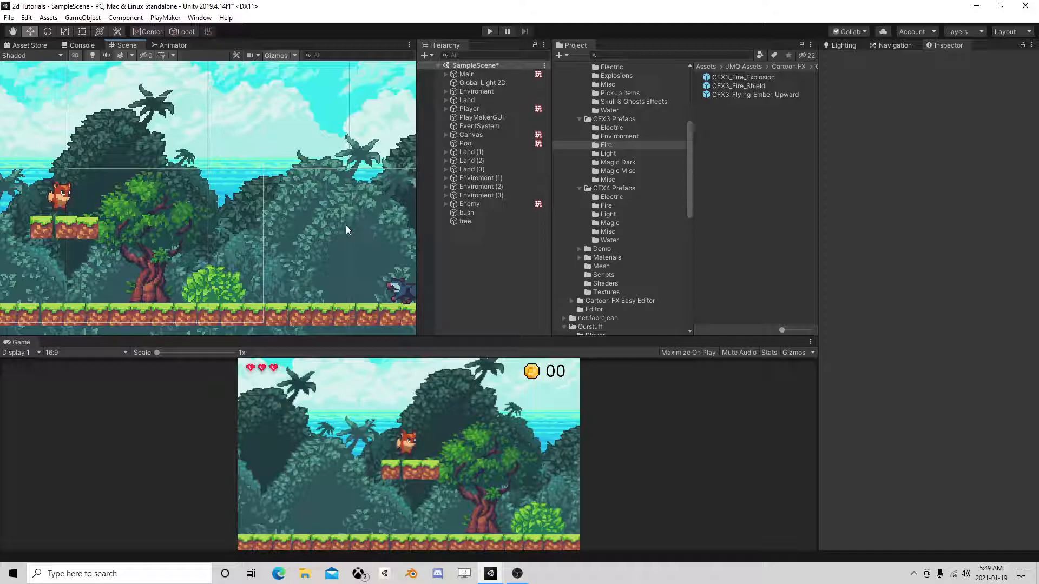
# - Play-test the scene with the Enemy selected, lifting it above the ground to see how it falls, and stop the play mode
pyautogui.moveTo(357, 237); pyautogui.dragTo(329, 242, button='middle')
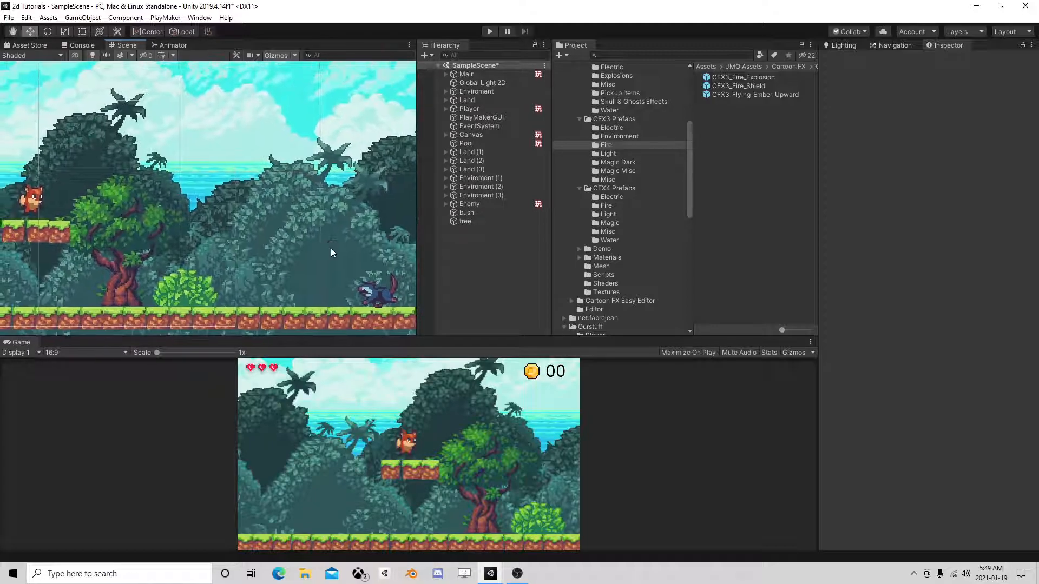
pyautogui.click(481, 202)
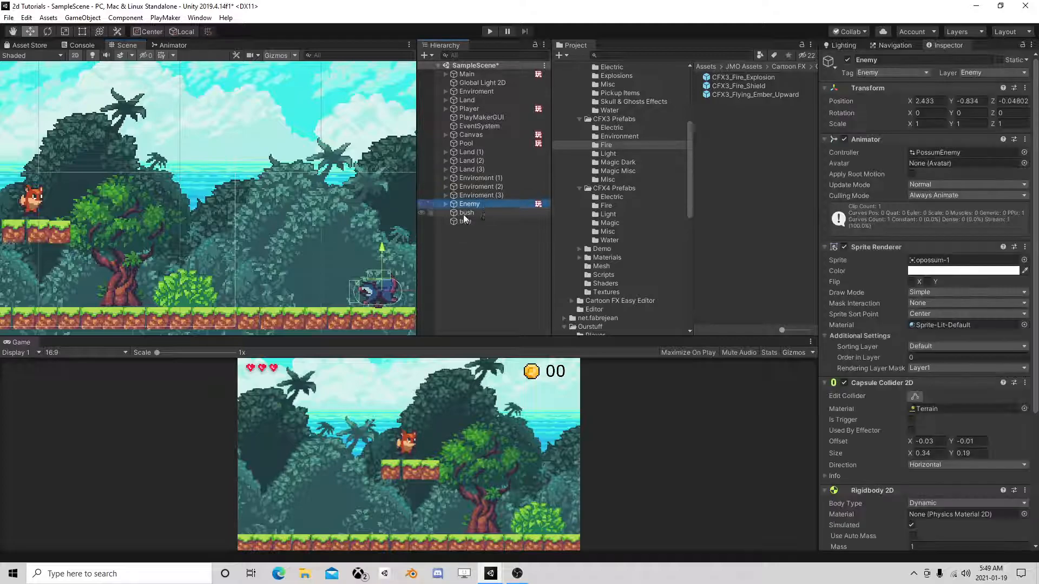
pyautogui.moveTo(287, 225); pyautogui.dragTo(211, 219, button='middle')
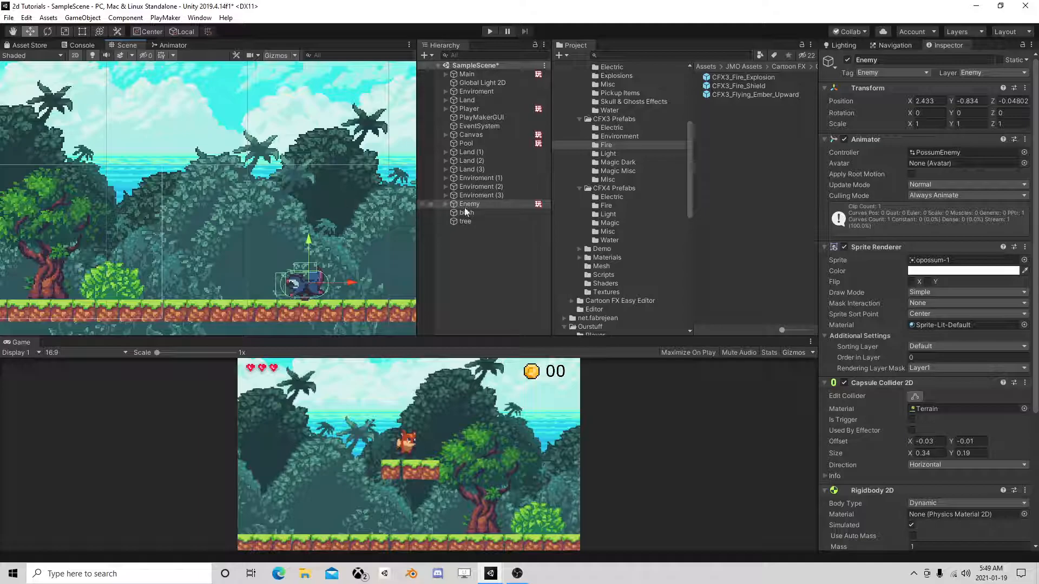
pyautogui.hotkey('ctrl', 'p')
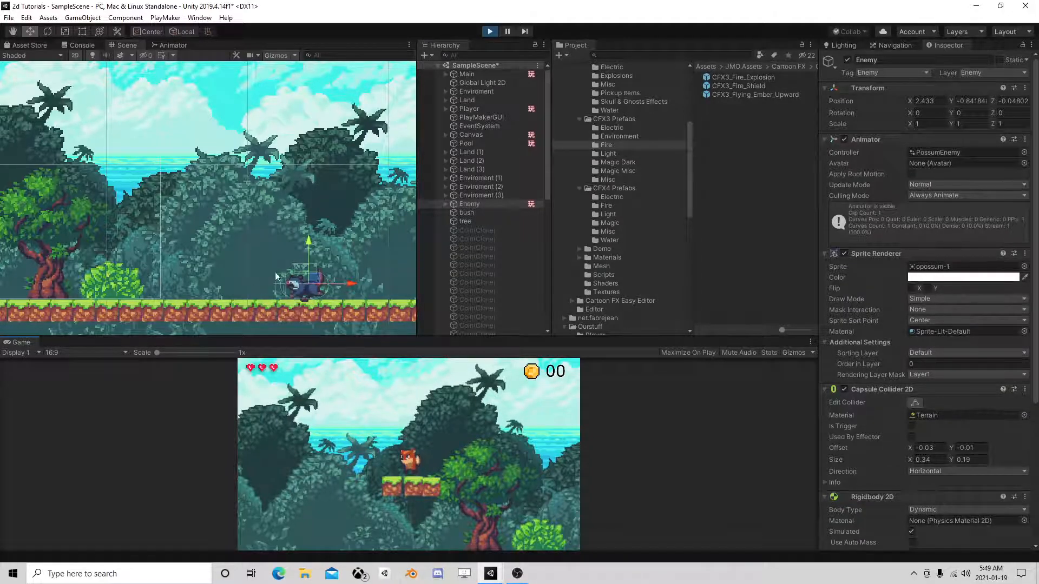
pyautogui.moveTo(311, 239); pyautogui.dragTo(343, 145)
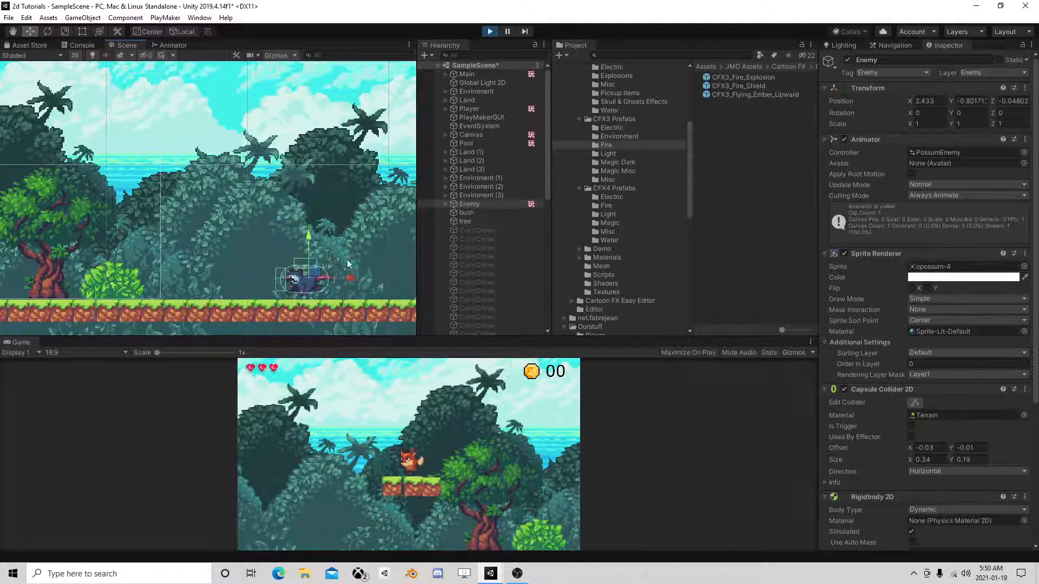
pyautogui.moveTo(303, 247); pyautogui.dragTo(327, 98)
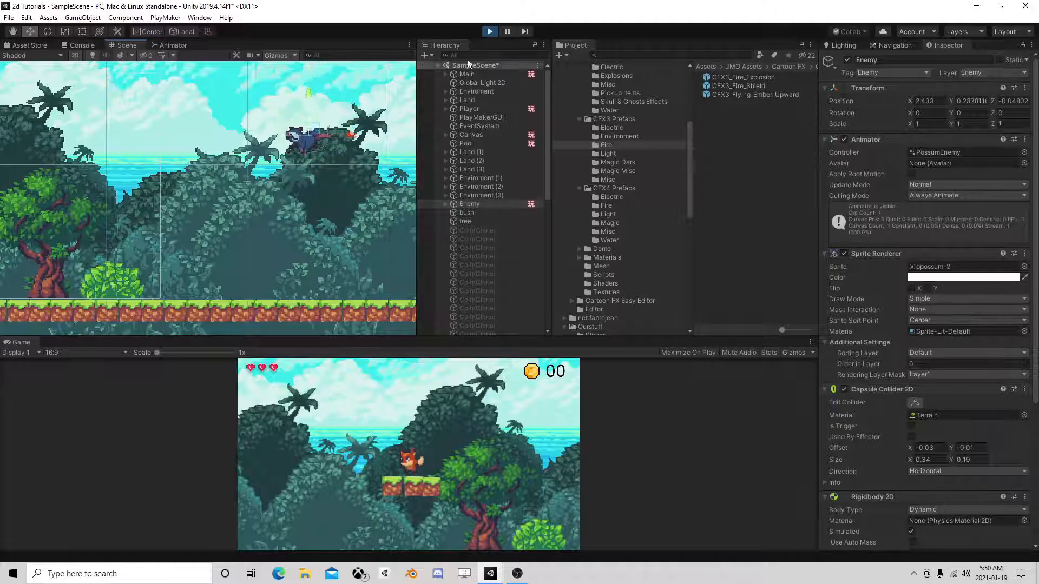
pyautogui.click(488, 32)
# - Open the Enemy's PlayMaker FSM for editing and rename it Move
pyautogui.scroll(-5, 854, 346)
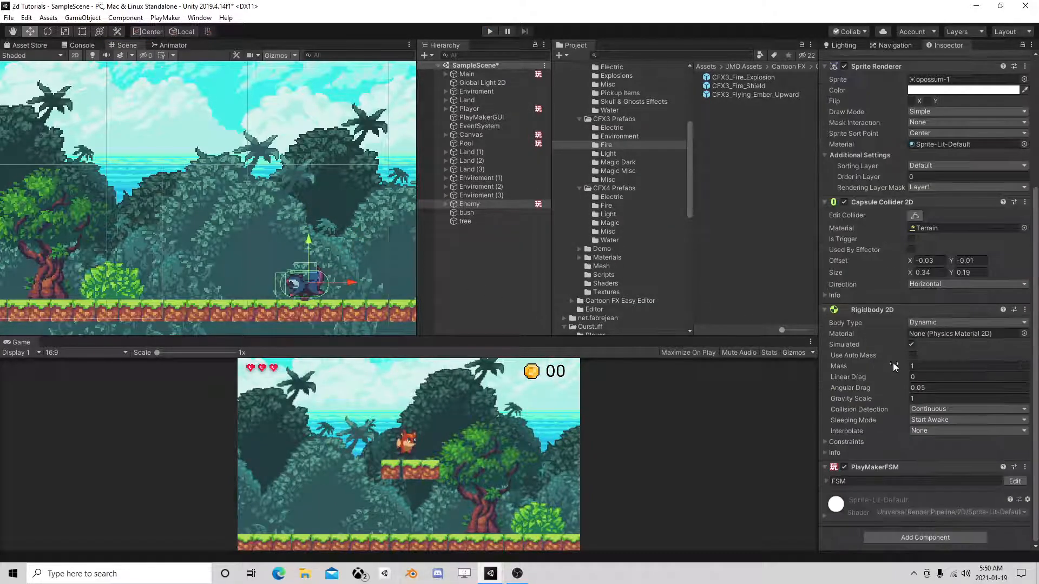
pyautogui.click(1014, 480)
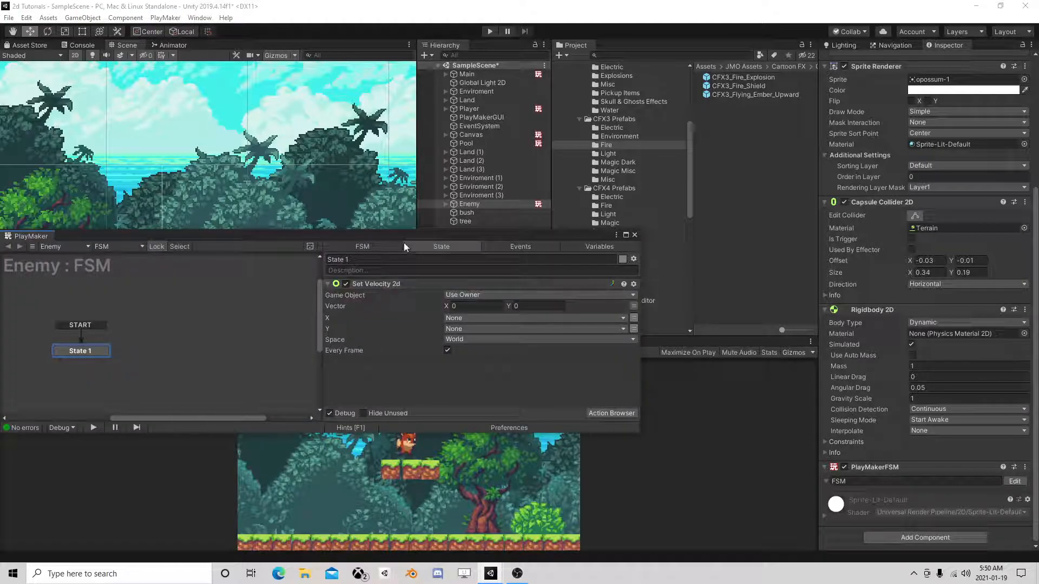
pyautogui.moveTo(404, 238); pyautogui.dragTo(484, 192)
pyautogui.click(841, 480)
pyautogui.write('Move')
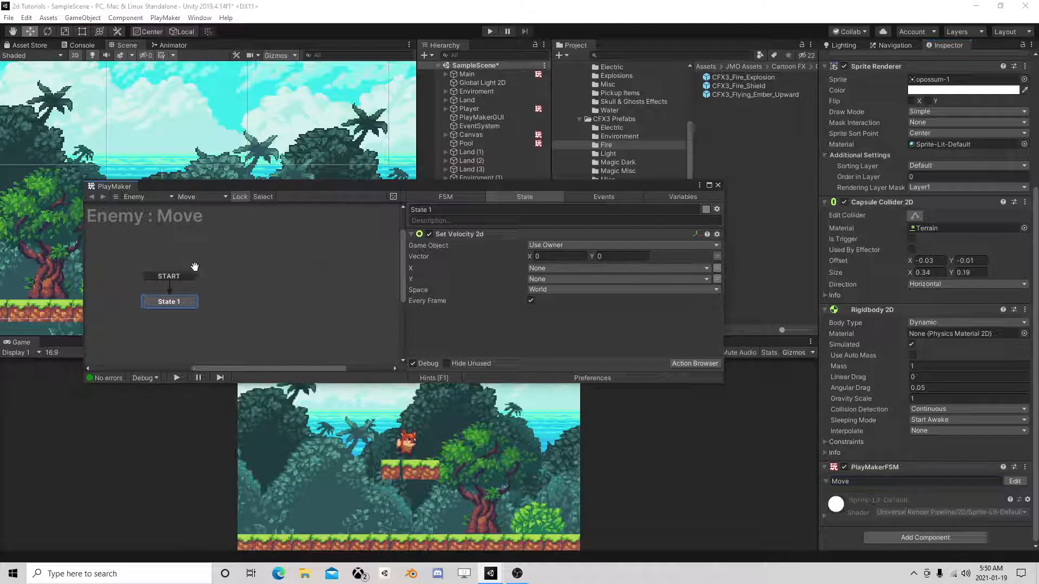
# - Add a new state to the Move FSM and set it as the start state
pyautogui.rightClick(128, 277)
pyautogui.click(150, 282)
pyautogui.rightClick(151, 281)
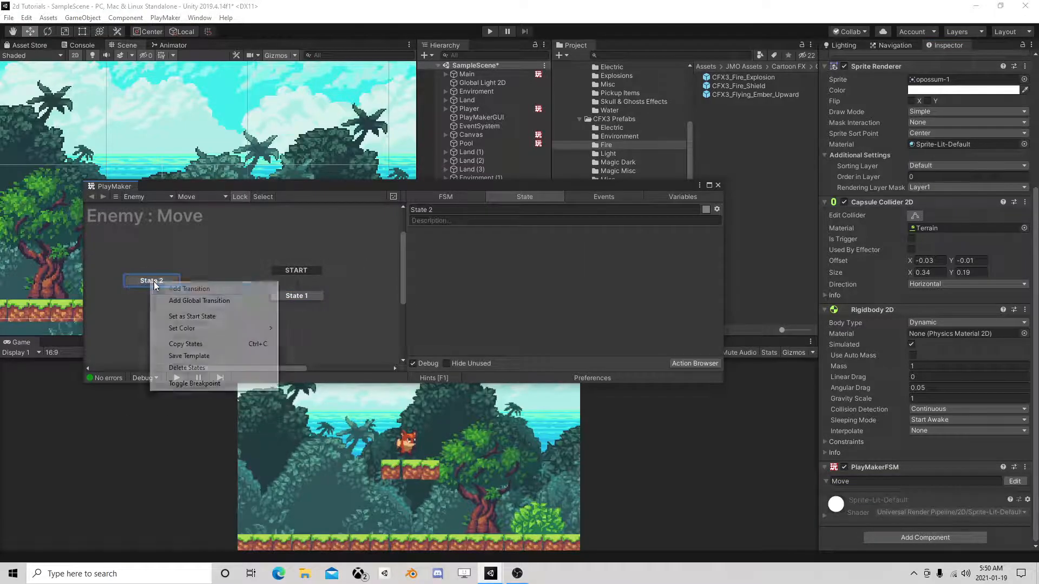
pyautogui.click(195, 316)
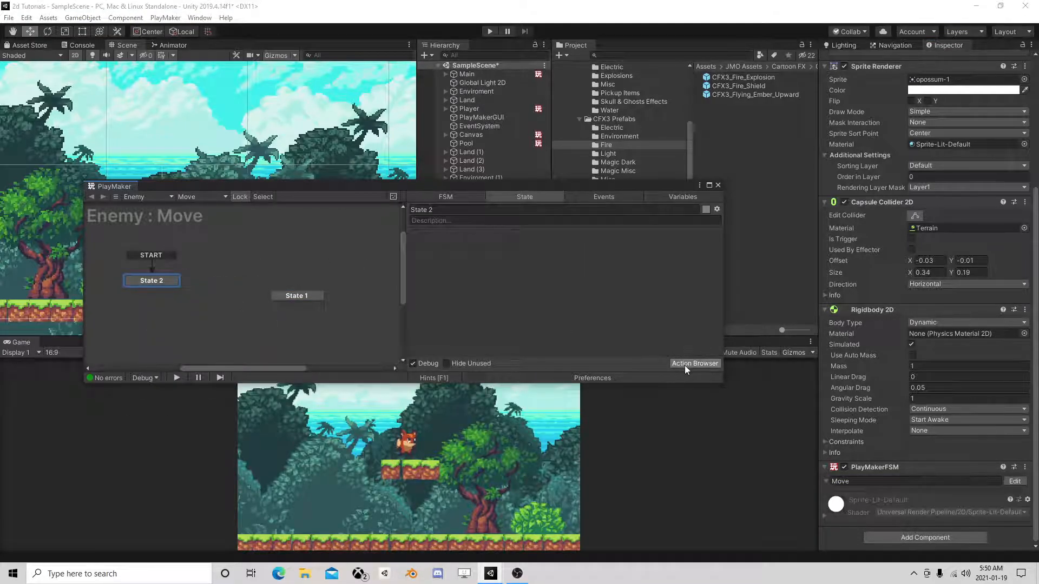
# - Add a Get Position 2d action to State 2
pyautogui.click(684, 364)
pyautogui.write('get po')
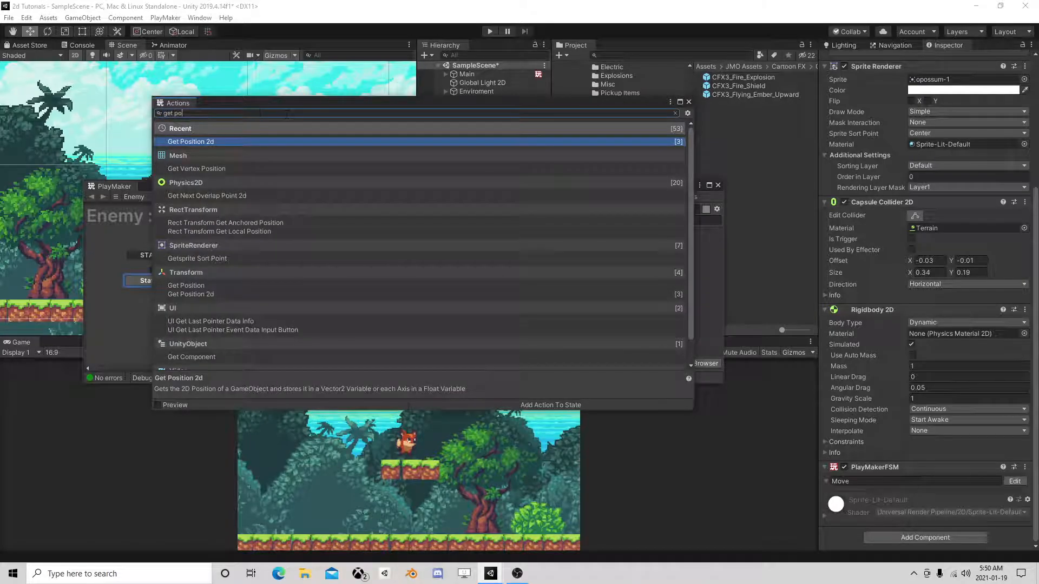
pyautogui.doubleClick(226, 143)
pyautogui.click(690, 103)
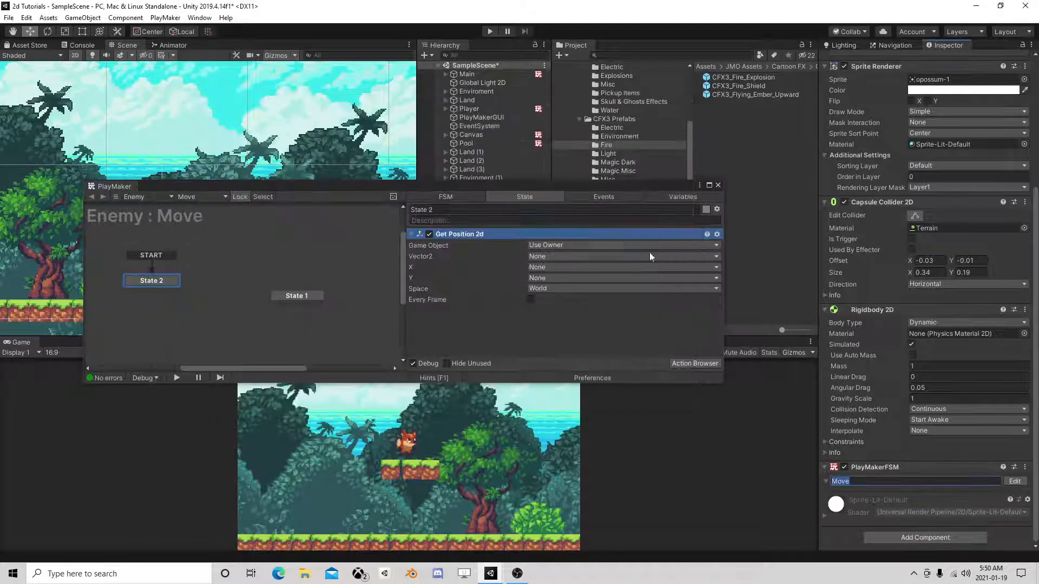
# - Store the Vector2 result of Get Position 2d in a new variable named Start Pos
pyautogui.click(543, 267)
pyautogui.click(585, 282)
pyautogui.write('Start ')
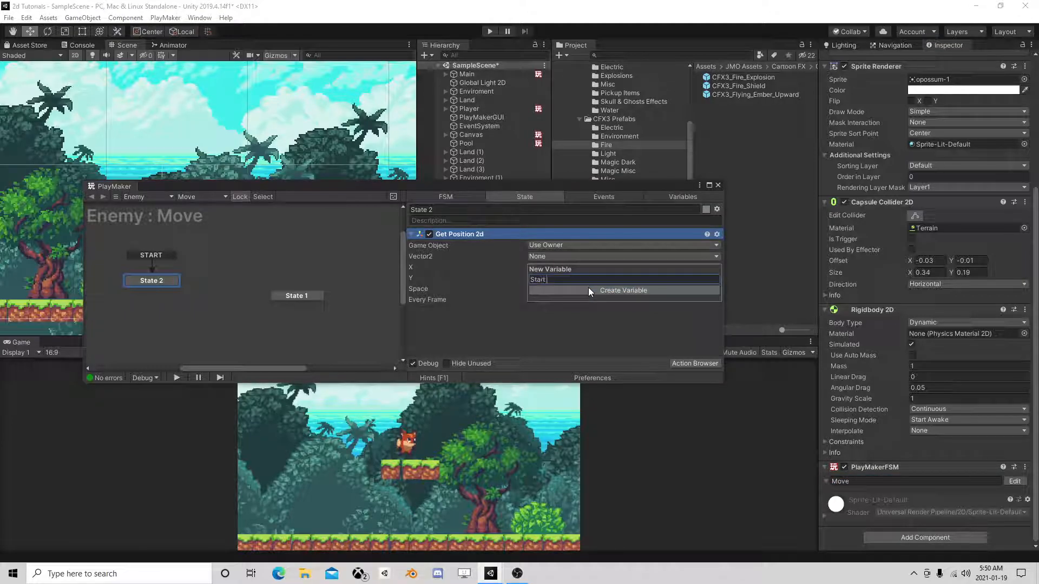
pyautogui.write('Pos')
pyautogui.click(588, 289)
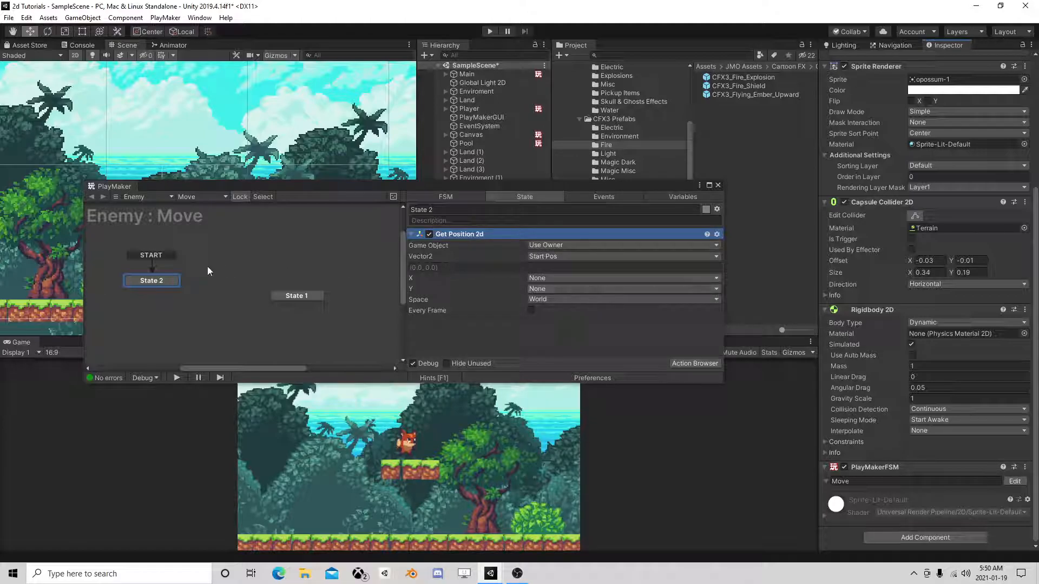
# - Add a FINISHED transition to State 2
pyautogui.rightClick(157, 281)
pyautogui.moveTo(186, 285)
pyautogui.click(311, 290)
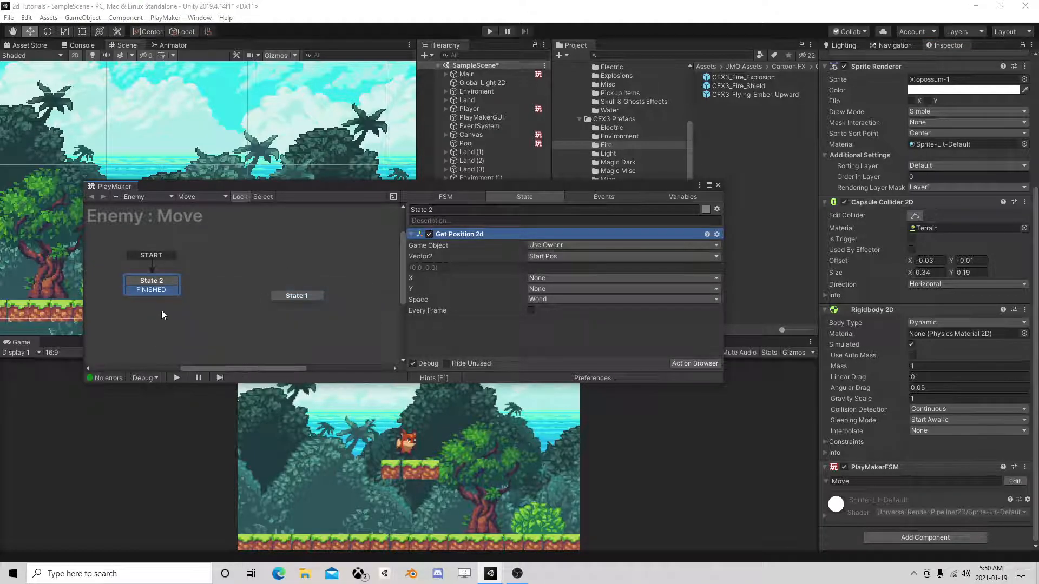
# - Add another state to the Move FSM and place it just below State 1
pyautogui.rightClick(162, 309)
pyautogui.click(212, 320)
pyautogui.click(165, 290)
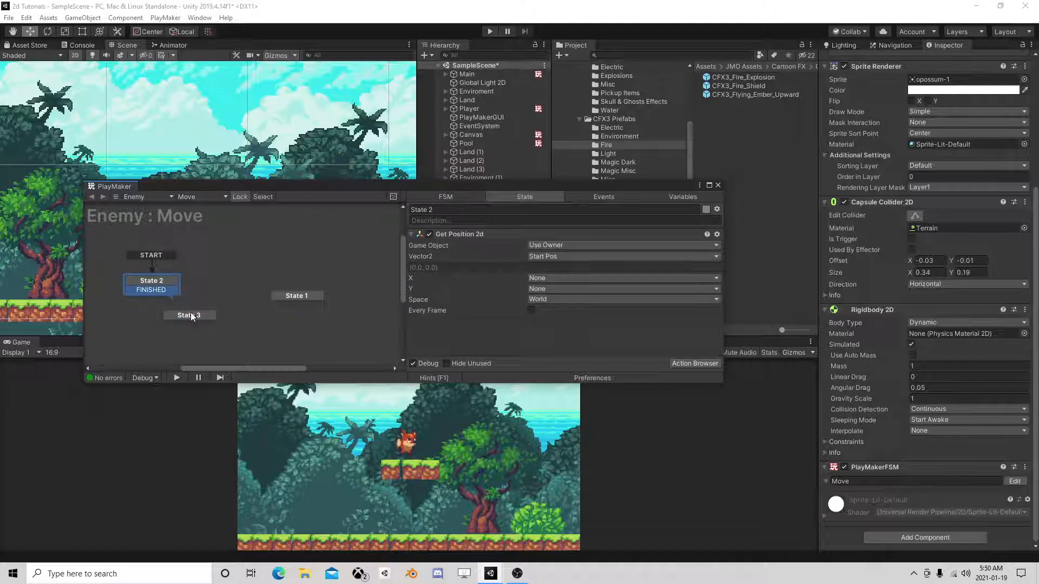
pyautogui.moveTo(173, 290); pyautogui.dragTo(293, 317)
# - Add a Get Velocity 2d action to State 1
pyautogui.click(300, 291)
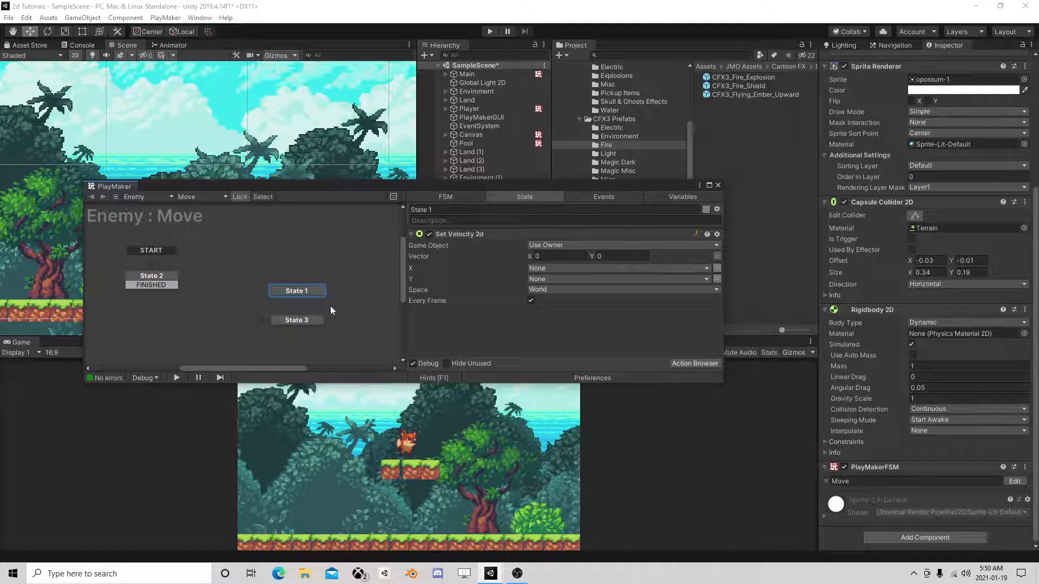
pyautogui.moveTo(466, 188); pyautogui.dragTo(481, 134)
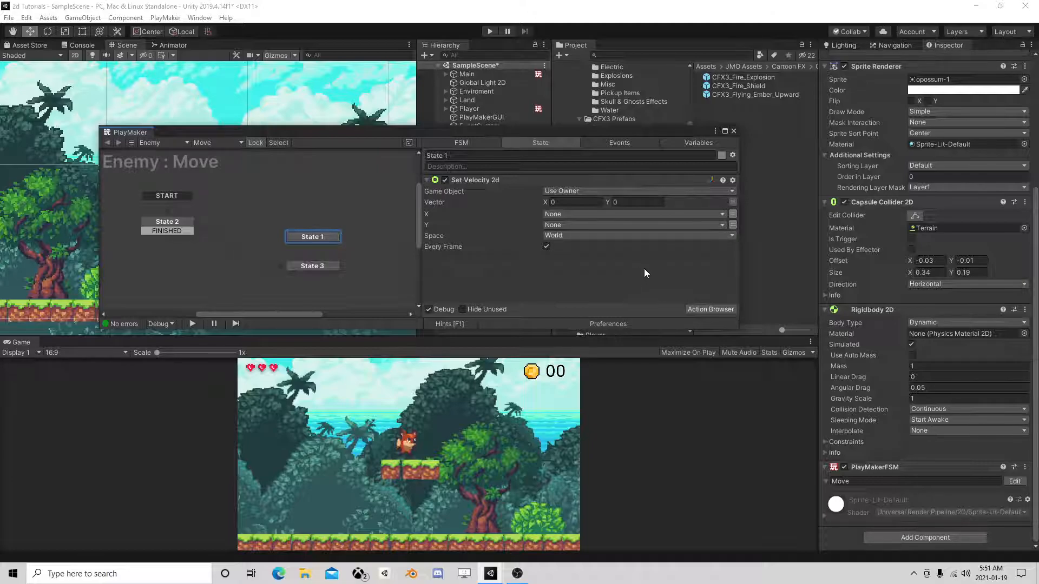
pyautogui.click(705, 309)
pyautogui.write('get vel')
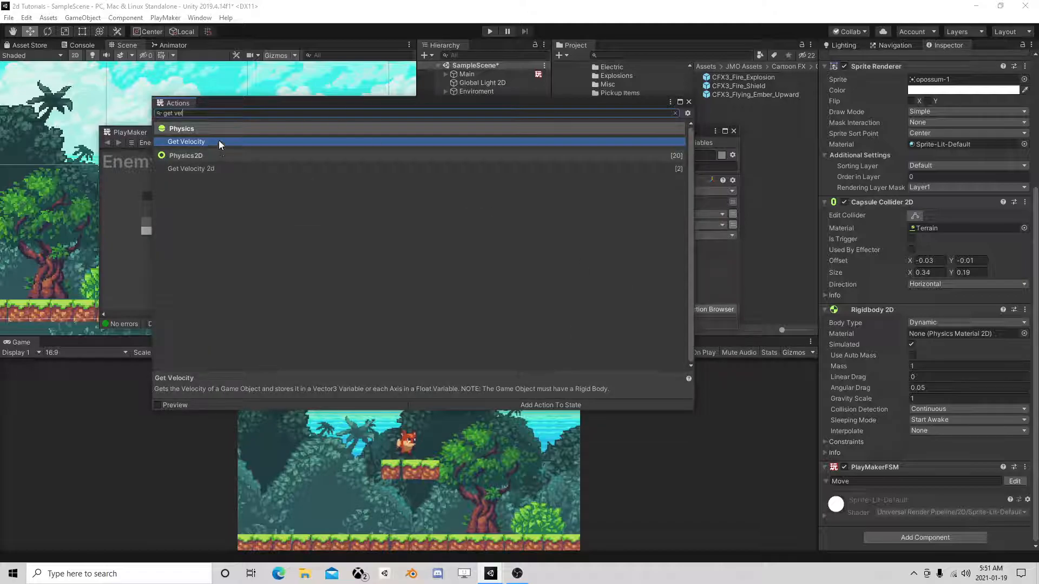
pyautogui.doubleClick(221, 168)
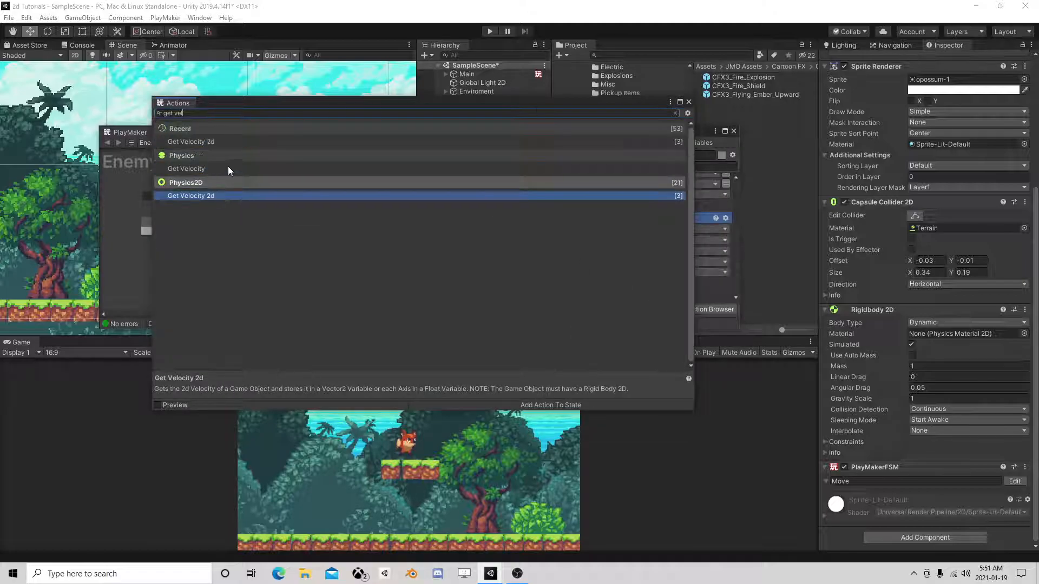
pyautogui.click(688, 102)
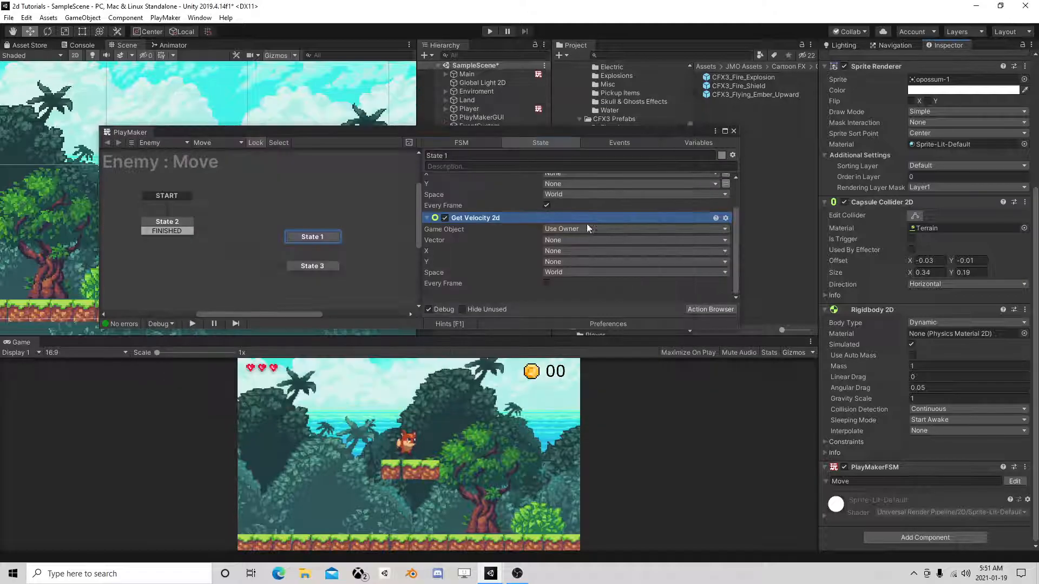
# - Store the X velocity of Get Velocity 2d in a new variable named X and have the action run every frame
pyautogui.click(557, 250)
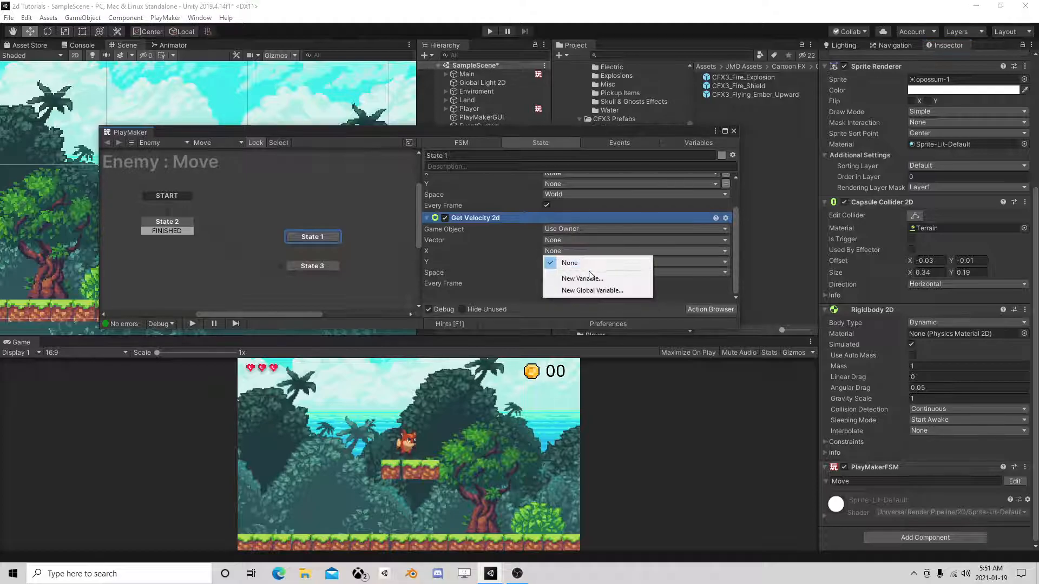
pyautogui.click(591, 277)
pyautogui.write('X')
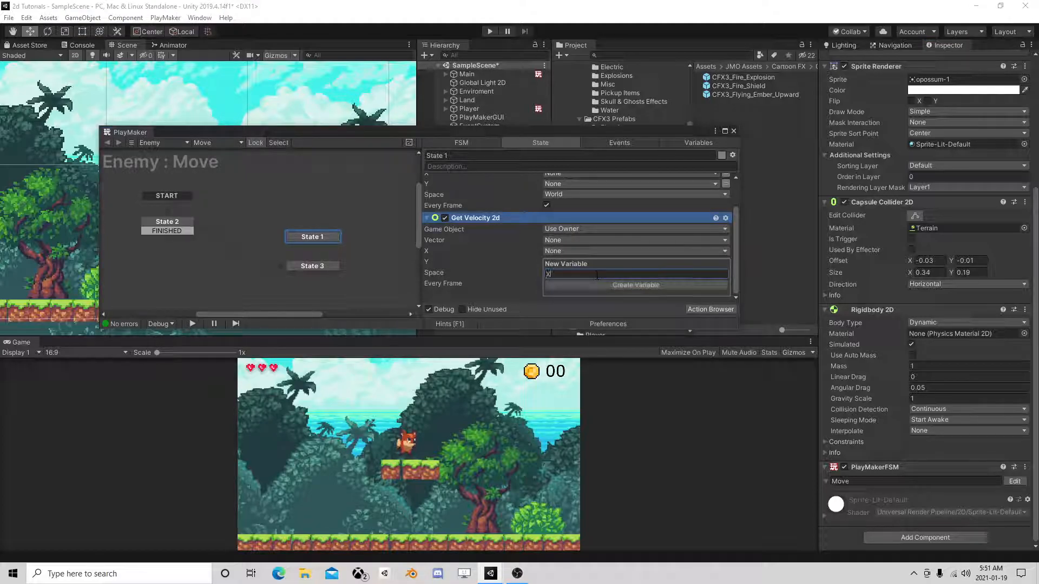
pyautogui.press('Return')
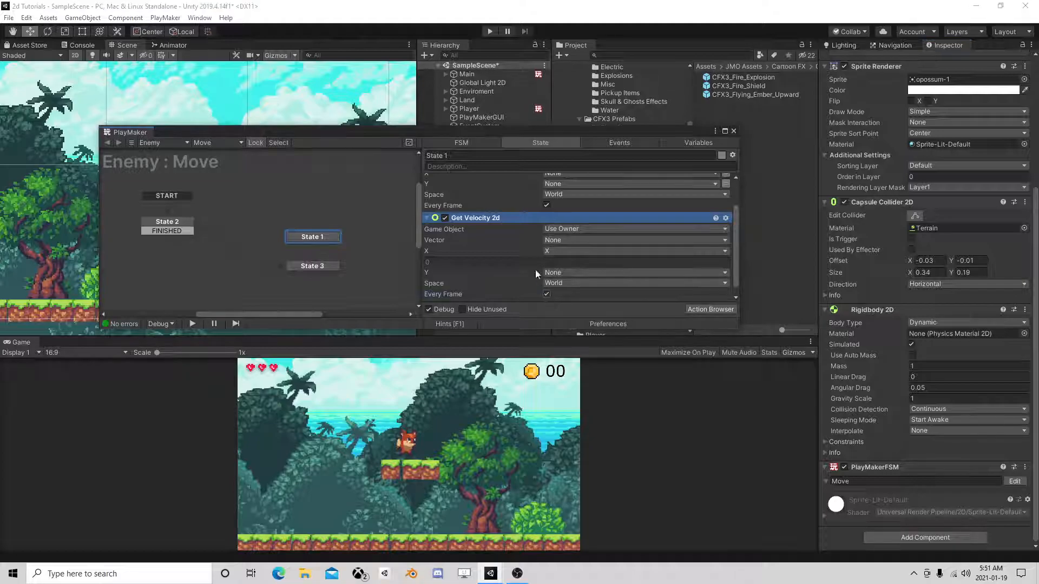
# - Delete the Set Velocity 2d action from State 1
pyautogui.scroll(2, 540, 274)
pyautogui.click(473, 179)
pyautogui.press('Delete')
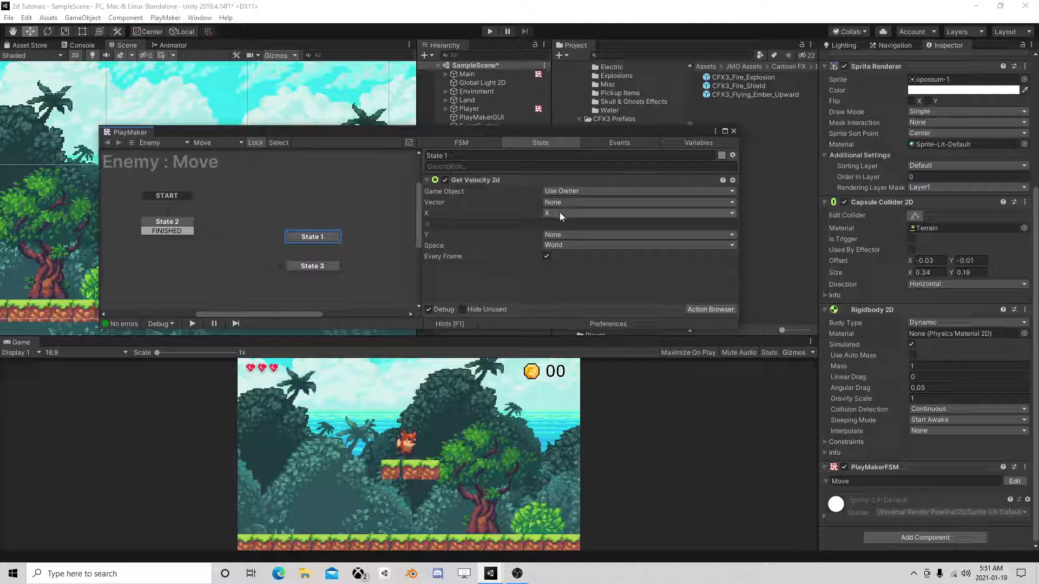
# - Connect State 2's FINISHED transition to State 1
pyautogui.click(306, 257)
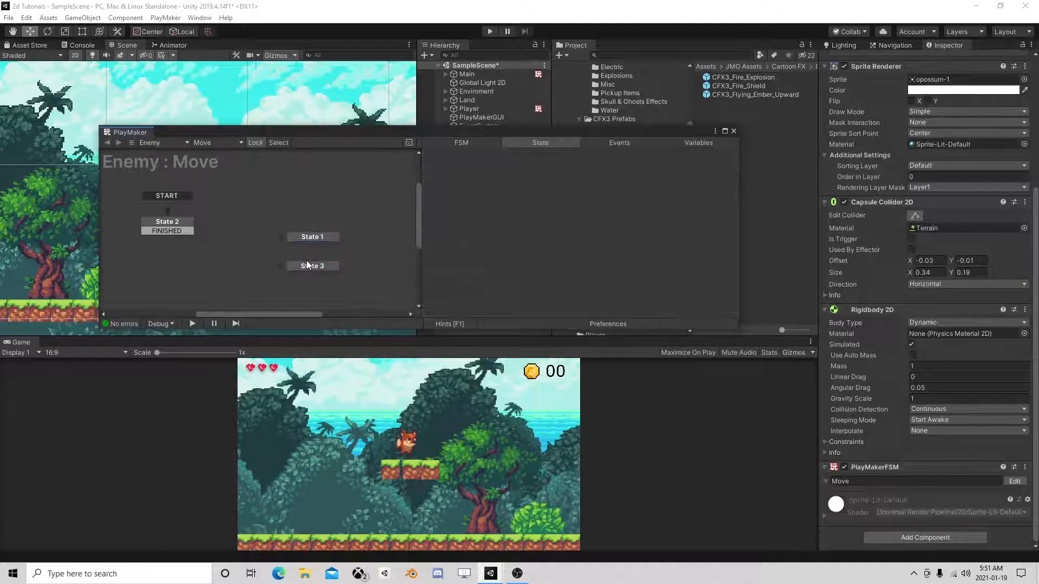
pyautogui.click(310, 265)
pyautogui.click(313, 238)
pyautogui.moveTo(182, 232); pyautogui.dragTo(319, 238)
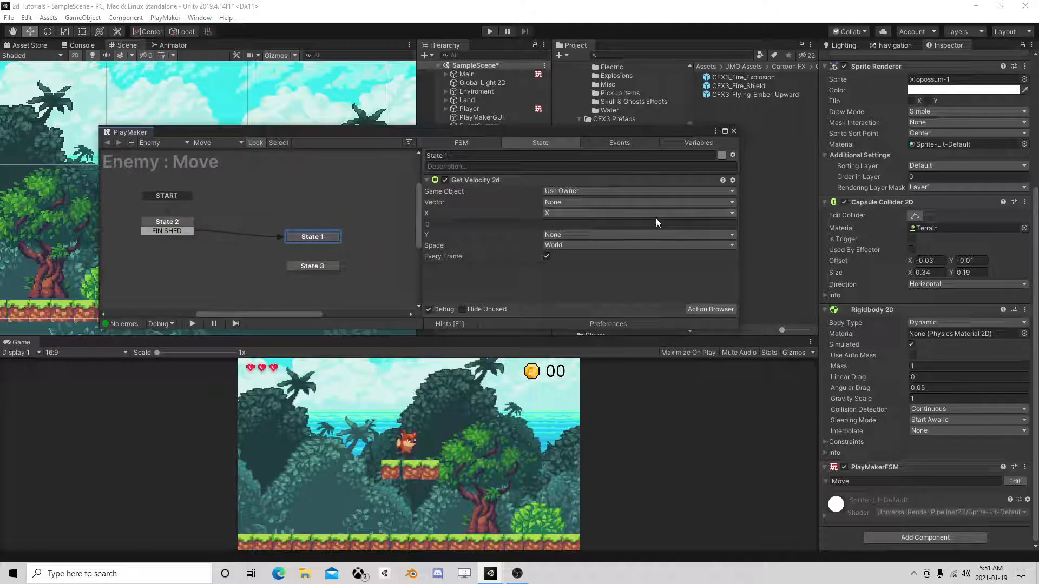
# - Add a Conditional Expression action to State 1 and set it to run every frame
pyautogui.scroll(3, 903, 295)
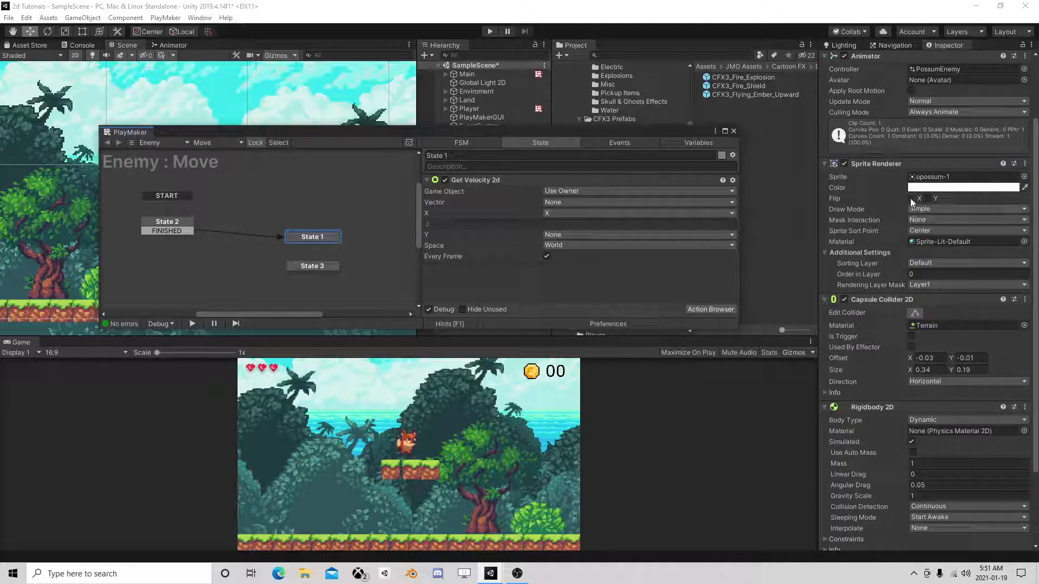
pyautogui.click(697, 312)
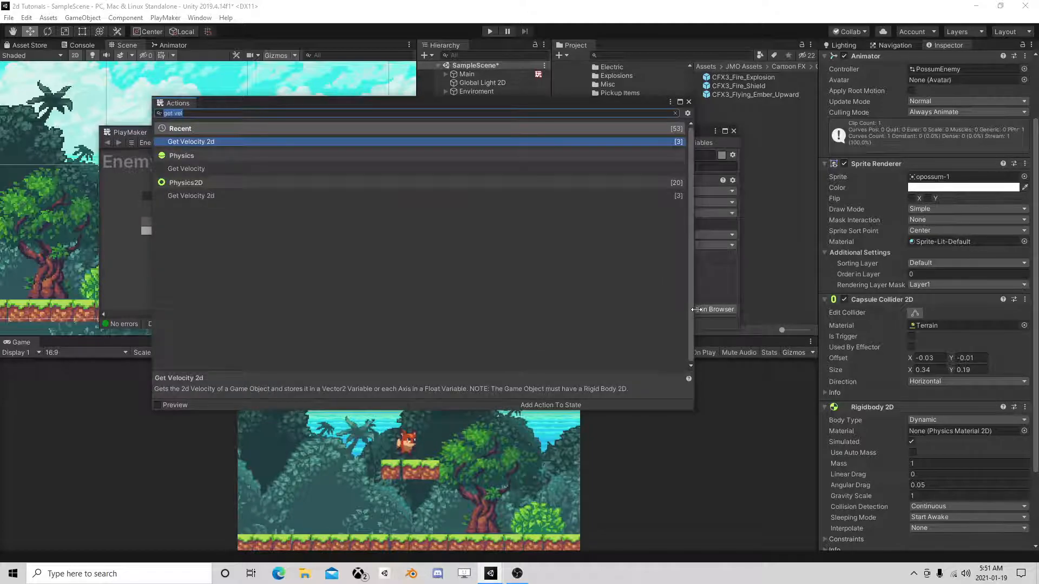
pyautogui.write('condi')
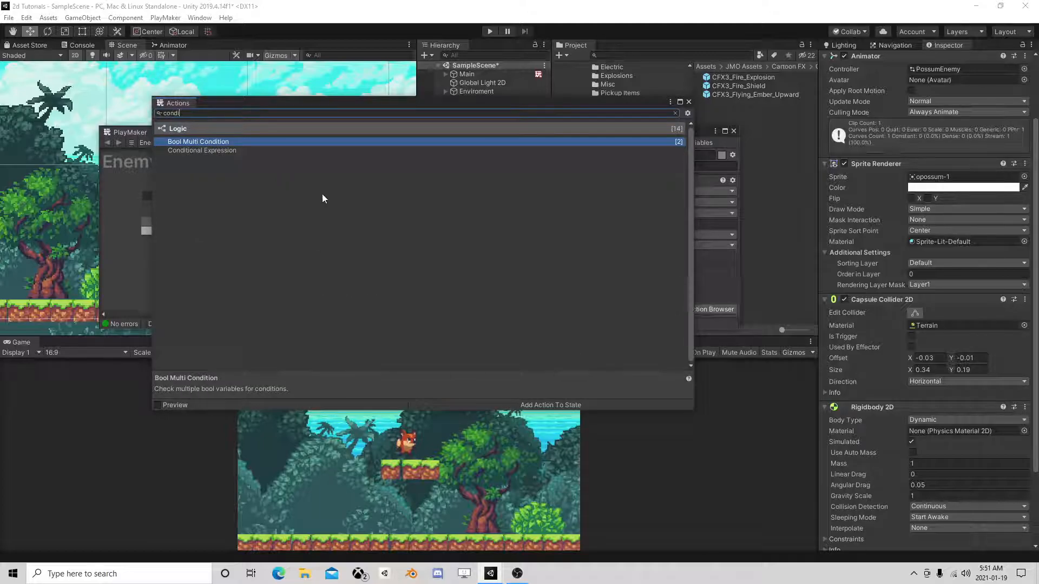
pyautogui.doubleClick(251, 149)
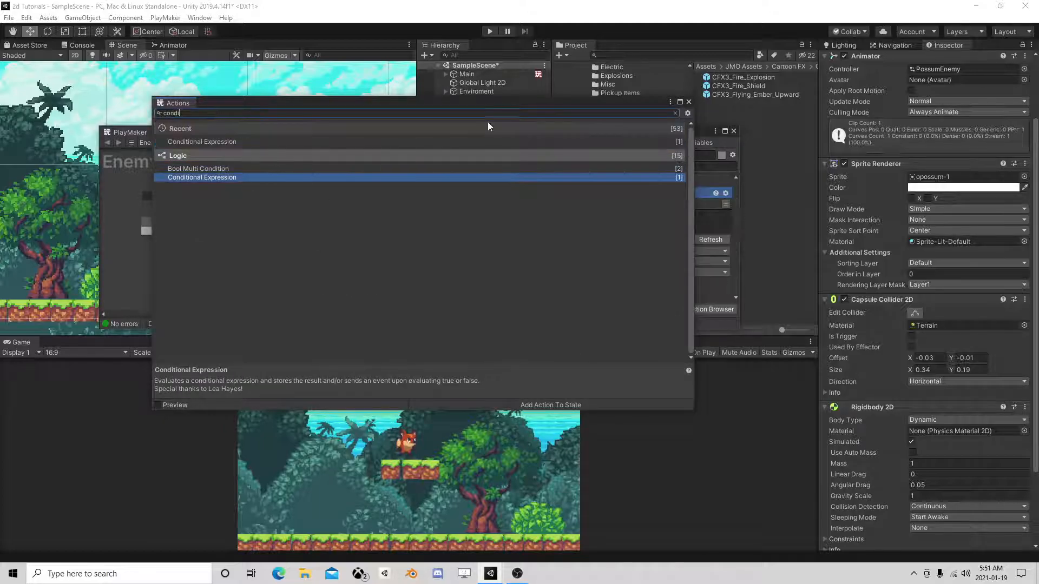
pyautogui.click(688, 102)
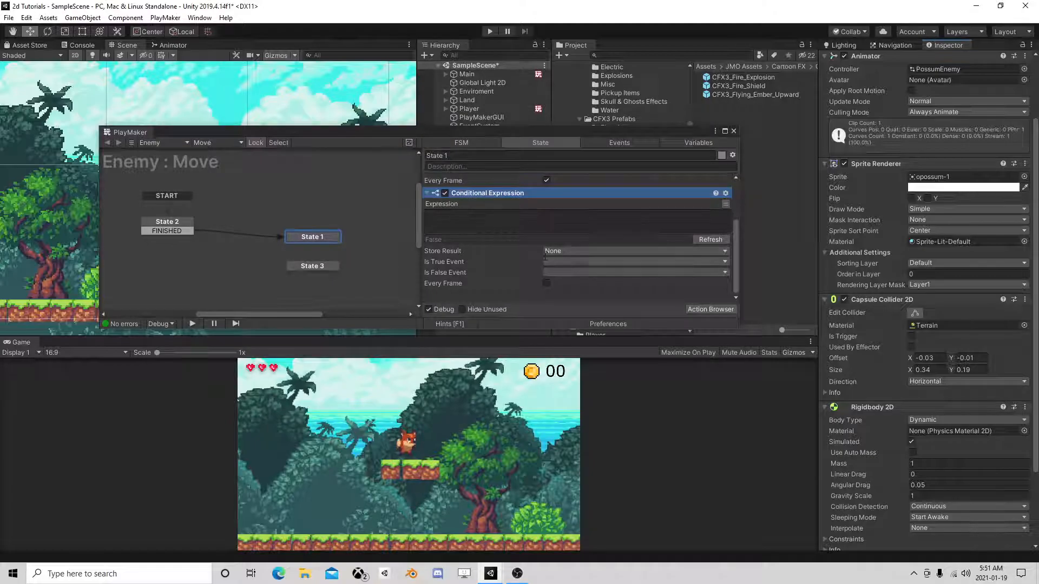
pyautogui.click(547, 283)
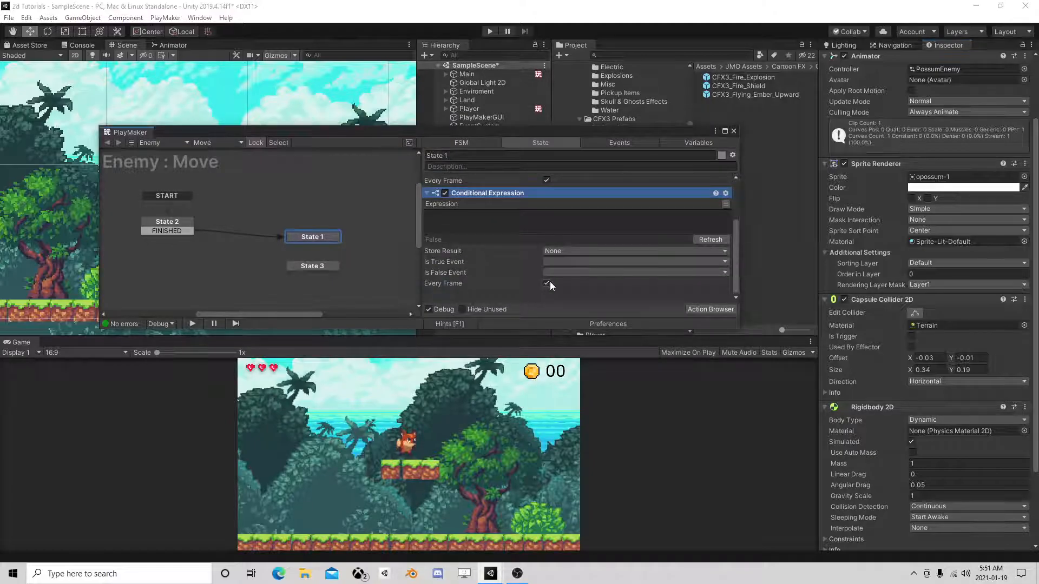
pyautogui.scroll(3, 549, 281)
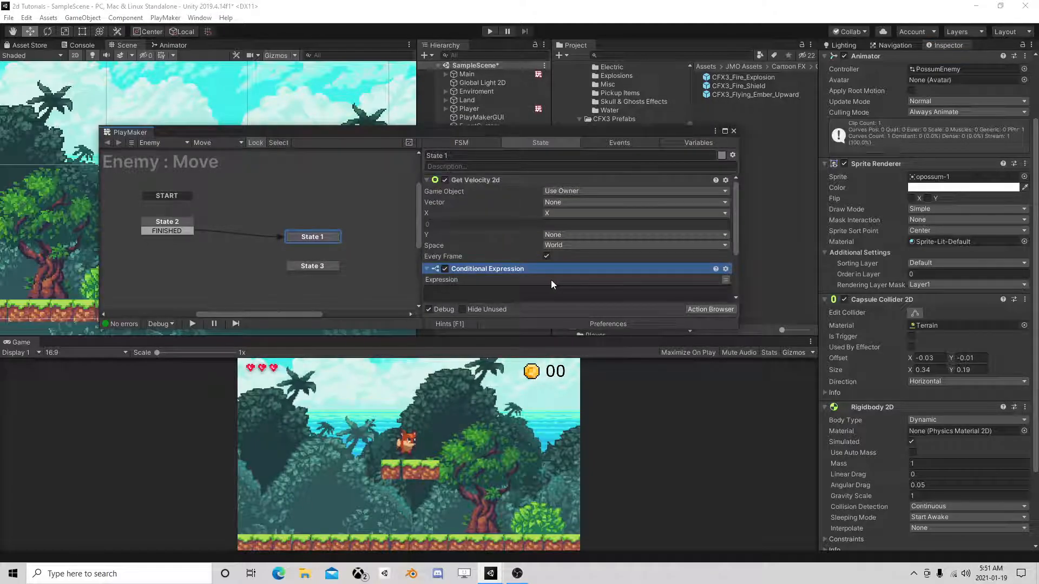
# - Enter the condition X > .5 in Conditional Expression and store its result in a new variable named IsTrueStatement
pyautogui.scroll(-1, 551, 281)
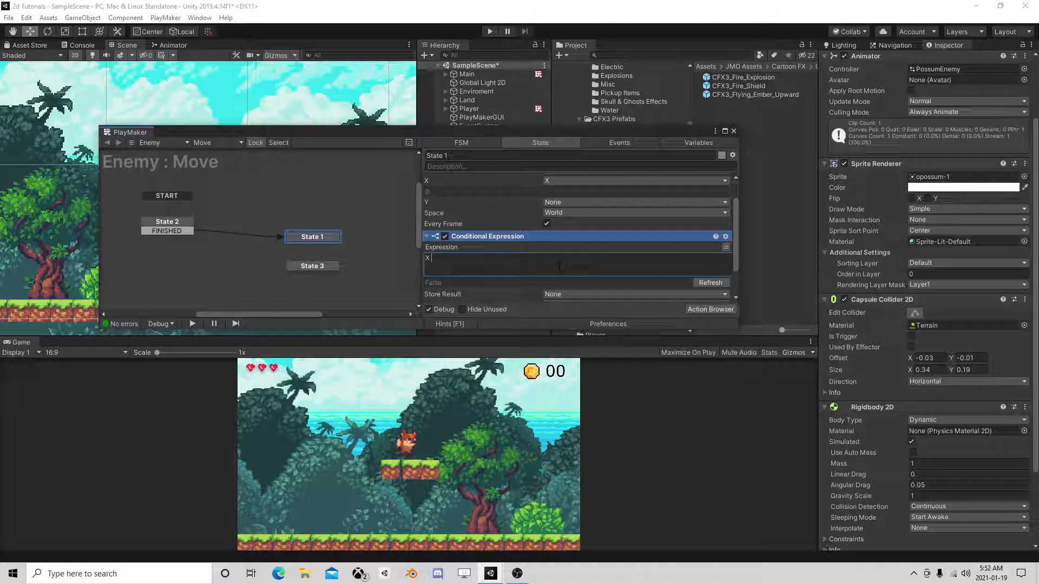
pyautogui.write('> . 5')
pyautogui.scroll(-2, 557, 279)
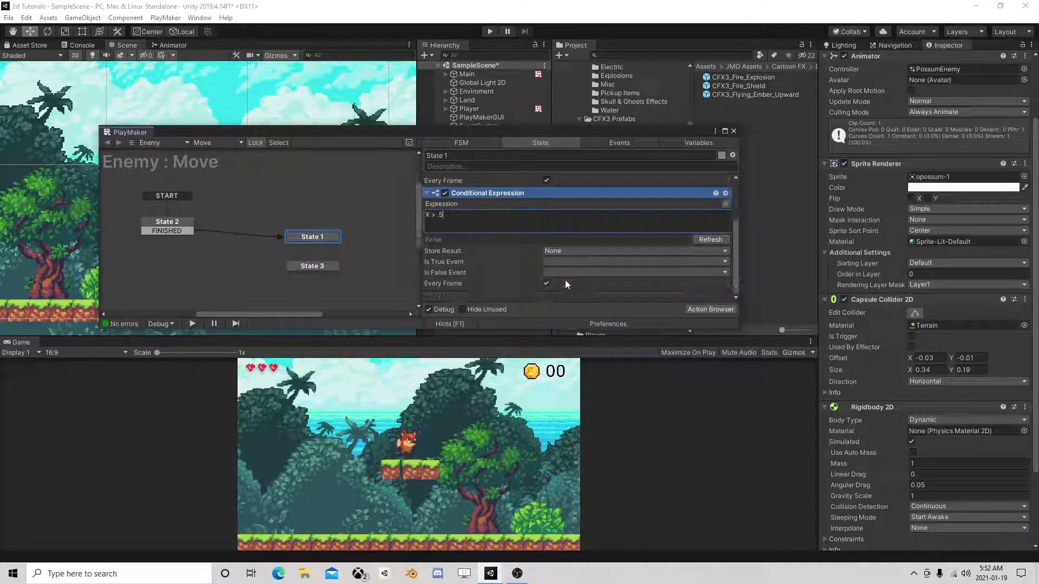
pyautogui.click(567, 250)
pyautogui.click(598, 279)
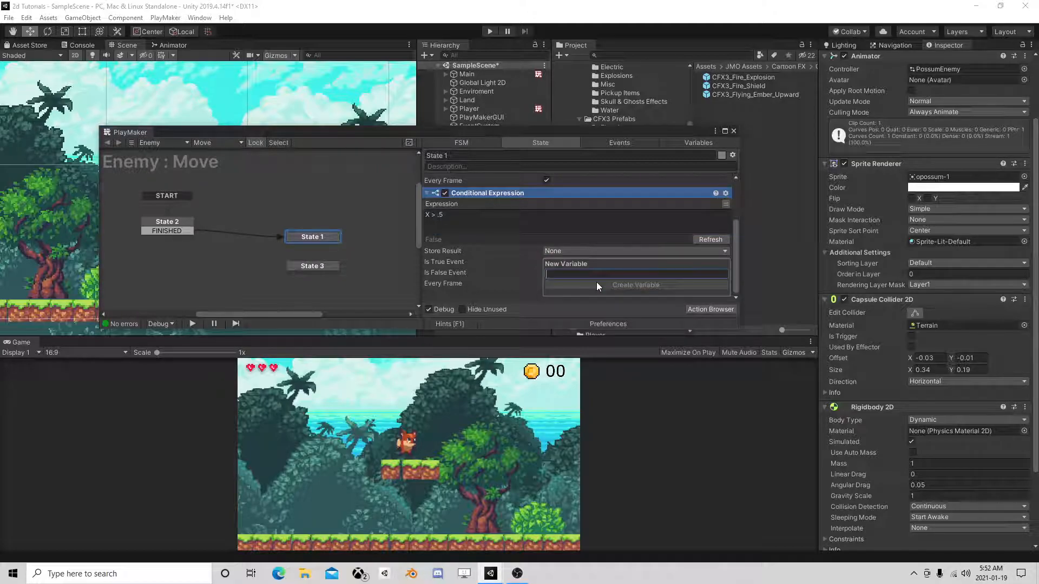
pyautogui.write('IsTriueStatement')
pyautogui.click(596, 281)
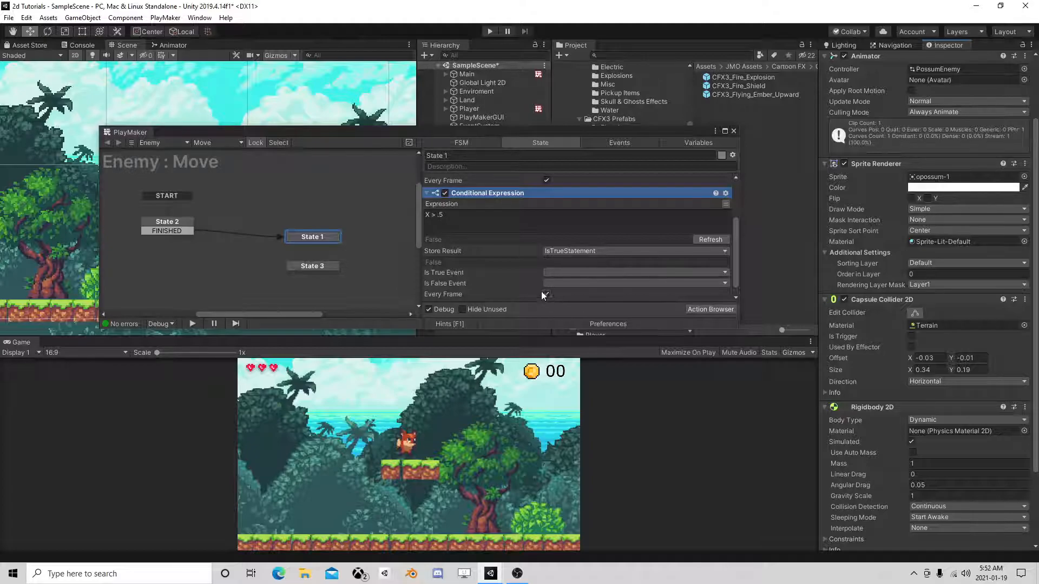
# - Add a Set Sprite Flip action to State 1 and place it last in the action list
pyautogui.click(711, 310)
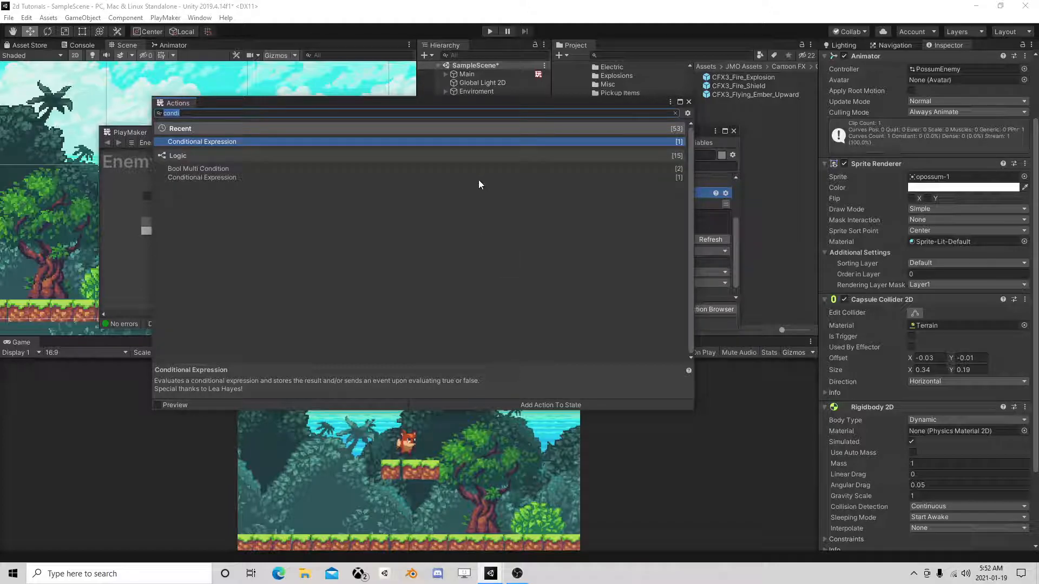
pyautogui.write('set ap')
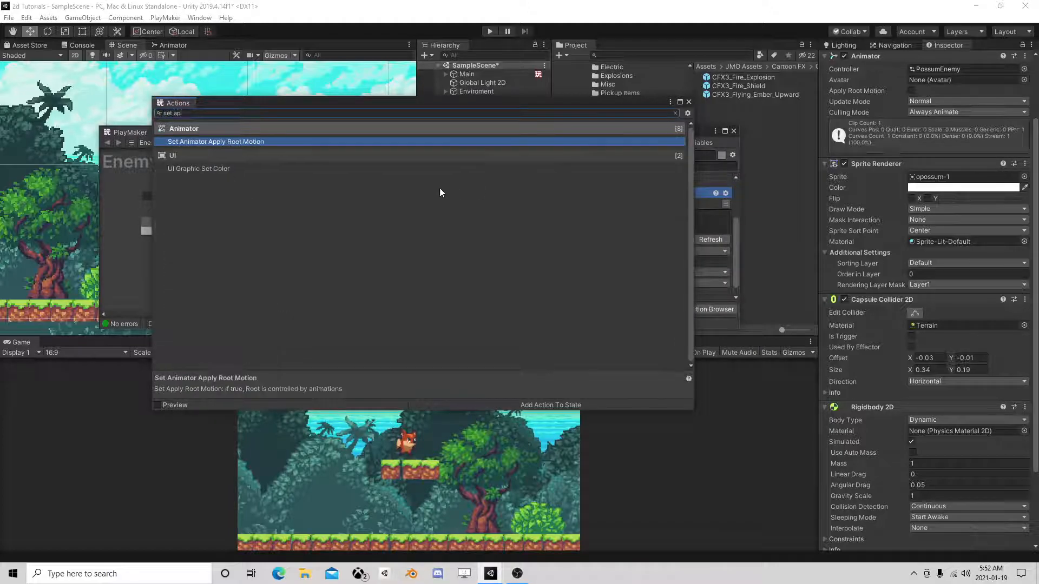
pyautogui.press('BackSpace')
pyautogui.press('BackSpace')
pyautogui.write('sp')
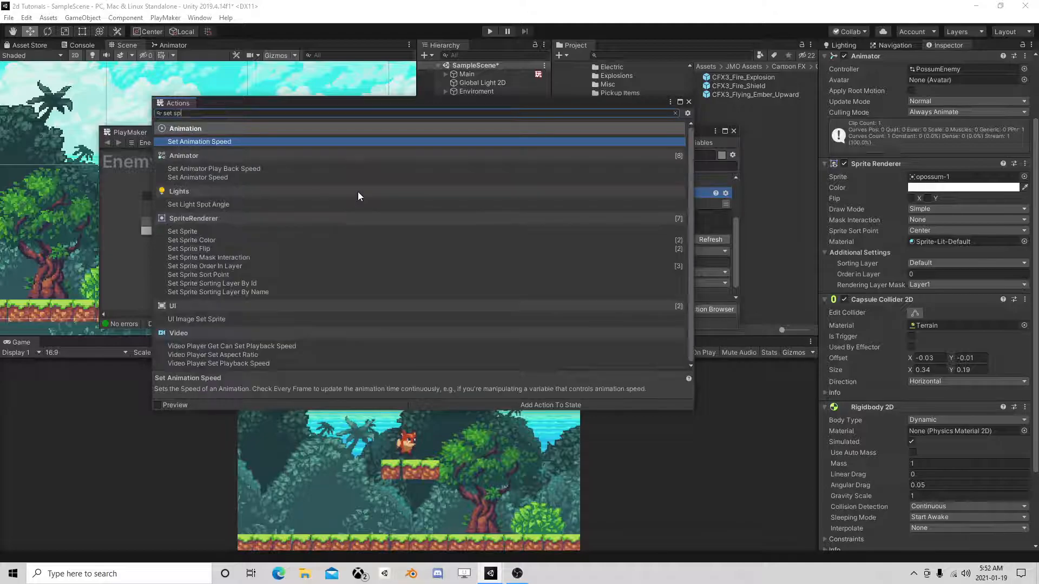
pyautogui.write('r')
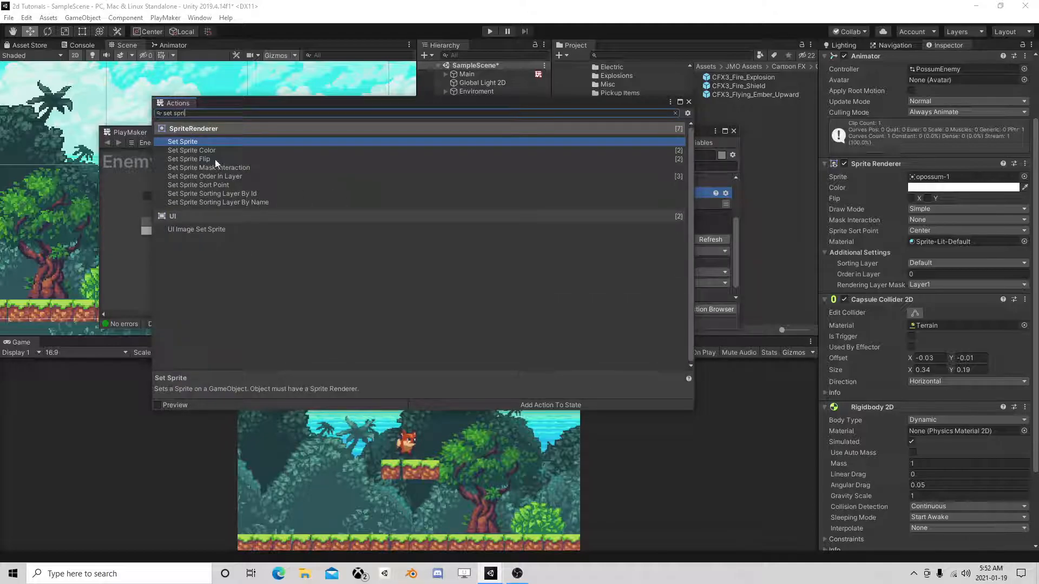
pyautogui.write('i')
pyautogui.doubleClick(215, 159)
pyautogui.click(688, 102)
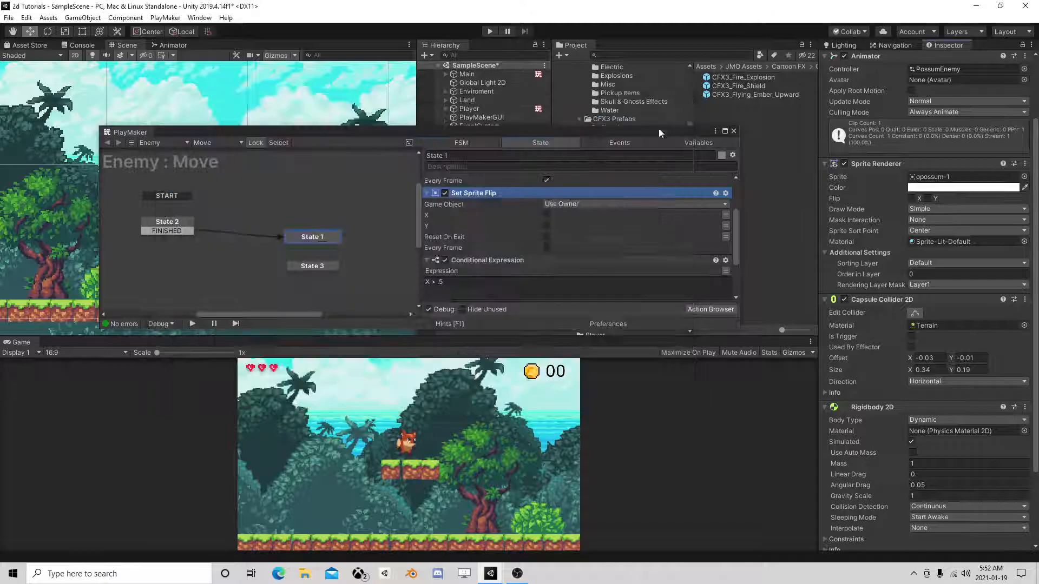
pyautogui.rightClick(479, 194)
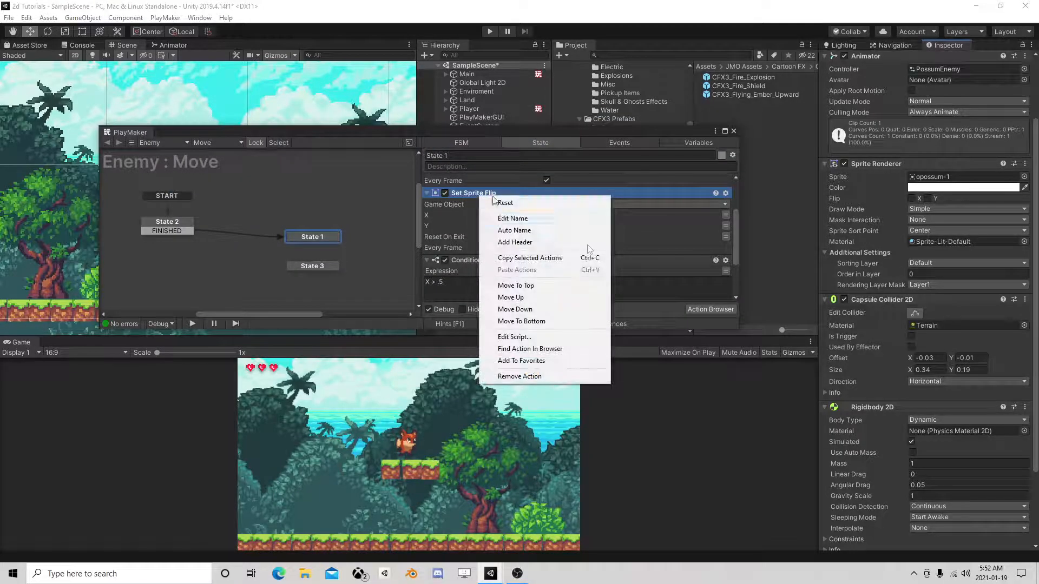
pyautogui.click(534, 321)
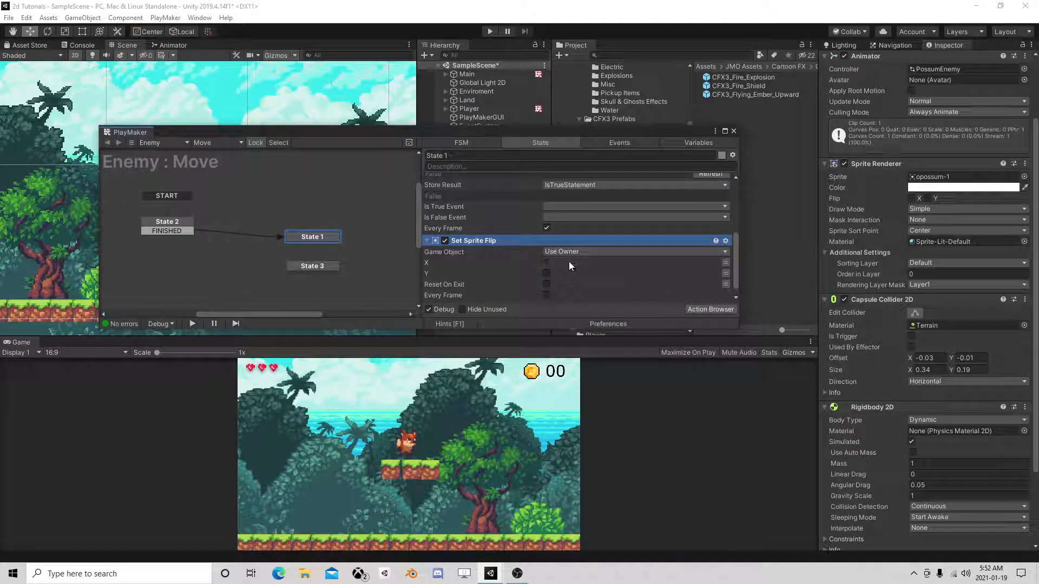
# - Drive the X flip of Set Sprite Flip with the IsTrueStatement variable and have the action run every frame
pyautogui.click(725, 262)
pyautogui.click(592, 263)
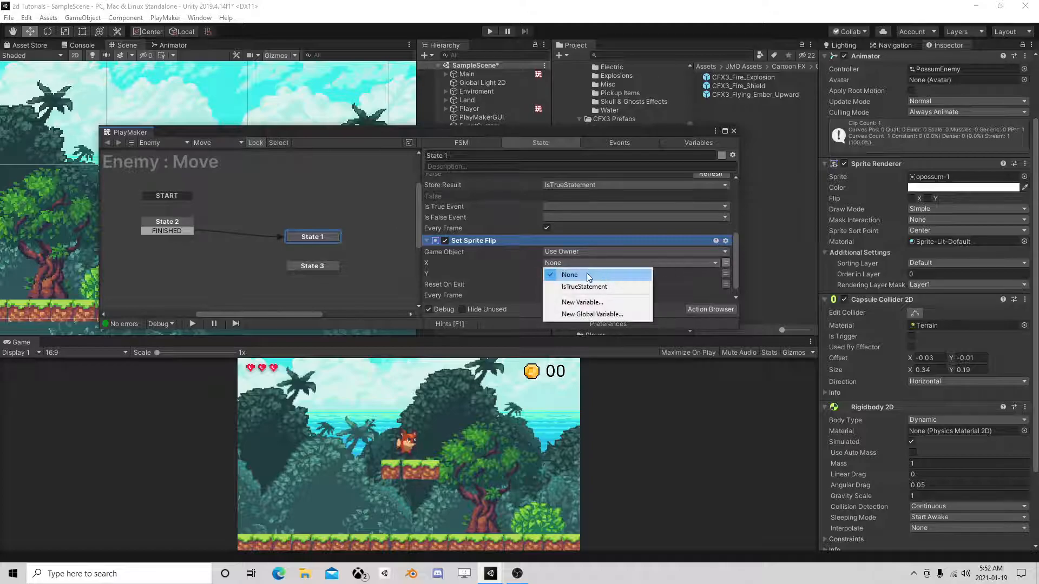
pyautogui.click(586, 286)
pyautogui.click(547, 283)
# - Review State 1's actions, play-test the scene while watching the Enemy's velocity and sprite flip values, and stop the test
pyautogui.moveTo(528, 138); pyautogui.dragTo(636, 115)
pyautogui.scroll(3, 632, 217)
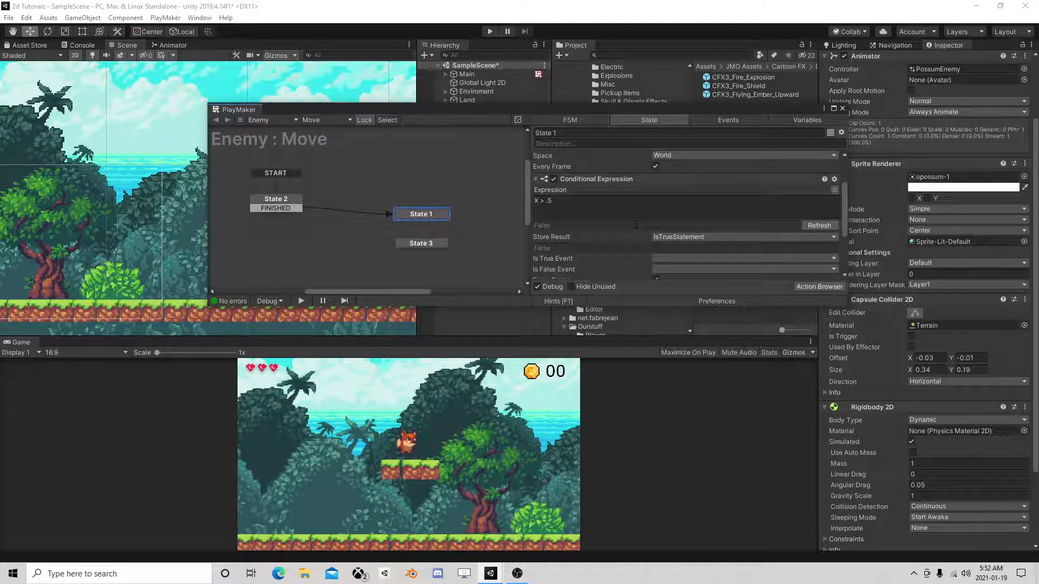
pyautogui.scroll(-3, 637, 225)
pyautogui.click(490, 32)
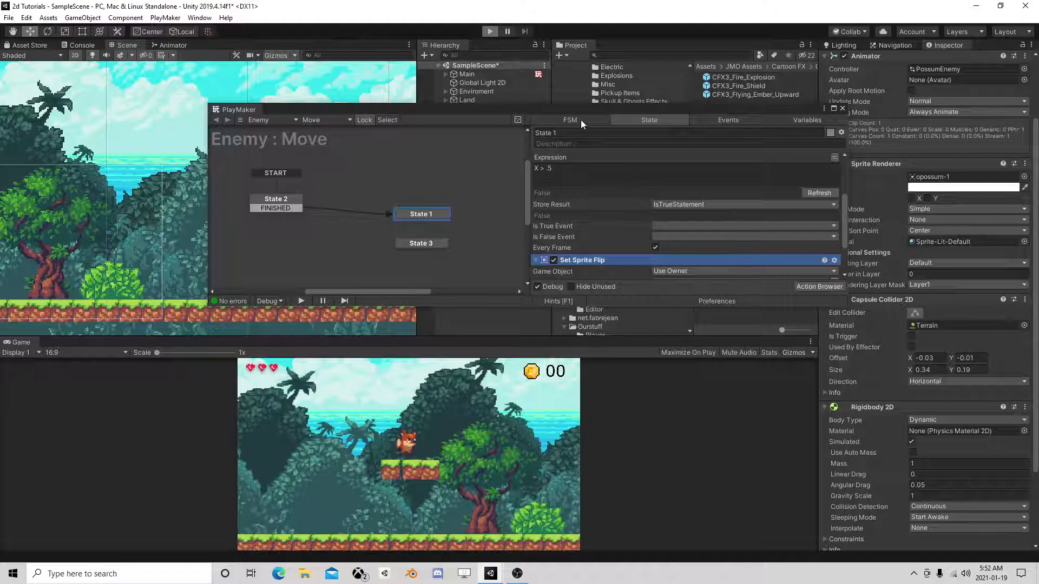
pyautogui.moveTo(578, 110); pyautogui.dragTo(542, 346)
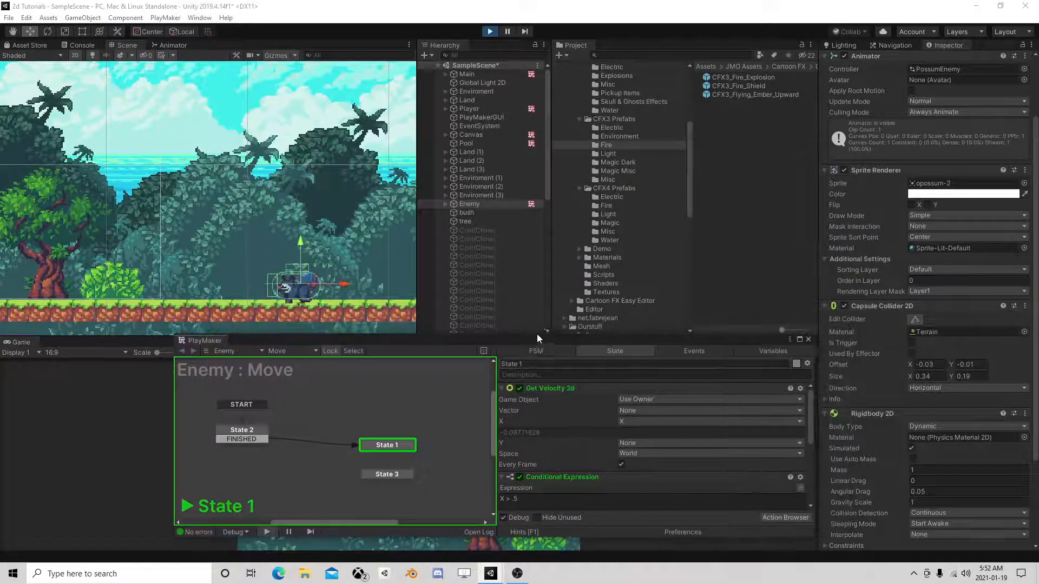
pyautogui.scroll(-5, 601, 434)
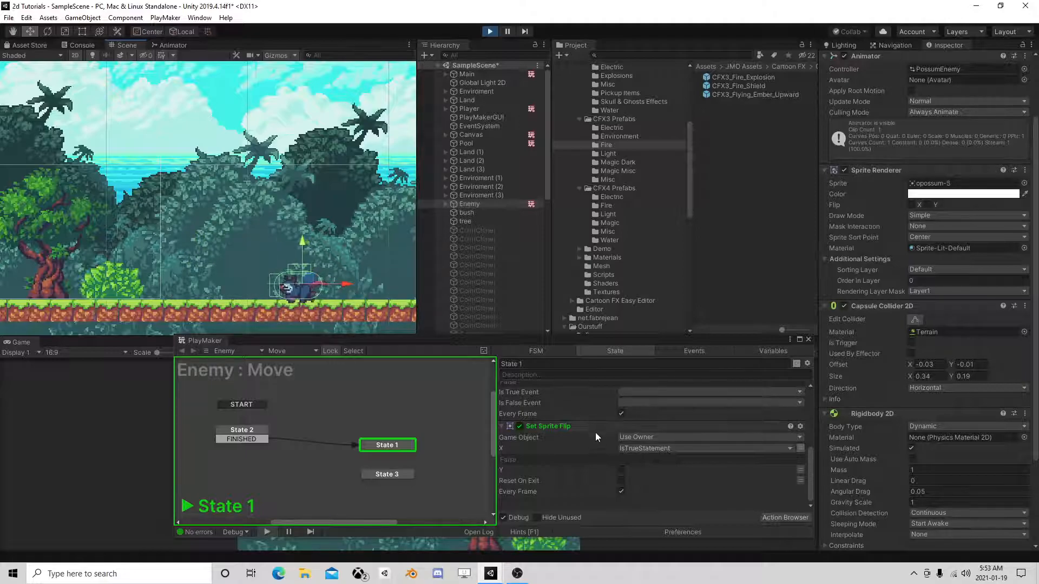
pyautogui.scroll(3, 595, 433)
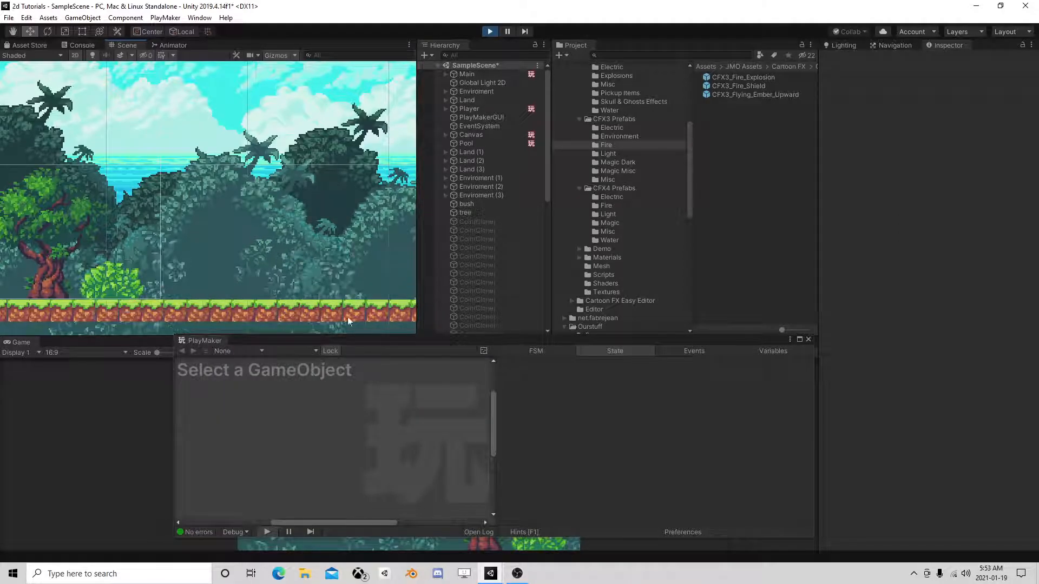
pyautogui.click(490, 31)
# - Add a Set Velocity 2d action to State 1 and place it first in the action list
pyautogui.moveTo(446, 340); pyautogui.dragTo(453, 147)
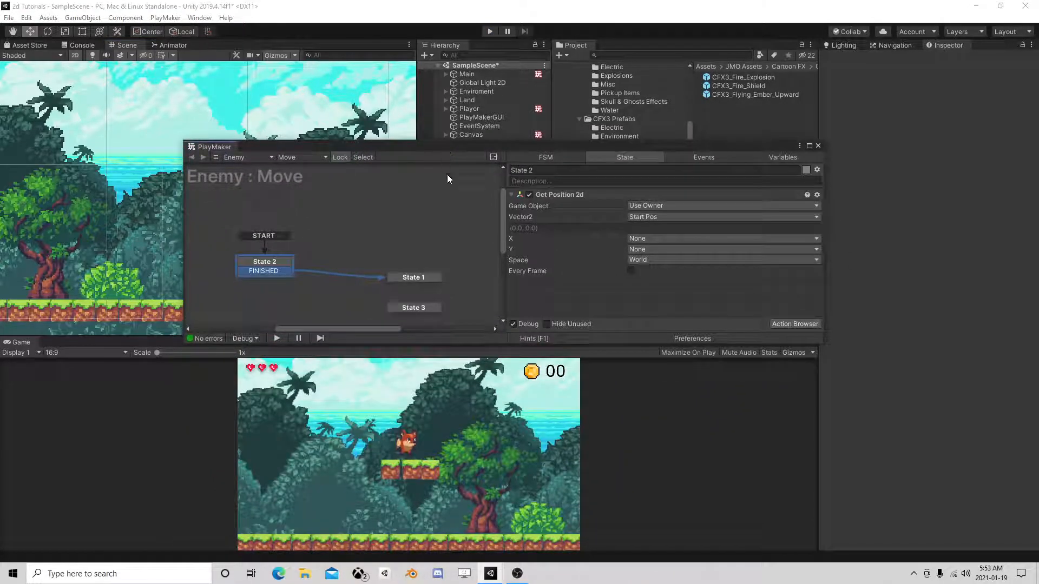
pyautogui.click(413, 279)
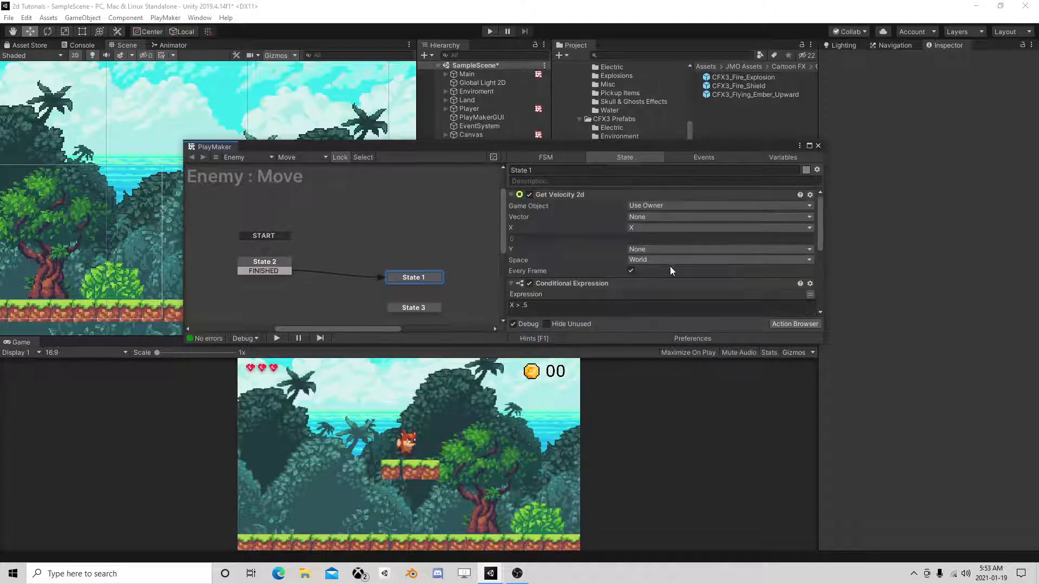
pyautogui.click(795, 324)
pyautogui.write('vel')
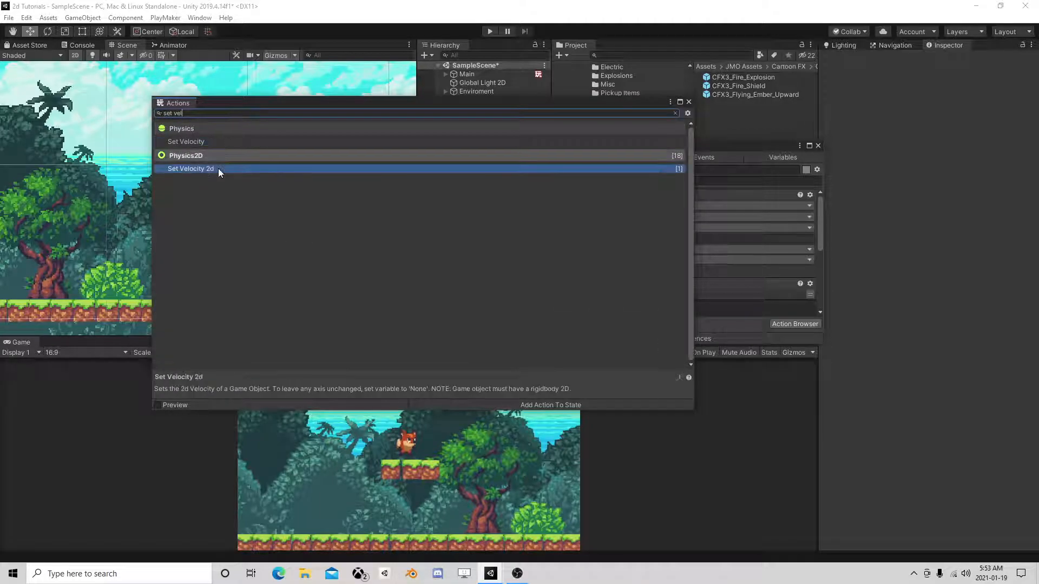
pyautogui.doubleClick(219, 168)
pyautogui.click(691, 226)
pyautogui.rightClick(595, 232)
pyautogui.click(647, 324)
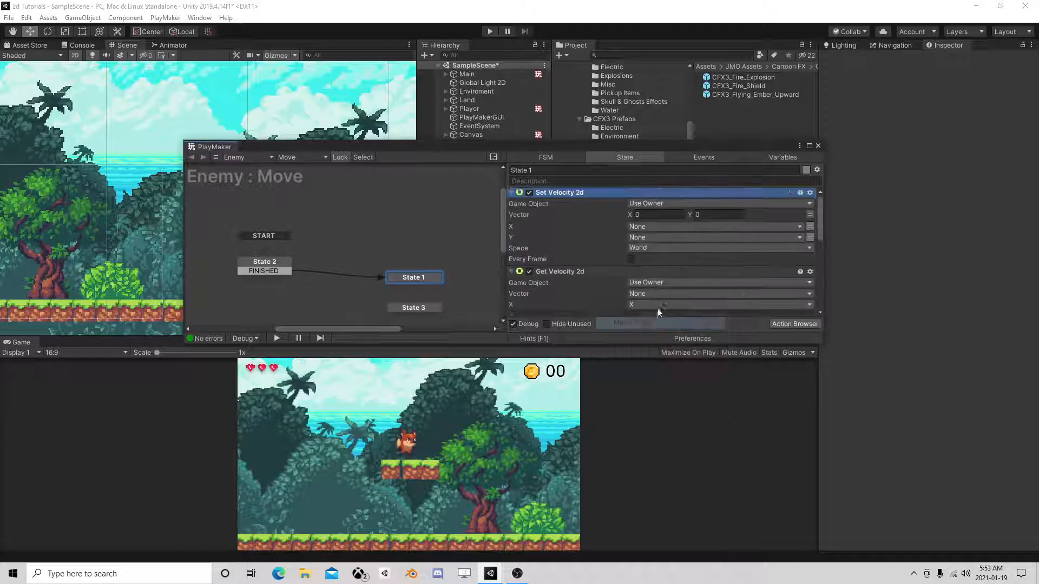
# - Set the X value of Set Velocity 2d's vector to 2 and have the action run every frame
pyautogui.click(667, 215)
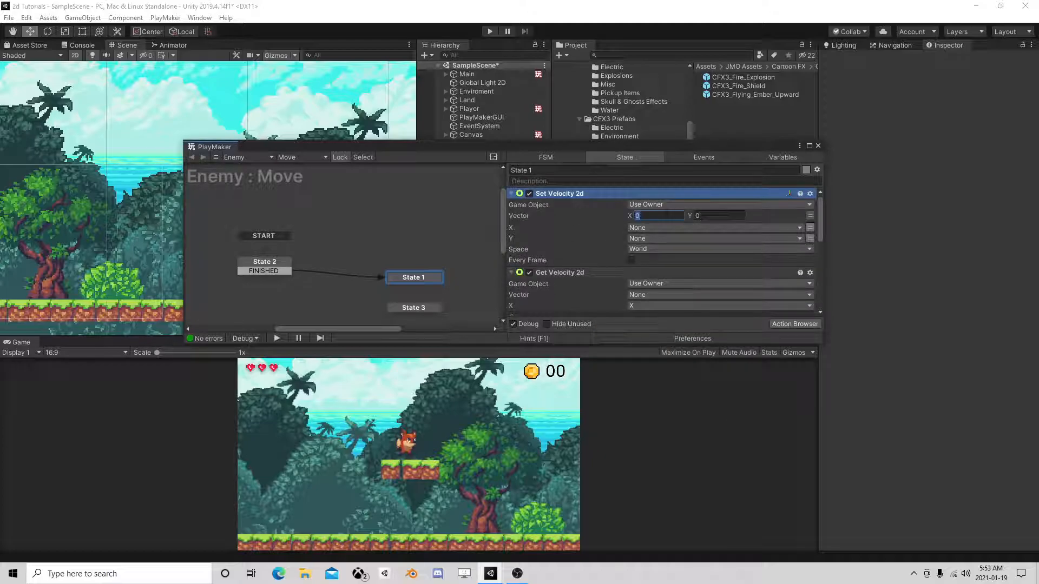
pyautogui.click(631, 260)
pyautogui.moveTo(634, 151); pyautogui.dragTo(690, 326)
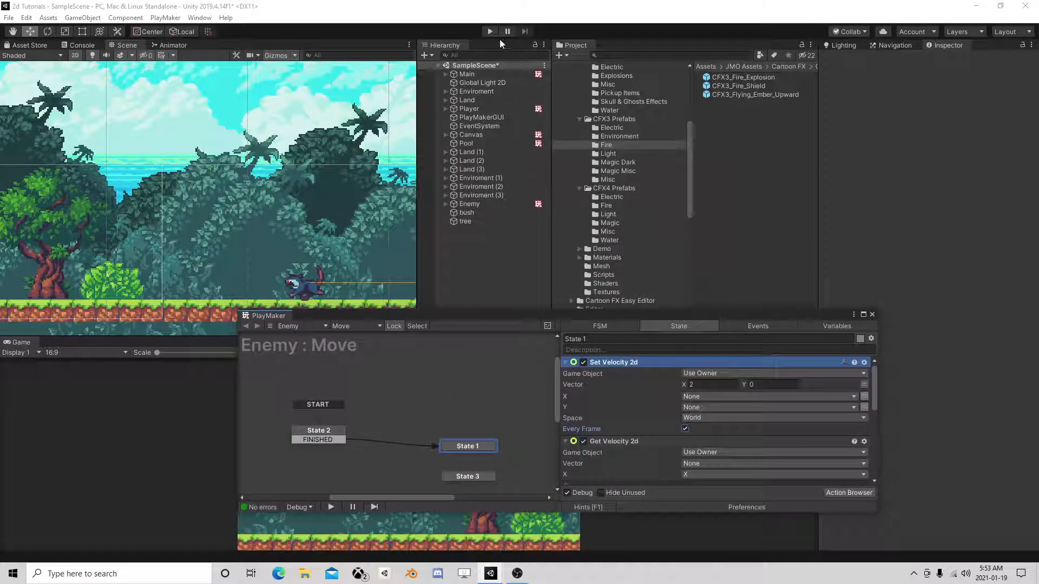
# - Play-test the scene to check the Enemy's movement along the ground, and stop the test
pyautogui.click(490, 32)
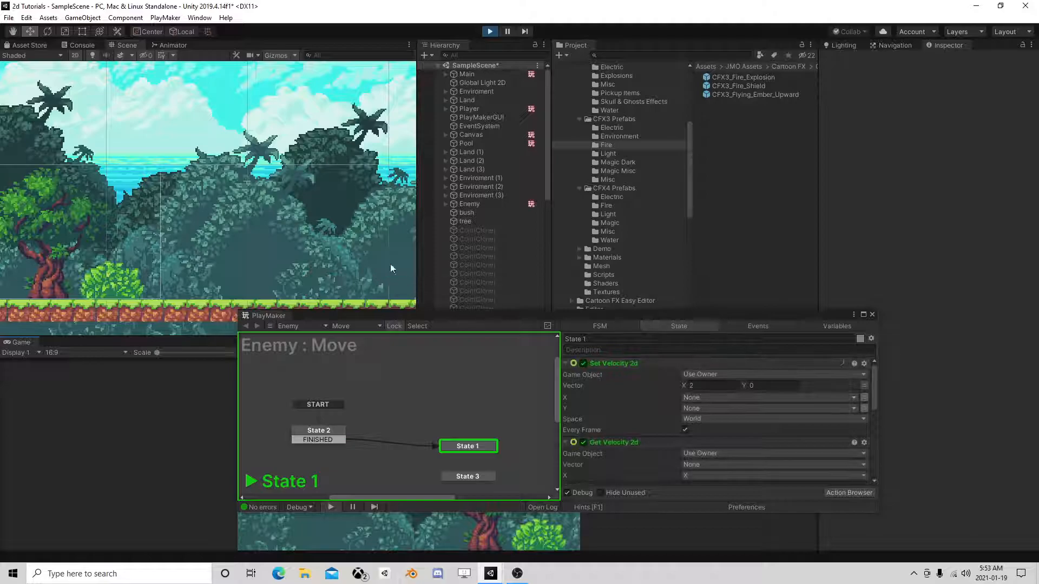
pyautogui.scroll(-5, 367, 264)
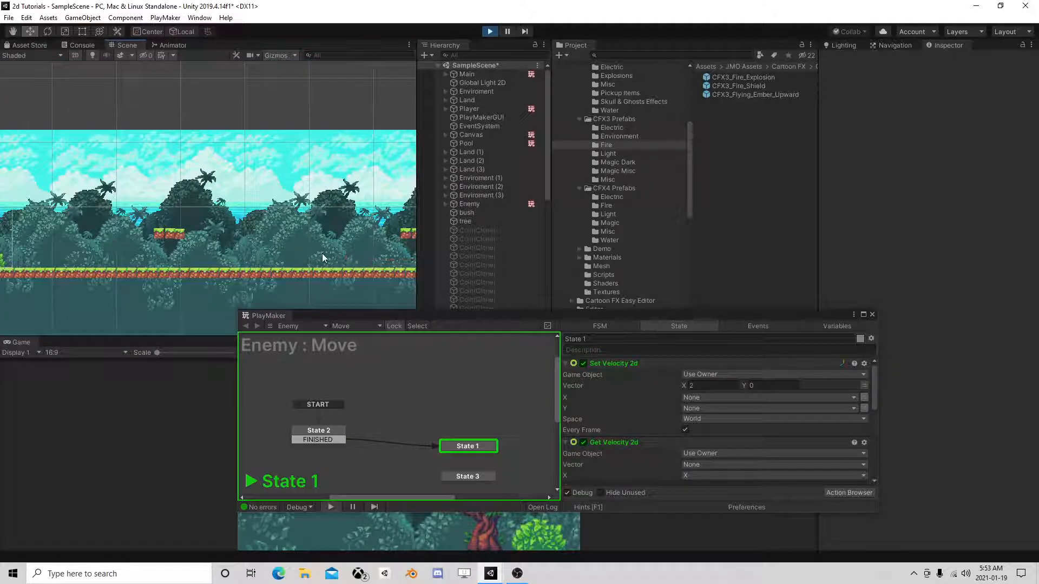
pyautogui.moveTo(323, 254); pyautogui.dragTo(96, 235, button='middle')
pyautogui.click(491, 32)
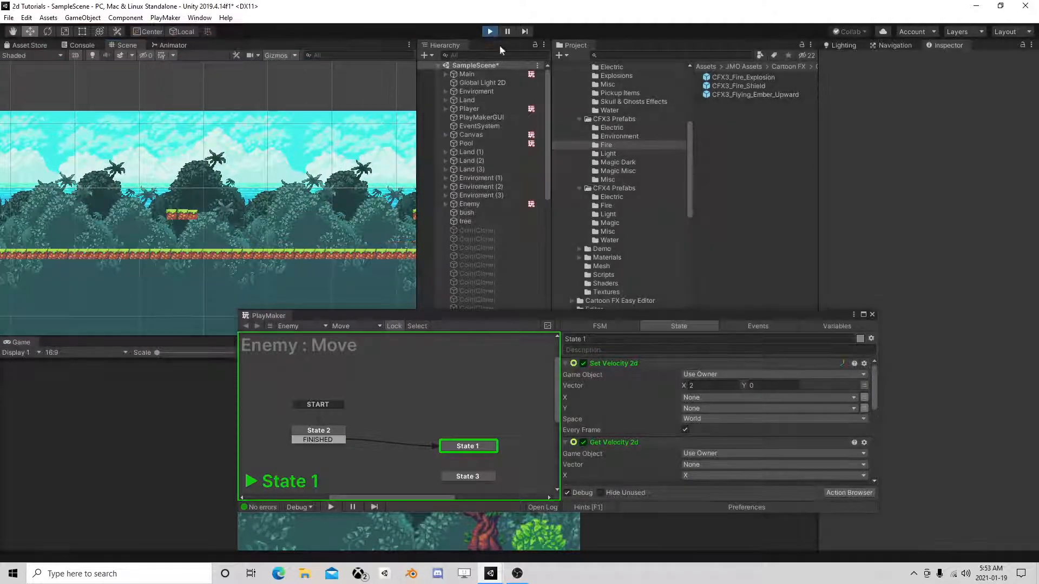
# - Set the X value of Set Velocity 2d's vector to .75
pyautogui.click(707, 386)
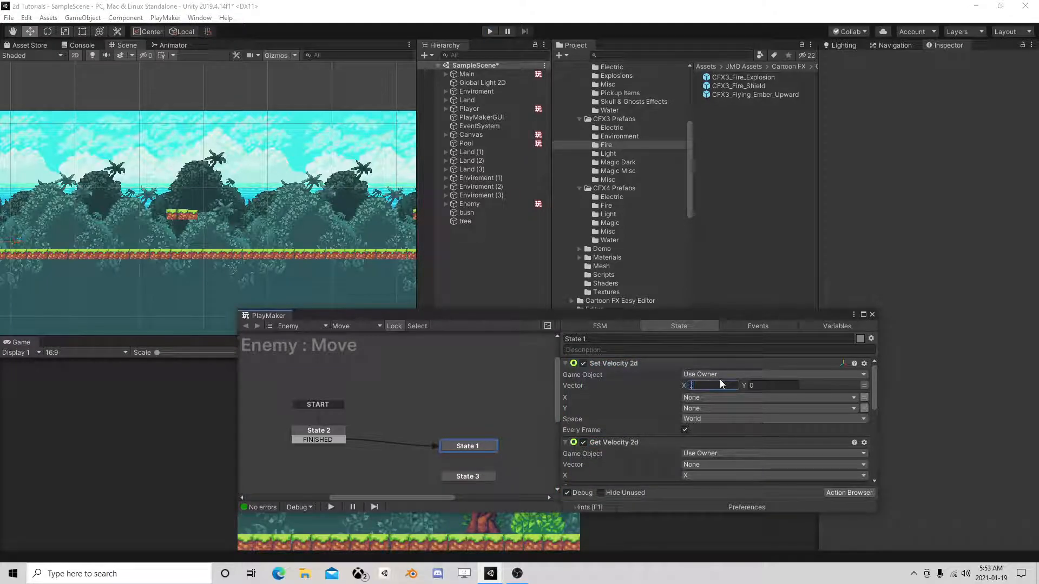
pyautogui.write('.75')
pyautogui.press('Return')
# - Play-test the scene again, following the Enemy across the level to check its speed and sprite flip, and stop the test
pyautogui.click(489, 32)
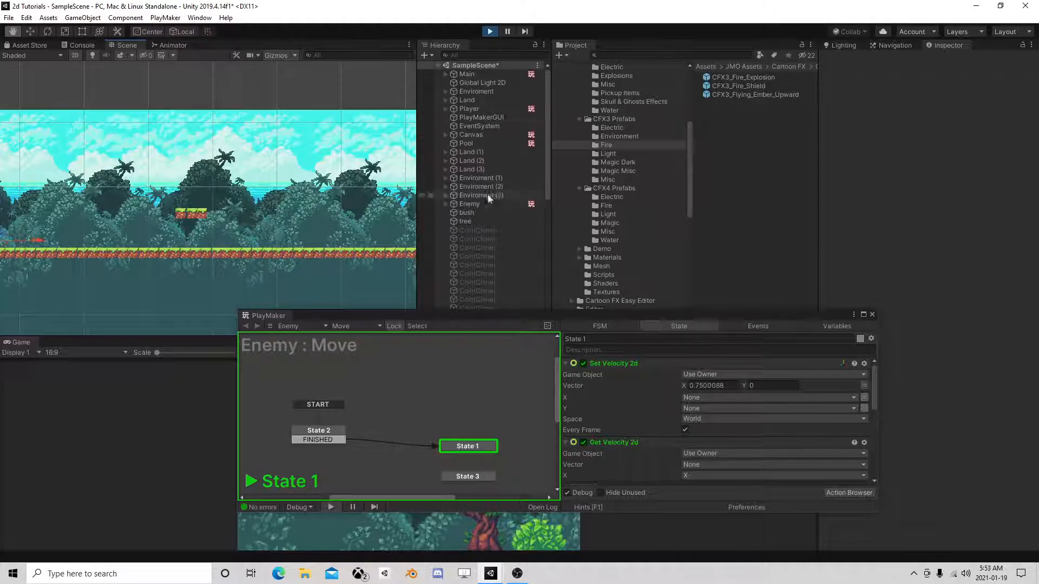
pyautogui.doubleClick(475, 204)
pyautogui.scroll(-10, 316, 253)
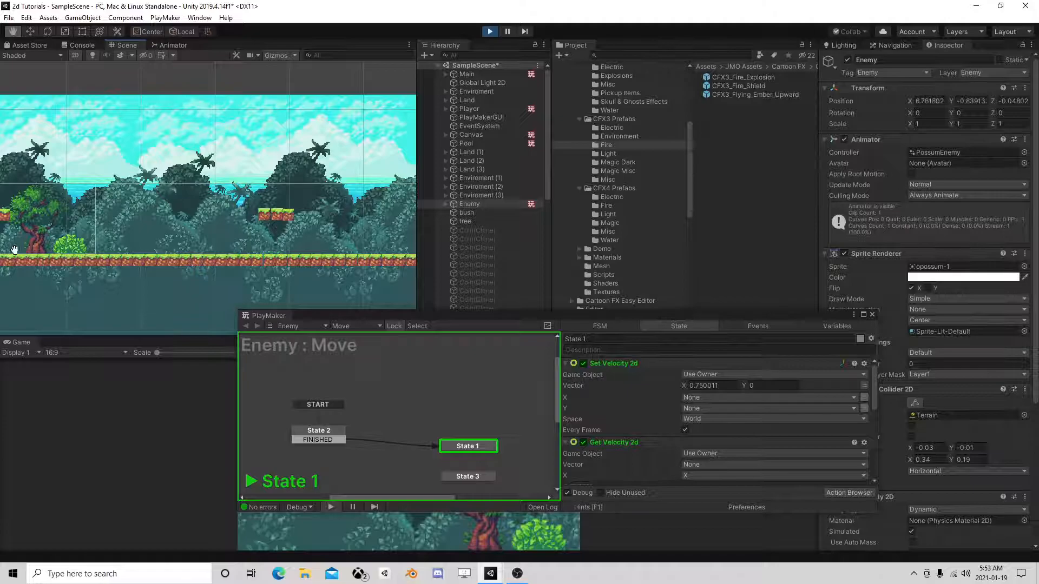
pyautogui.scroll(-6, 233, 238)
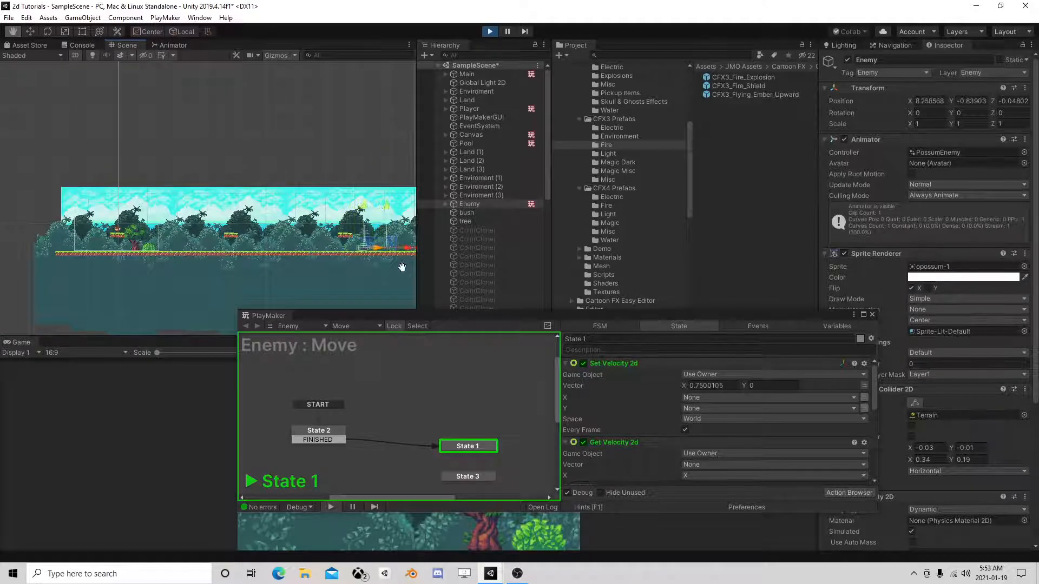
pyautogui.scroll(-4, 372, 252)
pyautogui.scroll(-3, 373, 292)
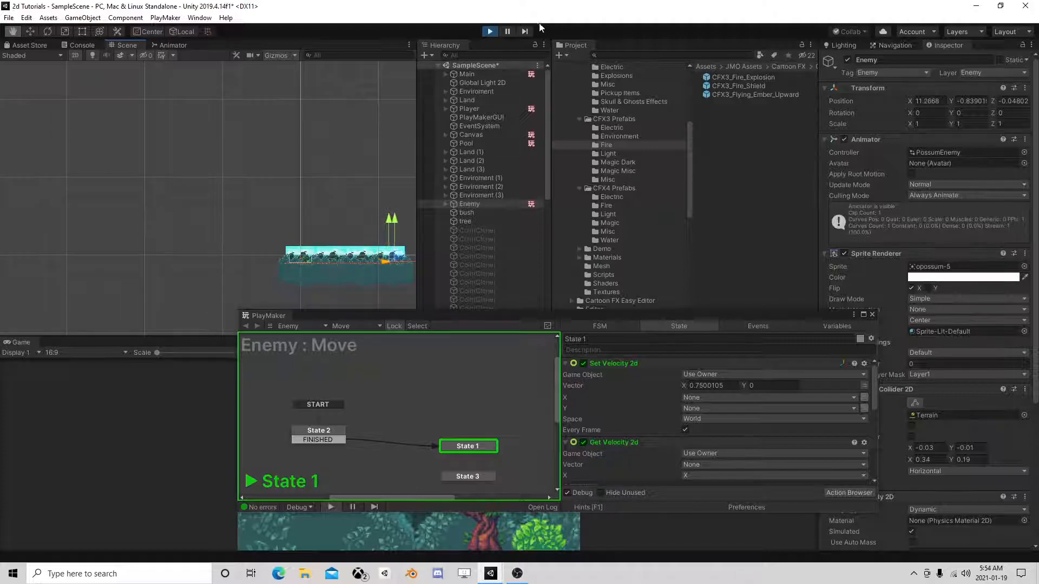
pyautogui.click(489, 31)
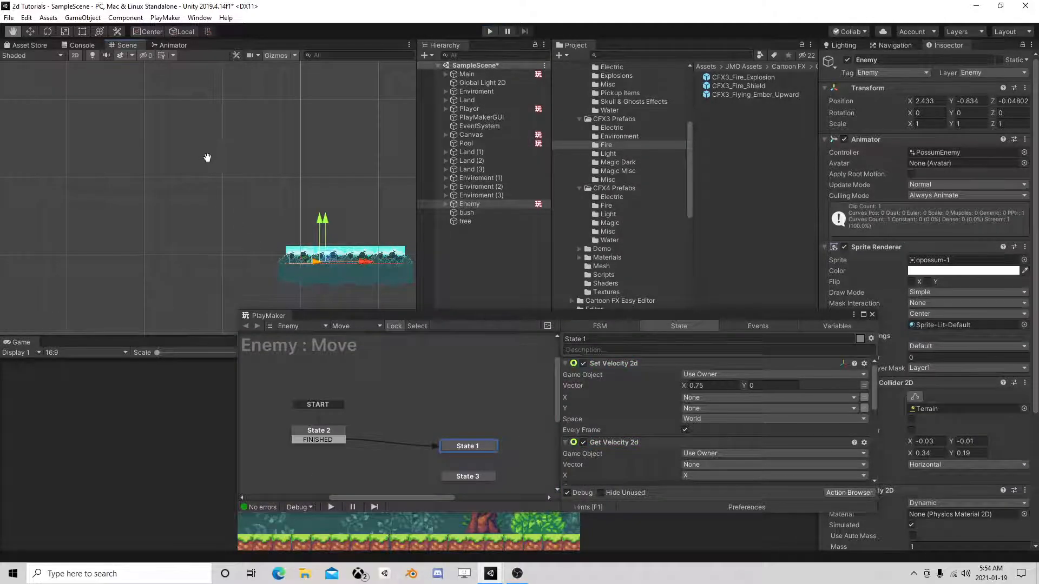
# - Close the PlayMaker editor and frame the Enemy in the Scene view
pyautogui.click(872, 315)
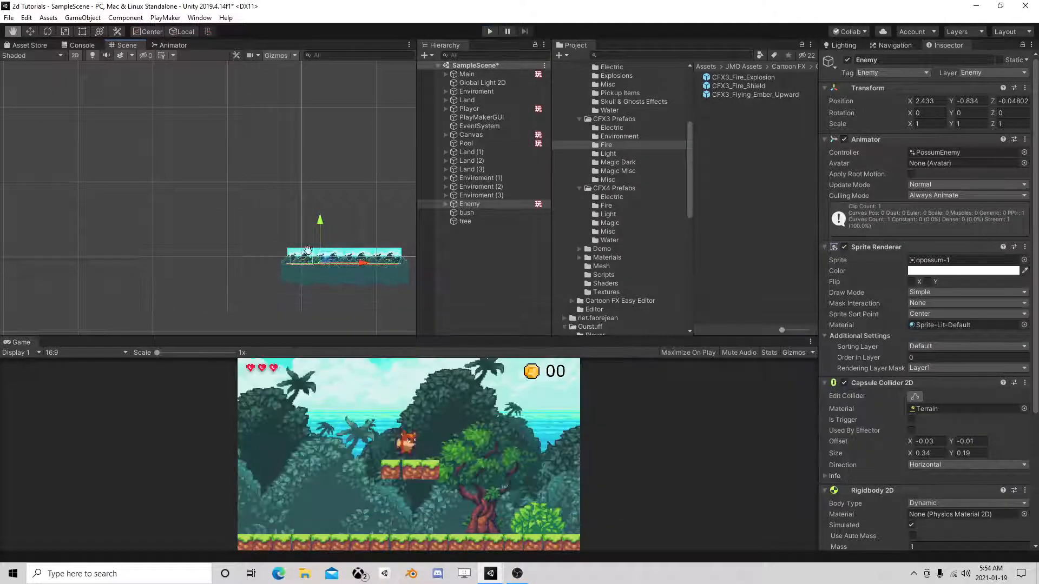
pyautogui.click(469, 203)
pyautogui.doubleClick(470, 204)
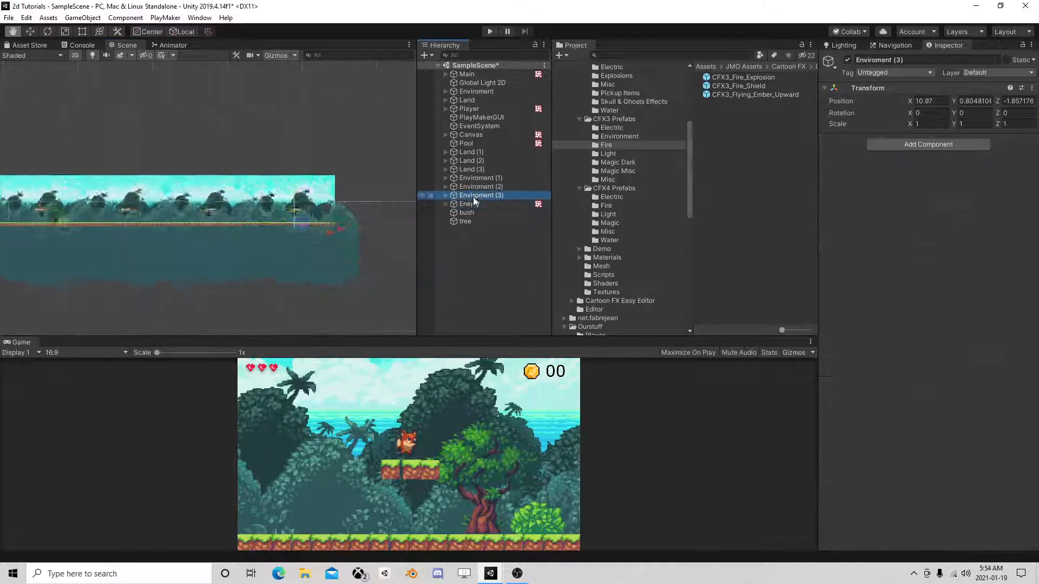
pyautogui.scroll(-6, 261, 241)
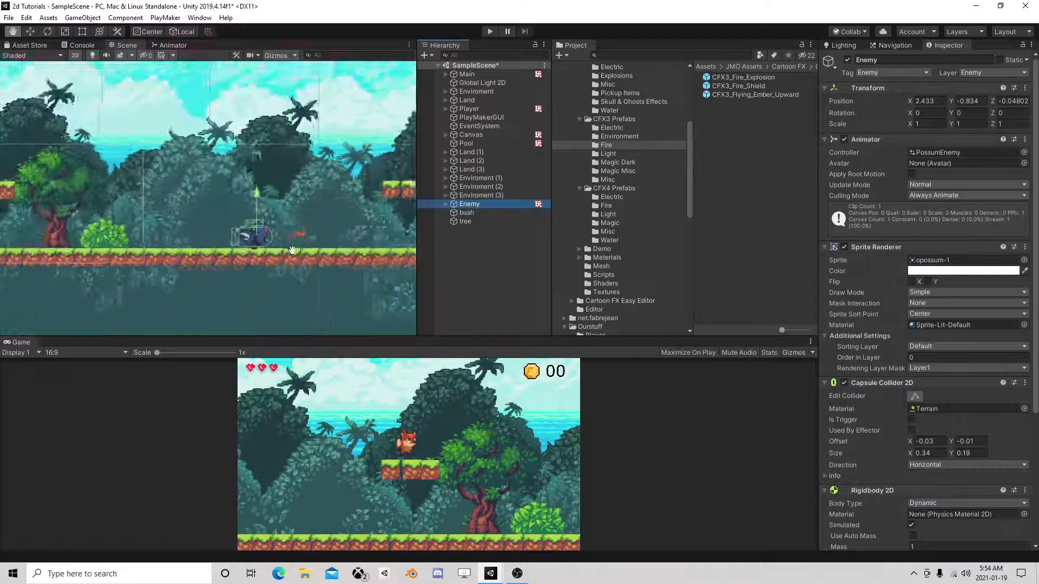
# - Open the Enemy's Move FSM in the PlayMaker editor and place its window clear of the Enemy in the Scene view
pyautogui.scroll(-2, 315, 285)
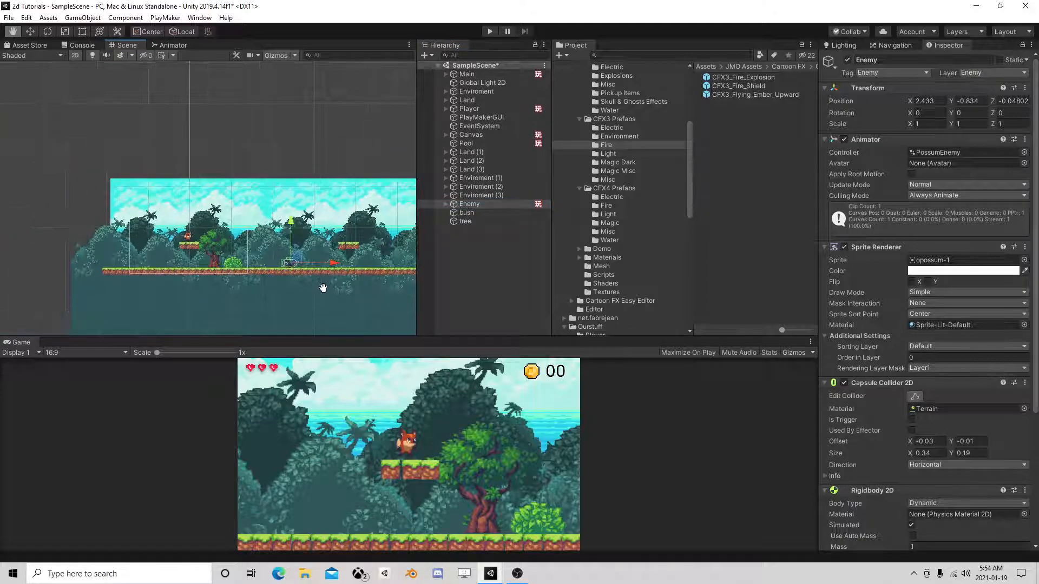
pyautogui.click(469, 204)
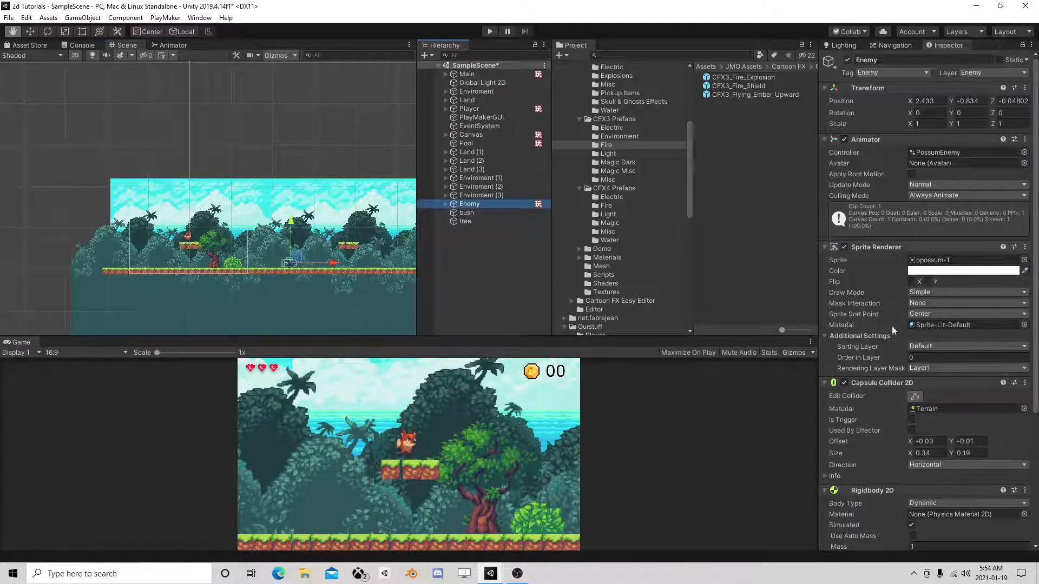
pyautogui.scroll(-5, 946, 436)
pyautogui.click(1013, 481)
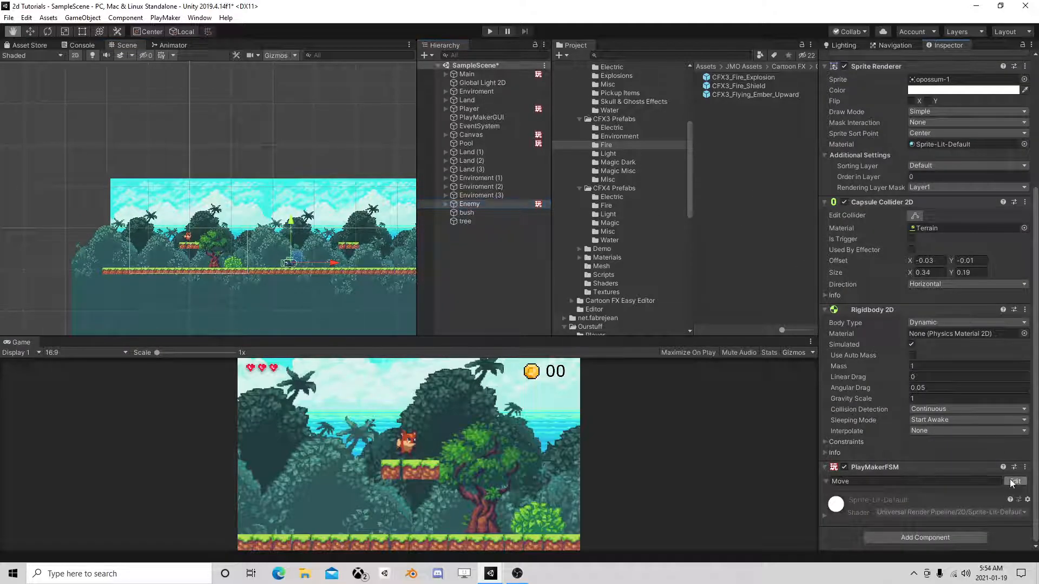
pyautogui.moveTo(476, 315); pyautogui.dragTo(347, 316)
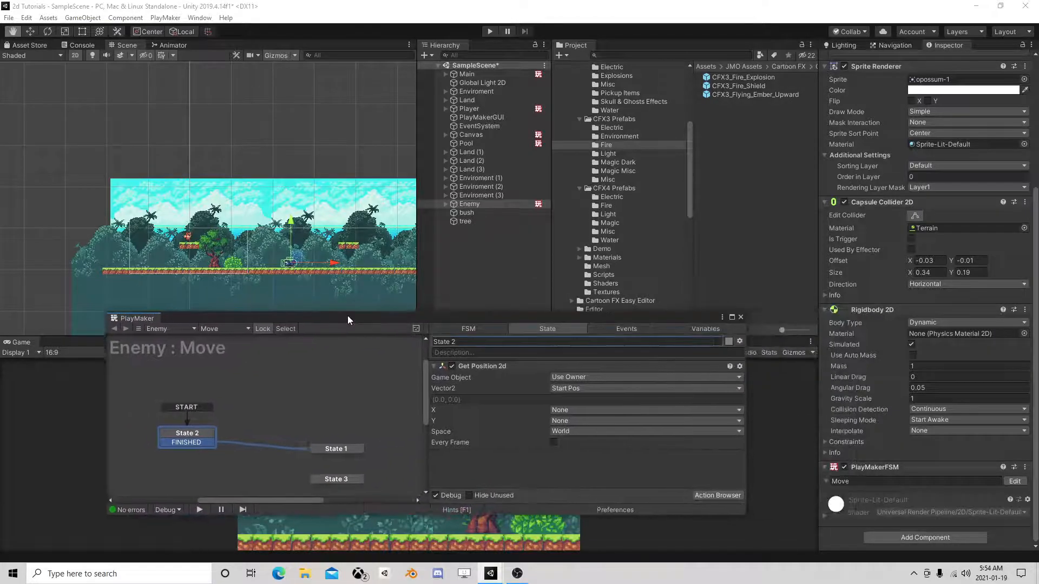
pyautogui.scroll(1, 339, 297)
pyautogui.scroll(-1, 338, 297)
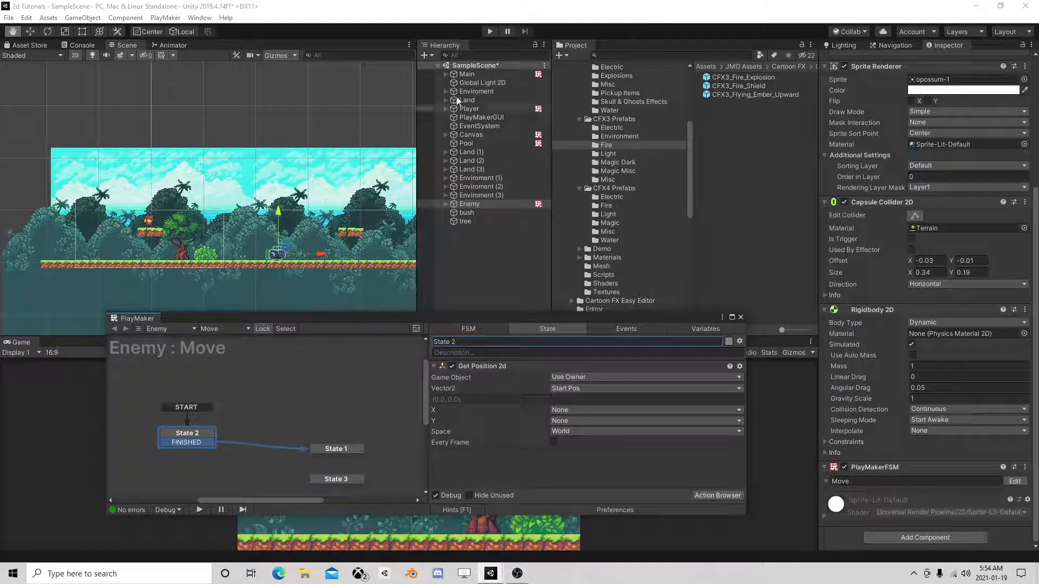
# - Play-test the scene, pause it while the Enemy is moving, and review State 1's velocity and sprite flip actions
pyautogui.click(489, 32)
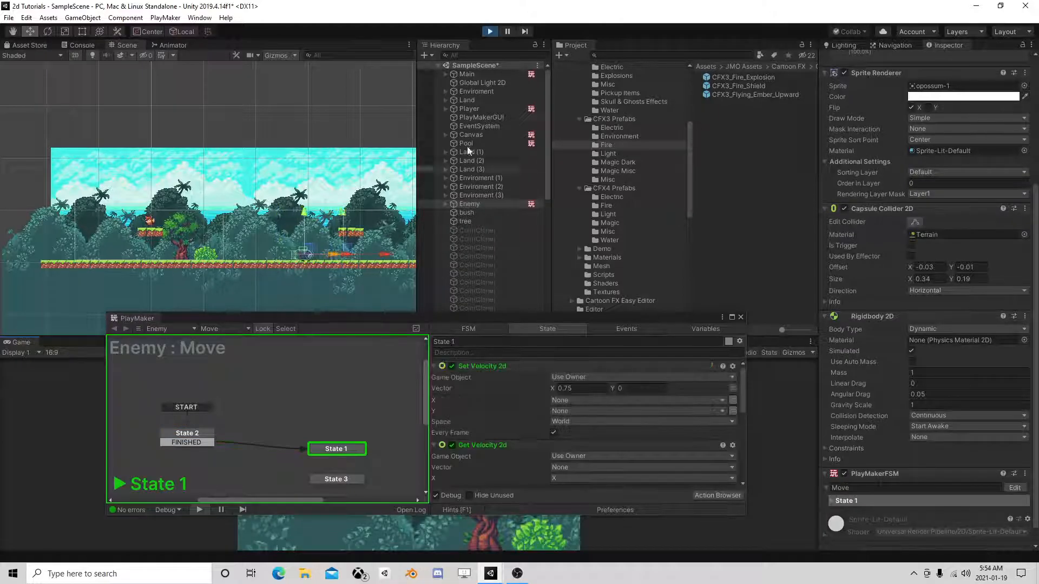
pyautogui.click(507, 32)
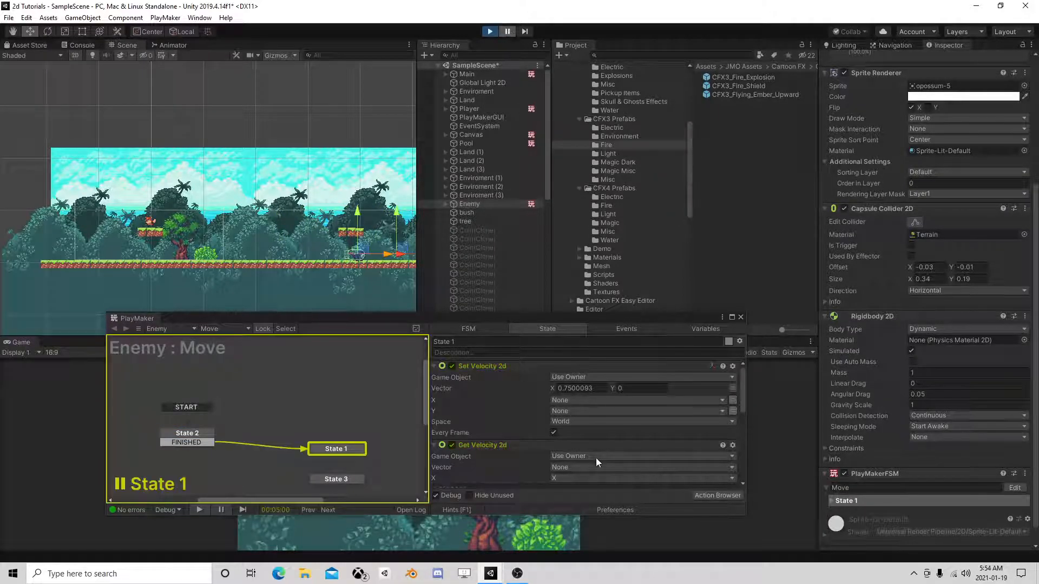
pyautogui.scroll(-1, 580, 451)
pyautogui.scroll(-4, 578, 449)
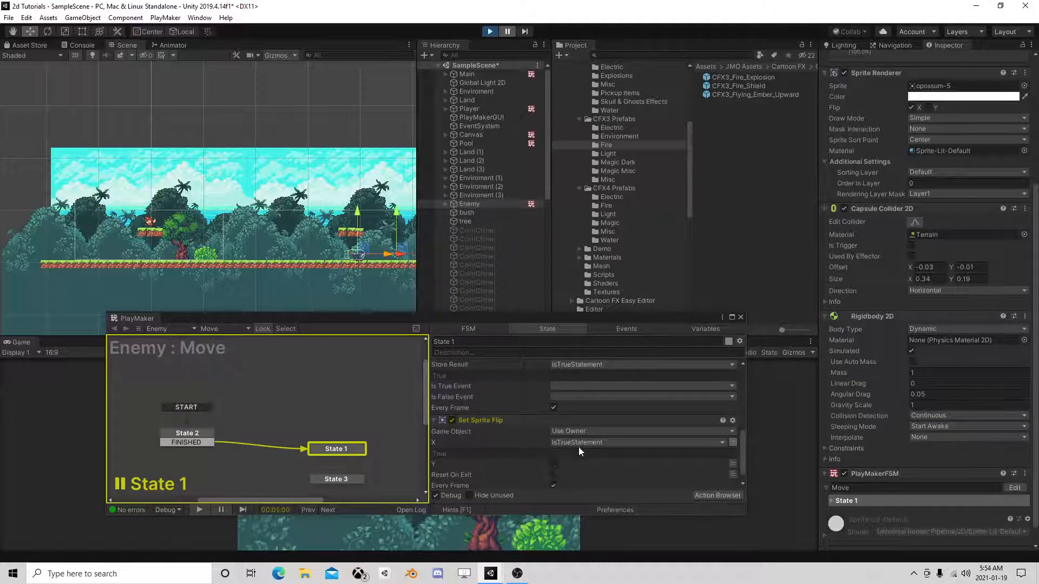
pyautogui.scroll(5, 579, 449)
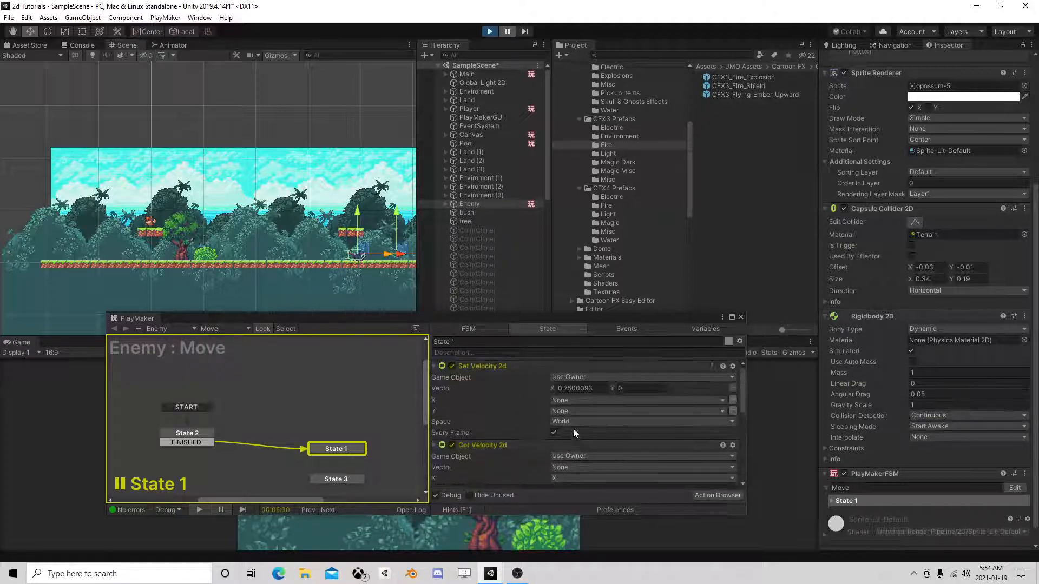
# - Set Set Velocity 2d's X value to -0.75 during the paused test, and resume to check the Enemy's direction and sprite flip before stopping
pyautogui.click(559, 388)
pyautogui.write('-75')
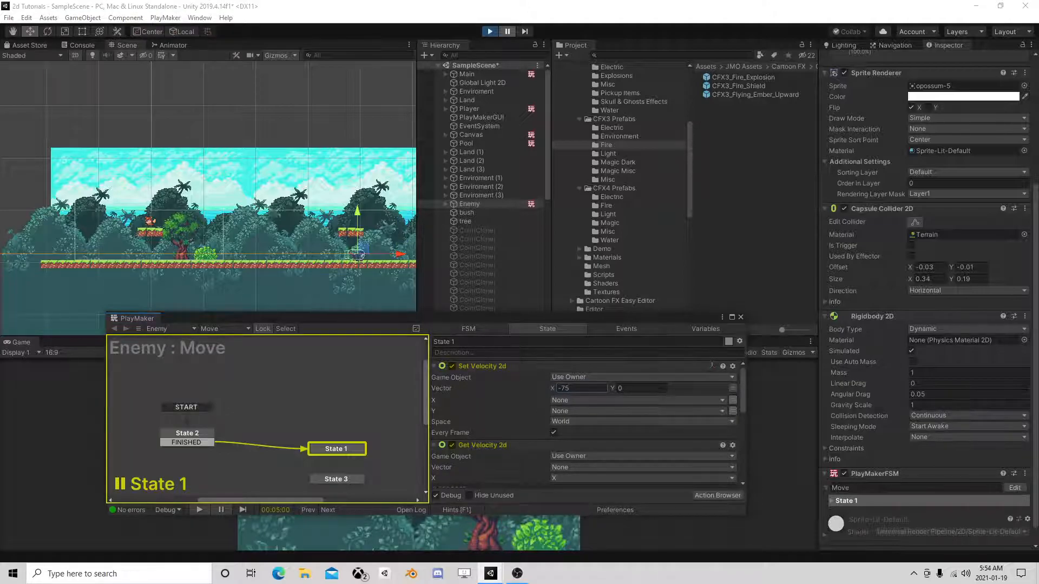
pyautogui.write('-0.75')
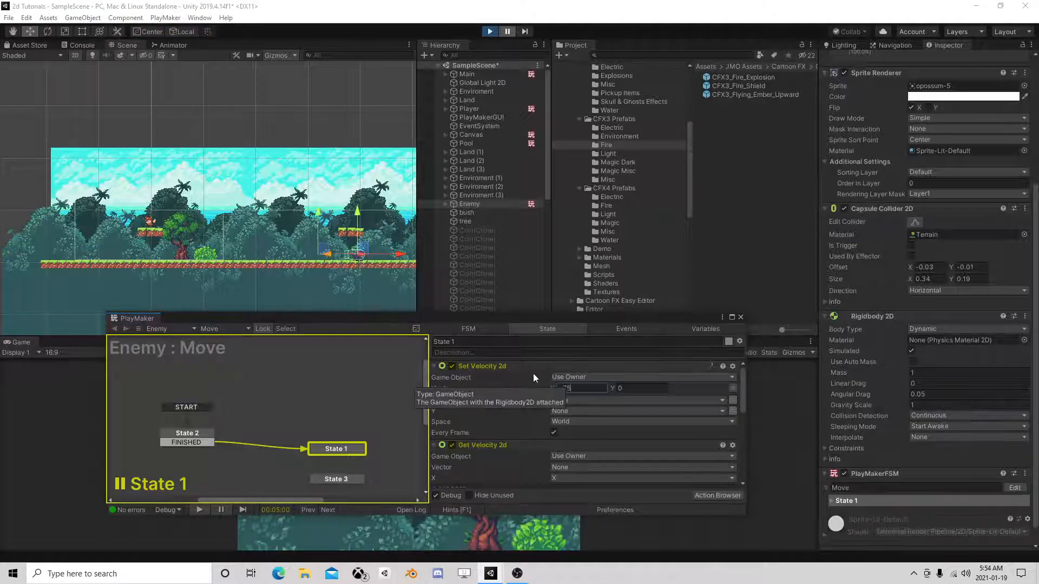
pyautogui.click(507, 32)
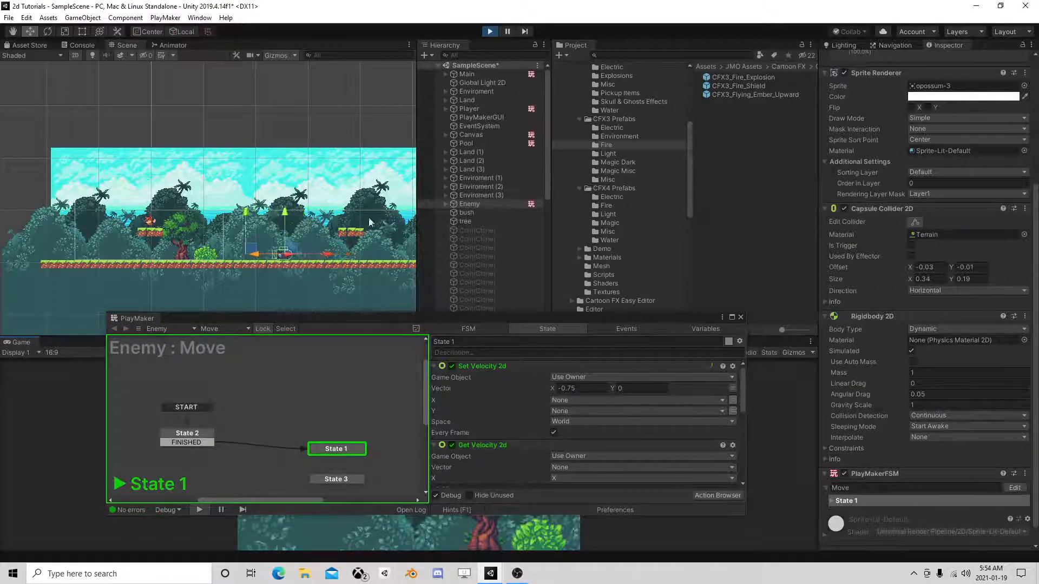
pyautogui.scroll(3, 323, 239)
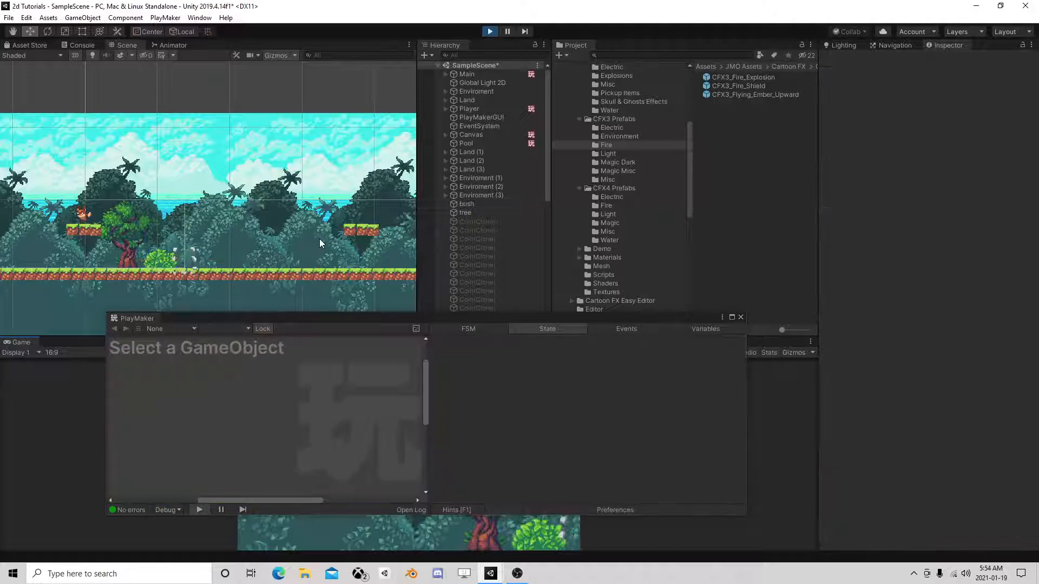
pyautogui.click(490, 31)
pyautogui.click(740, 317)
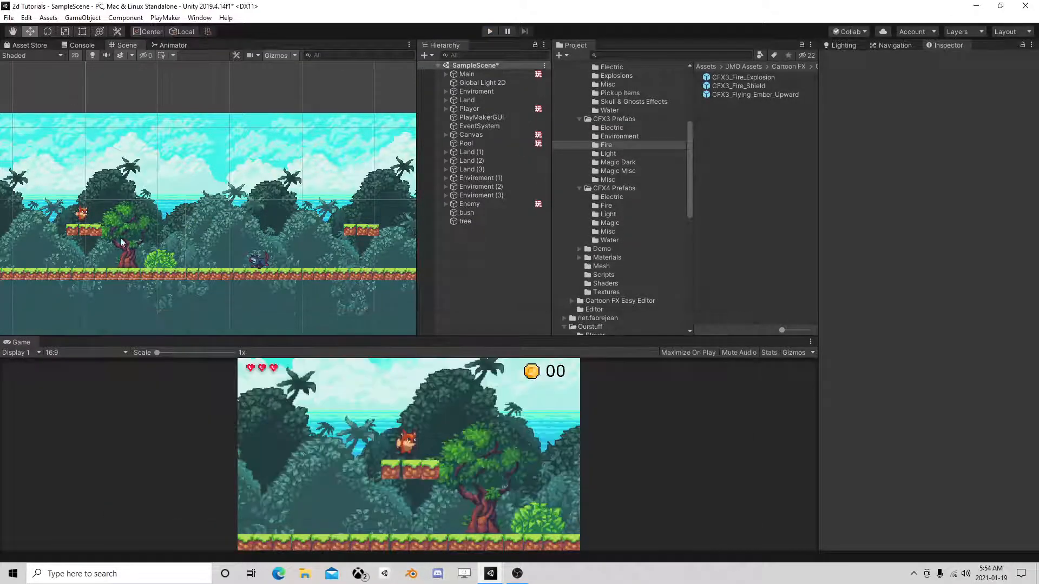
# - Reopen the Enemy's Move FSM and change the Conditional Expression in State 1 to X > .25
pyautogui.scroll(5, 128, 232)
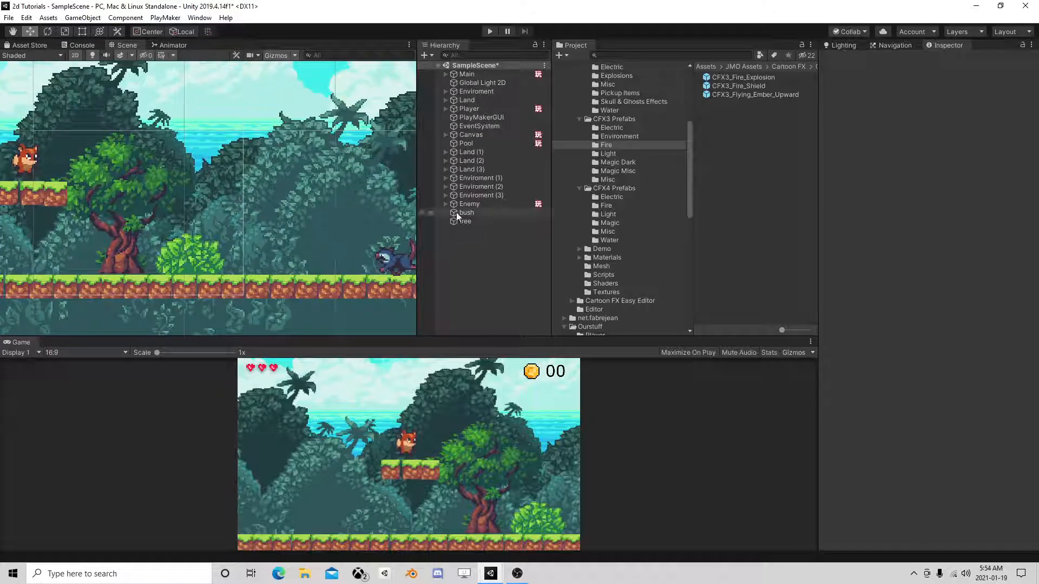
pyautogui.click(481, 204)
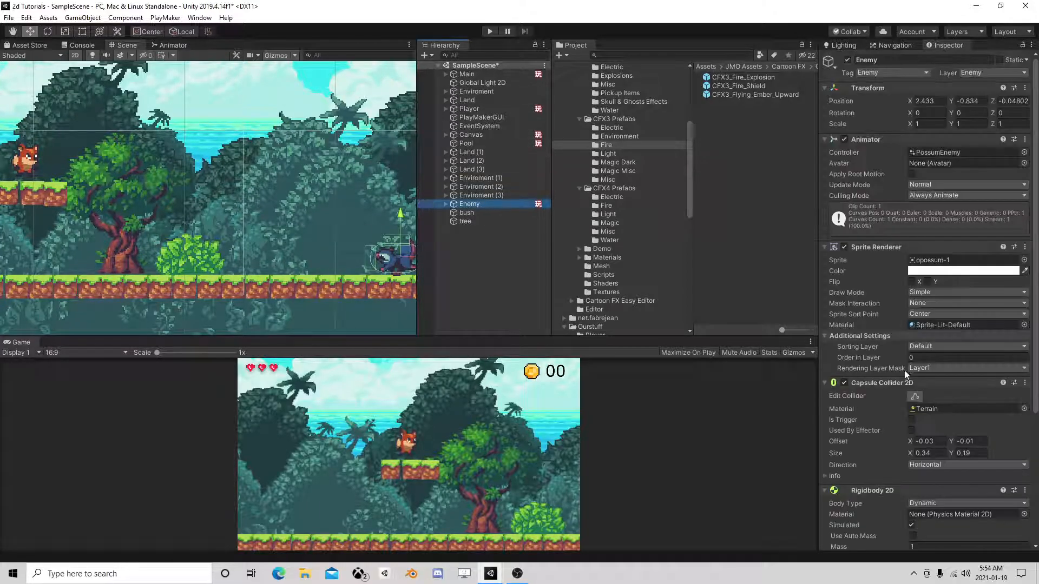
pyautogui.scroll(-5, 897, 368)
pyautogui.click(1014, 481)
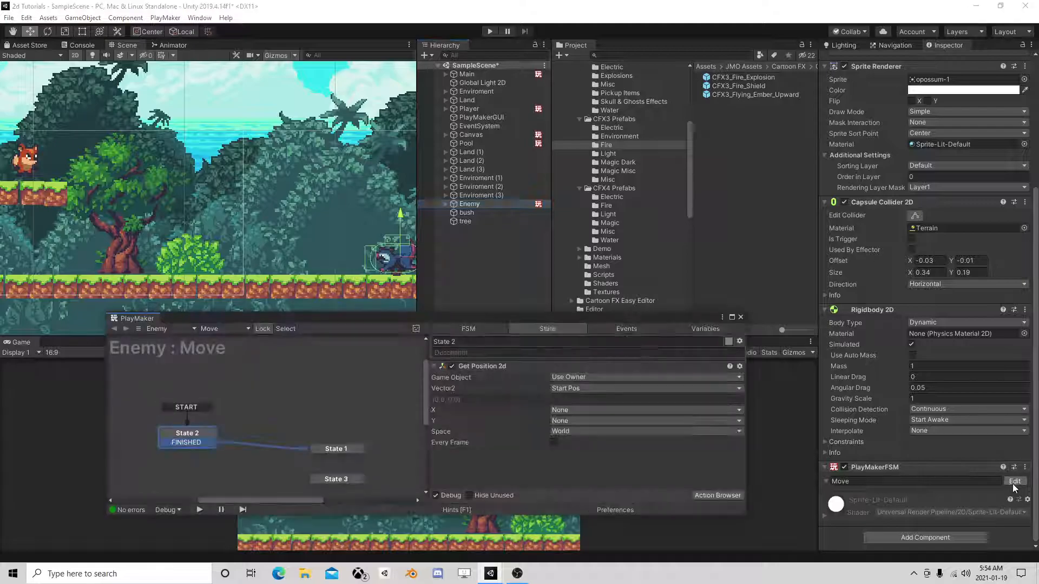
pyautogui.moveTo(484, 317); pyautogui.dragTo(520, 151)
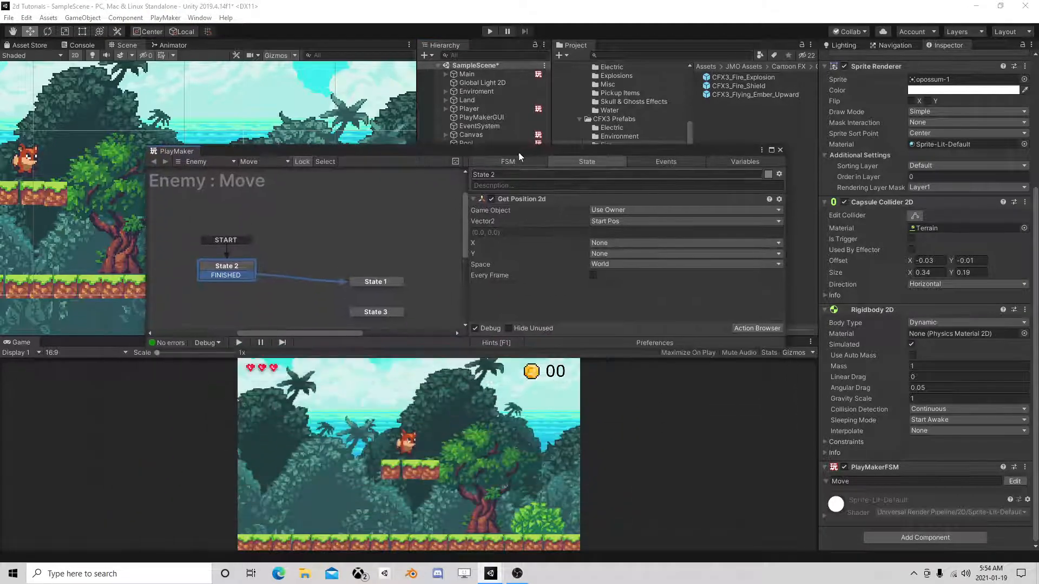
pyautogui.click(376, 282)
pyautogui.scroll(-5, 619, 276)
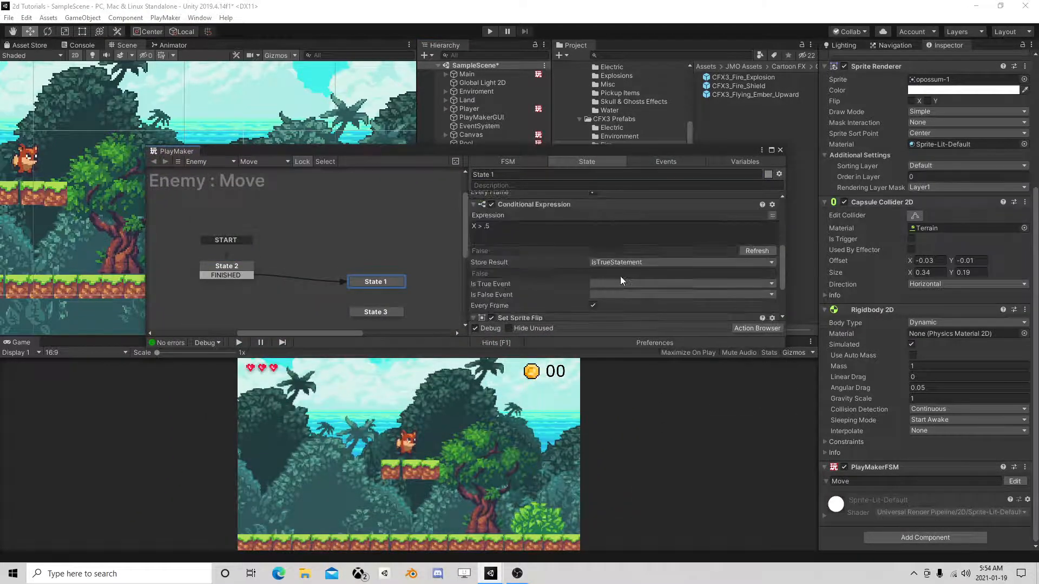
pyautogui.scroll(3, 618, 275)
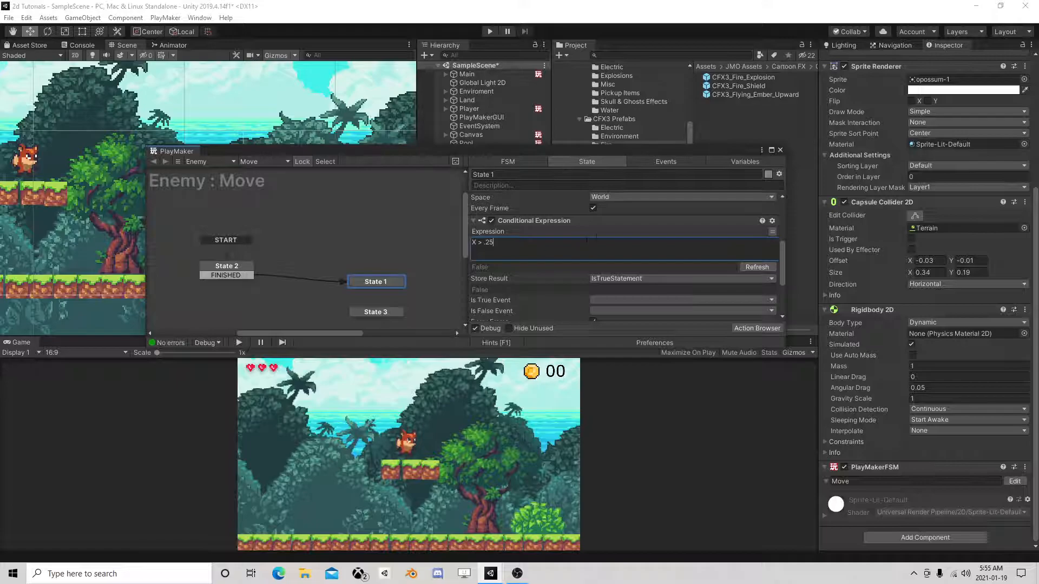
# - Review State 1's actions and delete its Set Velocity 2d action
pyautogui.scroll(3, 591, 247)
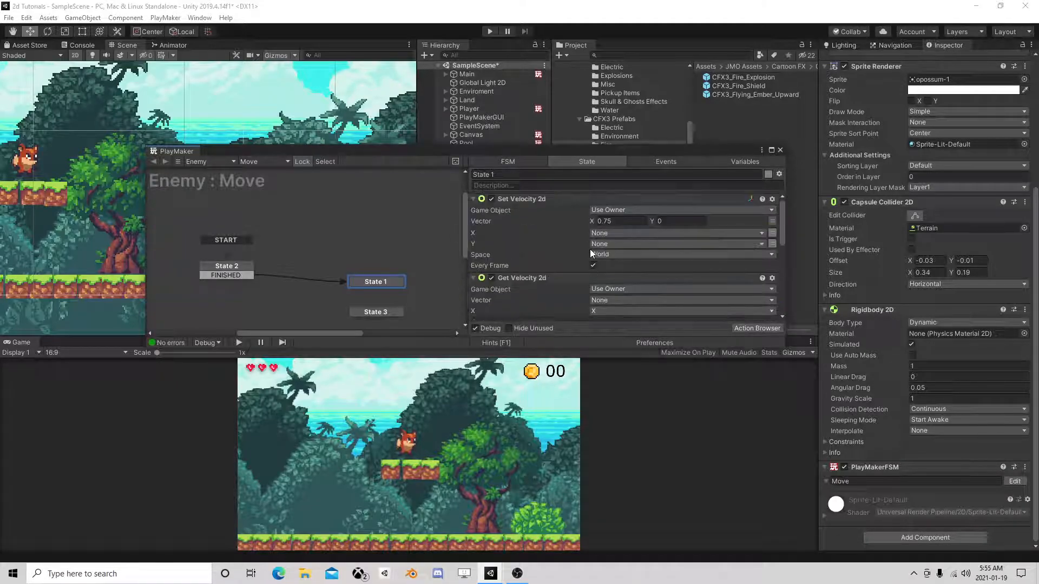
pyautogui.scroll(-5, 586, 247)
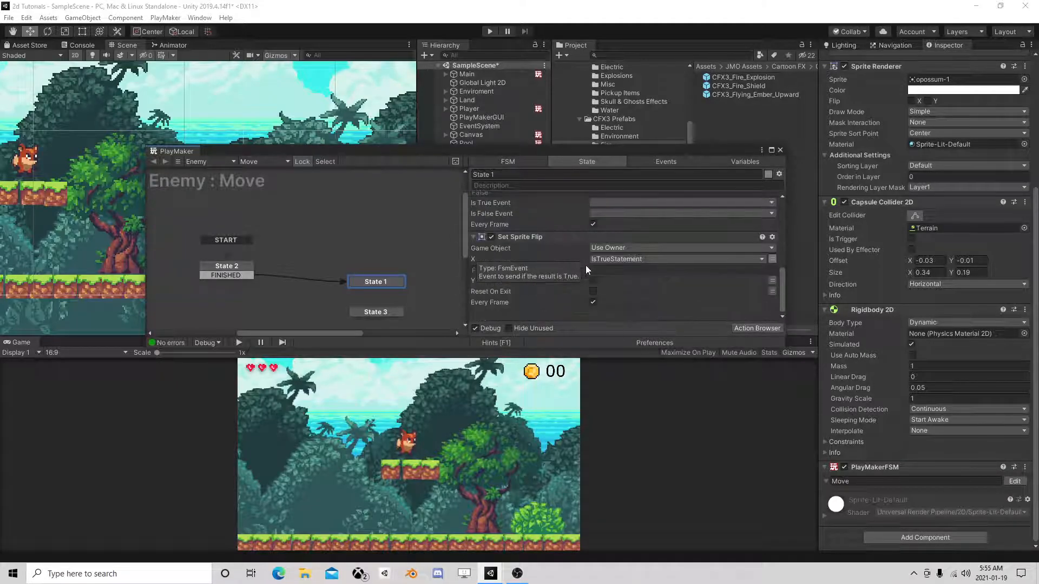
pyautogui.scroll(3, 582, 261)
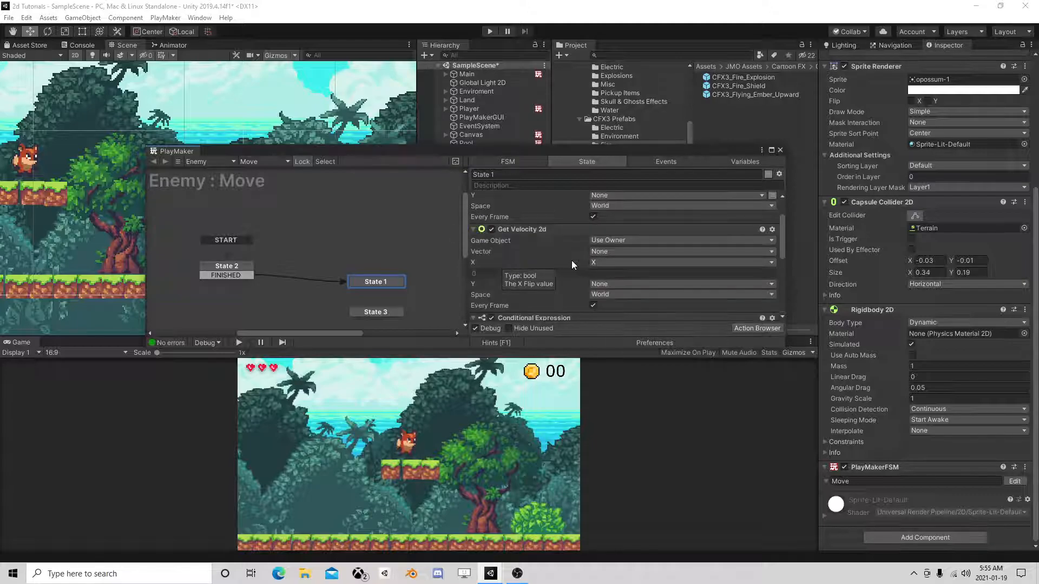
pyautogui.scroll(-2, 555, 285)
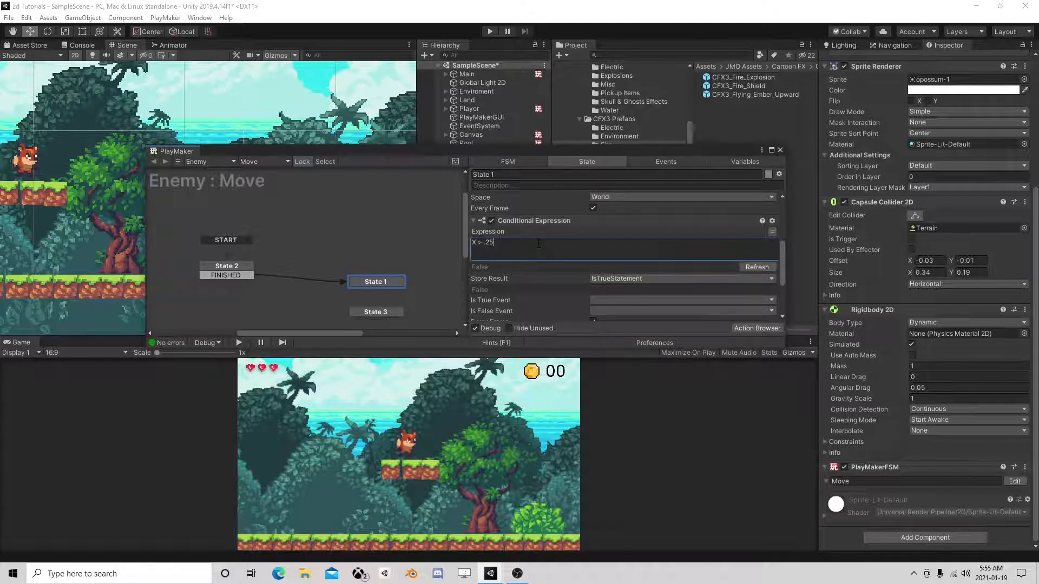
pyautogui.scroll(5, 569, 256)
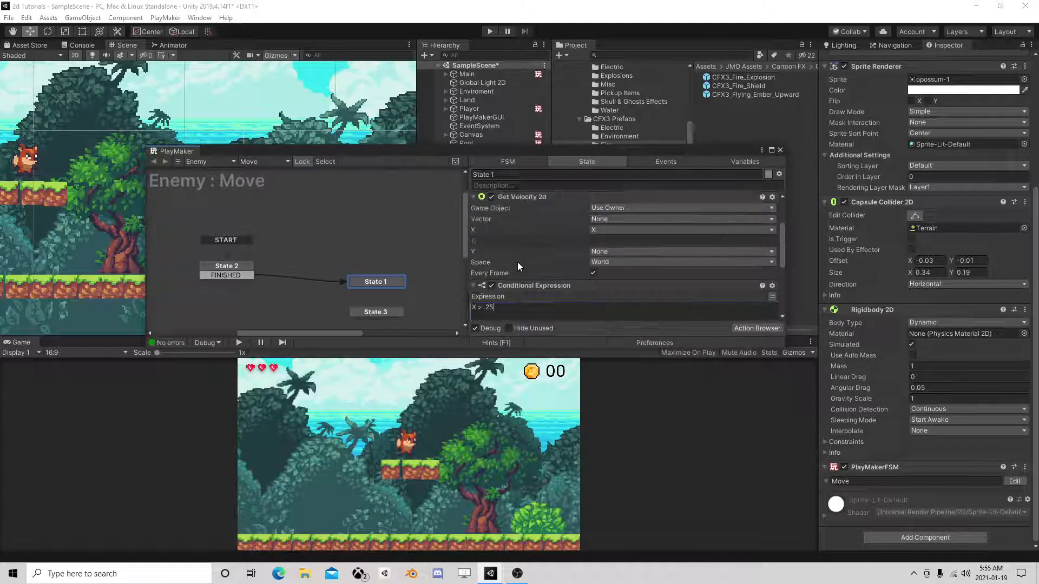
pyautogui.scroll(1, 502, 245)
pyautogui.click(536, 202)
pyautogui.press('Delete')
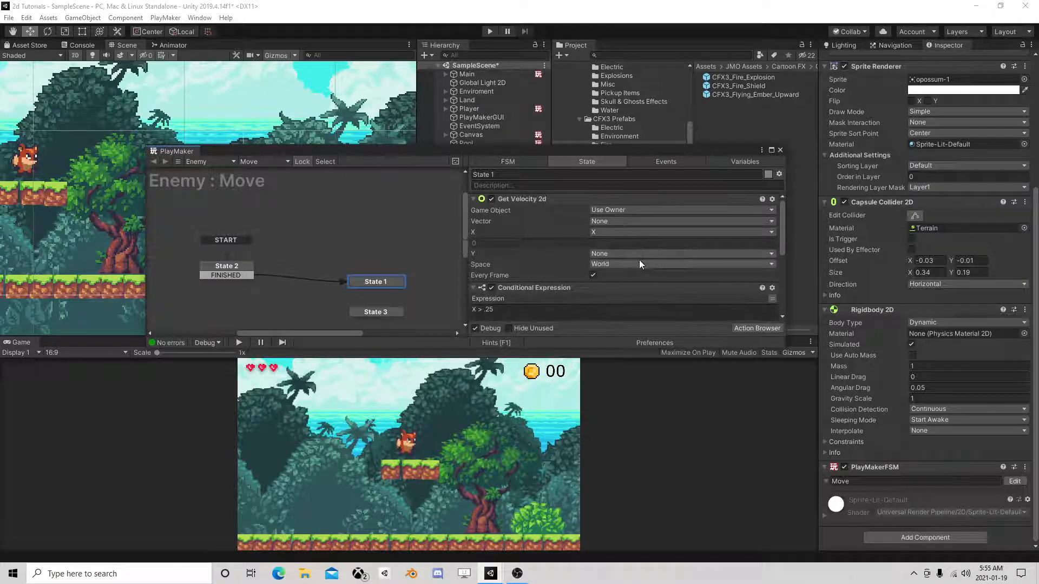
# - Move State 1 closer to State 2, delete the unused State 3, and close the PlayMaker editor
pyautogui.moveTo(364, 281); pyautogui.dragTo(321, 269)
pyautogui.click(383, 312)
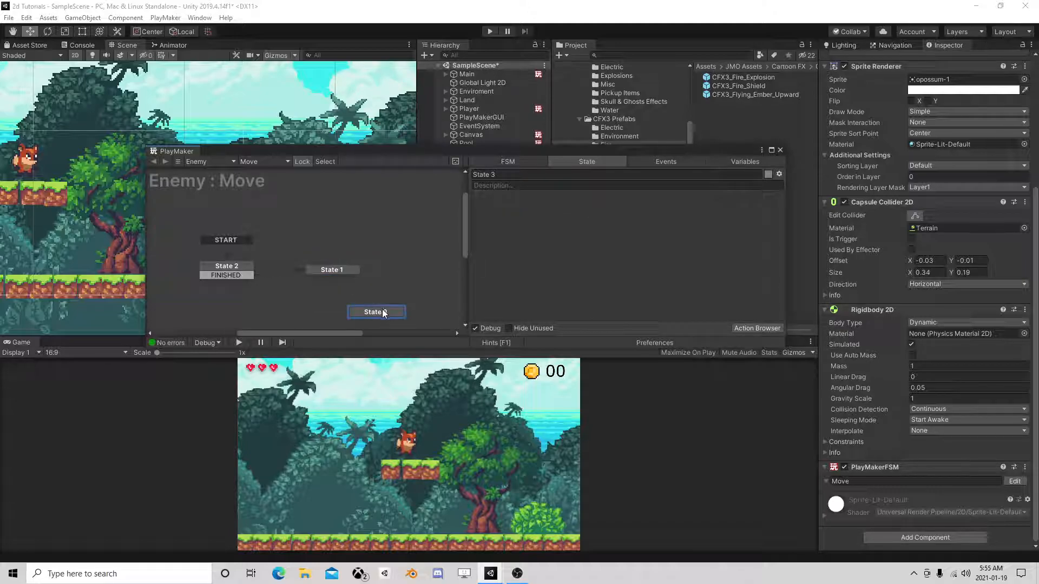
pyautogui.press('Delete')
pyautogui.click(336, 269)
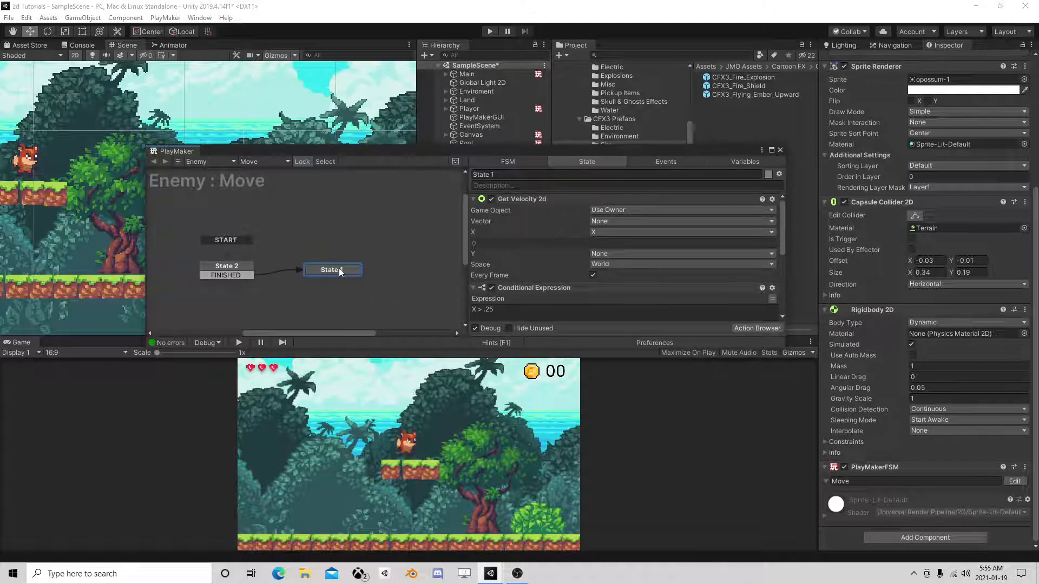
pyautogui.click(780, 150)
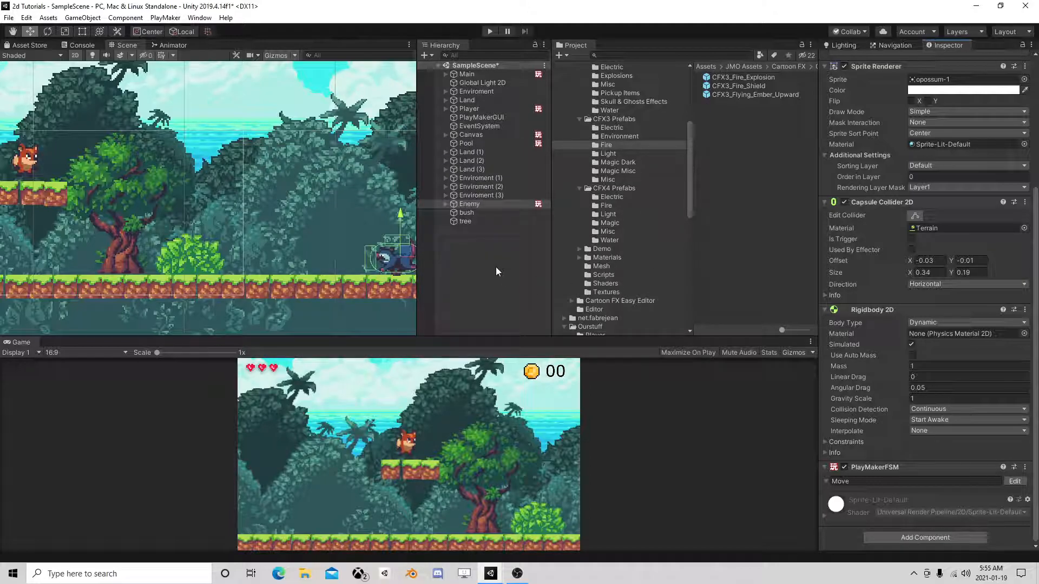
# - Rename the Enemy's Move FSM as SpriteFlipping
pyautogui.scroll(-2, 340, 281)
pyautogui.moveTo(340, 282); pyautogui.dragTo(239, 287, button='middle')
pyautogui.scroll(-1, 243, 286)
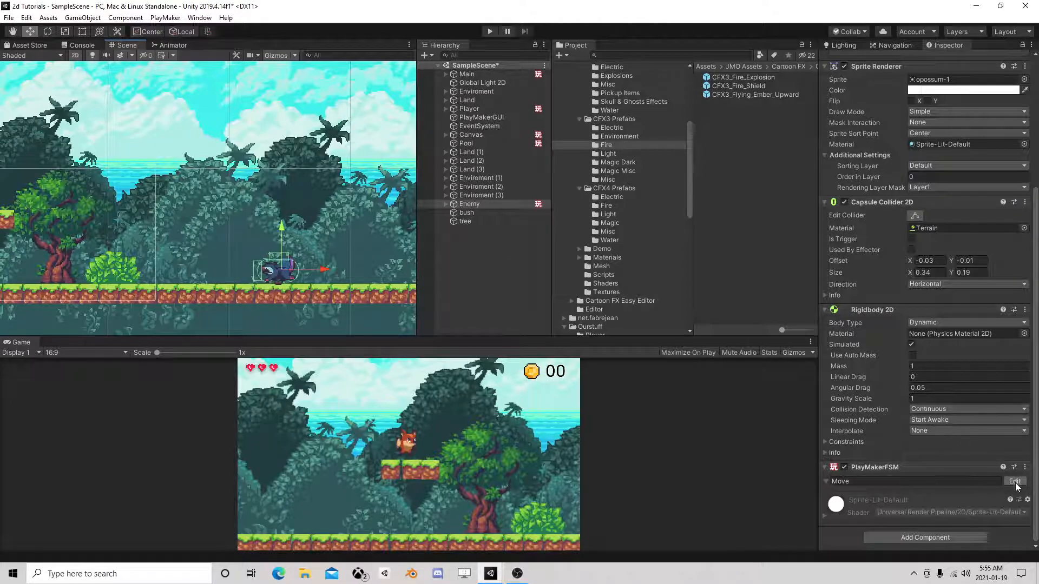
pyautogui.click(844, 481)
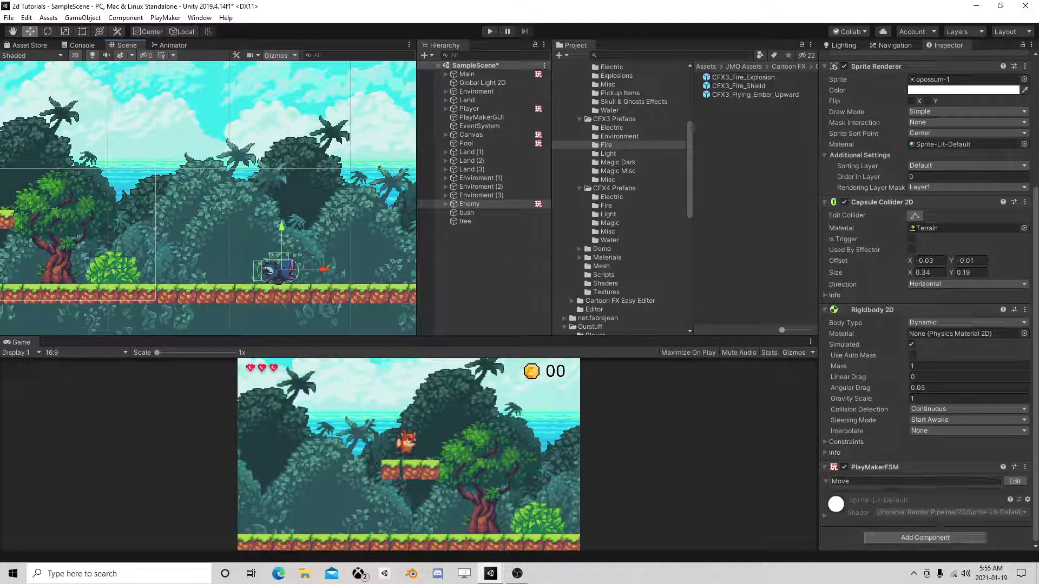
pyautogui.write('SpriteFlipping')
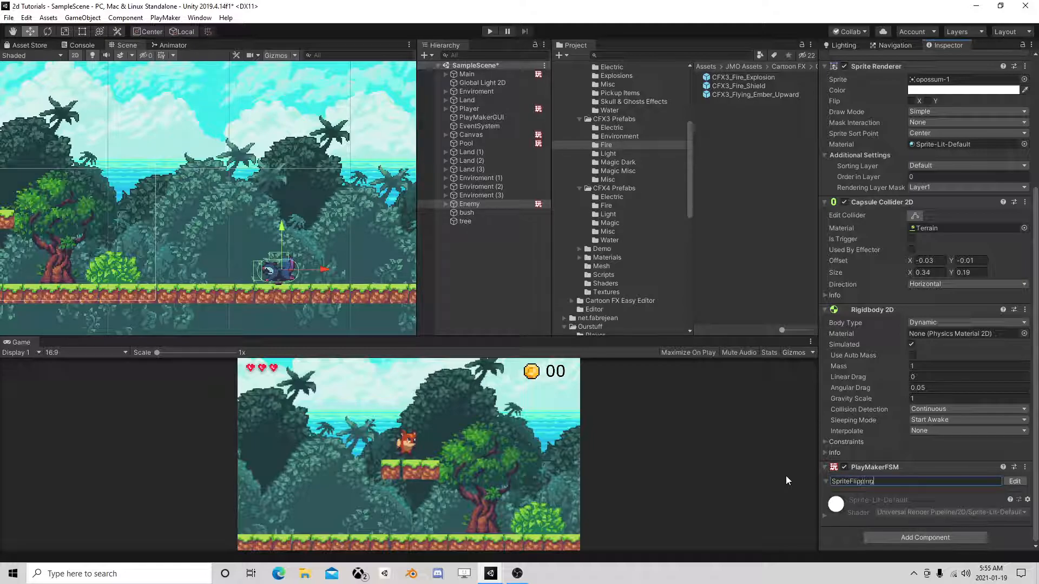
# - Add a second PlayMakerFSM component to the Enemy, name it Movement, and open it for editing
pyautogui.click(920, 537)
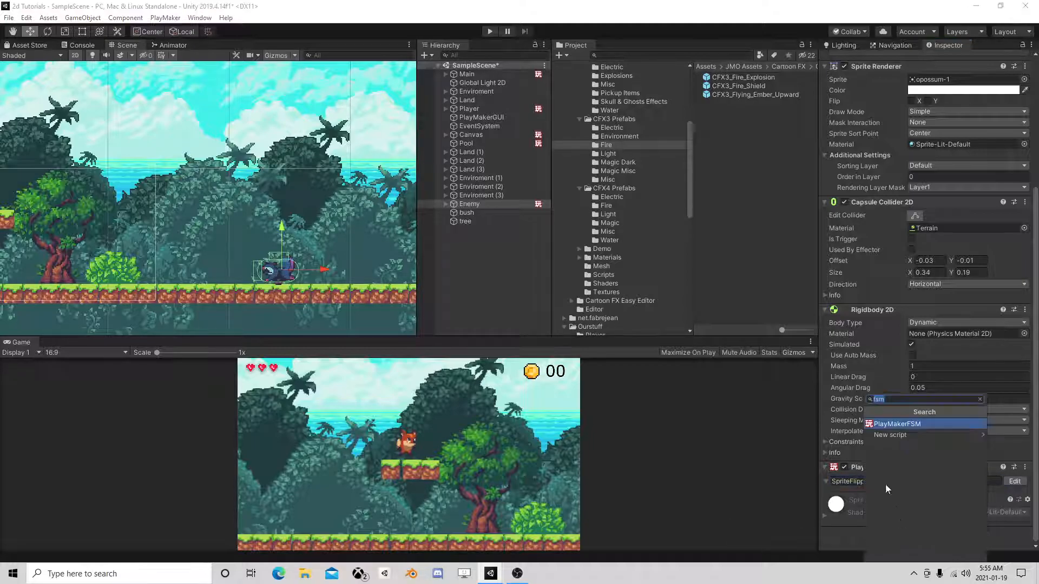
pyautogui.click(895, 426)
pyautogui.click(909, 512)
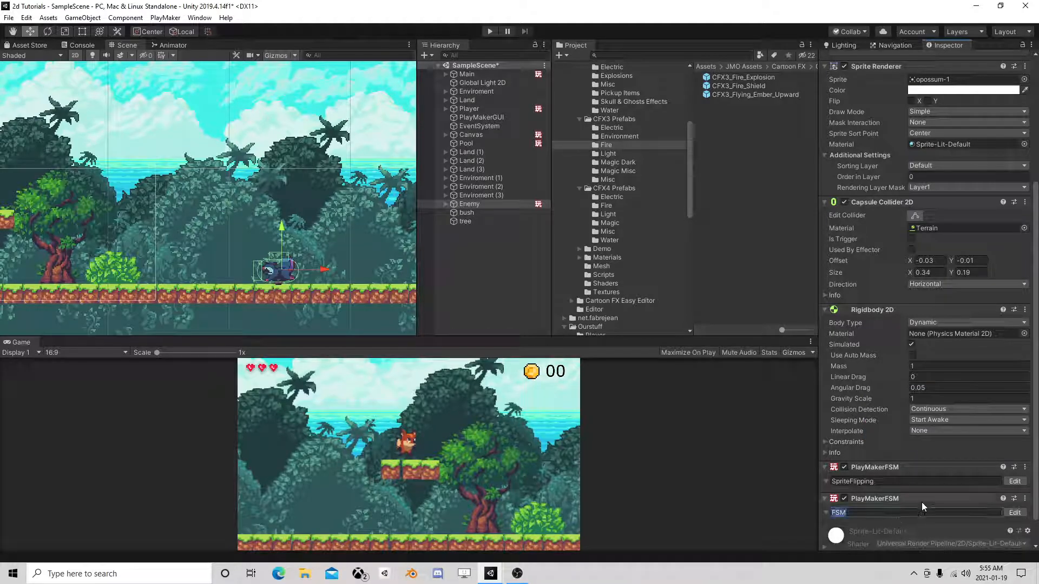
pyautogui.write('Movement')
pyautogui.click(1014, 512)
pyautogui.click(366, 263)
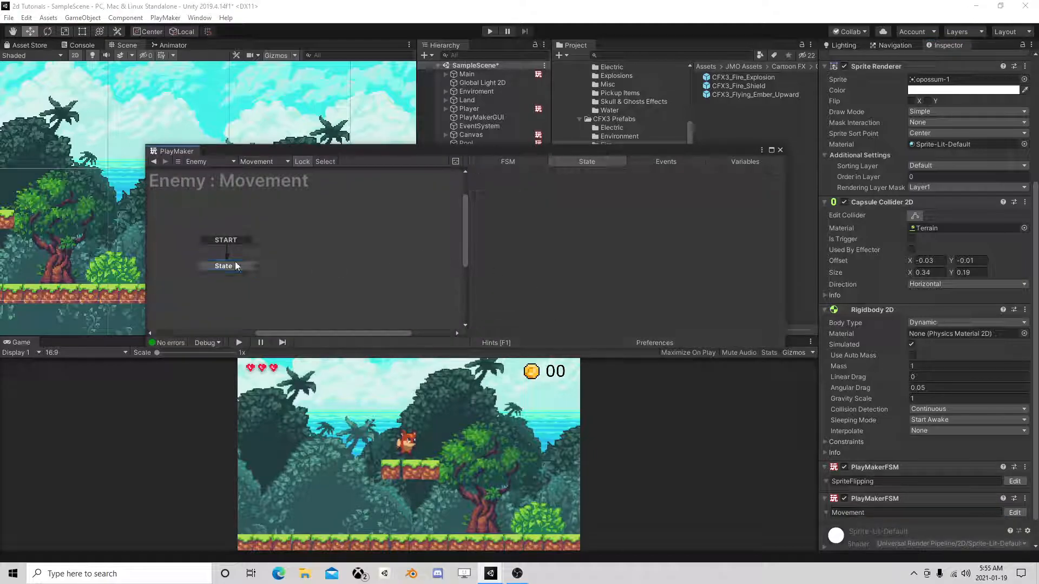
# - Add a Get Position 2d action to State 1 of the Movement FSM
pyautogui.click(241, 265)
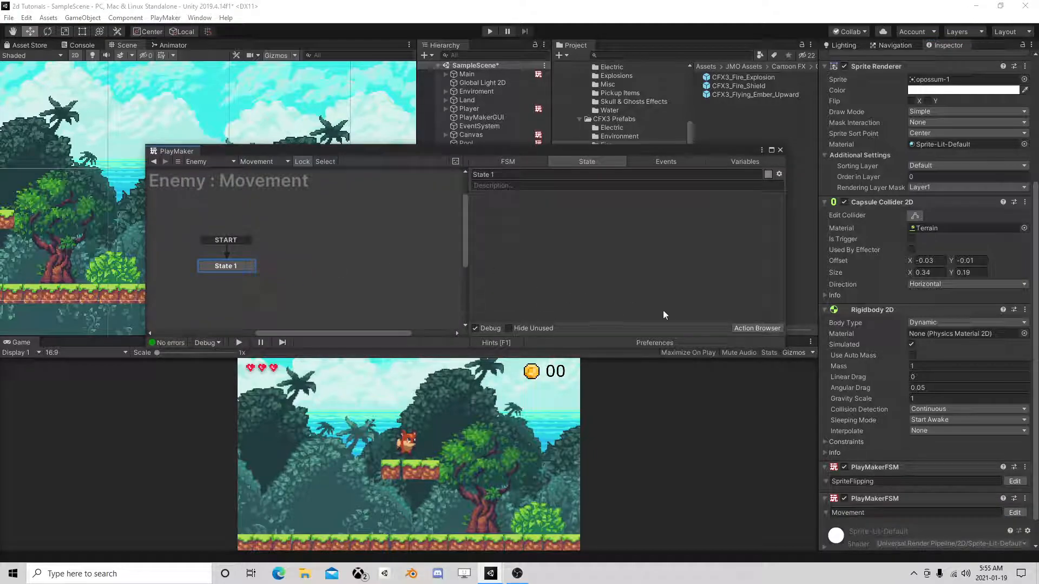
pyautogui.click(749, 327)
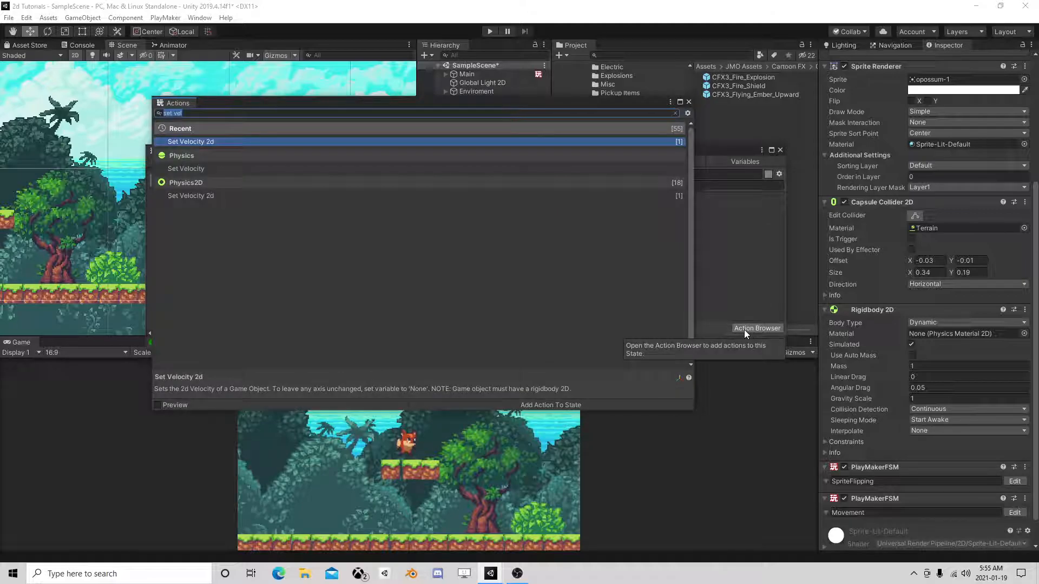
pyautogui.write('get')
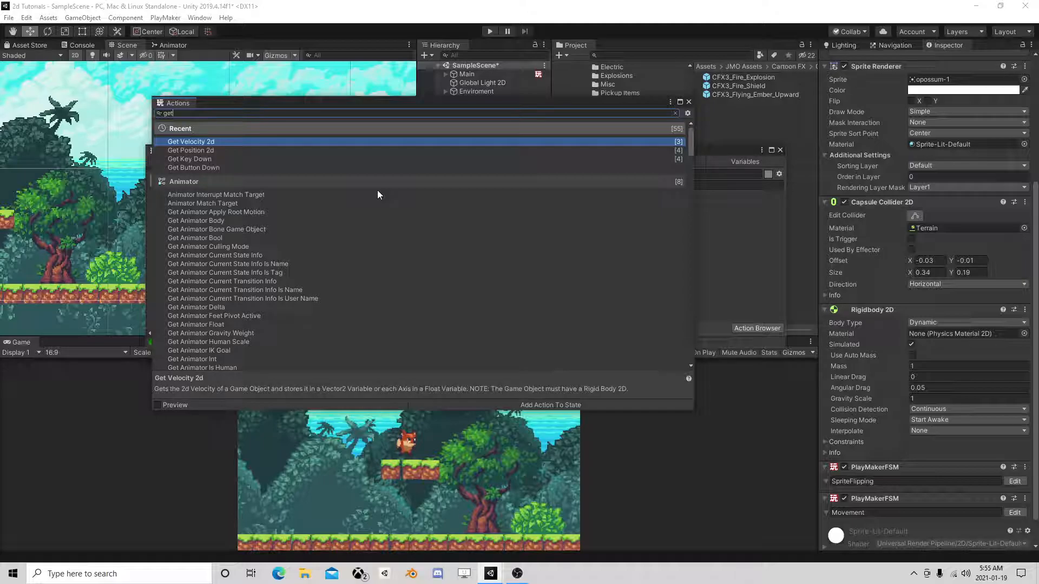
pyautogui.write('po')
pyautogui.press('BackSpace')
pyautogui.press('BackSpace')
pyautogui.write('pos')
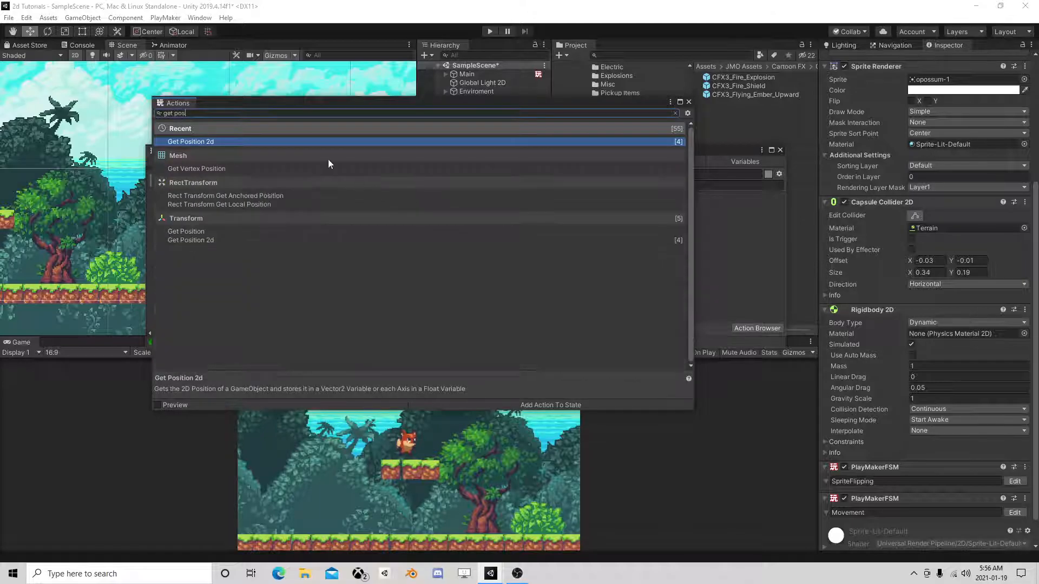
pyautogui.doubleClick(255, 142)
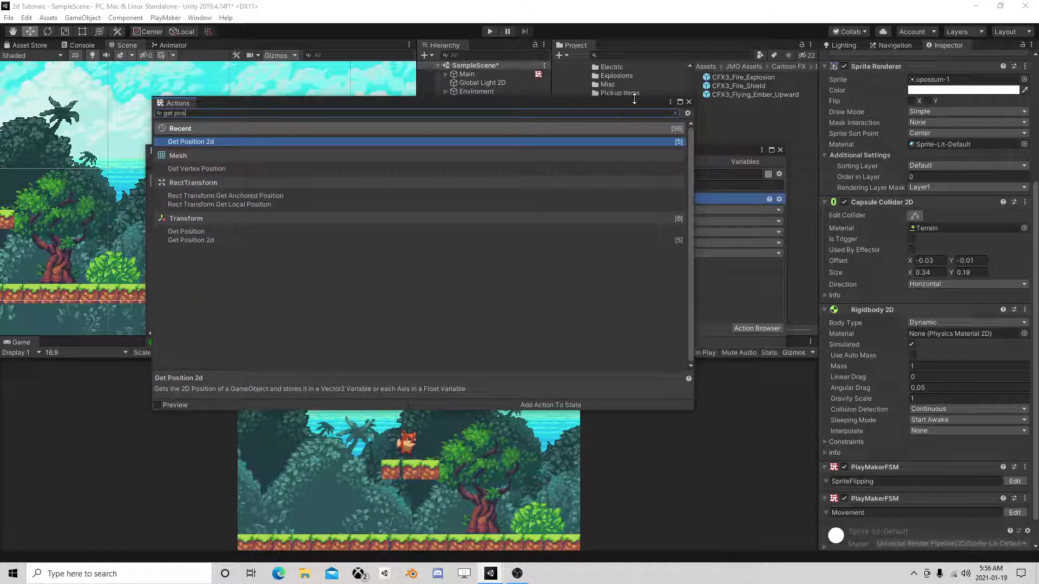
pyautogui.click(689, 101)
# - Make Get Position 2d run every frame and store its Vector2 in a new variable named CurrentPosition
pyautogui.click(593, 264)
pyautogui.click(610, 221)
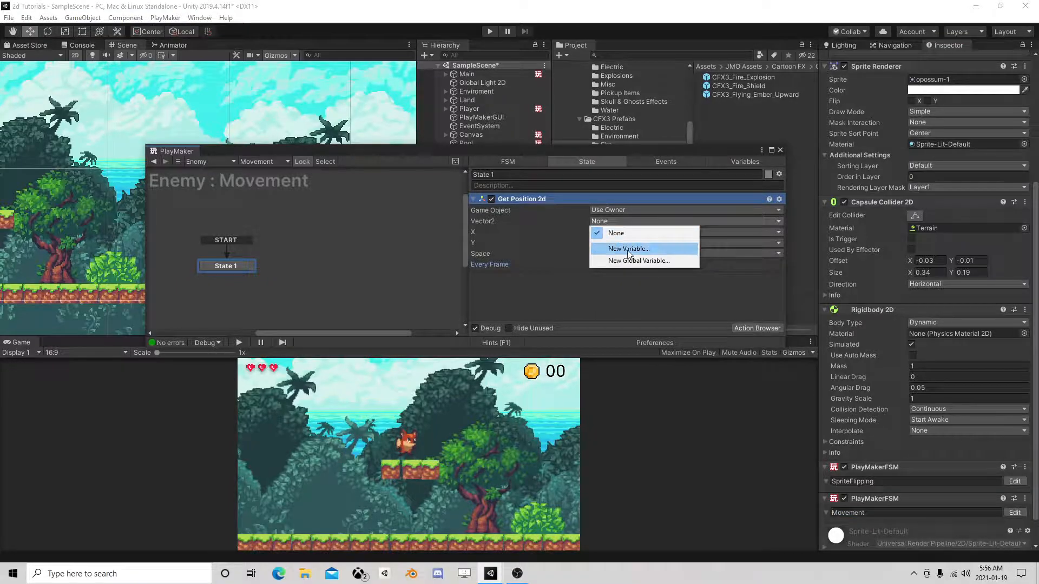
pyautogui.click(627, 248)
pyautogui.write('Current')
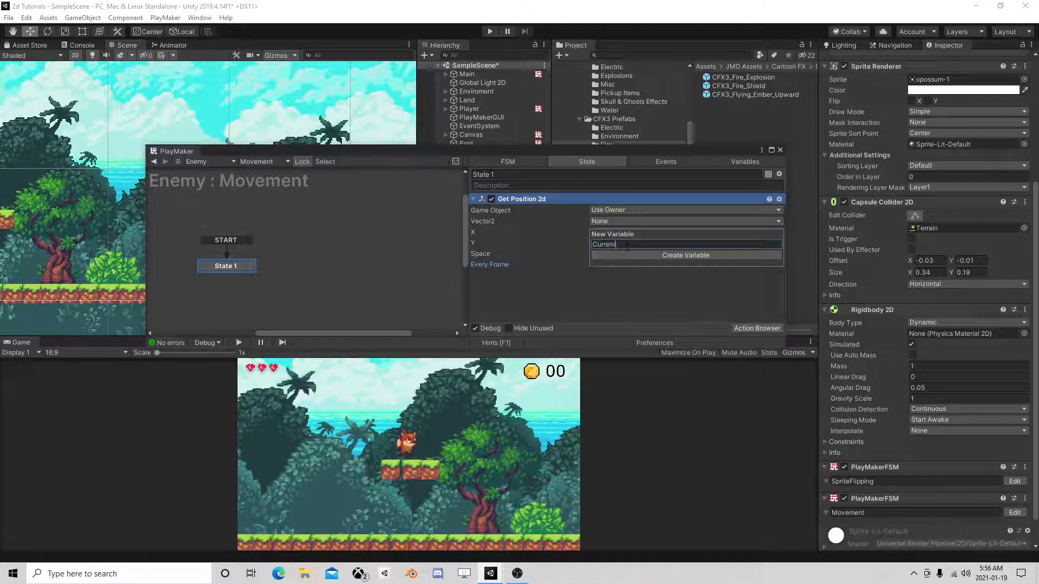
pyautogui.write('Position')
pyautogui.press('Return')
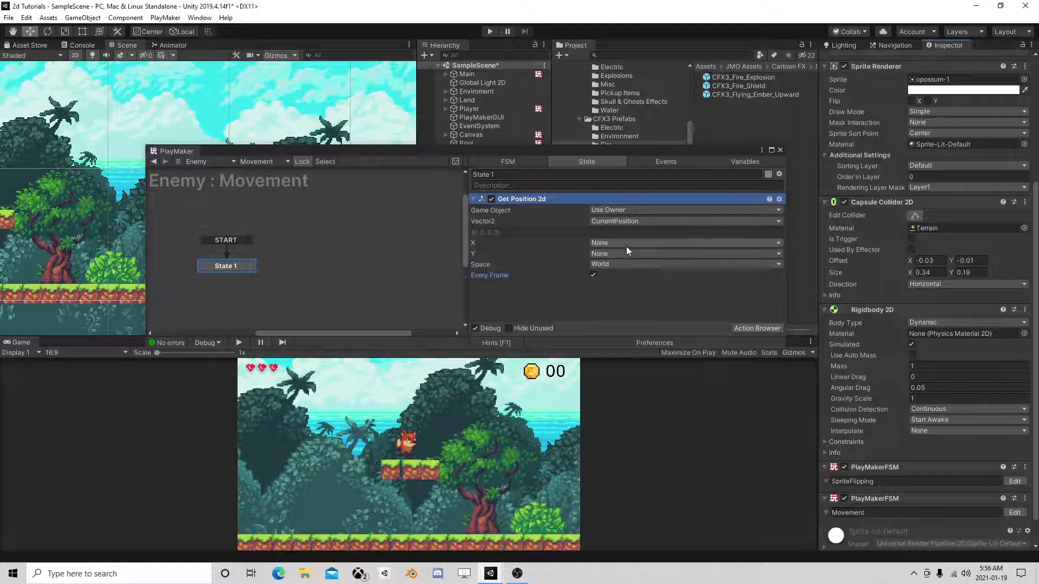
pyautogui.click(758, 327)
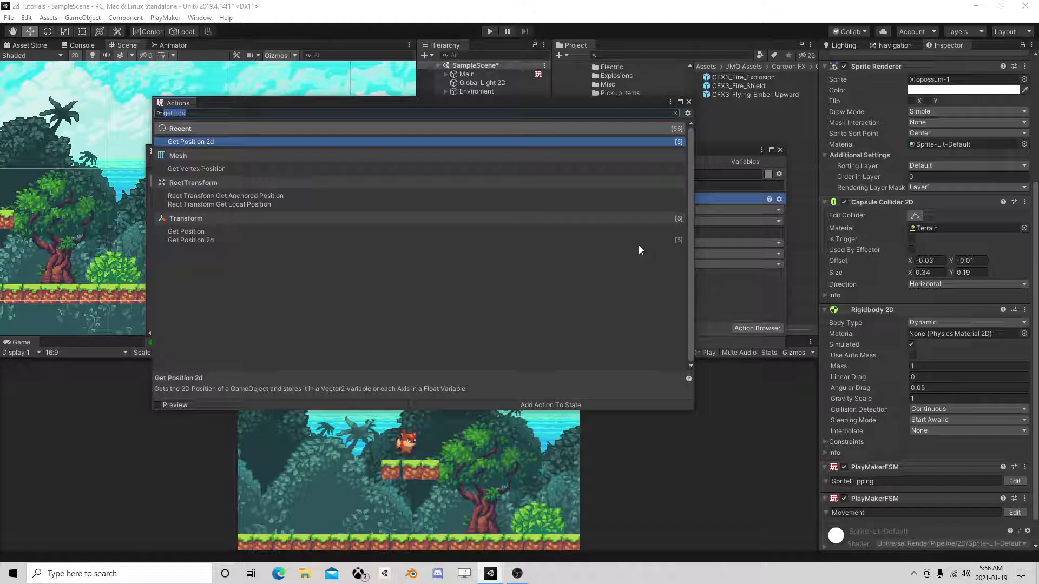
pyautogui.doubleClick(248, 141)
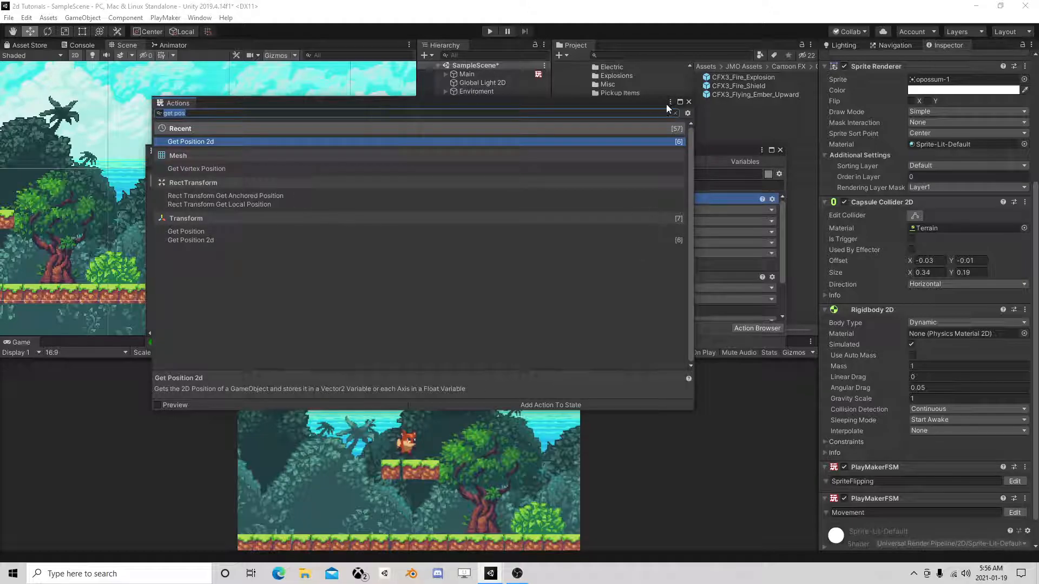
pyautogui.click(688, 102)
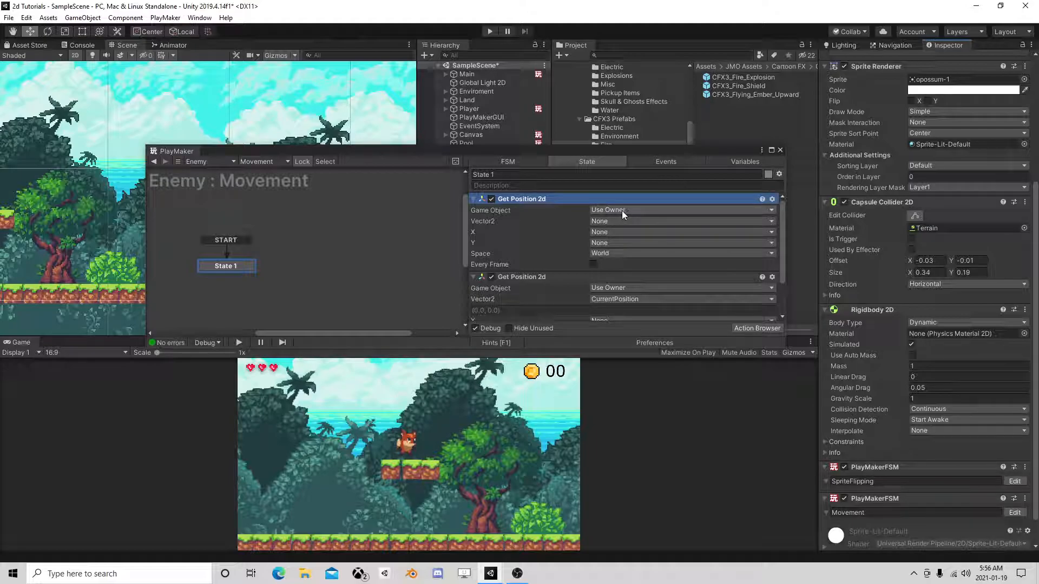
pyautogui.click(621, 209)
pyautogui.click(548, 216)
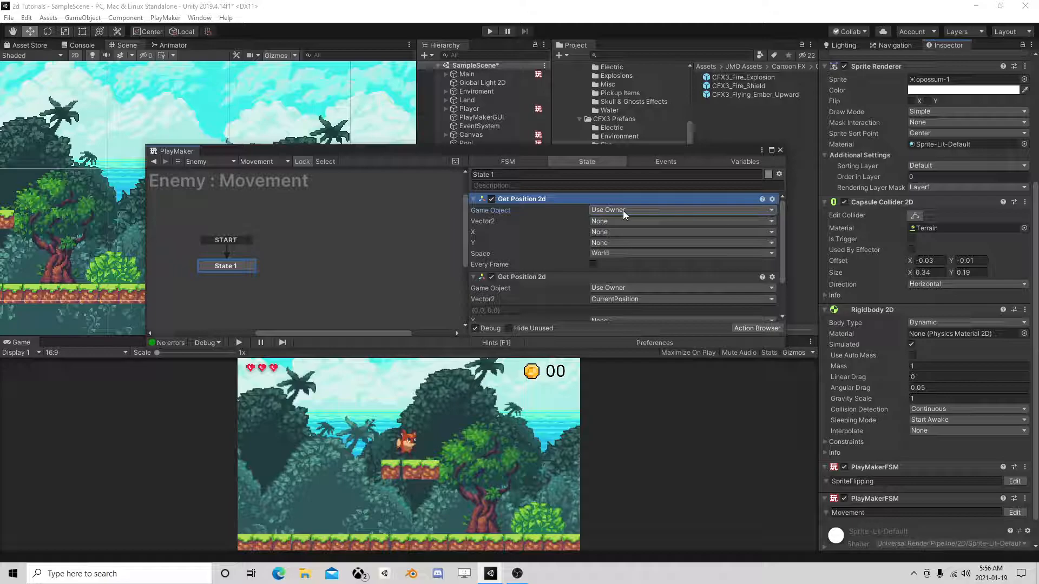
pyautogui.rightClick(553, 198)
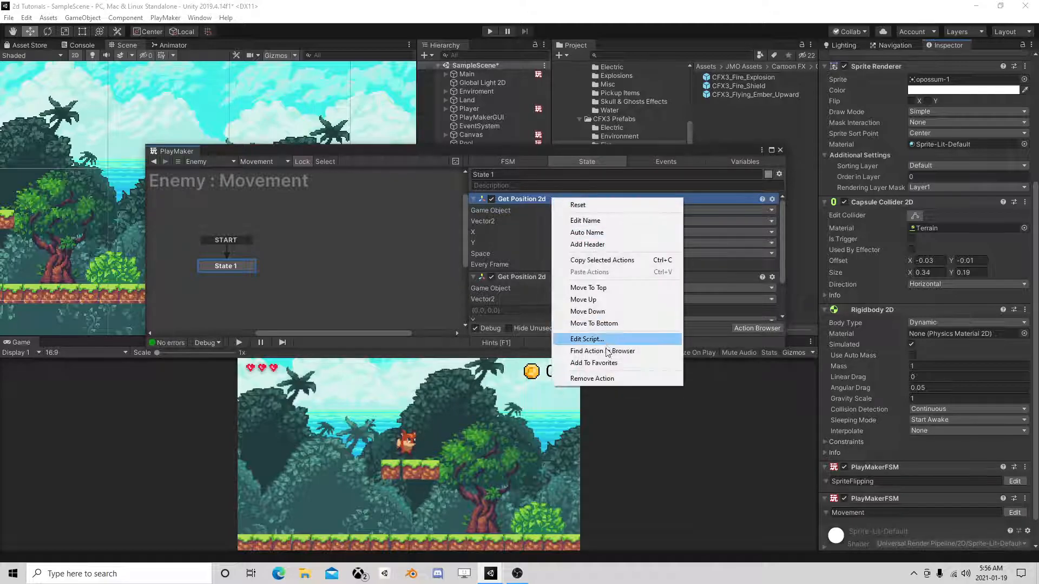
pyautogui.click(592, 378)
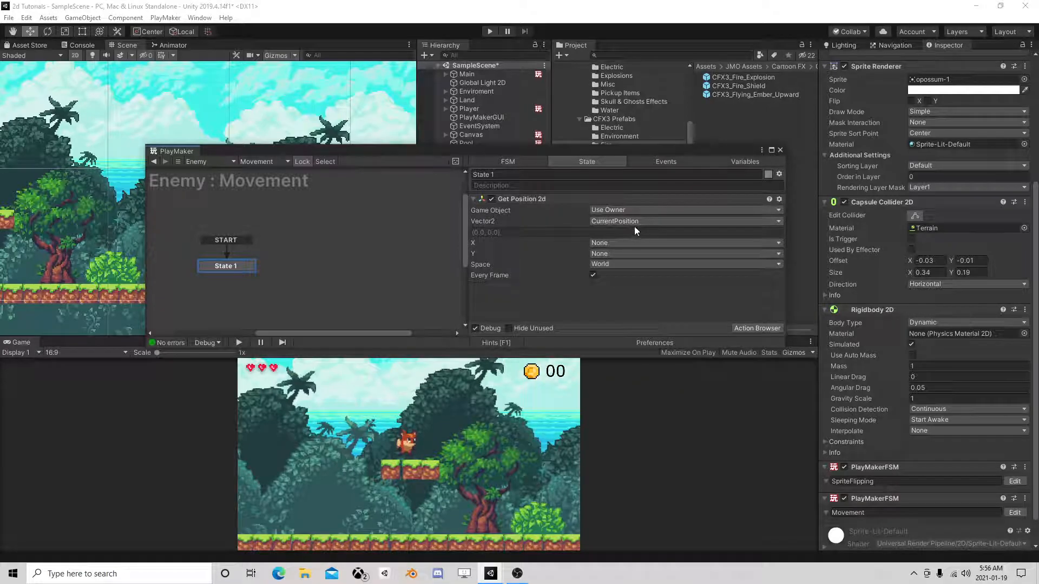
# - Add a Vector2 Add XY action using the CurrentPosition variable and place it below Get Position 2d
pyautogui.click(752, 329)
pyautogui.write('v')
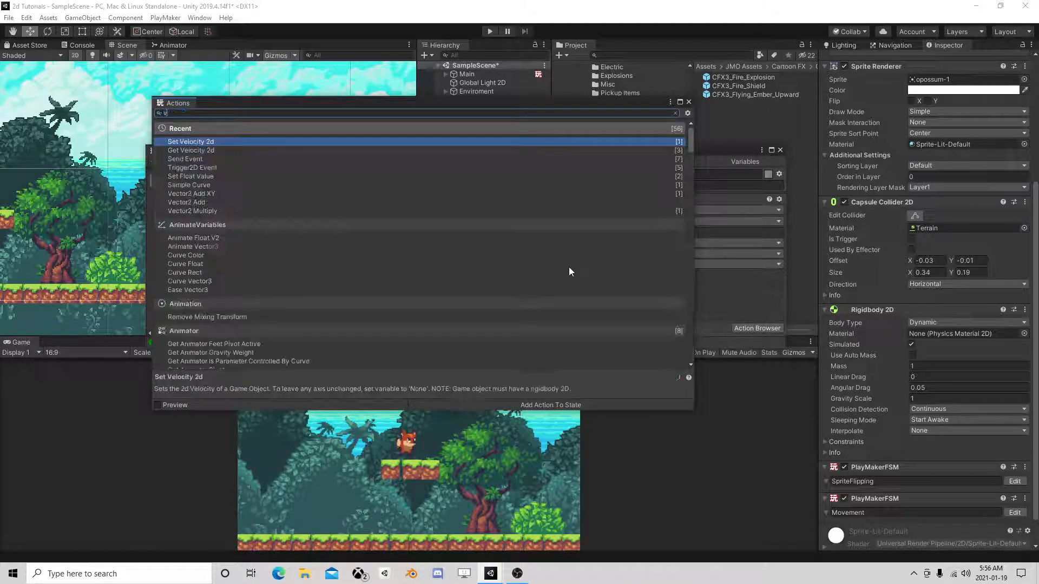
pyautogui.write('ector2')
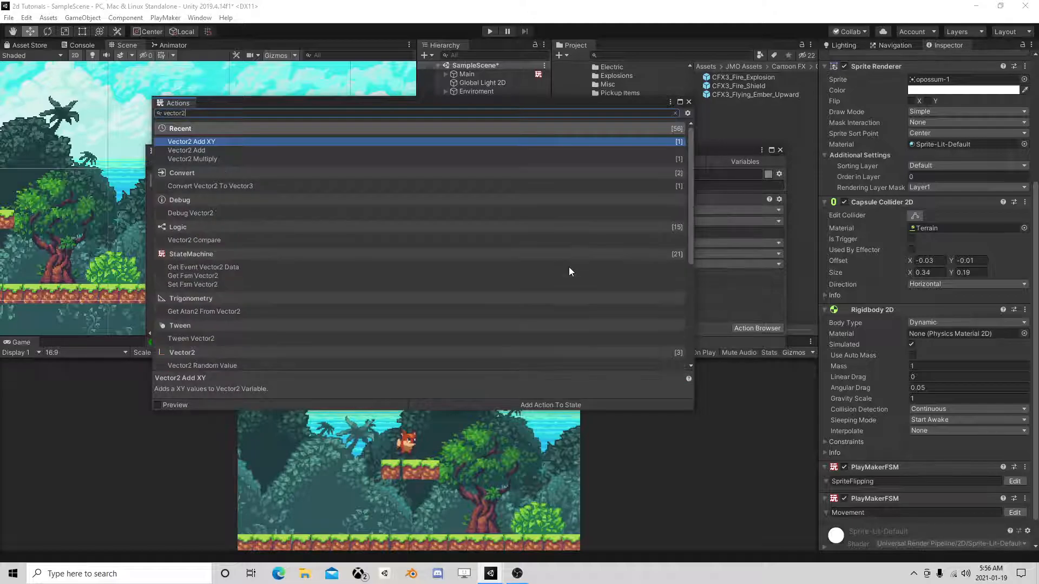
pyautogui.doubleClick(212, 141)
pyautogui.click(687, 104)
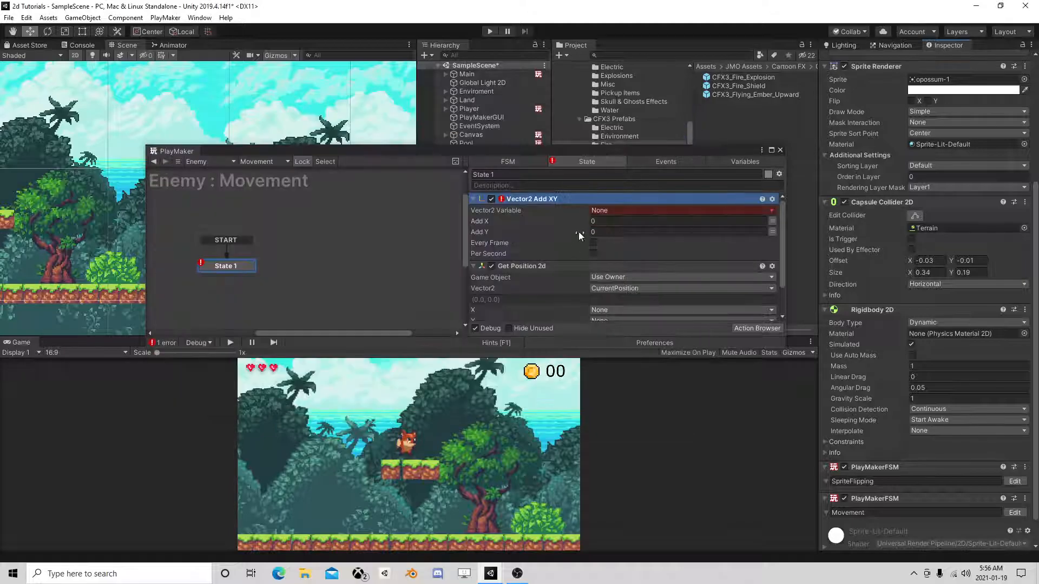
pyautogui.click(613, 209)
pyautogui.click(627, 235)
pyautogui.moveTo(519, 276); pyautogui.dragTo(557, 213)
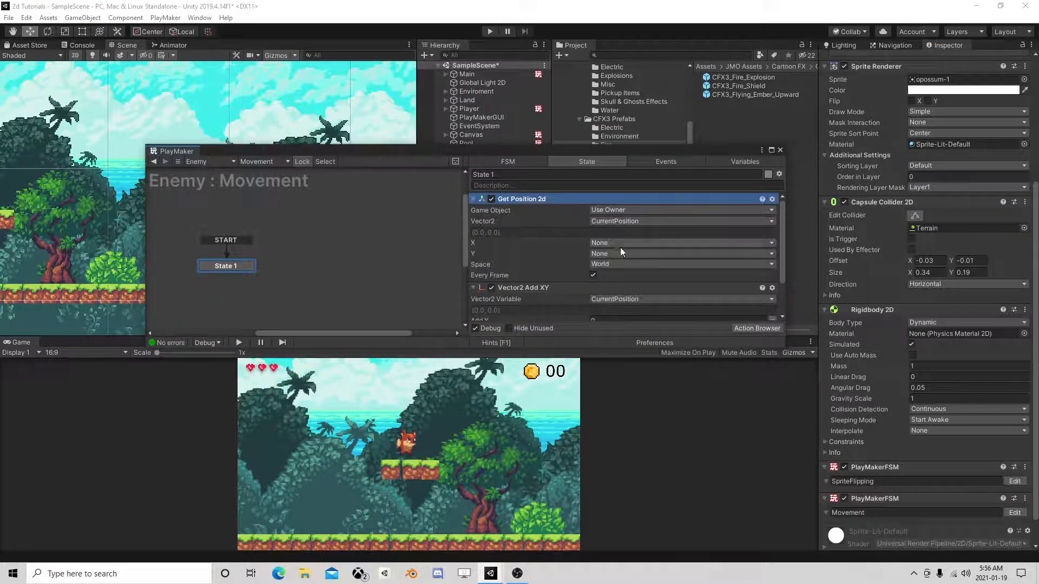
# - Set the Add X value of Vector2 Add XY to a new variable named RandomValue
pyautogui.scroll(-3, 599, 310)
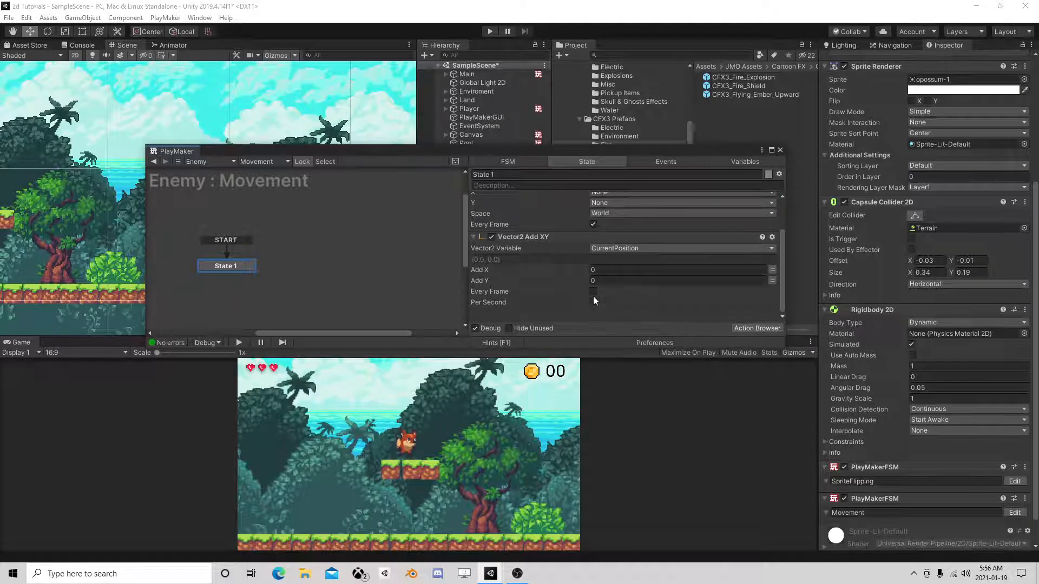
pyautogui.scroll(3, 593, 300)
pyautogui.moveTo(541, 287); pyautogui.dragTo(560, 300)
pyautogui.scroll(-3, 582, 296)
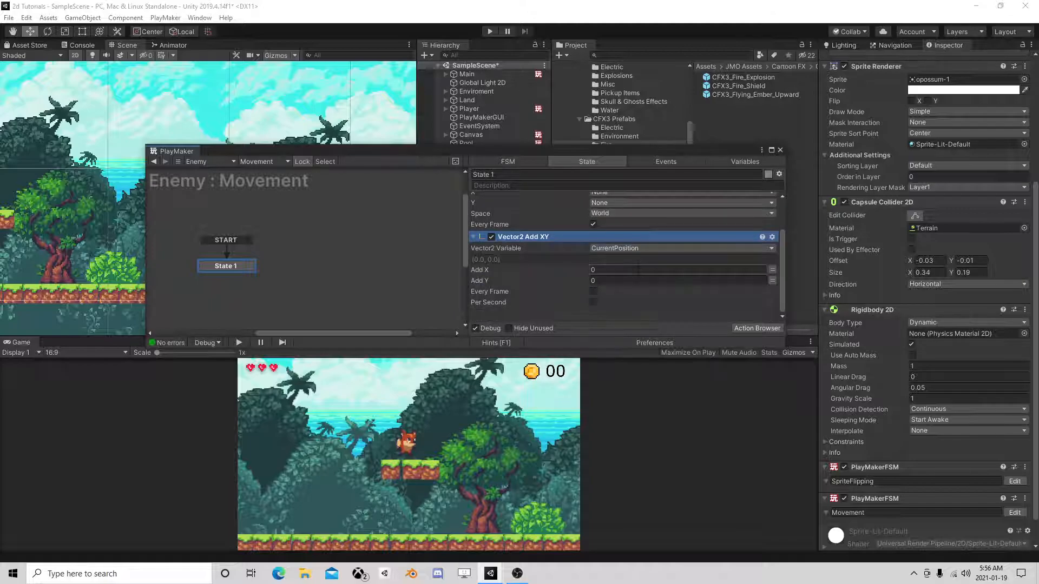
pyautogui.click(771, 269)
pyautogui.click(612, 270)
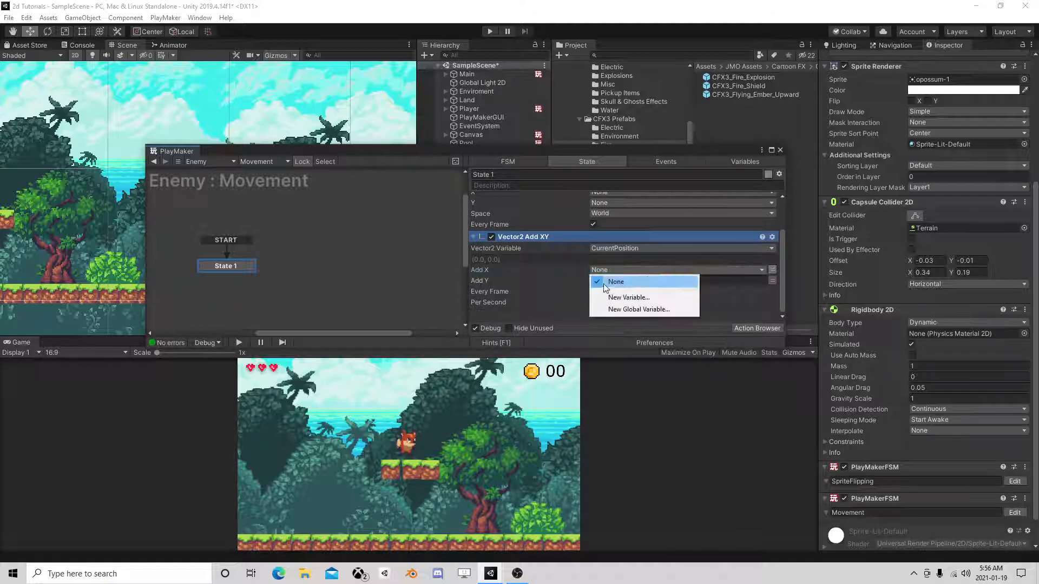
pyautogui.click(619, 298)
pyautogui.write('RandomValue')
pyautogui.press('Return')
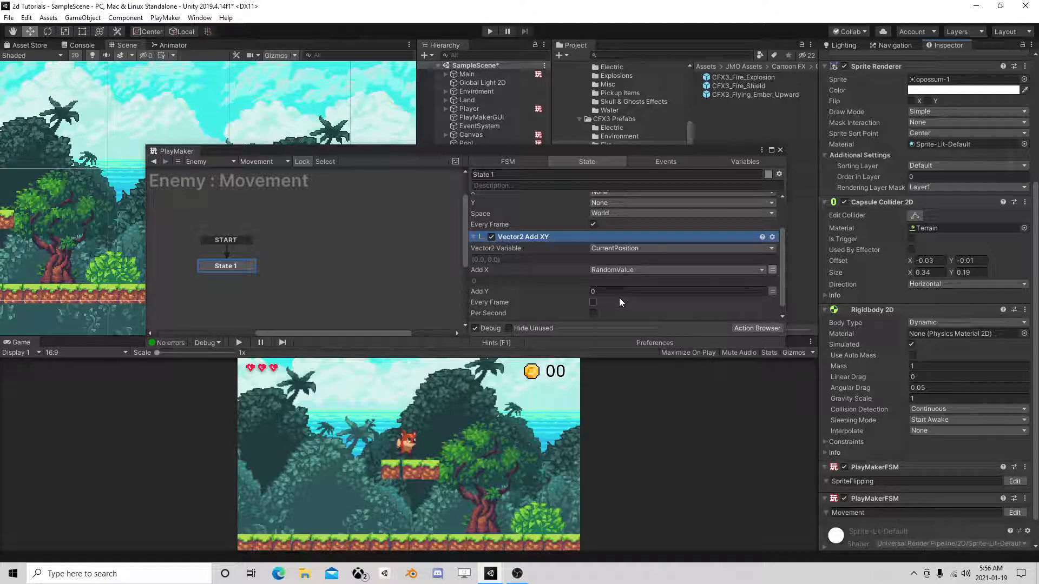
# - Add a Random Float action to State 1 above Vector2 Add XY
pyautogui.click(760, 328)
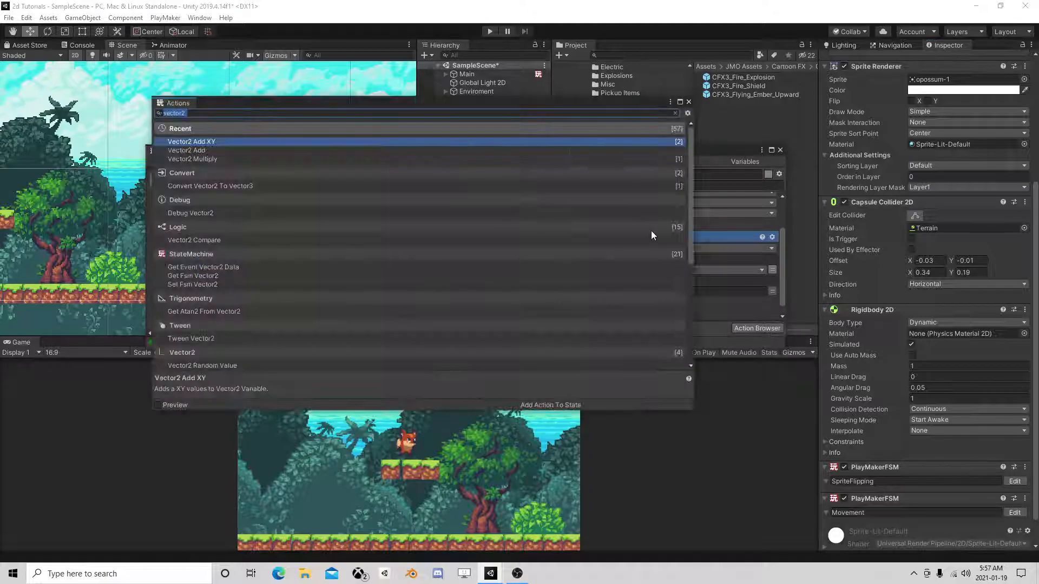
pyautogui.write('float ran')
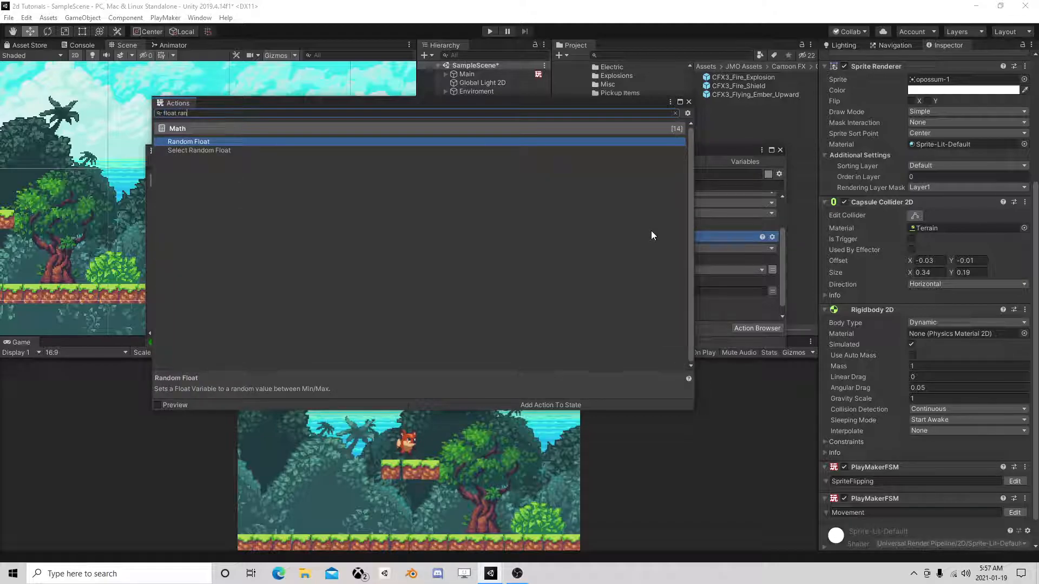
pyautogui.doubleClick(245, 143)
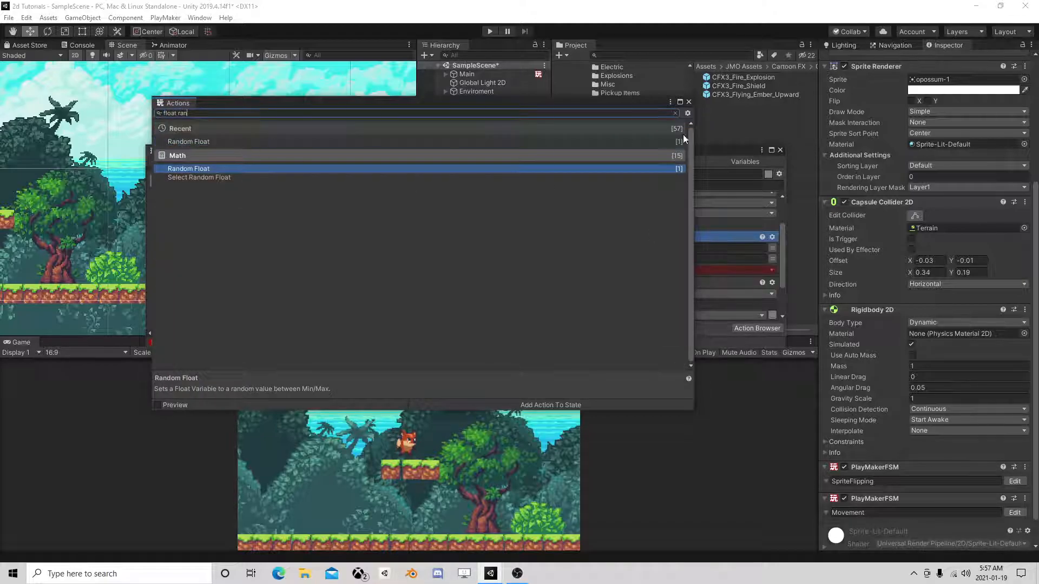
pyautogui.click(688, 103)
# - Set the Random Float range from -10 to 10 and store the result in RandomValue
pyautogui.click(633, 247)
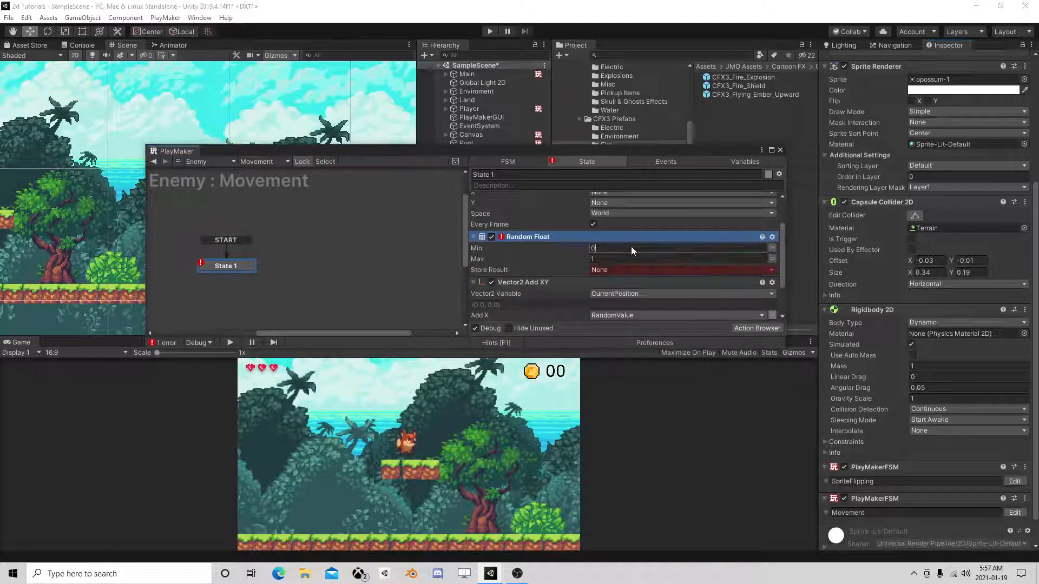
pyautogui.write('-10')
pyautogui.press('Tab')
pyautogui.write('10')
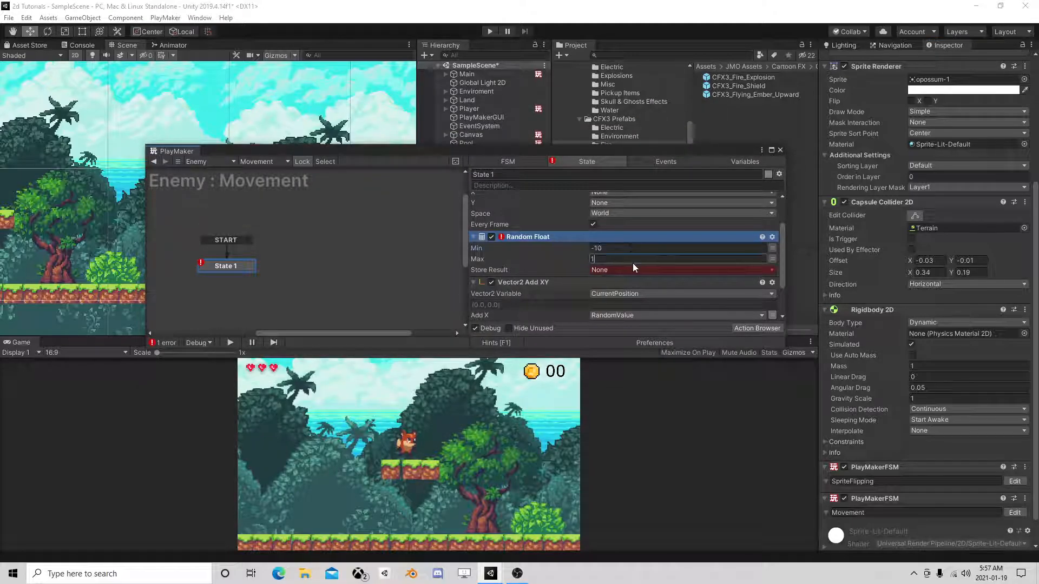
pyautogui.click(631, 268)
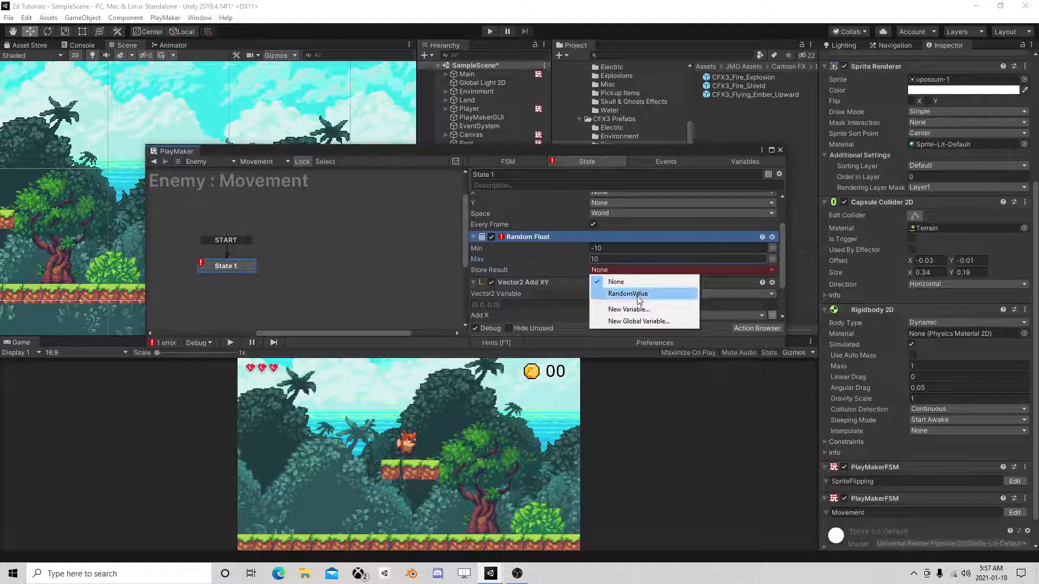
pyautogui.click(622, 289)
# - Turn off Every Frame for the Get Position 2d action
pyautogui.scroll(2, 620, 281)
pyautogui.click(593, 274)
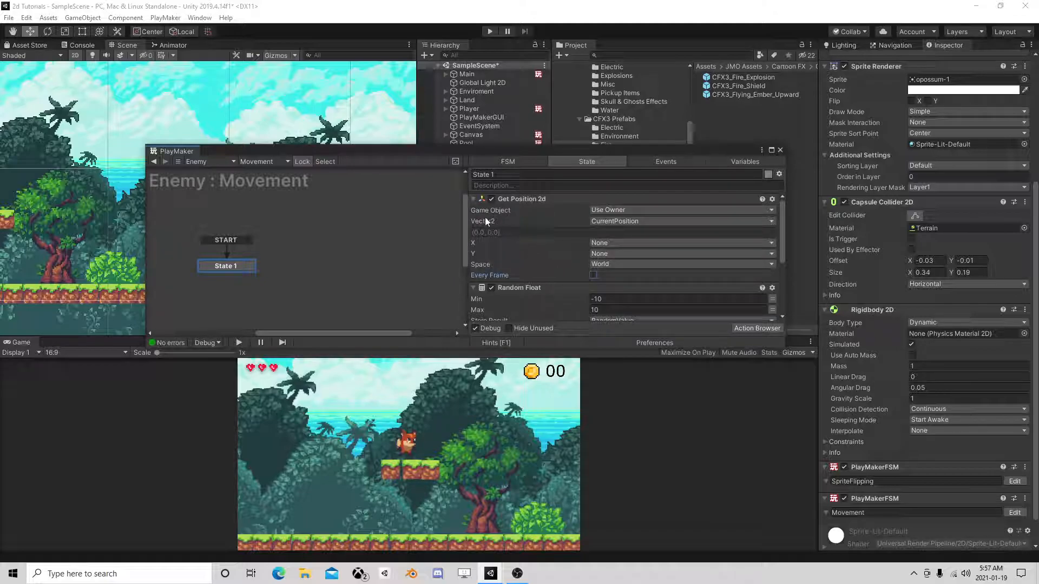
pyautogui.scroll(-4, 514, 216)
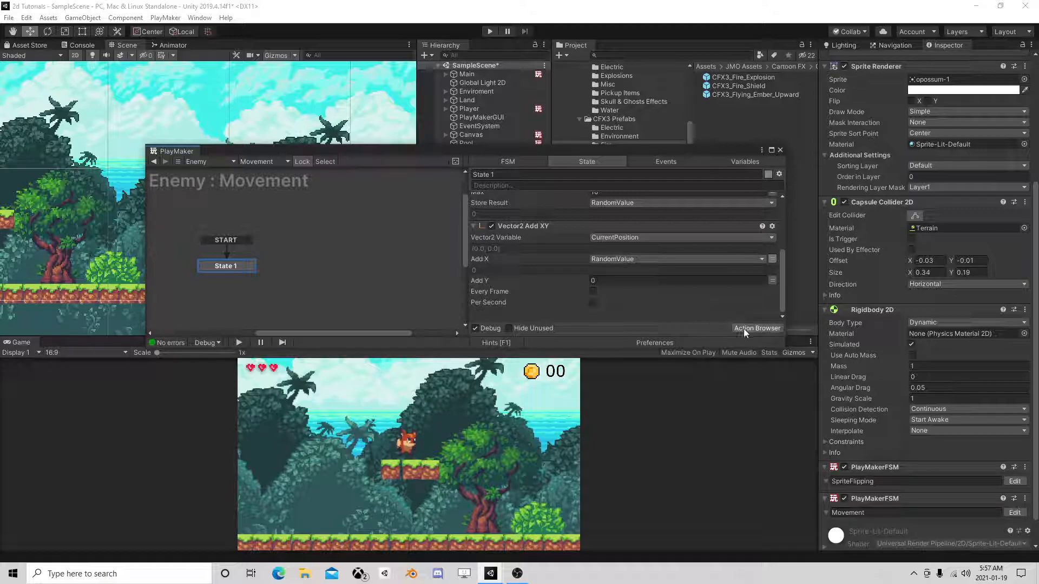
pyautogui.click(757, 330)
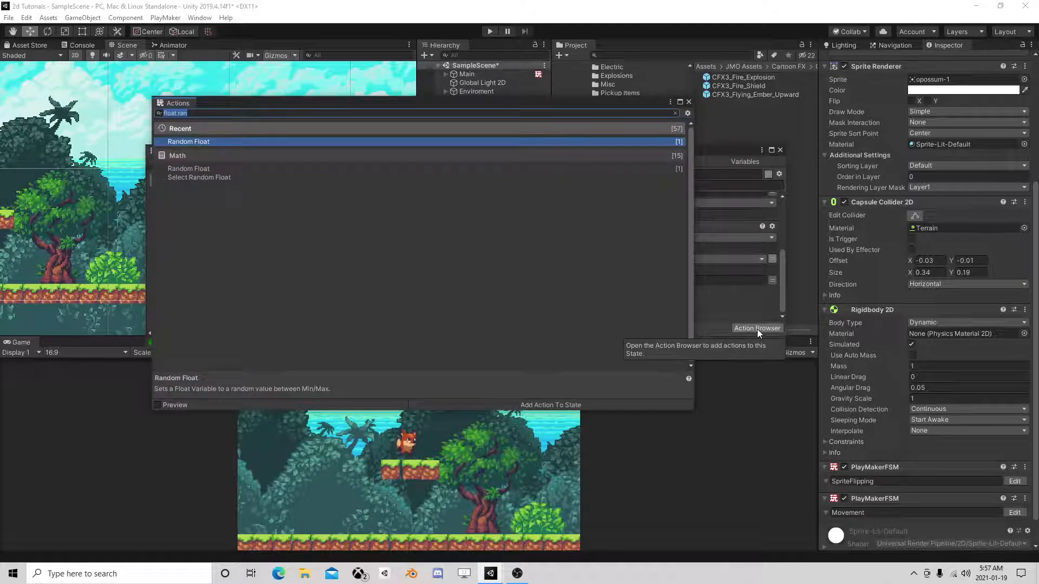
pyautogui.write('set vect')
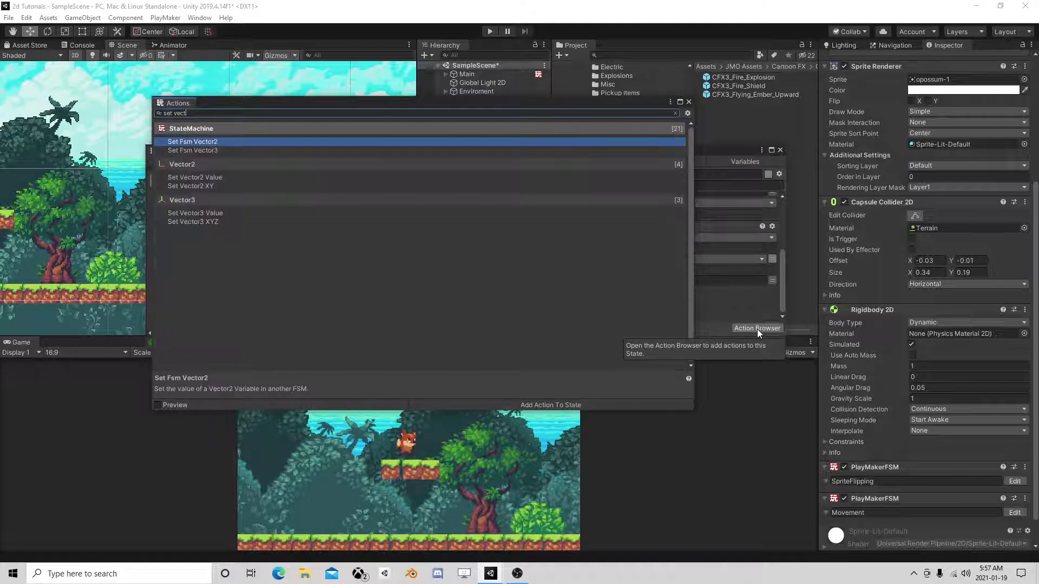
pyautogui.write('or3')
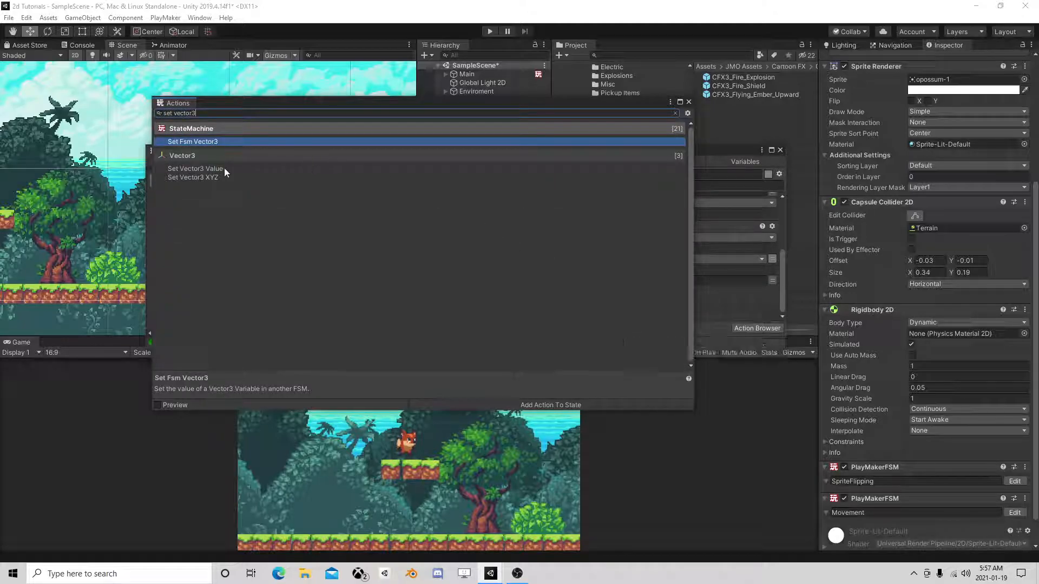
pyautogui.click(688, 102)
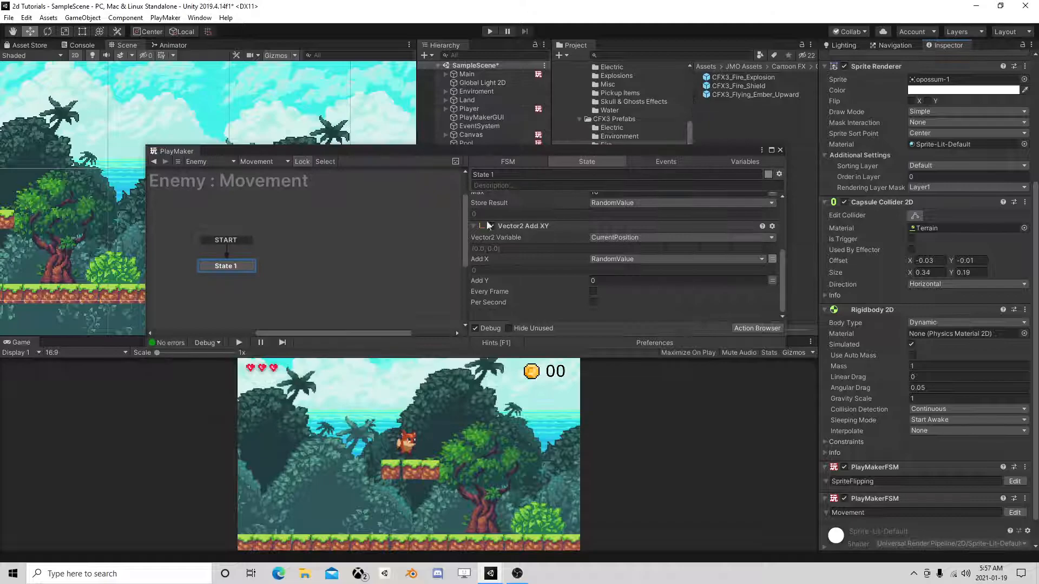
# - Add a FINISHED transition to State 1, create State 2 beside it, and connect the transition to State 2
pyautogui.rightClick(239, 267)
pyautogui.moveTo(270, 275)
pyautogui.click(385, 274)
pyautogui.rightClick(284, 271)
pyautogui.click(303, 276)
pyautogui.moveTo(251, 275); pyautogui.dragTo(311, 275)
pyautogui.moveTo(311, 275); pyautogui.dragTo(323, 277)
pyautogui.click(236, 267)
pyautogui.click(245, 264)
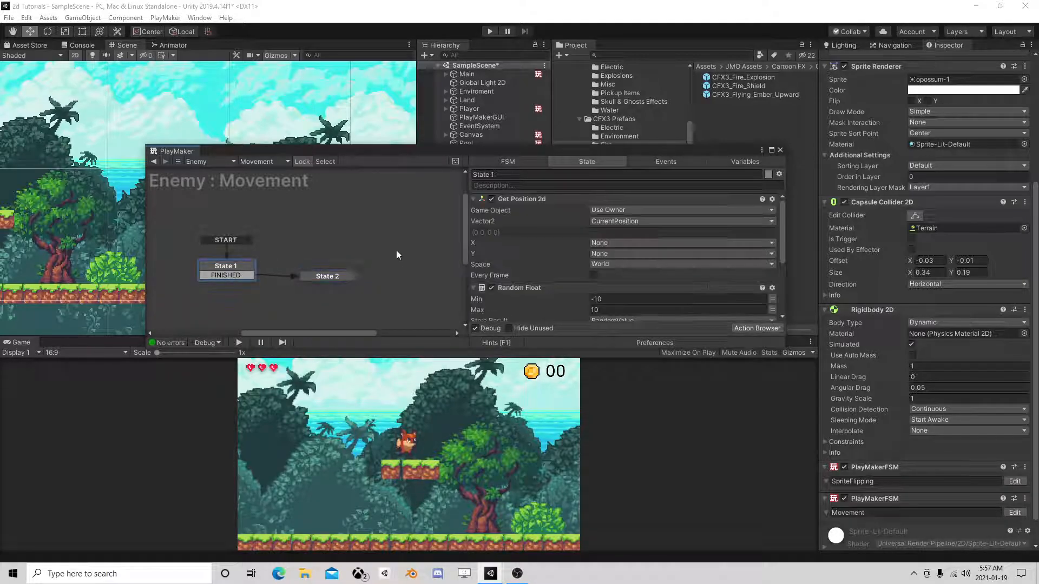
# - Copy the Get Position 2d action from State 1 and paste it into State 2
pyautogui.rightClick(532, 199)
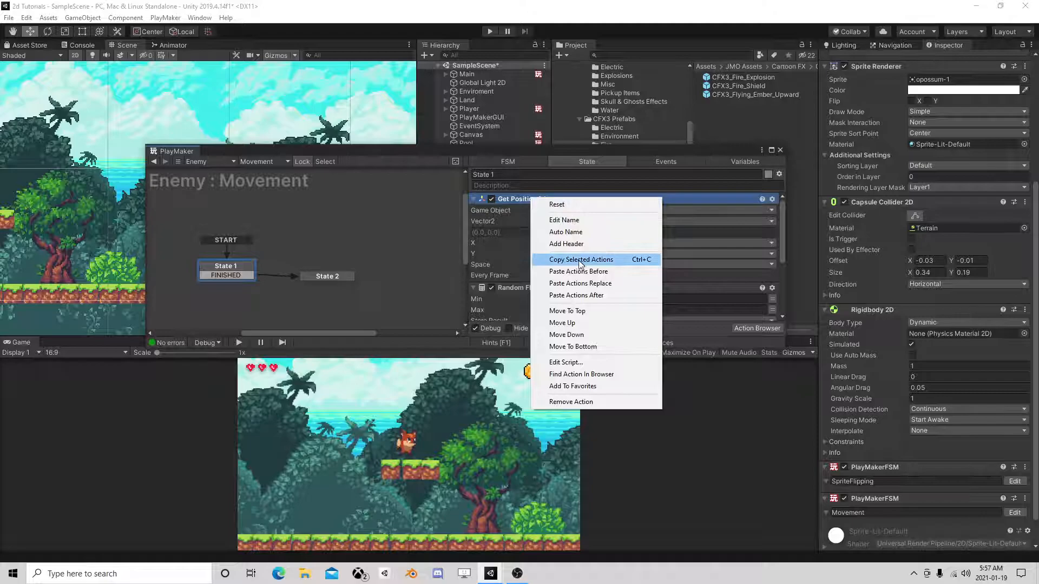
pyautogui.click(581, 260)
pyautogui.click(303, 275)
pyautogui.rightClick(538, 217)
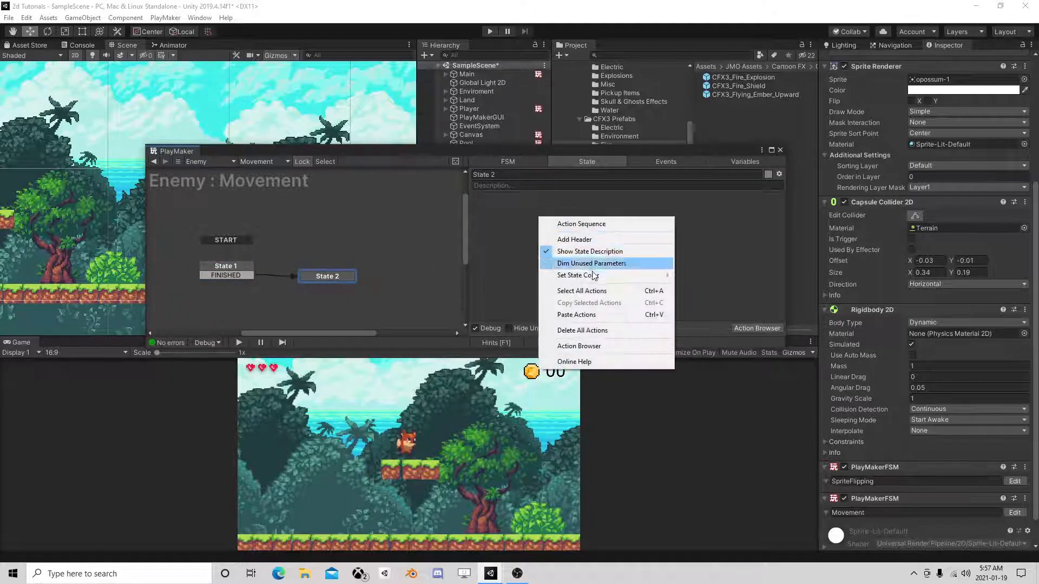
pyautogui.click(568, 309)
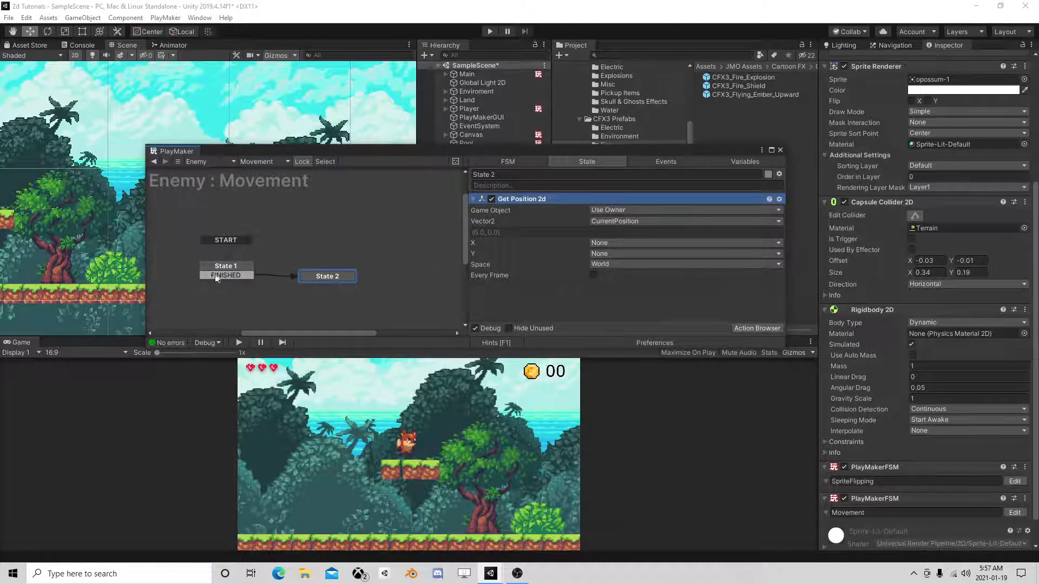
pyautogui.click(624, 219)
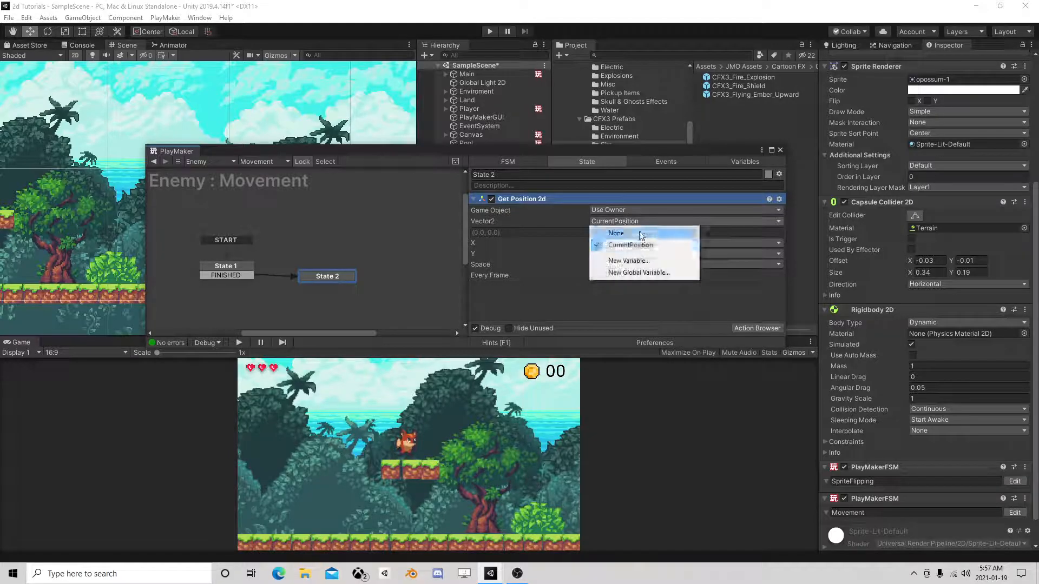
pyautogui.click(628, 261)
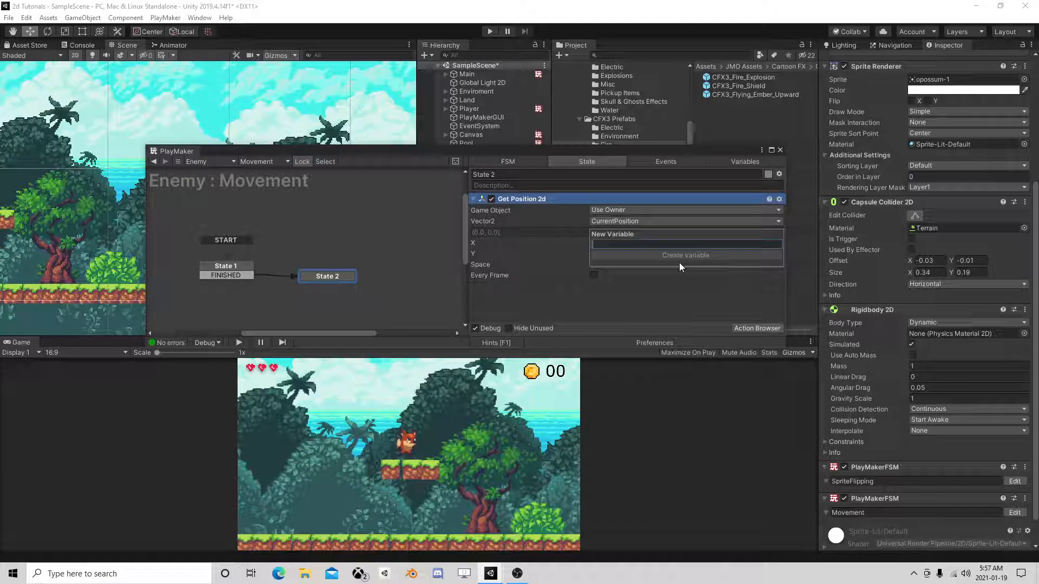
pyautogui.click(604, 307)
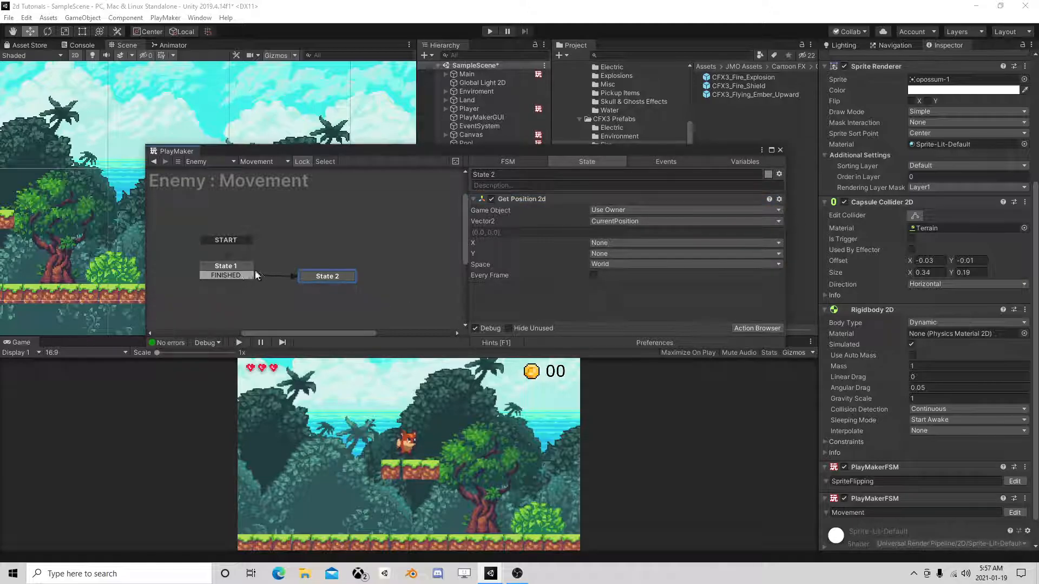
# - In State 1, store the Get Position 2d vector in a new variable named Position
pyautogui.click(233, 266)
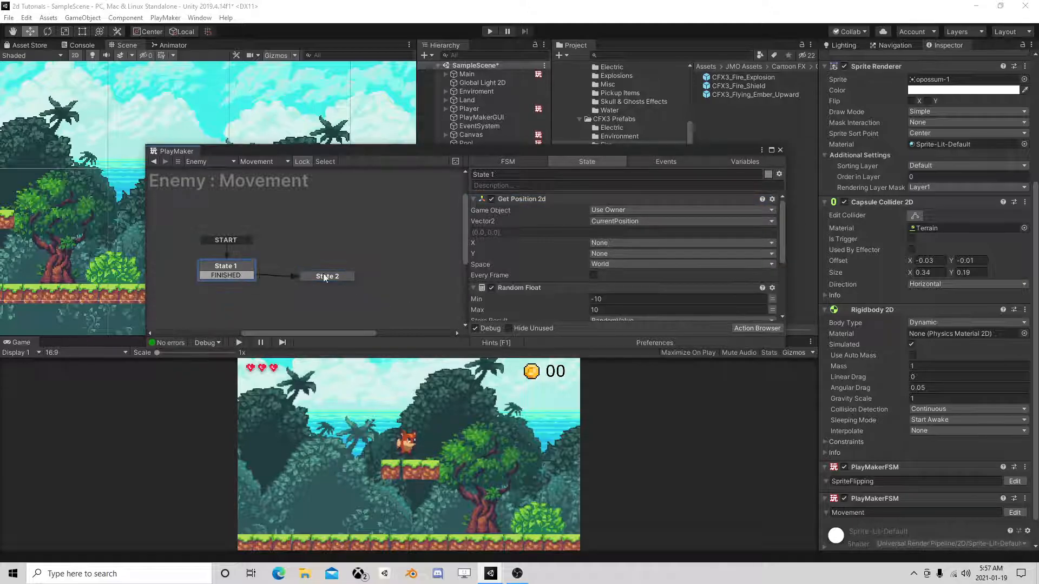
pyautogui.click(650, 222)
pyautogui.click(647, 260)
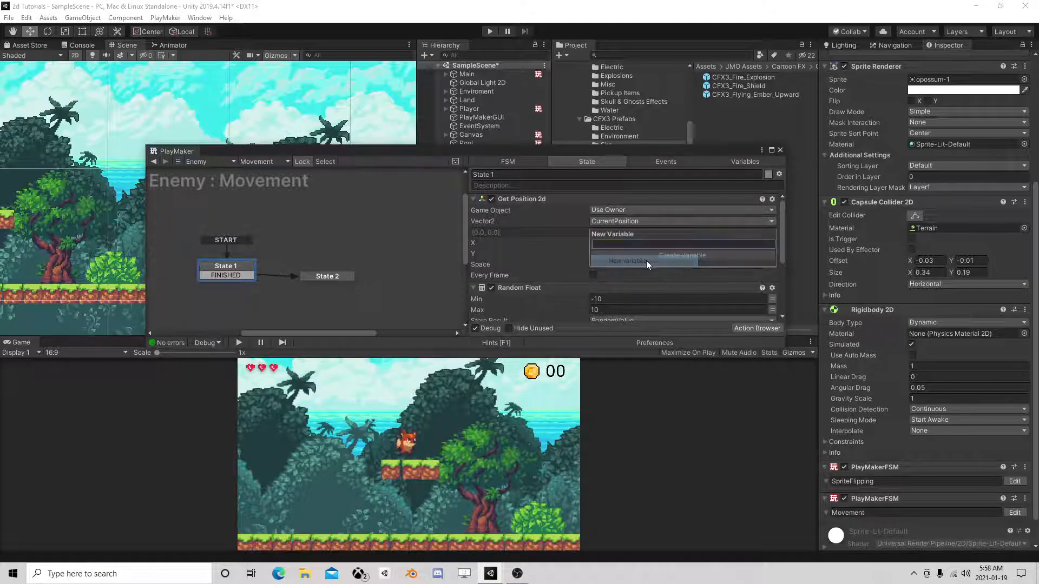
pyautogui.write('Position')
pyautogui.press('Return')
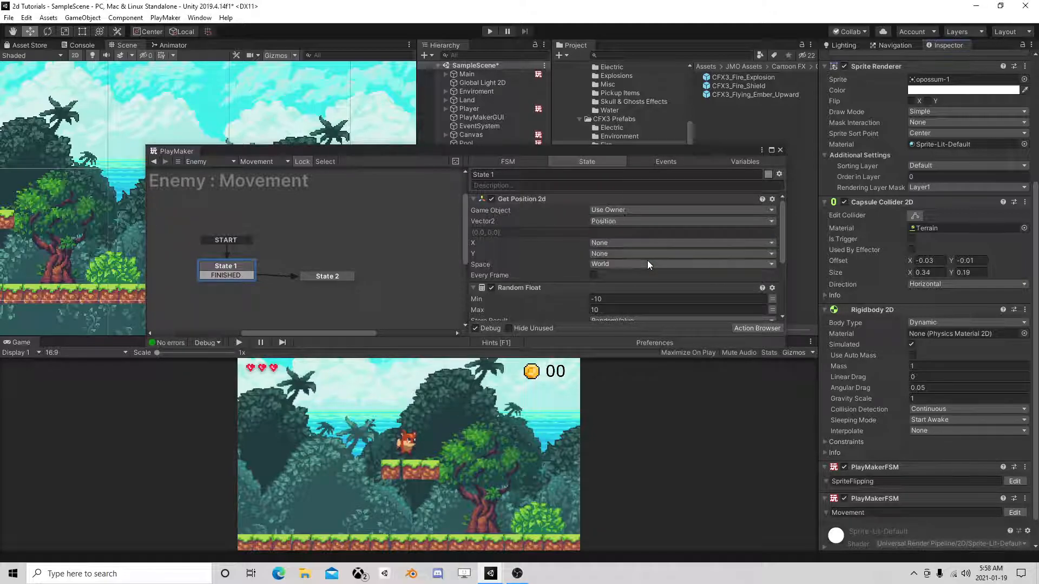
# - Set the Vector2 Variable of State 1's Vector2 Add XY action to Position
pyautogui.scroll(-4, 622, 248)
pyautogui.click(616, 237)
pyautogui.click(633, 272)
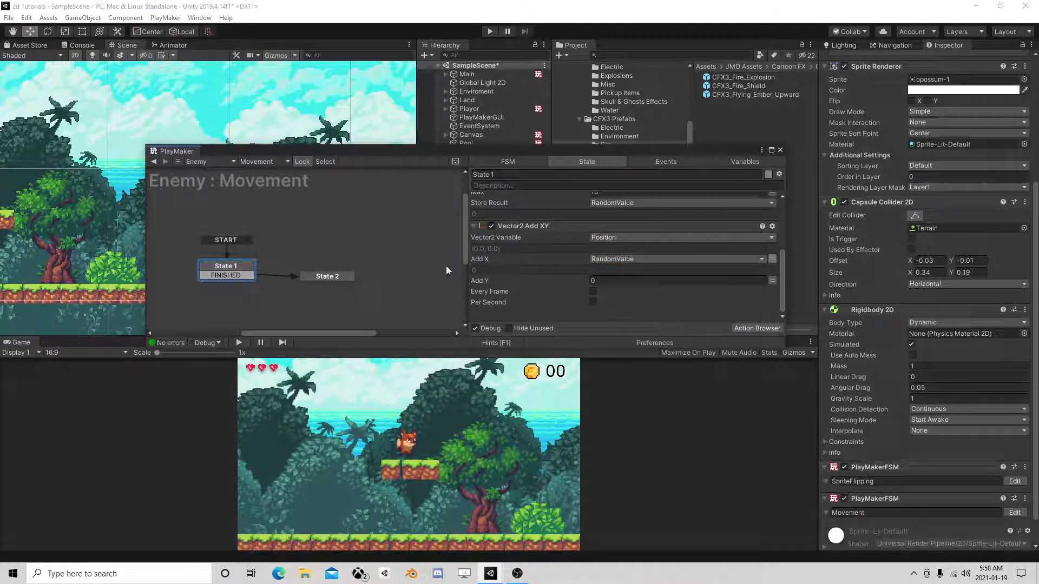
# - In State 2, turn on Every Frame for Get Position 2d and add a Vector2 Operator action below it
pyautogui.click(329, 276)
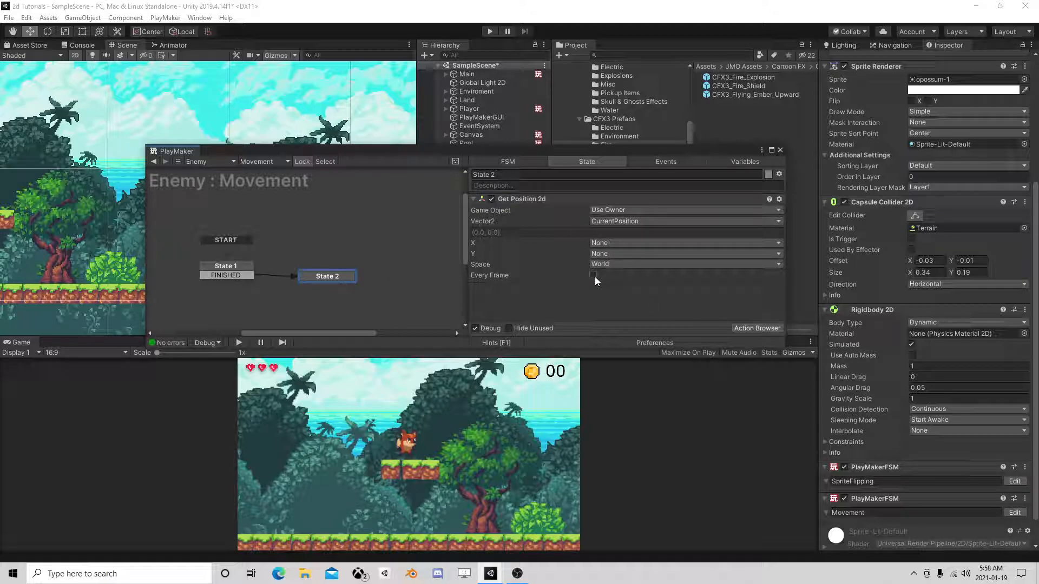
pyautogui.click(745, 328)
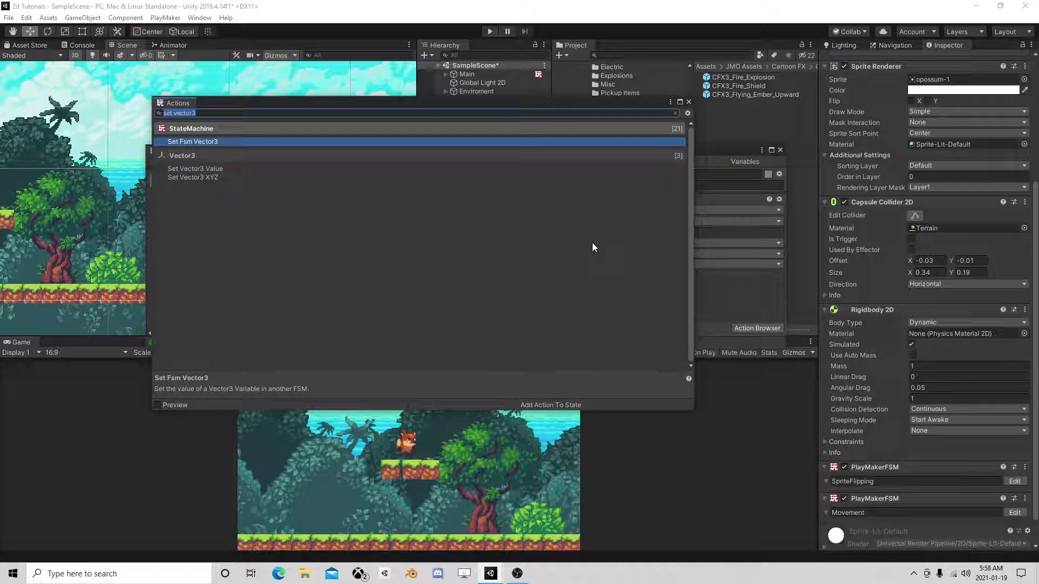
pyautogui.write('vector')
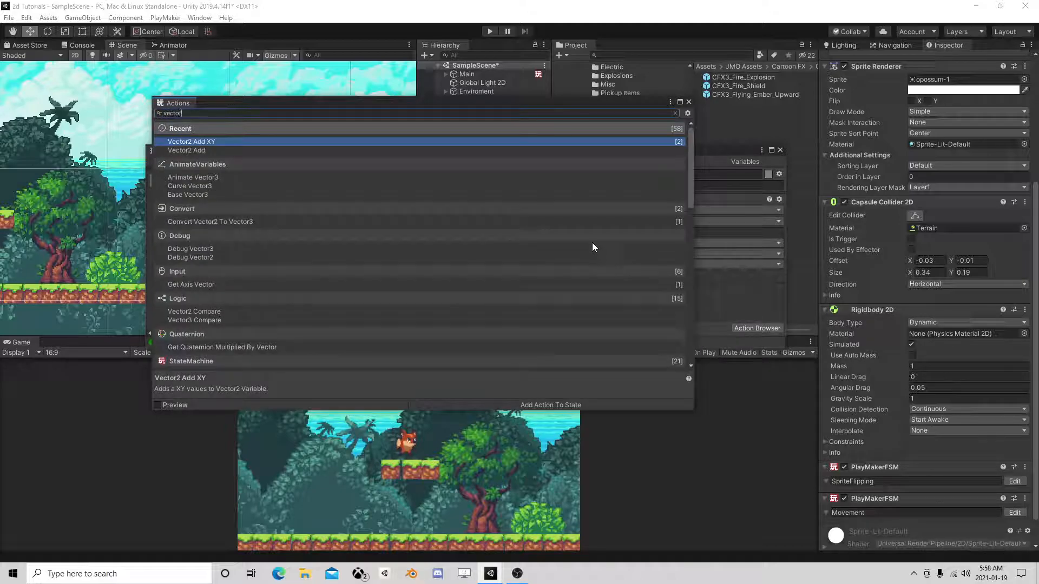
pyautogui.write('2 op')
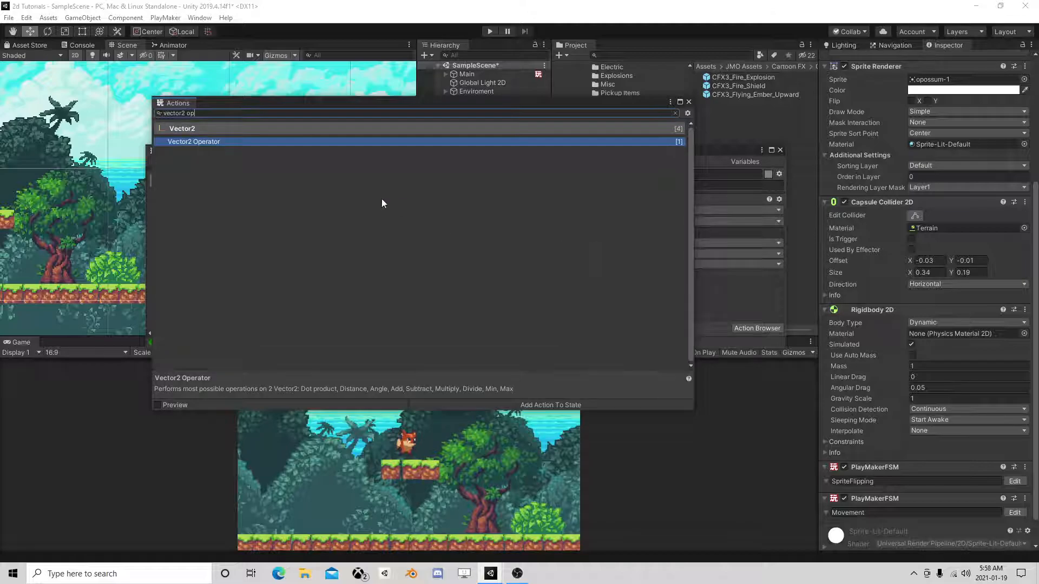
pyautogui.doubleClick(356, 142)
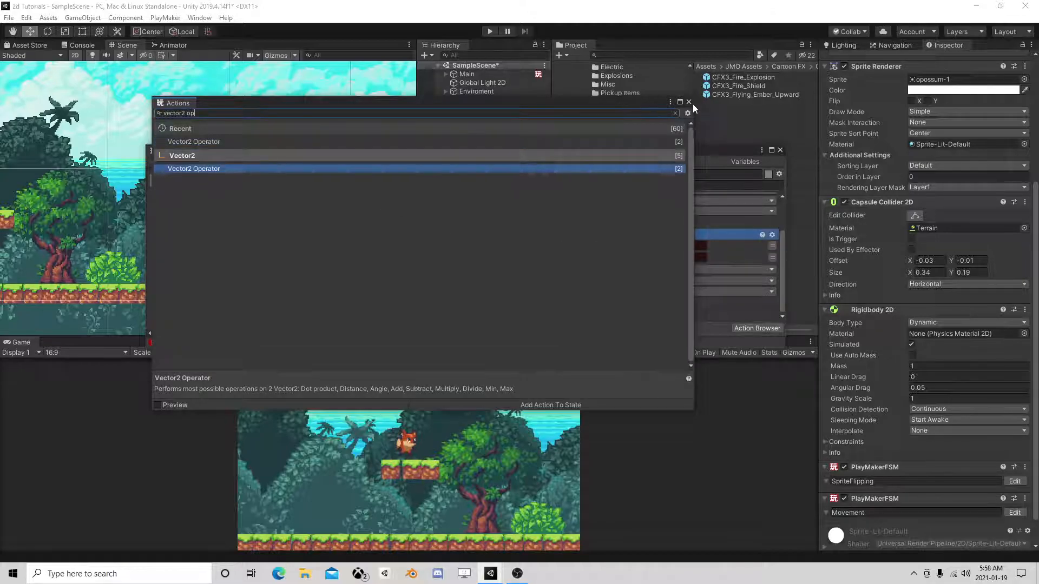
pyautogui.click(688, 102)
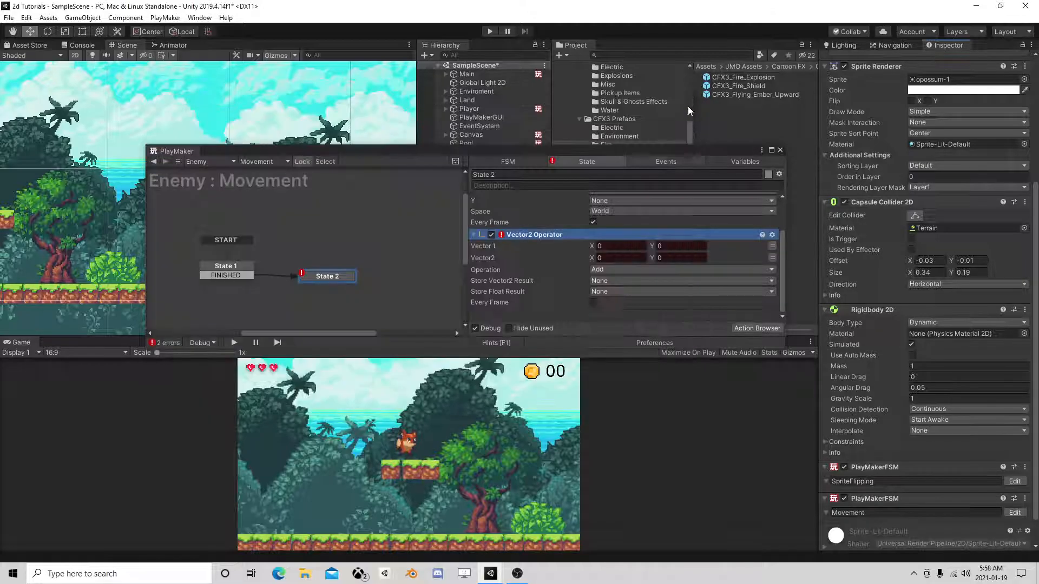
# - Set the Vector2 Operator's Vector 1 to the CurrentPosition variable and its Vector2 to Position
pyautogui.click(774, 246)
pyautogui.click(673, 246)
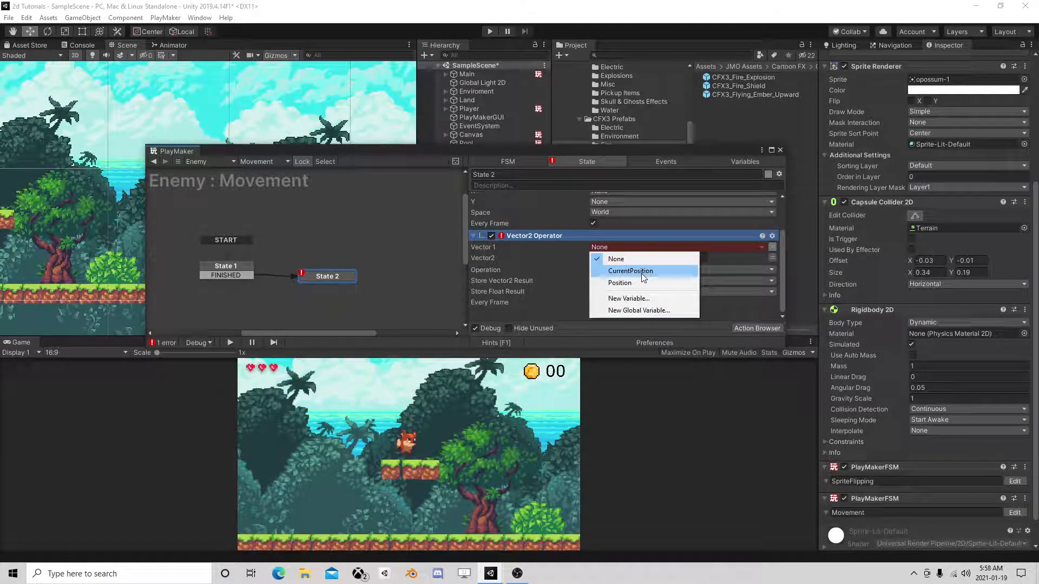
pyautogui.click(643, 277)
pyautogui.click(771, 268)
pyautogui.click(735, 268)
pyautogui.click(621, 304)
# - Set the Vector2 Operator to Subtract every frame and store its Vector2 result in a new variable named Direction
pyautogui.click(616, 290)
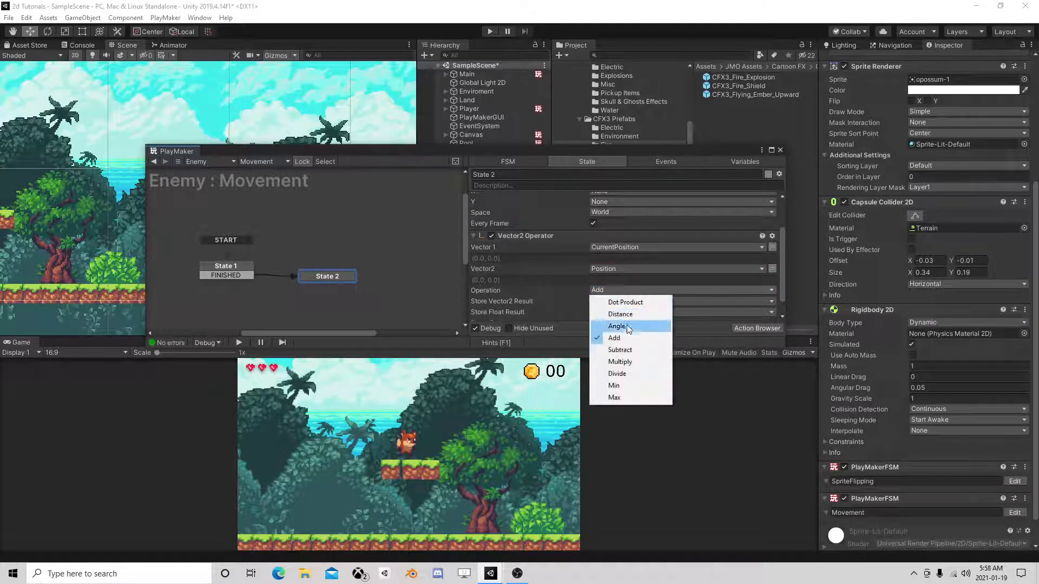
pyautogui.click(627, 350)
pyautogui.click(610, 301)
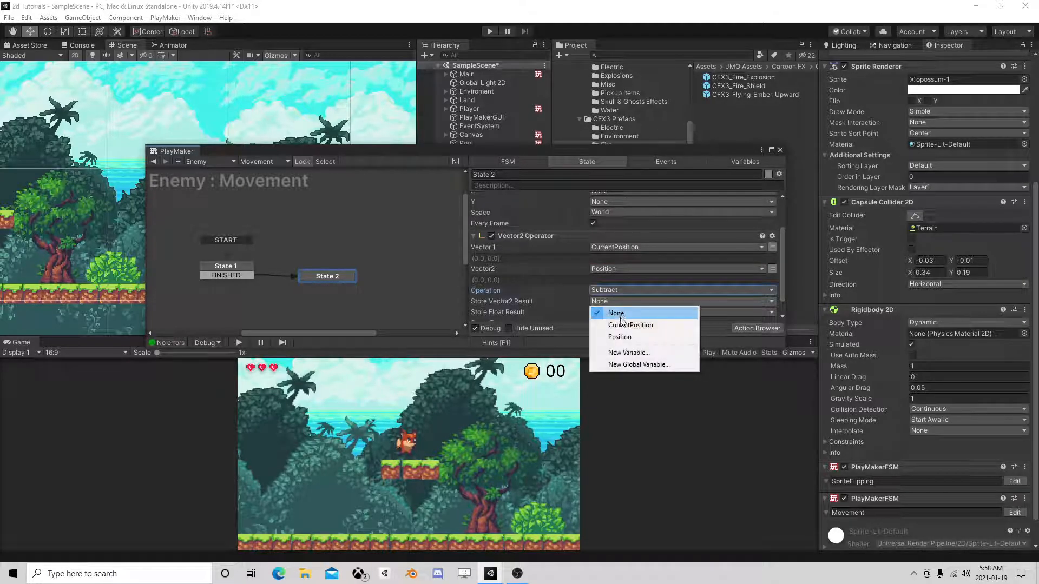
pyautogui.click(628, 353)
pyautogui.write('Direction')
pyautogui.press('Return')
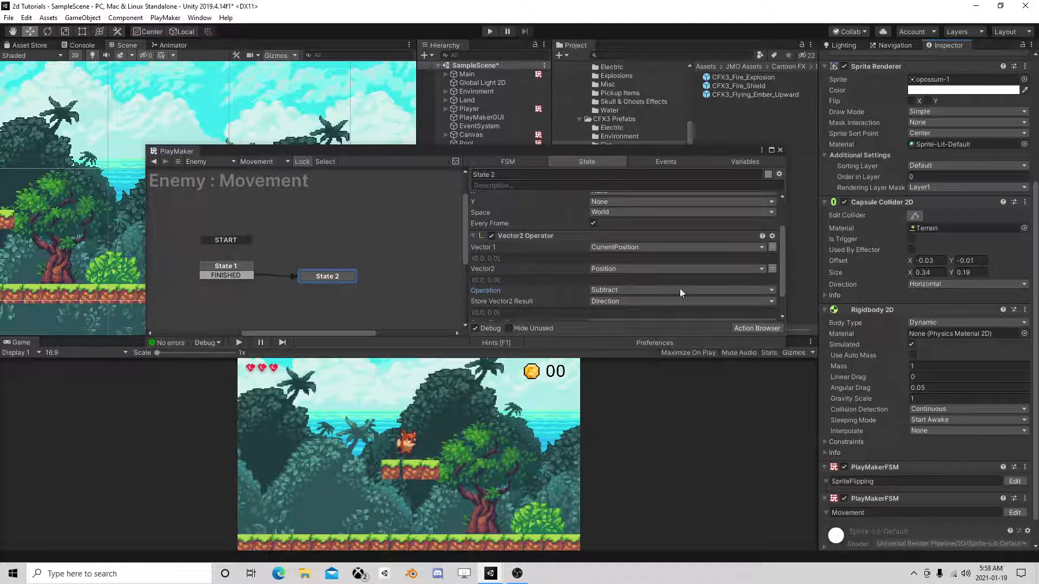
pyautogui.scroll(-1, 696, 303)
pyautogui.scroll(2, 601, 300)
pyautogui.scroll(-2, 600, 299)
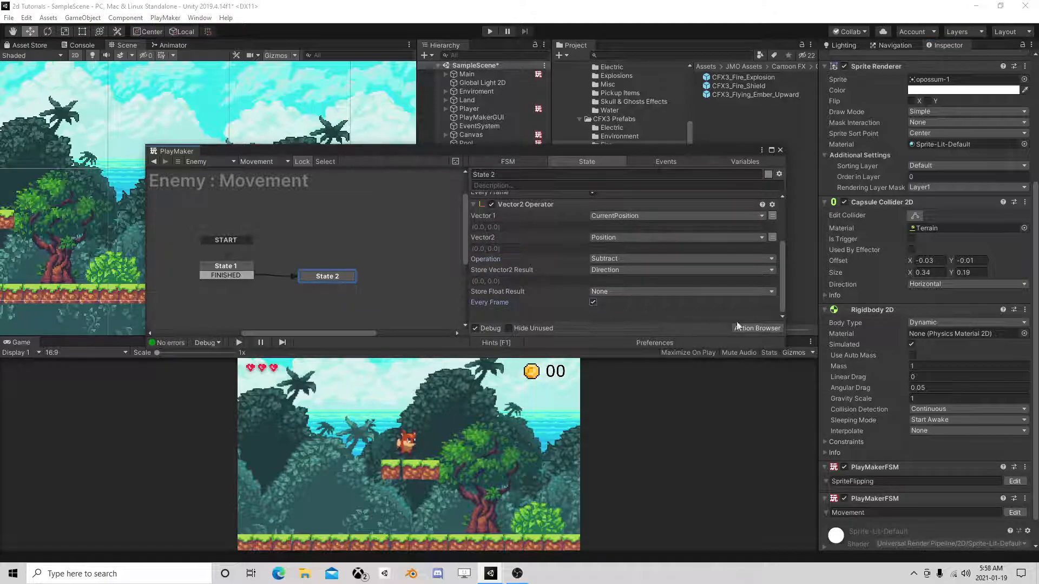
# - Add a Set Velocity 2d action to State 2 and place it last in the action list
pyautogui.click(752, 328)
pyautogui.write('vect')
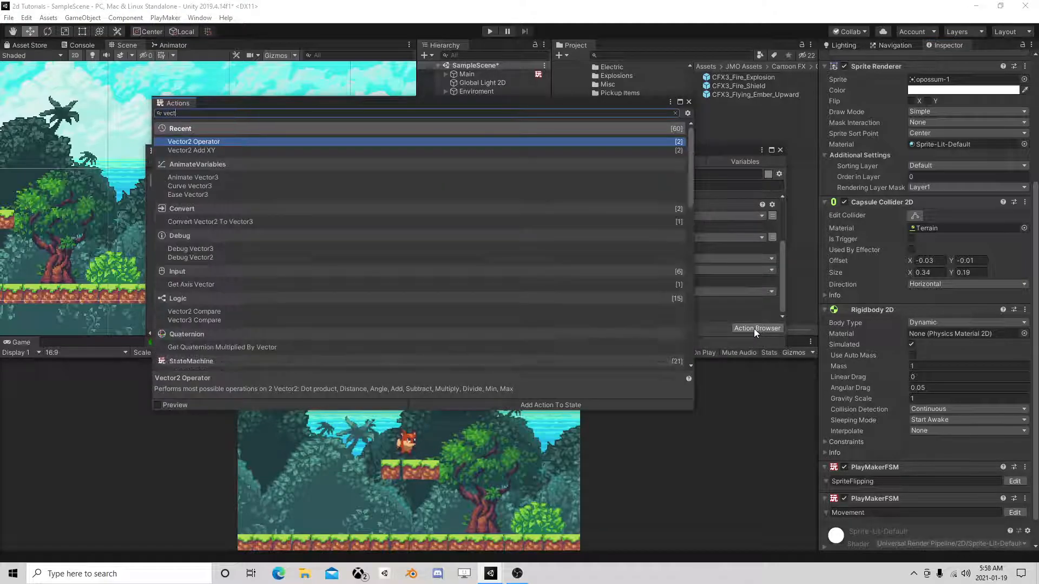
pyautogui.write('or')
pyautogui.press('BackSpace')
pyautogui.press('BackSpace')
pyautogui.press('BackSpace')
pyautogui.press('BackSpace')
pyautogui.press('BackSpace')
pyautogui.press('BackSpace')
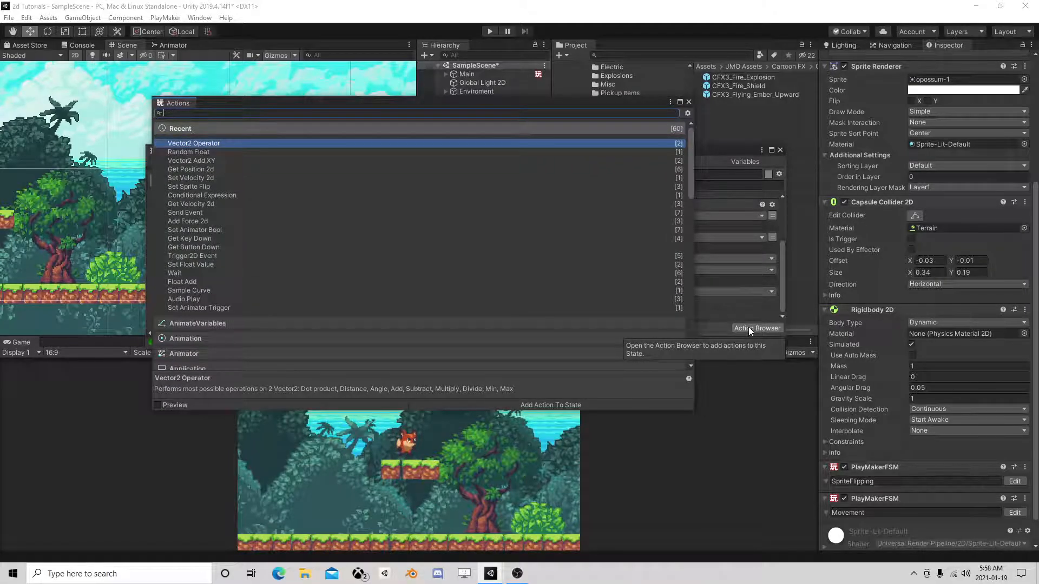
pyautogui.write('set vel')
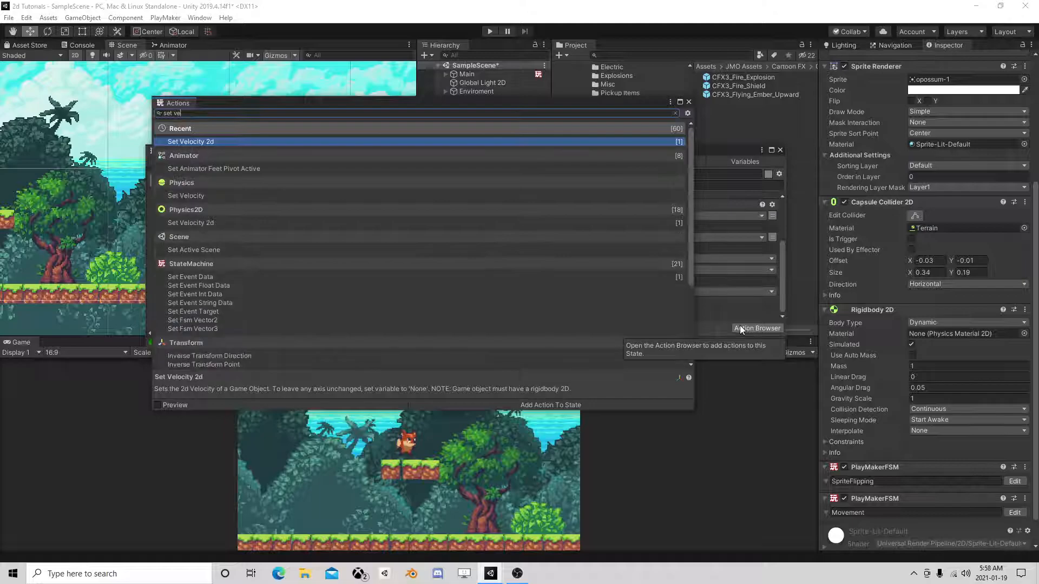
pyautogui.doubleClick(222, 140)
pyautogui.click(689, 101)
pyautogui.scroll(-2, 652, 300)
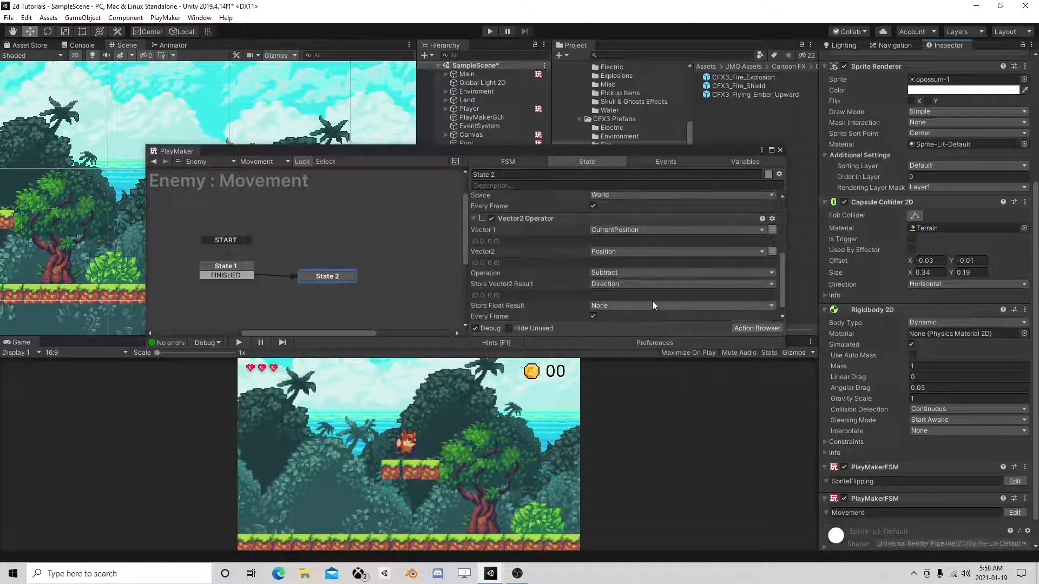
pyautogui.rightClick(537, 199)
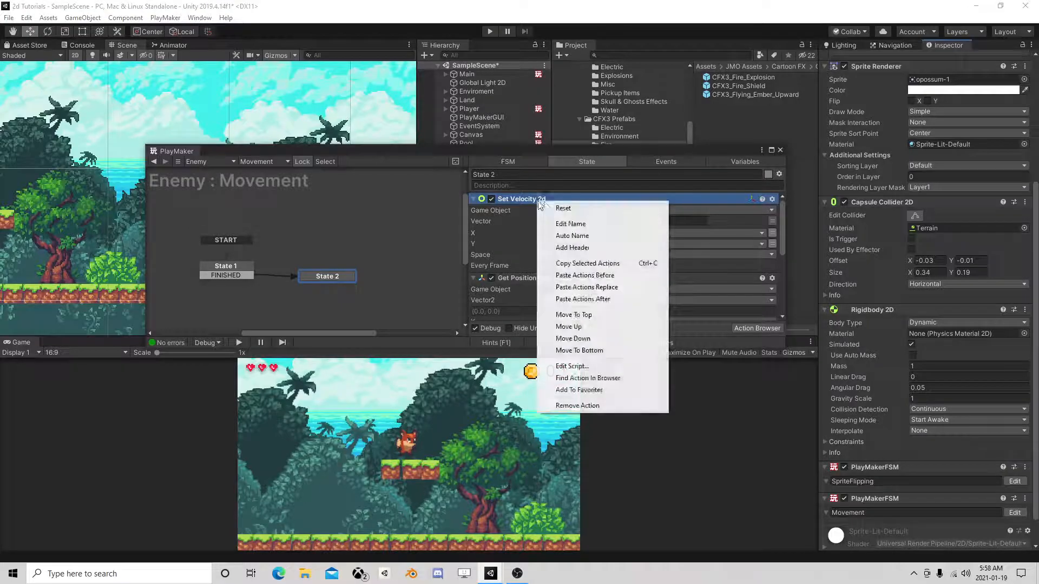
pyautogui.click(593, 351)
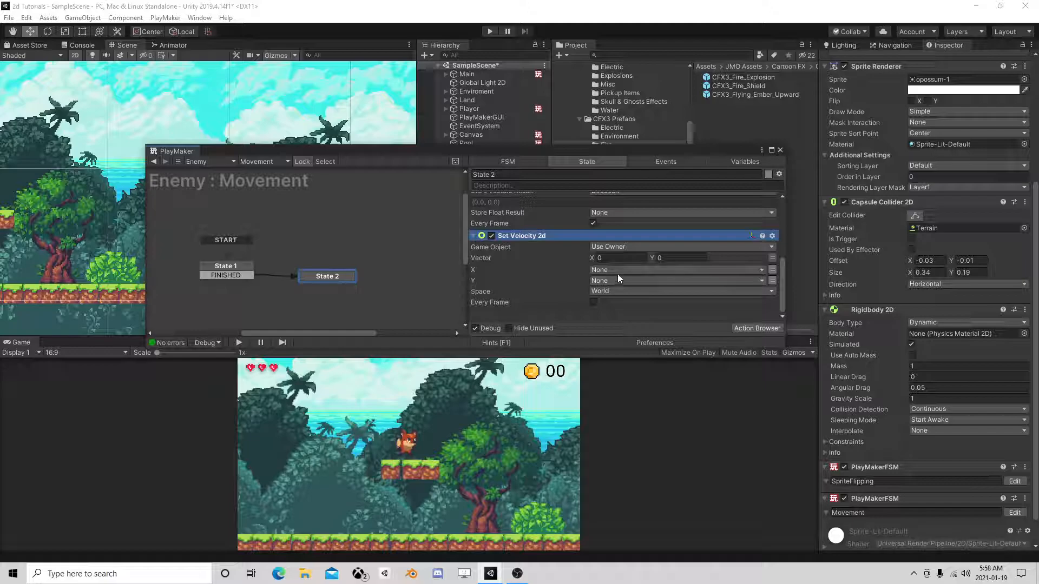
# - Set the Set Velocity 2d vector to the Direction variable and turn on Every Frame
pyautogui.click(772, 259)
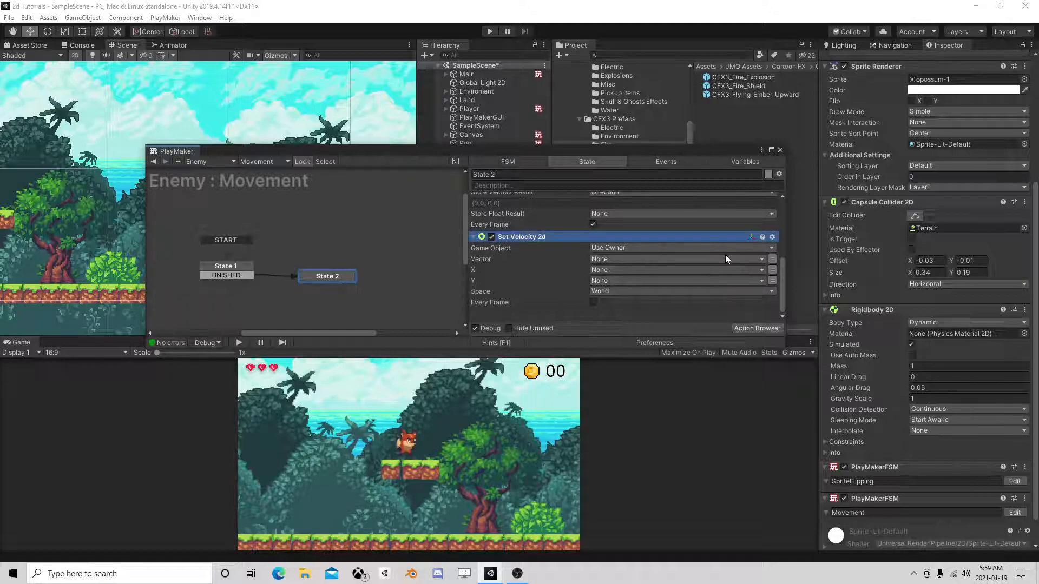
pyautogui.click(723, 257)
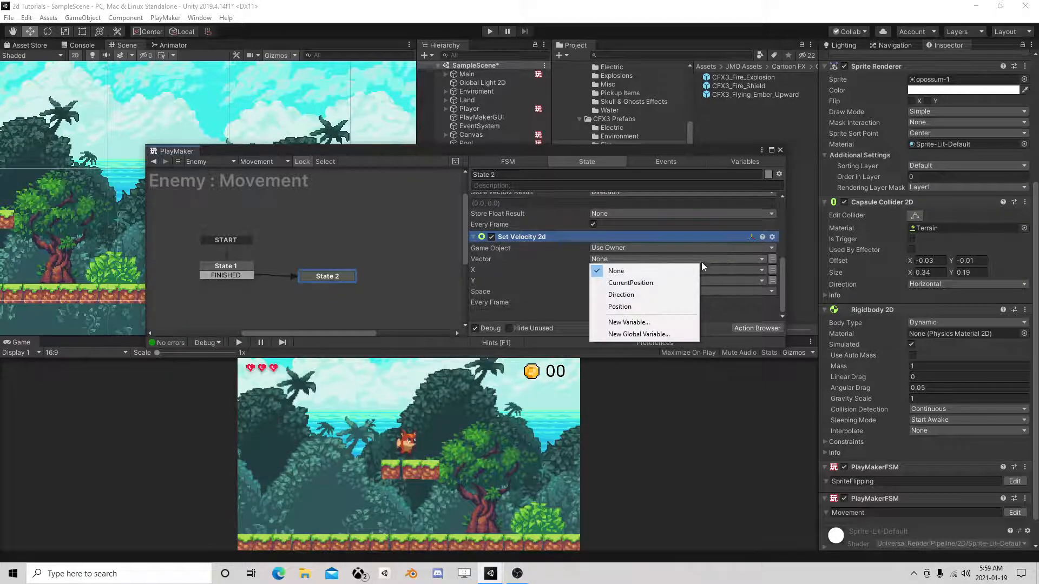
pyautogui.click(641, 295)
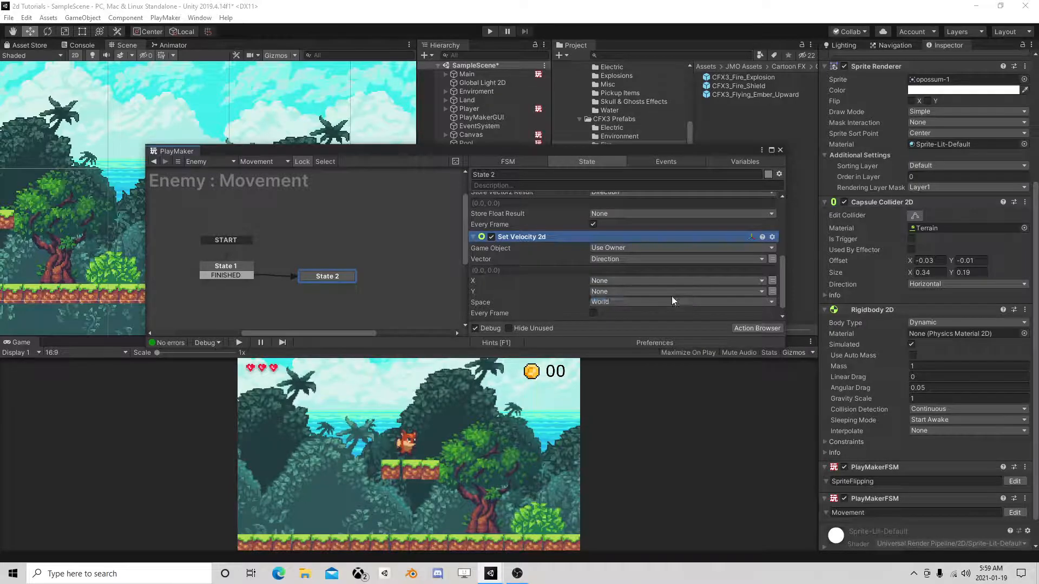
pyautogui.click(592, 312)
# - Add a second Vector2 Operator action to State 2 directly above Set Velocity 2d
pyautogui.click(756, 328)
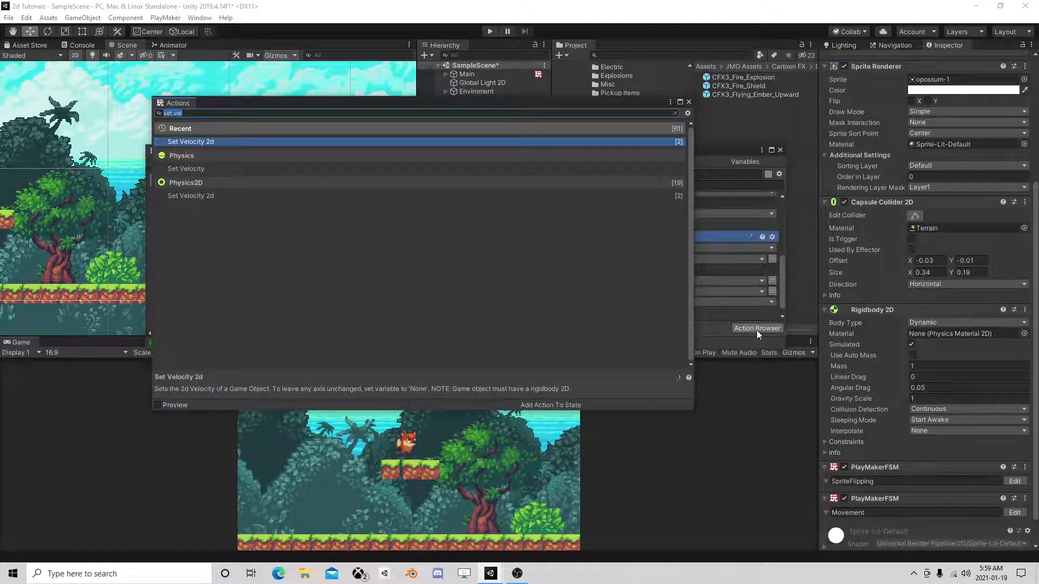
pyautogui.write('vec')
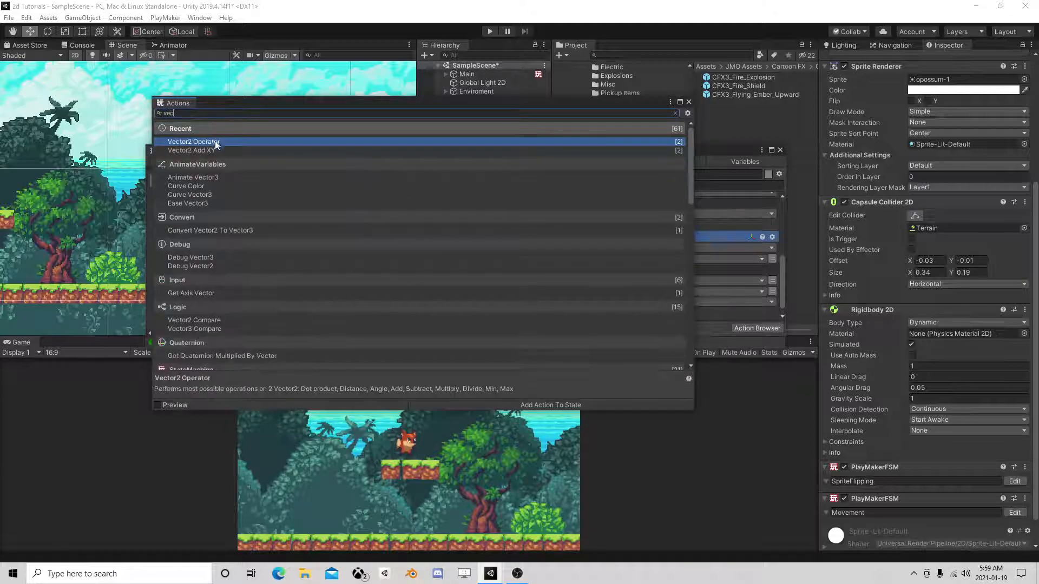
pyautogui.doubleClick(215, 142)
pyautogui.click(689, 101)
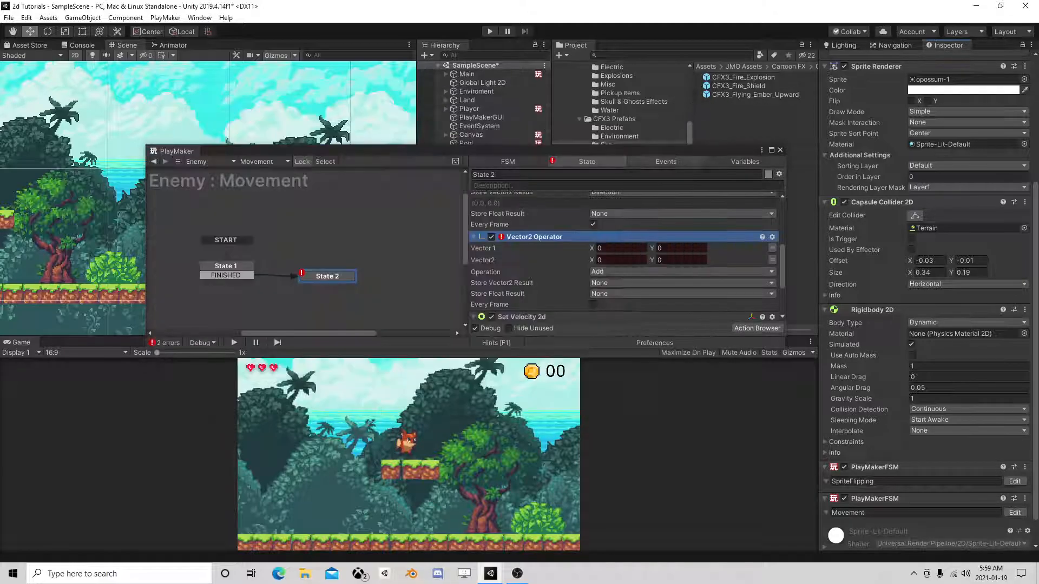
# - Set the second Vector2 Operator's Vector 1 to the CurrentPosition variable and its Vector2 to the Position variable
pyautogui.click(770, 251)
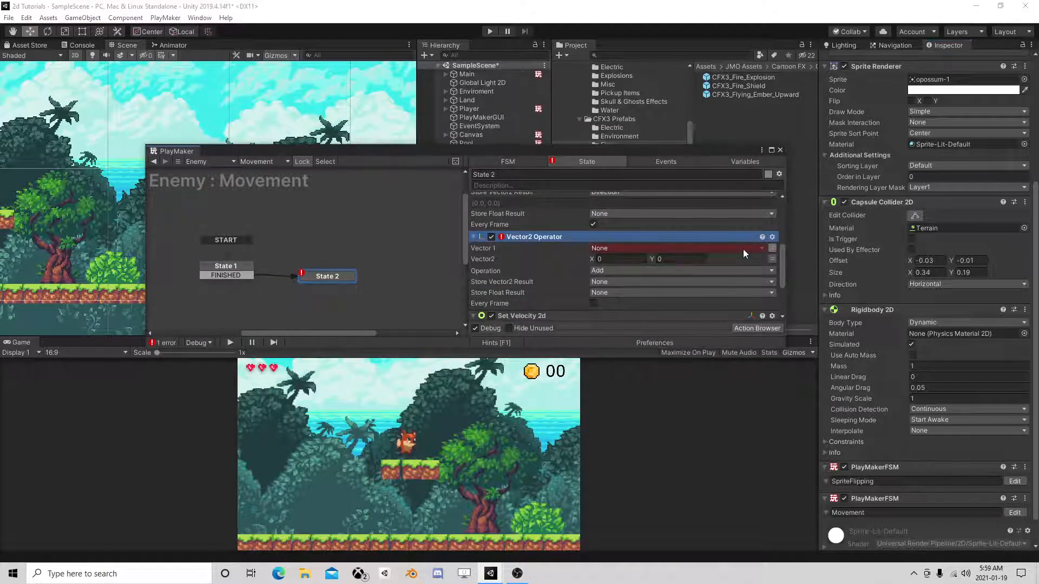
pyautogui.click(742, 249)
pyautogui.click(663, 274)
pyautogui.click(771, 269)
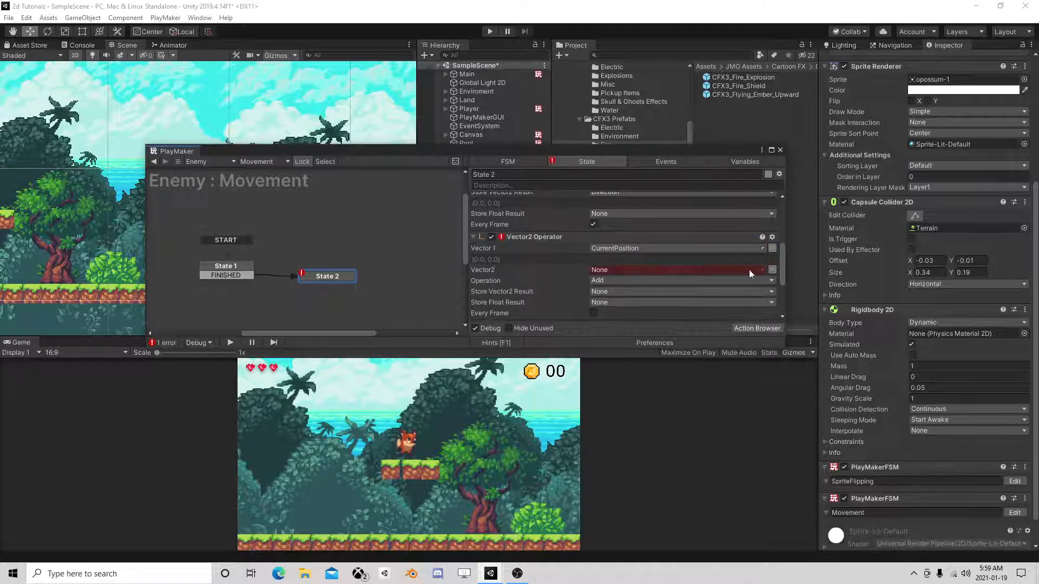
pyautogui.click(755, 269)
pyautogui.click(622, 318)
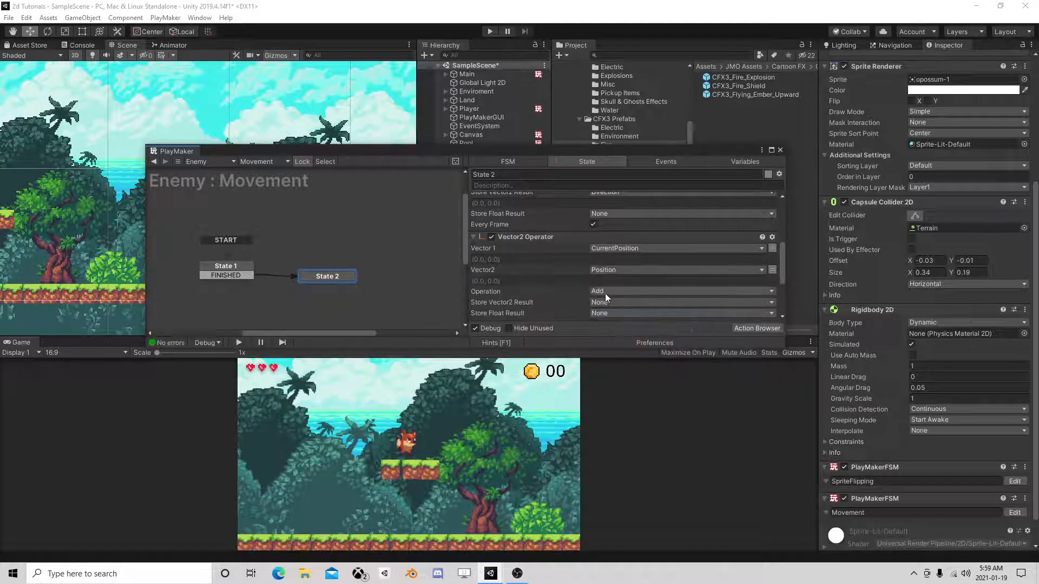
# - Set this operator to Distance every frame and store its float result in a new variable named Dist
pyautogui.click(604, 292)
pyautogui.click(626, 310)
pyautogui.click(615, 313)
pyautogui.click(625, 352)
pyautogui.write('Dist')
pyautogui.press('Return')
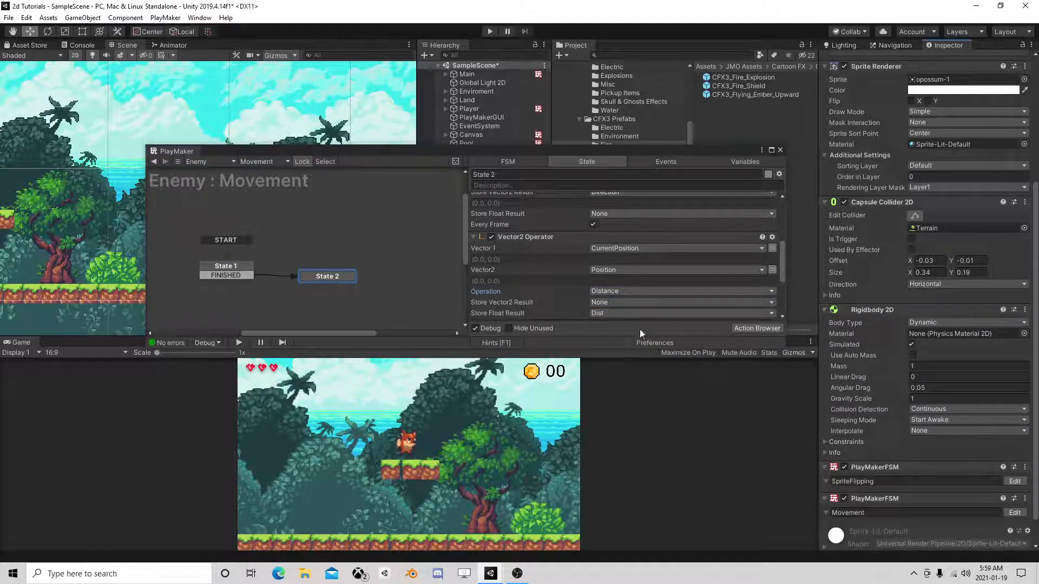
pyautogui.scroll(-3, 622, 312)
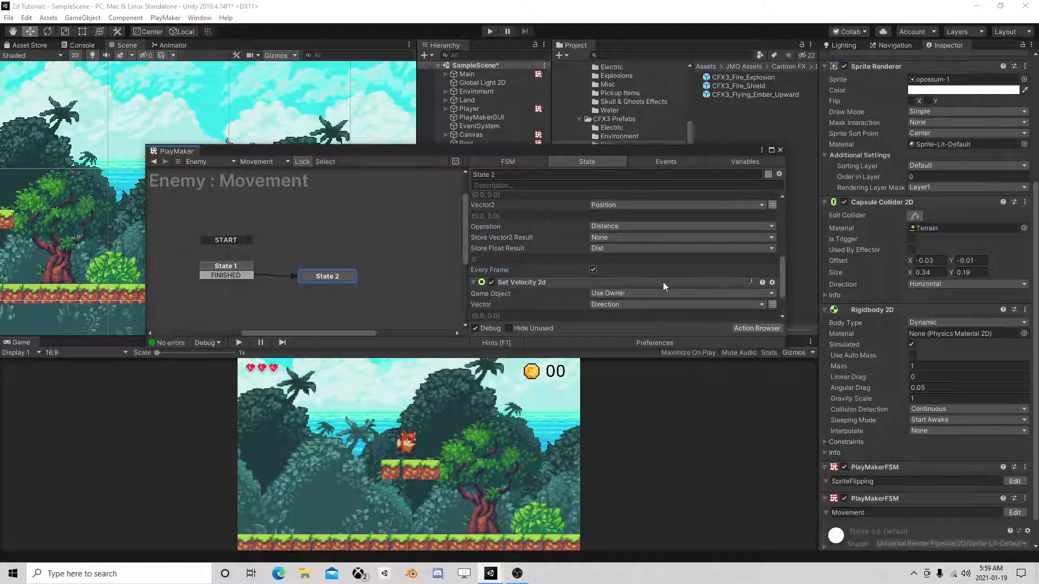
# - Add a Float Compare action to State 2 and place it last in the action list
pyautogui.click(740, 328)
pyautogui.write('float comp')
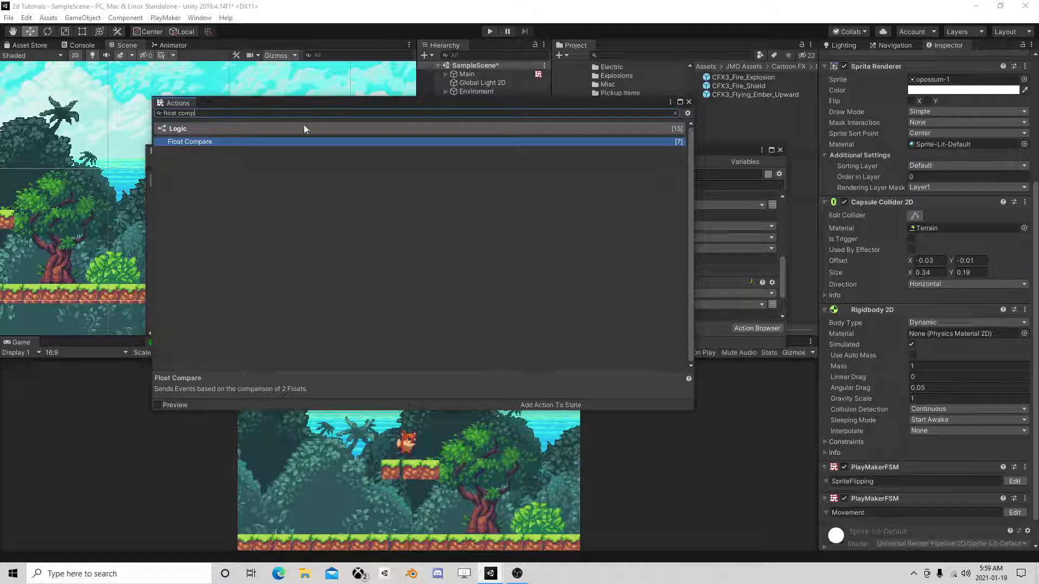
pyautogui.doubleClick(301, 141)
pyautogui.click(689, 102)
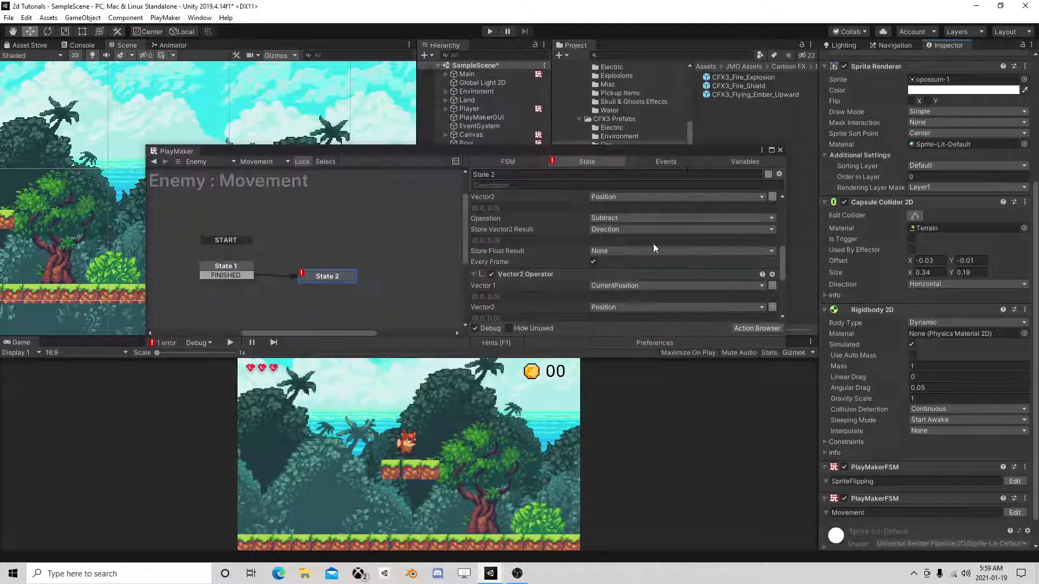
pyautogui.scroll(-5, 663, 225)
pyautogui.scroll(5, 598, 264)
pyautogui.rightClick(543, 200)
pyautogui.click(603, 338)
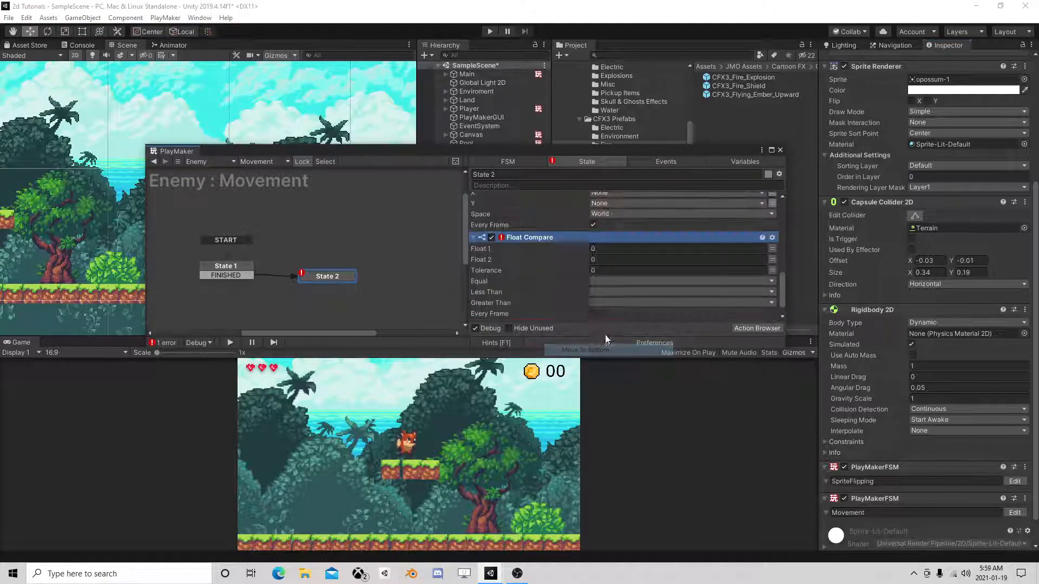
# - Set Float Compare's Float 1 to the Dist variable and Float 2 to 1
pyautogui.click(750, 224)
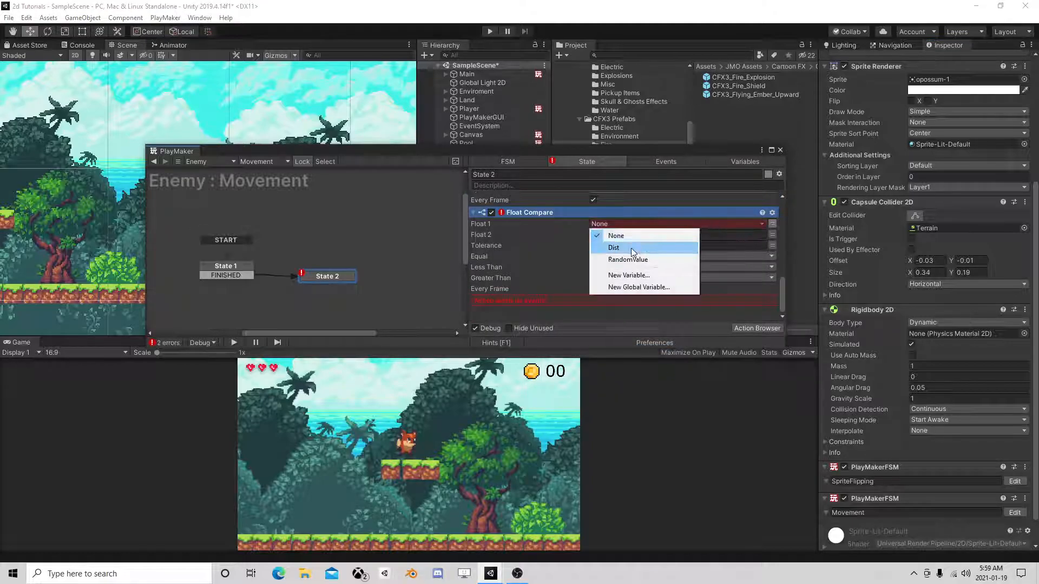
pyautogui.click(634, 258)
pyautogui.click(632, 224)
pyautogui.click(628, 247)
pyautogui.click(628, 243)
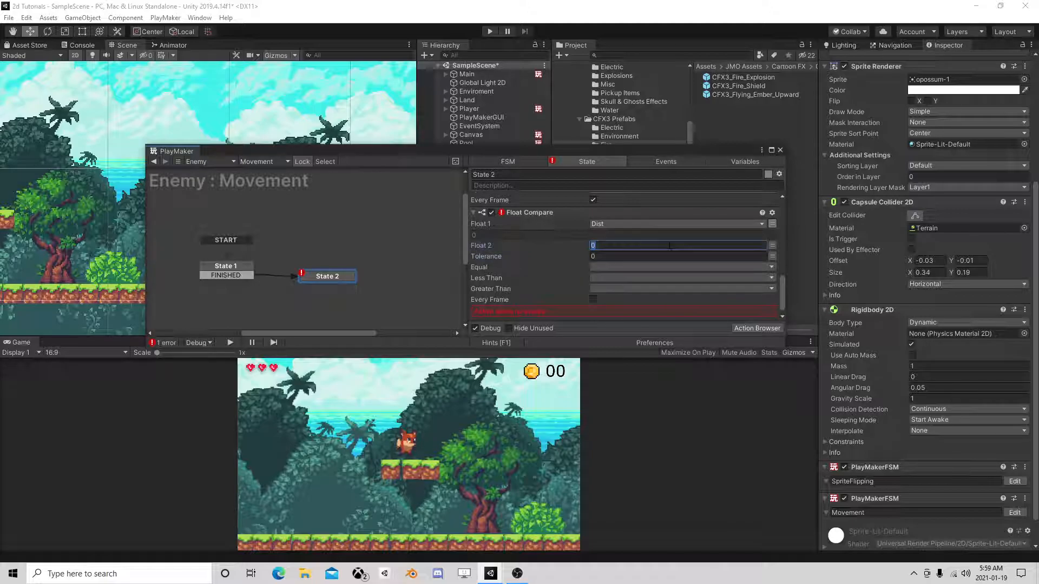
pyautogui.write('1')
# - Create a "get new position" event for Float Compare's Less Than and link its transition from State 2 back to State 1
pyautogui.click(608, 278)
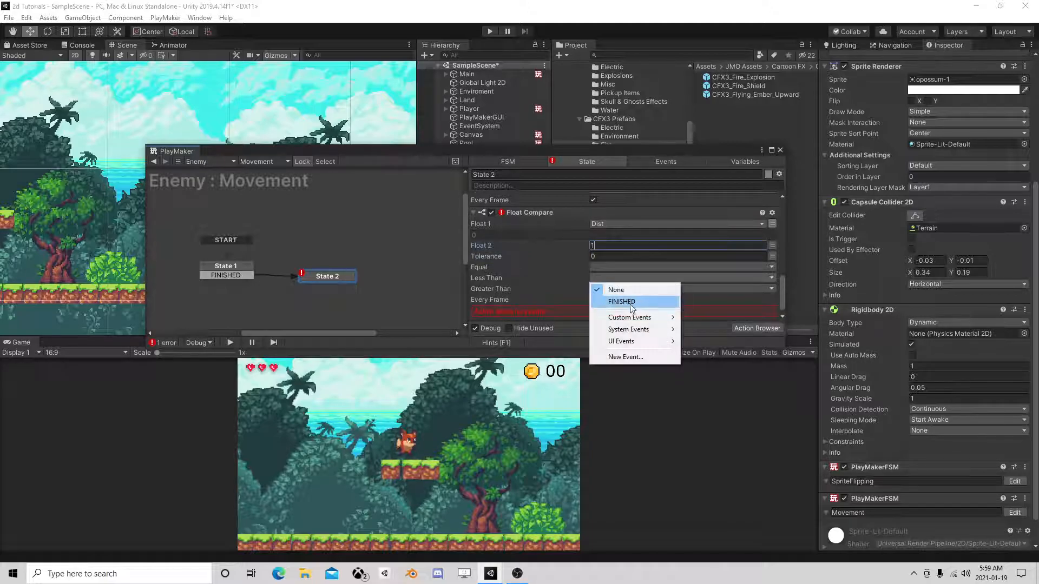
pyautogui.click(623, 355)
pyautogui.write('get new pois')
pyautogui.press('BackSpace')
pyautogui.press('BackSpace')
pyautogui.write('s')
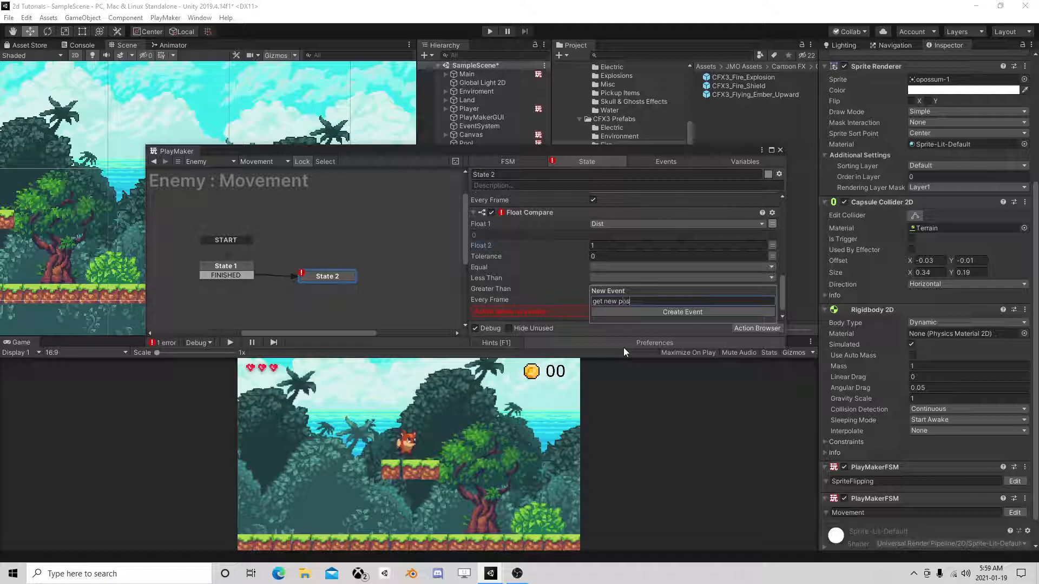
pyautogui.write('ition')
pyautogui.press('Return')
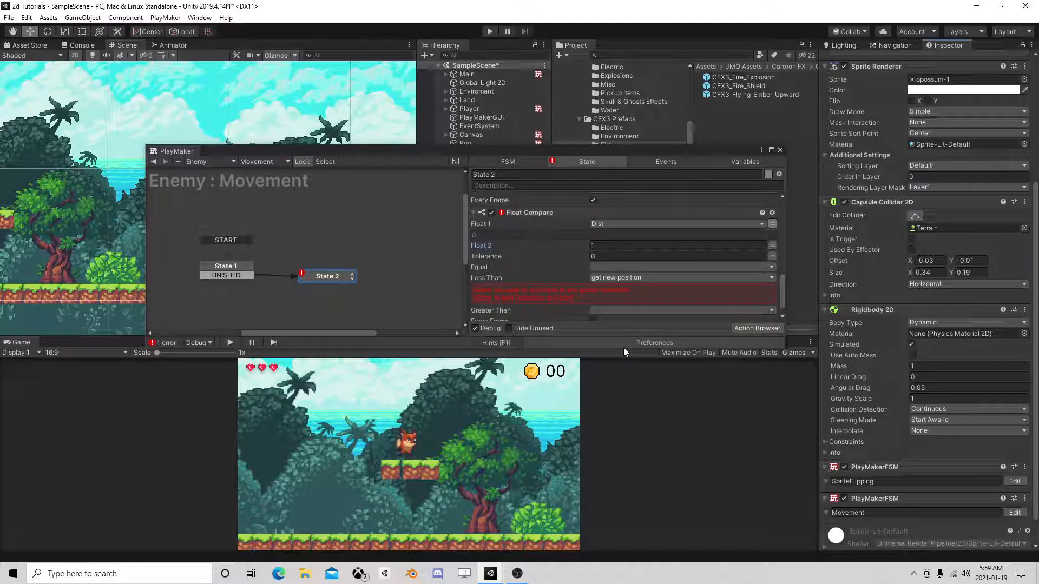
pyautogui.click(544, 294)
pyautogui.moveTo(331, 285)
pyautogui.mouseDown()
pyautogui.moveTo(227, 265)
pyautogui.moveTo(342, 271)
pyautogui.mouseUp()
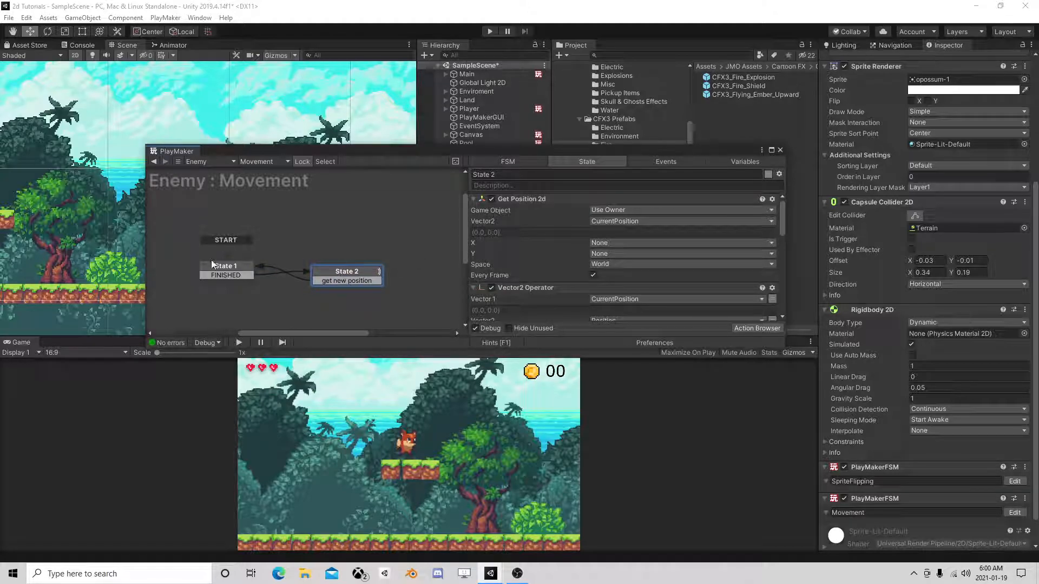
# - Review State 1's actions, then play-test the scene to watch the enemy's movement and pause the game
pyautogui.click(230, 269)
pyautogui.scroll(-5, 530, 261)
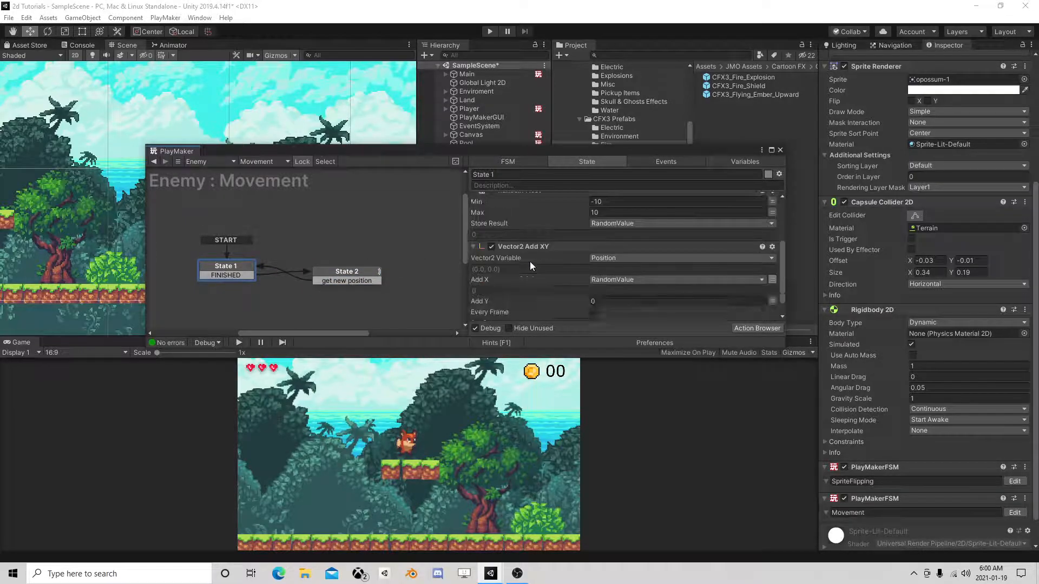
pyautogui.click(780, 150)
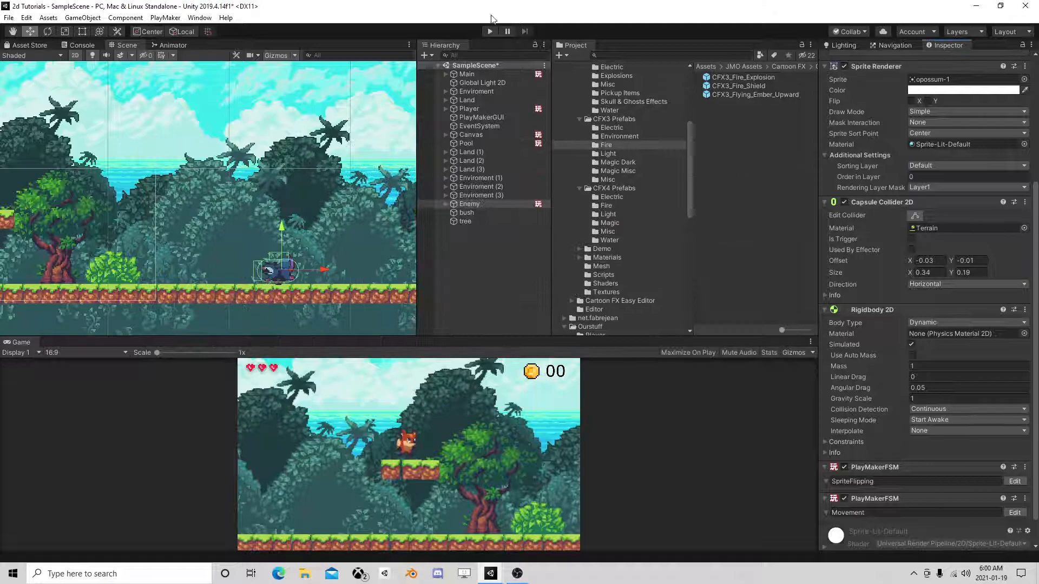
pyautogui.click(490, 31)
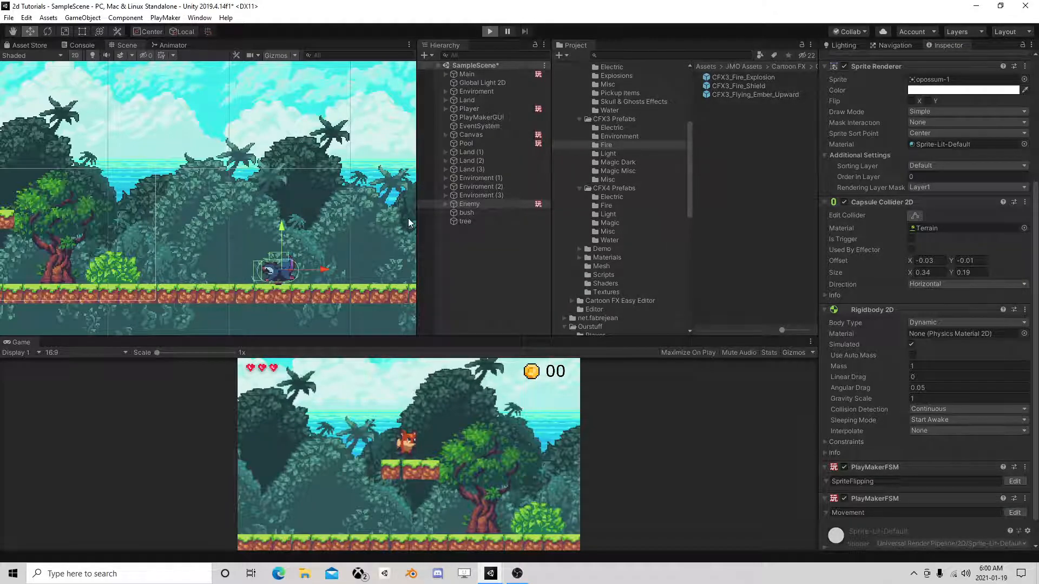
pyautogui.scroll(-6, 282, 256)
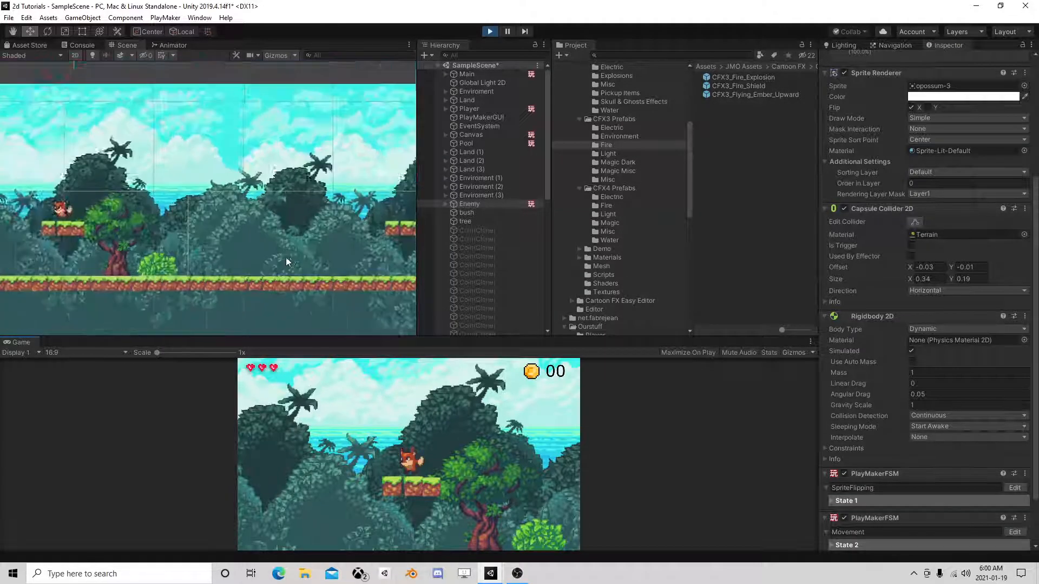
pyautogui.scroll(-5, 311, 262)
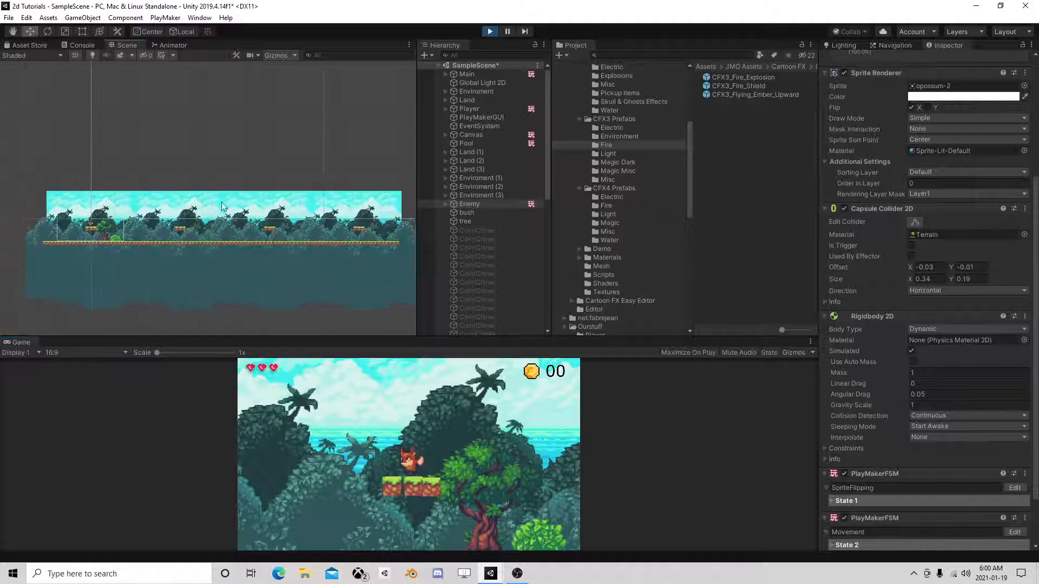
pyautogui.click(507, 32)
# - Inspect the live values of State 2's actions in the enemy's Movement FSM, then exit play mode
pyautogui.scroll(-3, 945, 438)
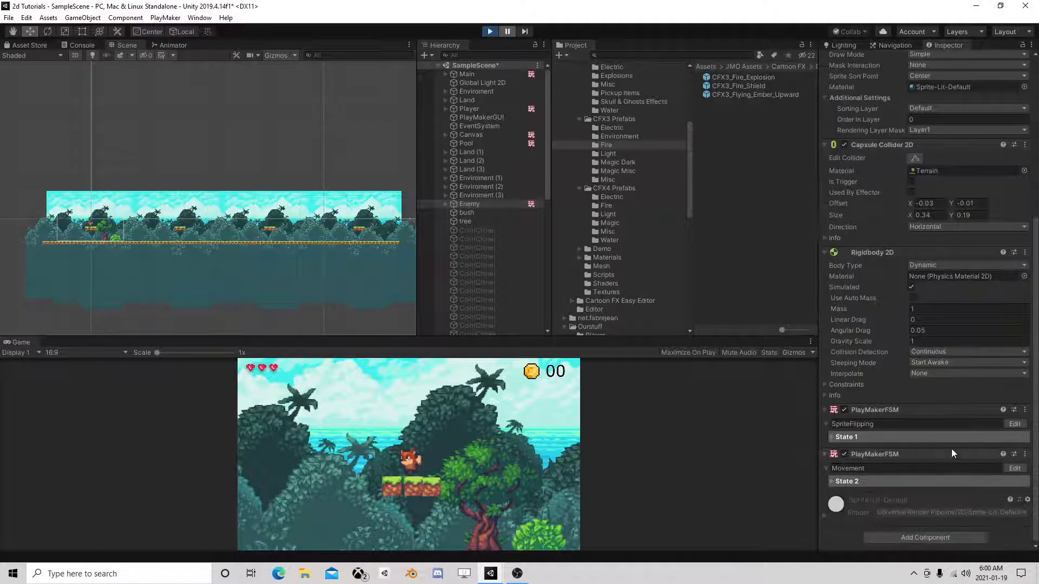
pyautogui.click(1014, 468)
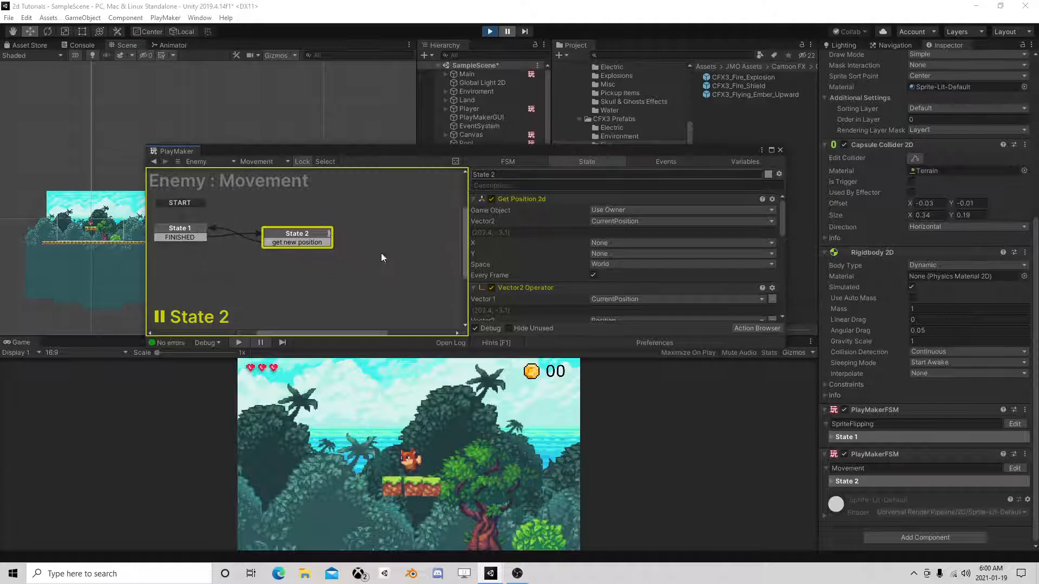
pyautogui.scroll(-3, 591, 262)
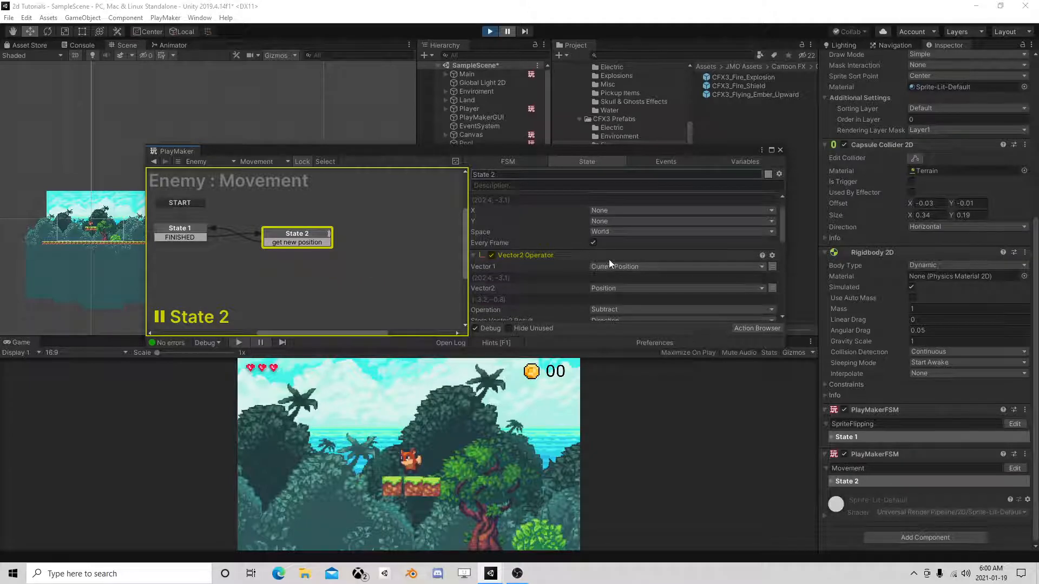
pyautogui.scroll(-12, 652, 261)
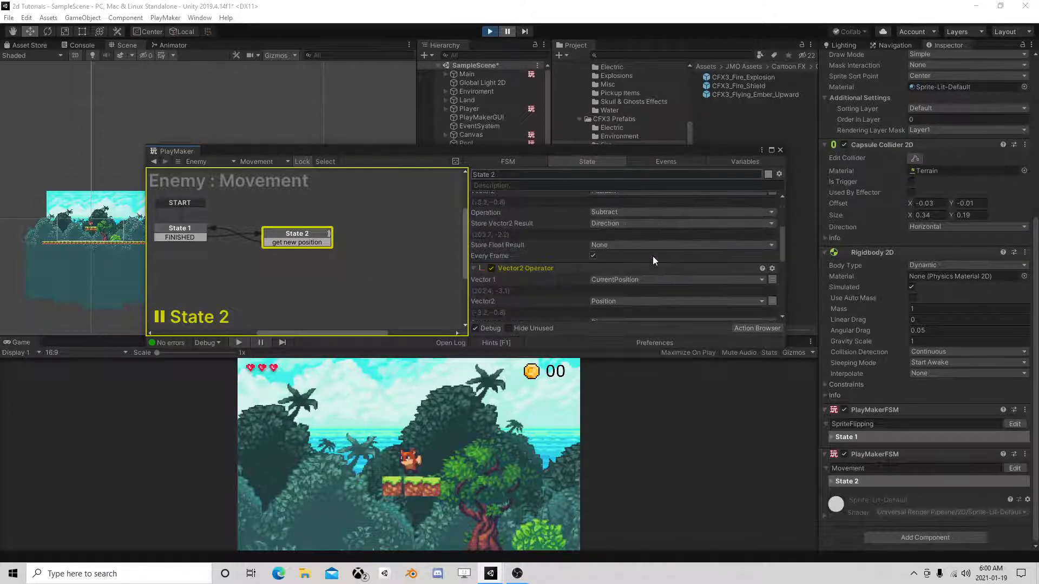
pyautogui.scroll(-8, 652, 257)
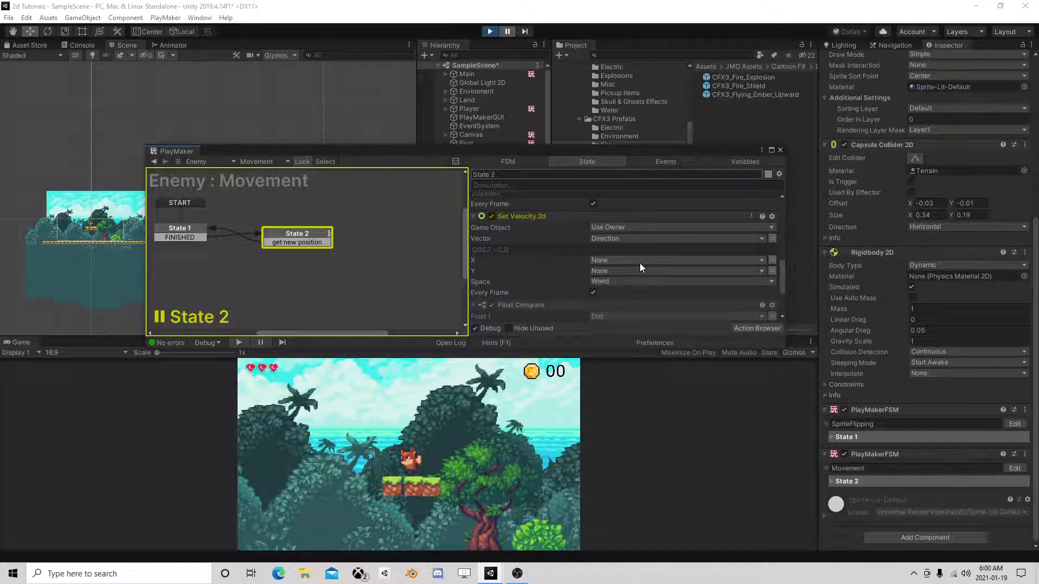
pyautogui.click(489, 31)
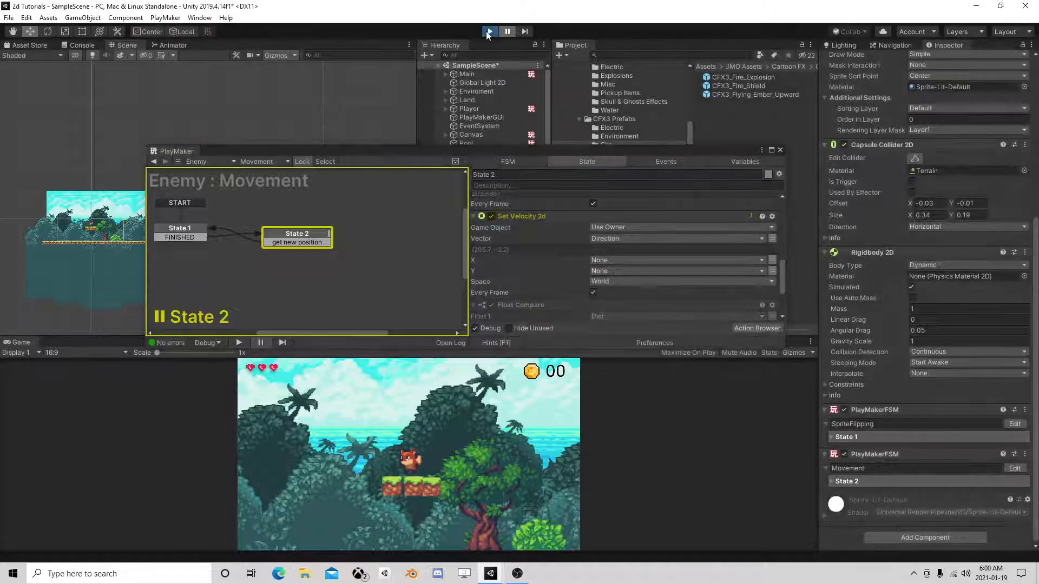
# - Add a Vector2 Normalize action to State 2 directly above Set Velocity 2d
pyautogui.click(758, 332)
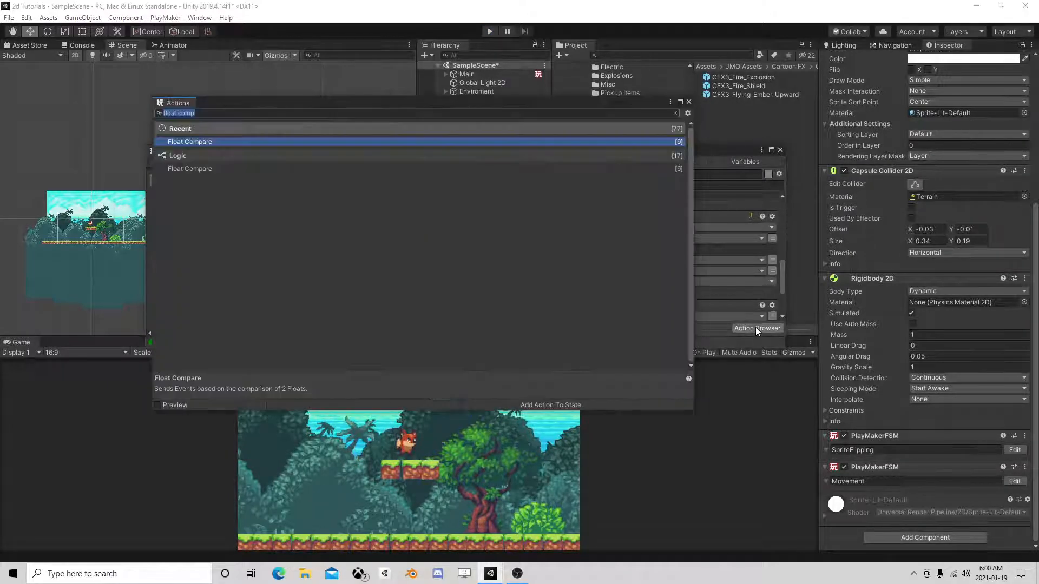
pyautogui.write('vec')
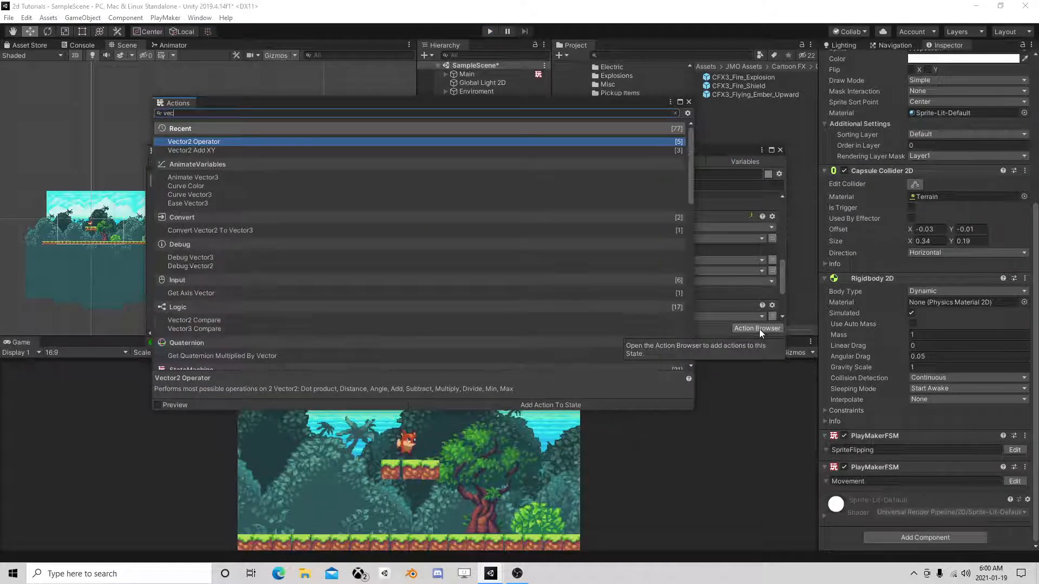
pyautogui.write('tor 2 no')
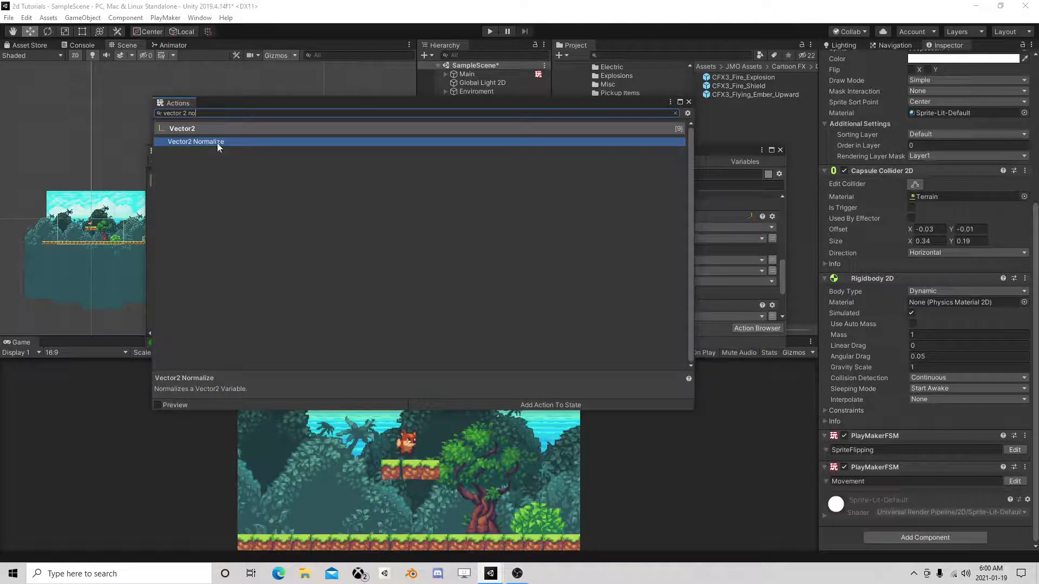
pyautogui.doubleClick(218, 142)
pyautogui.click(688, 102)
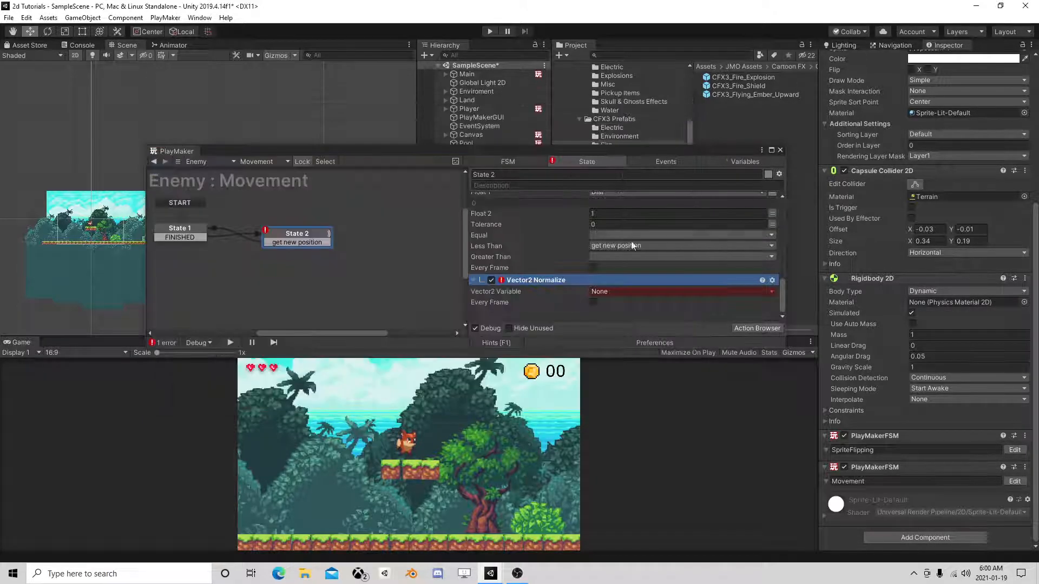
pyautogui.scroll(2, 557, 270)
pyautogui.scroll(6, 551, 196)
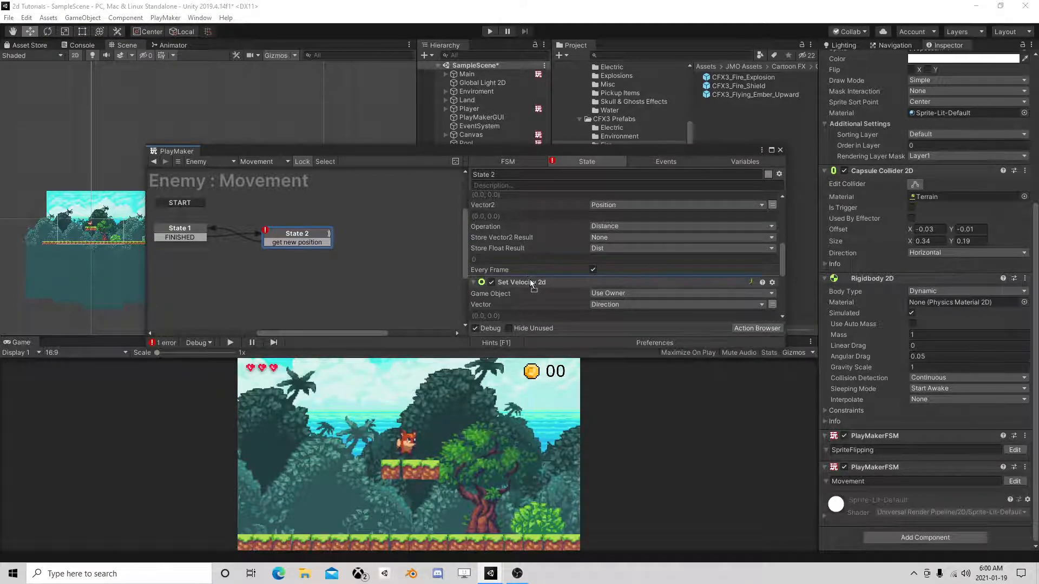
pyautogui.click(530, 280)
# - Set the Vector2 Normalize action's variable to Direction
pyautogui.click(619, 293)
pyautogui.click(638, 328)
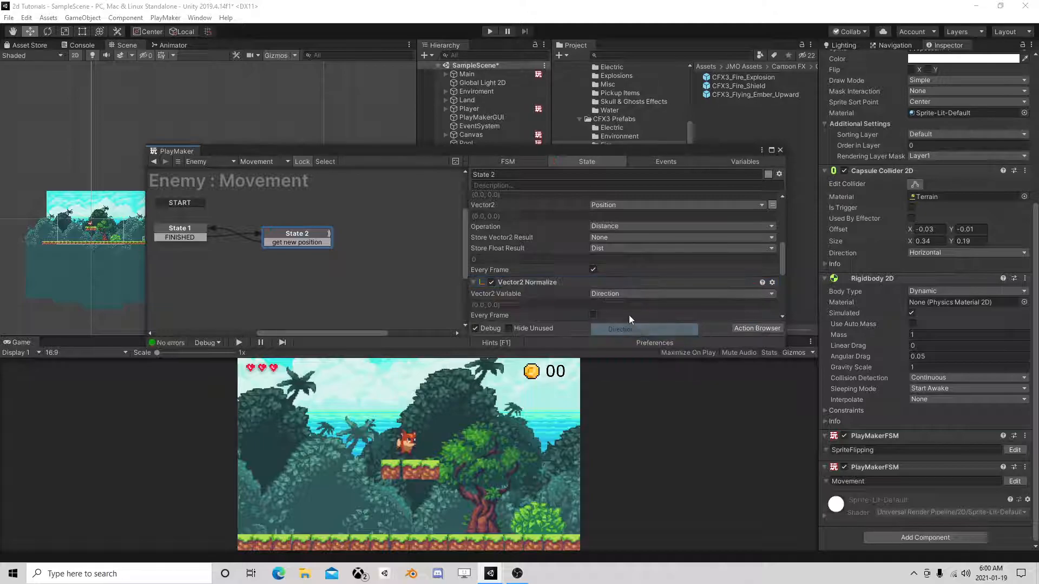
pyautogui.scroll(-2, 627, 311)
pyautogui.scroll(-5, 626, 280)
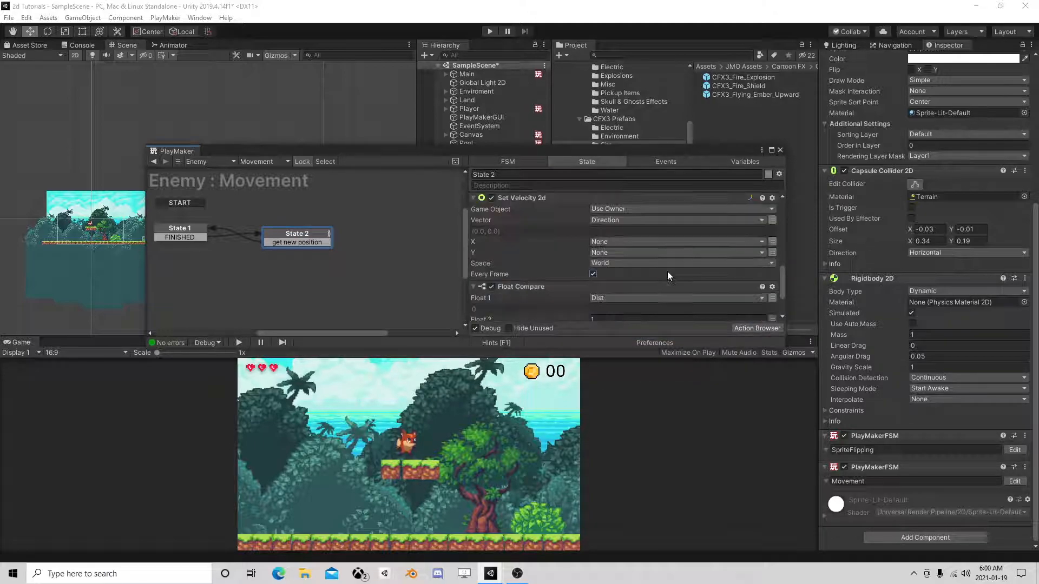
# - Play-test the scene again with the normalized direction, watching the ground around the enemy, then stop the game
pyautogui.click(780, 149)
pyautogui.click(489, 30)
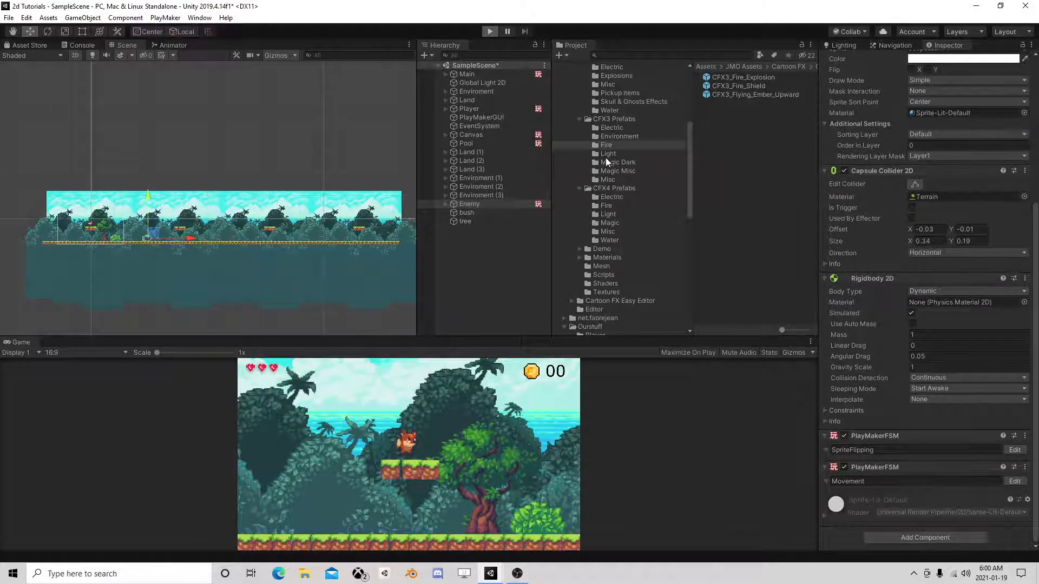
pyautogui.scroll(5, 131, 261)
pyautogui.moveTo(80, 247); pyautogui.dragTo(189, 252, button='middle')
pyautogui.scroll(5, 273, 234)
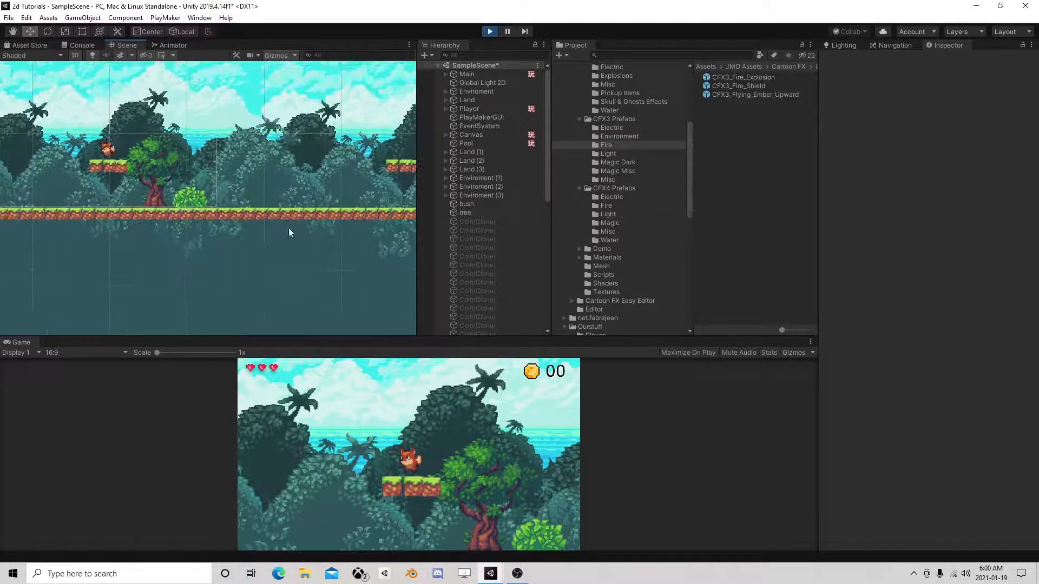
pyautogui.click(489, 31)
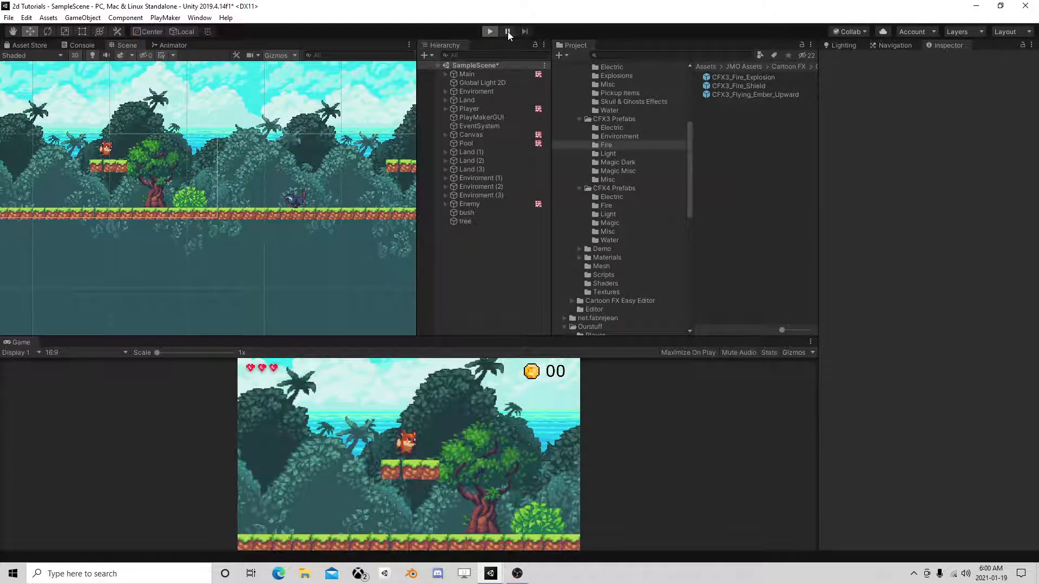
# - Pause the running scene and inspect the AttackTrigger object's collider in front of the enemy
pyautogui.click(507, 32)
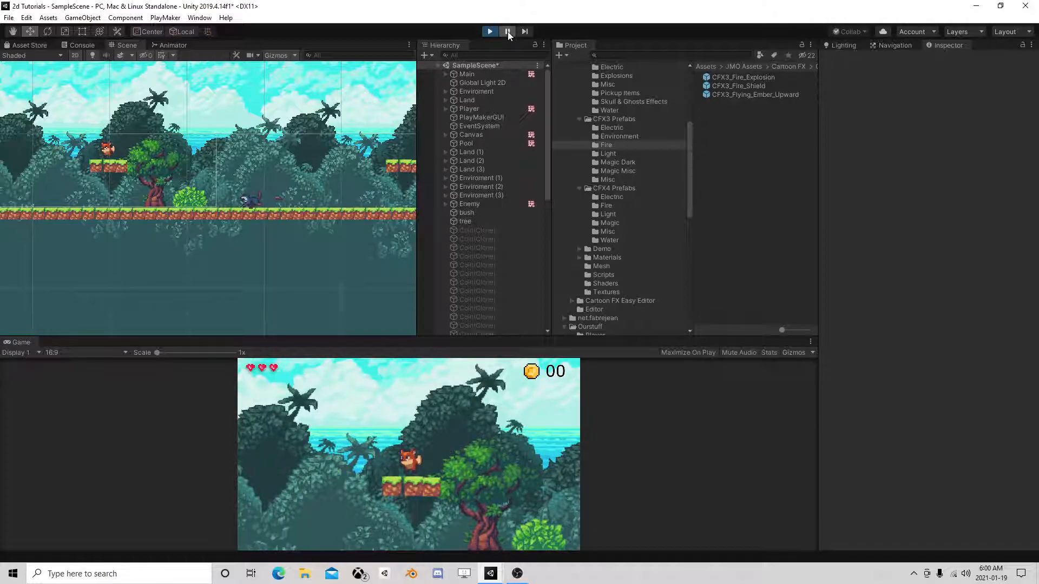
pyautogui.click(474, 206)
pyautogui.click(447, 204)
pyautogui.click(485, 227)
pyautogui.click(485, 219)
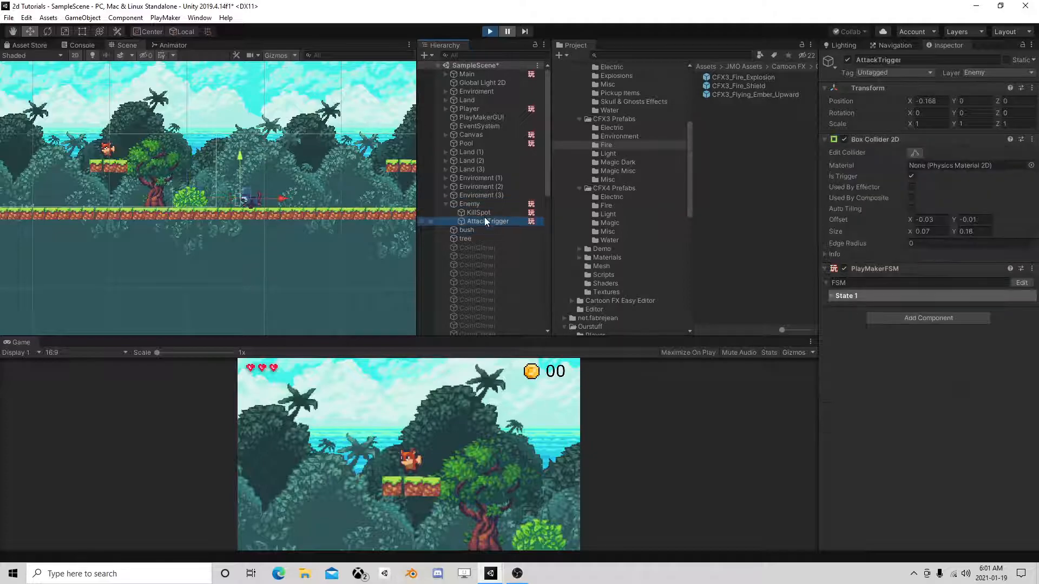
pyautogui.scroll(15, 287, 214)
pyautogui.moveTo(268, 216); pyautogui.dragTo(353, 238, button='middle')
pyautogui.scroll(2, 353, 238)
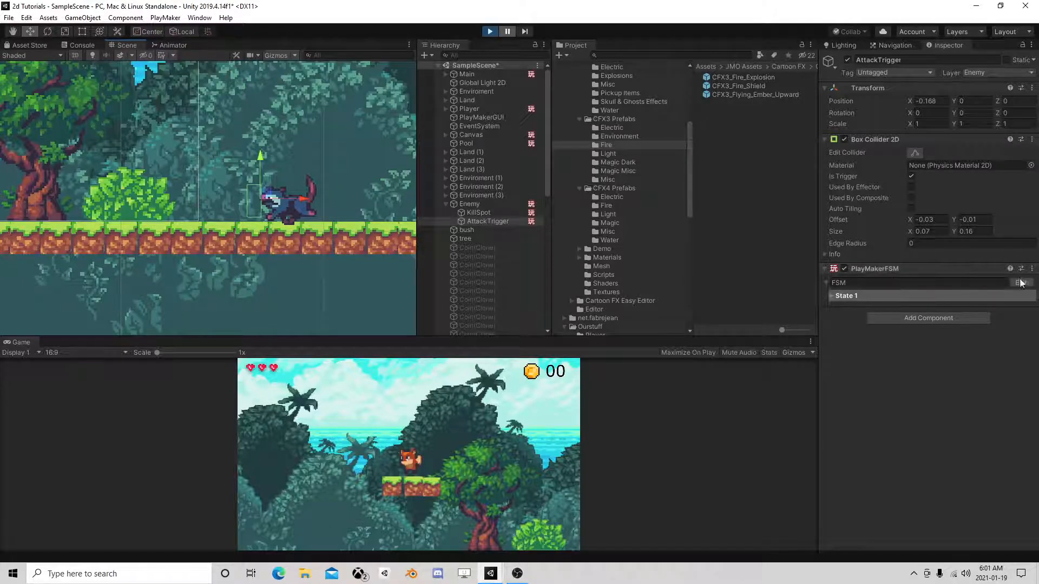
# - Inspect State 2's actions in the paused KillSpot FSM, then close the FSM editor
pyautogui.click(478, 212)
pyautogui.click(1018, 284)
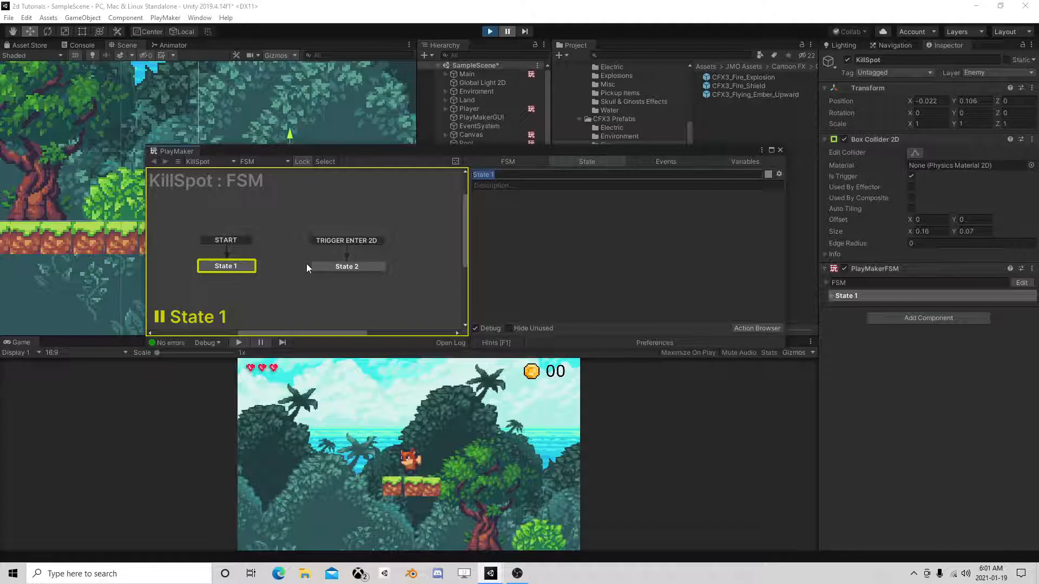
pyautogui.click(324, 266)
pyautogui.scroll(-1, 676, 259)
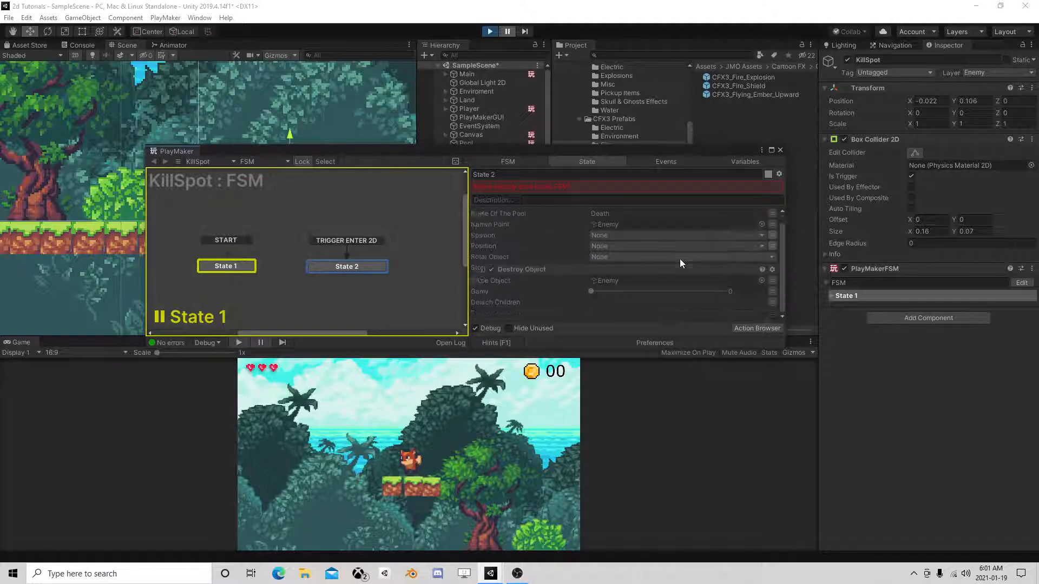
pyautogui.click(780, 151)
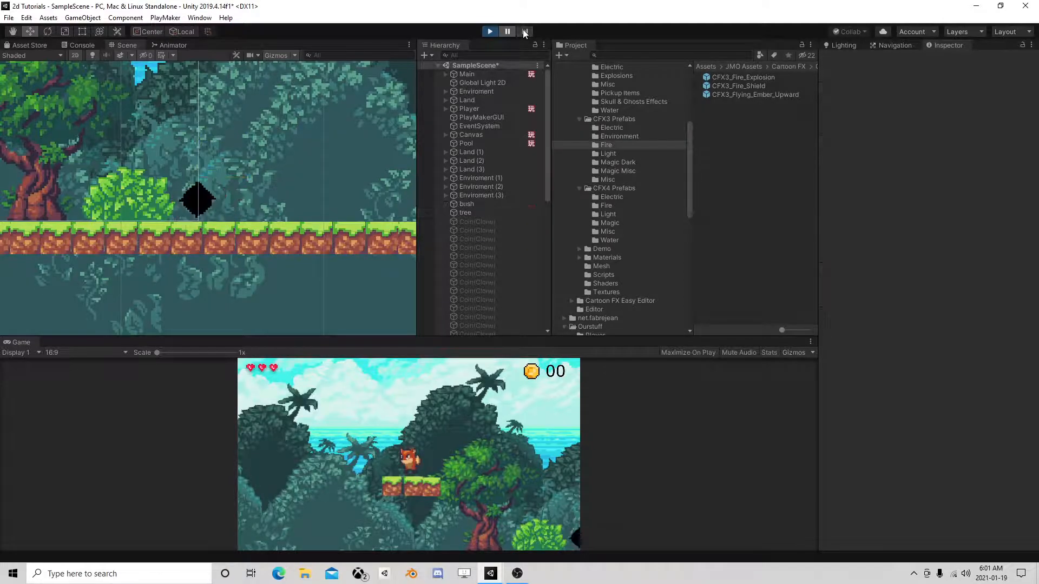
# - Exit play mode and remove the TRIGGER ENTER 2D global transition from State 2 of the KillSpot FSM
pyautogui.click(489, 32)
pyautogui.click(477, 108)
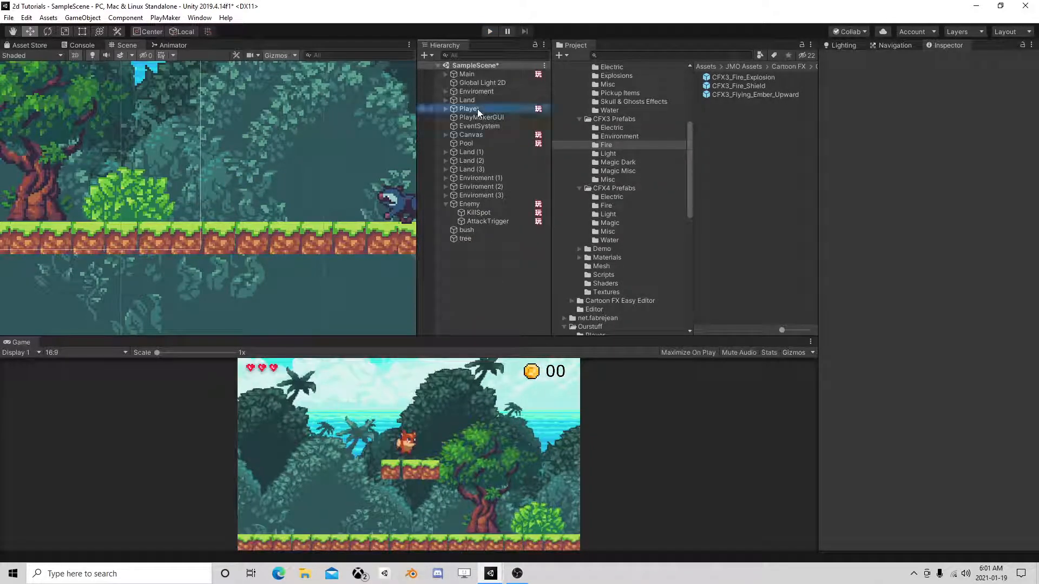
pyautogui.click(478, 212)
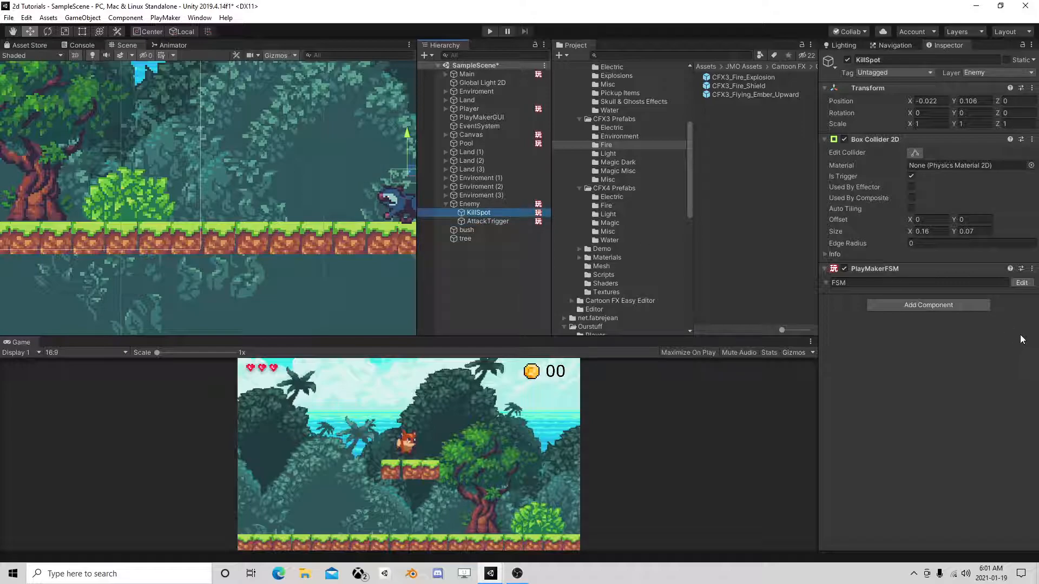
pyautogui.click(1021, 282)
pyautogui.click(360, 265)
pyautogui.rightClick(362, 239)
pyautogui.click(410, 290)
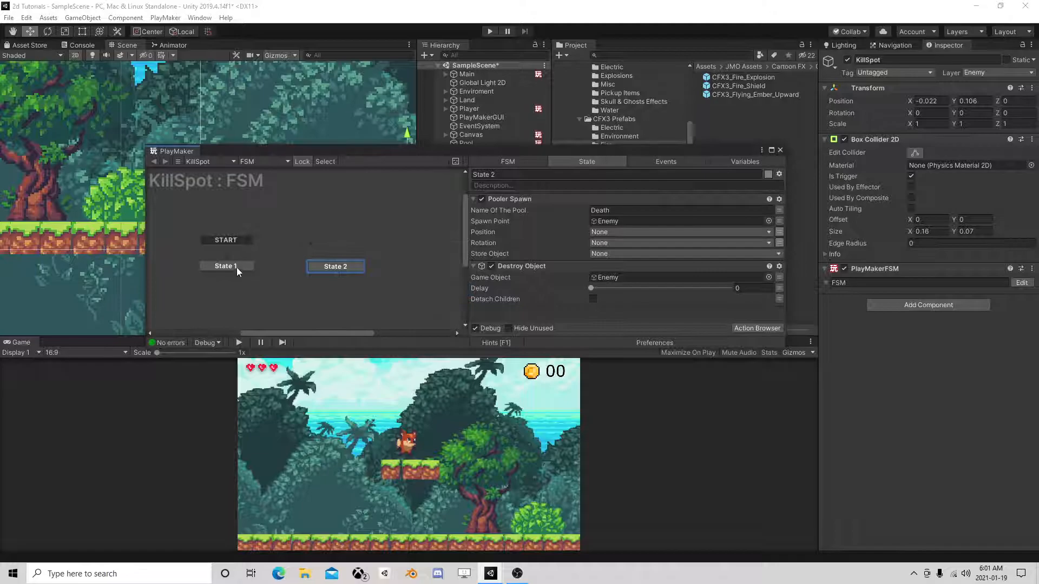
pyautogui.click(238, 265)
pyautogui.rightClick(239, 265)
pyautogui.moveTo(260, 275)
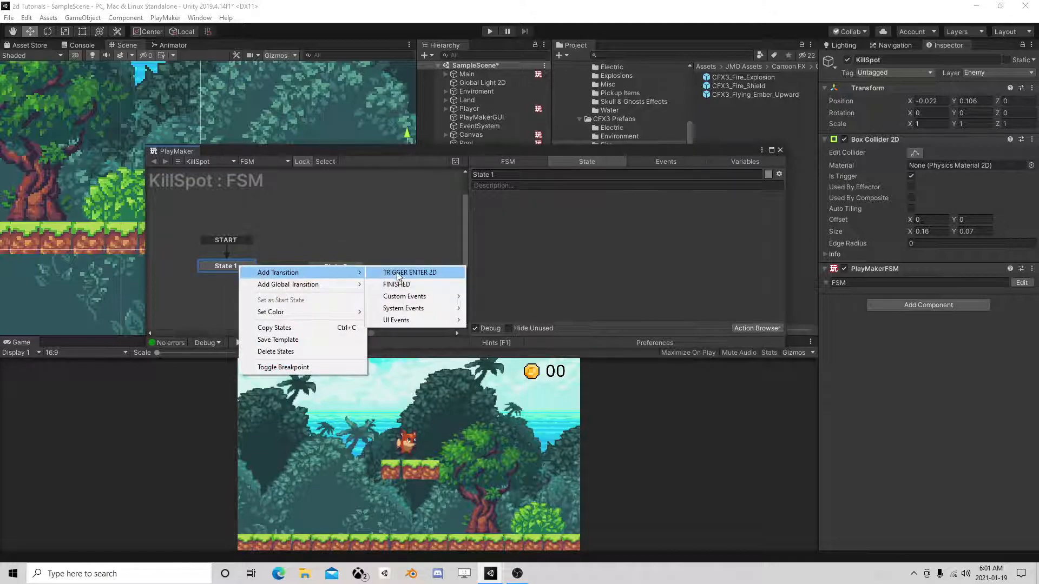
pyautogui.click(258, 254)
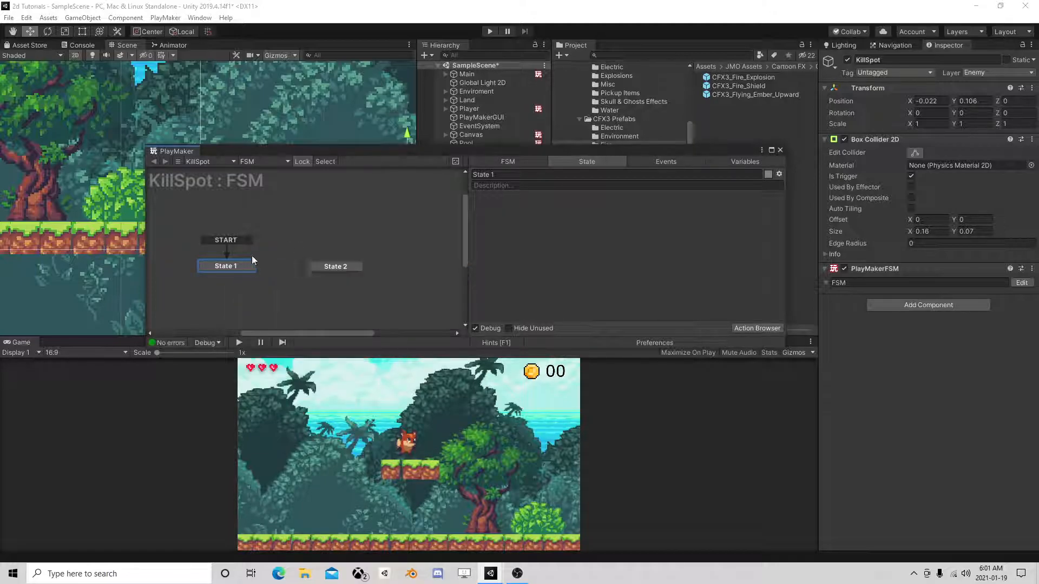
# - Add a Trigger2D Event action to KillSpot's State 1 and set its Collide Tag to Player
pyautogui.click(225, 266)
pyautogui.click(770, 328)
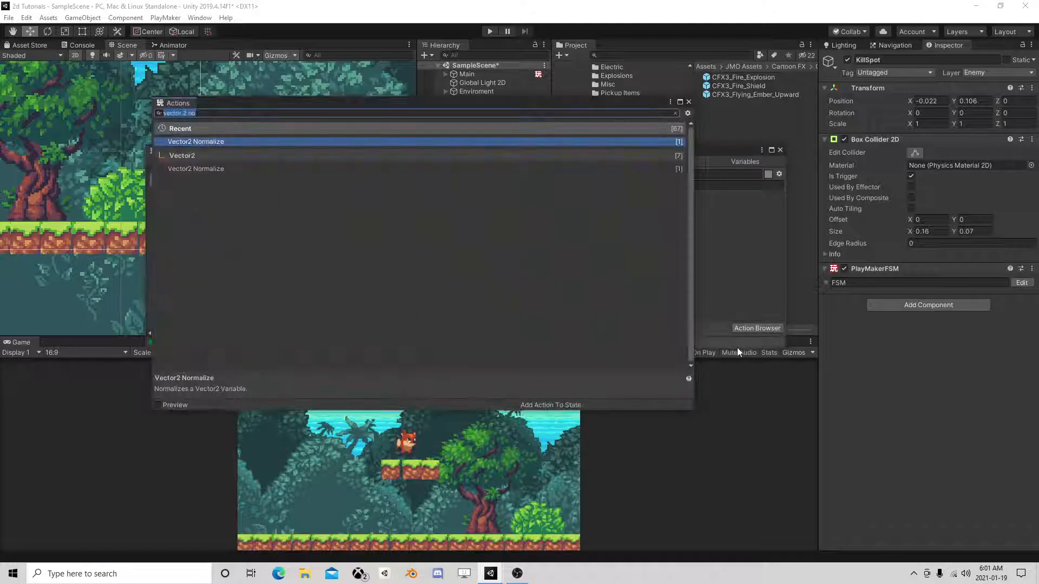
pyautogui.write('tri')
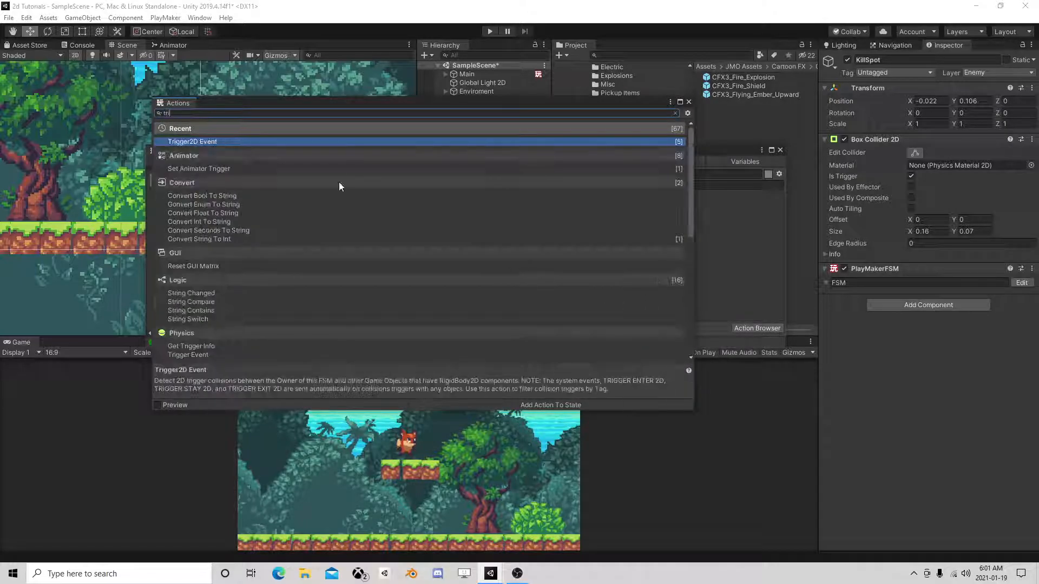
pyautogui.doubleClick(212, 145)
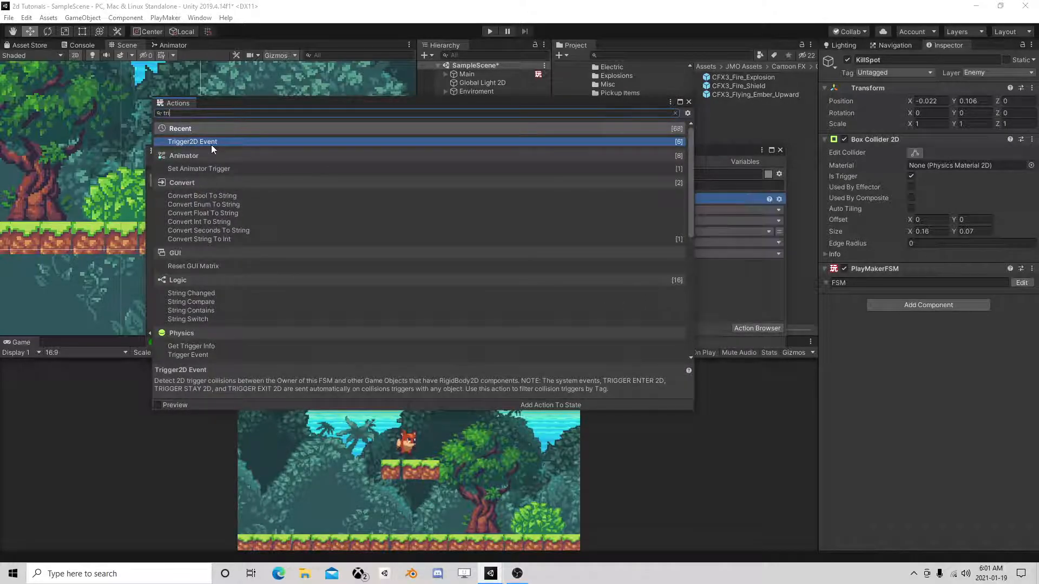
pyautogui.click(688, 102)
pyautogui.click(610, 231)
pyautogui.click(644, 309)
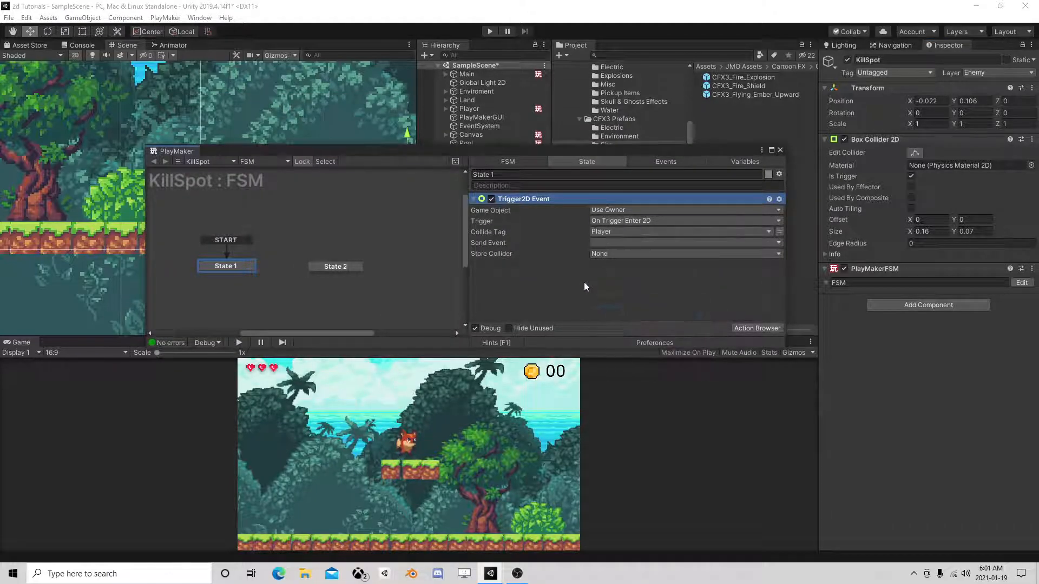
# - Create a new event named "got hit" as the Trigger2D Event's Send Event
pyautogui.click(670, 243)
pyautogui.click(625, 321)
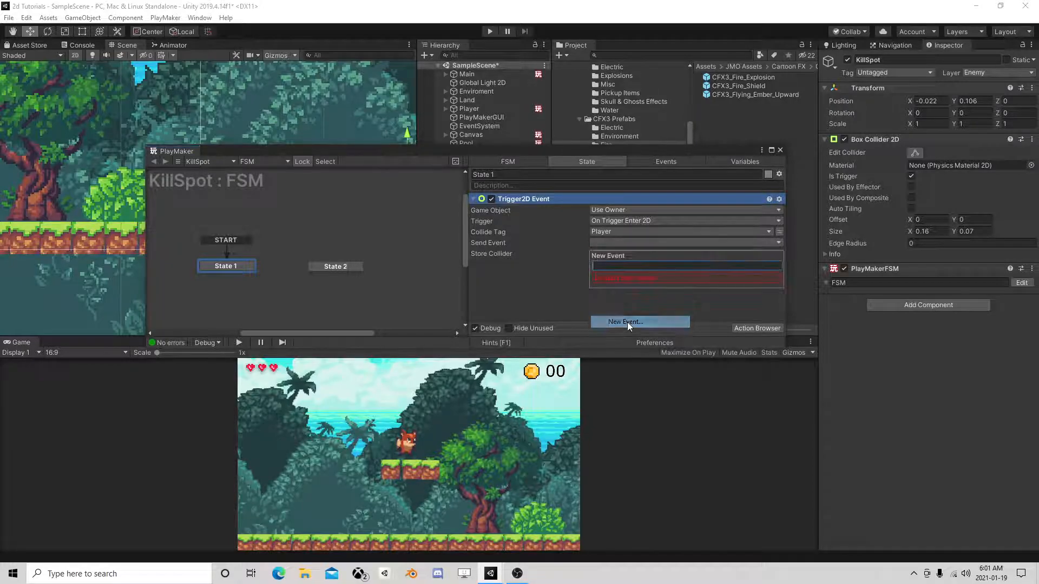
pyautogui.write('got hit')
pyautogui.press('Return')
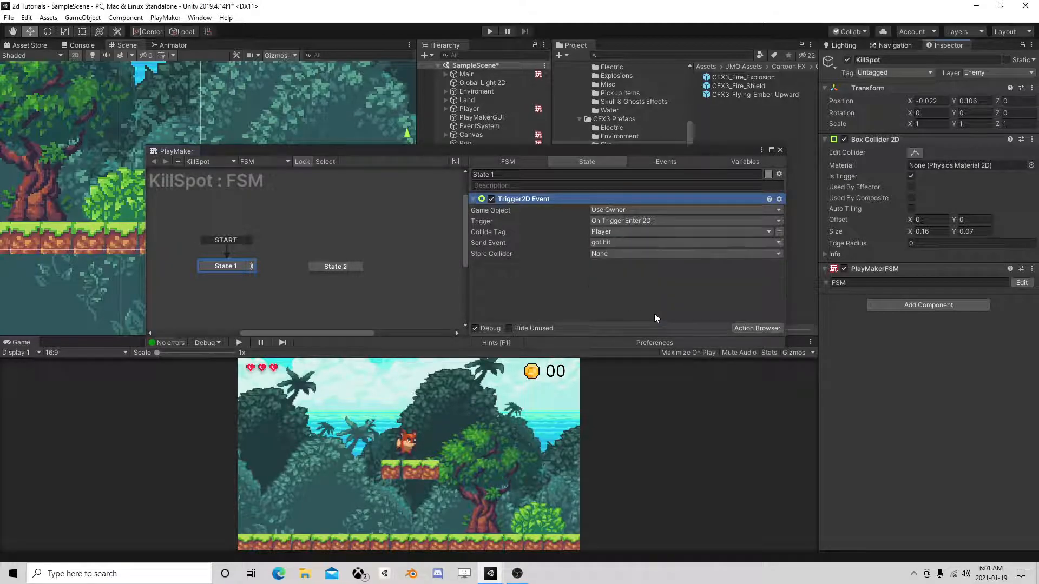
# - Add a "got hit" transition to State 1, link it to State 2, and close the FSM editor
pyautogui.rightClick(217, 263)
pyautogui.moveTo(260, 269)
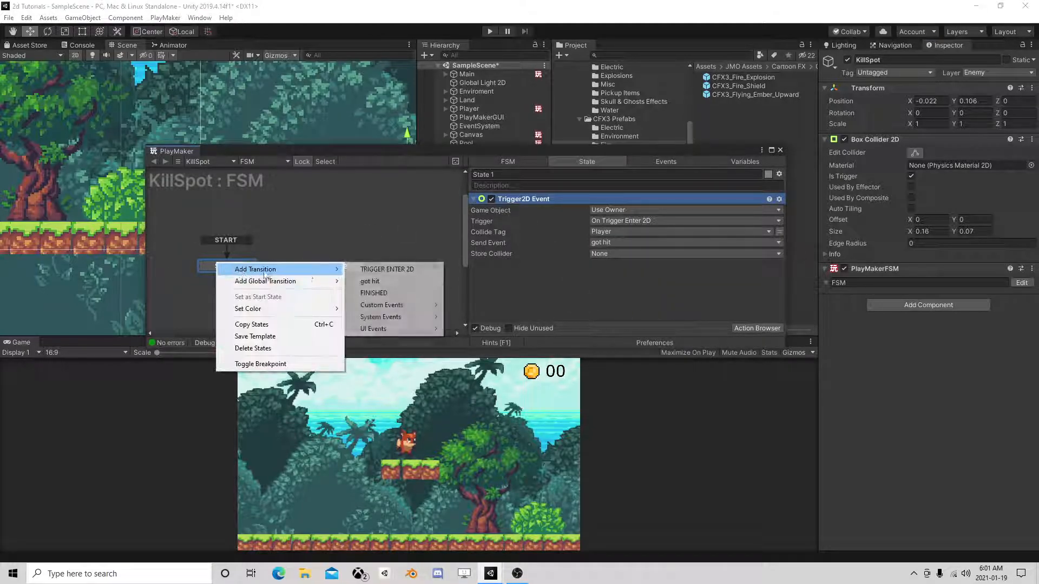
pyautogui.click(374, 285)
pyautogui.moveTo(248, 275); pyautogui.dragTo(326, 265)
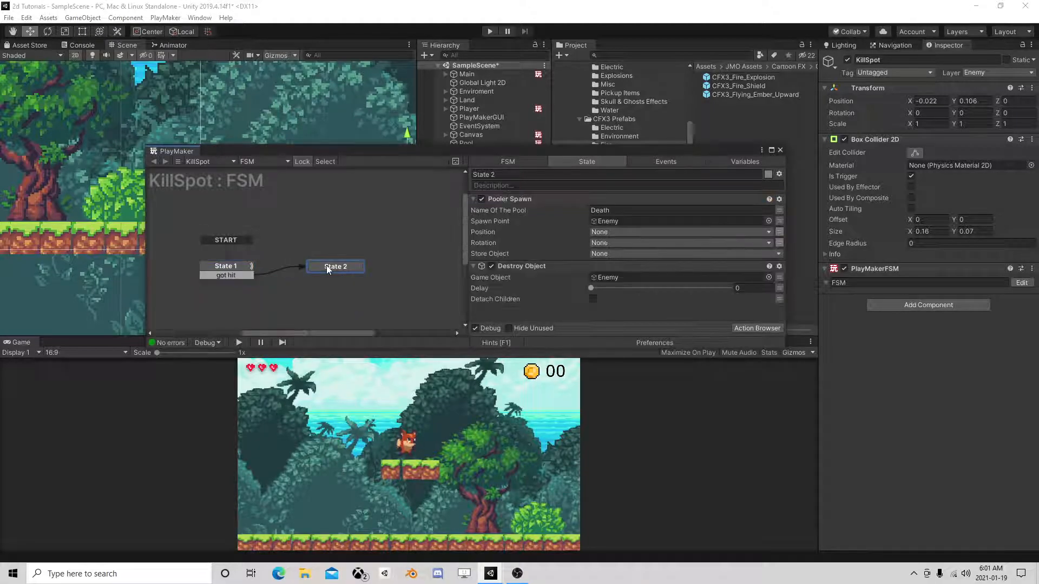
pyautogui.click(781, 150)
# - Play-test the scene and follow the enemy's movement along the ground in the Scene view
pyautogui.click(486, 33)
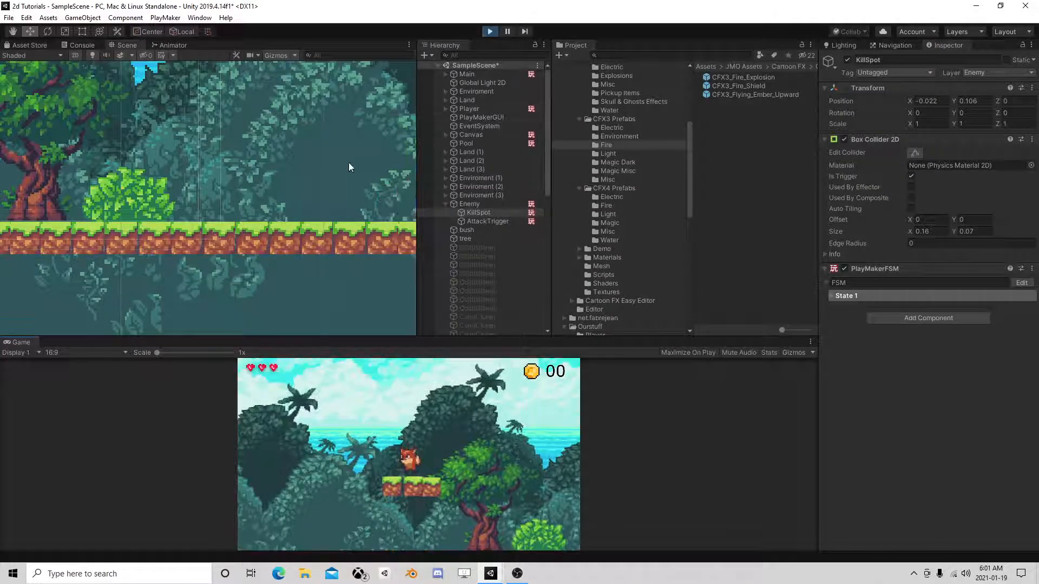
pyautogui.scroll(-10, 359, 154)
pyautogui.moveTo(381, 202); pyautogui.dragTo(107, 200, button='middle')
pyautogui.moveTo(249, 220); pyautogui.dragTo(210, 236, button='middle')
pyautogui.scroll(5, 220, 234)
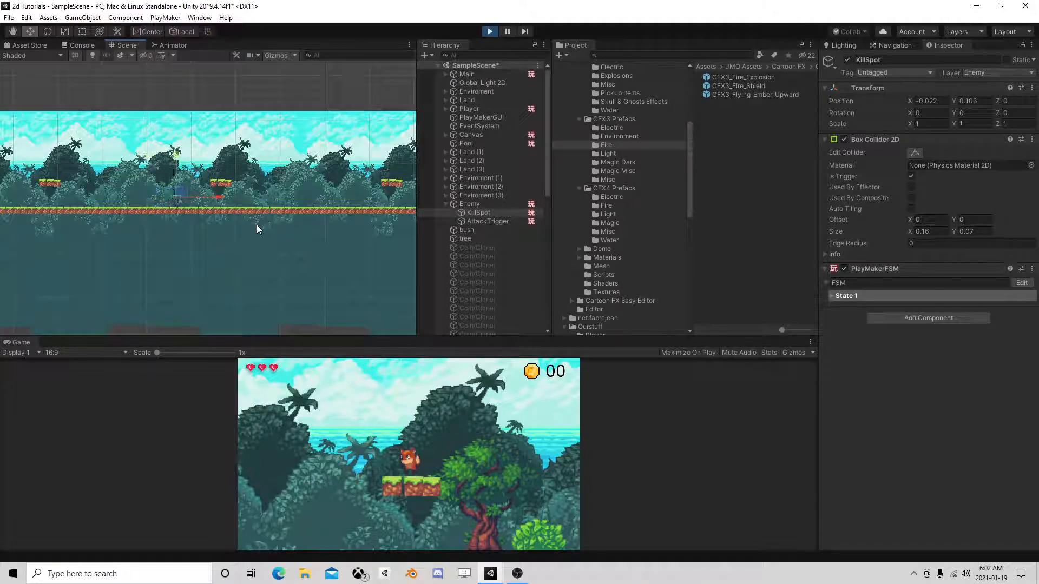
# - Enable Every Frame on the Float Compare action in State 2 of the enemy's Movement FSM, leaving play mode
pyautogui.click(479, 204)
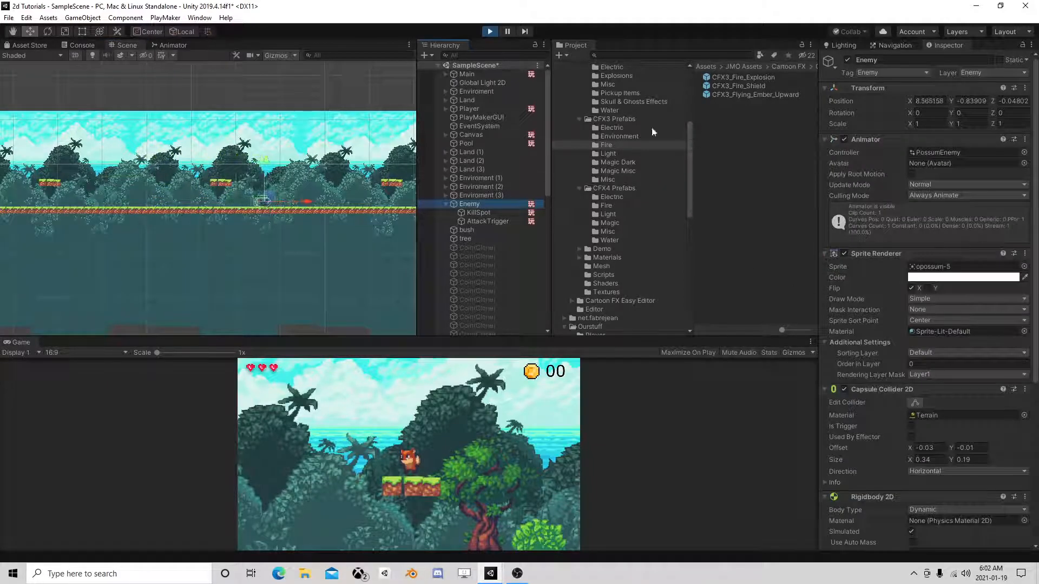
pyautogui.click(508, 31)
pyautogui.scroll(-5, 936, 413)
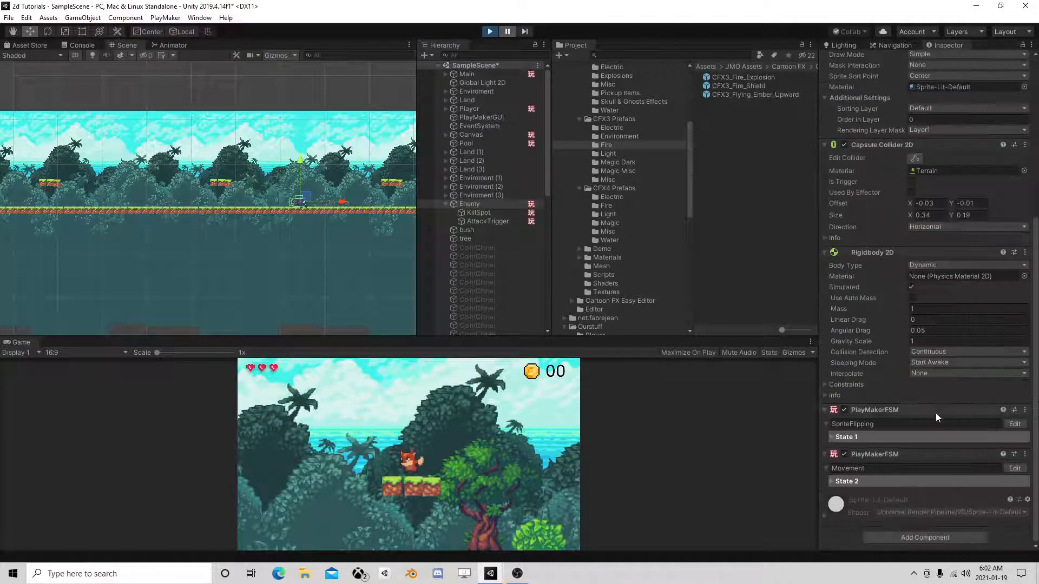
pyautogui.click(1014, 468)
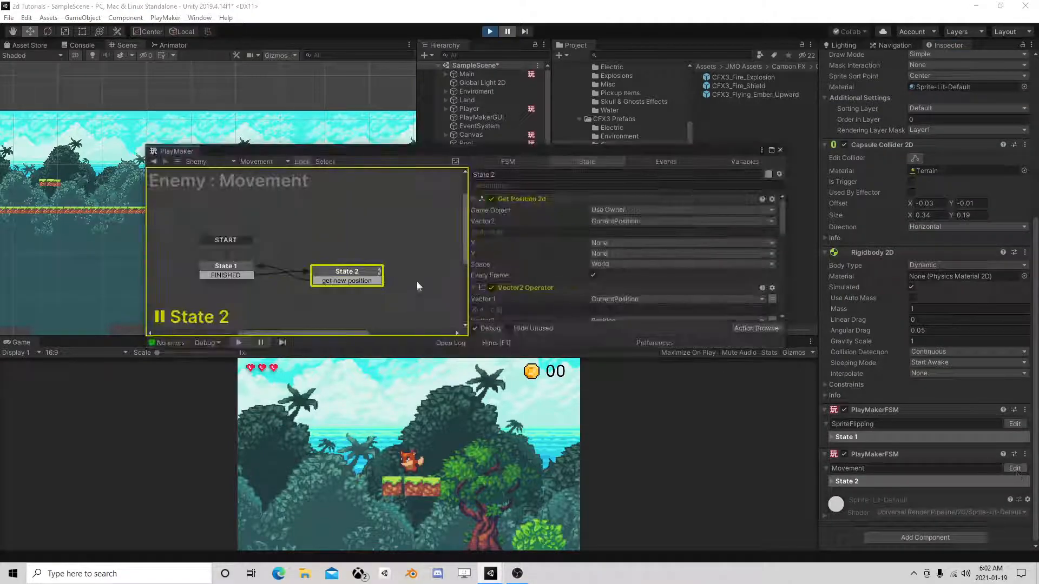
pyautogui.scroll(-3, 546, 278)
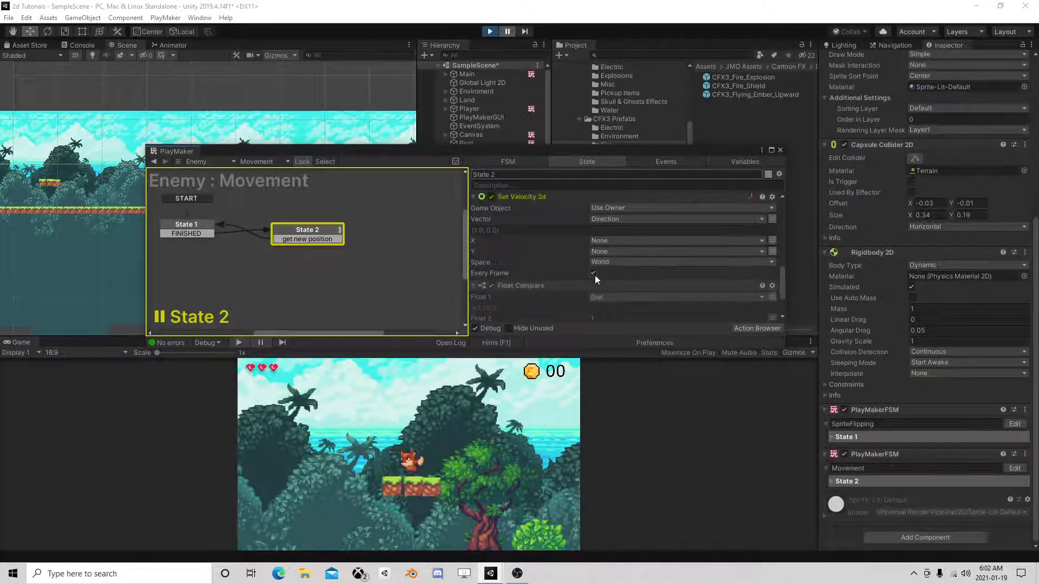
pyautogui.scroll(-3, 608, 280)
pyautogui.click(593, 301)
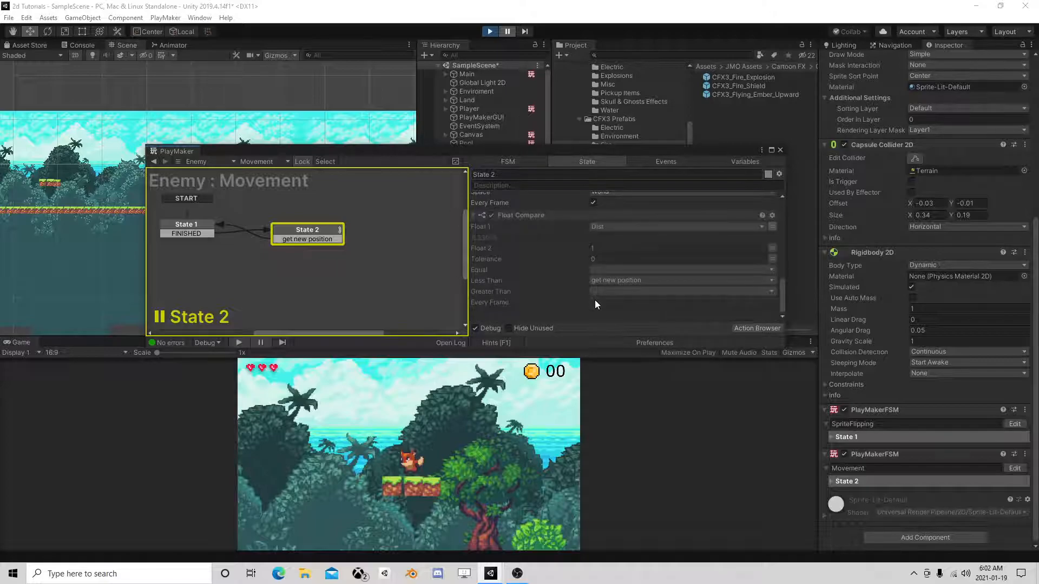
pyautogui.click(489, 32)
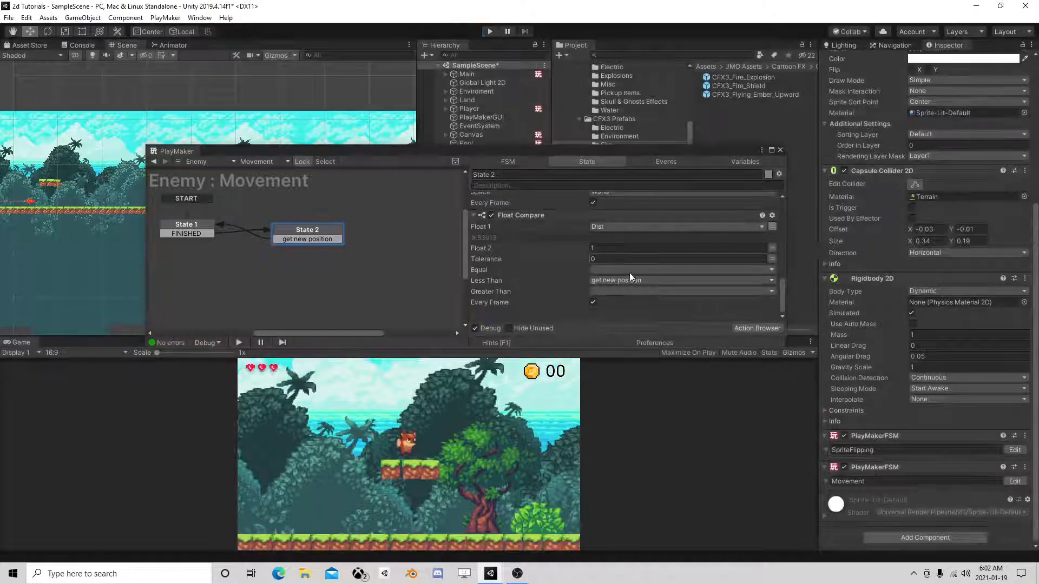
# - Play-test the scene with the Movement FSM moved clear of the enemy, then pause at State 2's Float Compare
pyautogui.click(486, 31)
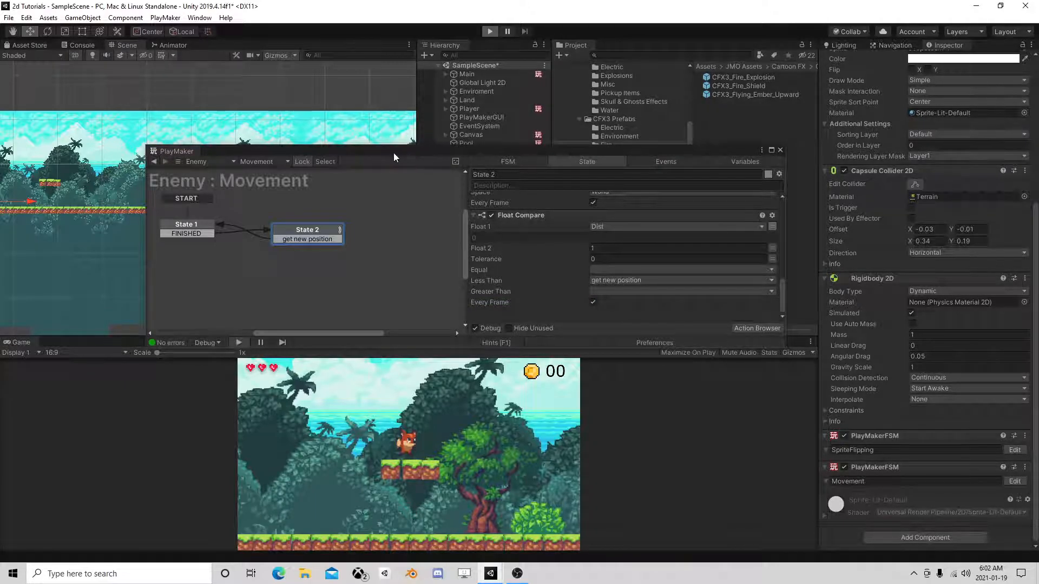
pyautogui.moveTo(393, 152); pyautogui.dragTo(538, 178)
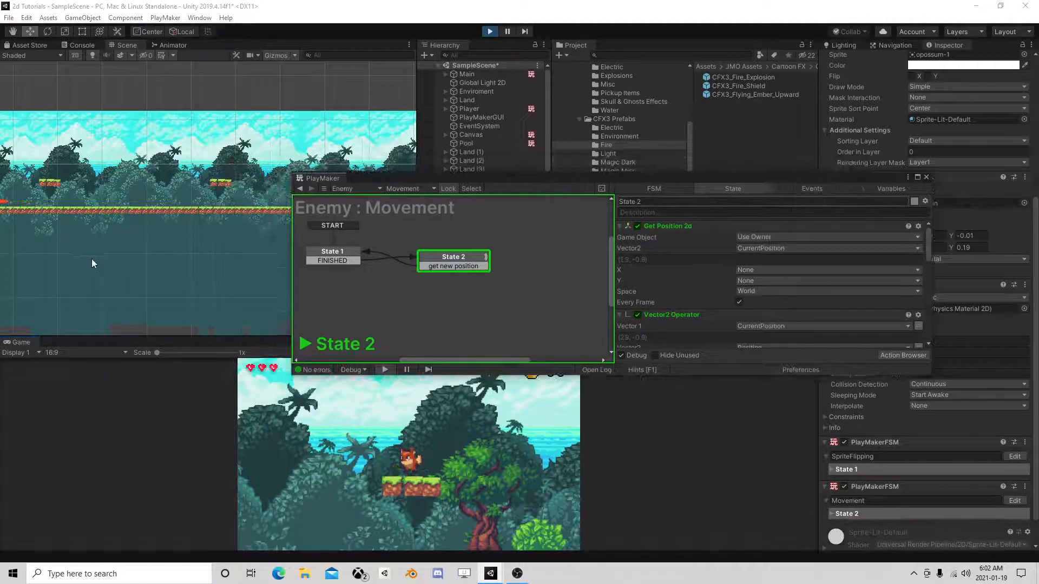
pyautogui.scroll(-5, 77, 210)
pyautogui.click(507, 31)
pyautogui.scroll(-5, 755, 284)
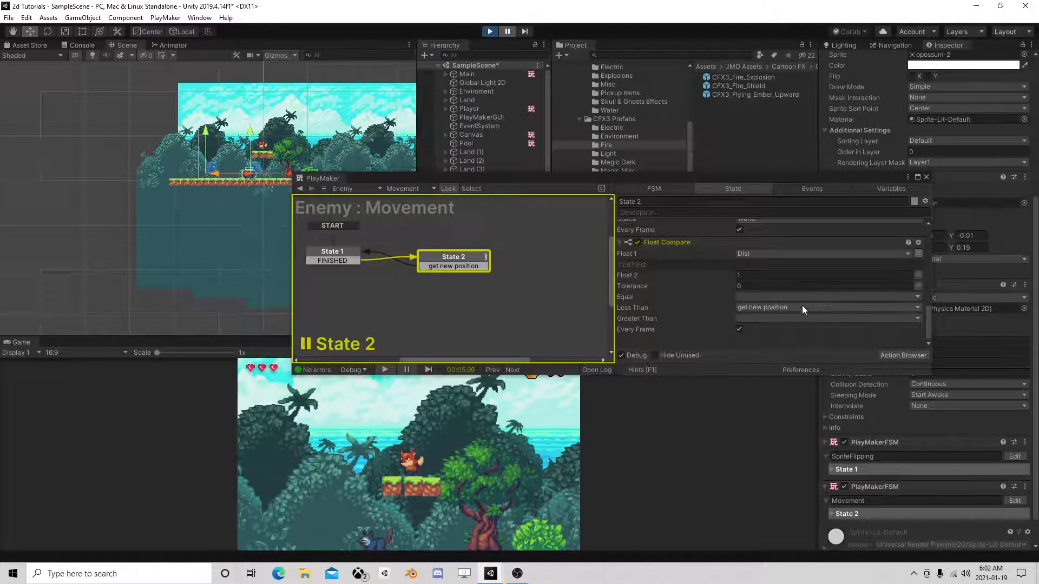
# - Advance the paused game frame by frame and examine the Dist and Direction values in State 2's actions
pyautogui.click(523, 33)
pyautogui.click(523, 33)
pyautogui.click(522, 33)
pyautogui.click(523, 31)
pyautogui.click(522, 32)
pyautogui.click(523, 31)
pyautogui.click(523, 31)
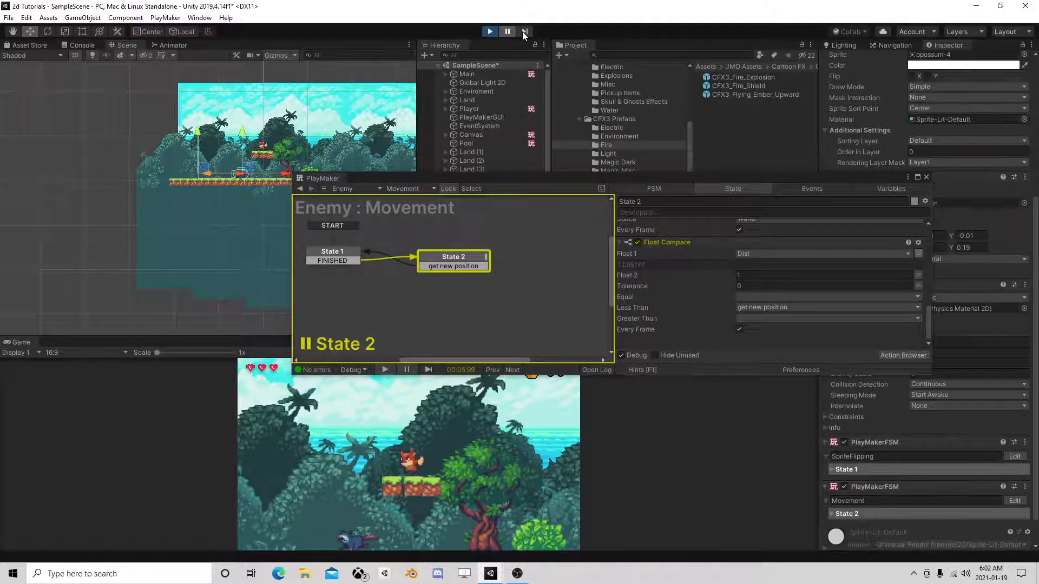
pyautogui.scroll(3, 725, 300)
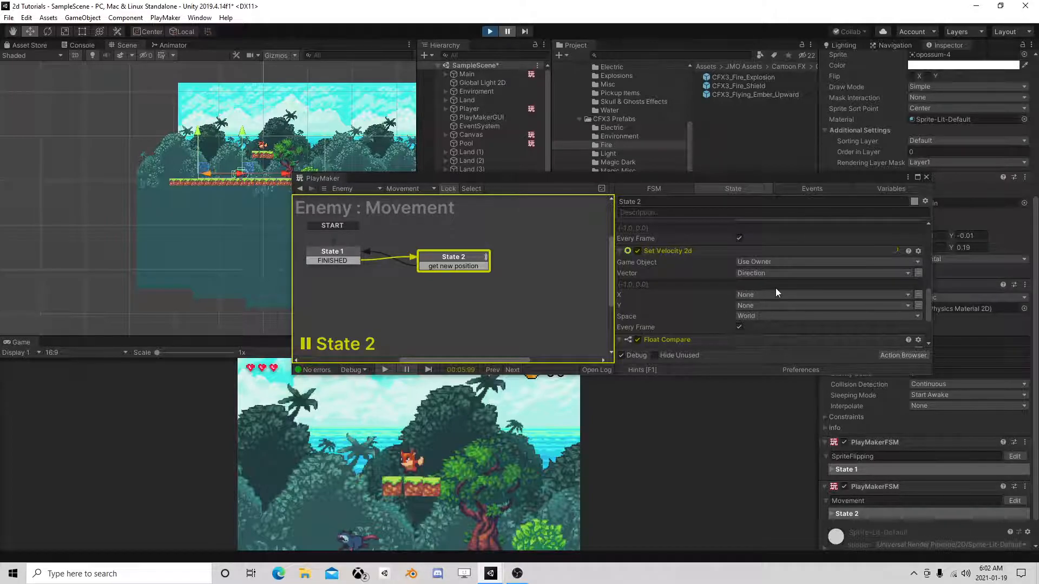
pyautogui.scroll(2, 774, 288)
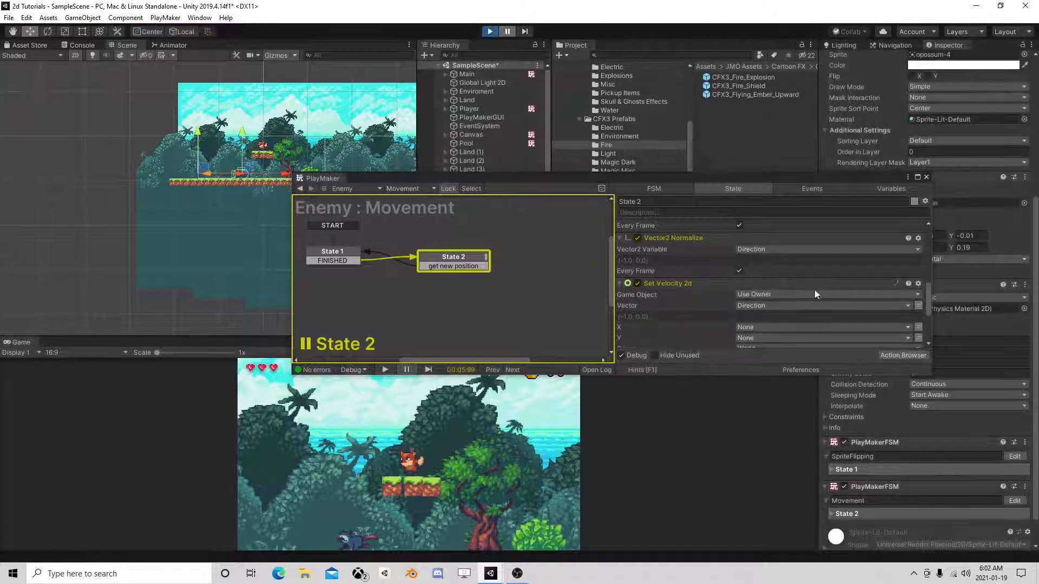
# - Leave play mode and set State 2's subtracting Vector2 Operator to use Position as Vector 1 and CurrentPosition as Vector2
pyautogui.hotkey('ctrl', 'p')
pyautogui.scroll(5, 765, 313)
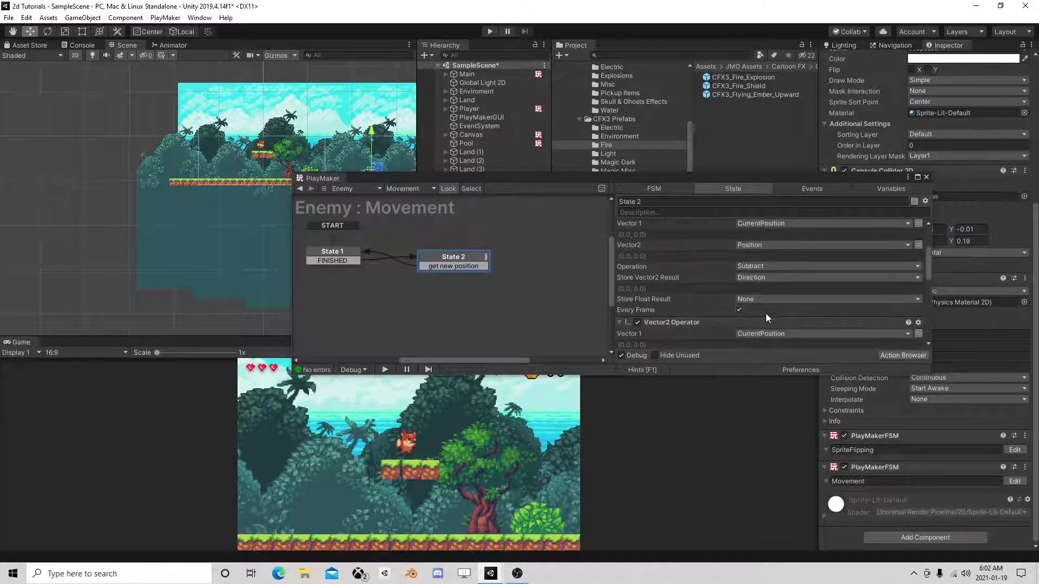
pyautogui.scroll(-3, 765, 313)
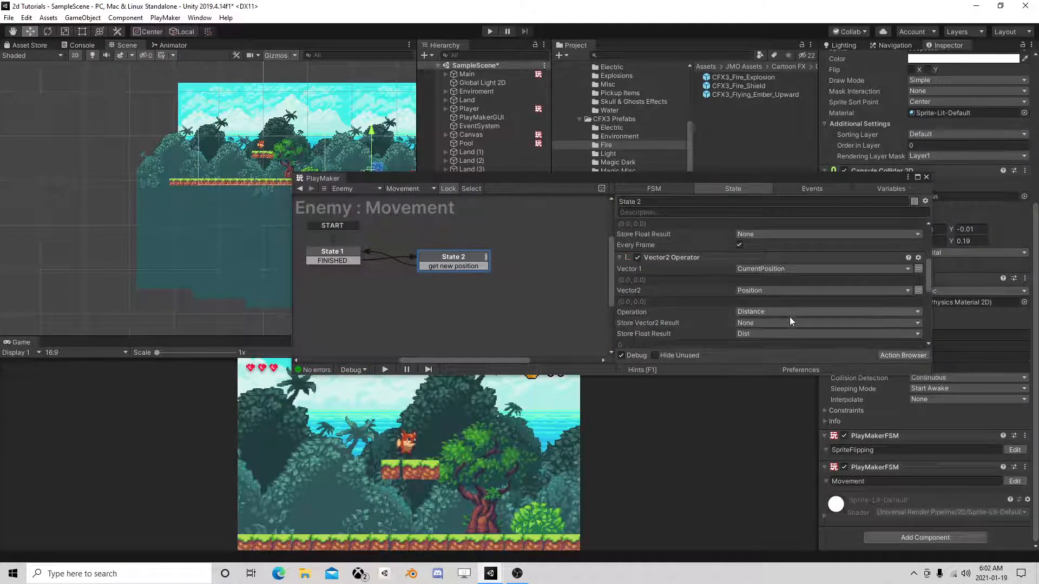
pyautogui.scroll(3, 773, 307)
pyautogui.scroll(-3, 774, 306)
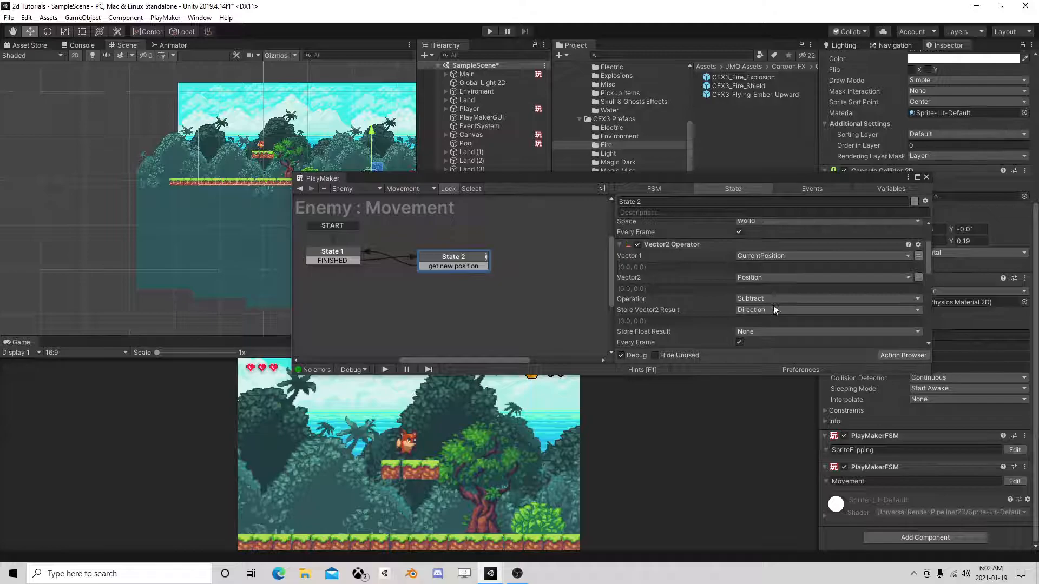
pyautogui.click(758, 256)
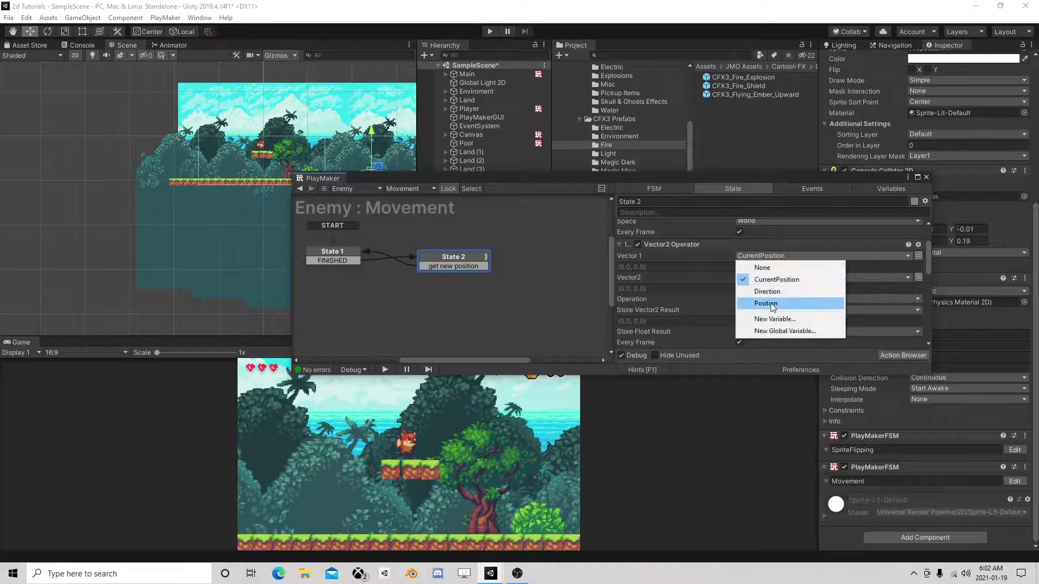
pyautogui.click(765, 303)
pyautogui.click(770, 277)
pyautogui.click(779, 301)
# - Play-test the scene, pause and advance frame by frame to examine Dist in State 2's Float Compare, then stop the game
pyautogui.click(490, 32)
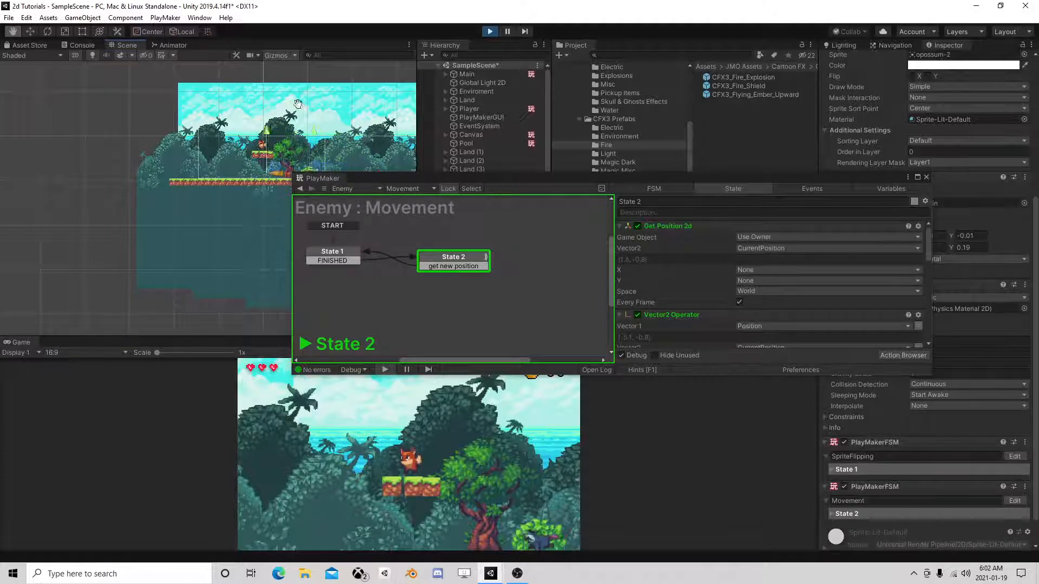
pyautogui.click(507, 31)
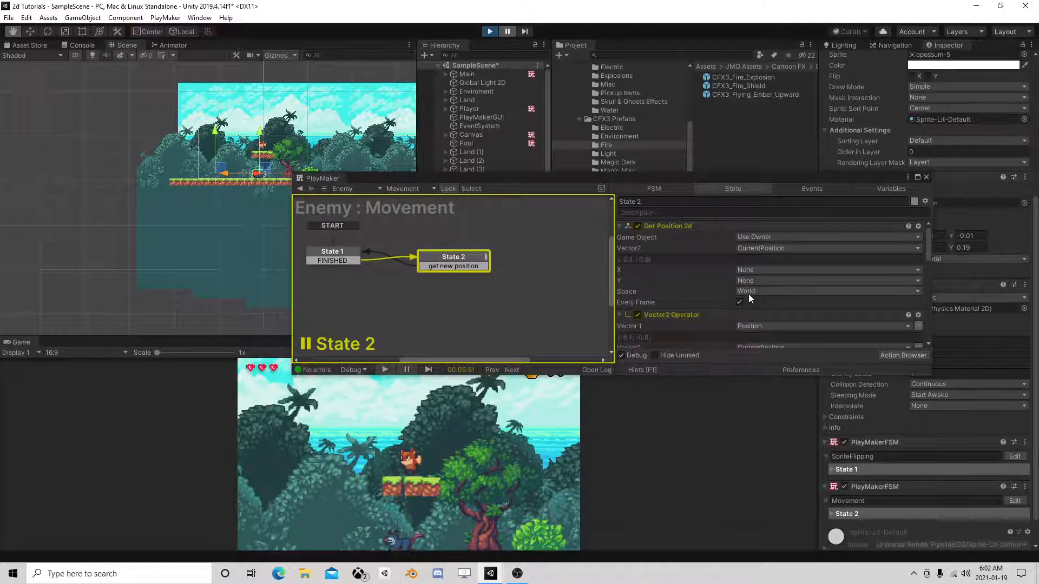
pyautogui.scroll(-5, 749, 294)
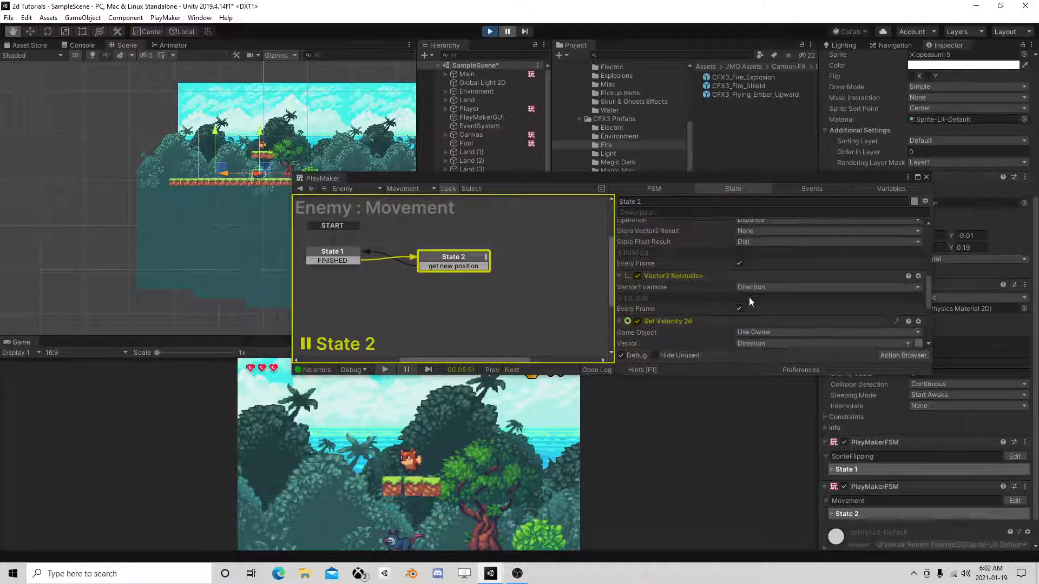
pyautogui.click(525, 32)
pyautogui.click(525, 31)
pyautogui.click(526, 31)
pyautogui.click(525, 30)
pyautogui.click(526, 31)
pyautogui.click(526, 31)
pyautogui.click(526, 31)
pyautogui.click(526, 31)
pyautogui.click(525, 31)
pyautogui.click(523, 32)
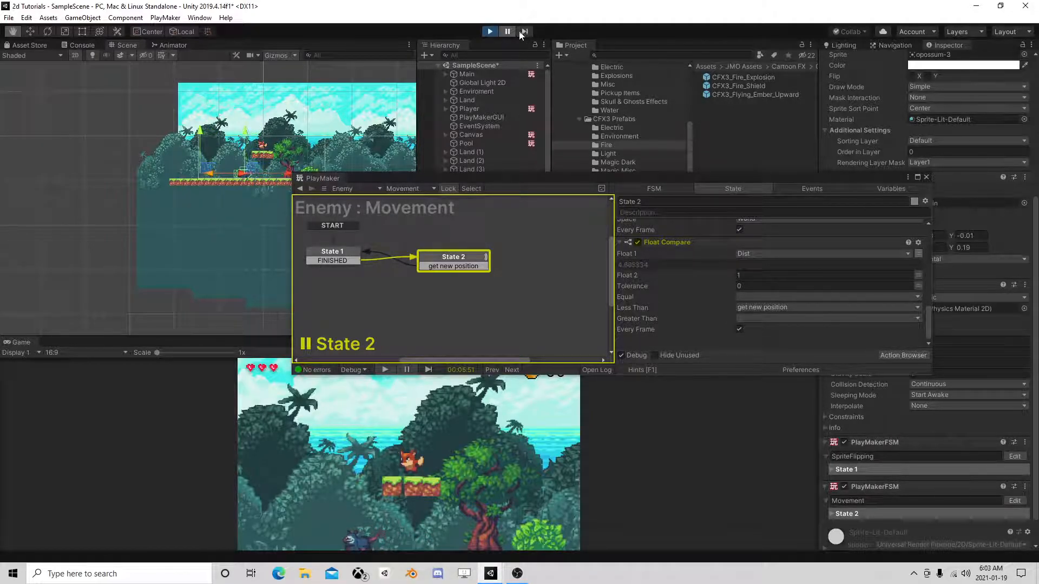
pyautogui.click(508, 31)
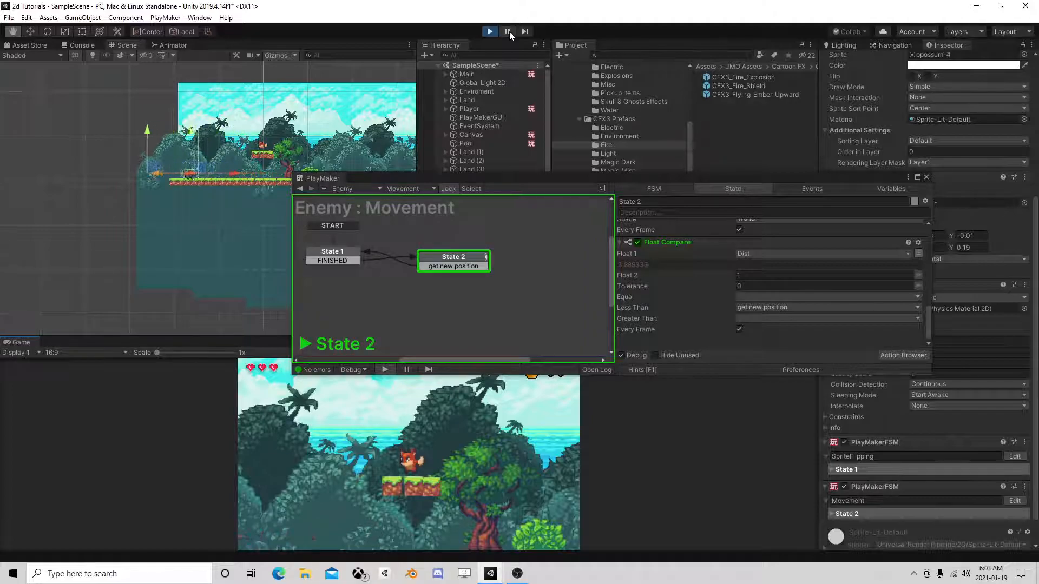
pyautogui.click(508, 31)
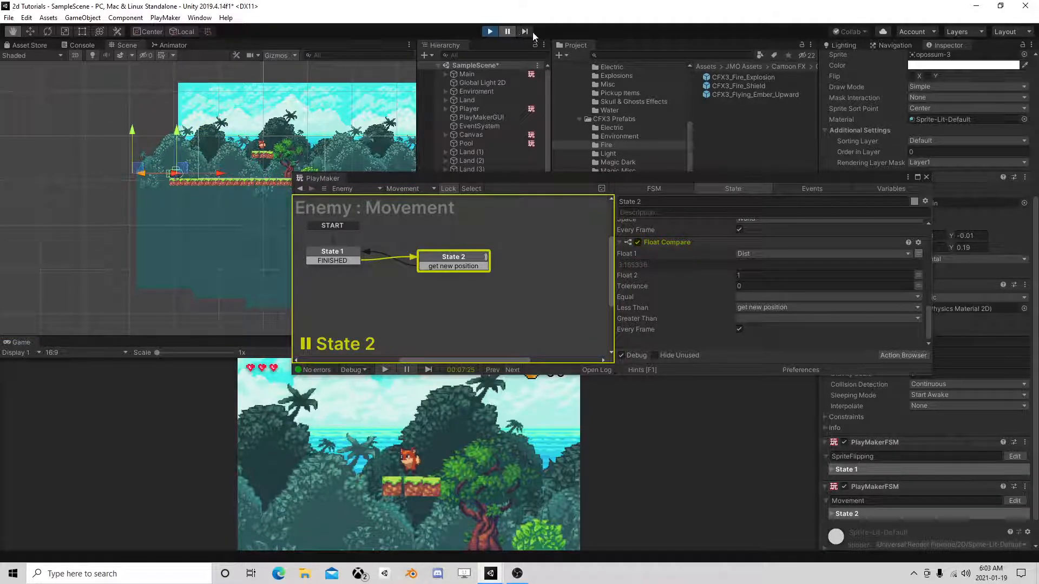
pyautogui.click(489, 31)
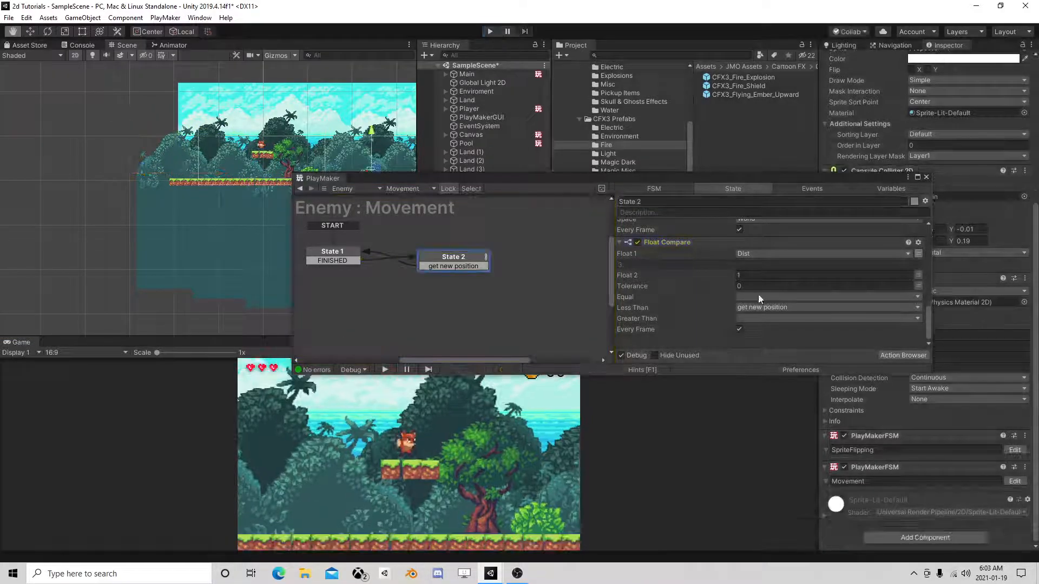
# - Set the Random Float range in State 1 of the Movement FSM to Min -5 and Max 5
pyautogui.scroll(5, 752, 290)
pyautogui.scroll(-3, 773, 281)
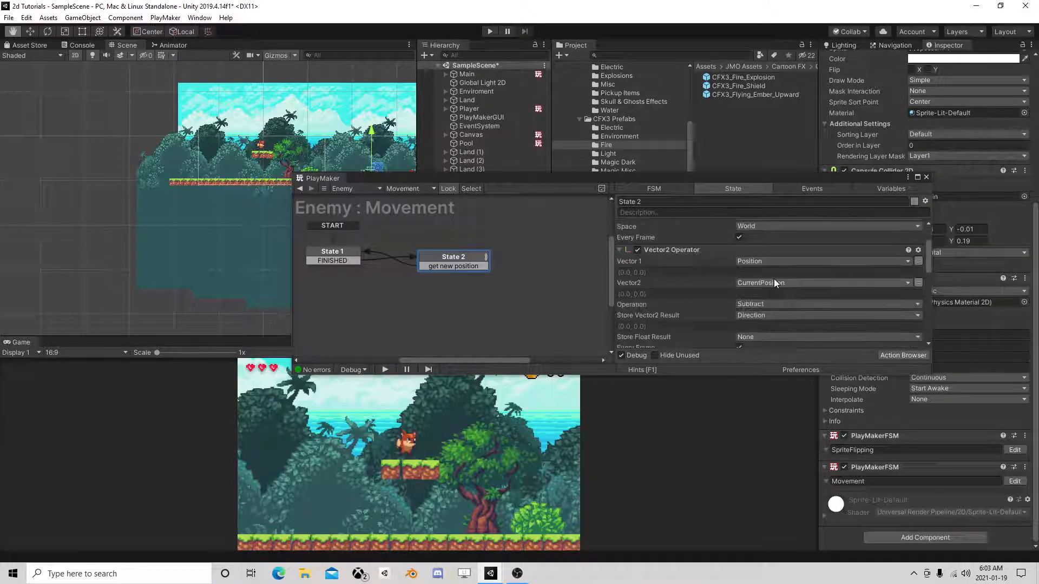
pyautogui.click(323, 253)
pyautogui.scroll(-2, 753, 287)
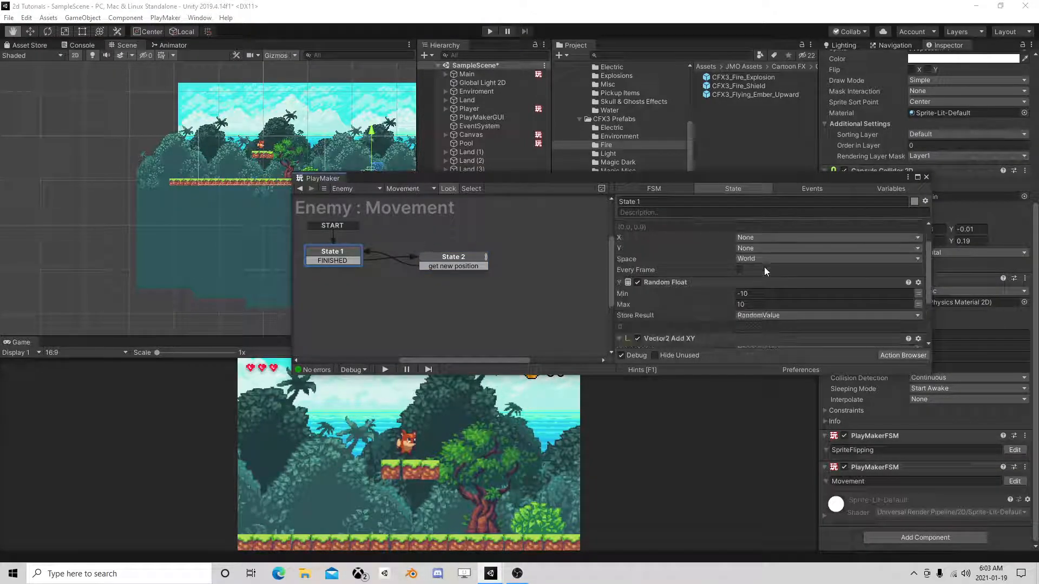
pyautogui.click(745, 294)
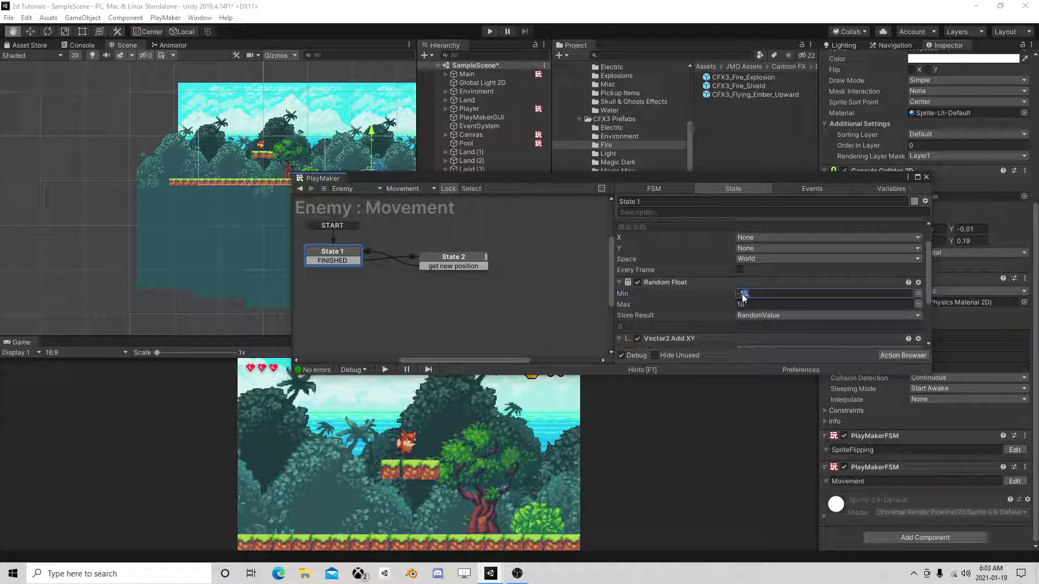
pyautogui.write('-5')
pyautogui.click(753, 306)
pyautogui.write('5')
# - Set Float 2 of State 2's Float Compare action to 0.5
pyautogui.click(459, 264)
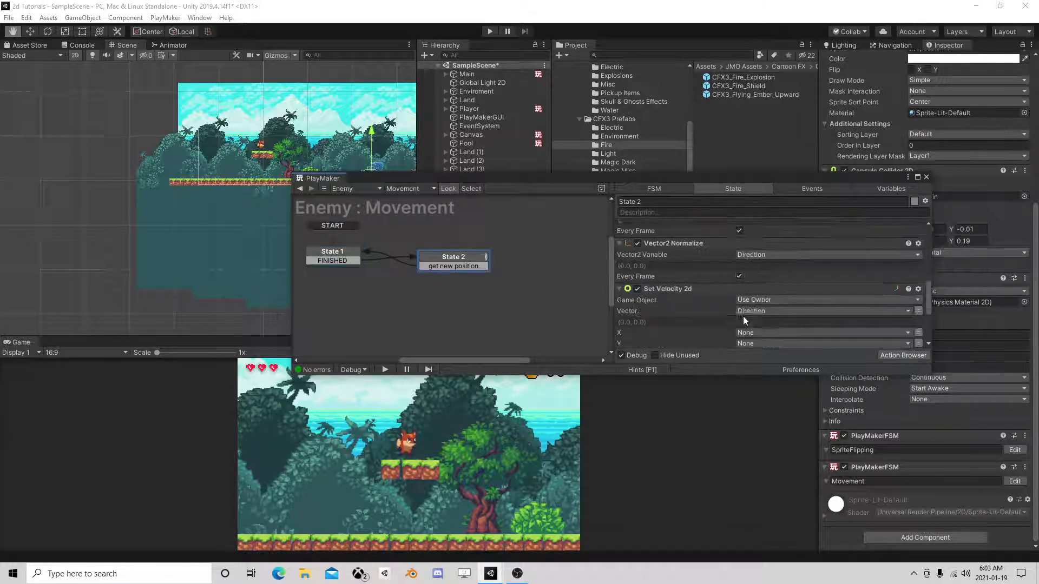
pyautogui.scroll(-2, 790, 330)
pyautogui.click(721, 275)
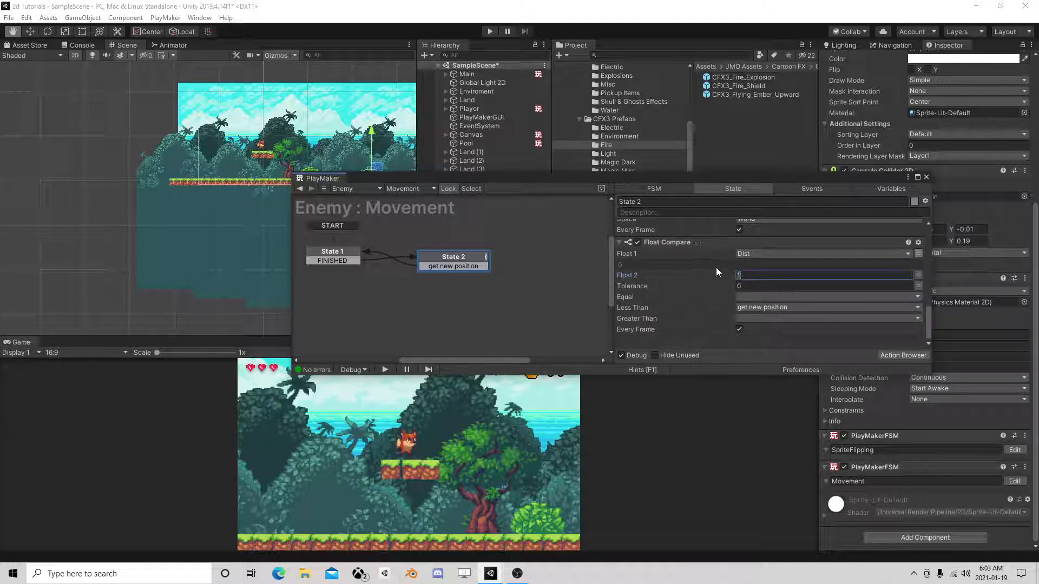
# - Play-test the scene, pause at State 2's Float Compare, and move the PlayMaker window clear of the enemy in the Scene view
pyautogui.click(491, 32)
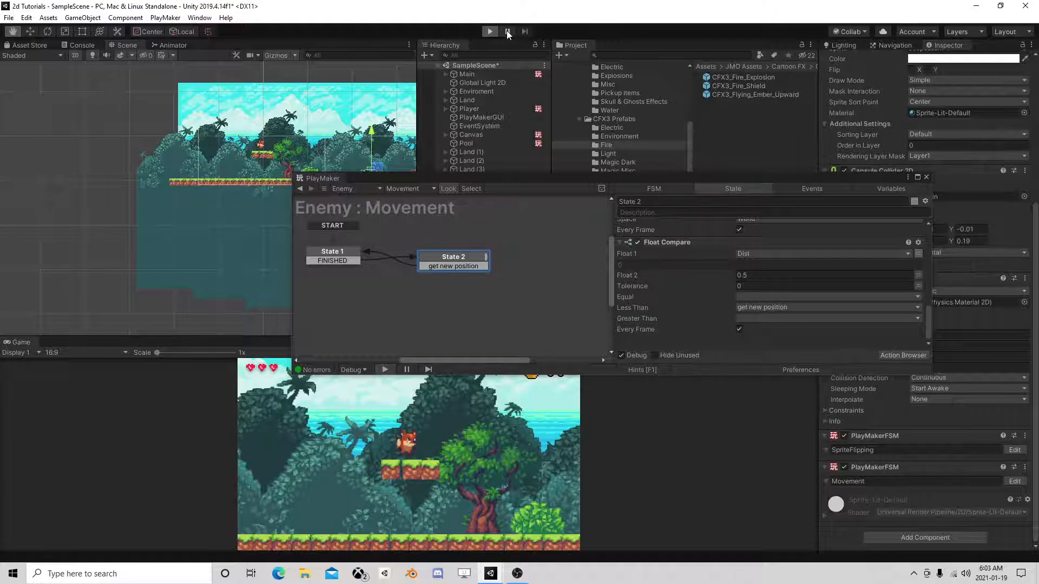
pyautogui.click(507, 31)
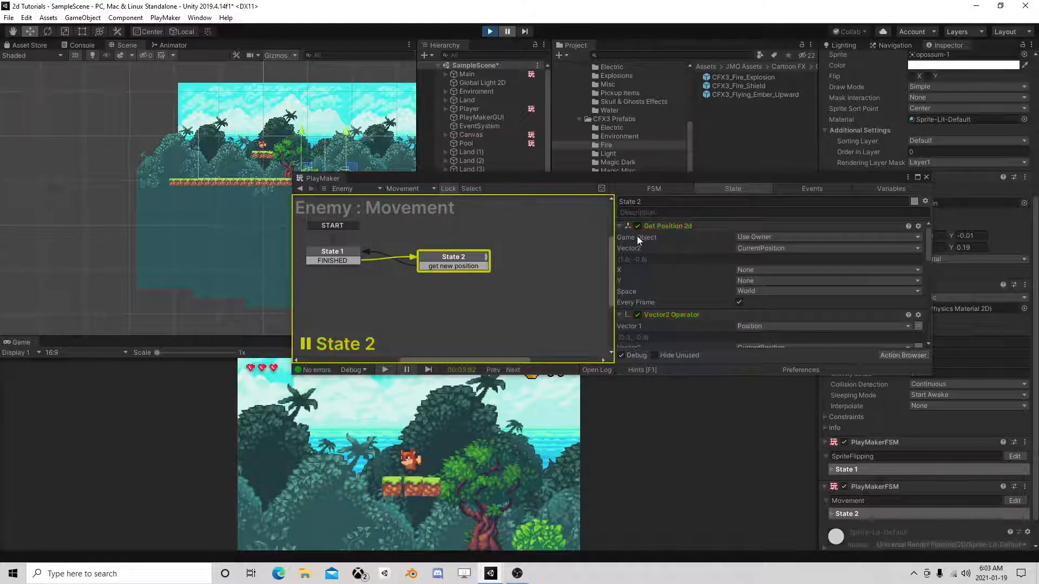
pyautogui.scroll(-8, 755, 303)
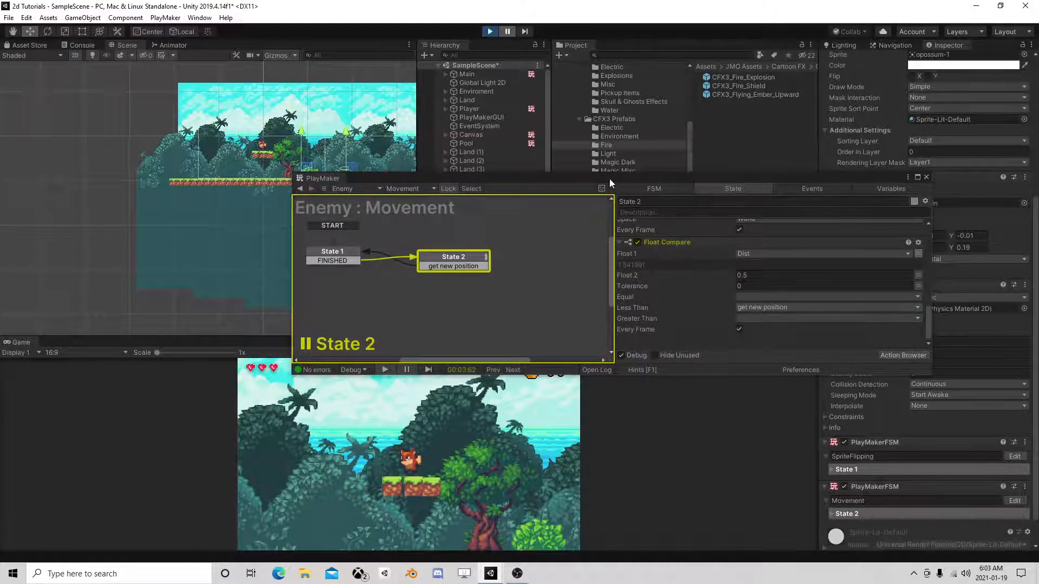
pyautogui.moveTo(595, 177); pyautogui.dragTo(331, 233)
pyautogui.scroll(5, 333, 206)
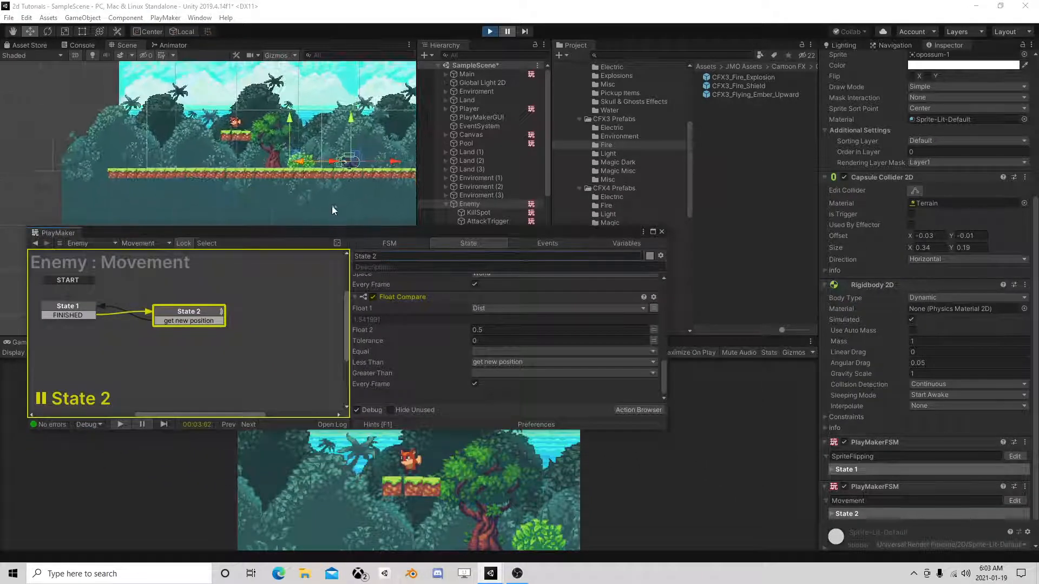
# - Resume the game, follow the enemy's back-and-forth movement against the Dist value, and leave play mode
pyautogui.click(507, 32)
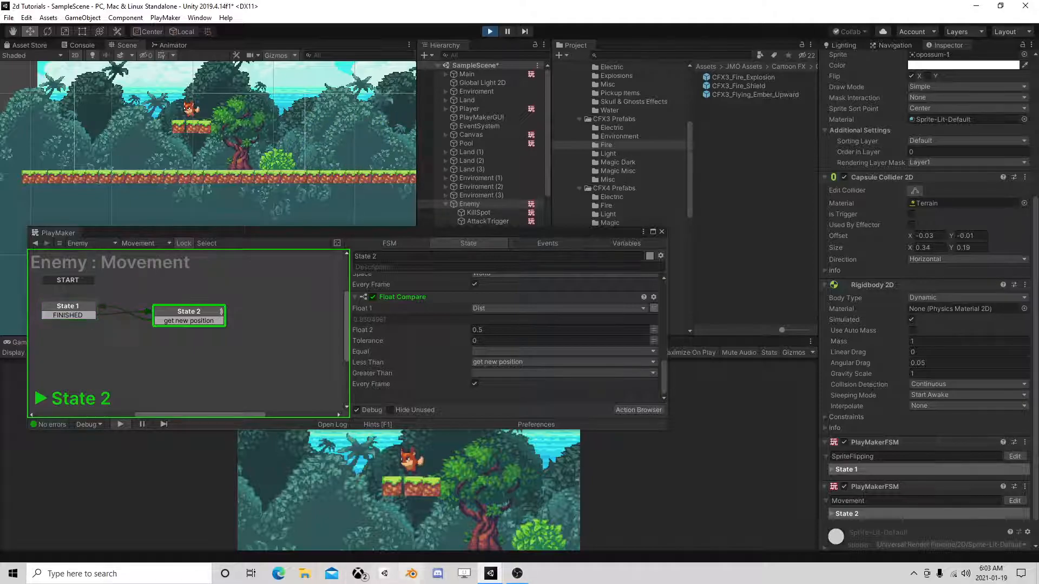
pyautogui.moveTo(326, 187); pyautogui.dragTo(168, 177, button='middle')
pyautogui.scroll(-3, 232, 179)
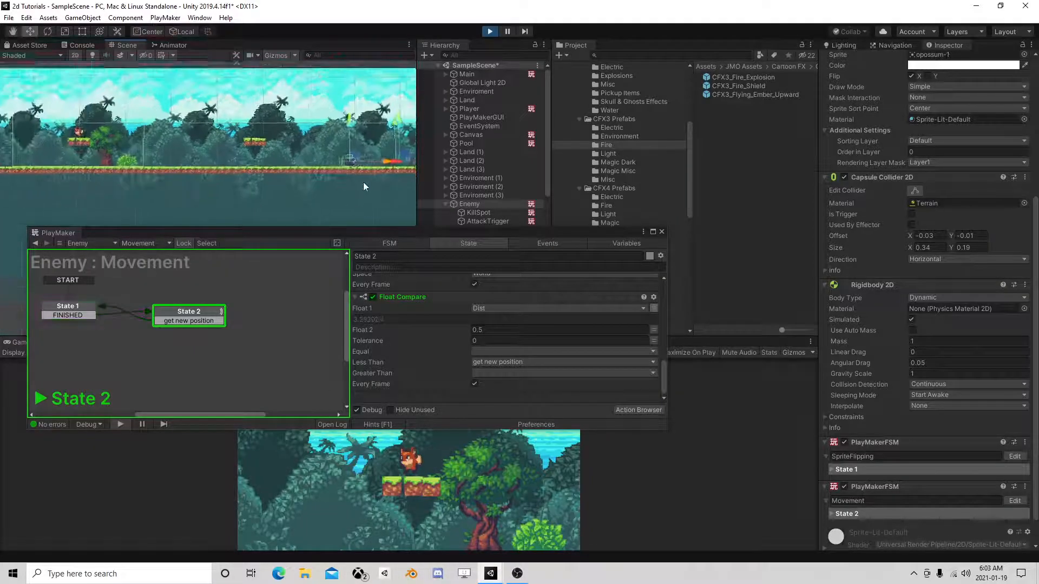
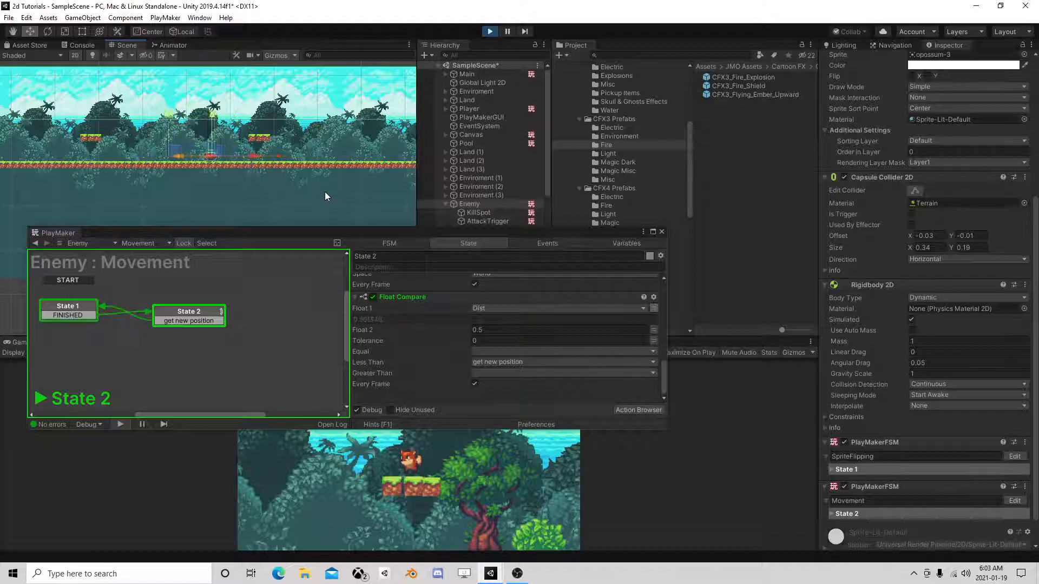
pyautogui.scroll(3, 299, 180)
pyautogui.scroll(5, 306, 178)
pyautogui.moveTo(299, 180); pyautogui.dragTo(125, 165, button='middle')
pyautogui.scroll(-3, 326, 166)
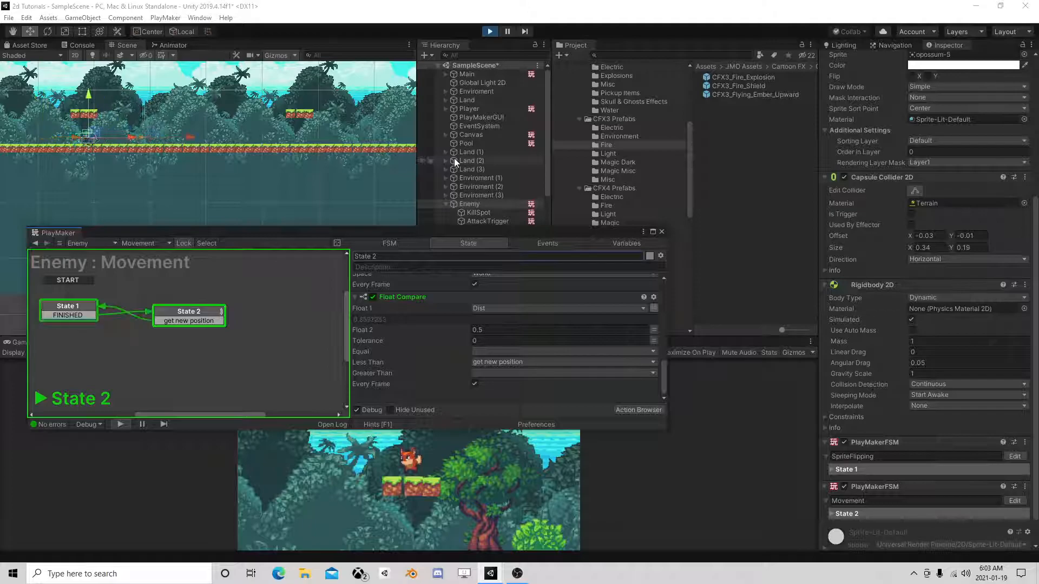
pyautogui.moveTo(69, 173); pyautogui.dragTo(158, 190, button='middle')
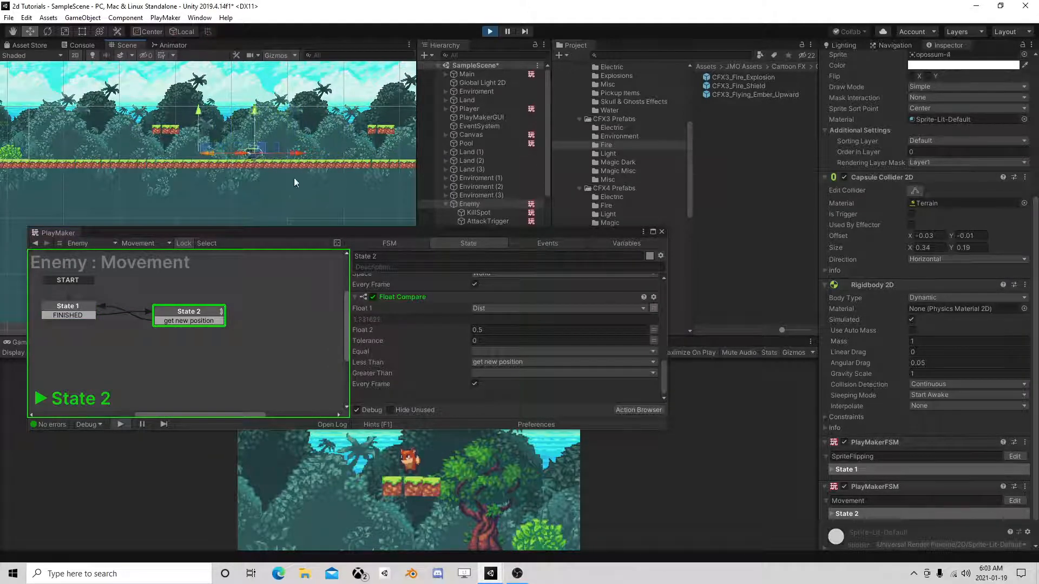
pyautogui.press('f')
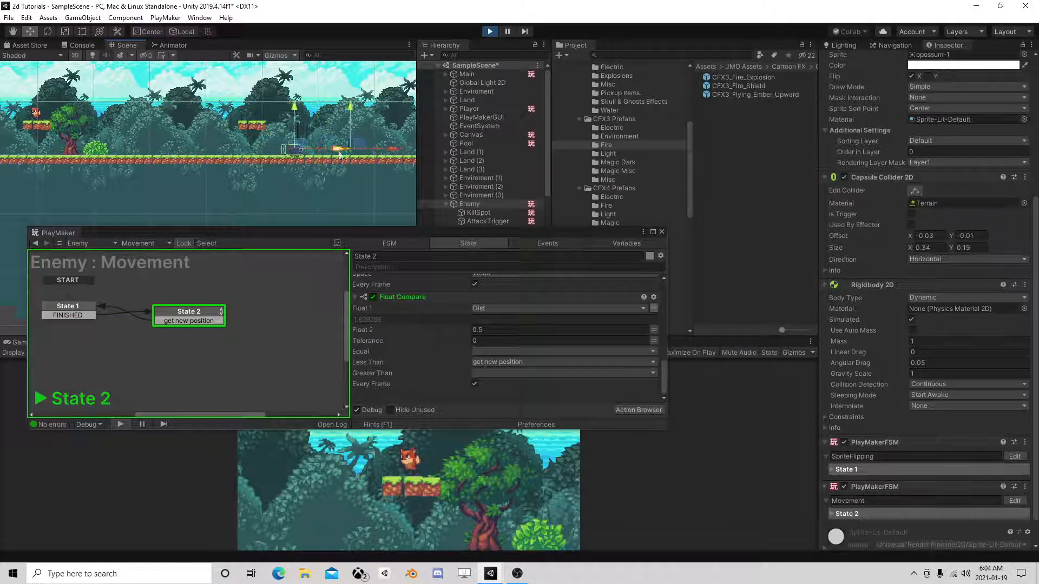
pyautogui.click(489, 33)
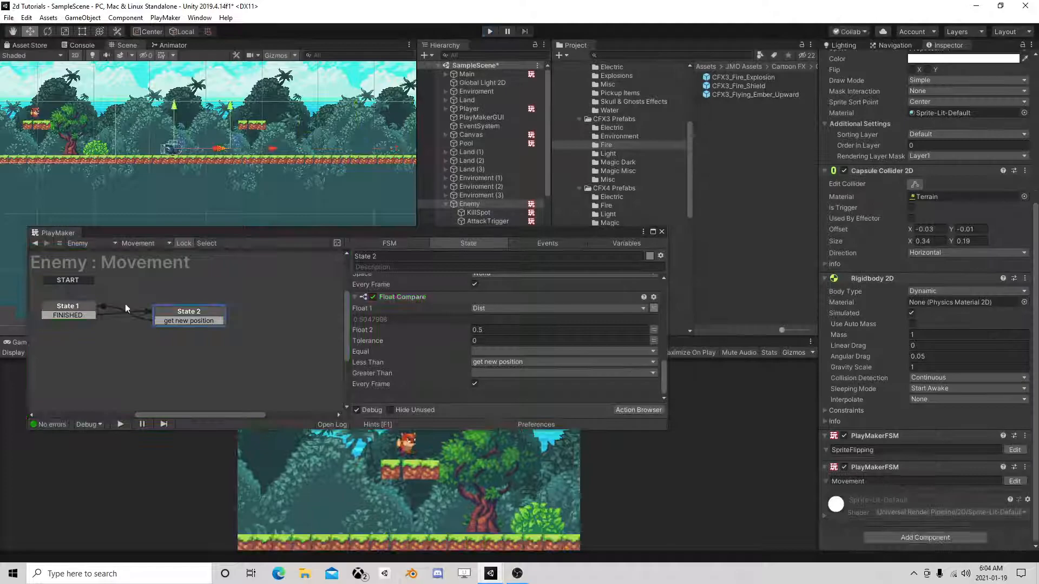
# - Add a Get Fsm Vector2 action to State 1 of the enemy's Movement FSM
pyautogui.click(82, 308)
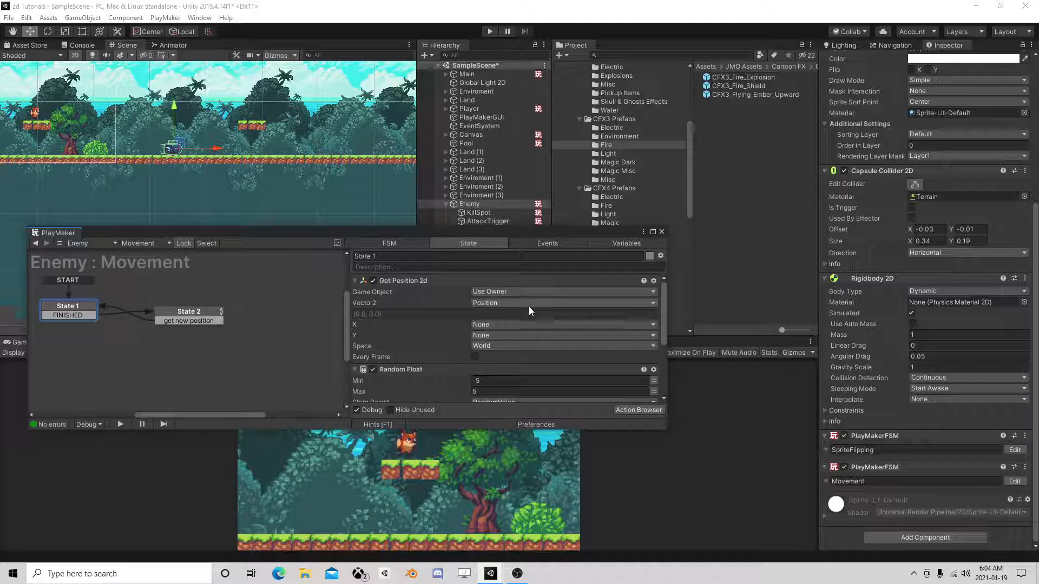
pyautogui.click(636, 409)
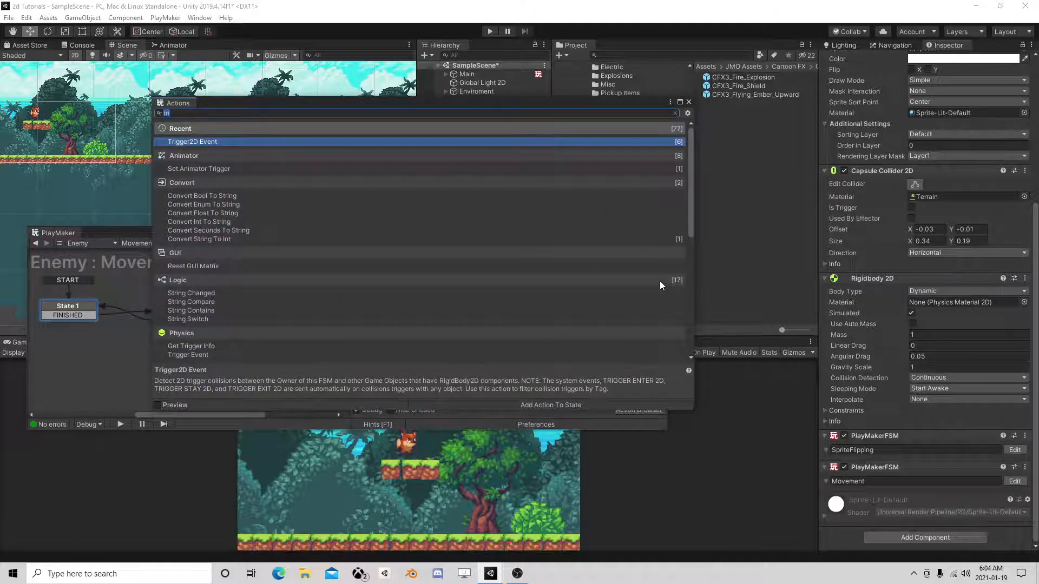
pyautogui.write('get fsm ')
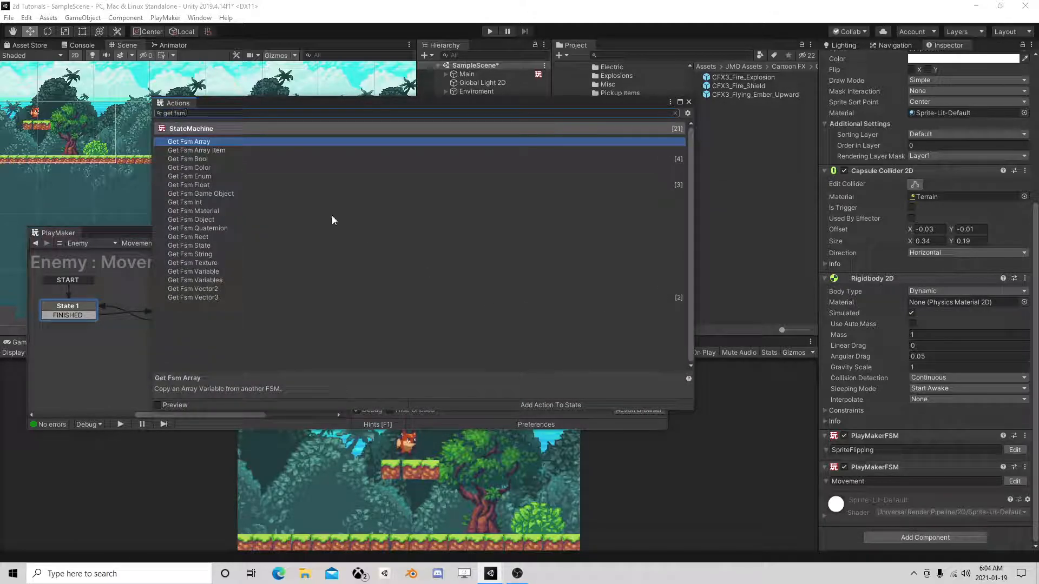
pyautogui.write('vect')
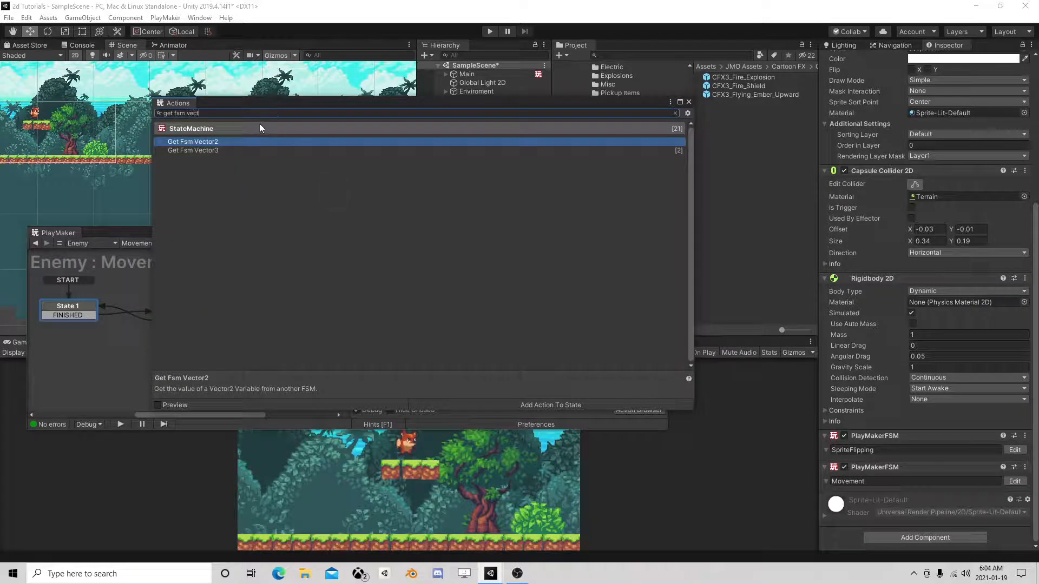
pyautogui.doubleClick(233, 140)
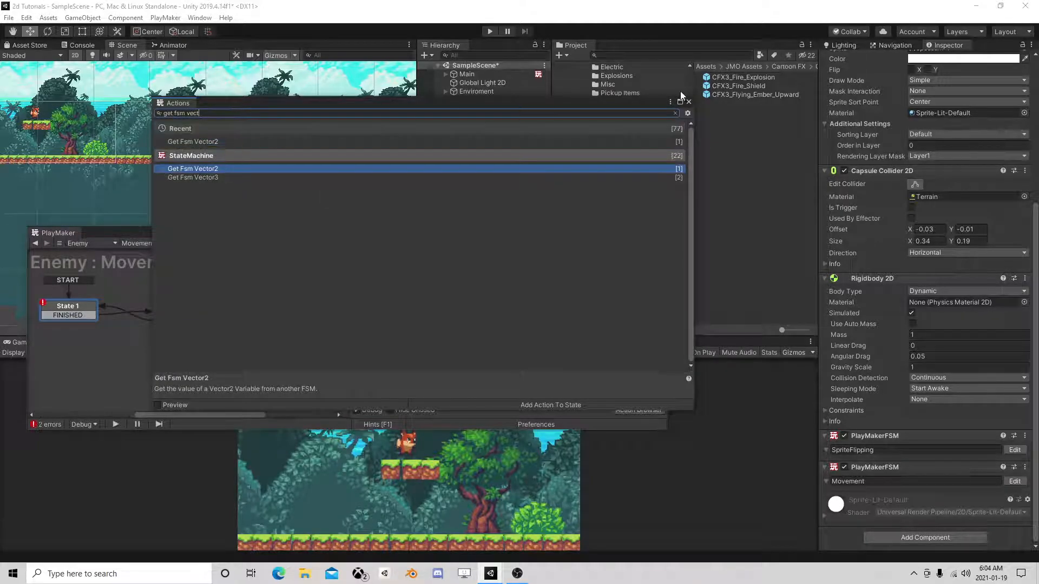
pyautogui.click(689, 102)
# - Move the Get Fsm Vector2 action to the top of State 1 and store SpriteFlipping's Start Pos variable in Position
pyautogui.rightClick(419, 329)
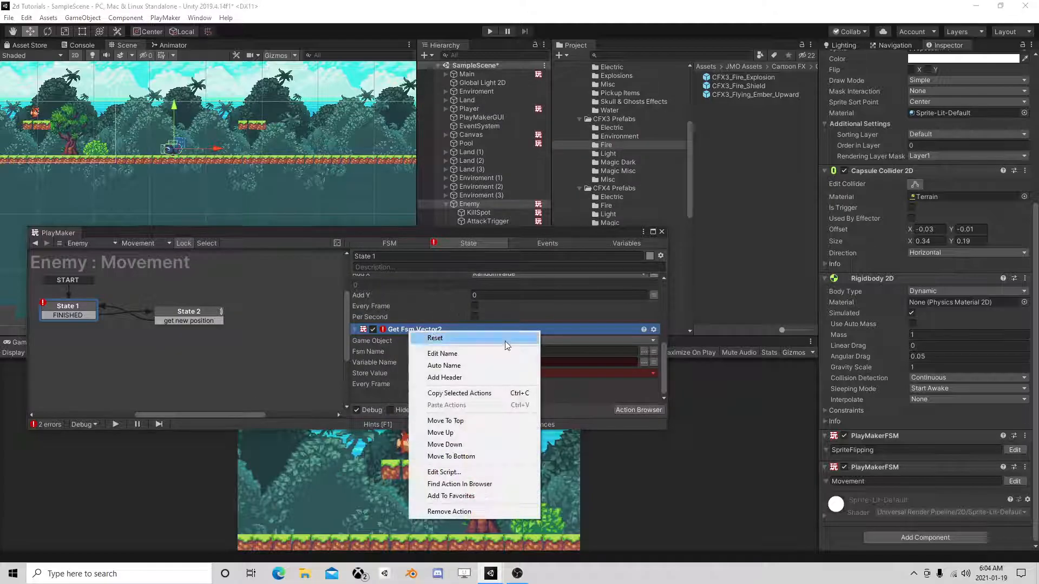
pyautogui.click(474, 431)
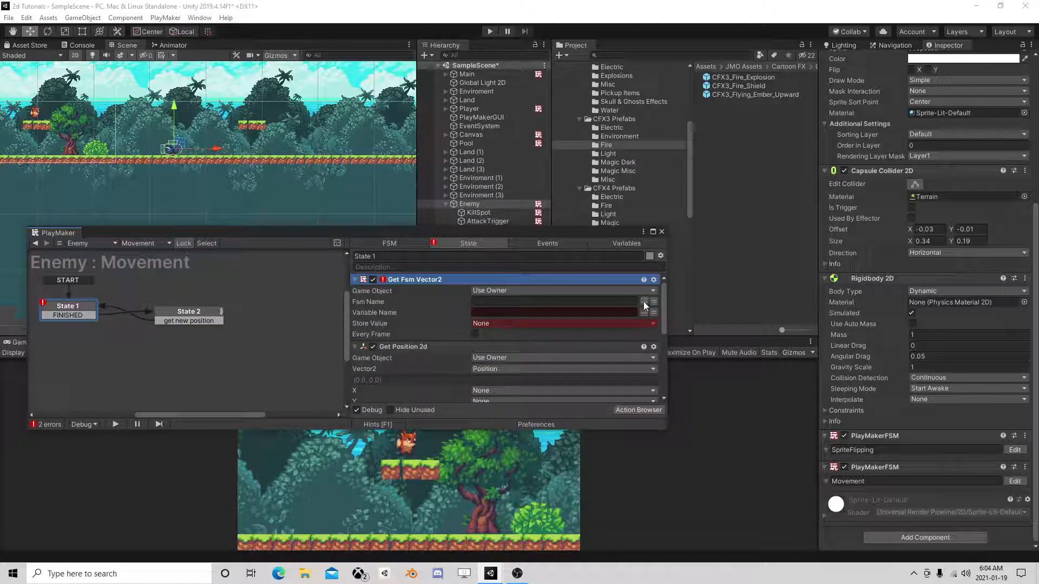
pyautogui.click(644, 301)
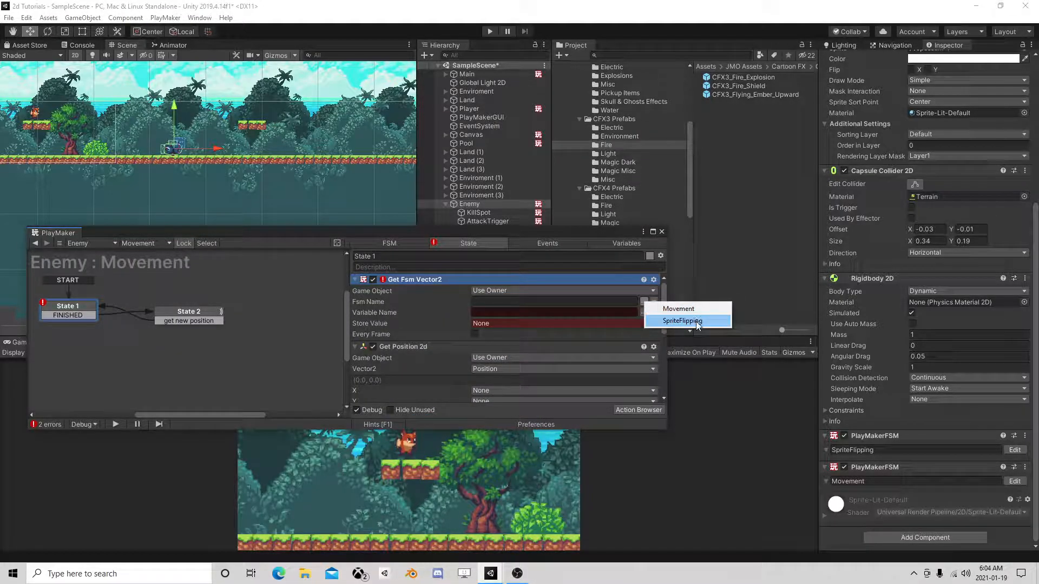
pyautogui.click(688, 309)
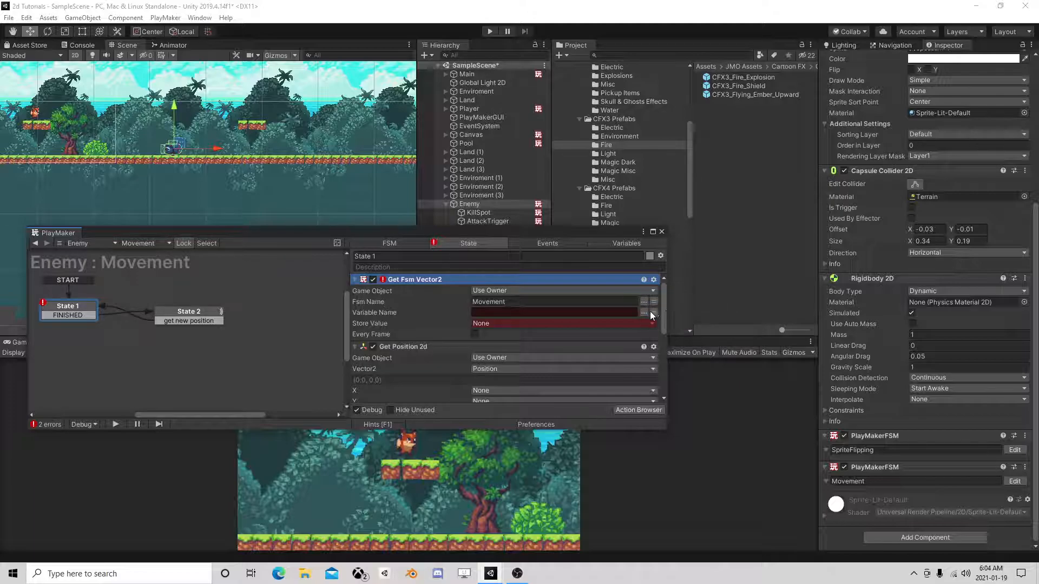
pyautogui.click(643, 301)
pyautogui.click(657, 322)
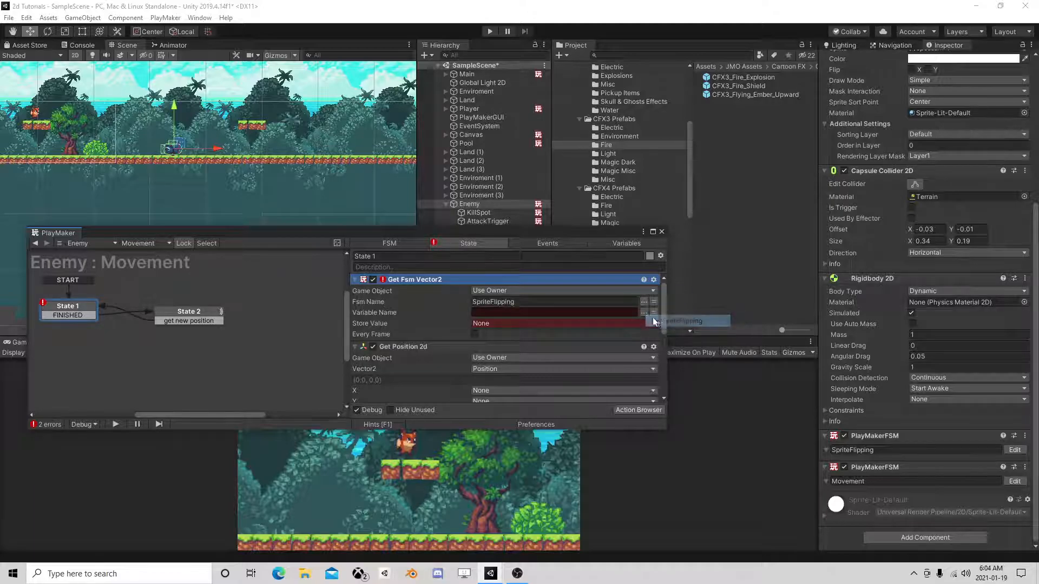
pyautogui.click(643, 313)
pyautogui.click(685, 319)
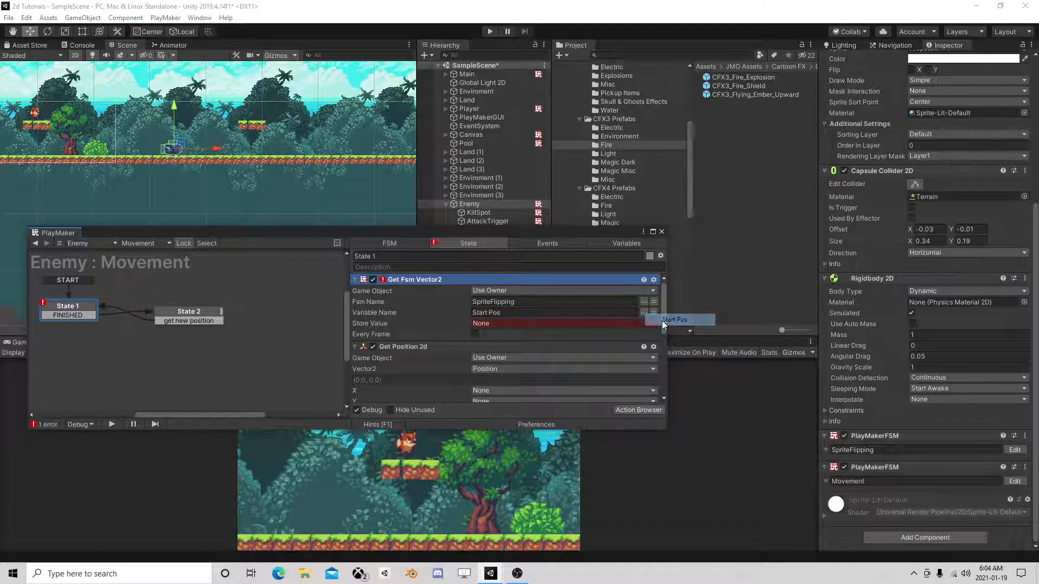
pyautogui.click(507, 323)
pyautogui.click(521, 370)
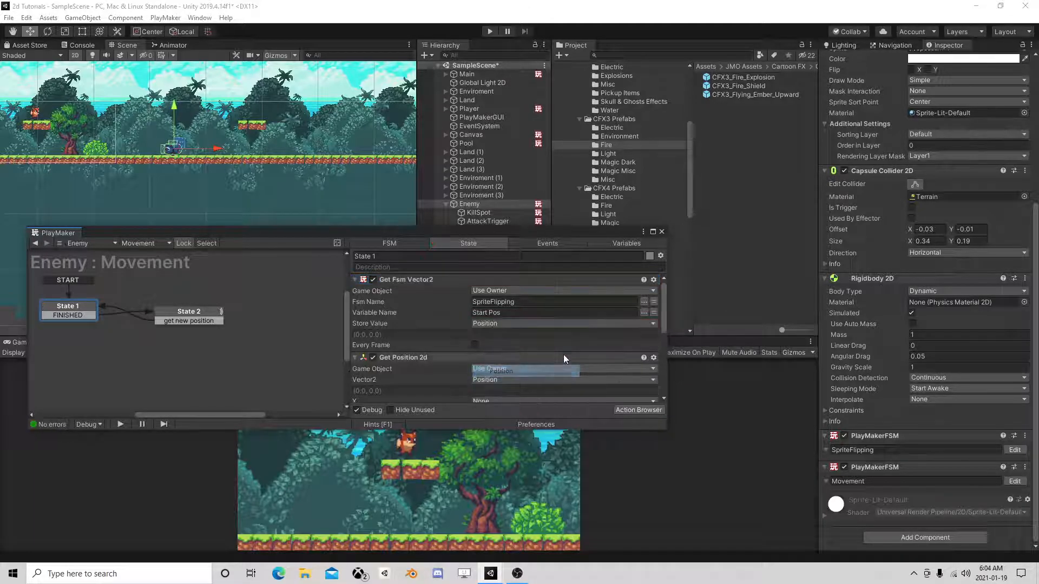
# - Remove the Get Position 2d action from State 1 and set the Random Float range to Min -7 and Max 7
pyautogui.scroll(-3, 530, 335)
pyautogui.click(424, 292)
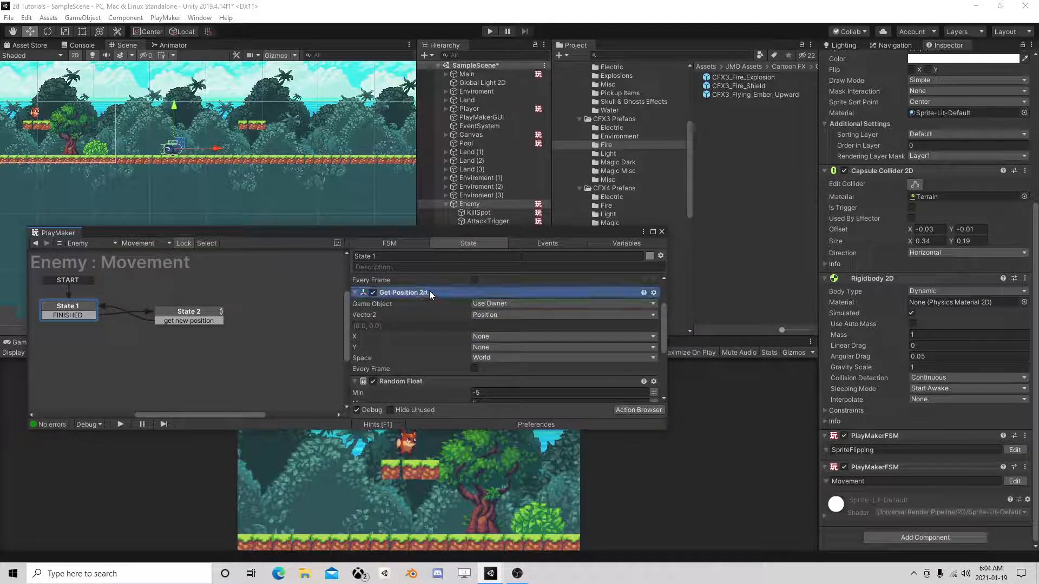
pyautogui.scroll(-3, 515, 310)
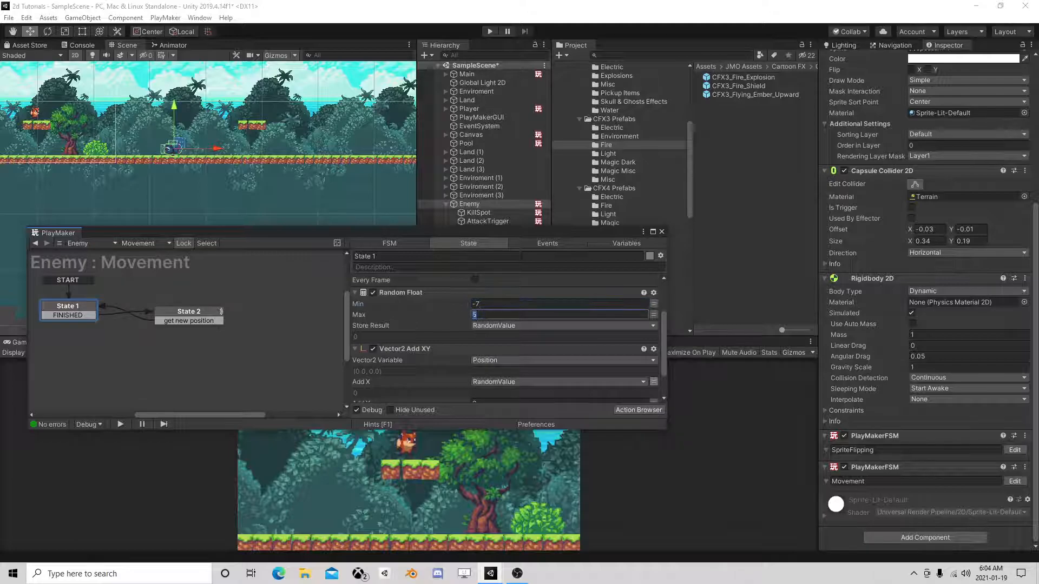
# - Play-test the scene, follow how far the enemy wanders in the Scene view, and leave play mode
pyautogui.click(661, 231)
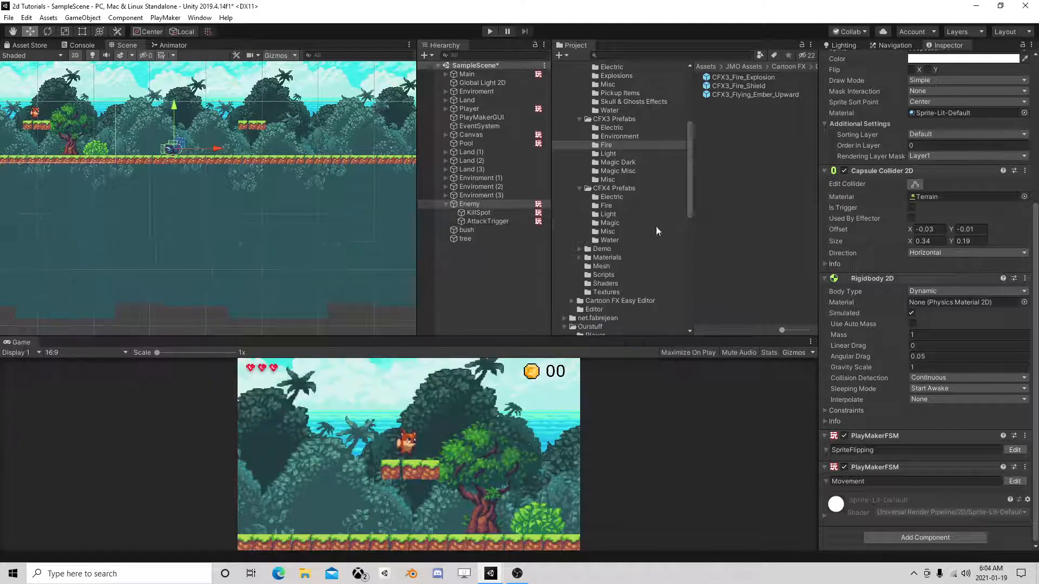
pyautogui.click(494, 31)
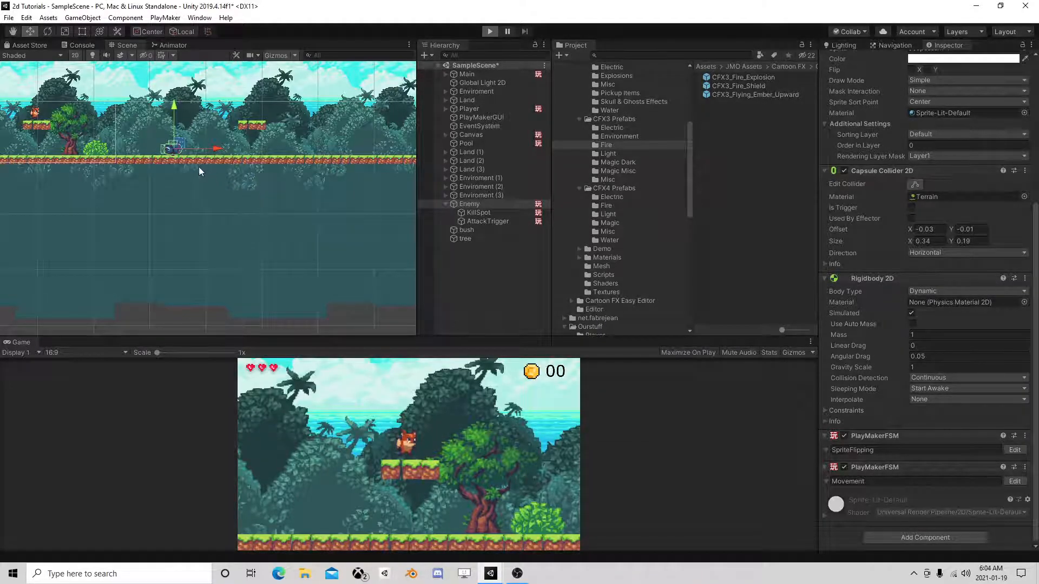
pyautogui.scroll(-5, 201, 187)
pyautogui.moveTo(213, 185); pyautogui.dragTo(245, 224, button='middle')
pyautogui.scroll(7, 248, 220)
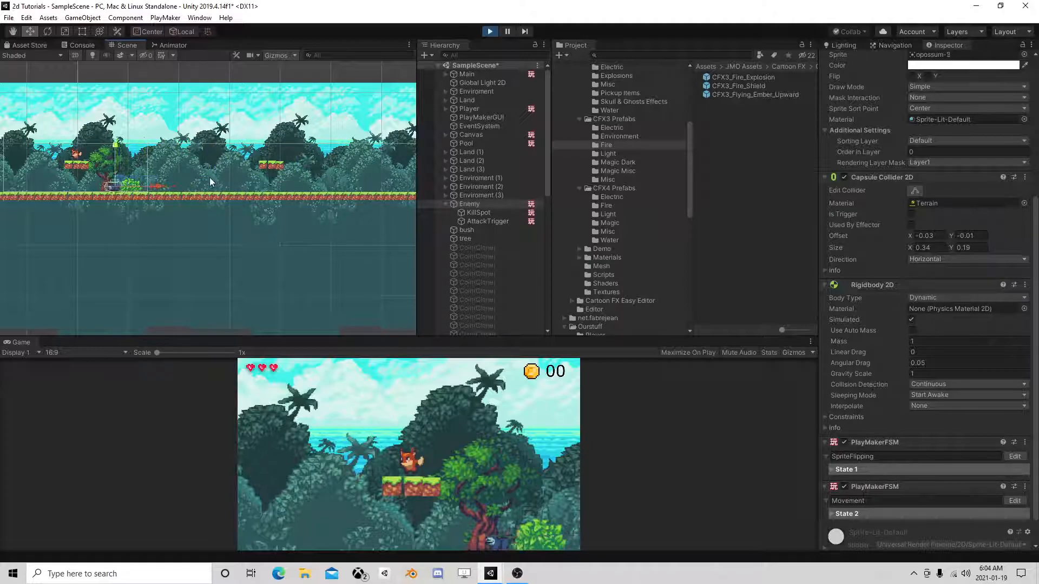
pyautogui.scroll(-5, 191, 194)
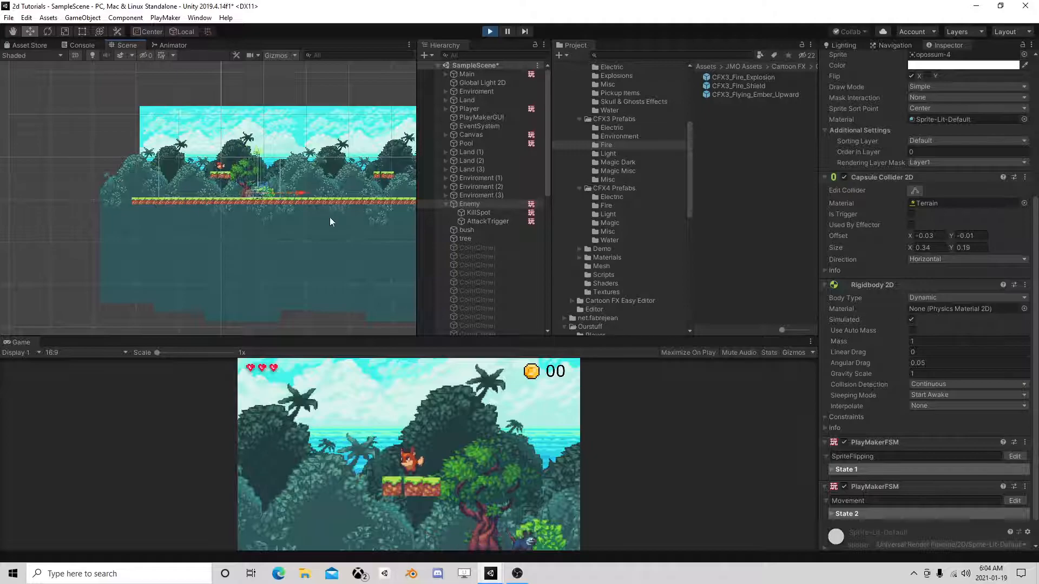
pyautogui.scroll(4, 271, 236)
pyautogui.scroll(1, 224, 227)
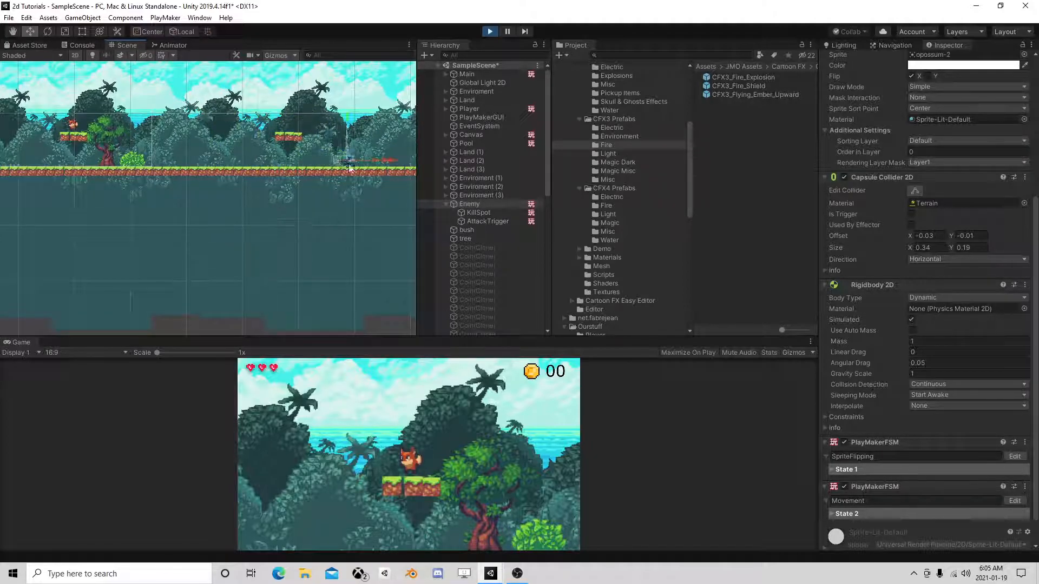
pyautogui.scroll(-5, 368, 207)
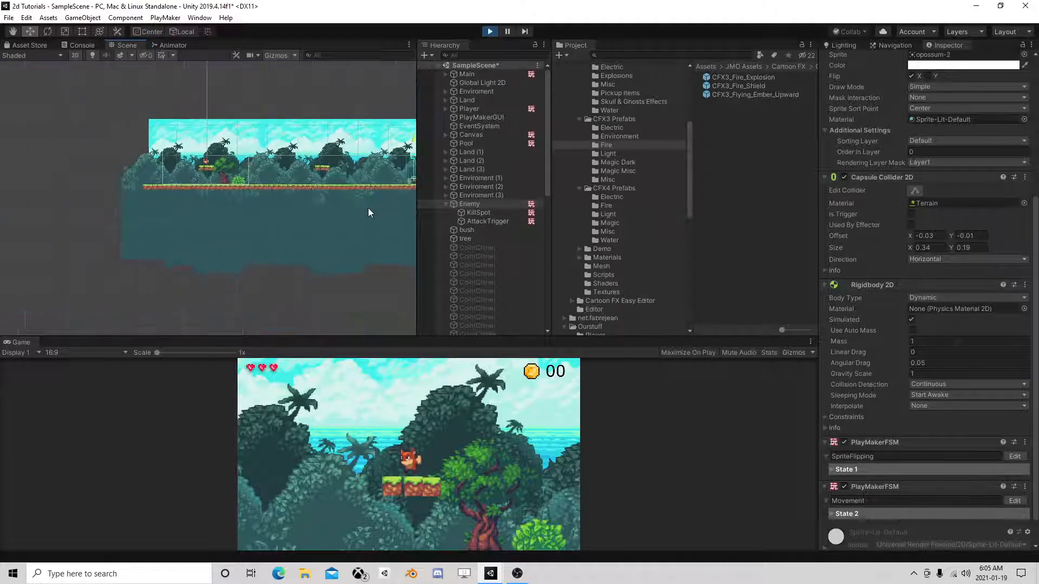
pyautogui.scroll(1, 269, 190)
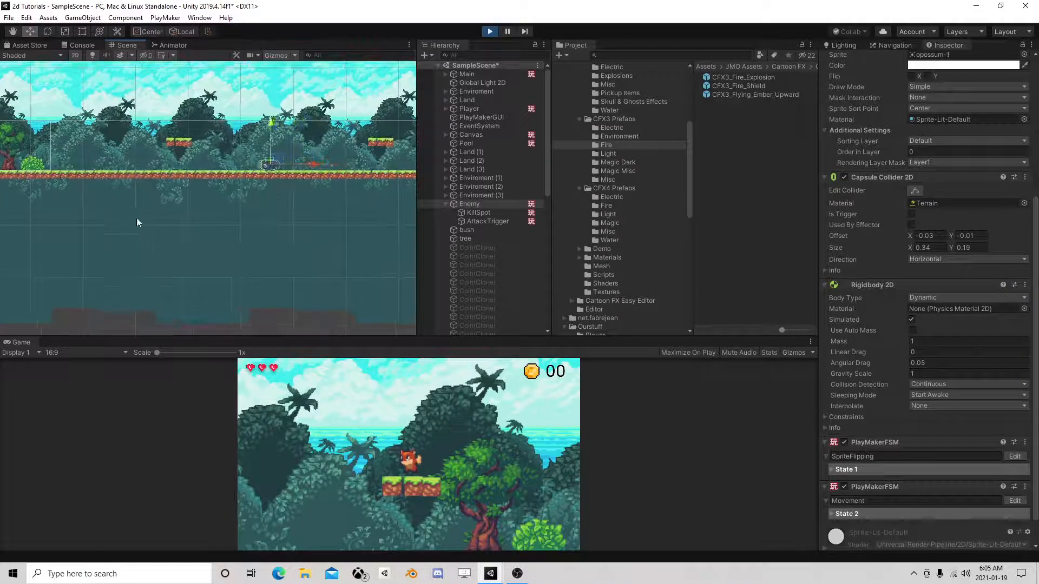
pyautogui.scroll(2, 132, 216)
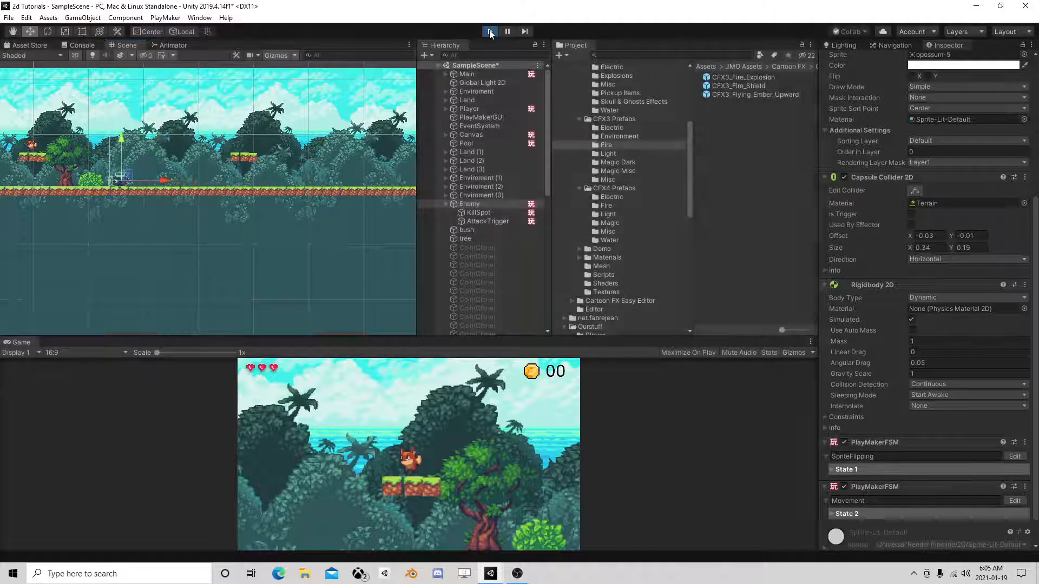
pyautogui.click(490, 33)
# - Reopen the enemy's Movement FSM and set State 1's Random Float range to Min -6 and Max 6
pyautogui.click(1014, 481)
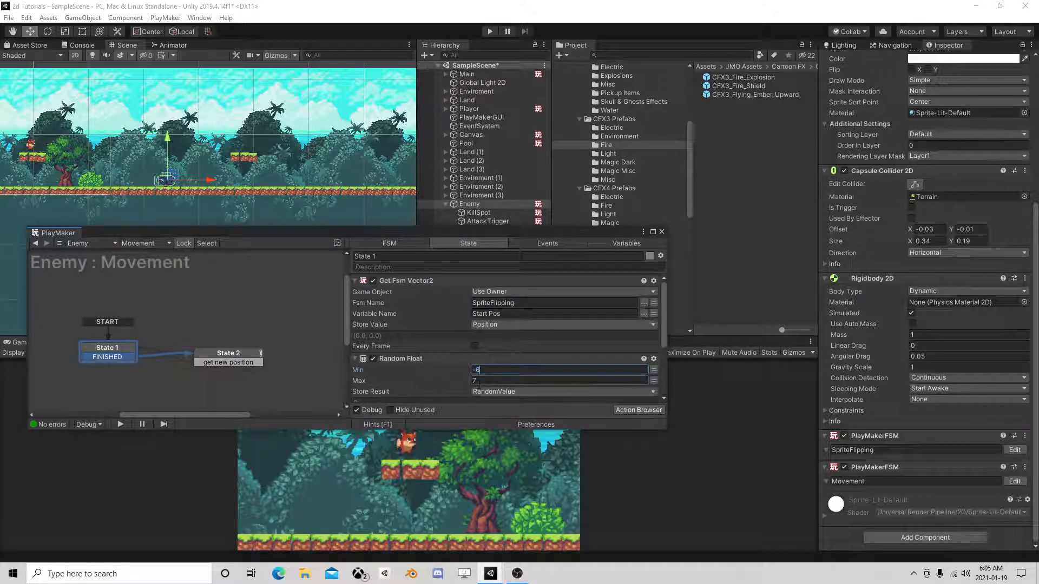
pyautogui.scroll(-3, 535, 349)
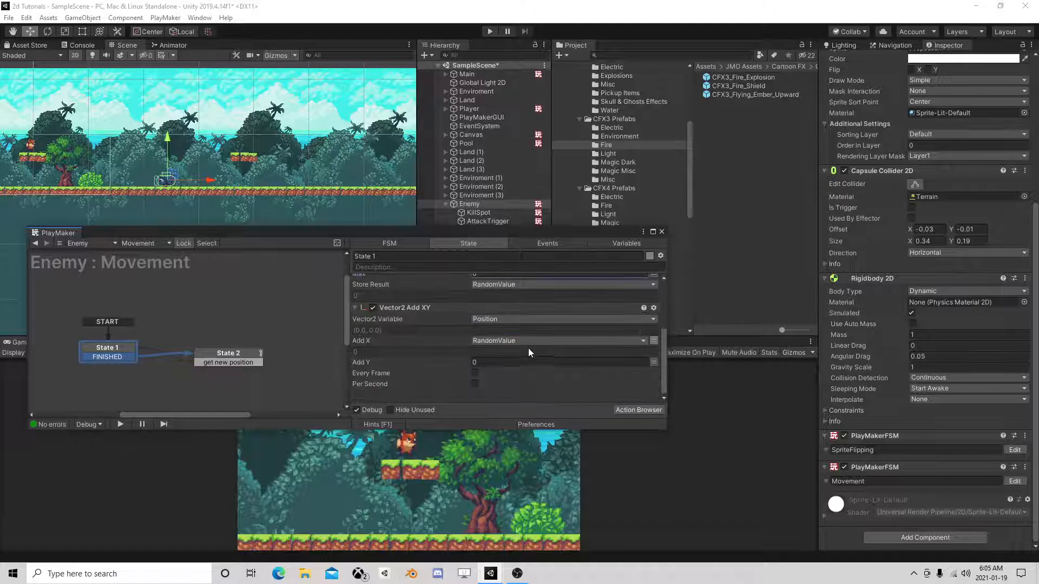
# - Clear the Direction variable from the Vector setting of State 2's Set Velocity 2d action, leaving it at None
pyautogui.click(225, 352)
pyautogui.scroll(-5, 415, 343)
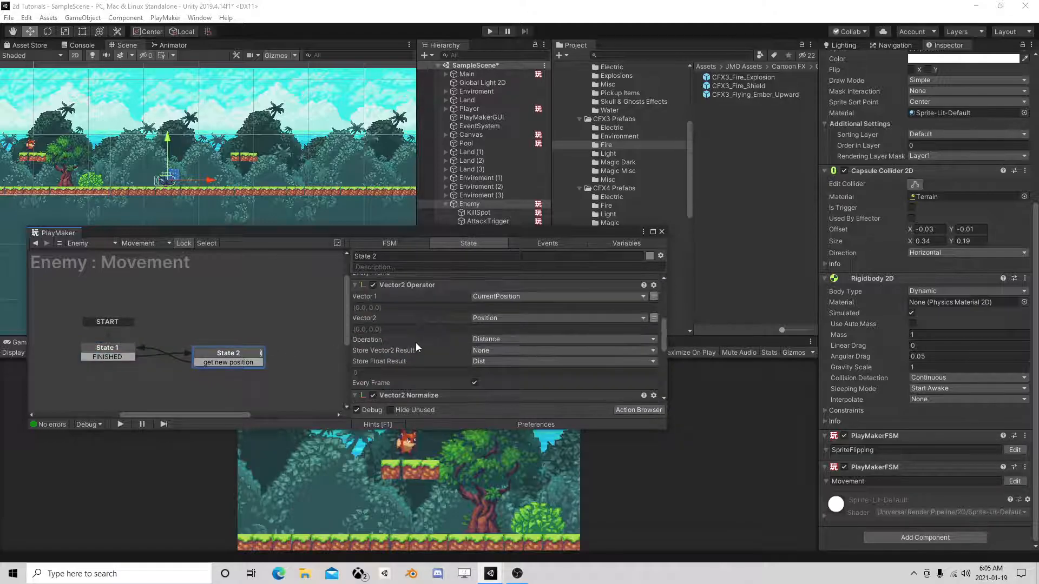
pyautogui.scroll(-6, 429, 348)
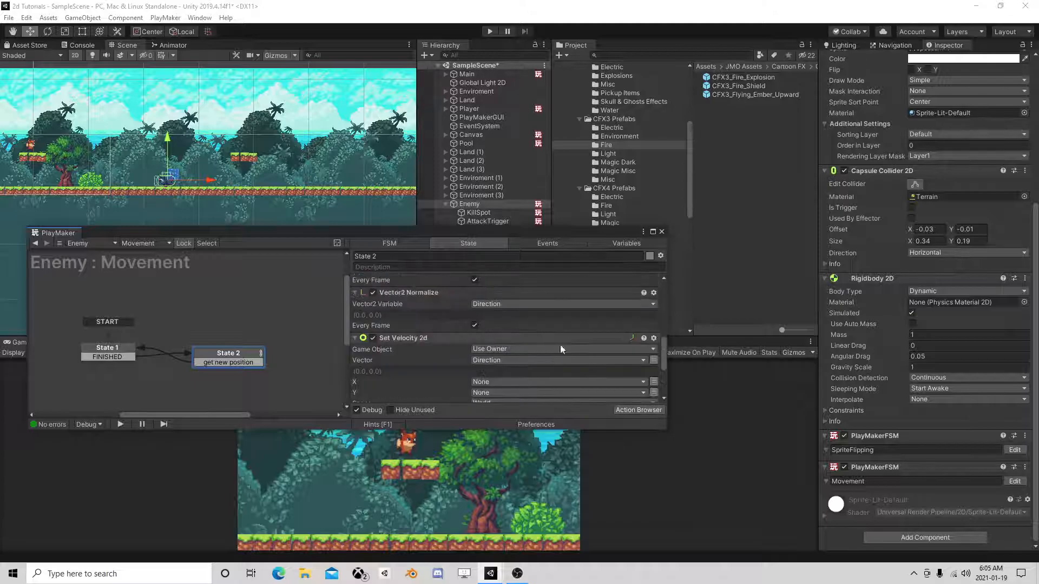
pyautogui.scroll(-2, 560, 350)
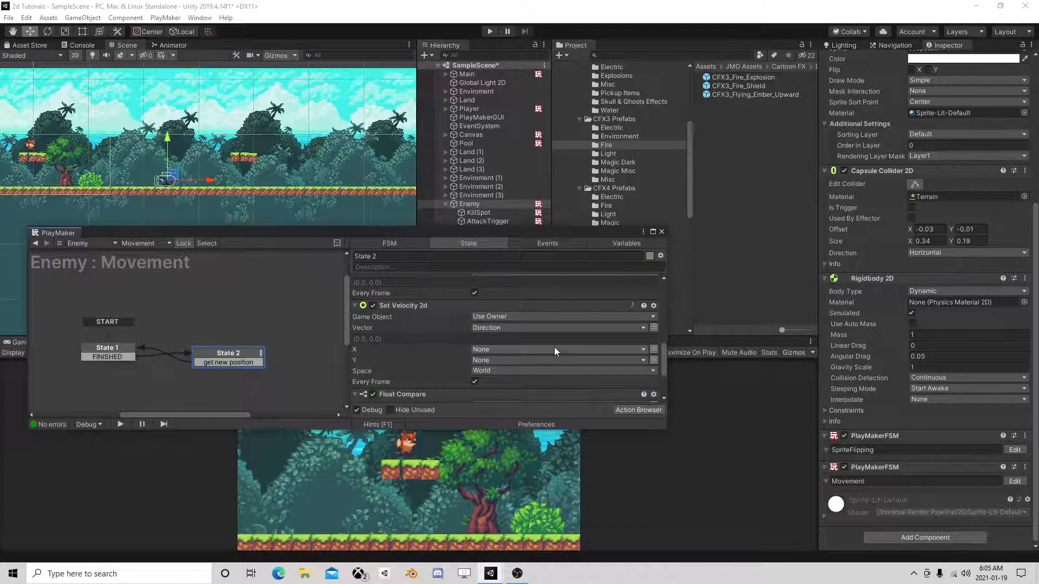
pyautogui.click(654, 328)
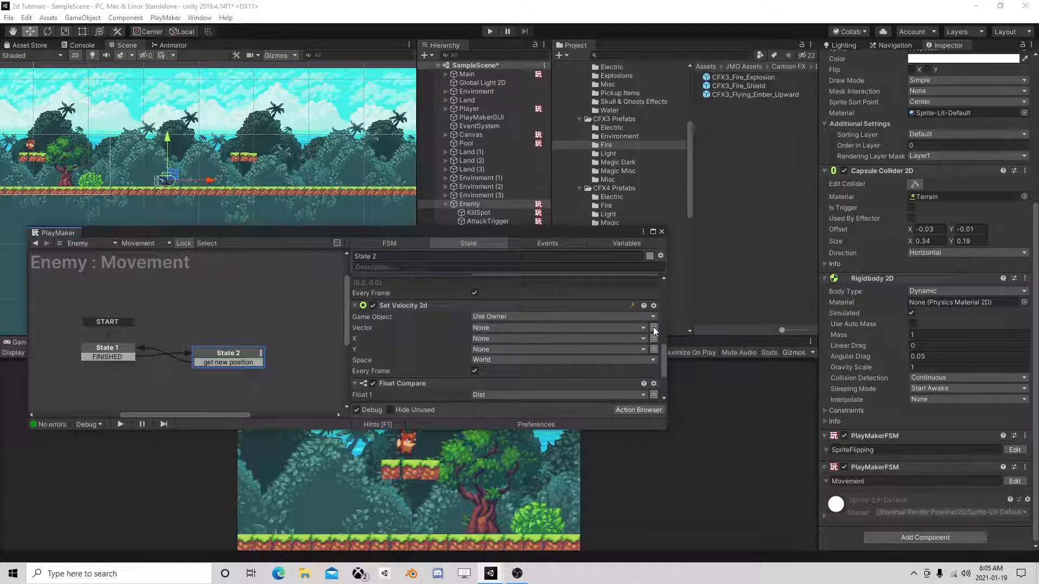
# - Add a Get Vector2 XY action to State 2 and place it directly above Set Velocity 2d
pyautogui.click(638, 410)
pyautogui.write('get ')
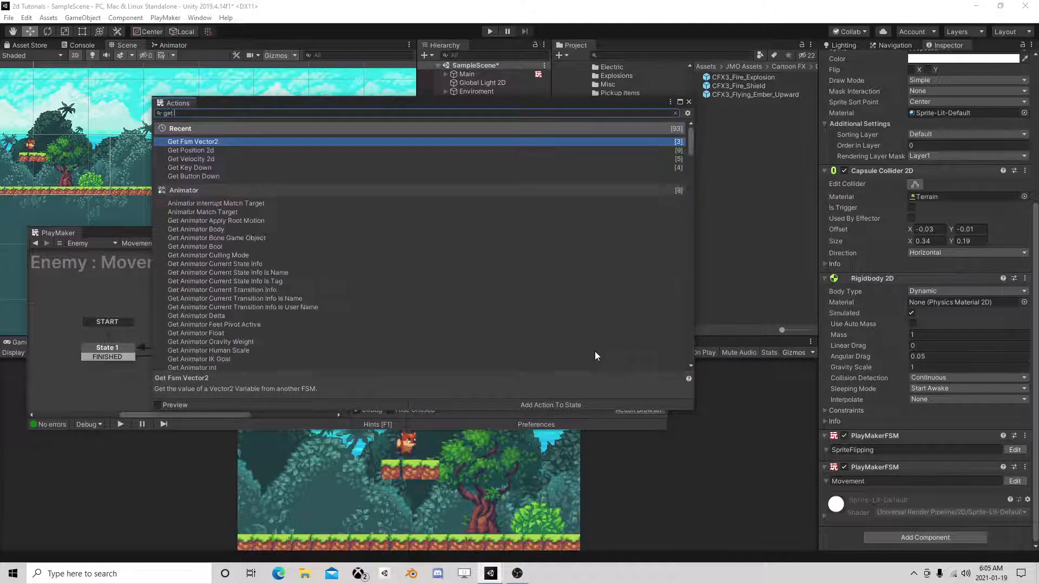
pyautogui.write('vecto')
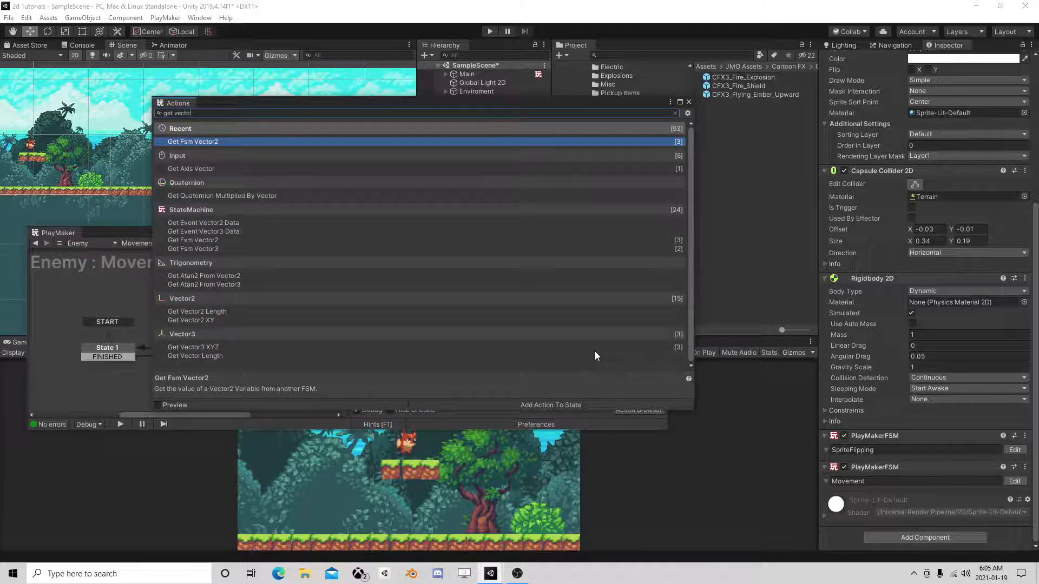
pyautogui.write('r2')
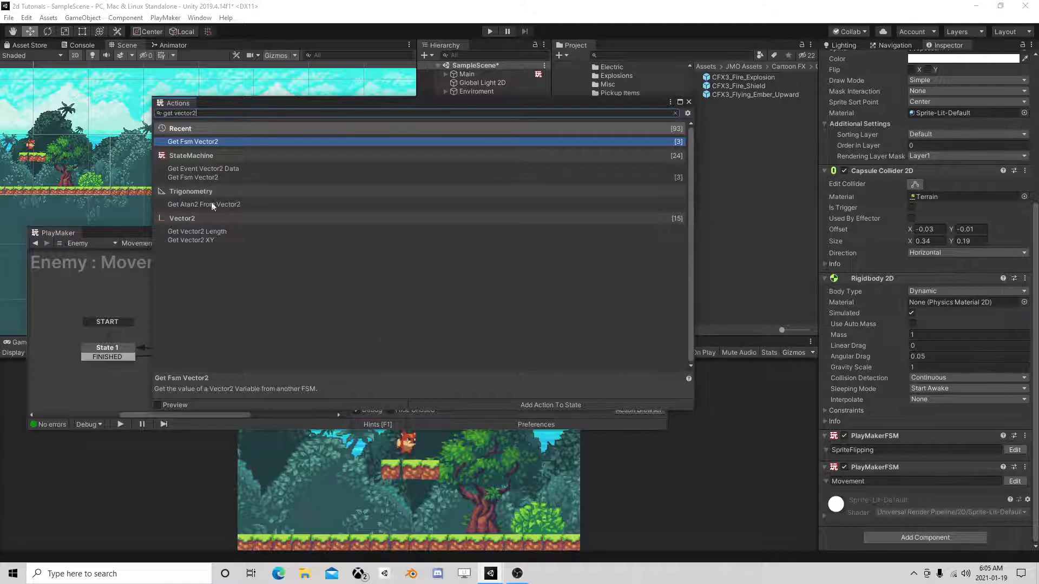
pyautogui.doubleClick(223, 239)
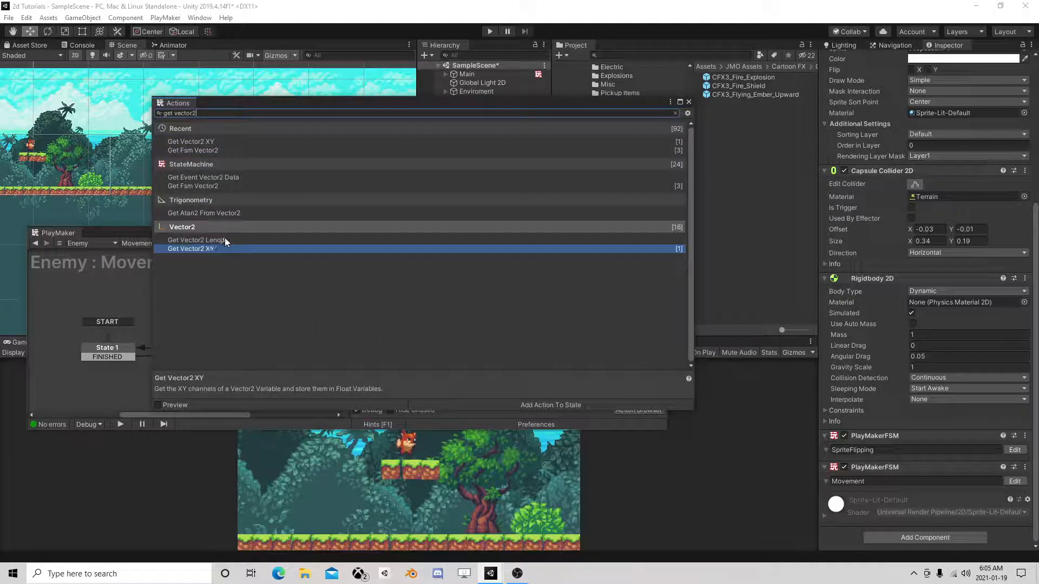
pyautogui.click(688, 102)
pyautogui.moveTo(417, 352); pyautogui.dragTo(445, 284)
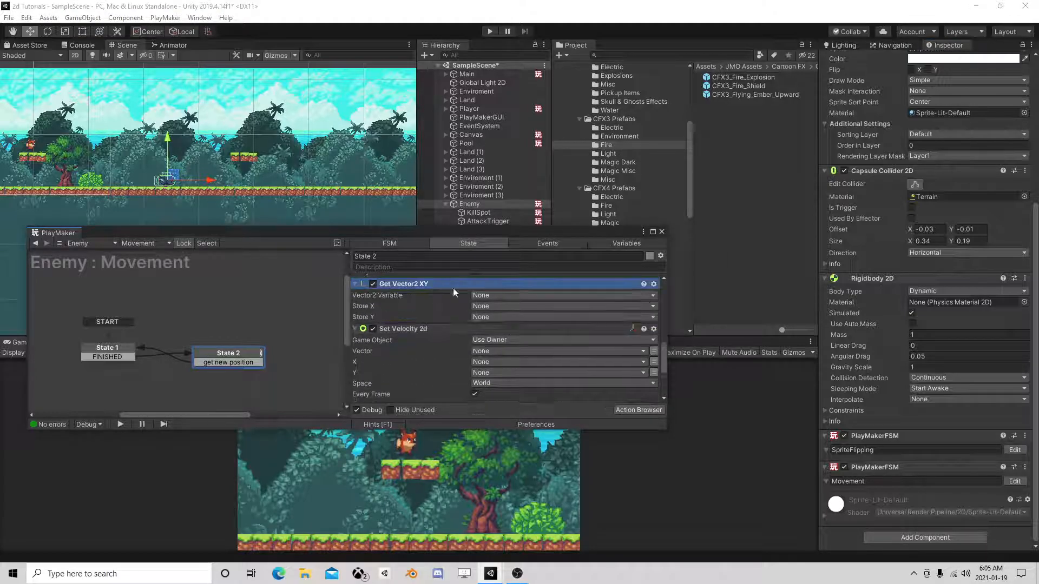
# - Set the Get Vector2 XY action to read Direction and store its X in a new variable named X
pyautogui.click(489, 296)
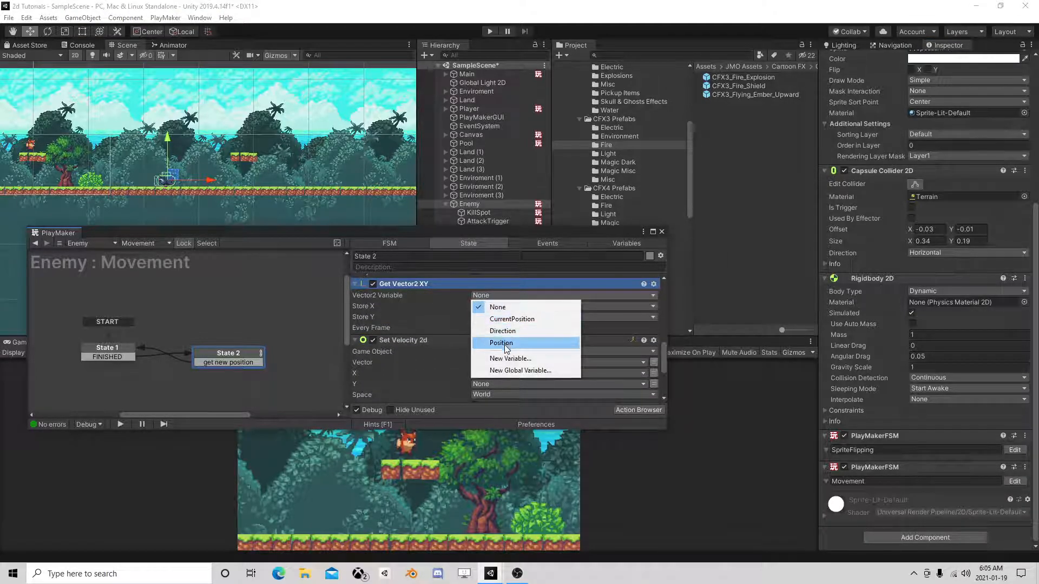
pyautogui.click(514, 330)
pyautogui.click(497, 325)
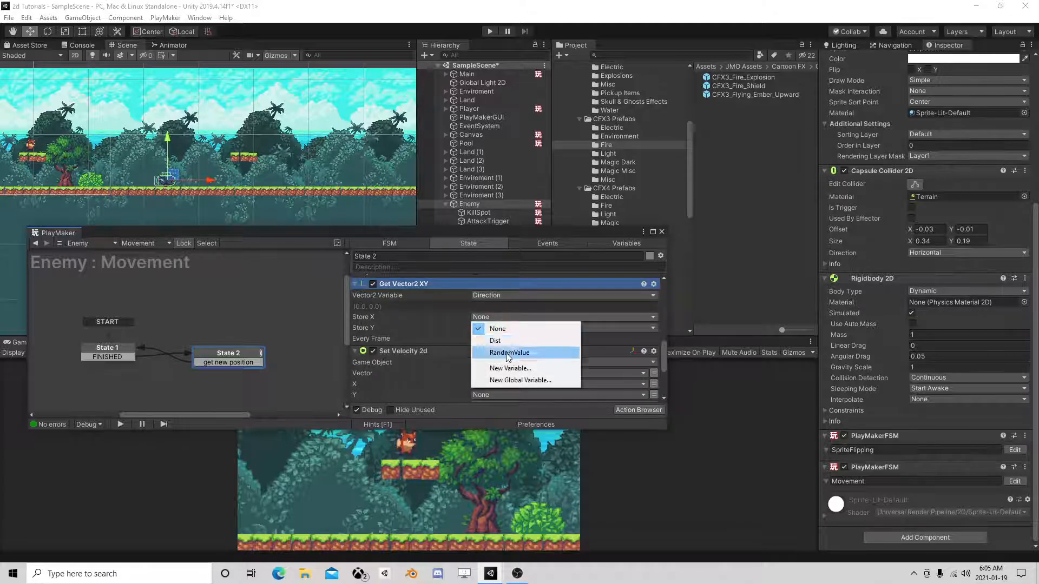
pyautogui.click(505, 368)
pyautogui.write('X')
pyautogui.press('Return')
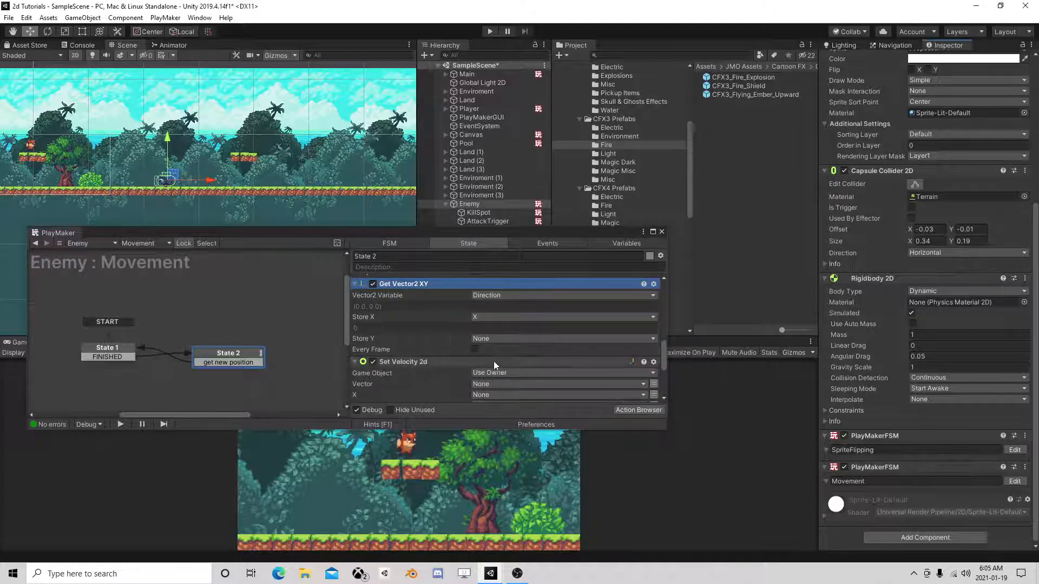
# - Assign the X variable to the X velocity of State 2's Set Velocity 2d action
pyautogui.scroll(-4, 499, 355)
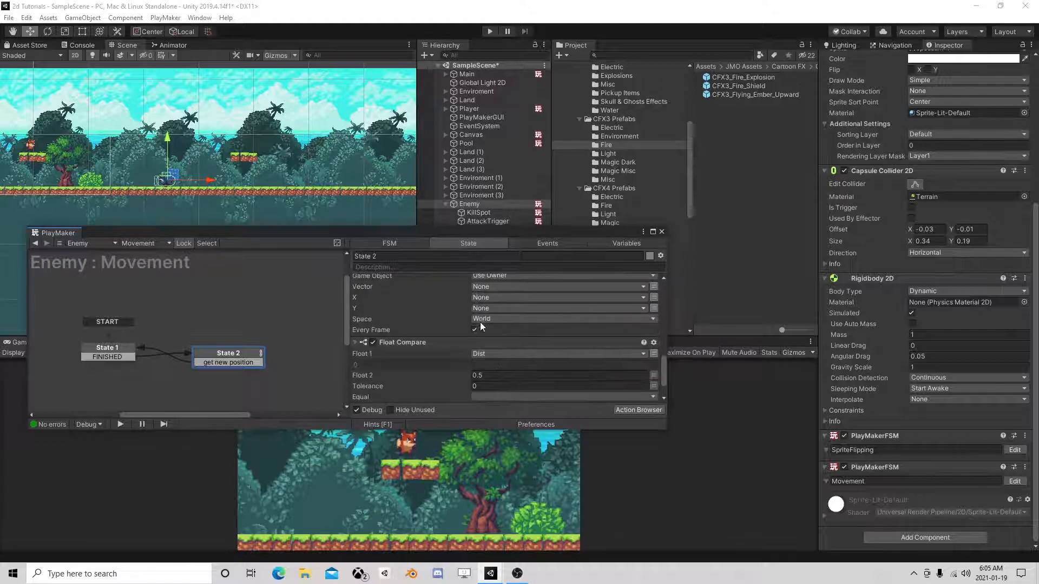
pyautogui.click(486, 298)
pyautogui.click(503, 346)
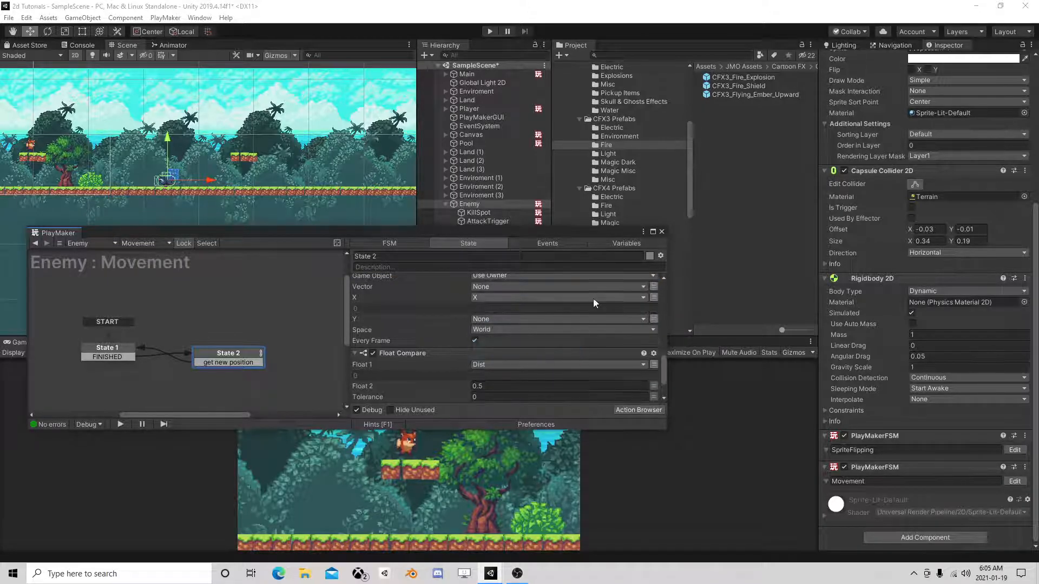
# - Play-test the scene with the FSM editor closed, watch how the Enemy moves along the ground, and stop the test
pyautogui.click(661, 231)
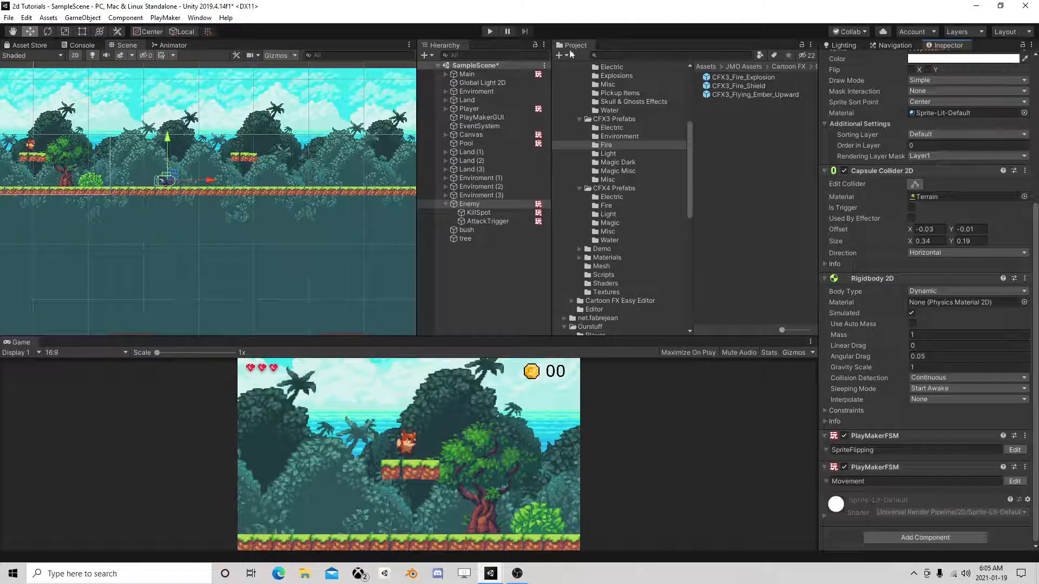
pyautogui.click(490, 31)
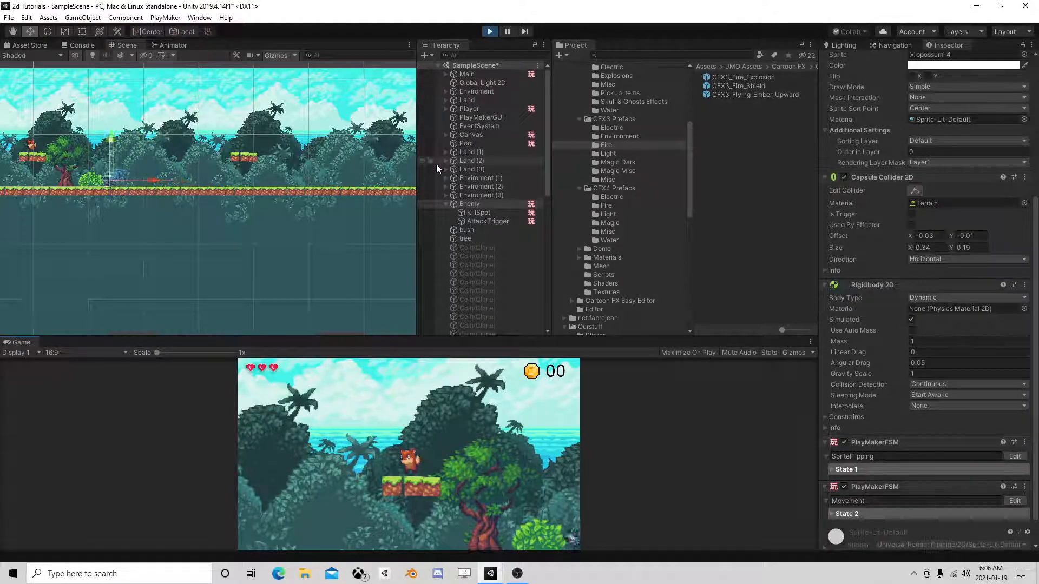
pyautogui.scroll(-3, 121, 265)
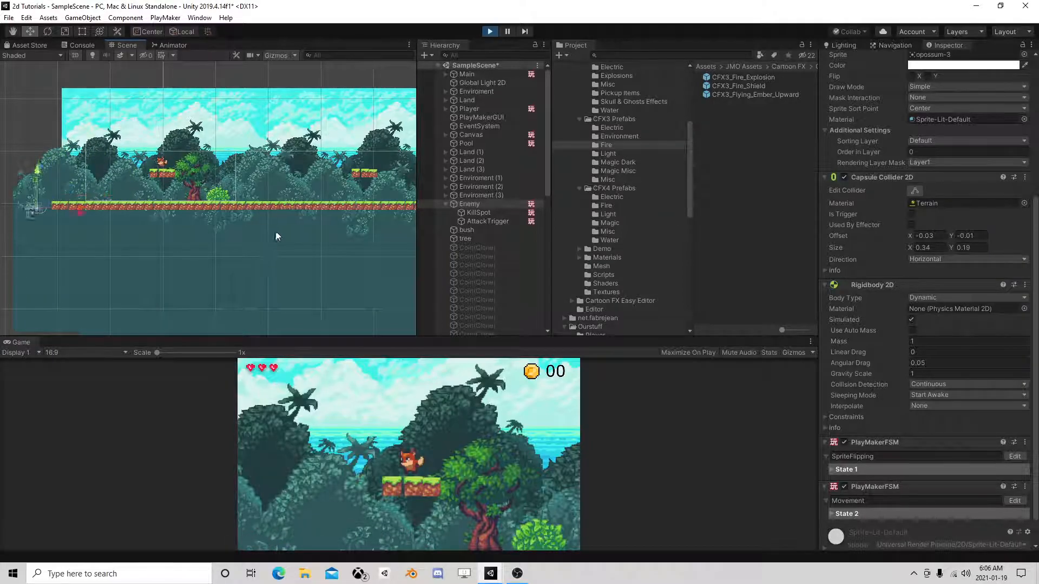
pyautogui.click(489, 32)
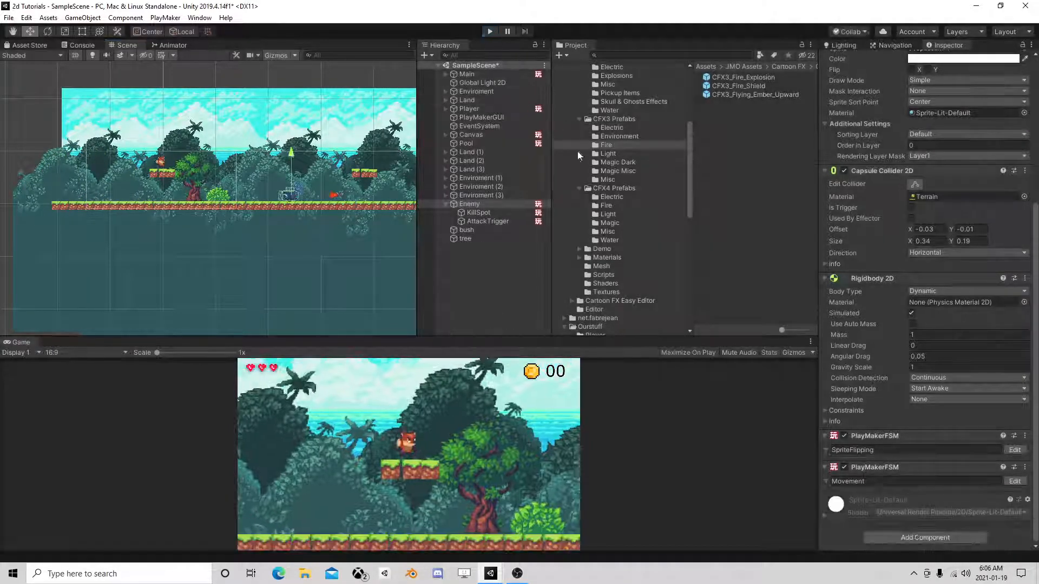
# - Run the game with State 2 of the Enemy's Movement FSM open, pausing at intervals to examine its live Direction and Dist values
pyautogui.click(1014, 481)
pyautogui.click(232, 357)
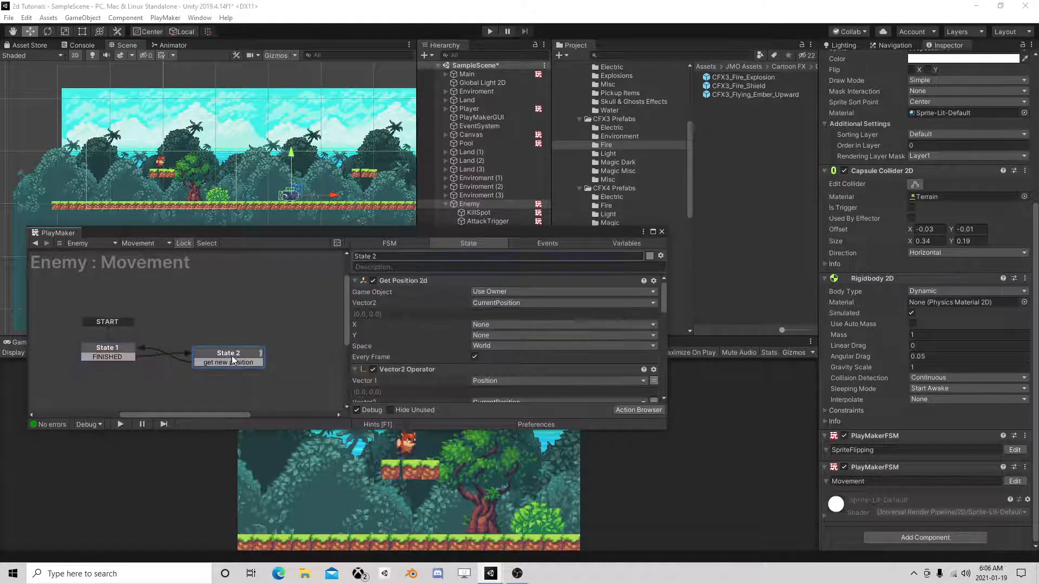
pyautogui.click(488, 31)
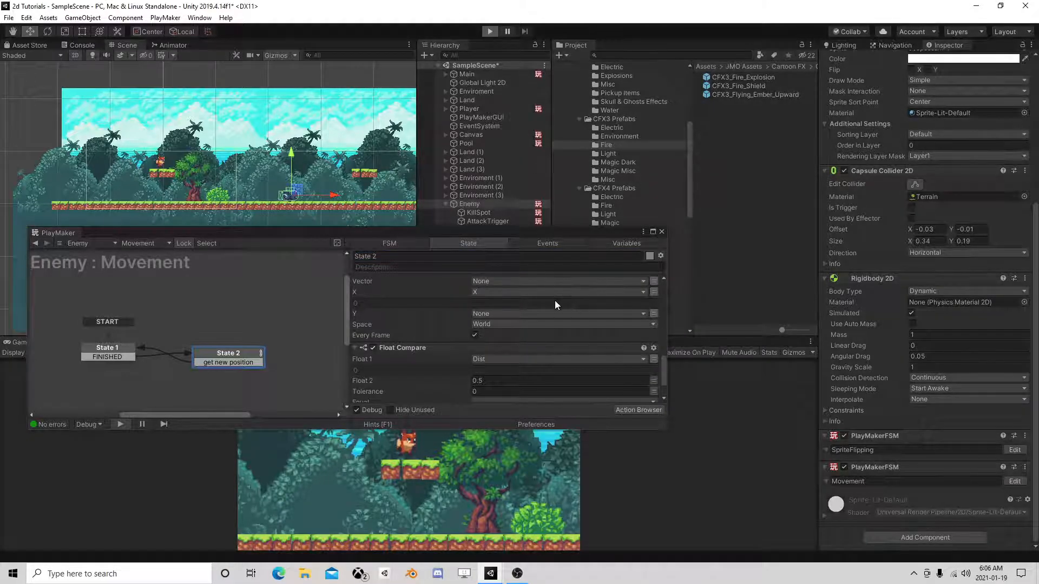
pyautogui.hotkey('ctrl', 'p')
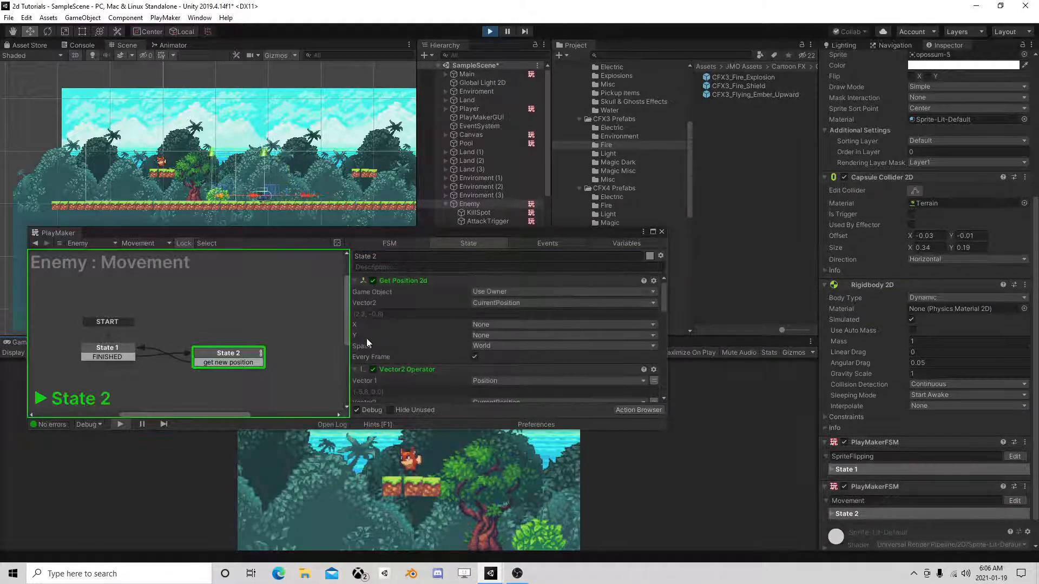
pyautogui.click(509, 31)
pyautogui.scroll(-5, 500, 334)
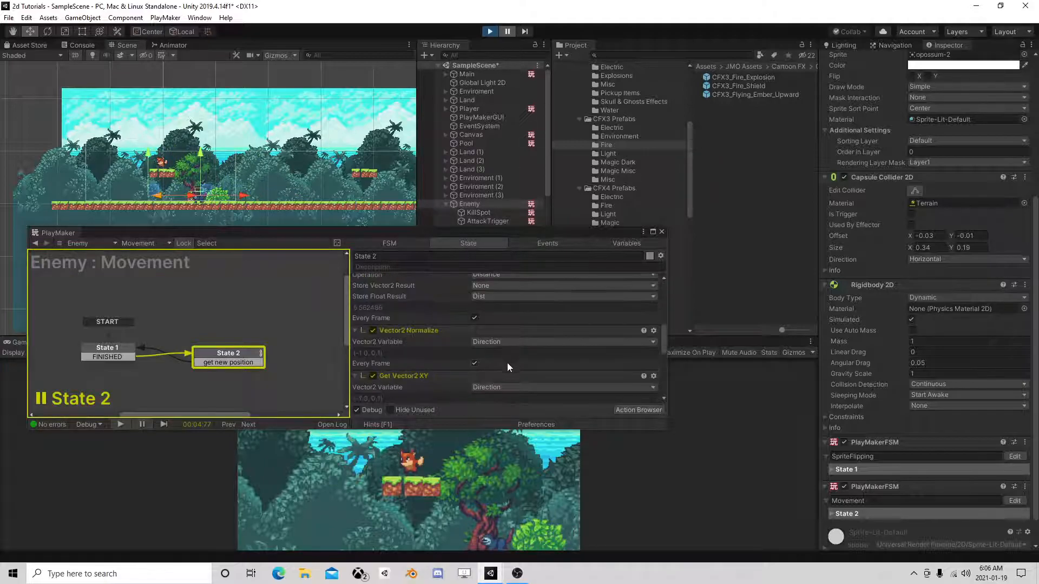
pyautogui.click(507, 31)
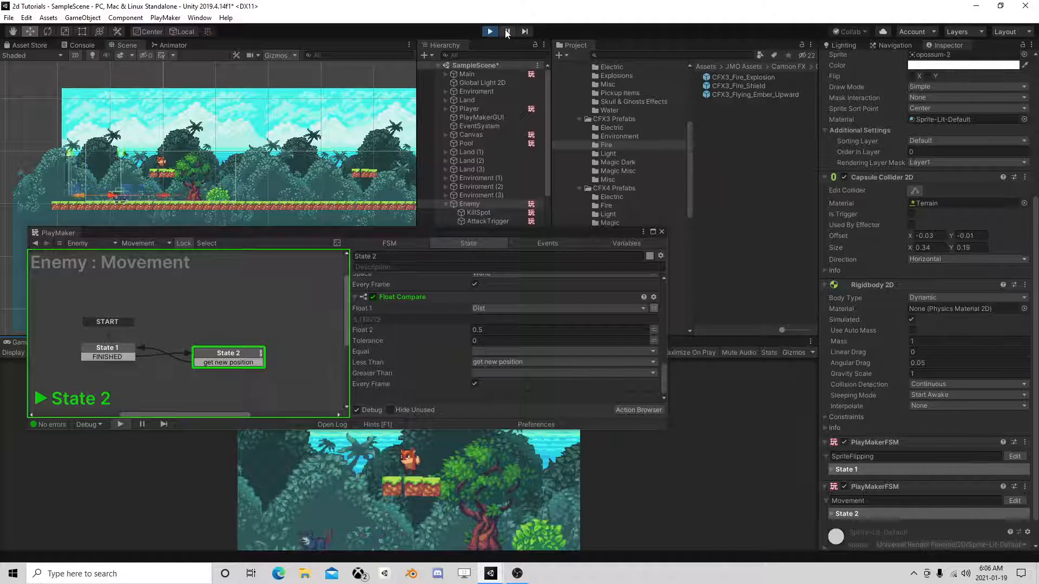
pyautogui.click(507, 31)
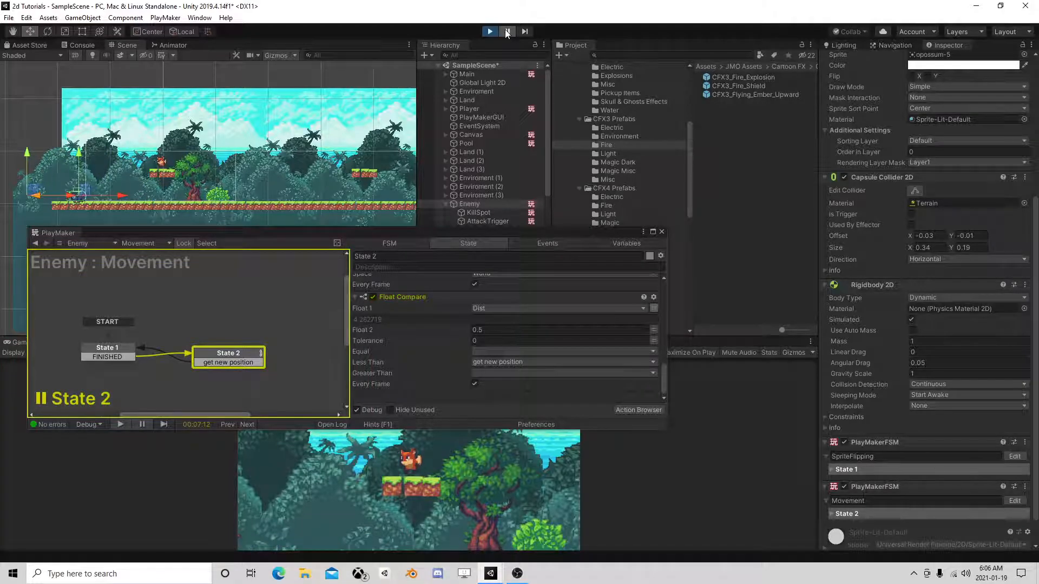
pyautogui.click(507, 31)
pyautogui.click(491, 31)
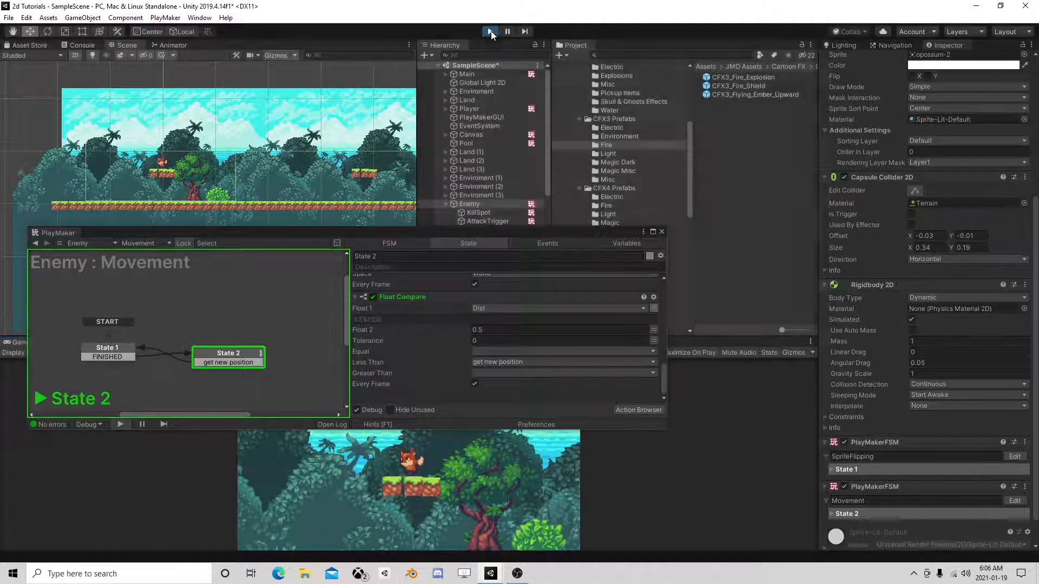
# - Set the X position of the Enemy's AttackTrigger child object to -0.2
pyautogui.click(662, 232)
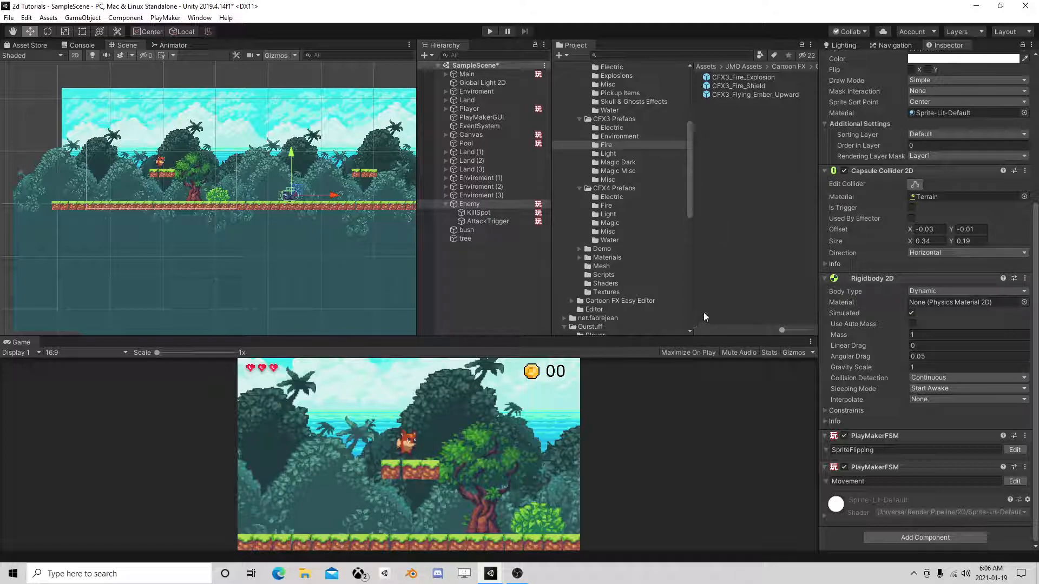
pyautogui.scroll(5, 338, 231)
pyautogui.moveTo(268, 194); pyautogui.dragTo(291, 256, button='middle')
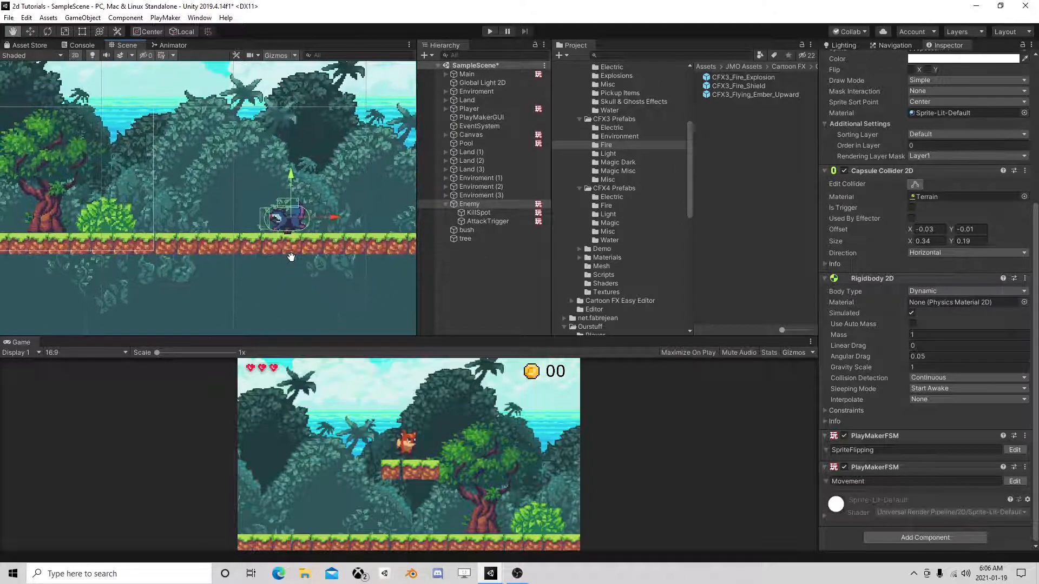
pyautogui.scroll(2, 291, 256)
pyautogui.click(487, 214)
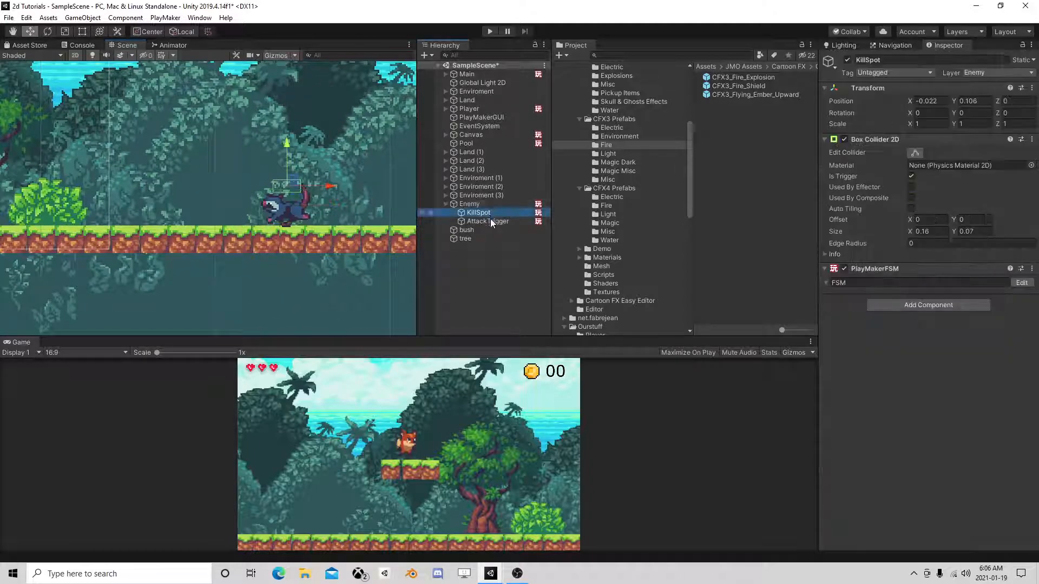
pyautogui.click(487, 221)
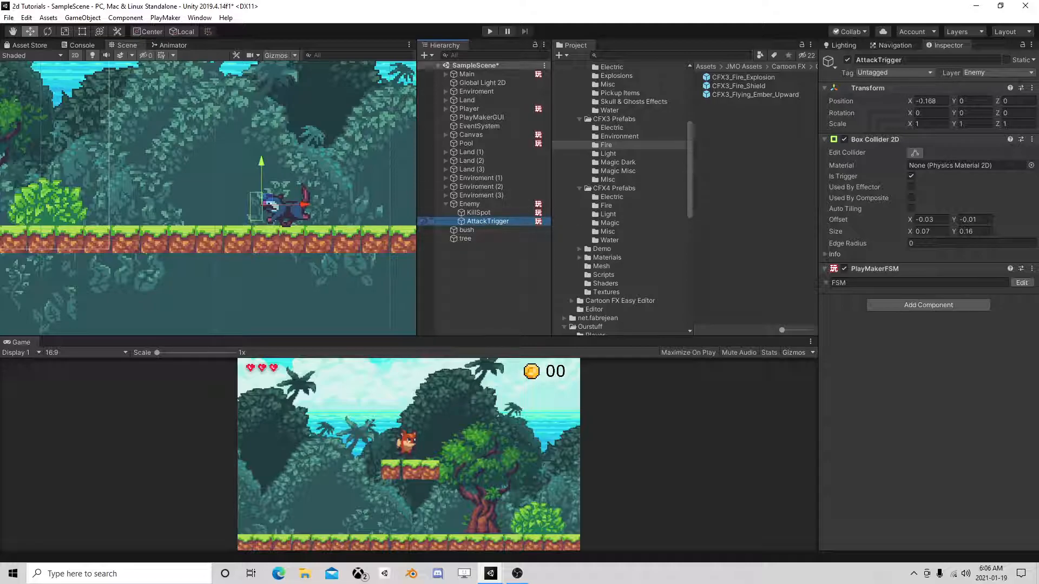
pyautogui.click(935, 101)
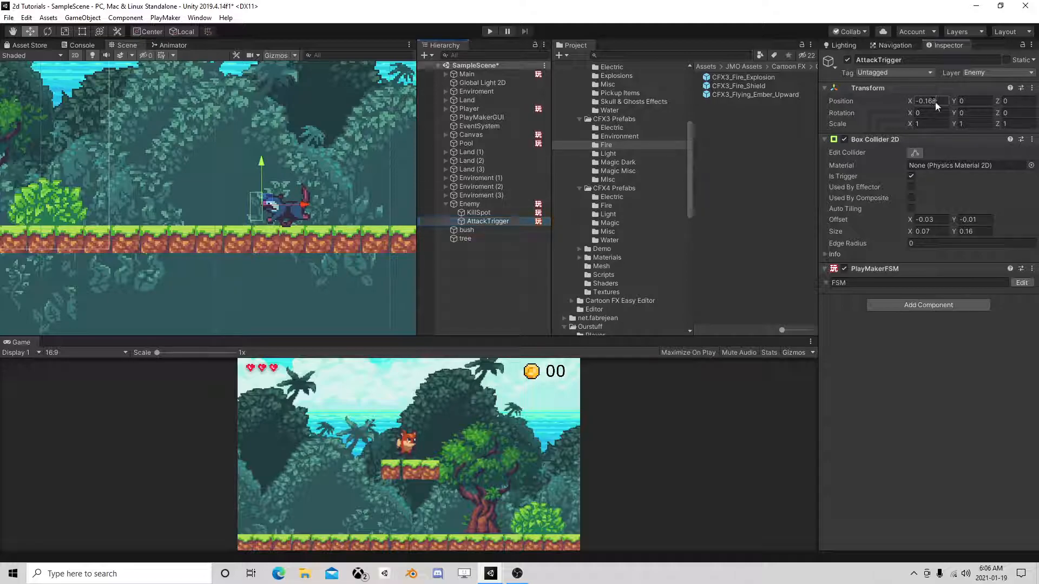
pyautogui.write('-0.2')
# - Review the actions in State 1 of the Enemy's SpriteFlipping FSM, including Set Sprite Flip and its bool variable
pyautogui.click(484, 205)
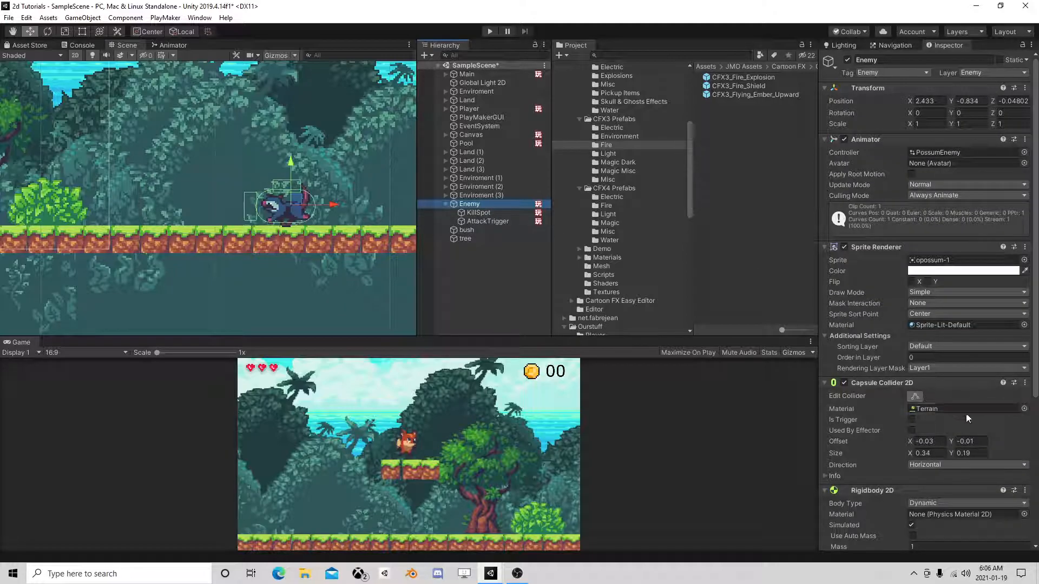
pyautogui.scroll(-10, 966, 413)
pyautogui.click(1015, 449)
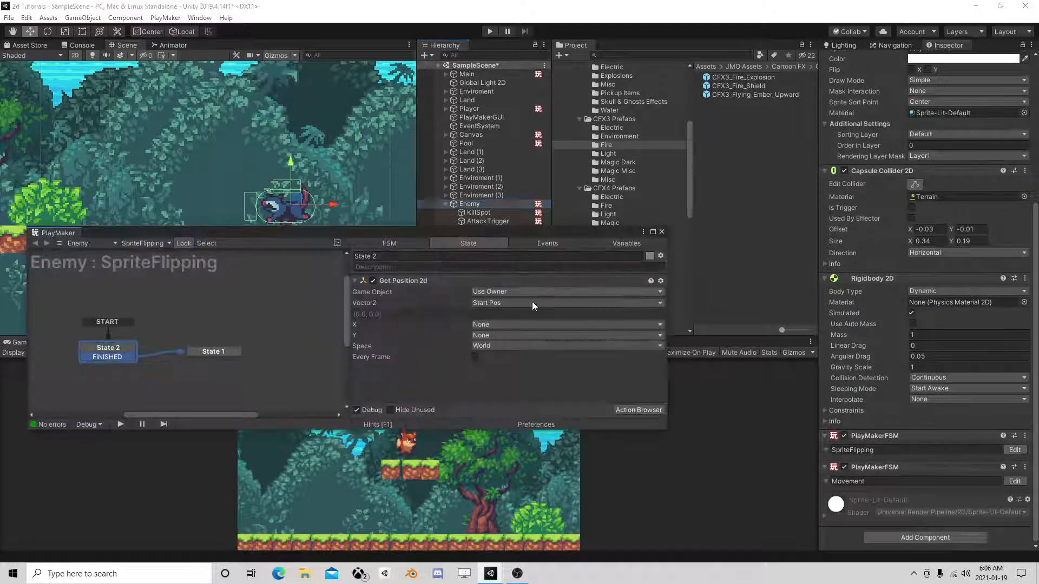
pyautogui.moveTo(430, 234); pyautogui.dragTo(508, 256)
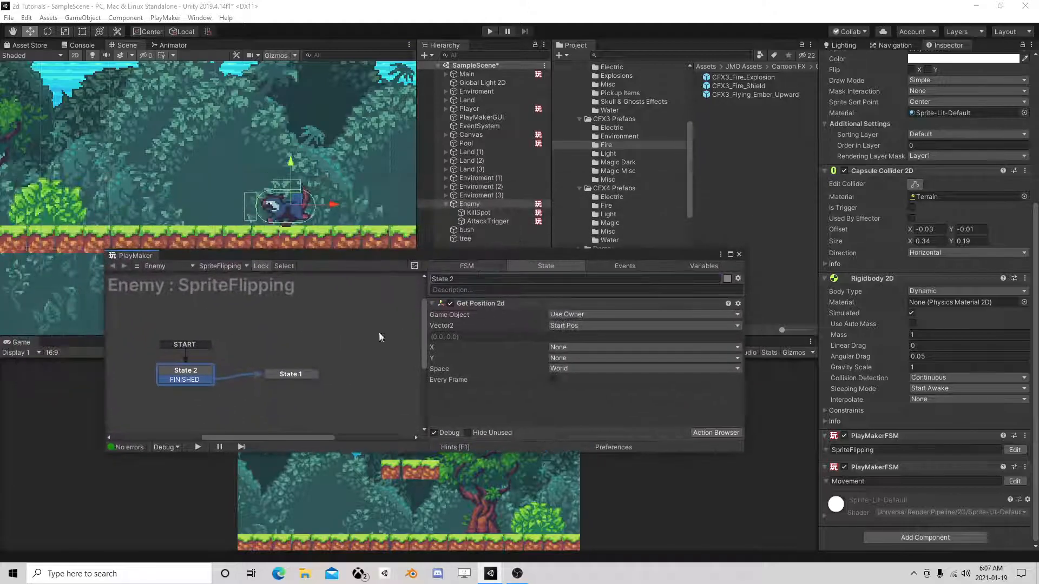
pyautogui.click(299, 374)
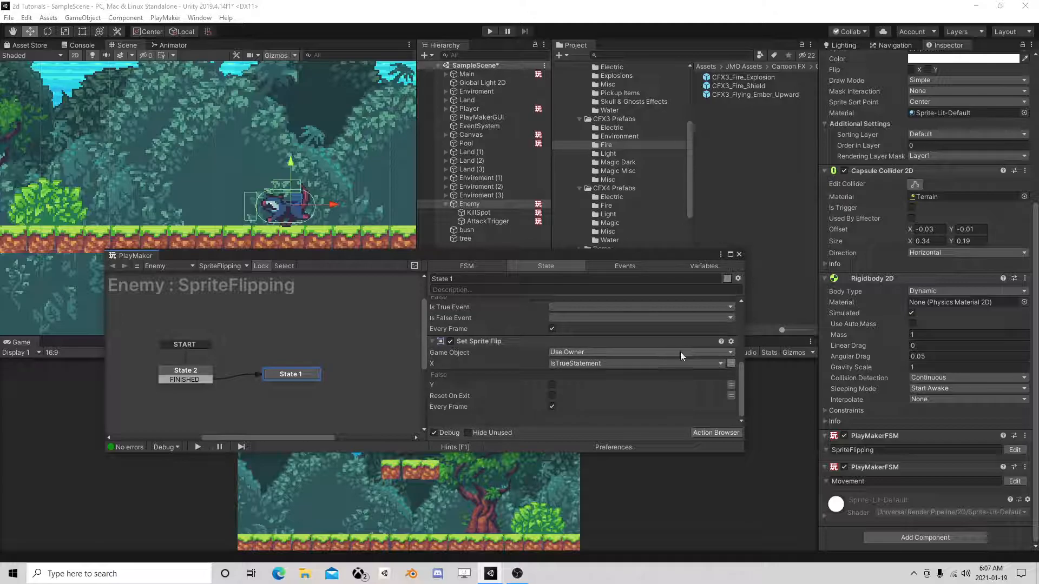
pyautogui.scroll(3, 670, 360)
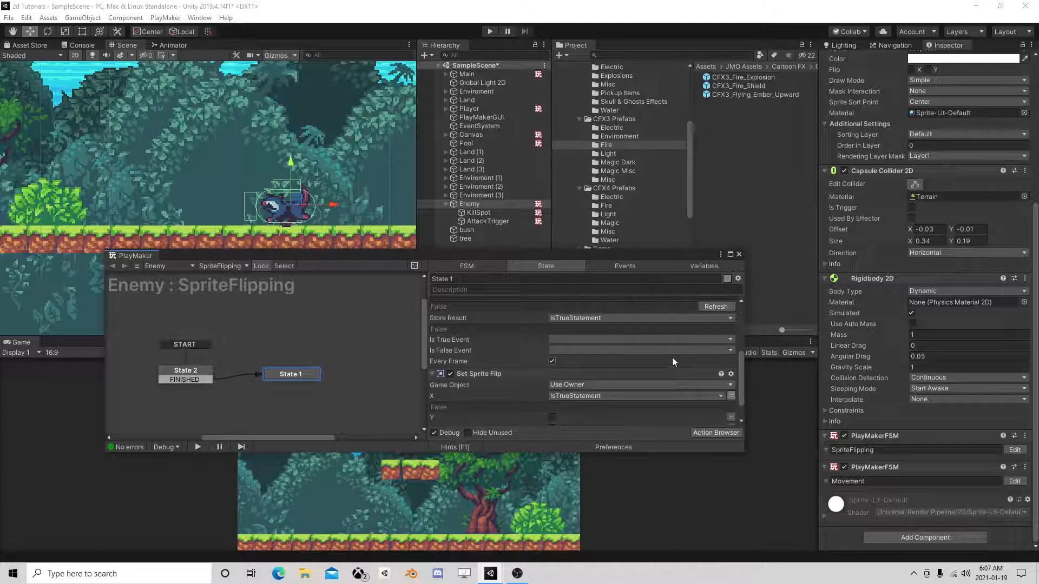
pyautogui.click(738, 255)
# - Add a third PlayMakerFSM component to the Enemy and name it AttackTrigger
pyautogui.click(926, 536)
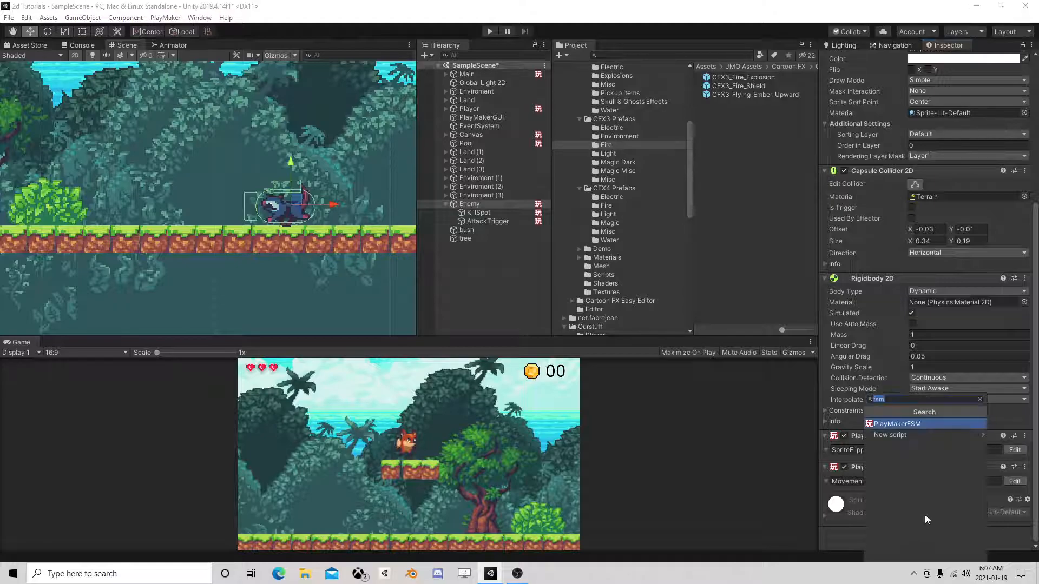
pyautogui.click(893, 425)
pyautogui.click(875, 514)
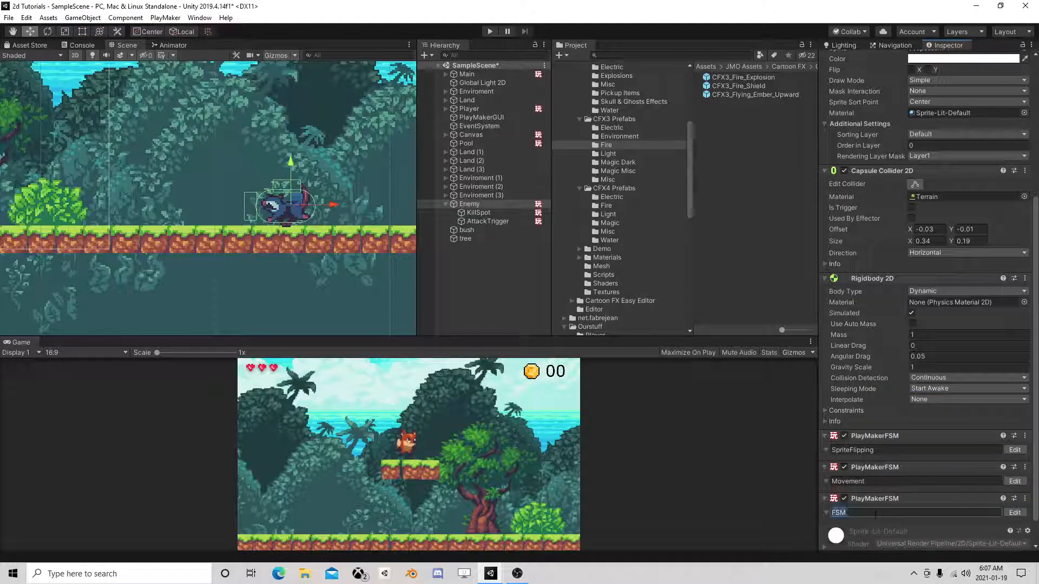
pyautogui.write('AItack T')
pyautogui.write('rigger')
# - Add a Get Fsm Bool action to State 1 of the Enemy's AttackTrigger FSM
pyautogui.click(1014, 512)
pyautogui.click(713, 432)
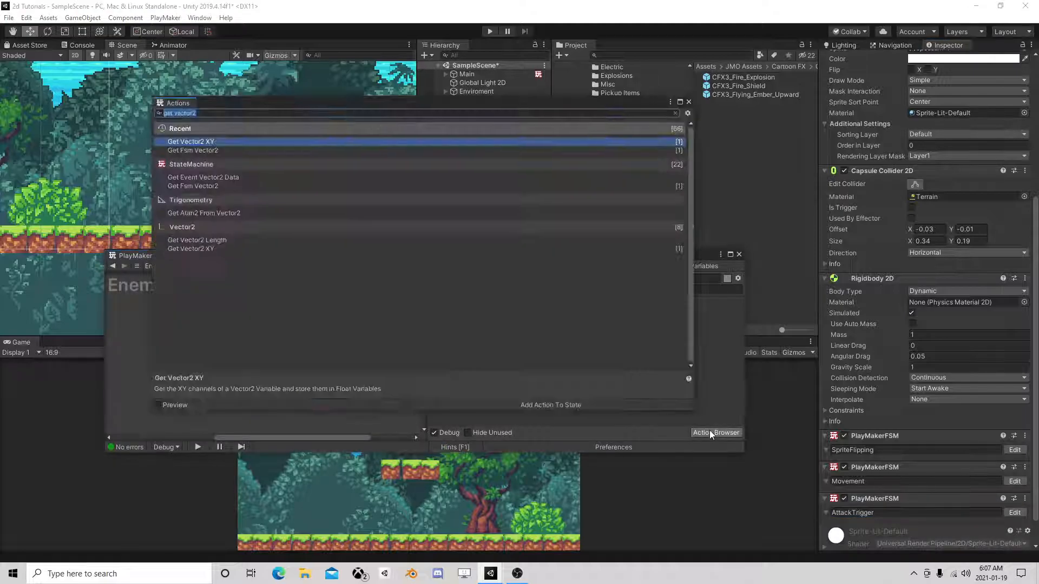
pyautogui.write('get fsm bo')
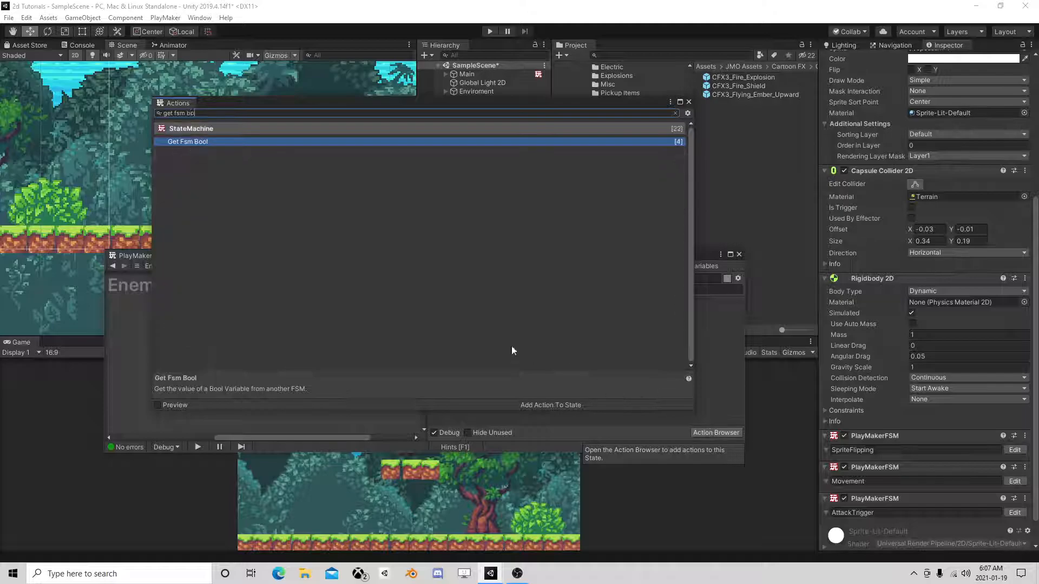
pyautogui.write('ol')
pyautogui.doubleClick(242, 142)
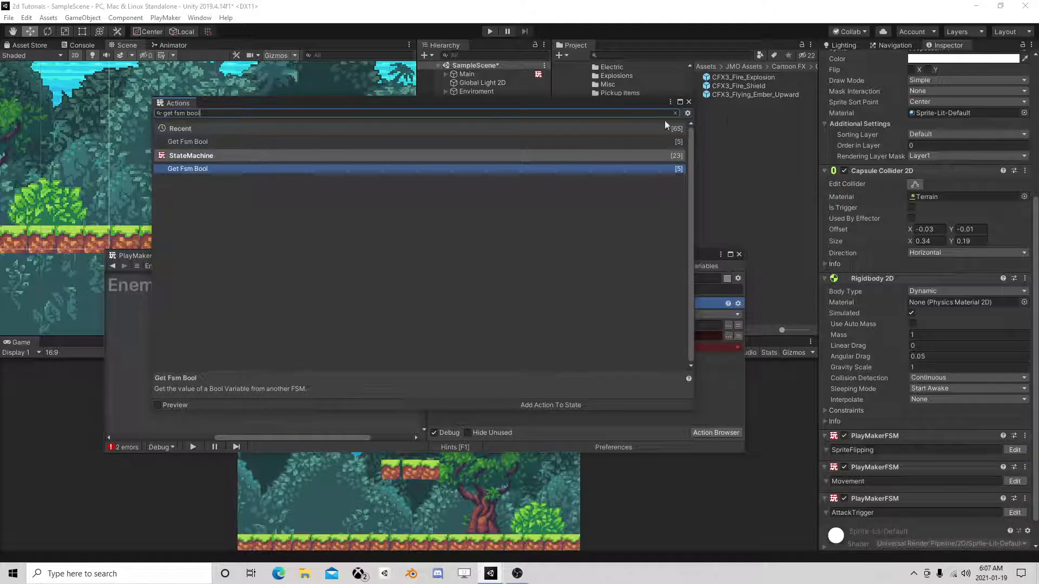
pyautogui.click(688, 102)
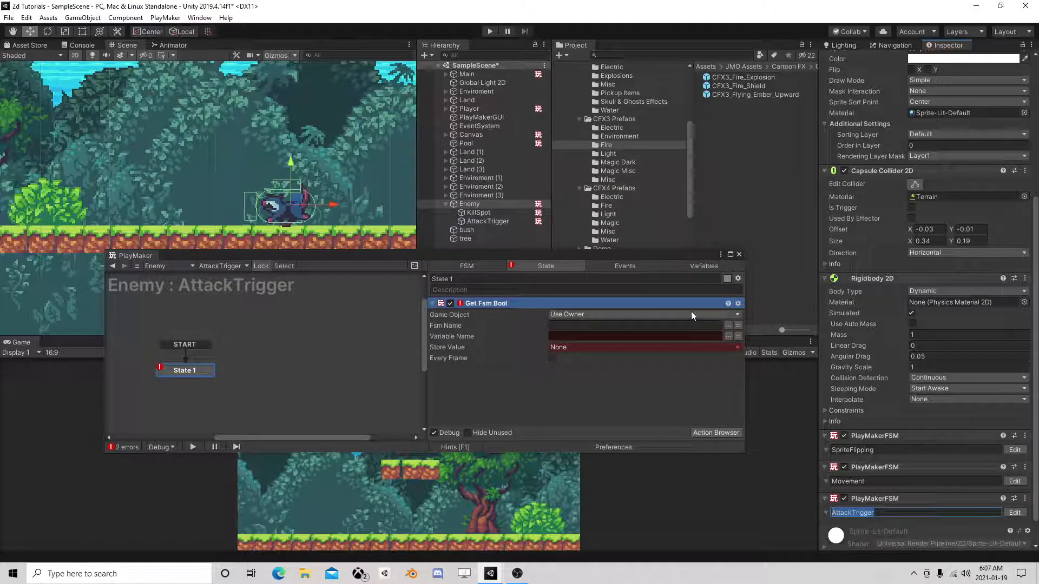
# - Point the Get Fsm Bool action at the IsTrueStatement variable of the SpriteFlipping FSM
pyautogui.click(728, 325)
pyautogui.click(768, 359)
pyautogui.click(729, 336)
pyautogui.click(763, 341)
# - Store the Get Fsm Bool result in a new variable named Left and make the action run every frame
pyautogui.click(642, 348)
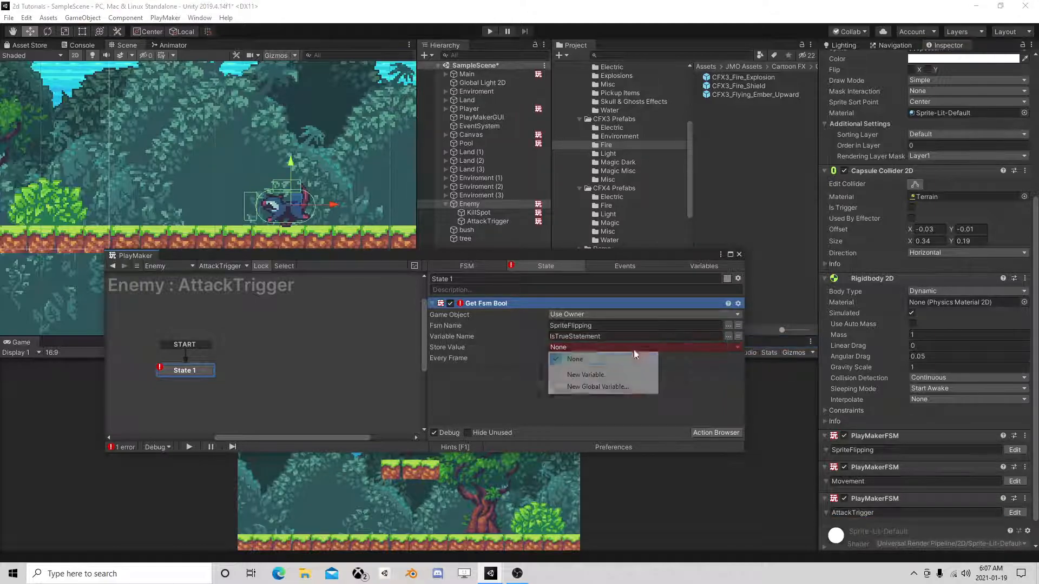
pyautogui.click(593, 374)
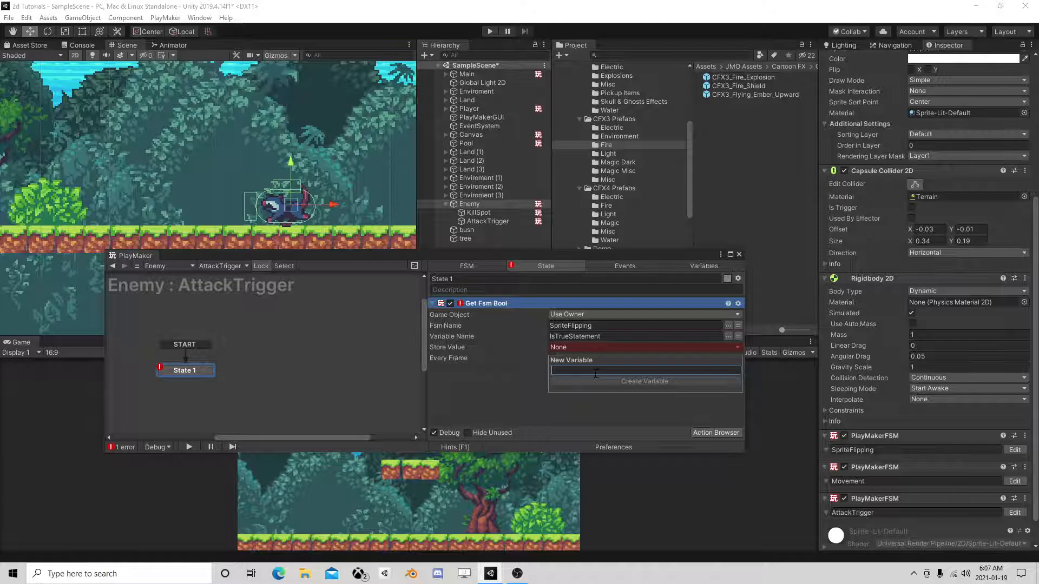
pyautogui.write('Left')
pyautogui.press('Return')
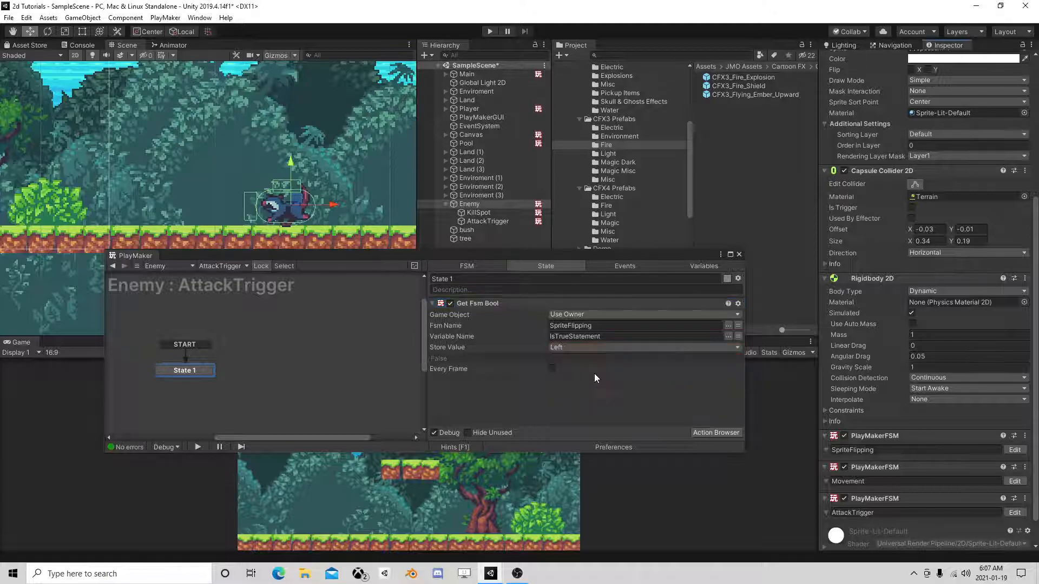
pyautogui.click(552, 369)
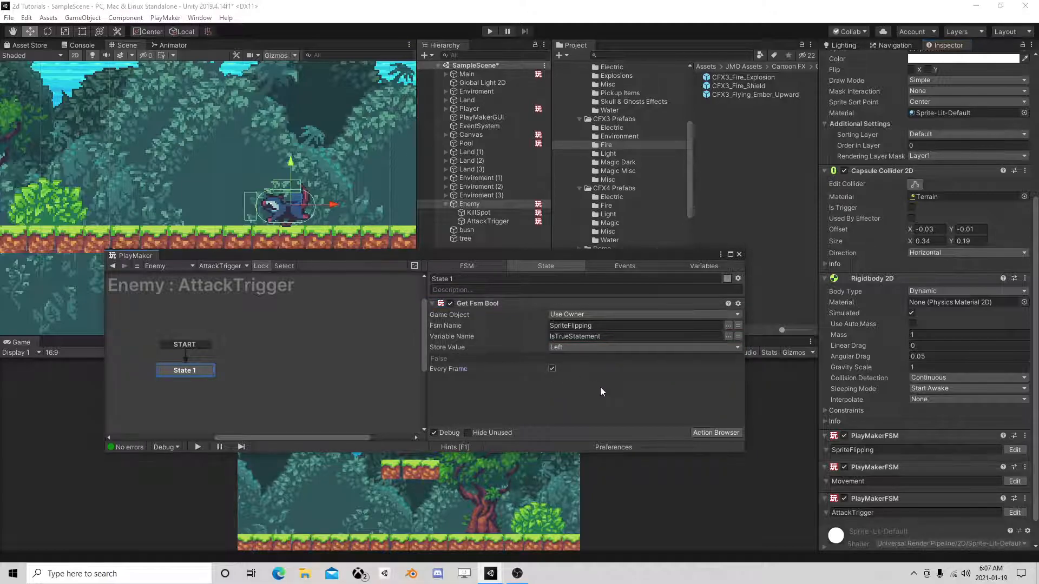
# - Add a Bool Test action below Get Fsm Bool in State 1 and make it test the Left variable
pyautogui.click(696, 432)
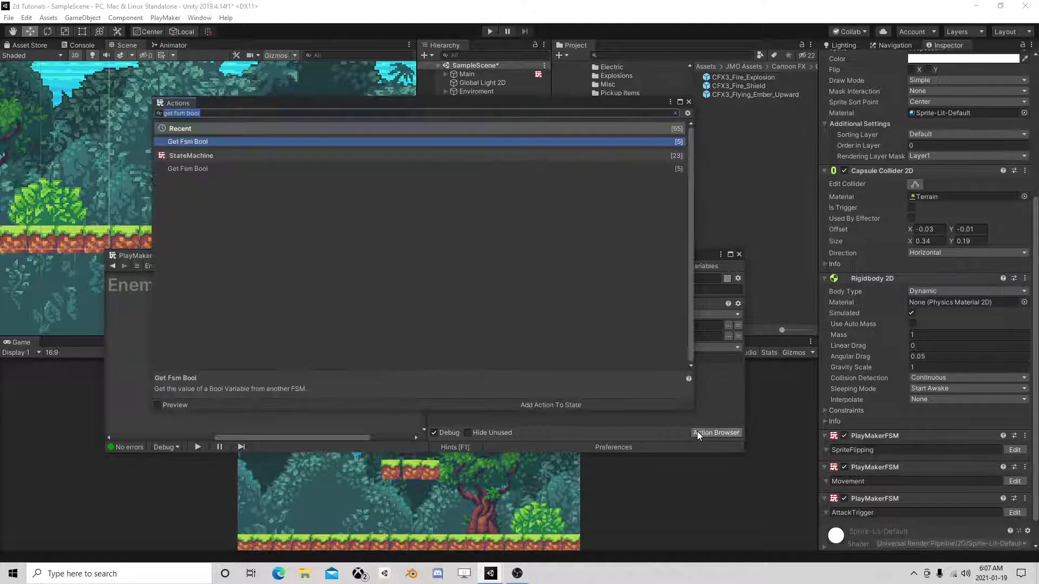
pyautogui.write('test')
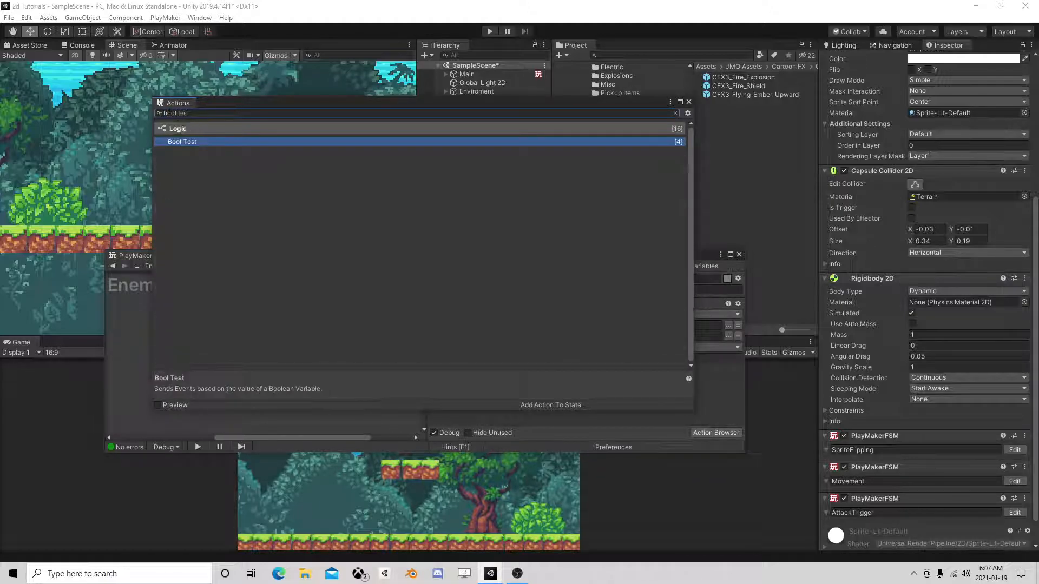
pyautogui.click(689, 102)
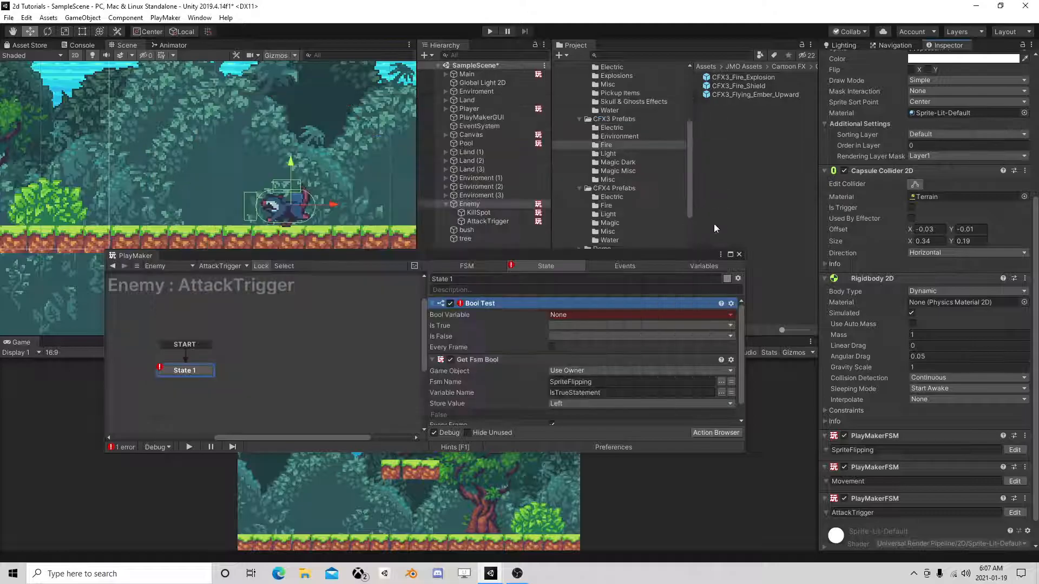
pyautogui.moveTo(482, 306); pyautogui.dragTo(503, 421)
pyautogui.click(571, 392)
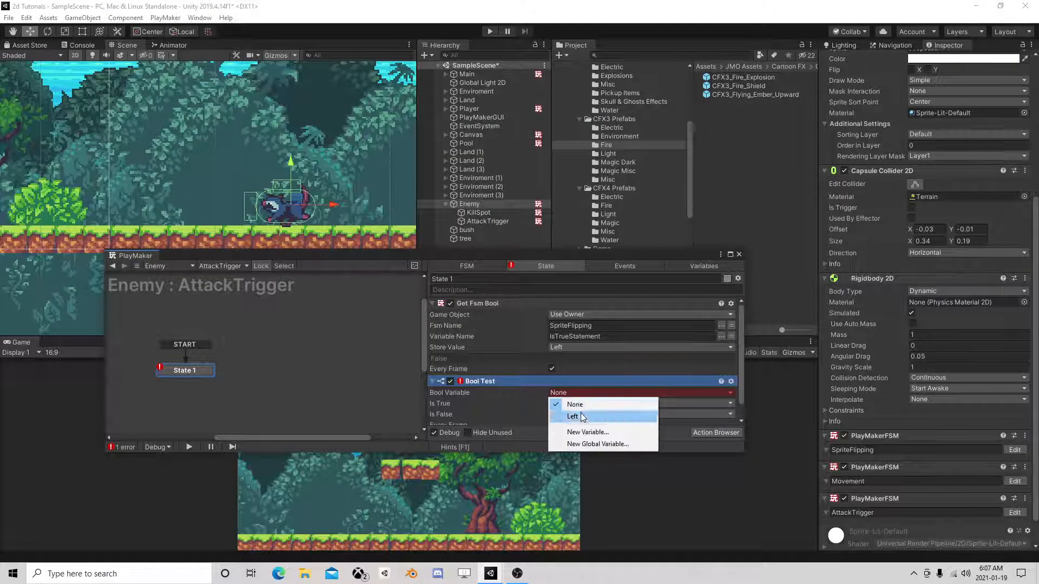
pyautogui.click(568, 414)
# - Make the Bool Test send a new event named go left when true, every frame, and add the matching transition to State 1
pyautogui.click(565, 386)
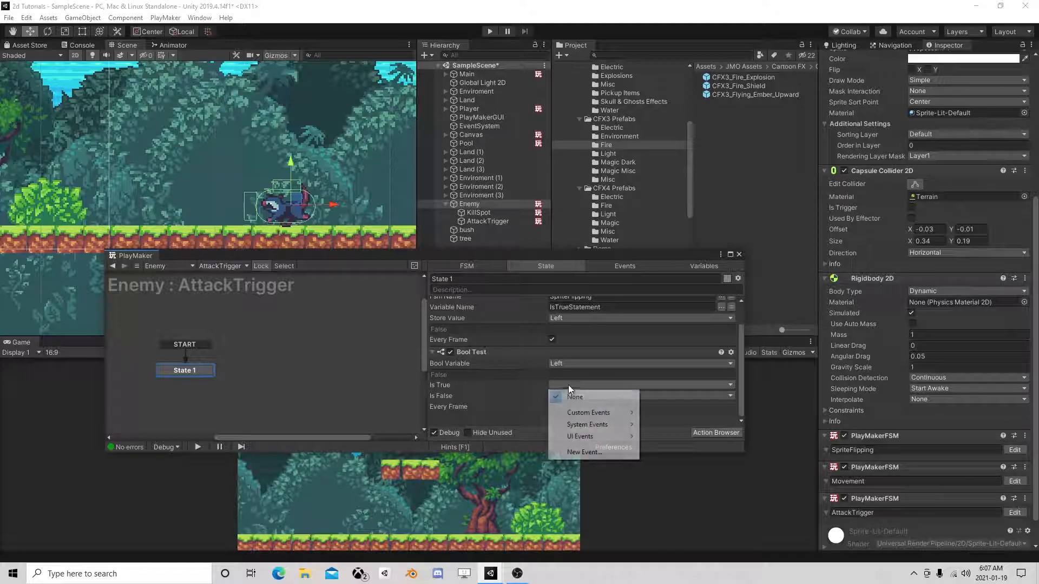
pyautogui.click(594, 451)
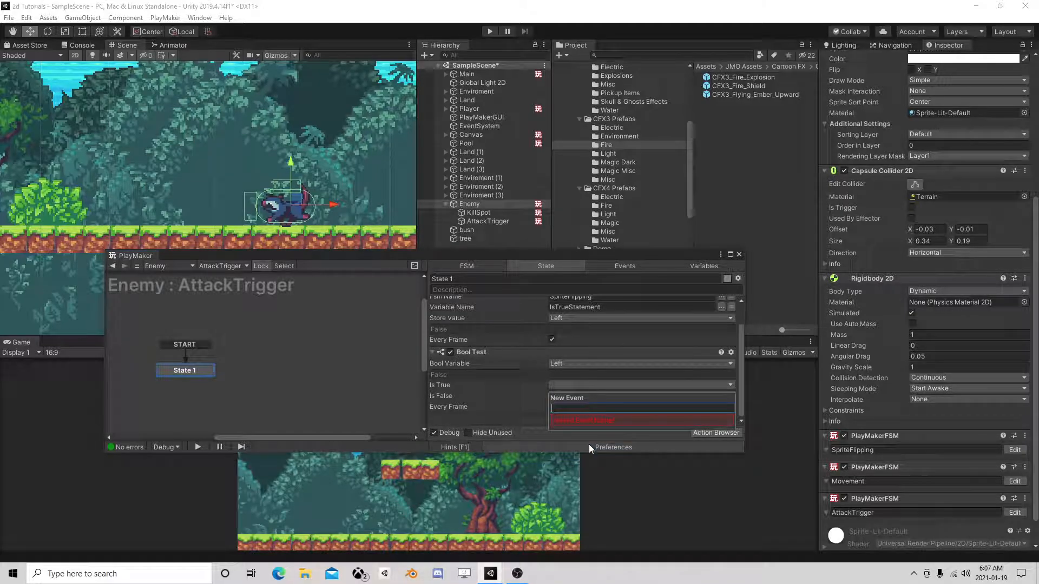
pyautogui.write('go left')
pyautogui.press('Return')
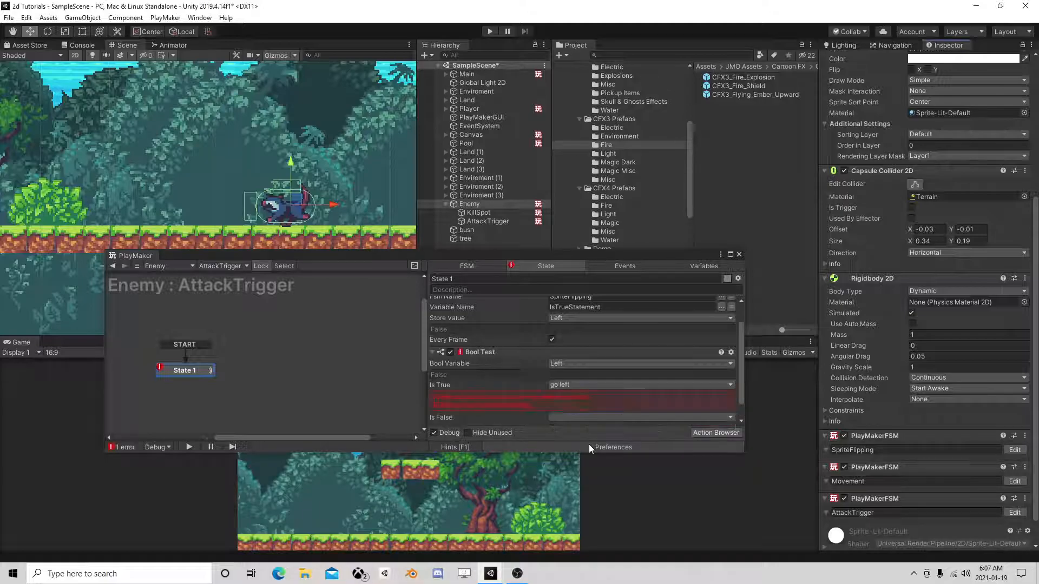
pyautogui.click(563, 403)
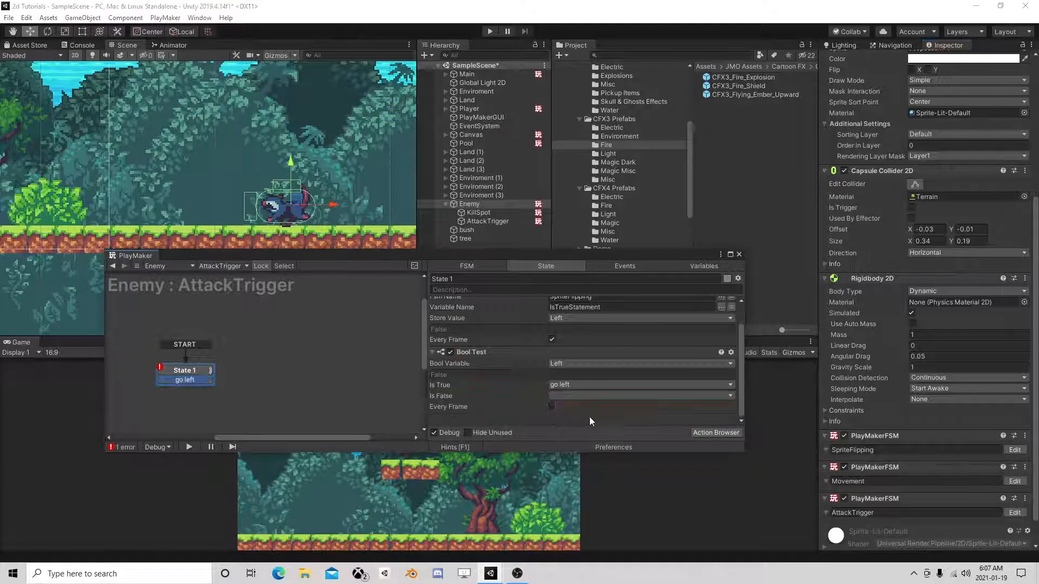
# - Duplicate State 1 as State 2 beside it and link the two states through their go left transitions
pyautogui.rightClick(206, 374)
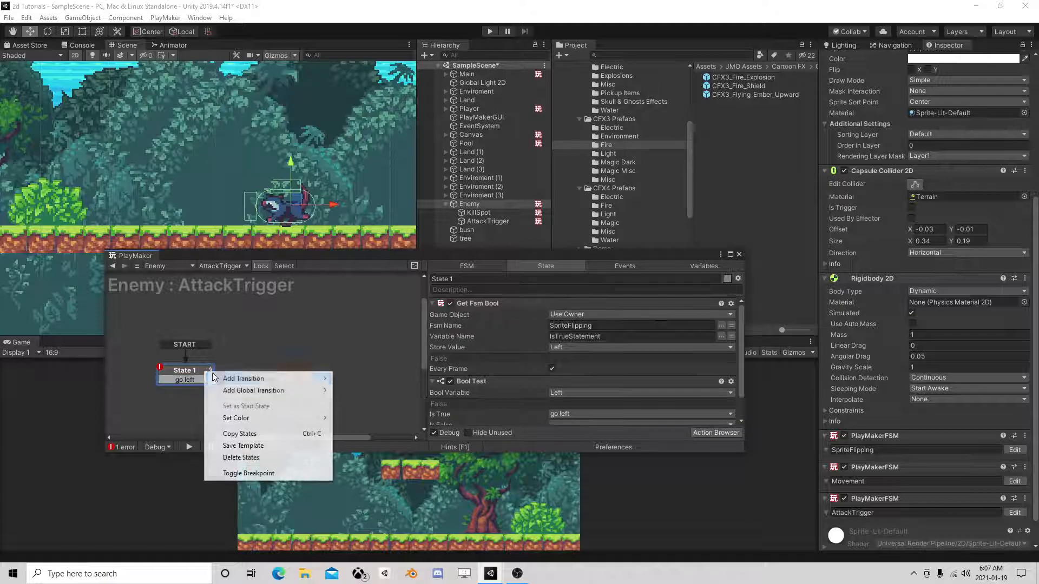
pyautogui.click(241, 433)
pyautogui.rightClick(250, 372)
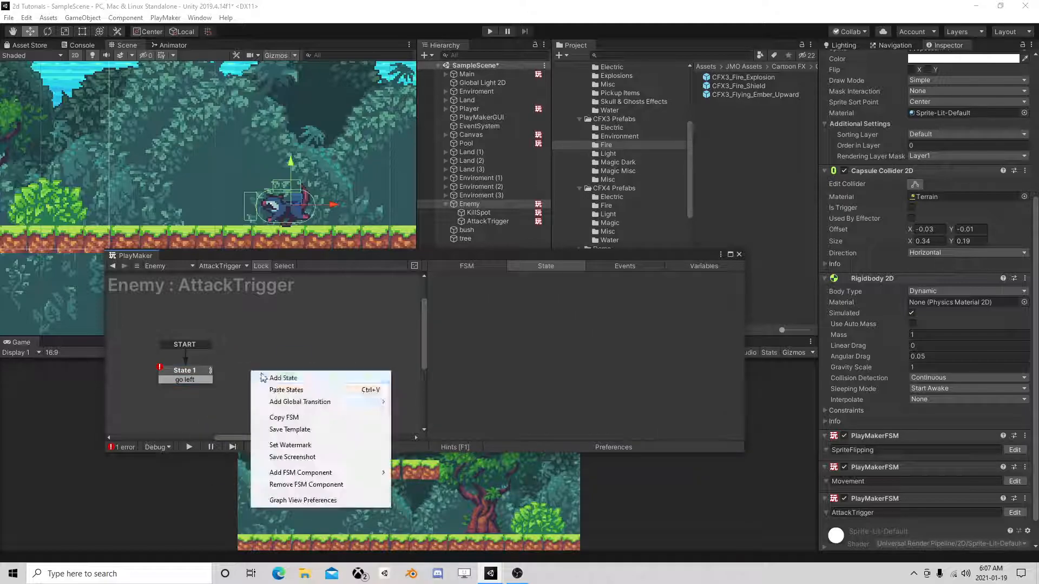
pyautogui.click(286, 390)
pyautogui.moveTo(209, 379); pyautogui.dragTo(276, 369)
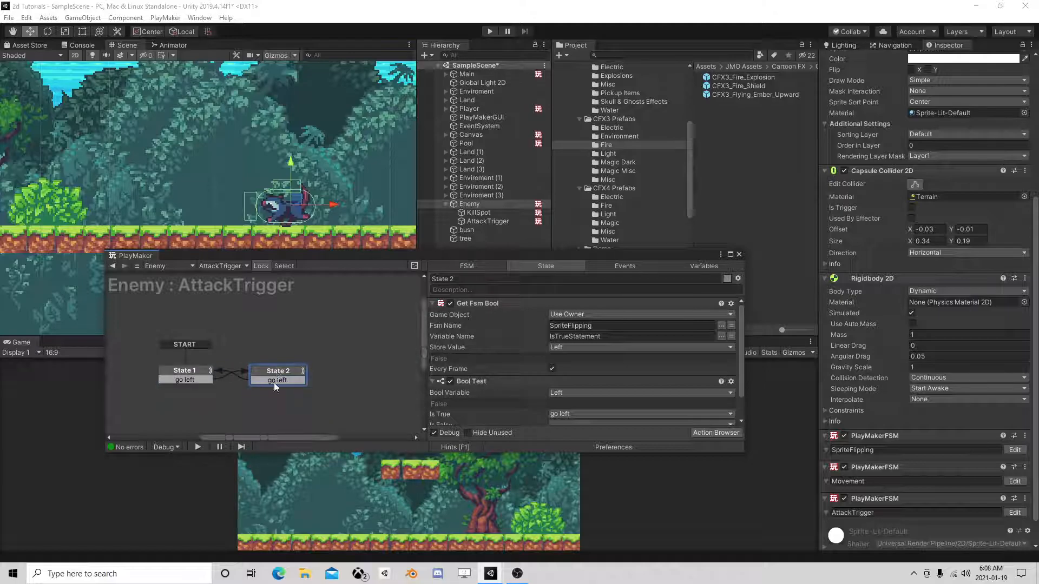
# - In State 2's Bool Test, clear the Is True event and send a new go right event on Is False, with a matching transition
pyautogui.scroll(-1, 527, 384)
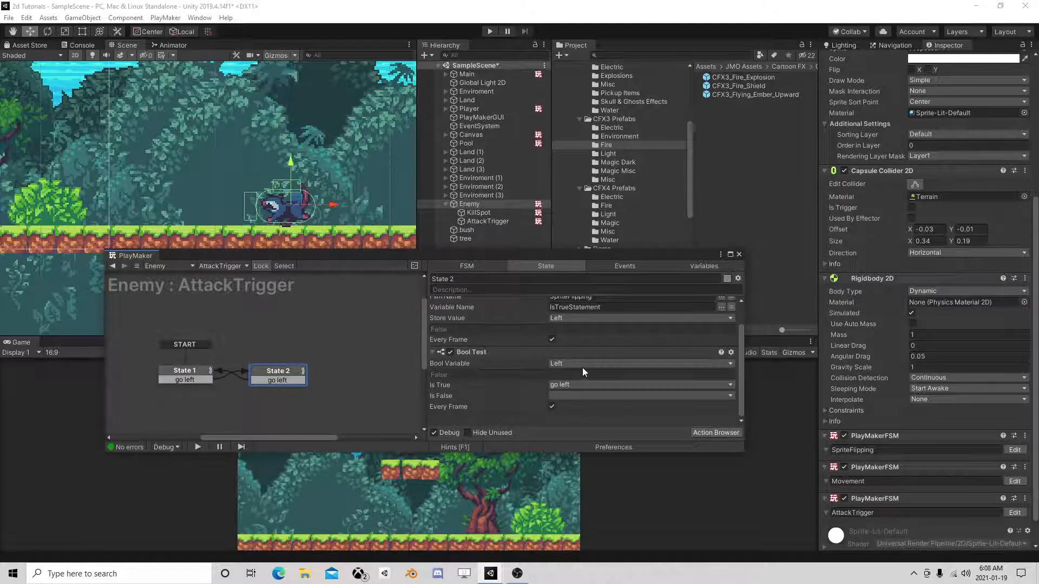
pyautogui.click(576, 385)
pyautogui.click(585, 397)
pyautogui.click(575, 395)
pyautogui.click(576, 475)
pyautogui.write('g')
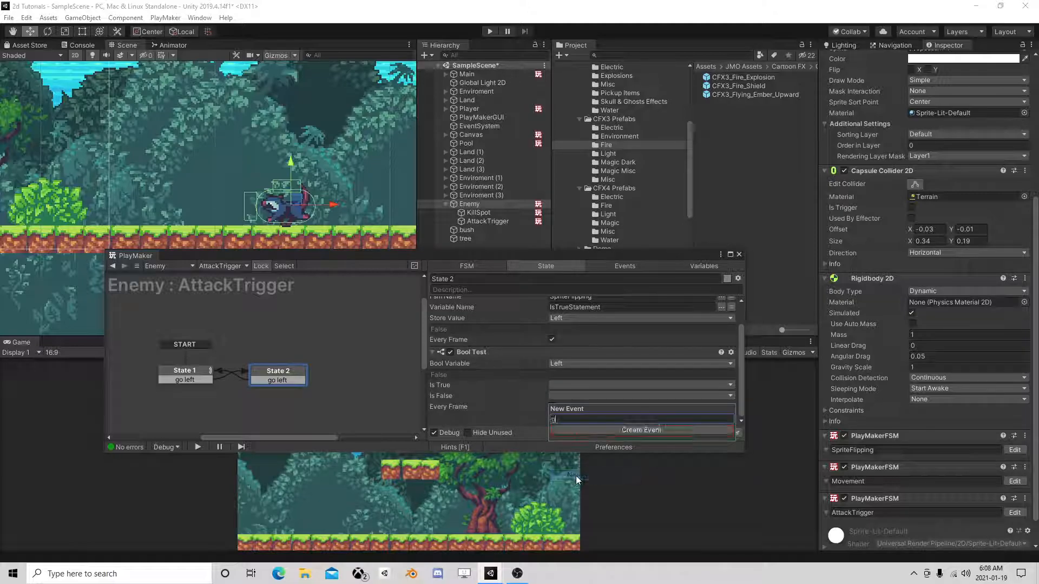
pyautogui.write('o right')
pyautogui.press('Return')
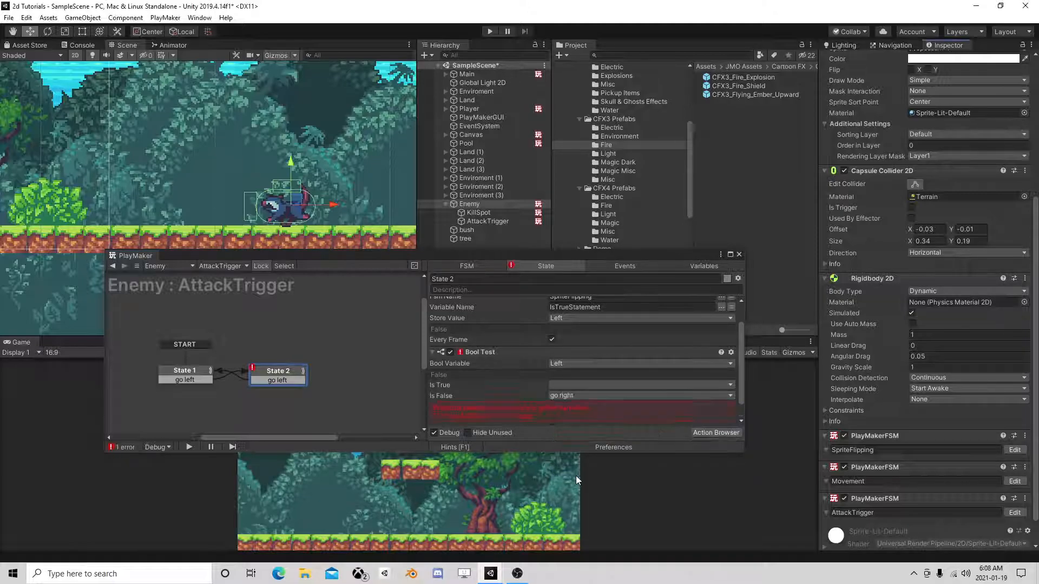
pyautogui.click(449, 412)
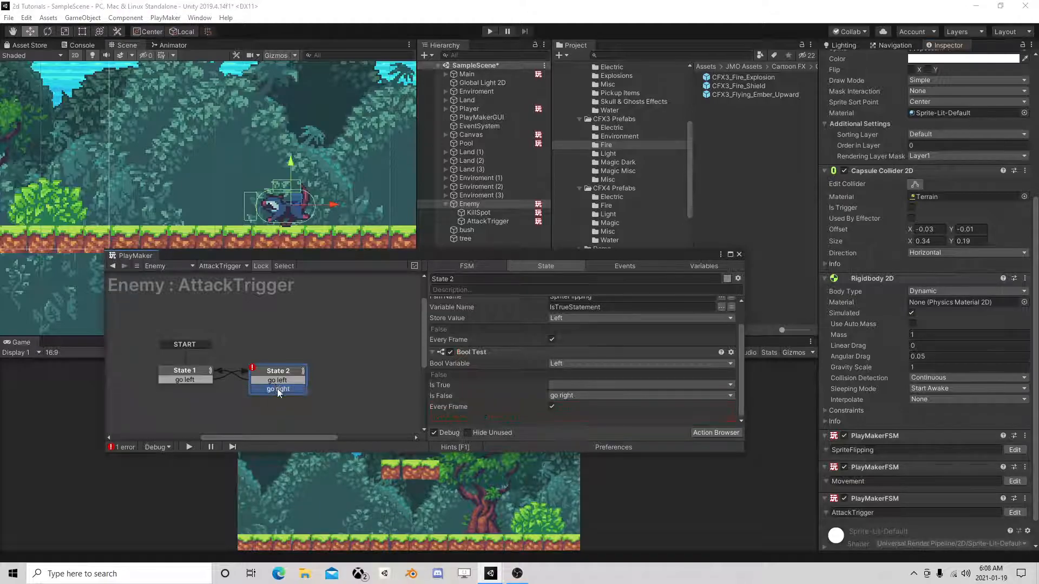
# - Link State 2's go right transition to State 1 and delete State 2's leftover go left transition
pyautogui.click(277, 389)
pyautogui.rightClick(277, 379)
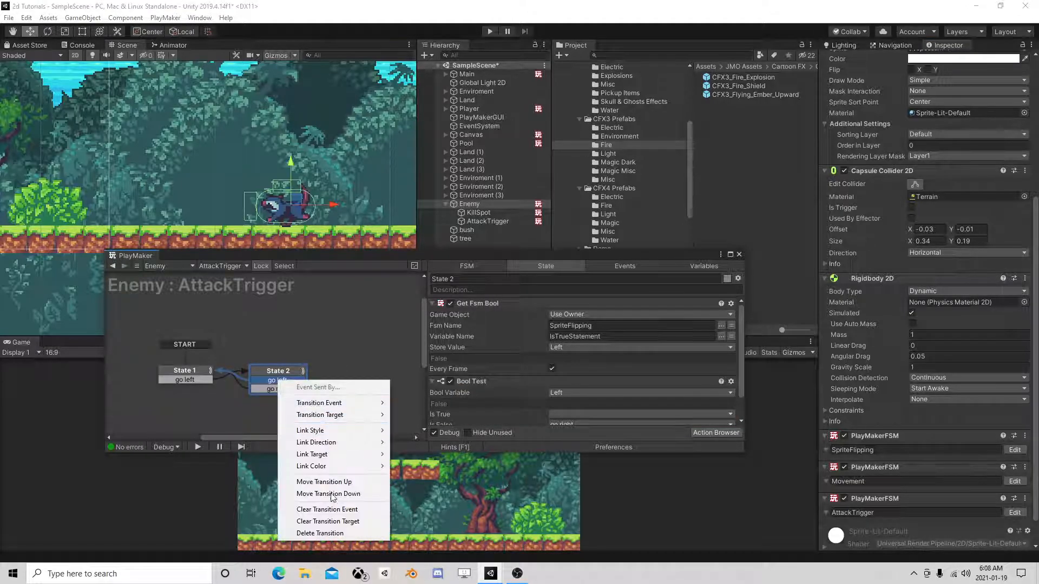
pyautogui.click(325, 531)
pyautogui.moveTo(278, 374); pyautogui.dragTo(288, 374)
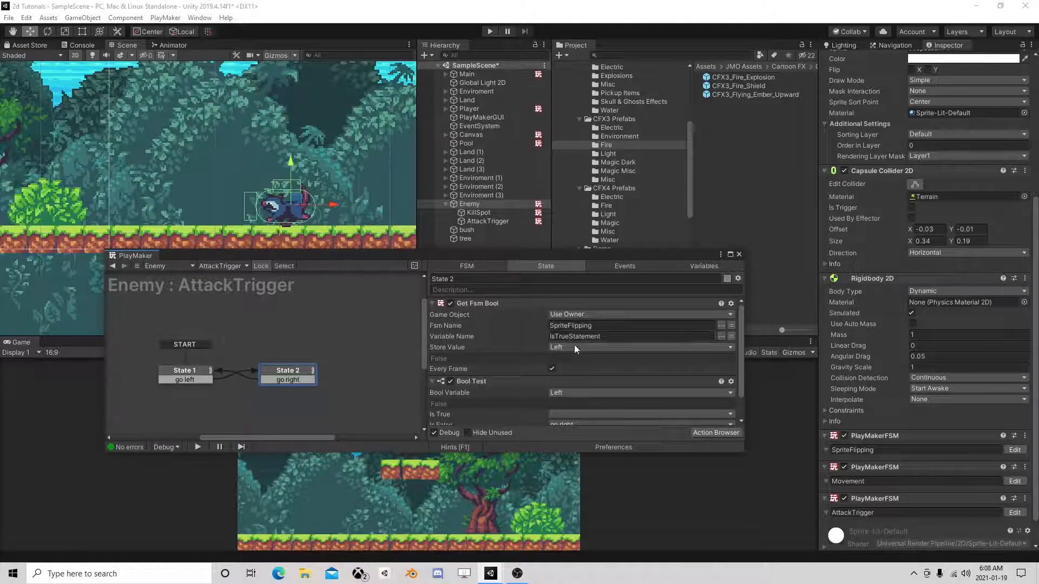
# - Play-test the scene and pause it to check the active state of the Enemy's AttackTrigger FSM, then stop it
pyautogui.click(491, 33)
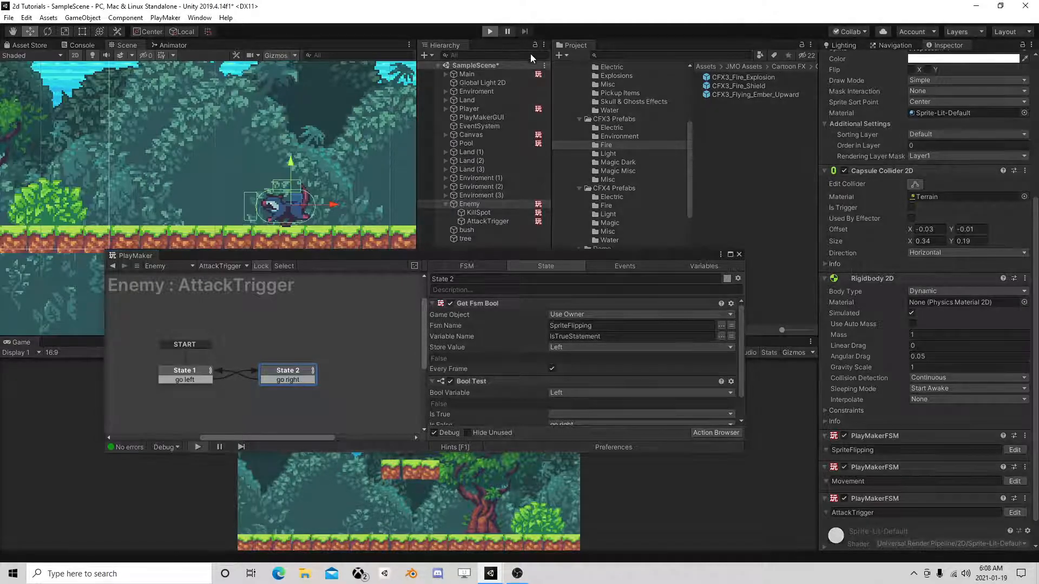
pyautogui.click(507, 31)
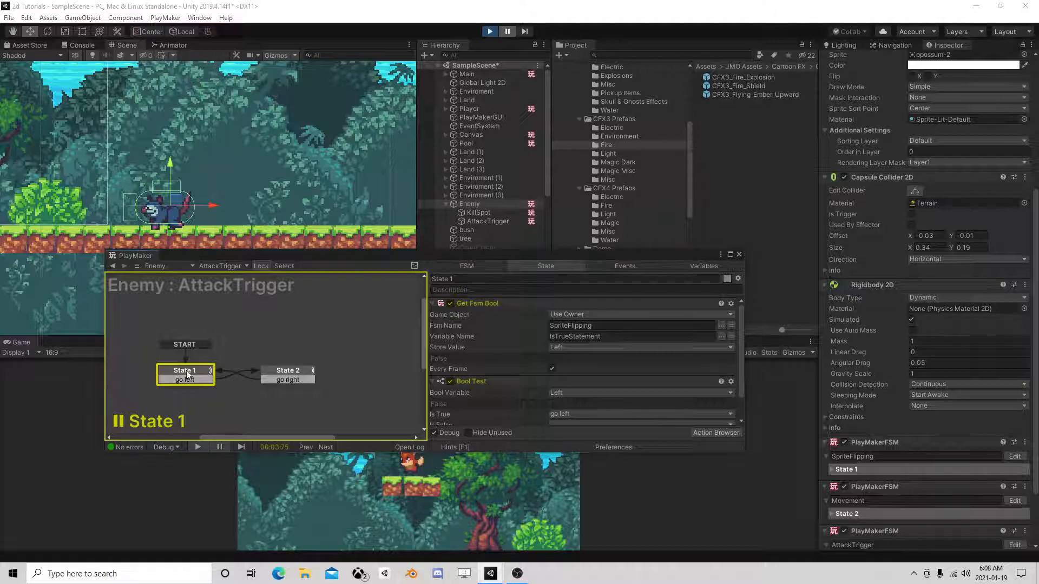
pyautogui.click(489, 32)
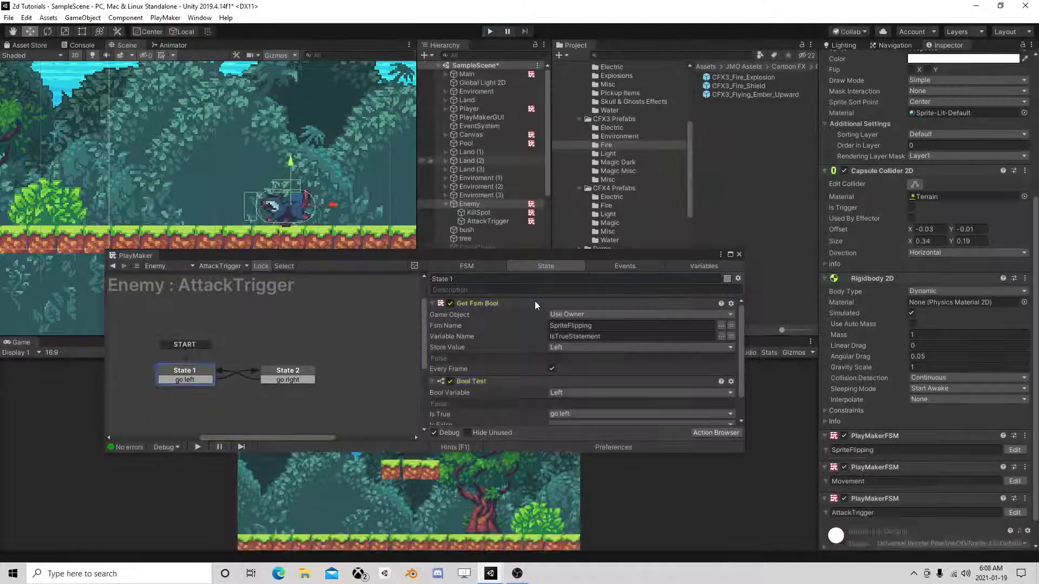
# - Duplicate the AttackTrigger object, move the copy behind the enemy to about X 0.202, and rename it AttackTrigger Right
pyautogui.moveTo(580, 254); pyautogui.dragTo(557, 291)
pyautogui.click(498, 222)
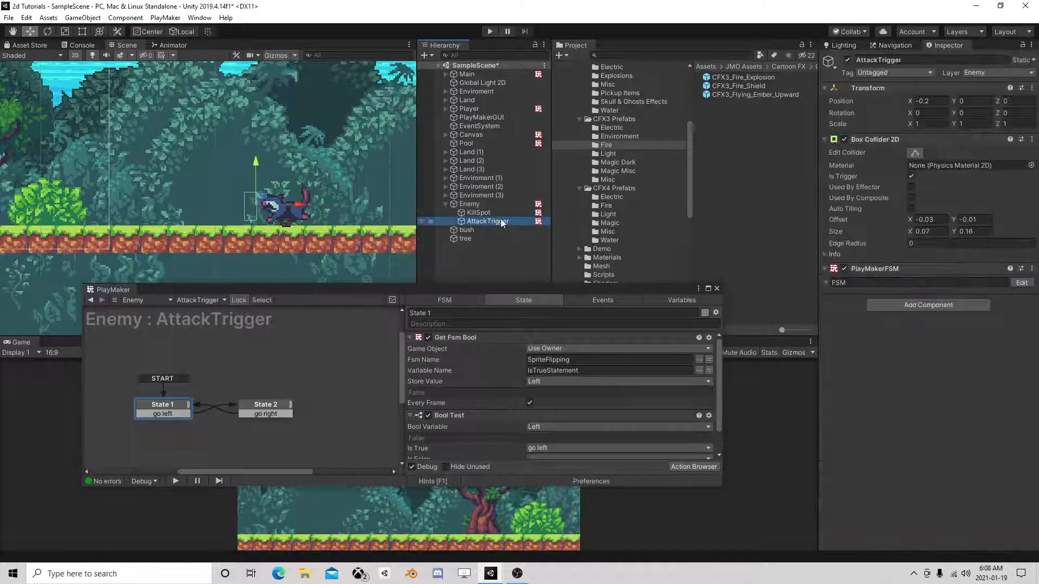
pyautogui.moveTo(301, 209); pyautogui.dragTo(364, 209)
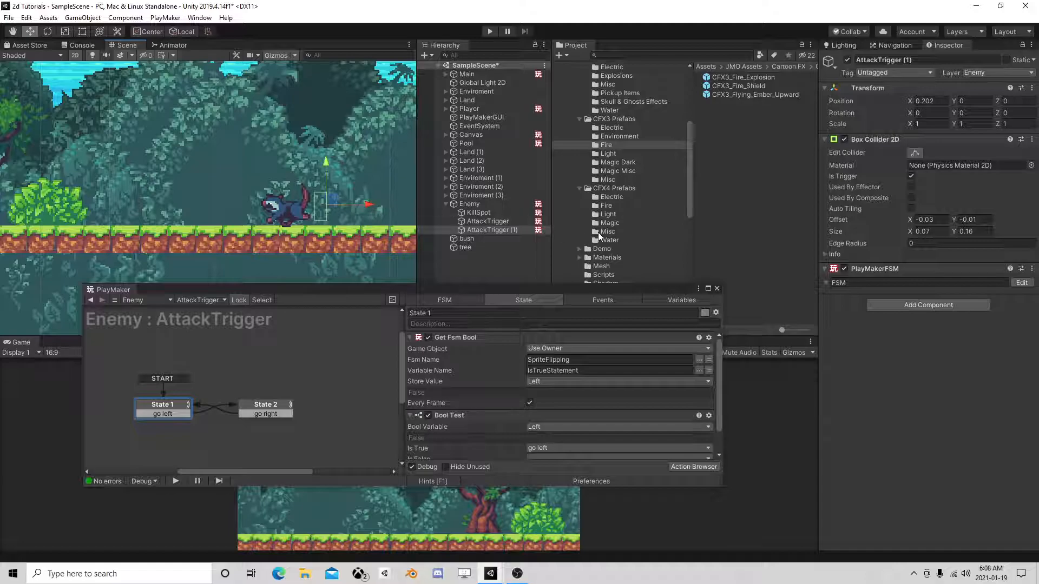
pyautogui.click(516, 231)
pyautogui.moveTo(511, 231); pyautogui.dragTo(547, 231)
pyautogui.write('Right')
pyautogui.press('Return')
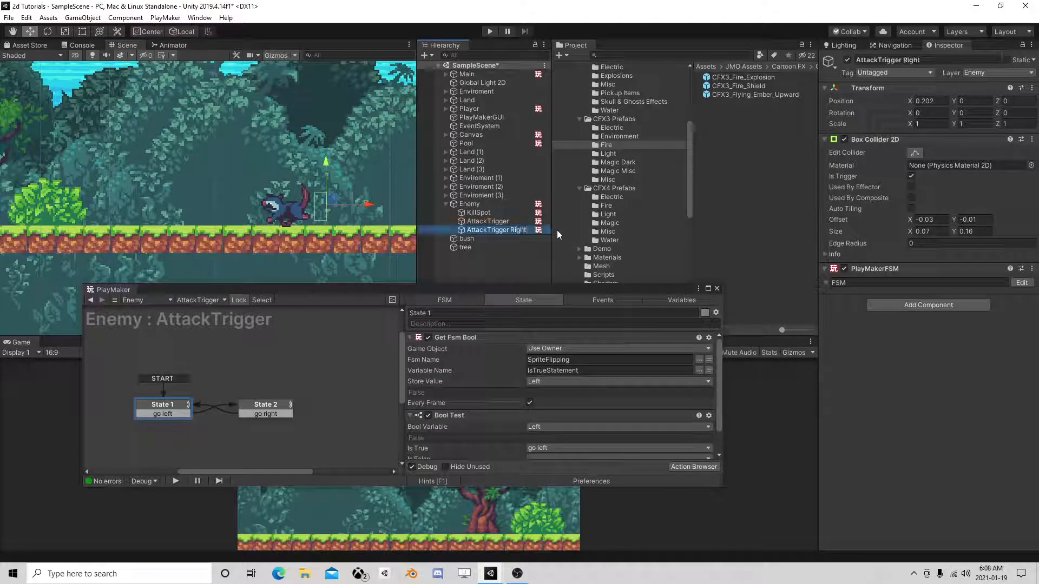
# - Rename the original trigger object AttackTrigger Left and deactivate the AttackTrigger Right object
pyautogui.click(520, 220)
pyautogui.click(513, 220)
pyautogui.write('Left')
pyautogui.press('Return')
pyautogui.click(507, 232)
pyautogui.click(847, 60)
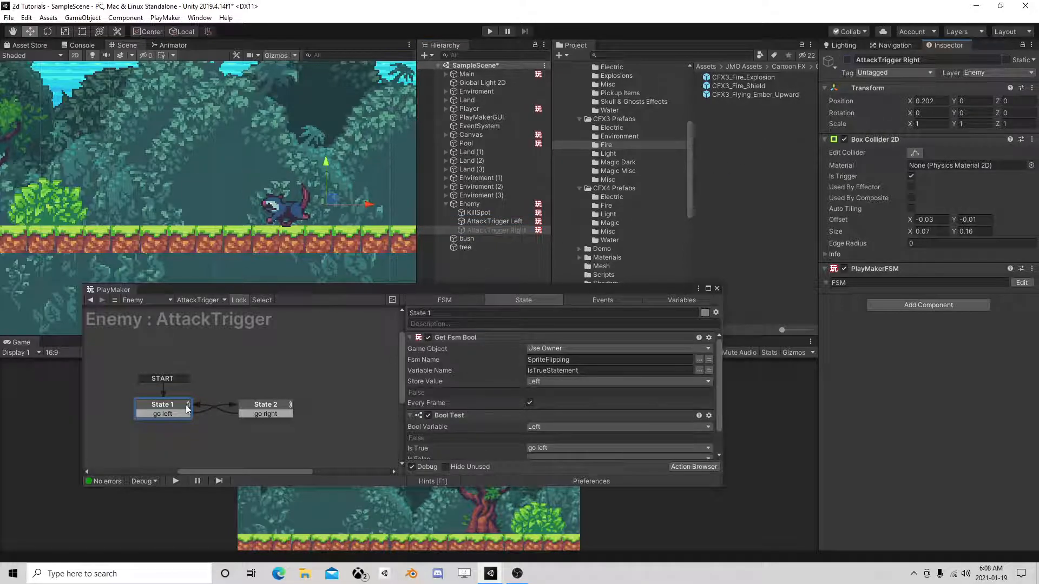
# - Add two Activate Game Object actions to State 1 and move them above the Get Fsm Bool action
pyautogui.click(693, 467)
pyautogui.write('activate')
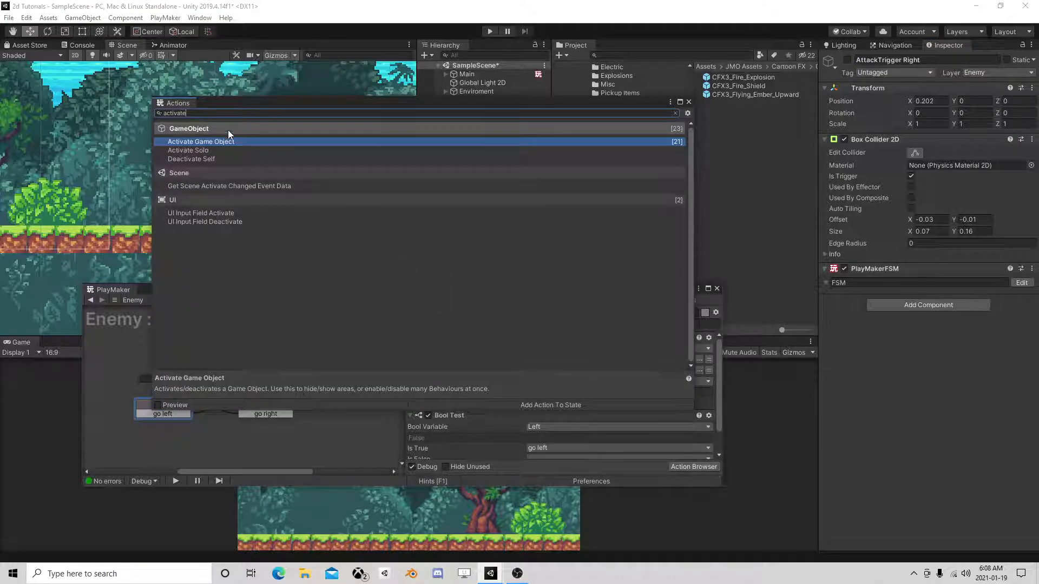
pyautogui.doubleClick(230, 141)
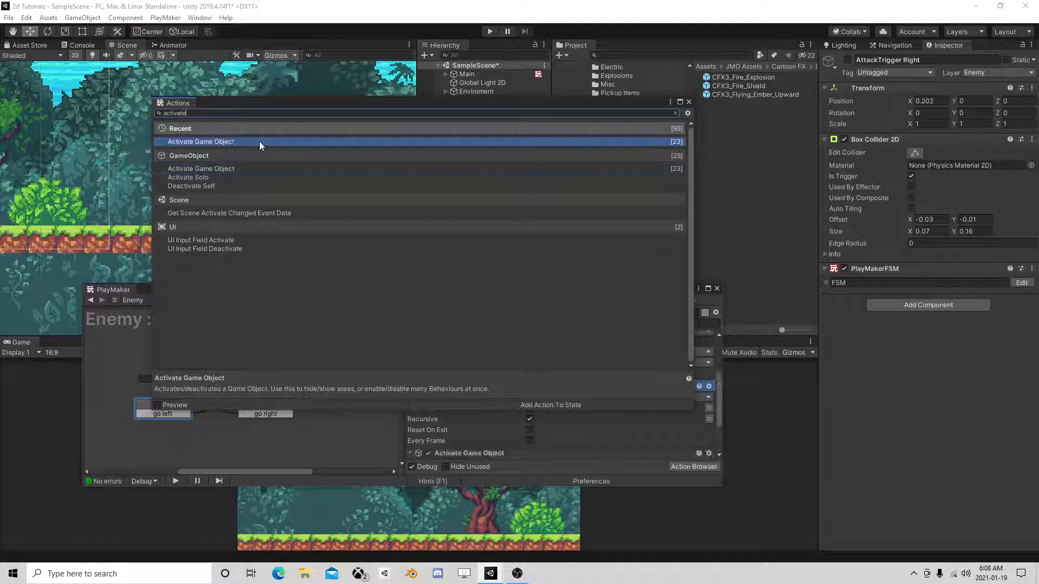
pyautogui.click(688, 103)
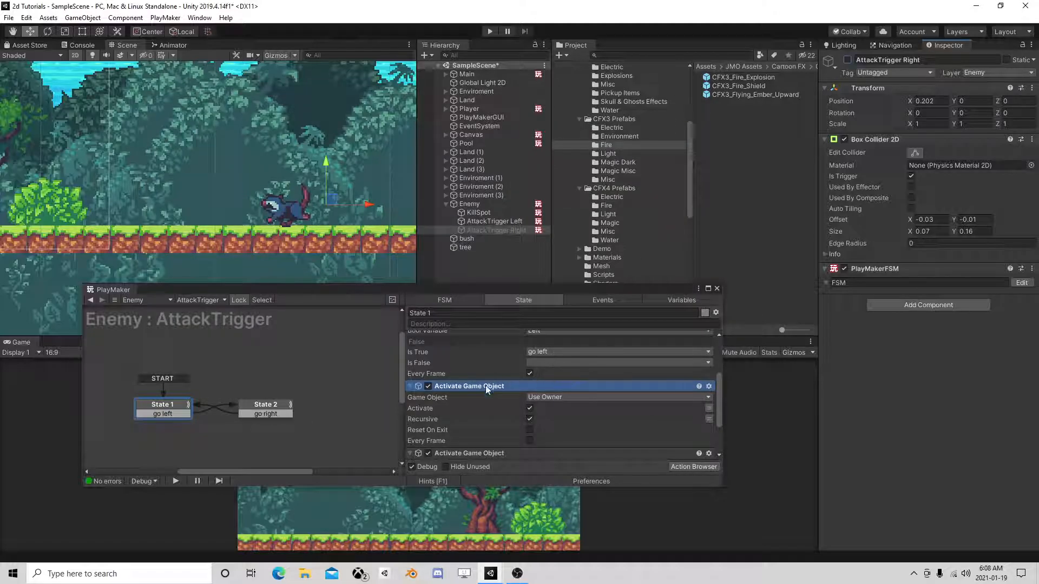
pyautogui.scroll(4, 486, 368)
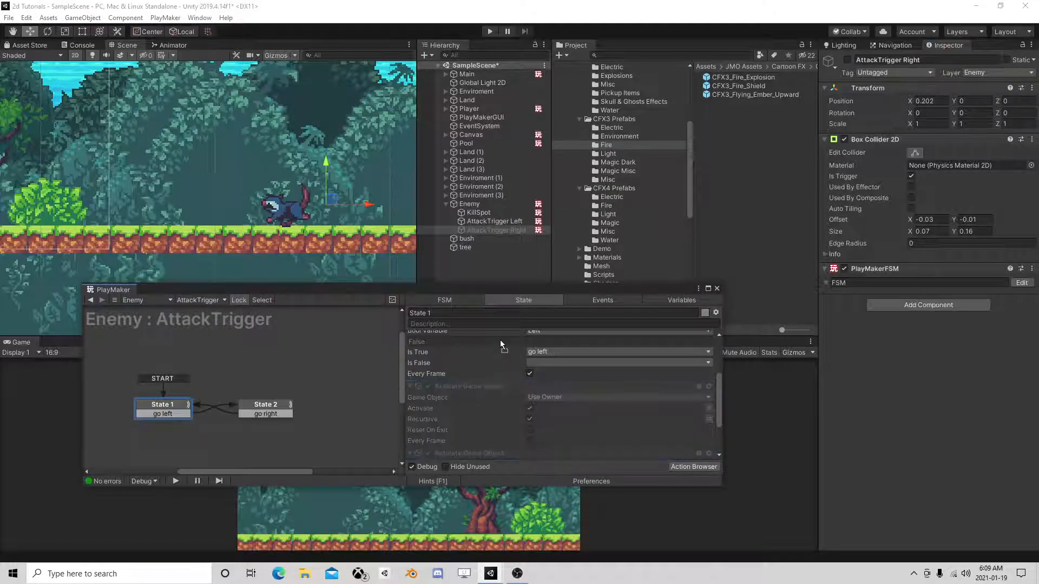
pyautogui.moveTo(488, 334); pyautogui.dragTo(481, 335)
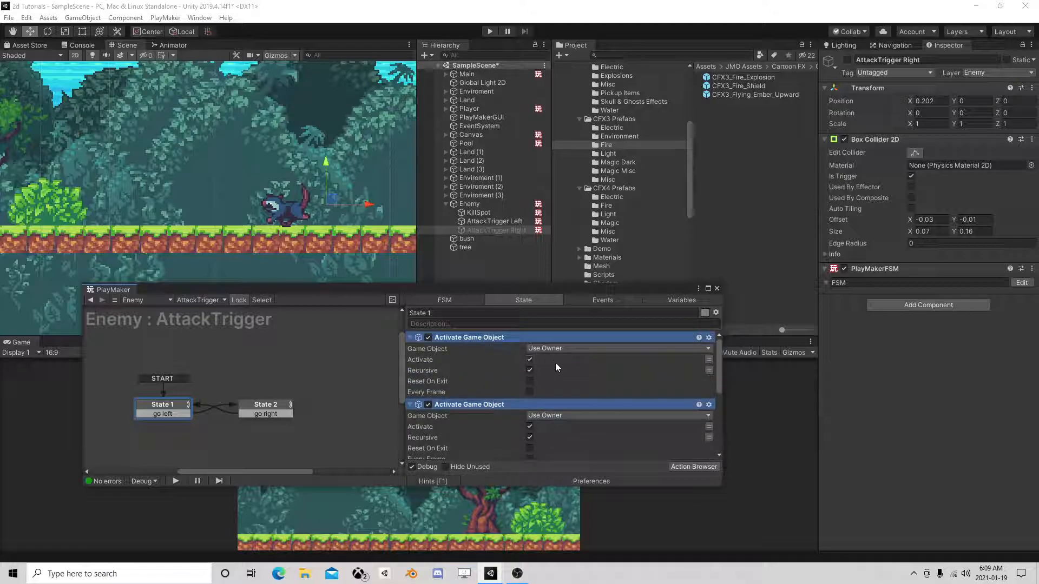
# - Turn off Activate and Recursive in both Activate Game Object actions and make the first take its specified game object from a variable
pyautogui.click(529, 426)
pyautogui.click(530, 370)
pyautogui.click(566, 349)
pyautogui.click(563, 373)
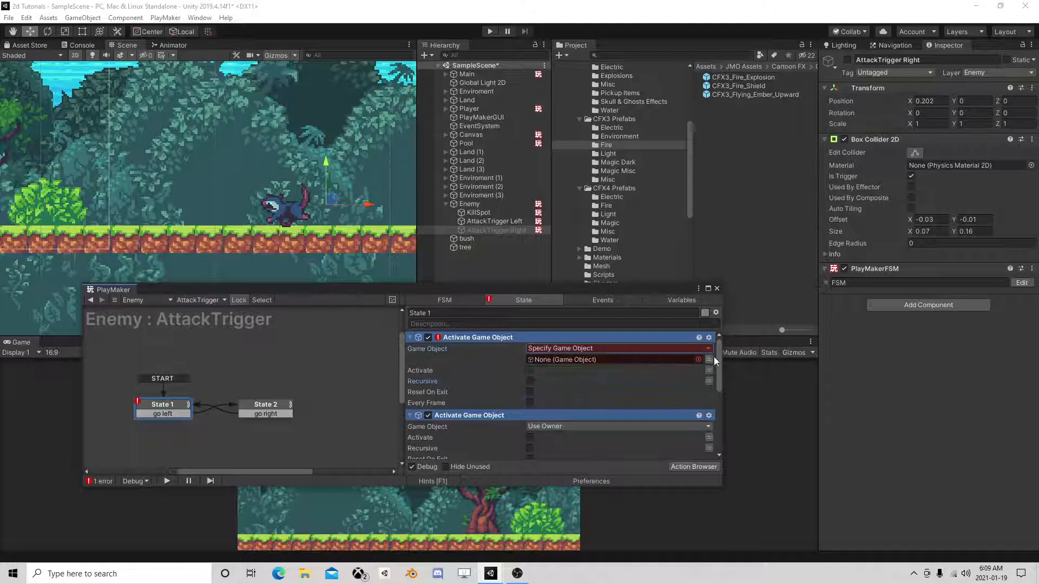
pyautogui.click(712, 359)
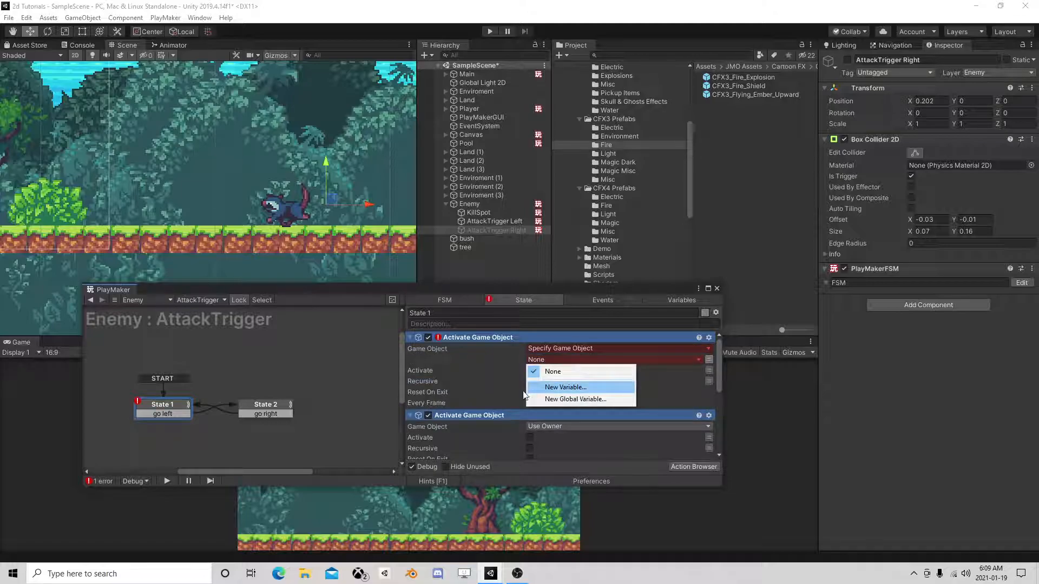
pyautogui.click(565, 387)
# - Create game object variables in the AttackTrigger FSM from the AttackTrigger Left and AttackTrigger Right objects
pyautogui.click(677, 301)
pyautogui.moveTo(484, 221); pyautogui.dragTo(495, 398)
pyautogui.moveTo(514, 230); pyautogui.dragTo(509, 348)
pyautogui.click(511, 301)
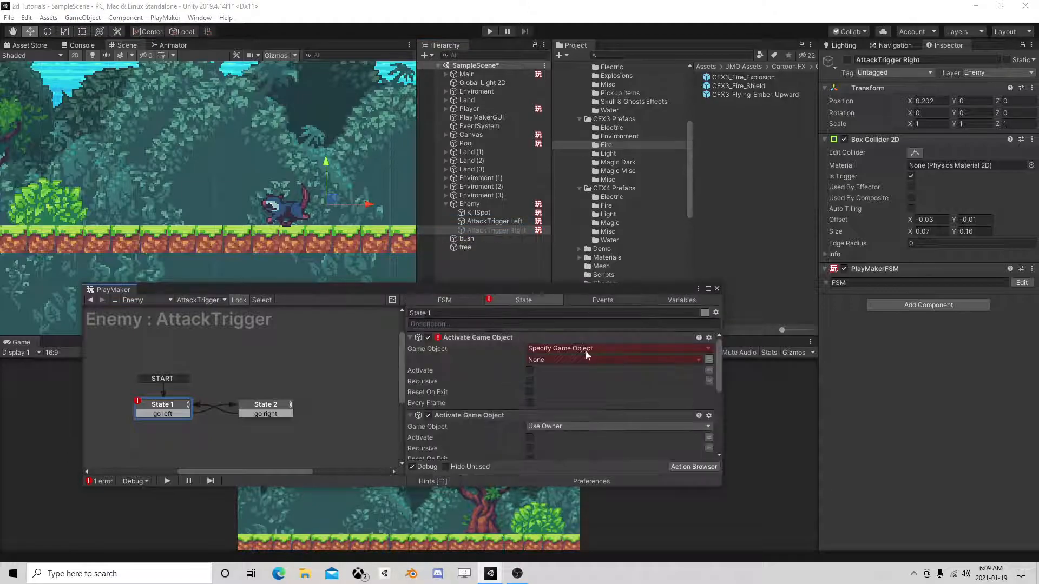
# - Set the first Activate Game Object action to the AttackTrigger Left variable and turn its Activate option on
pyautogui.click(550, 359)
pyautogui.moveTo(546, 383)
pyautogui.click(655, 384)
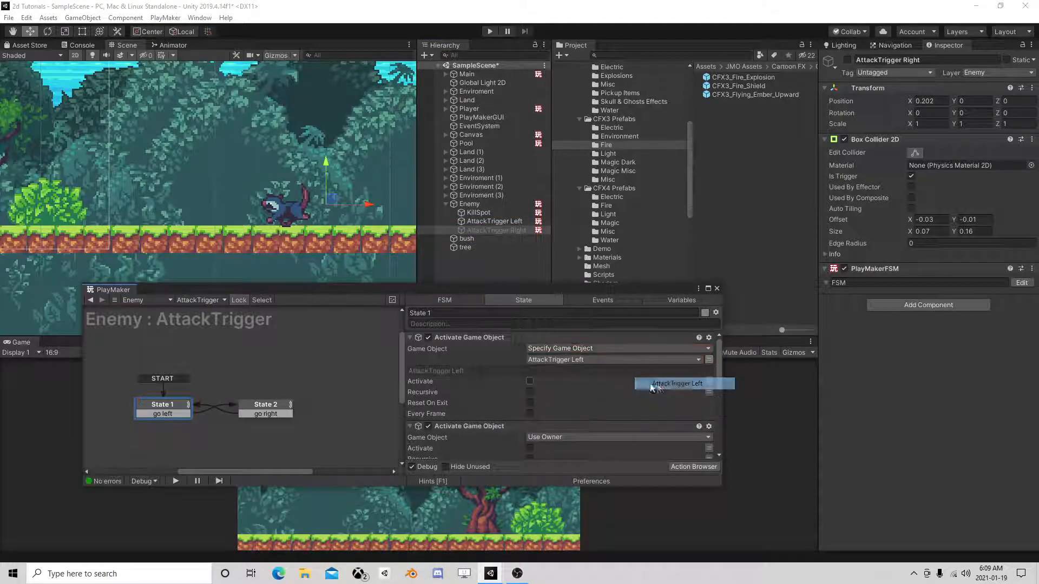
pyautogui.click(530, 381)
# - Set the second Activate Game Object action to a specified game object using the AttackTrigger Right variable
pyautogui.click(553, 437)
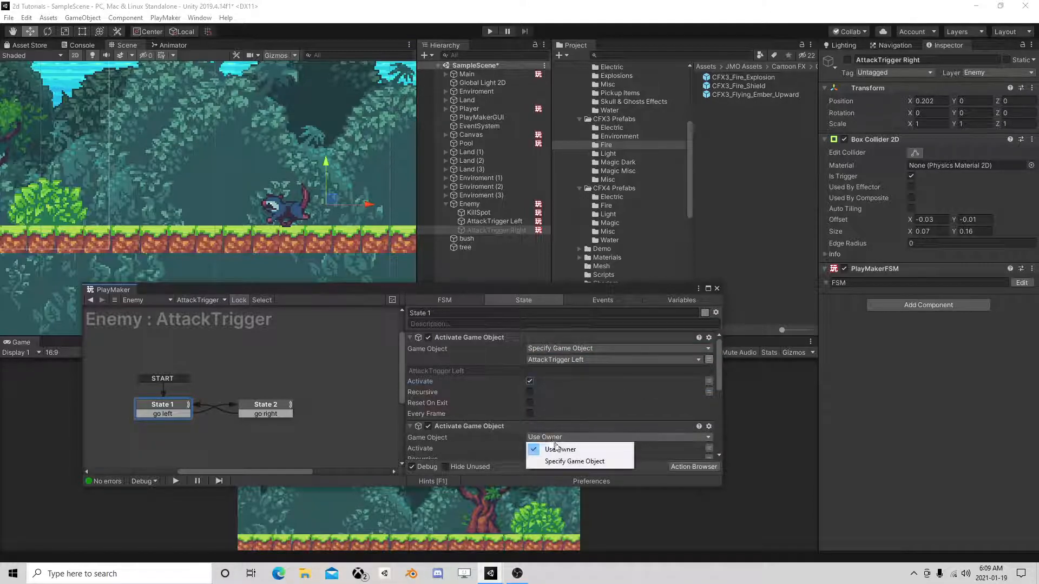
pyautogui.click(573, 461)
pyautogui.click(671, 447)
pyautogui.moveTo(559, 473)
pyautogui.click(665, 483)
pyautogui.scroll(-2, 503, 373)
# - Copy both Activate Game Object actions from State 1 and paste them before Get Fsm Bool in State 2
pyautogui.click(492, 393)
pyautogui.scroll(2, 493, 379)
pyautogui.keyDown('ctrl'); pyautogui.click(487, 337); pyautogui.keyUp('ctrl')
pyautogui.rightClick(487, 339)
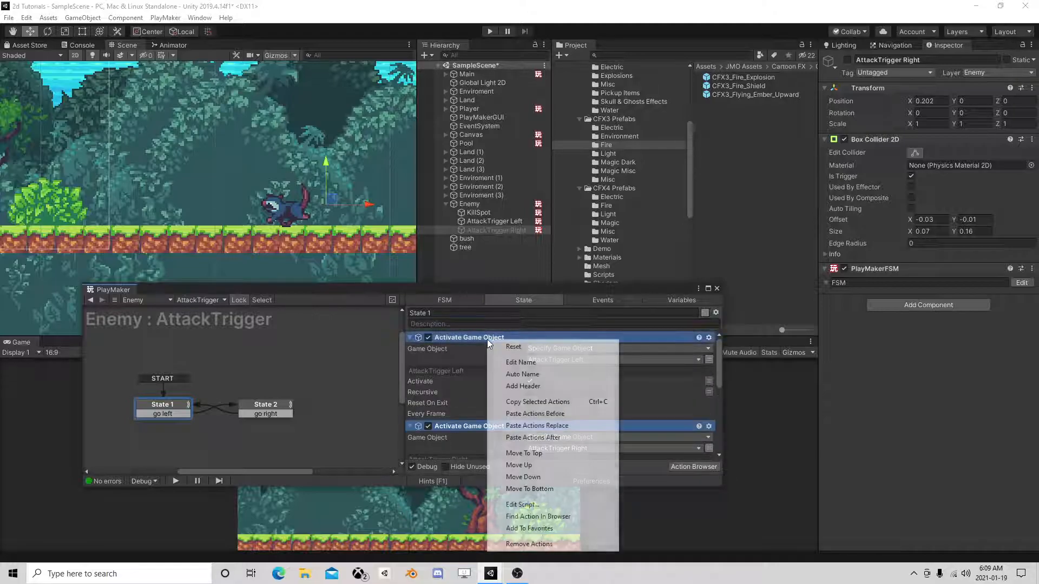
pyautogui.click(541, 402)
pyautogui.click(265, 405)
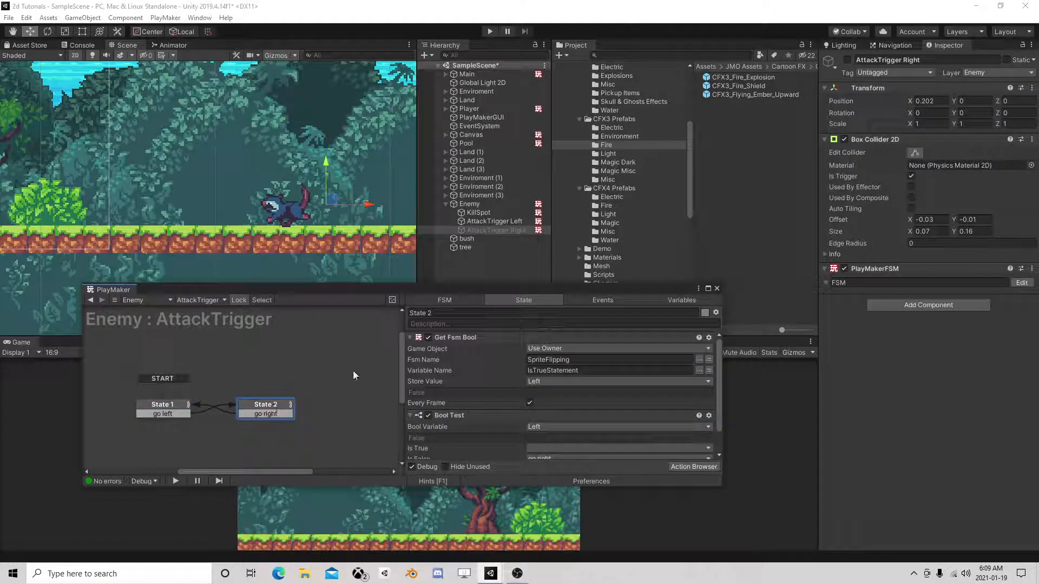
pyautogui.rightClick(475, 336)
pyautogui.click(503, 411)
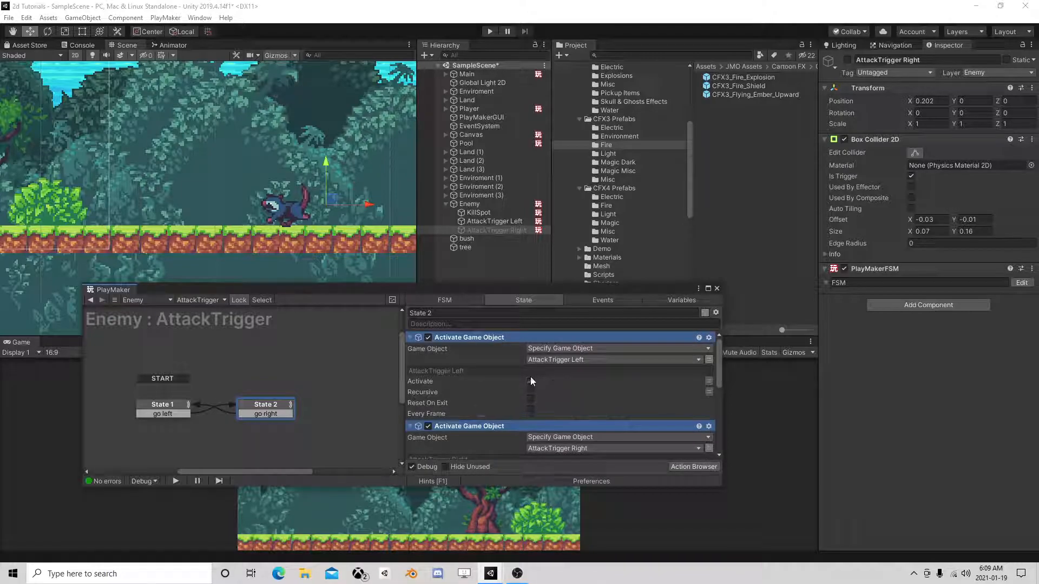
# - In State 2, turn Activate off for AttackTrigger Left and on for AttackTrigger Right
pyautogui.scroll(-1, 536, 384)
pyautogui.click(531, 439)
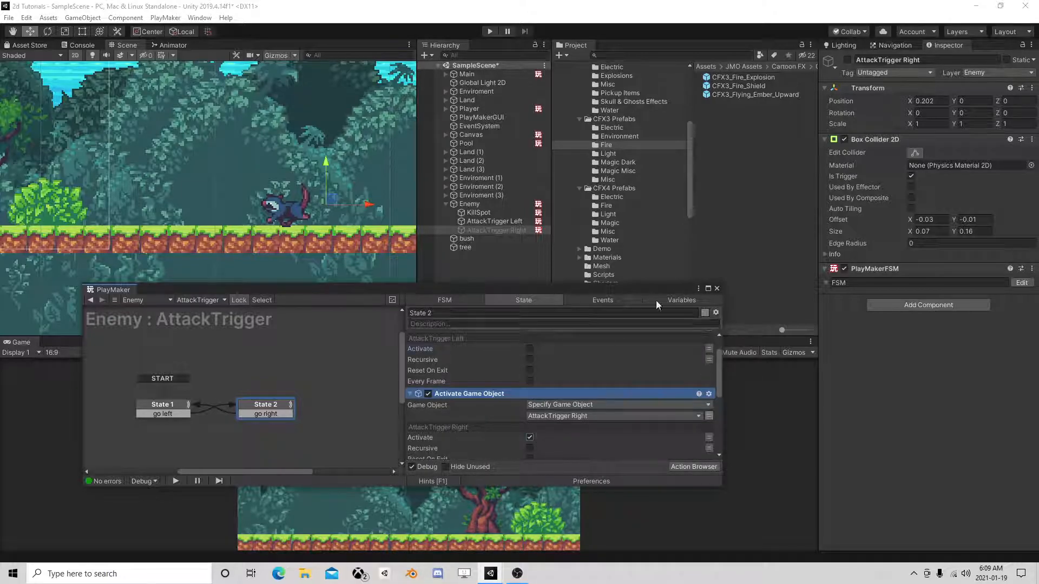
# - Close the state machine editor, run the game and focus the Scene view on the Enemy object
pyautogui.click(716, 289)
pyautogui.click(491, 32)
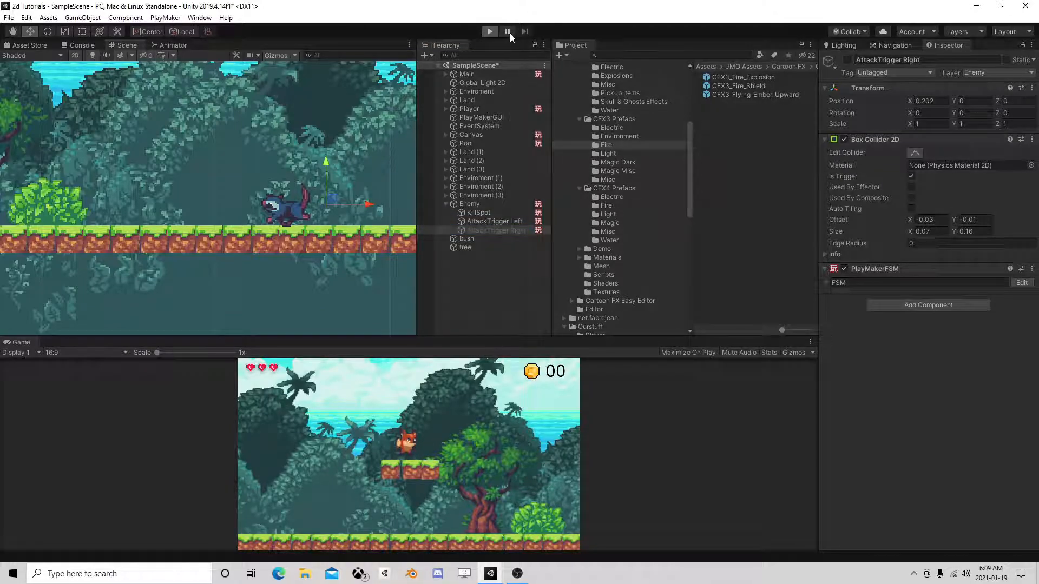
pyautogui.doubleClick(476, 204)
pyautogui.scroll(-3, 325, 244)
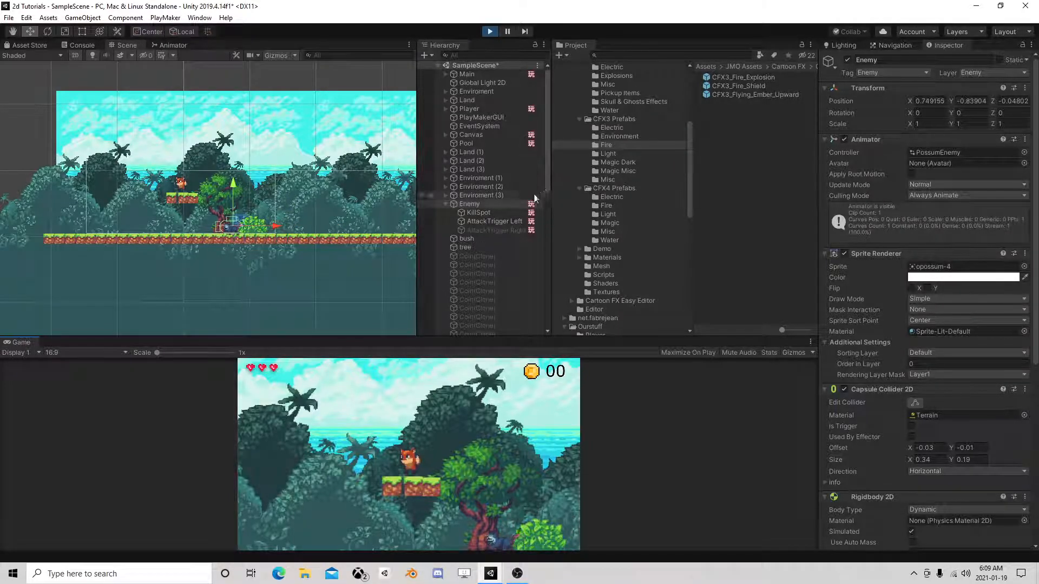
# - In the running game, set Float 2 to 1 in the Float Compare action of the Enemy's Movement FSM, State 2
pyautogui.scroll(-6, 912, 421)
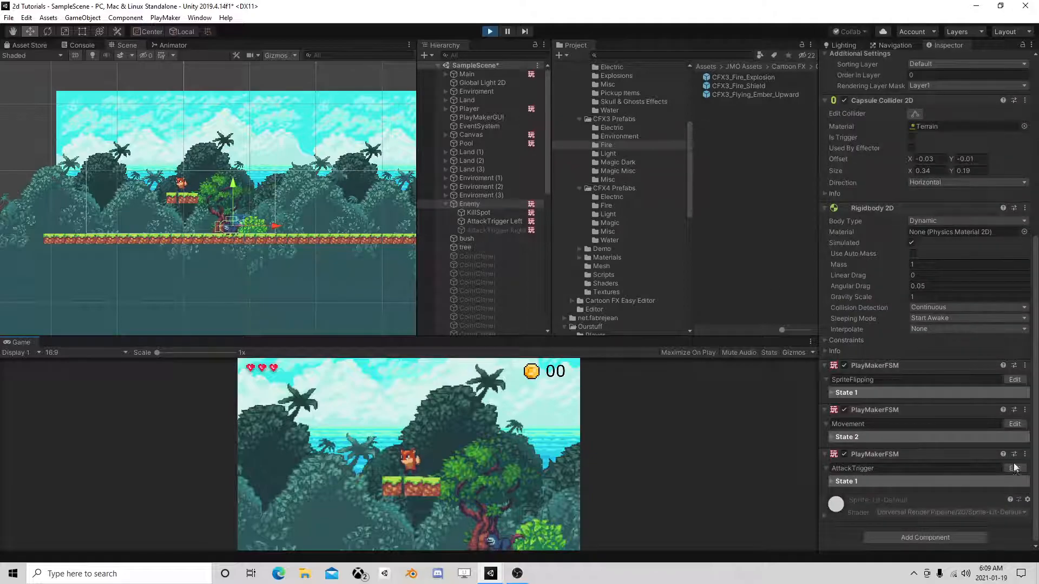
pyautogui.click(1013, 424)
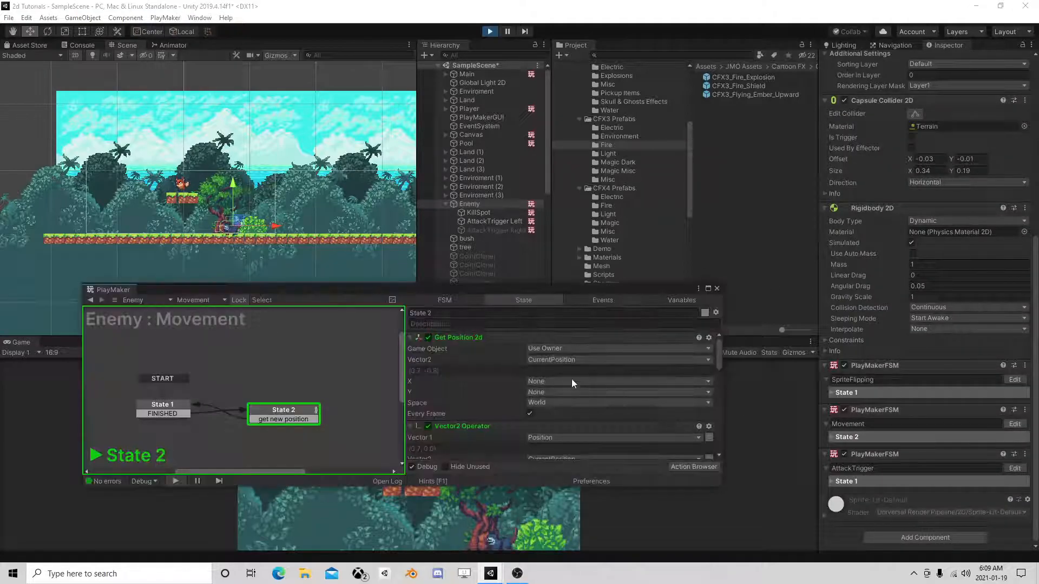
pyautogui.scroll(-10, 599, 393)
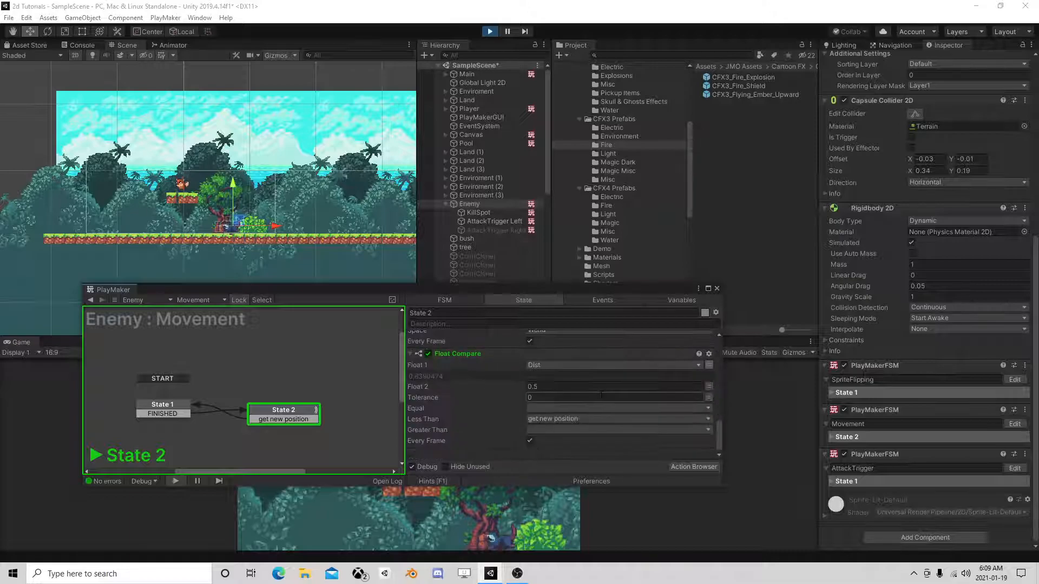
pyautogui.click(571, 386)
pyautogui.write('1')
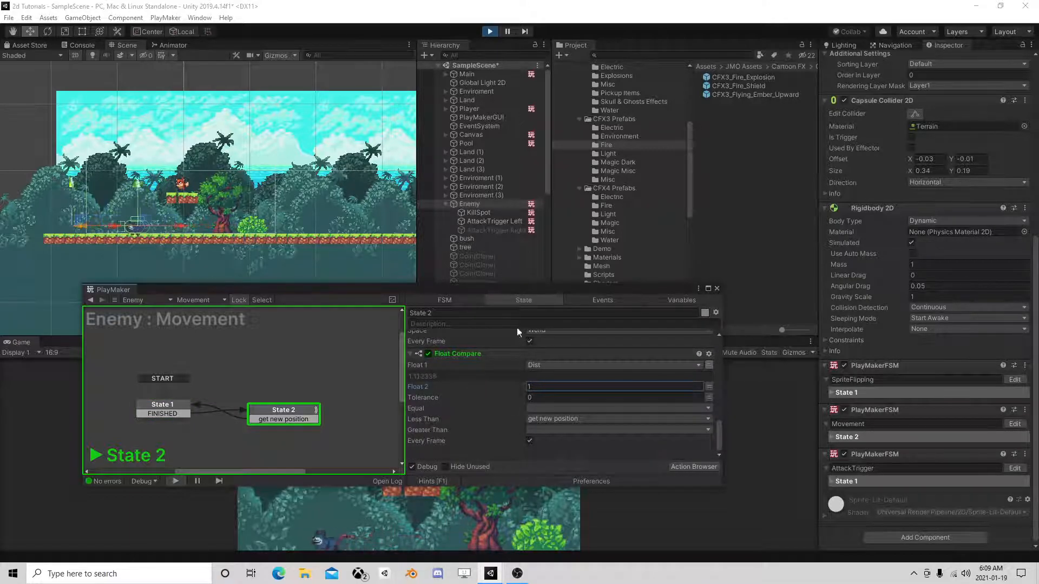
# - Follow the enemy in the Scene view to check its movement and attack triggers during play
pyautogui.scroll(3, 230, 250)
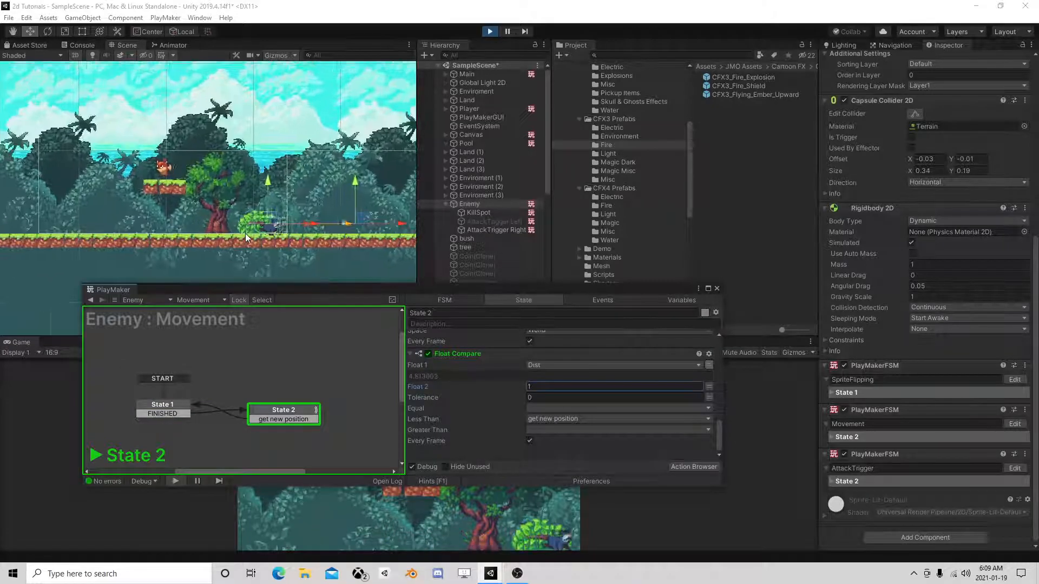
pyautogui.moveTo(343, 242); pyautogui.dragTo(164, 232, button='middle')
pyautogui.scroll(-3, 379, 242)
pyautogui.moveTo(341, 262); pyautogui.dragTo(327, 246, button='middle')
pyautogui.scroll(4, 332, 249)
pyautogui.moveTo(188, 232); pyautogui.dragTo(314, 236, button='middle')
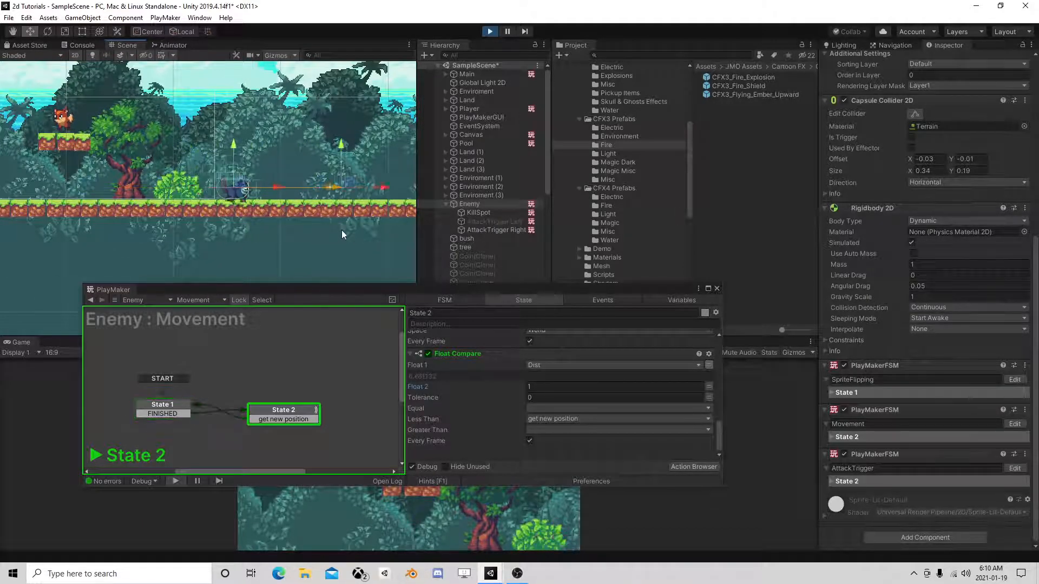
# - Stop the game, set Float 2 to 1 in the Movement FSM's Float Compare action and close the editor
pyautogui.click(489, 31)
pyautogui.click(559, 386)
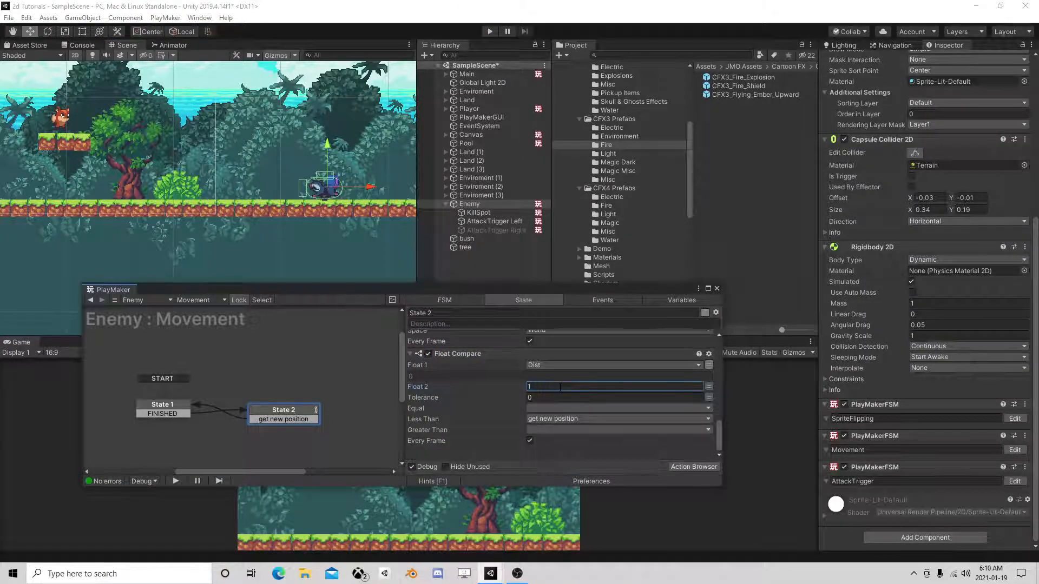
pyautogui.click(717, 288)
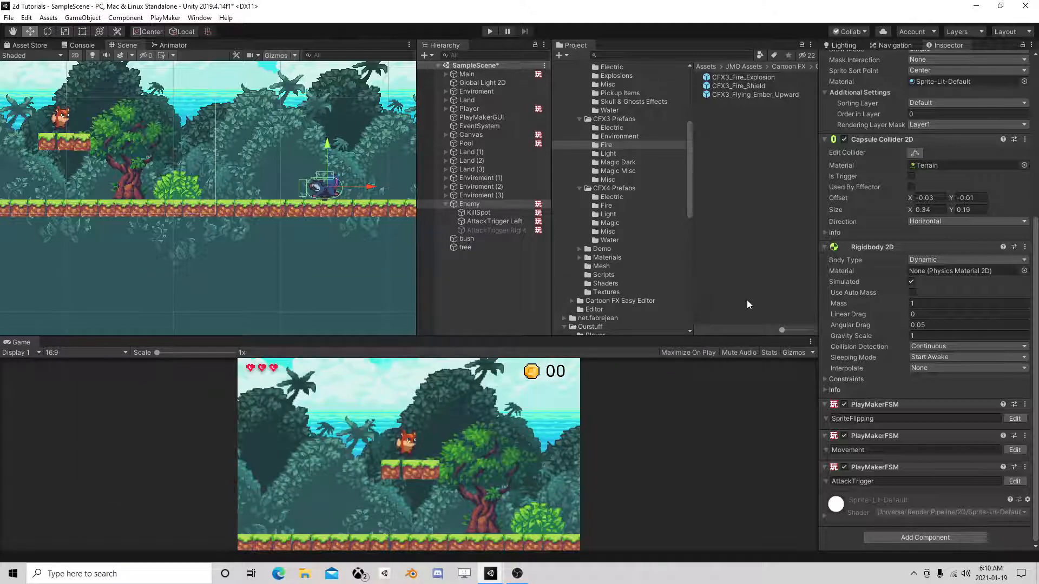
pyautogui.moveTo(150, 169); pyautogui.dragTo(173, 208, button='middle')
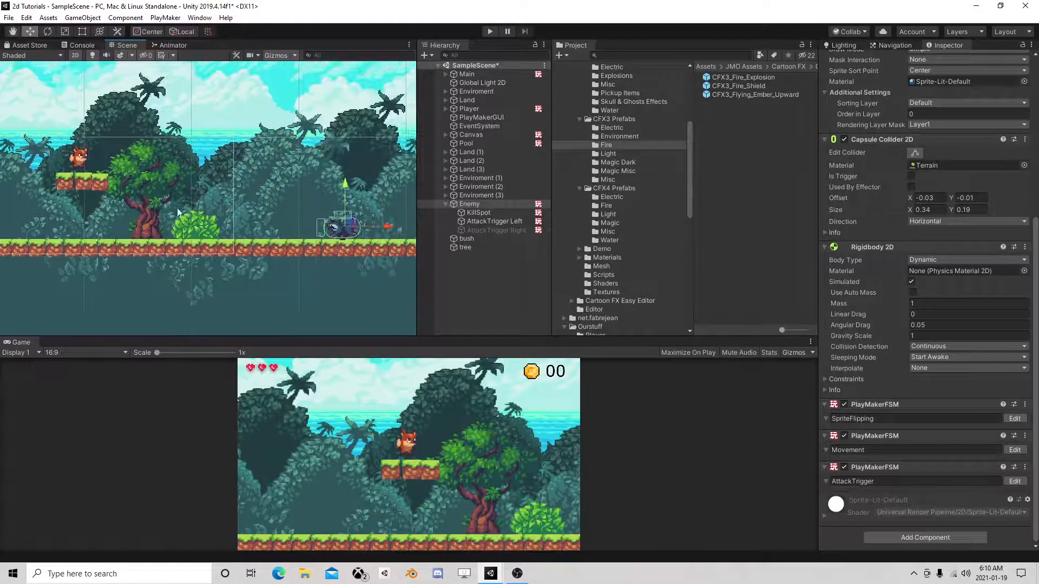
pyautogui.scroll(-2, 173, 209)
pyautogui.click(483, 204)
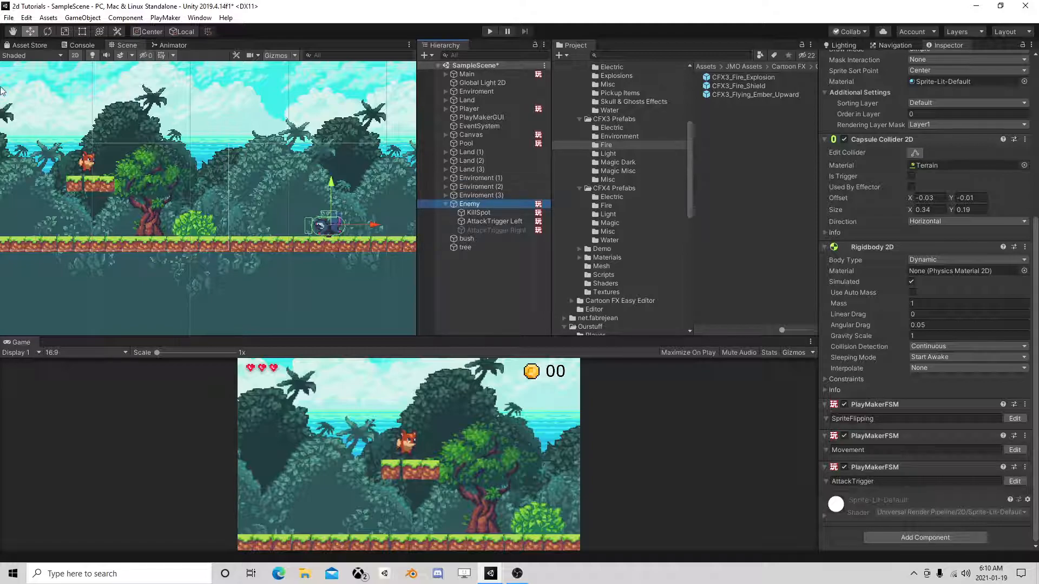
# - Add a new layer named BushLayer as User Layer 11, starting from the Player's layer setting
pyautogui.click(474, 108)
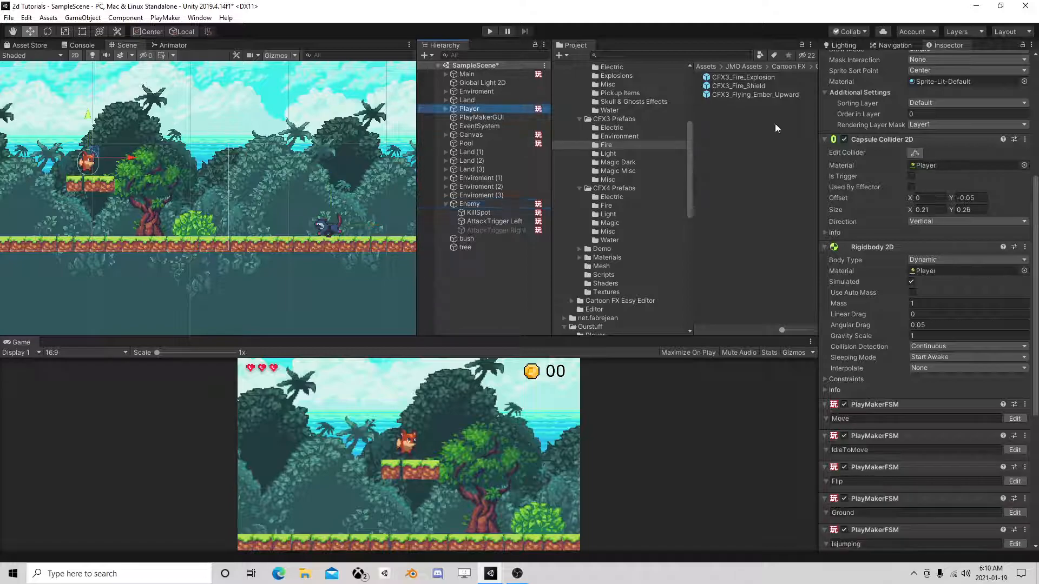
pyautogui.scroll(5, 972, 155)
pyautogui.click(997, 72)
pyautogui.click(992, 184)
pyautogui.click(918, 239)
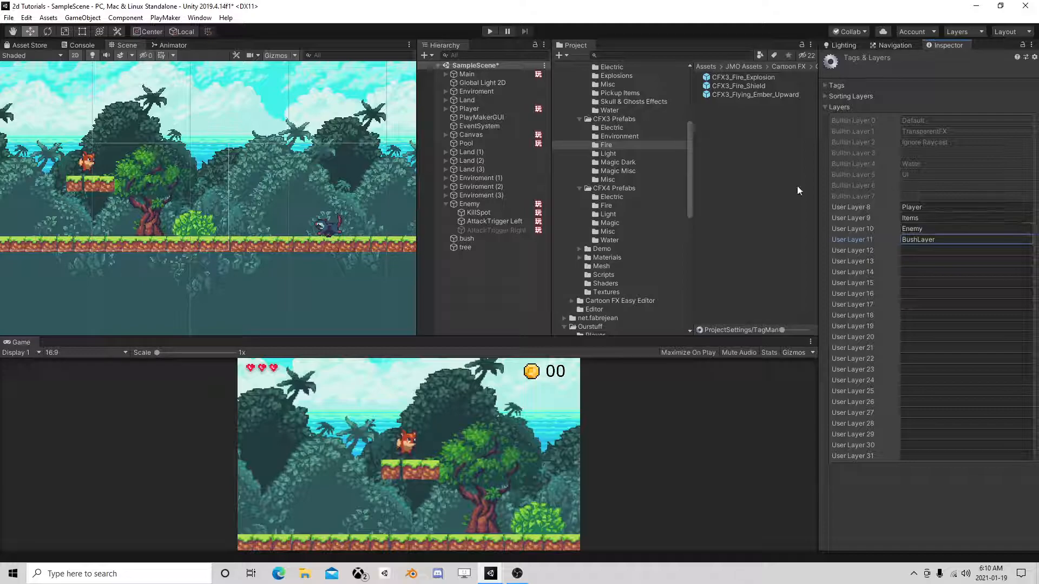
# - Open the Player's BushHider FSM and go through its states to State 3, where the player is hidden
pyautogui.click(467, 109)
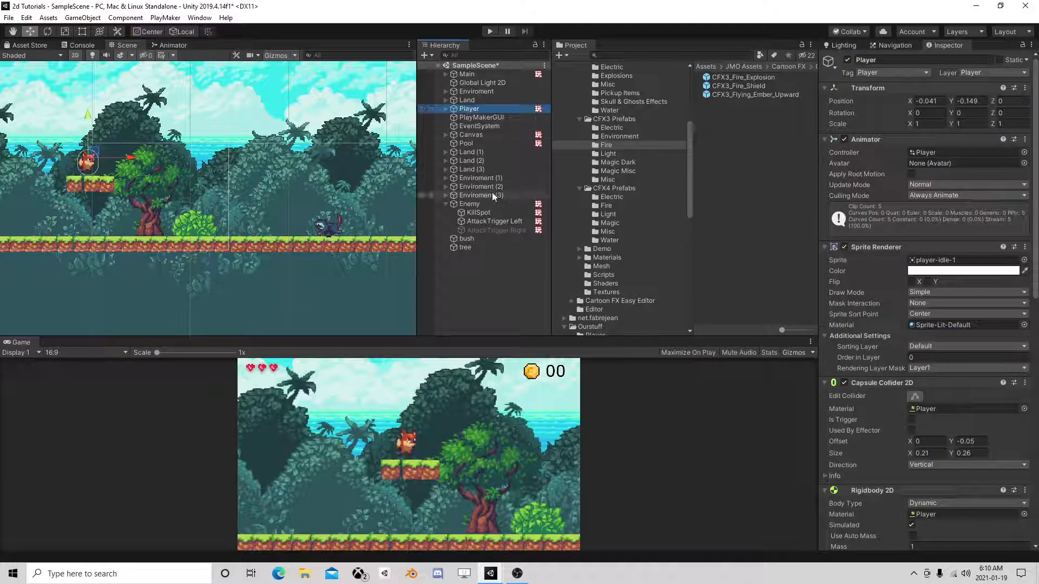
pyautogui.scroll(-10, 916, 476)
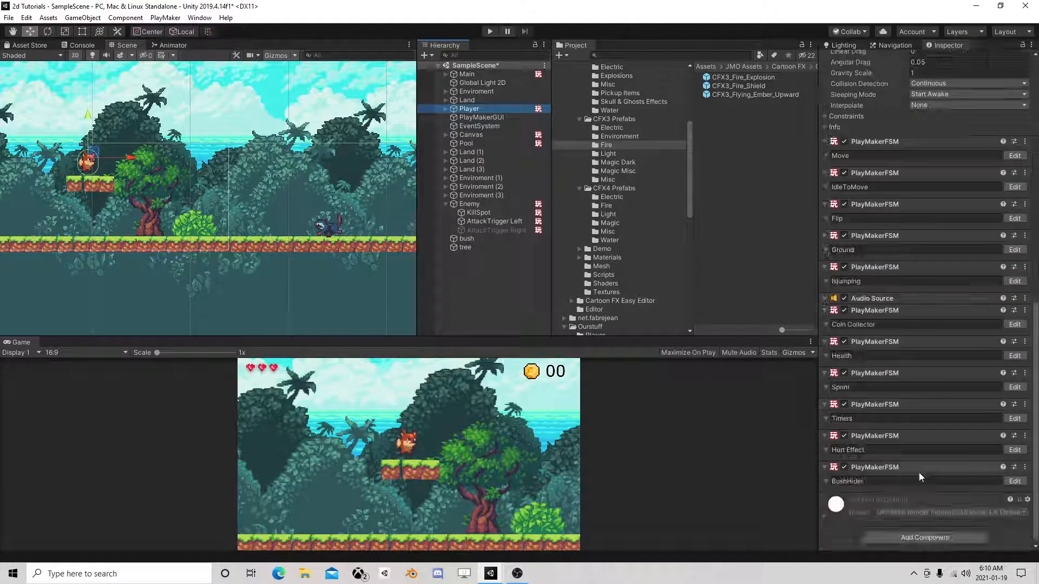
pyautogui.click(1015, 480)
pyautogui.moveTo(333, 393); pyautogui.dragTo(266, 367, button='middle')
pyautogui.click(301, 368)
pyautogui.click(241, 382)
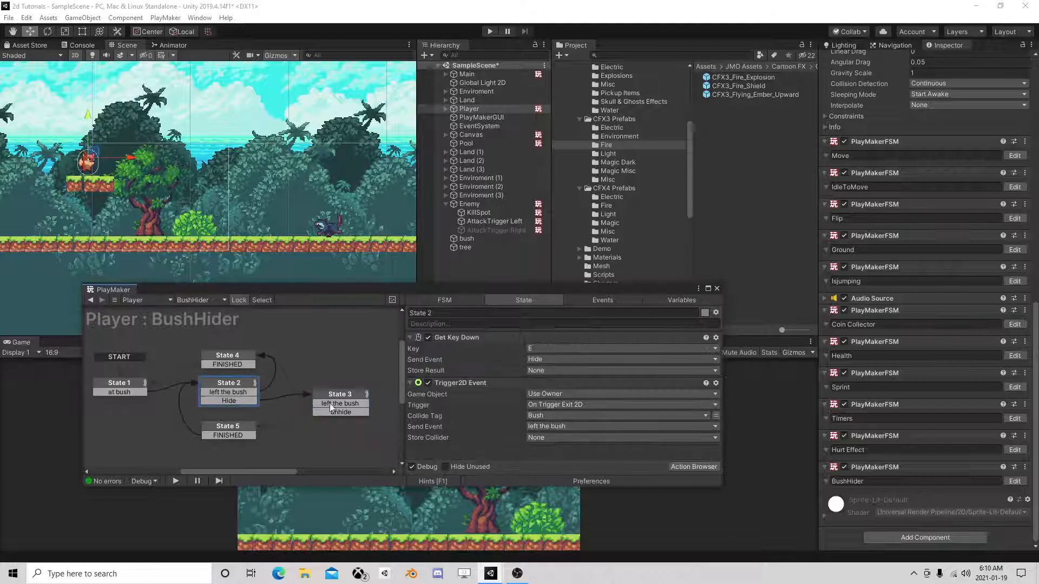
pyautogui.click(326, 399)
# - Add a Set Layer action to State 3 of the BushHider FSM and set its layer to BushLayer
pyautogui.click(694, 466)
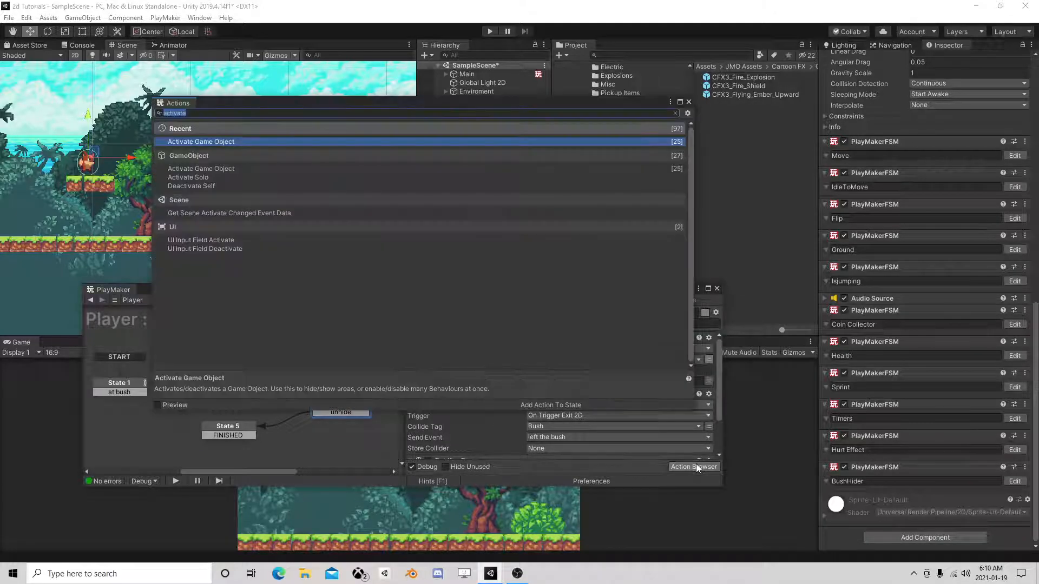
pyautogui.write('set layer')
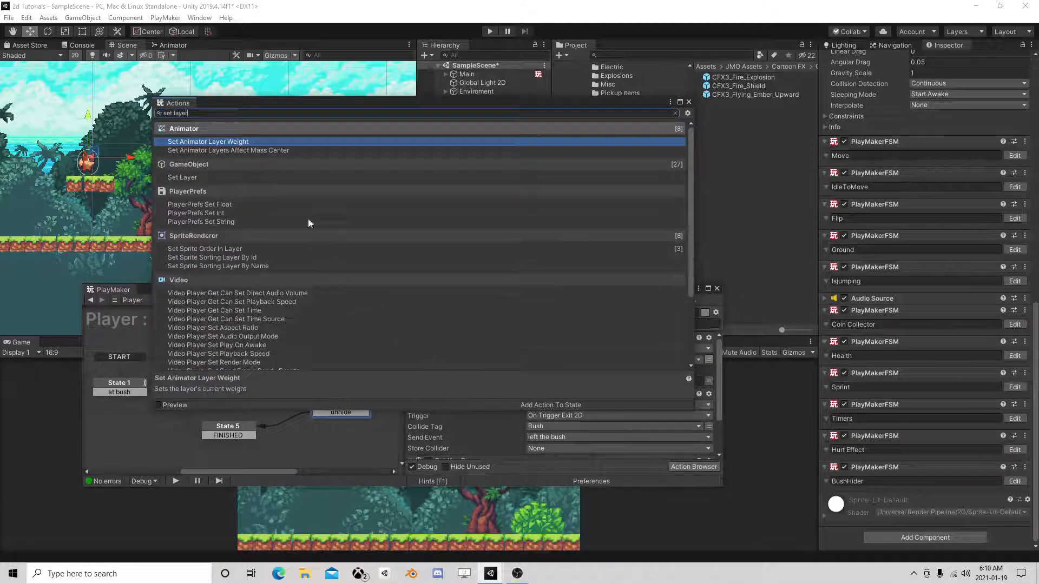
pyautogui.doubleClick(222, 179)
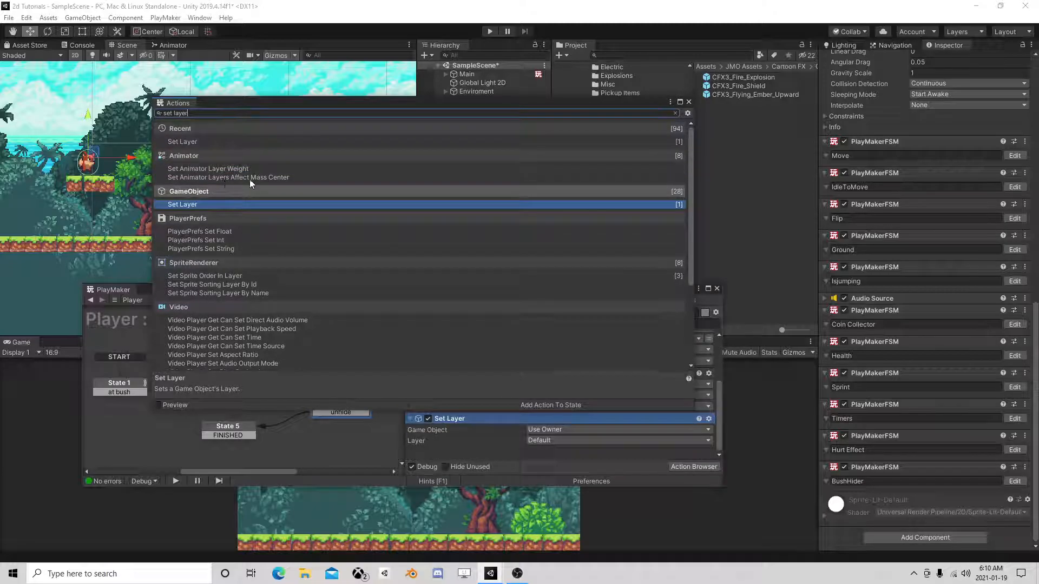
pyautogui.click(687, 102)
pyautogui.click(550, 439)
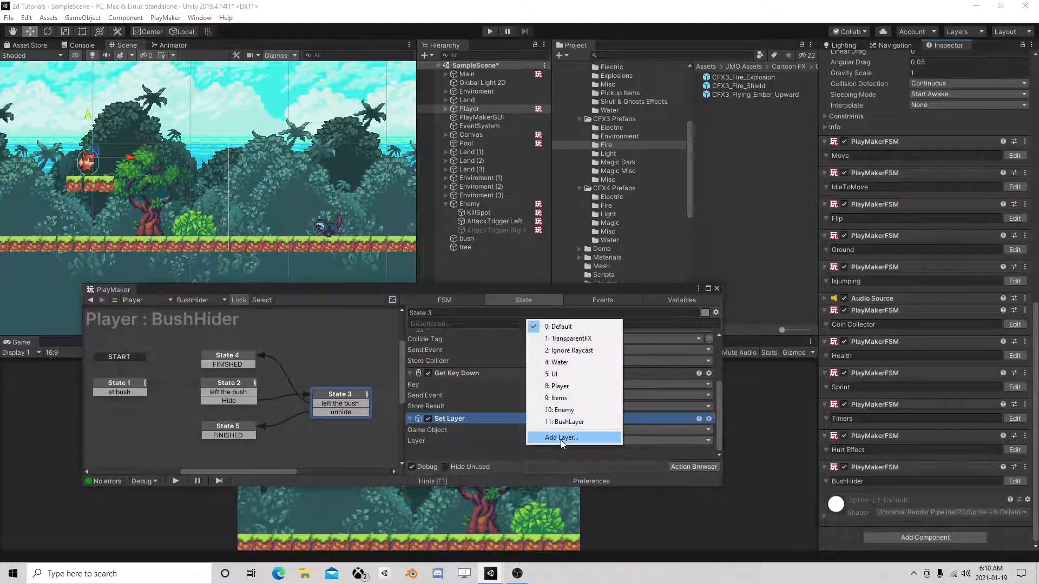
pyautogui.click(566, 421)
# - Move the Set Layer action to the top of State 3 and copy it
pyautogui.rightClick(443, 418)
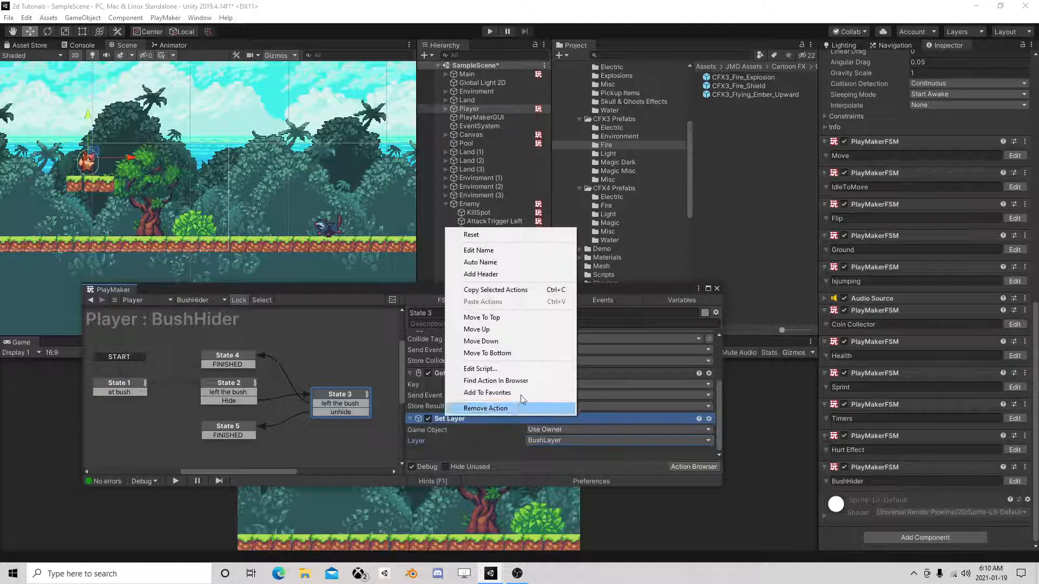
pyautogui.click(508, 320)
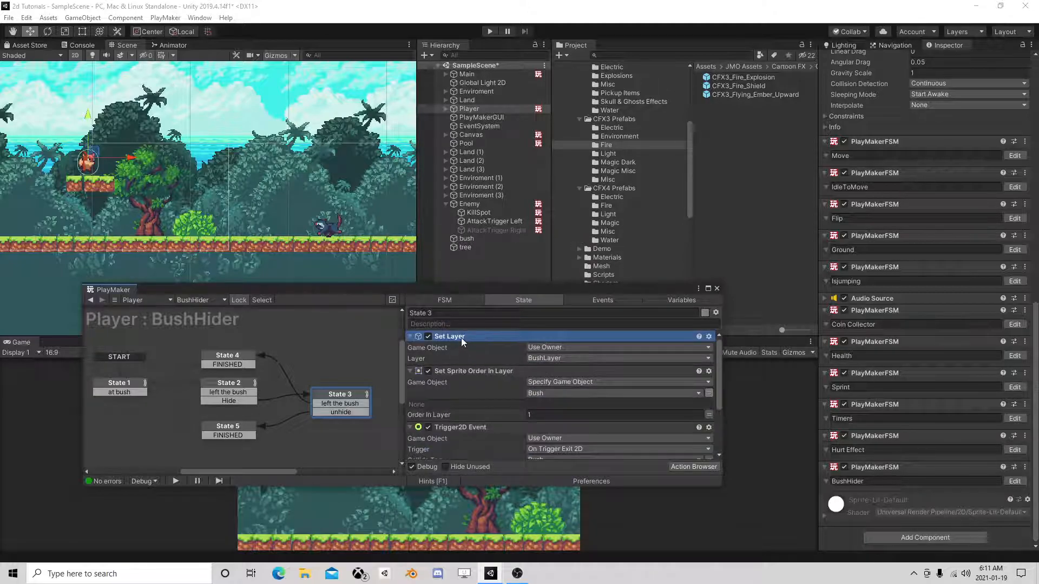
pyautogui.rightClick(461, 338)
pyautogui.click(519, 401)
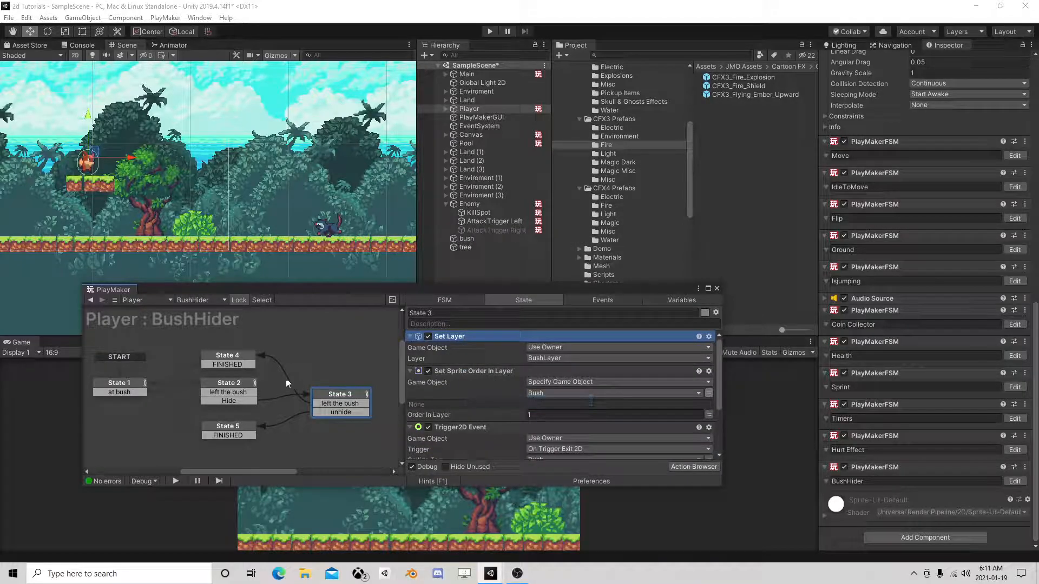
# - Paste the Set Layer action before Set Sprite Order In Layer in State 4 and set its layer to Player
pyautogui.click(240, 386)
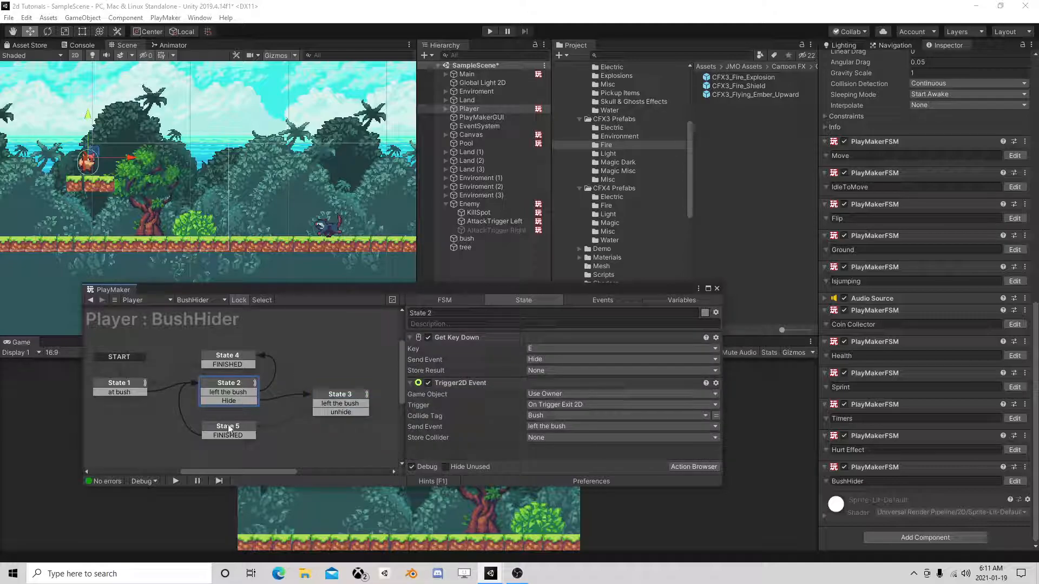
pyautogui.click(230, 359)
pyautogui.rightClick(454, 337)
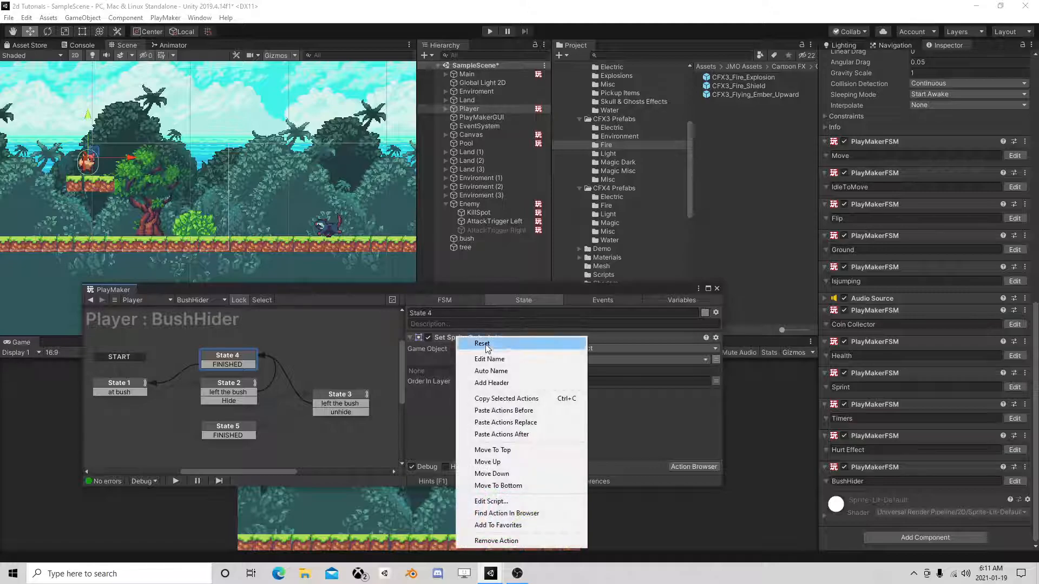
pyautogui.click(519, 409)
pyautogui.click(553, 360)
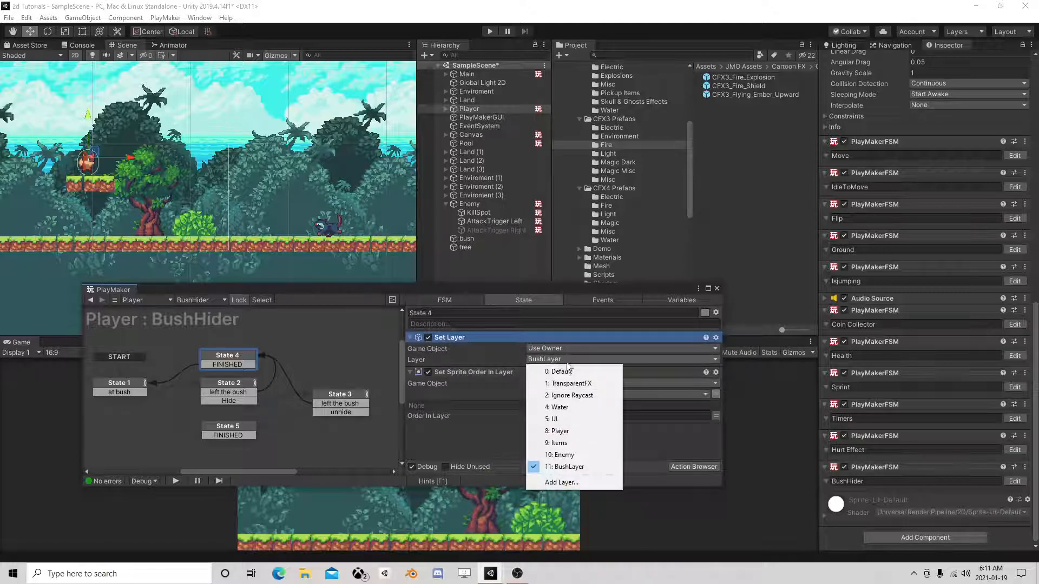
pyautogui.click(560, 431)
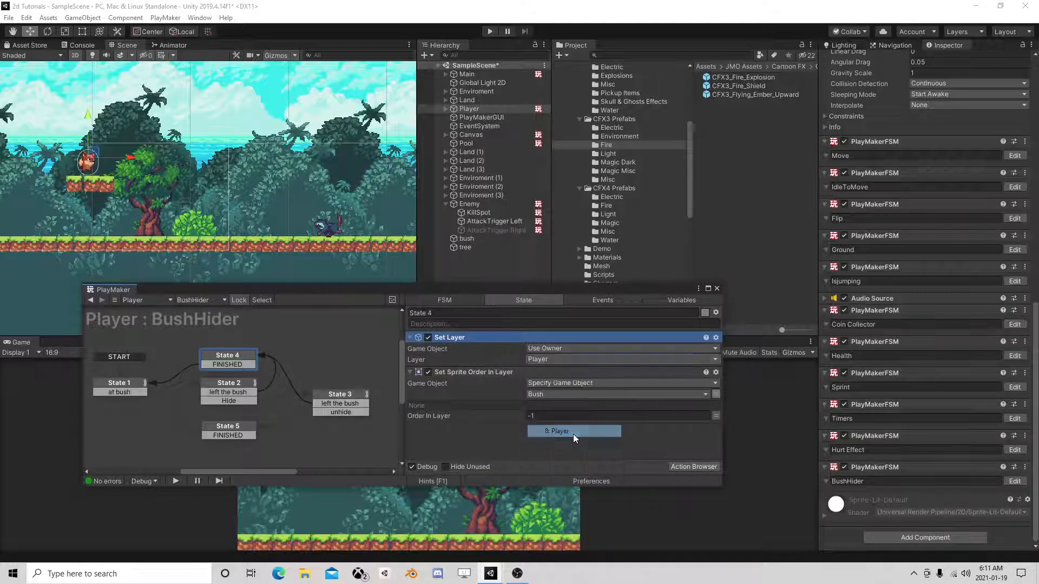
# - Paste the Set Layer action before Get Key Down in State 2, set its layer to Player and close the editor
pyautogui.click(232, 387)
pyautogui.rightClick(478, 336)
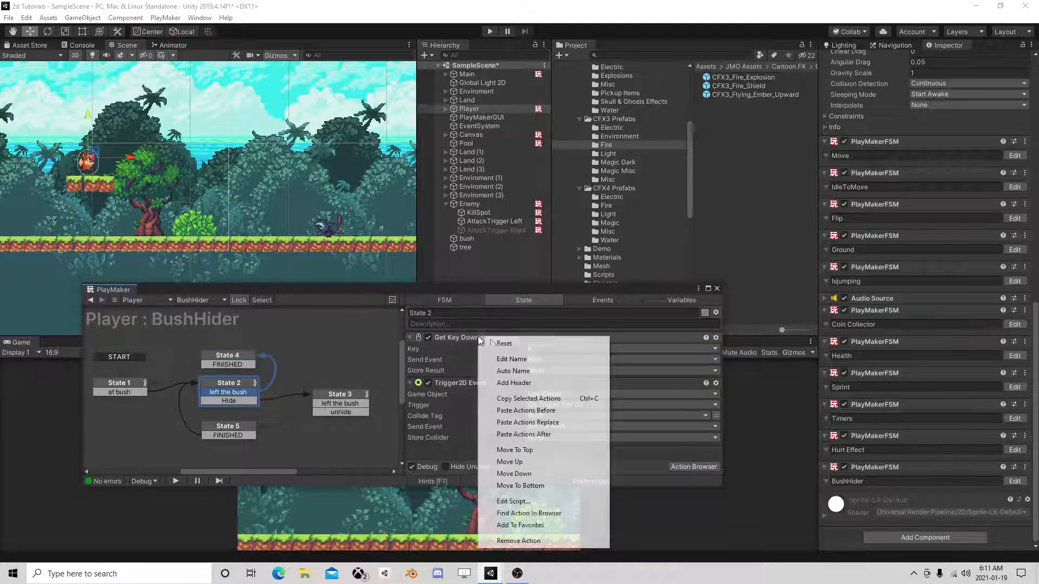
pyautogui.click(527, 409)
pyautogui.click(540, 359)
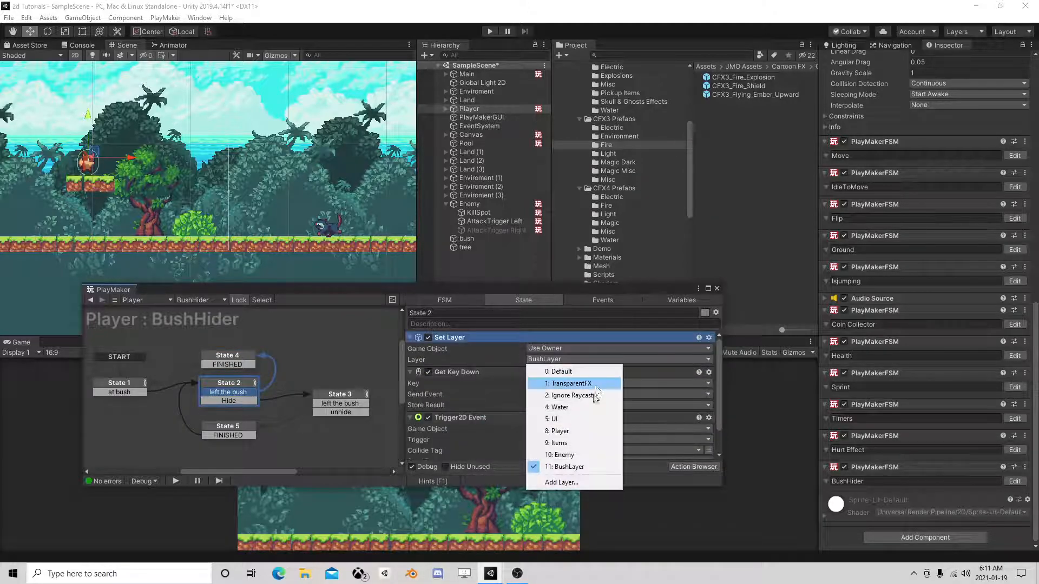
pyautogui.click(573, 429)
pyautogui.click(717, 288)
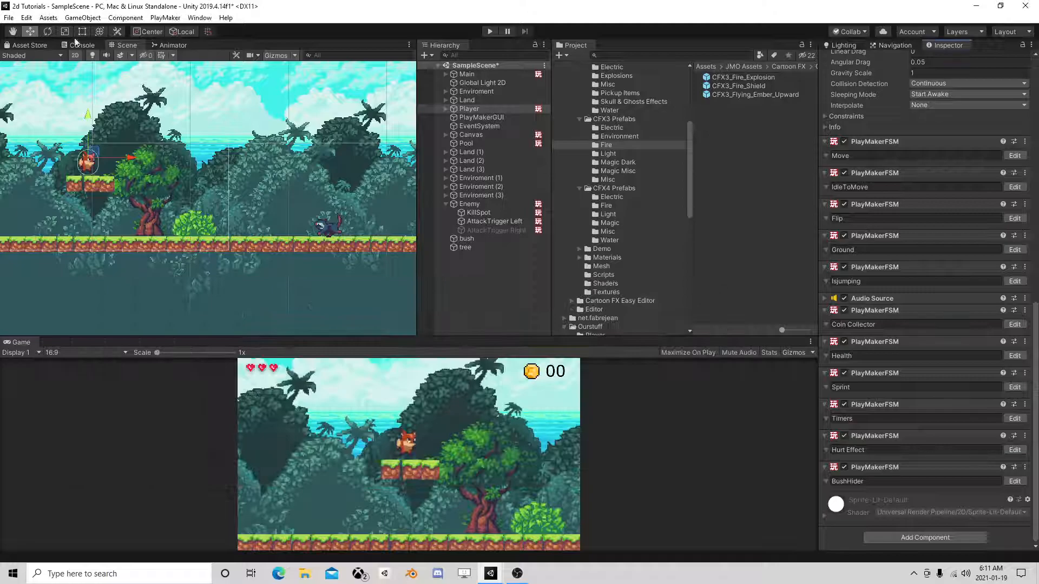
# - Disable collisions between BushLayer and Enemy in the project's Physics 2D layer collision matrix and close the settings
pyautogui.click(10, 17)
pyautogui.moveTo(26, 18)
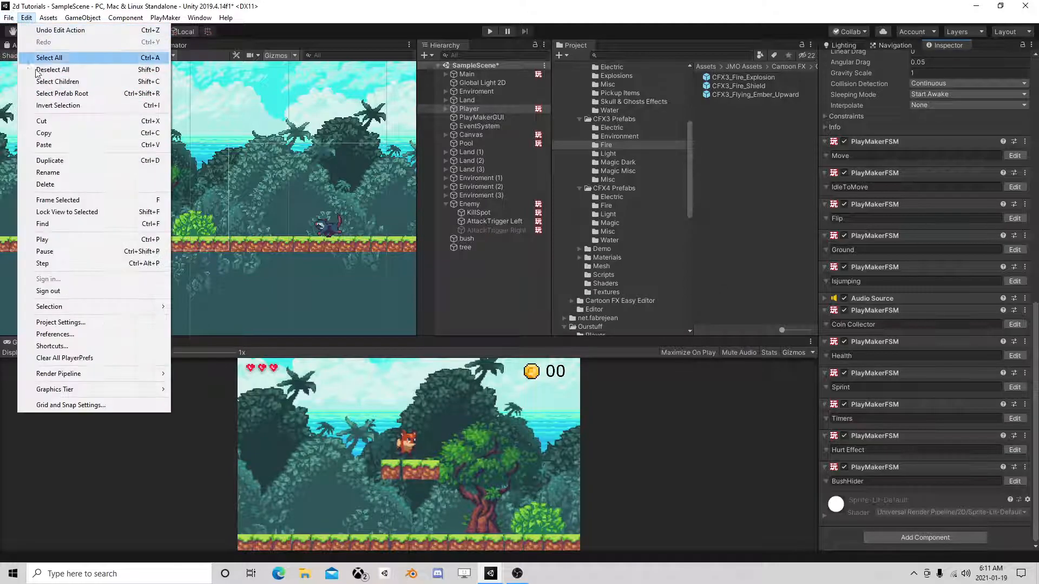
pyautogui.click(61, 322)
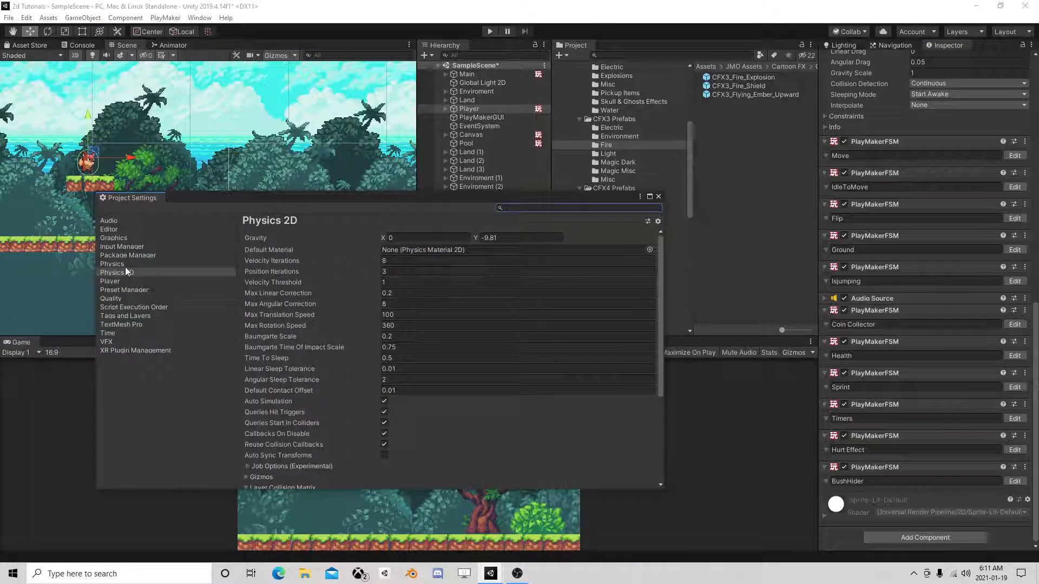
pyautogui.scroll(-5, 411, 402)
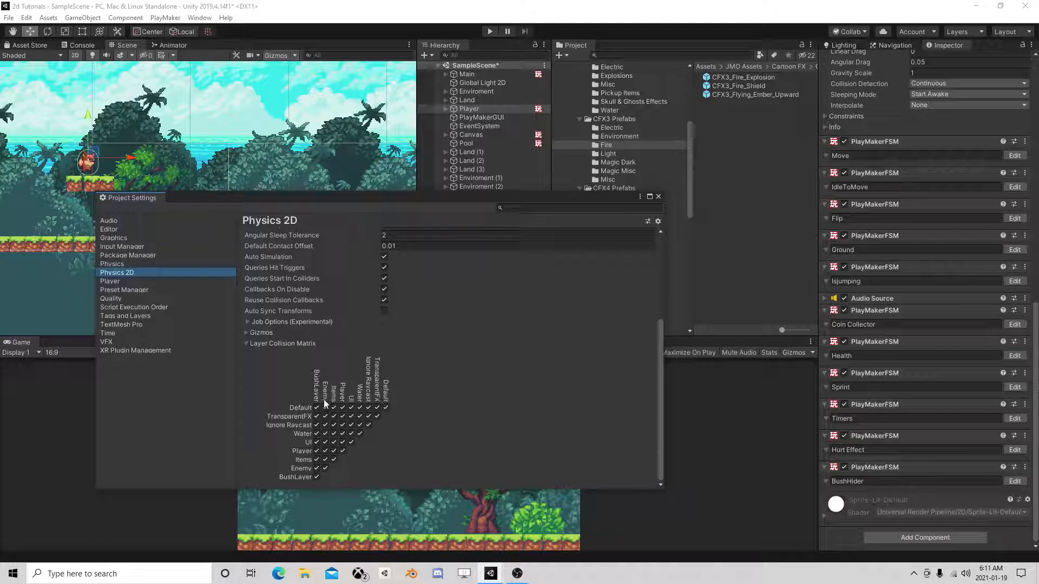
pyautogui.click(317, 468)
pyautogui.click(657, 196)
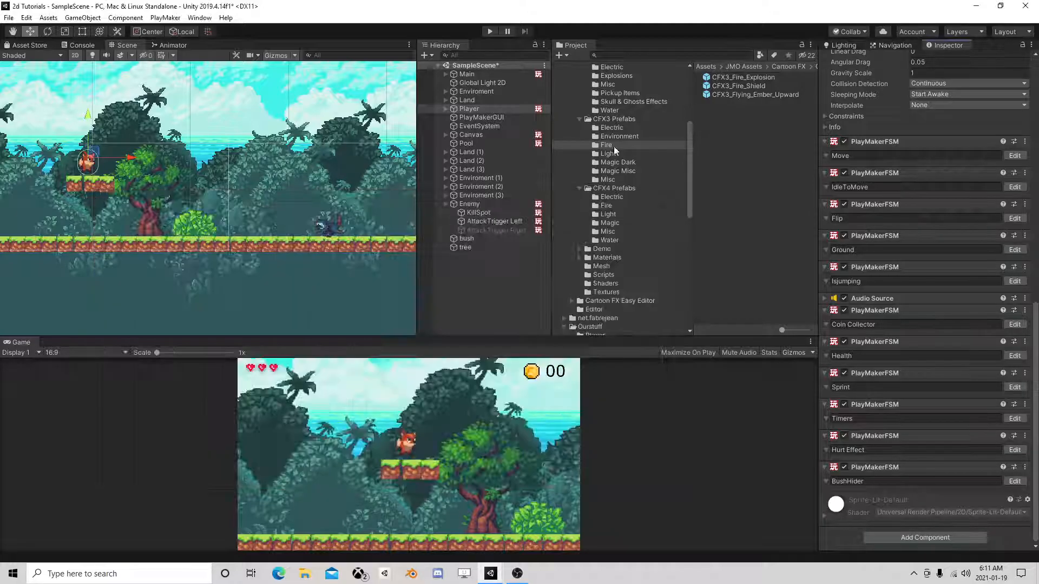
# - Run the game, jump the player down to the bush and hide in it as the enemy approaches
pyautogui.click(490, 32)
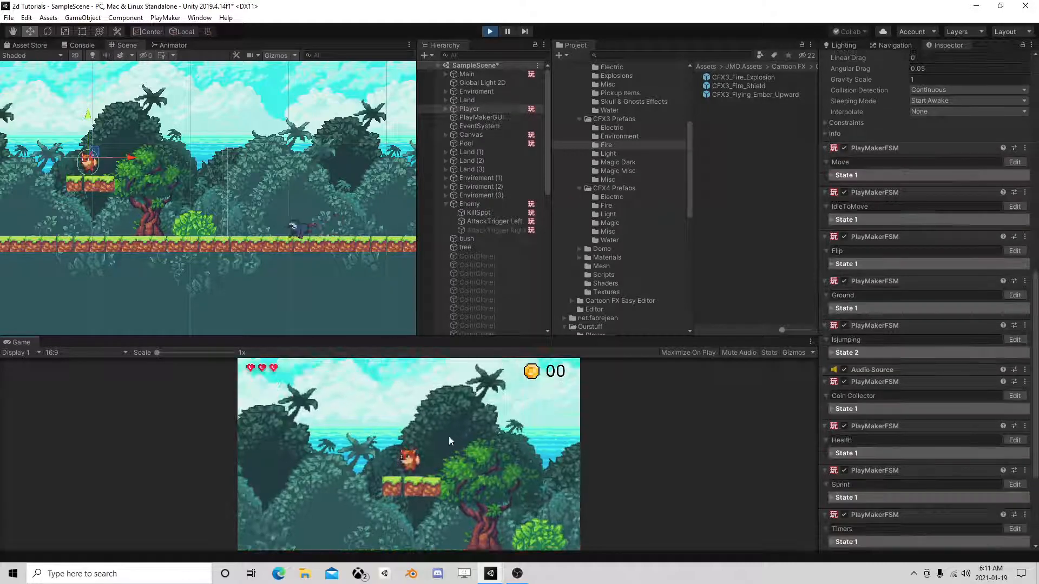
pyautogui.press('d')
pyautogui.press('space')
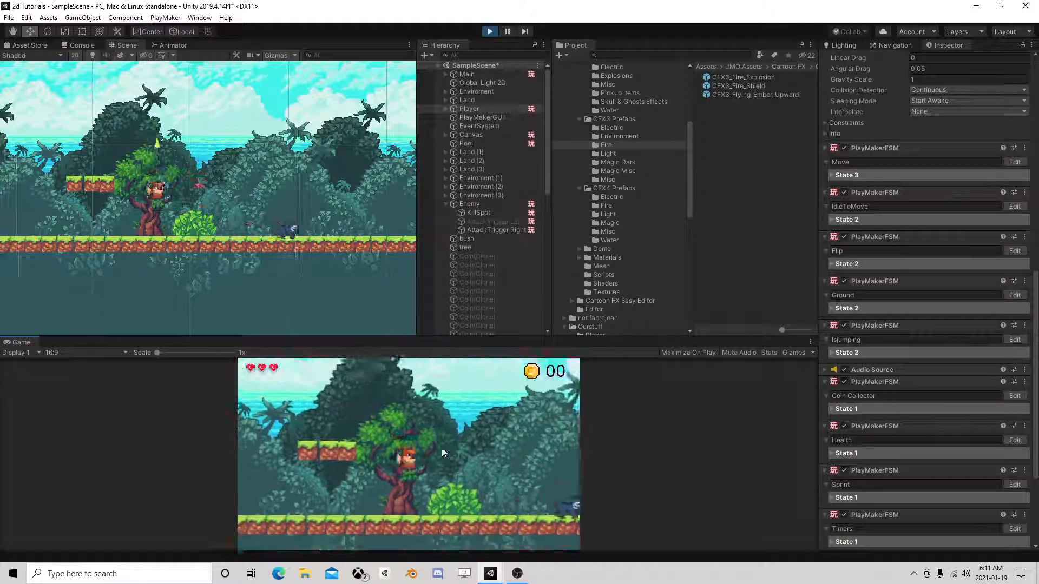
pyautogui.press('e')
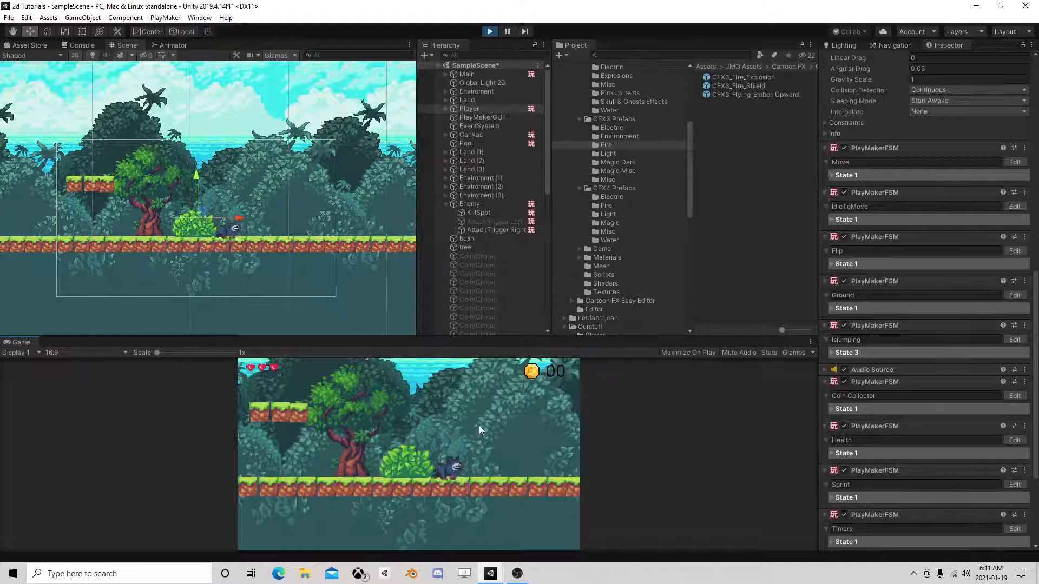
# - Leave the bush, move and jump the player around the enemy to test collisions, and stop the game
pyautogui.press('e')
pyautogui.press('d')
pyautogui.press('a')
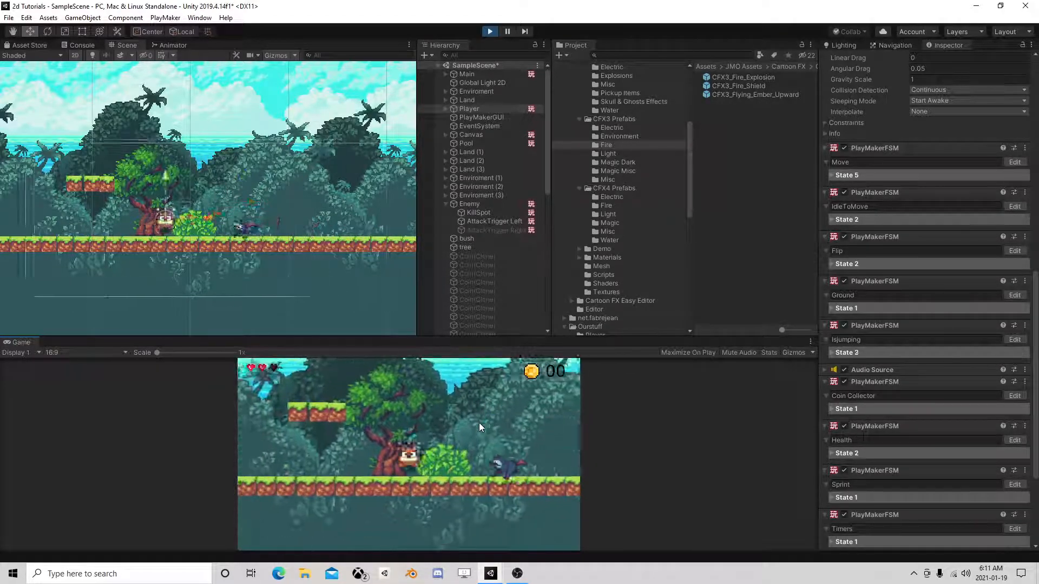
pyautogui.press('space')
pyautogui.press('d')
pyautogui.press('space')
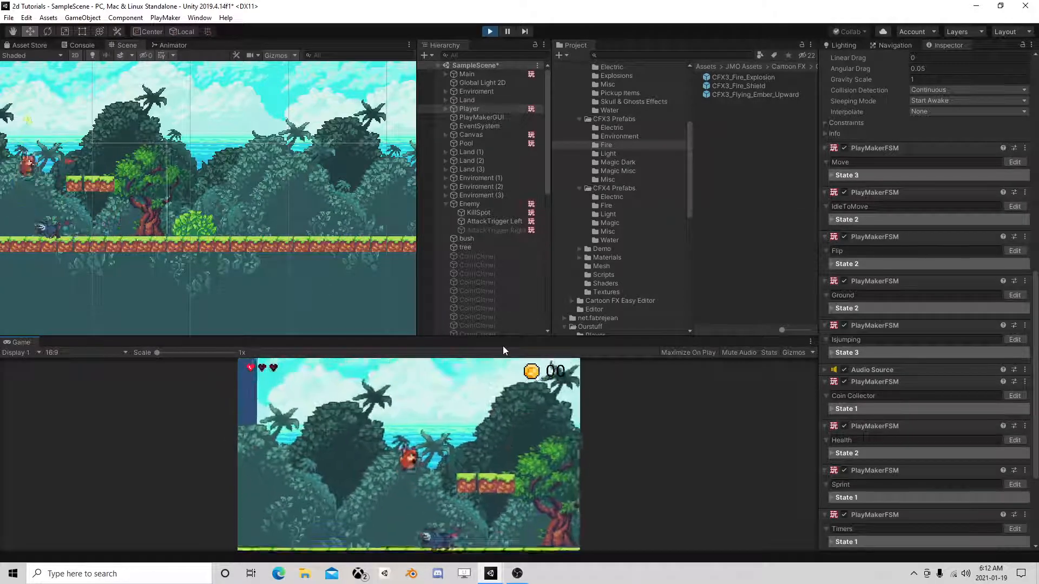
pyautogui.press('d')
pyautogui.press('e')
pyautogui.click(490, 31)
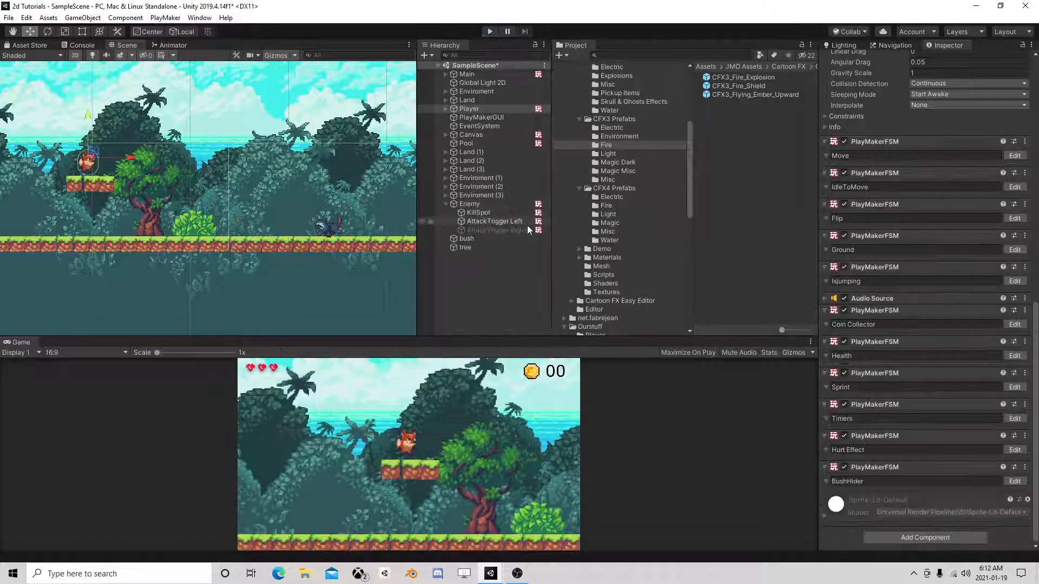
# - Set the Enemy sprite's Order in Layer to 2 and run a brief play test of the scene
pyautogui.click(501, 203)
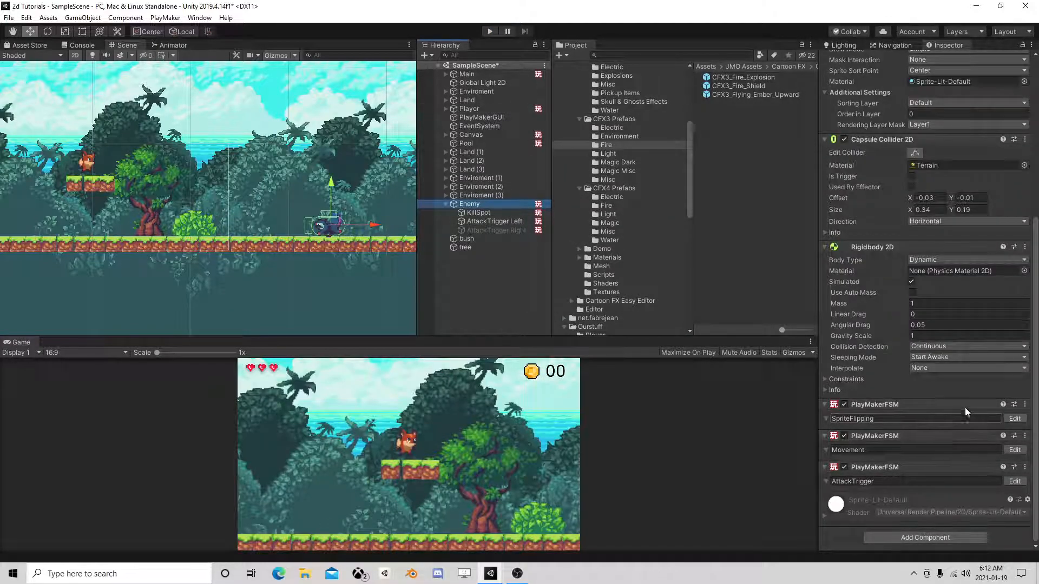
pyautogui.click(931, 113)
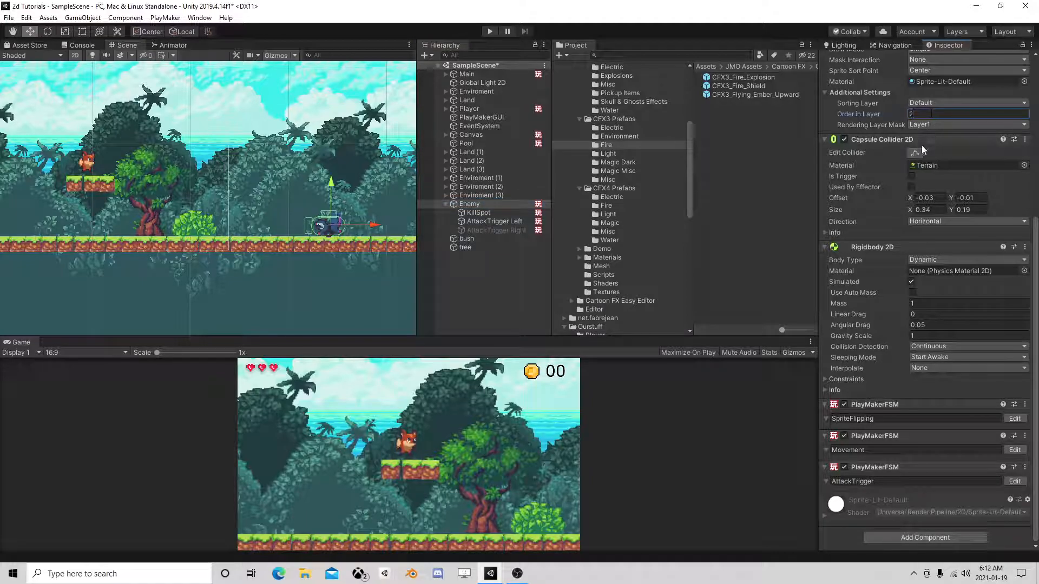
pyautogui.click(487, 31)
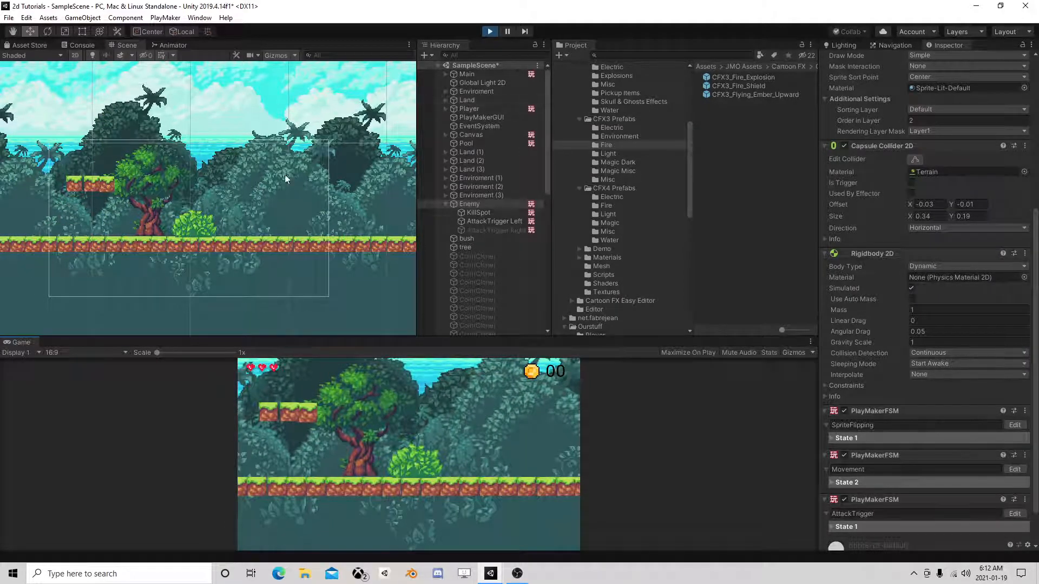
pyautogui.scroll(-5, 287, 176)
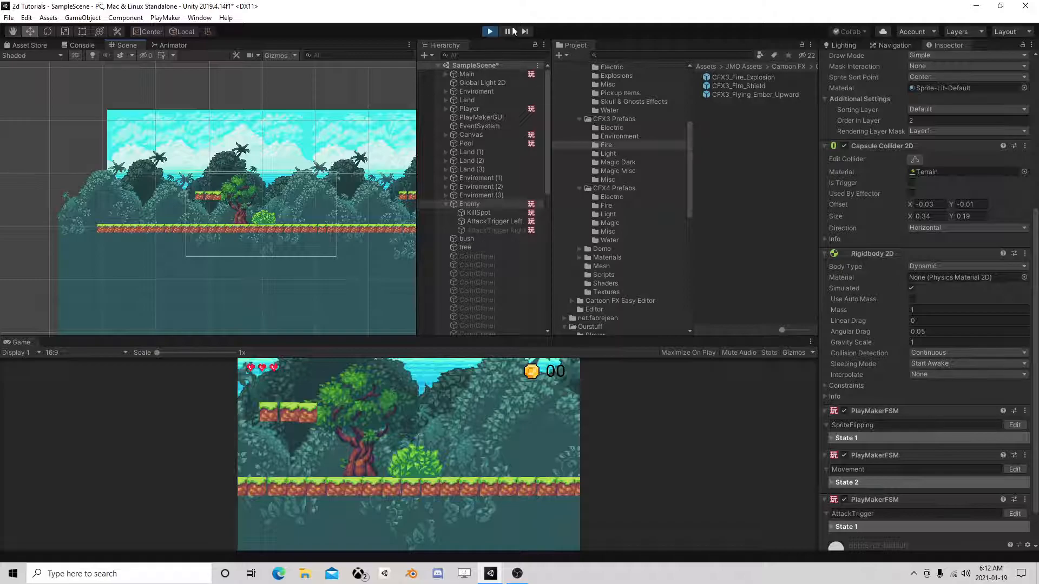
pyautogui.click(490, 31)
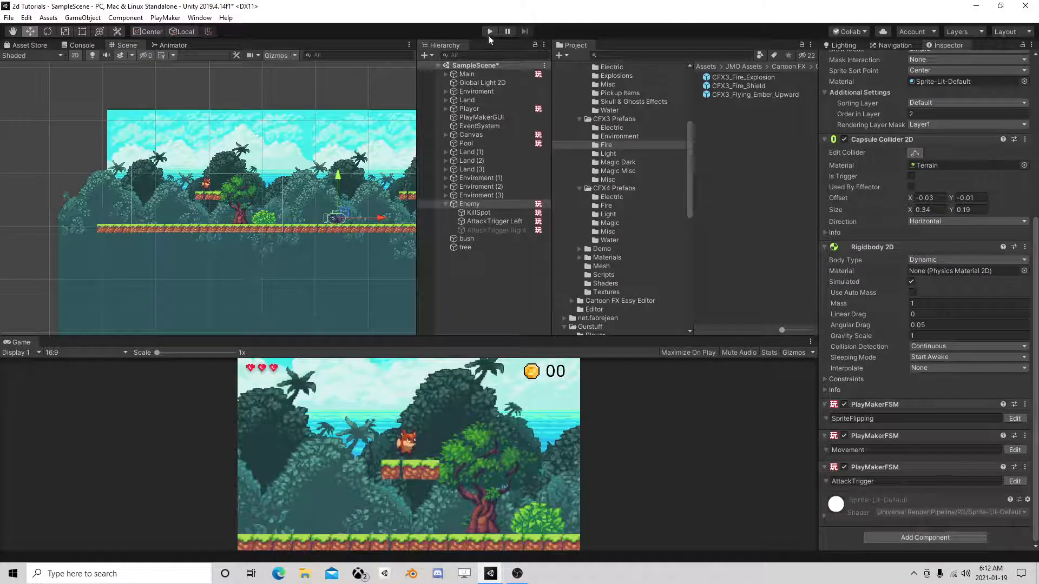
# - Run the game again and follow the enemy's patrol along the ground in the Scene view
pyautogui.click(489, 32)
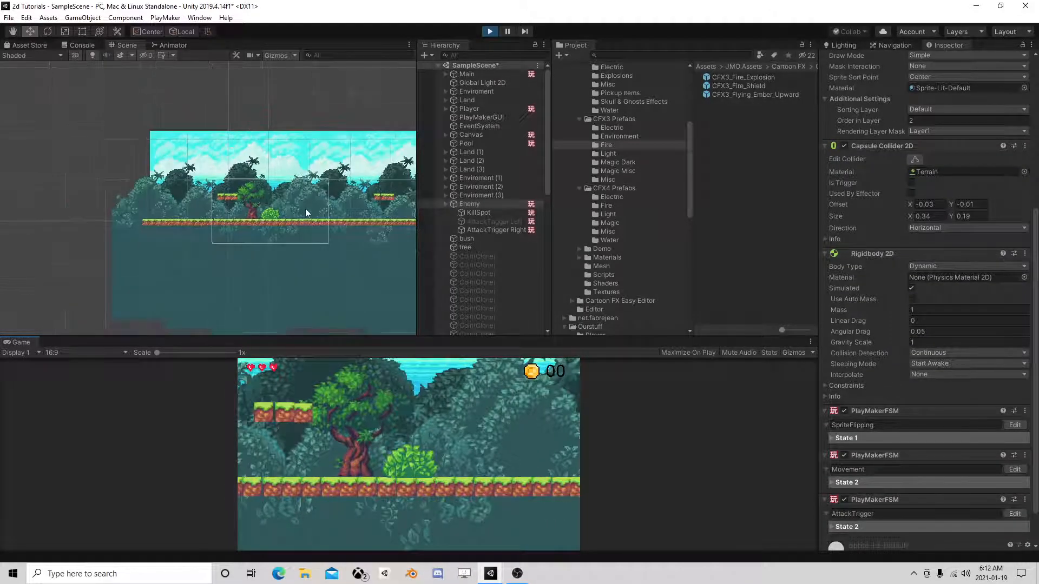
pyautogui.scroll(-3, 216, 232)
pyautogui.moveTo(150, 238); pyautogui.dragTo(212, 259, button='middle')
pyautogui.scroll(5, 227, 239)
pyautogui.scroll(5, 200, 249)
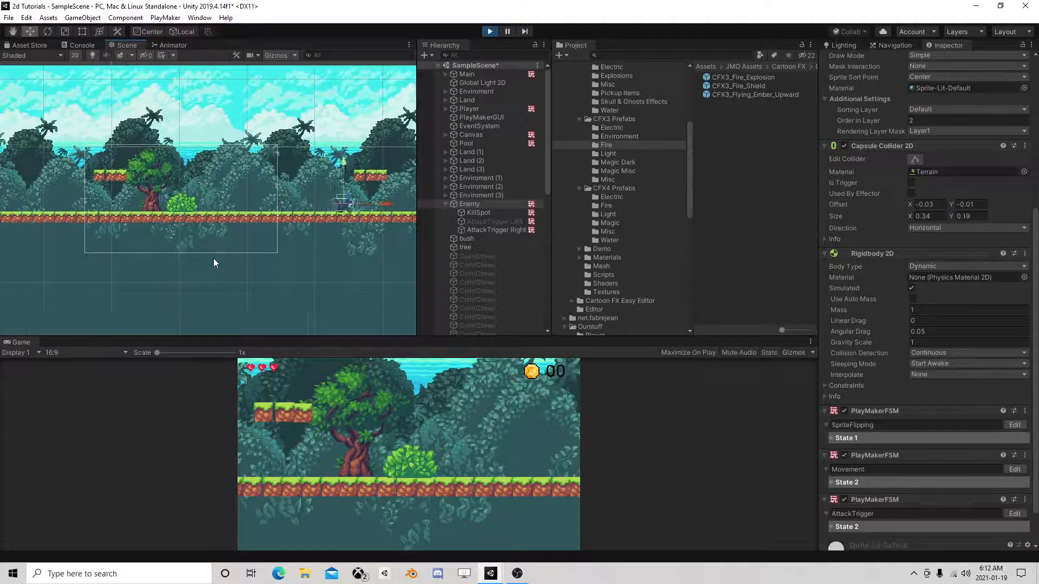
pyautogui.scroll(-1, 242, 257)
pyautogui.scroll(5, 217, 258)
pyautogui.moveTo(142, 248); pyautogui.dragTo(113, 242, button='middle')
pyautogui.scroll(-5, 124, 241)
pyautogui.moveTo(301, 249)
pyautogui.mouseDown(button='middle')
pyautogui.moveTo(248, 251)
pyautogui.moveTo(311, 248)
pyautogui.mouseUp(button='middle')
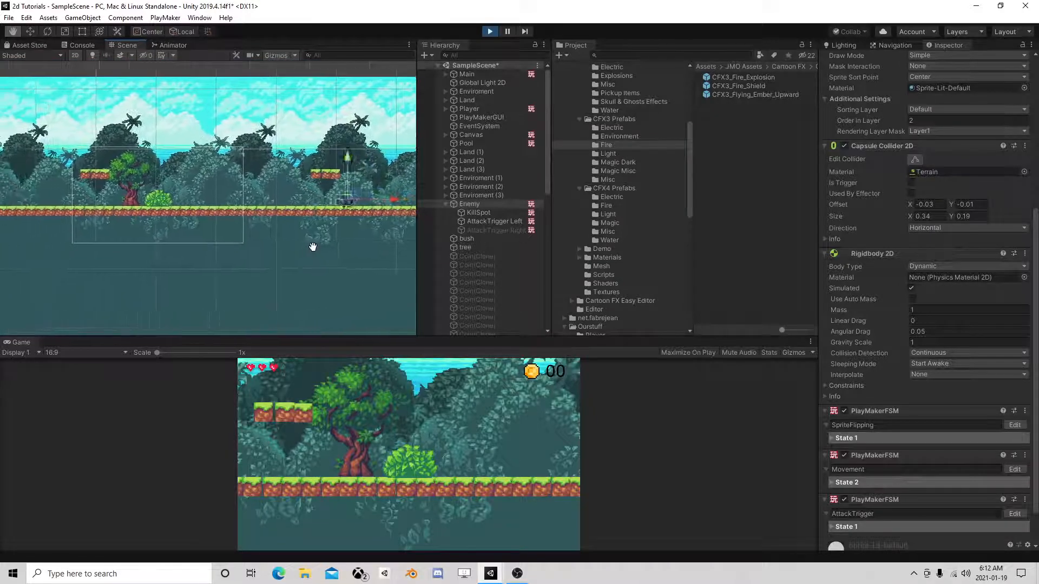
pyautogui.scroll(1, 308, 246)
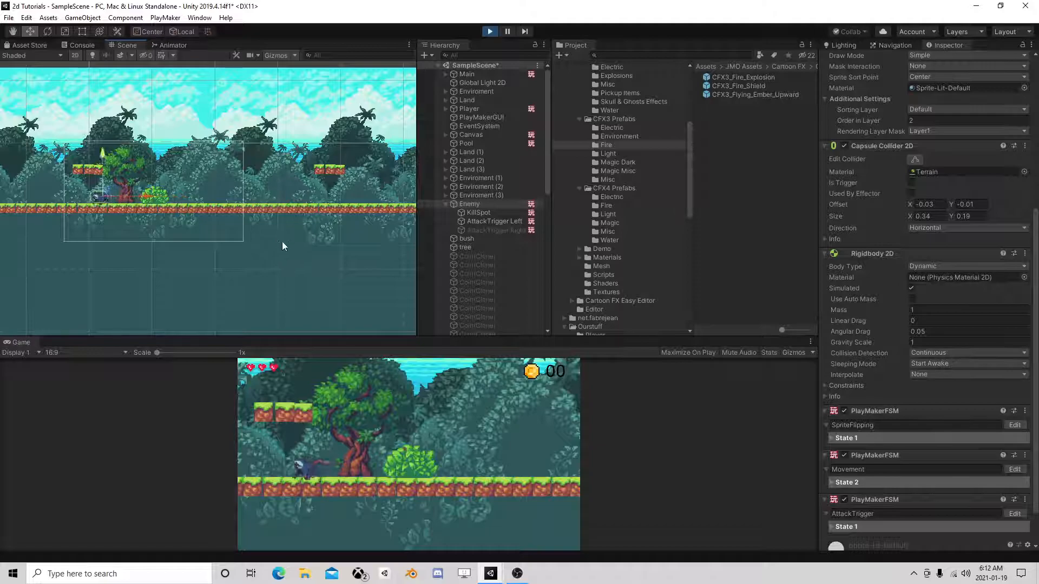
pyautogui.moveTo(173, 267); pyautogui.dragTo(309, 269, button='middle')
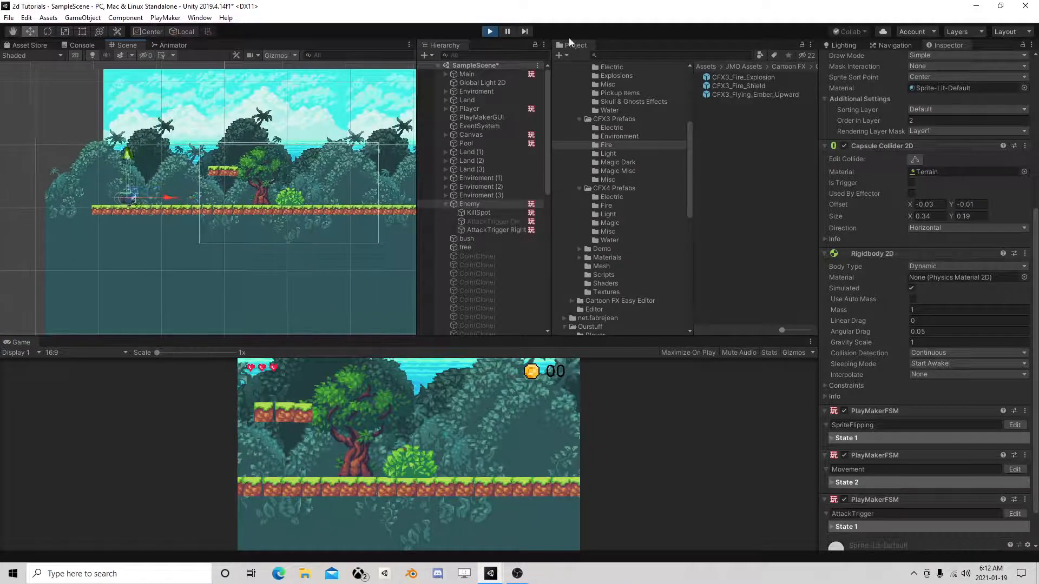
# - Bring the player out of the bush near the enemy to test the encounter, and stop the game
pyautogui.click(363, 247)
pyautogui.press('e')
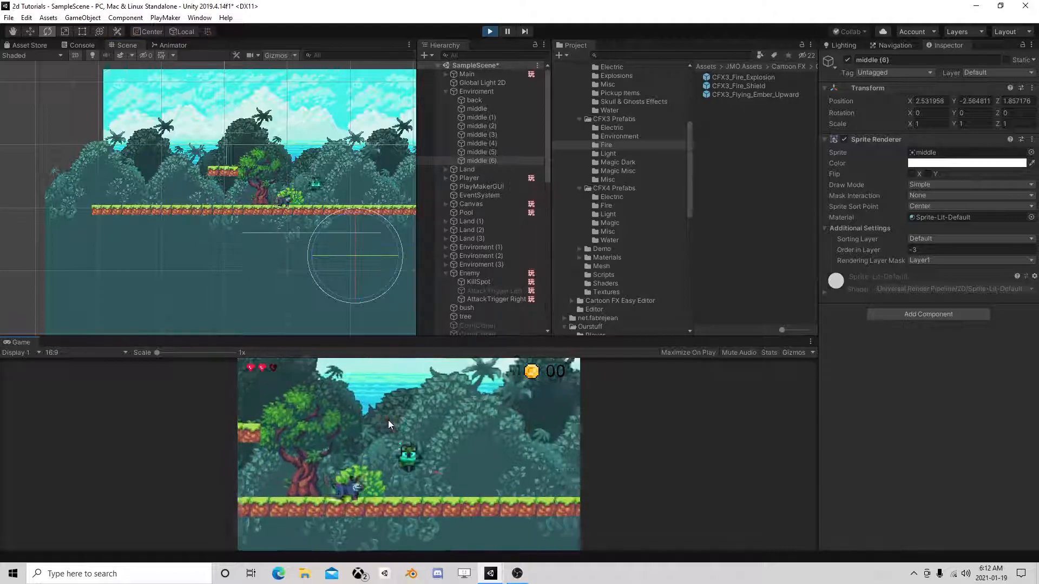
pyautogui.press('a')
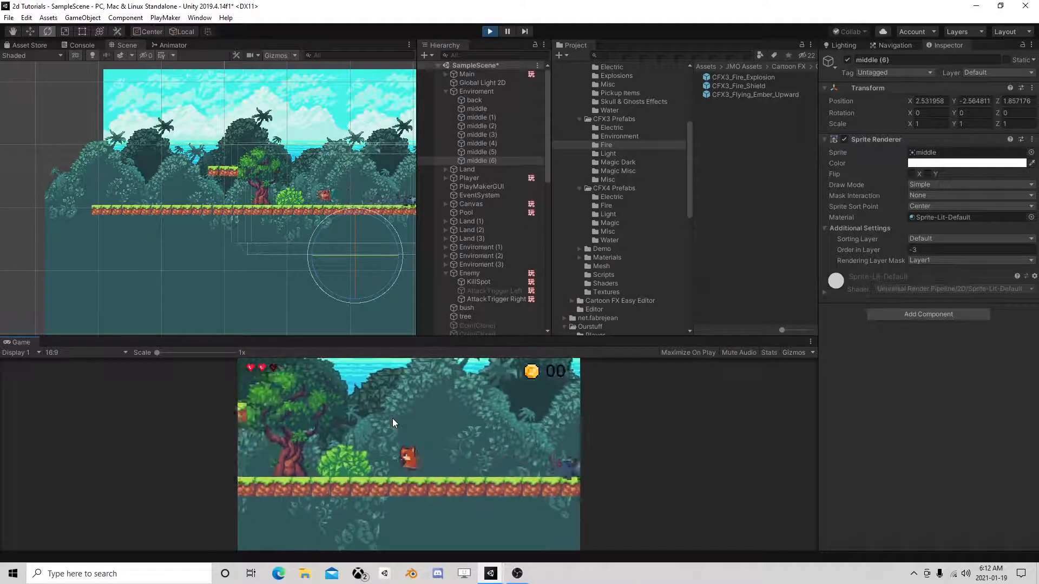
pyautogui.click(487, 31)
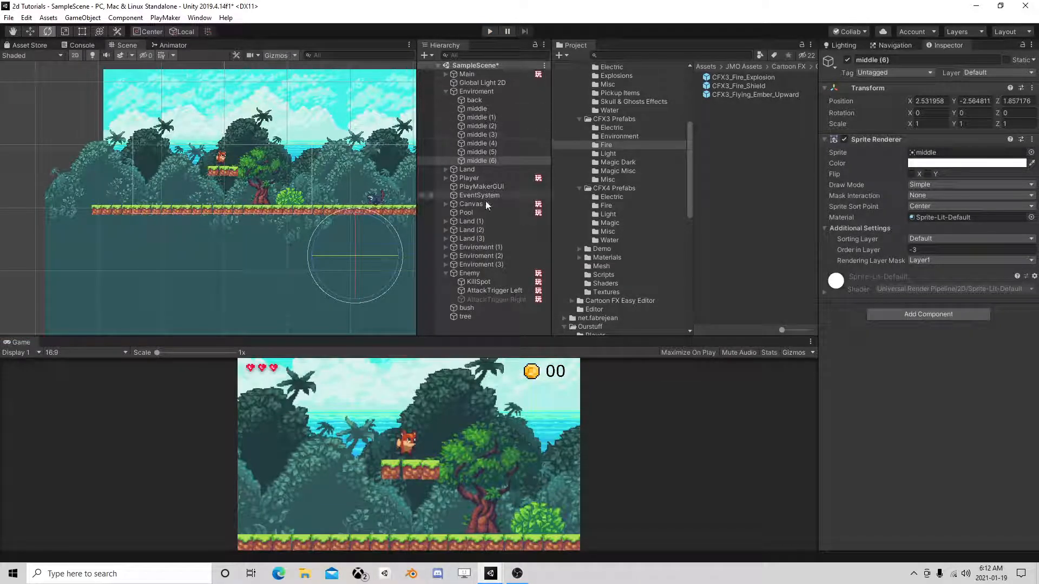
# - Add another PlayMakerFSM component to the Enemy and name it RandomJump
pyautogui.click(483, 274)
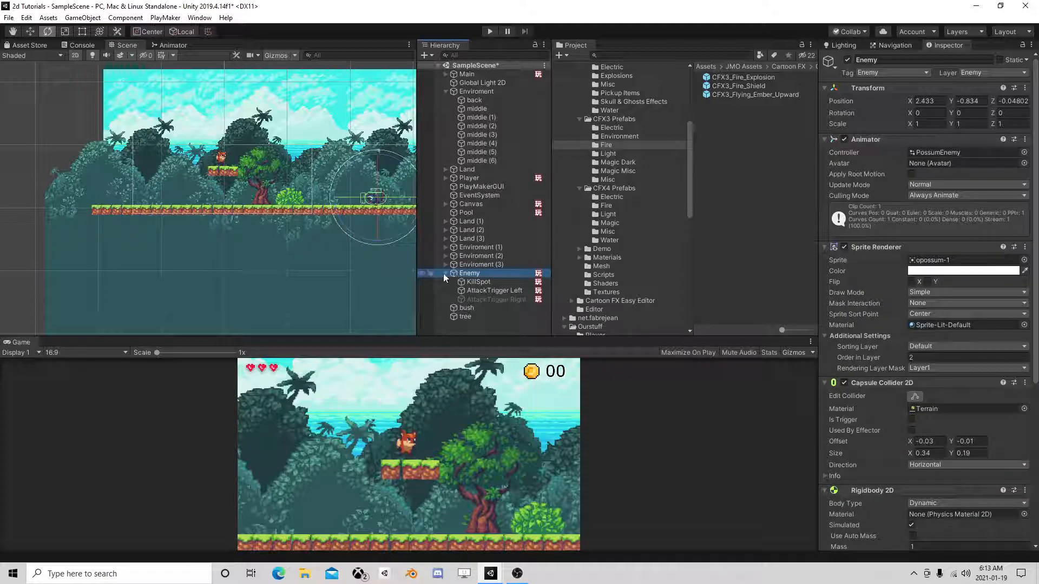
pyautogui.click(446, 273)
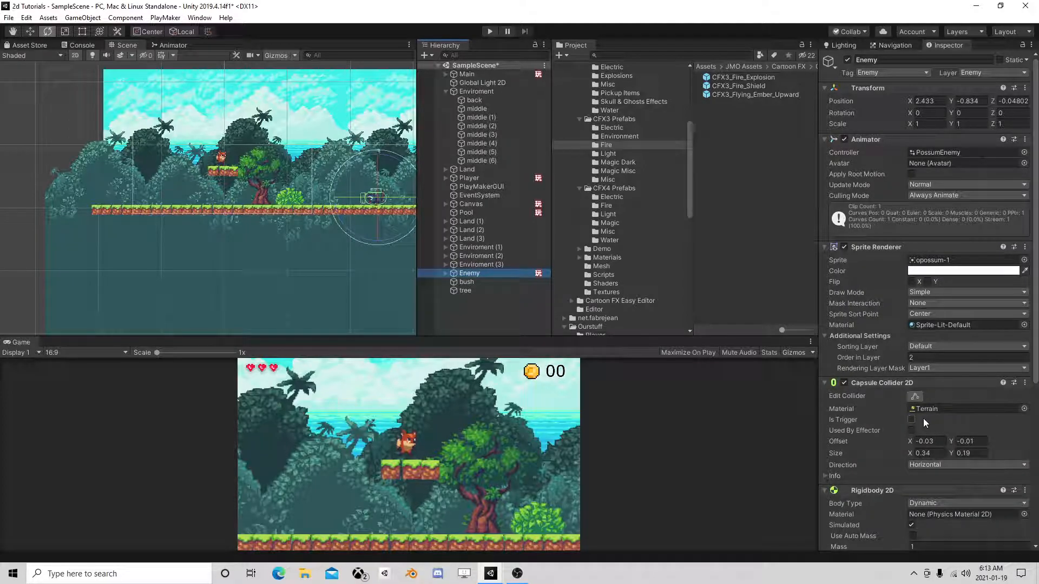
pyautogui.scroll(-5, 910, 437)
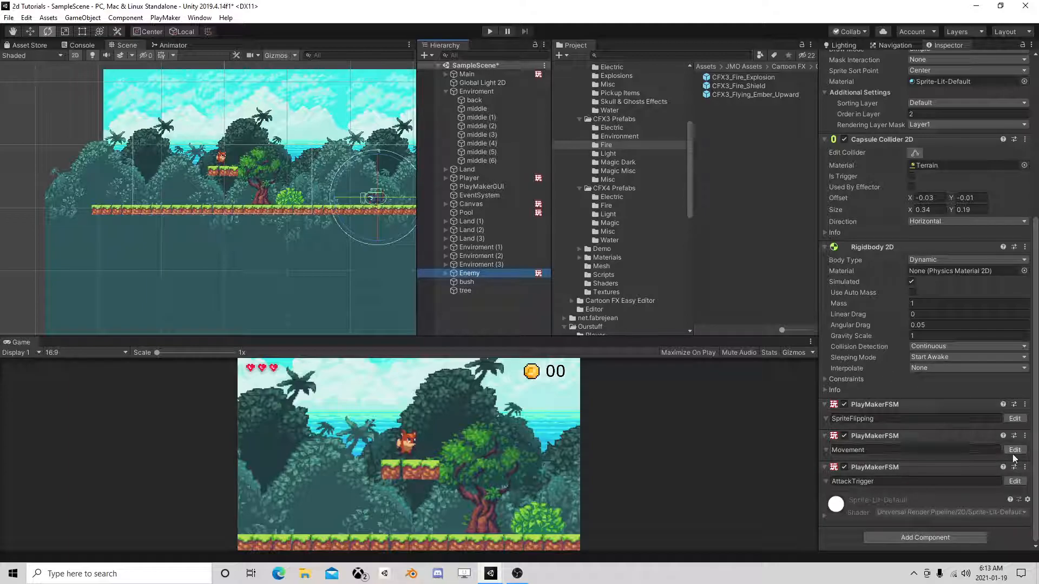
pyautogui.click(939, 541)
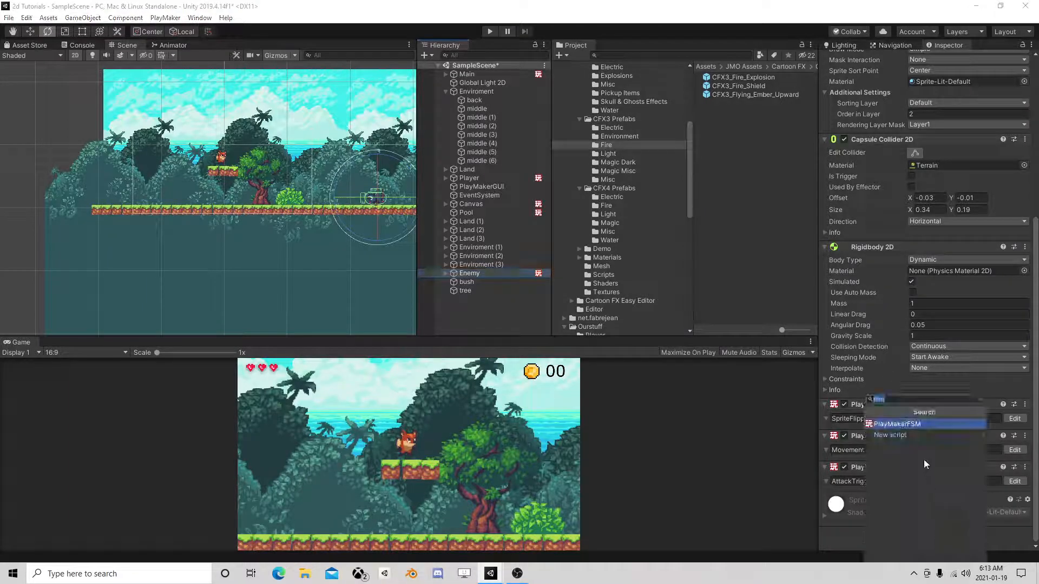
pyautogui.click(927, 423)
pyautogui.click(887, 513)
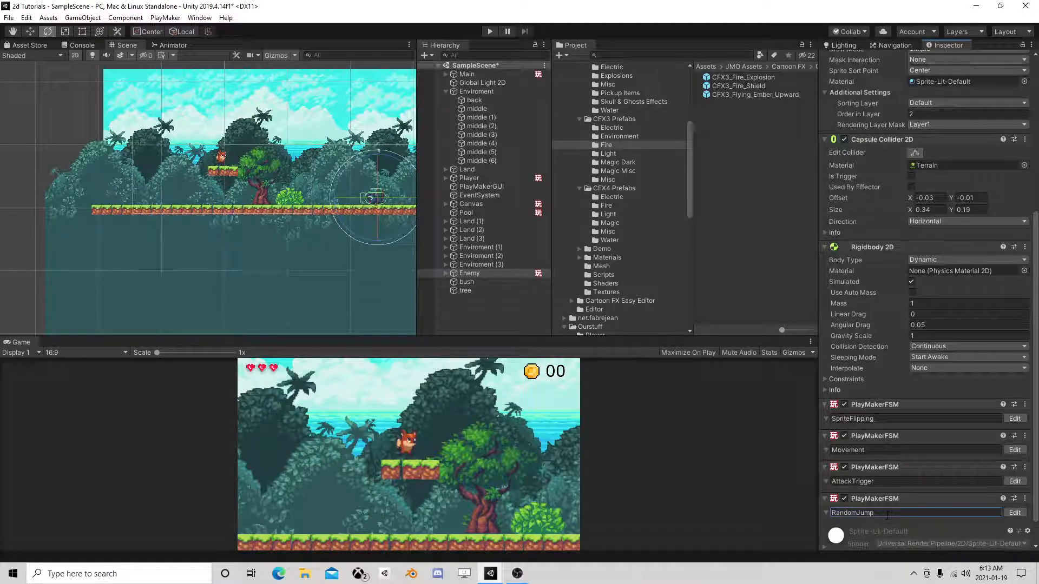
# - Open the RandomJump FSM for editing and add a Random Wait action to State 1
pyautogui.click(1014, 512)
pyautogui.click(697, 466)
pyautogui.write('ran')
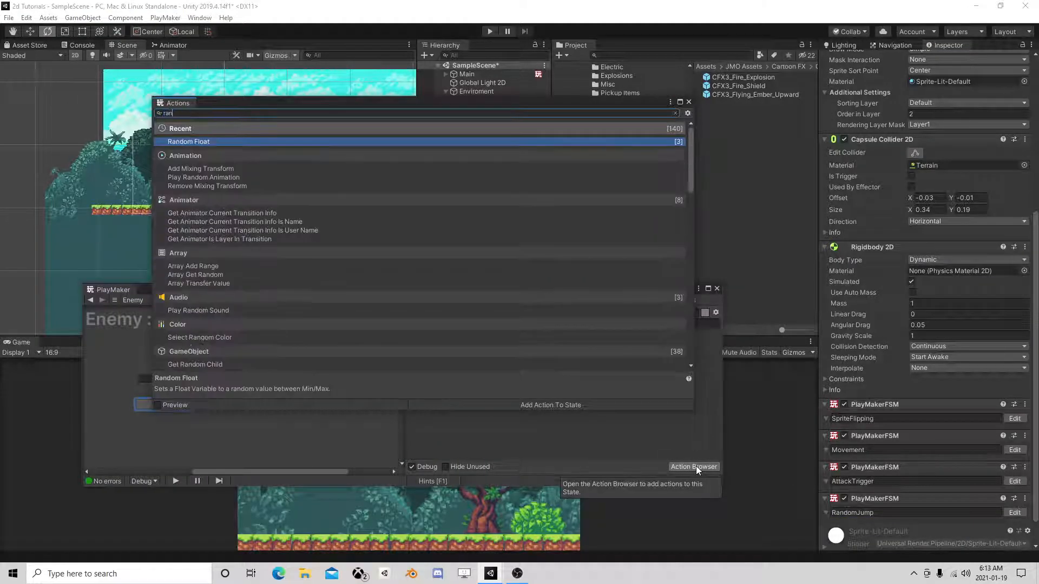
pyautogui.write('dom w')
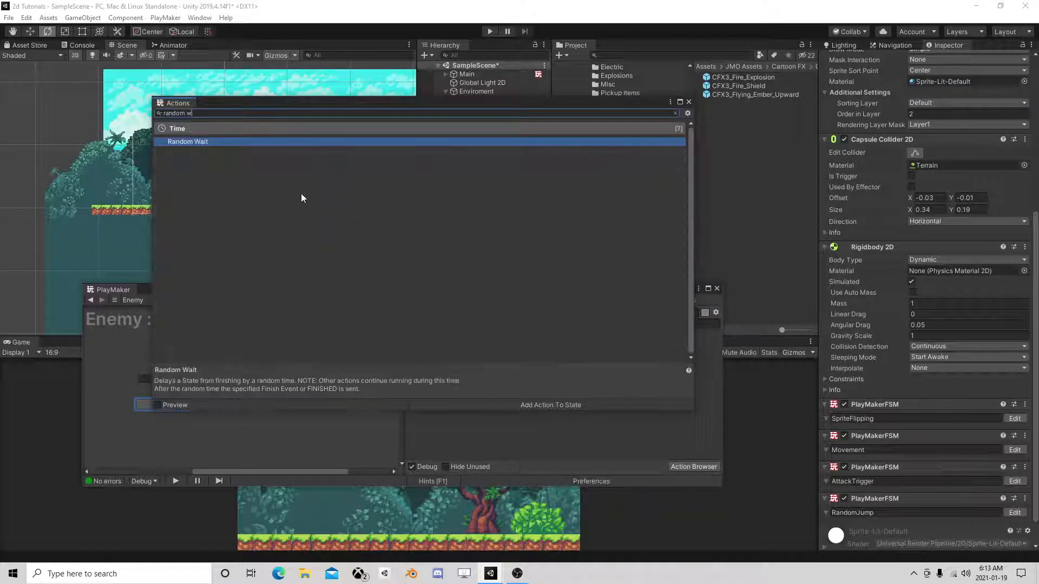
pyautogui.doubleClick(198, 142)
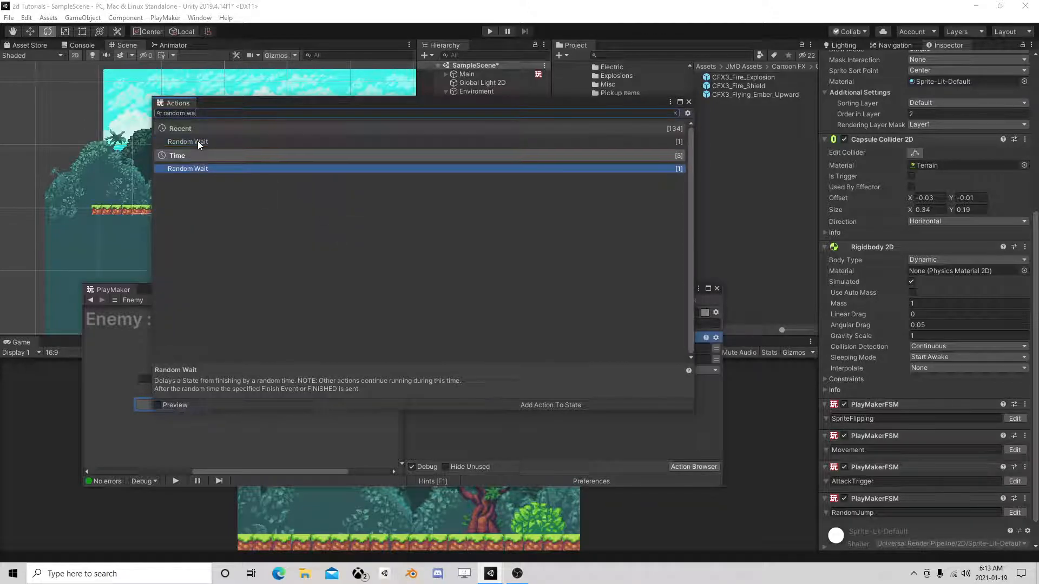
pyautogui.click(688, 101)
# - Set Random Wait's Min to 6 and Max to 12, with FINISHED as State 1's finish event and transition
pyautogui.click(595, 349)
pyautogui.write('6')
pyautogui.press('Tab')
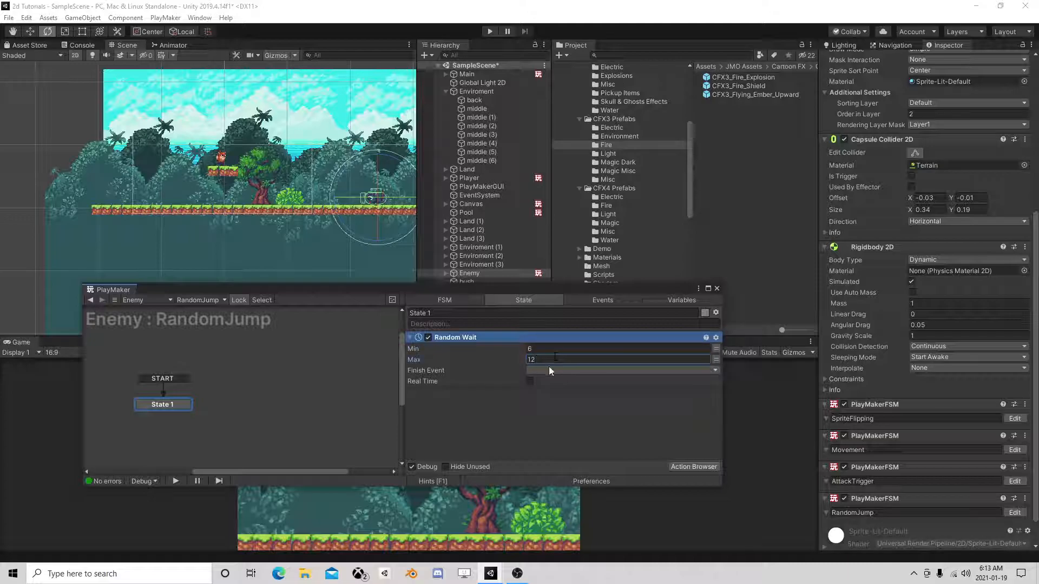
pyautogui.keyDown('ctrl'); pyautogui.click(172, 407); pyautogui.keyUp('ctrl')
pyautogui.click(547, 368)
pyautogui.click(572, 393)
# - Add a second state to the RandomJump FSM and link State 1's FINISHED transition to it
pyautogui.rightClick(252, 407)
pyautogui.click(270, 413)
pyautogui.moveTo(174, 414); pyautogui.dragTo(278, 410)
# - Add an Add Force 2d action to State 2 and set its Y force to 1.5
pyautogui.click(709, 467)
pyautogui.write('add ve')
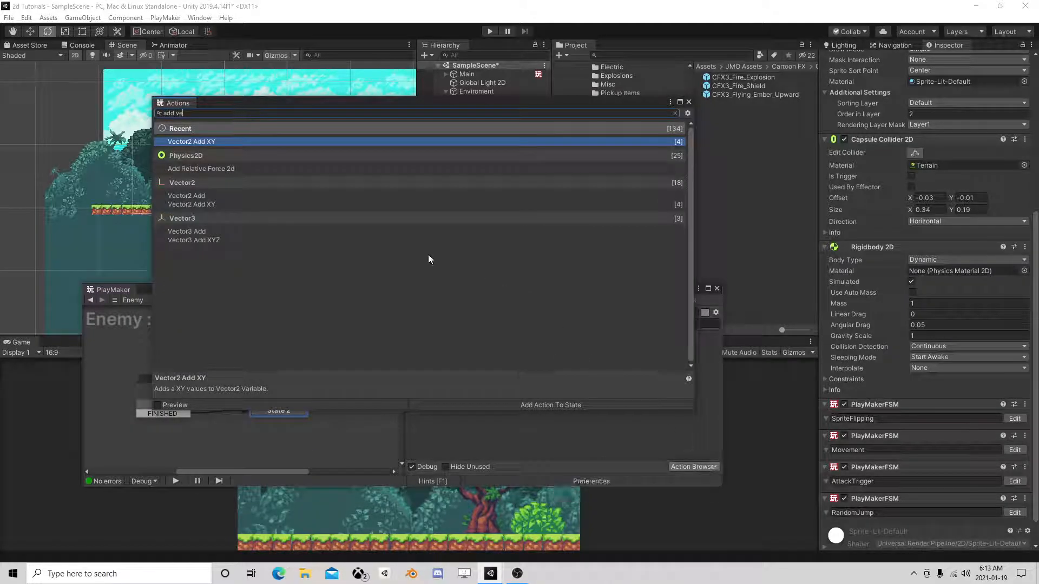
pyautogui.press('BackSpace')
pyautogui.press('BackSpace')
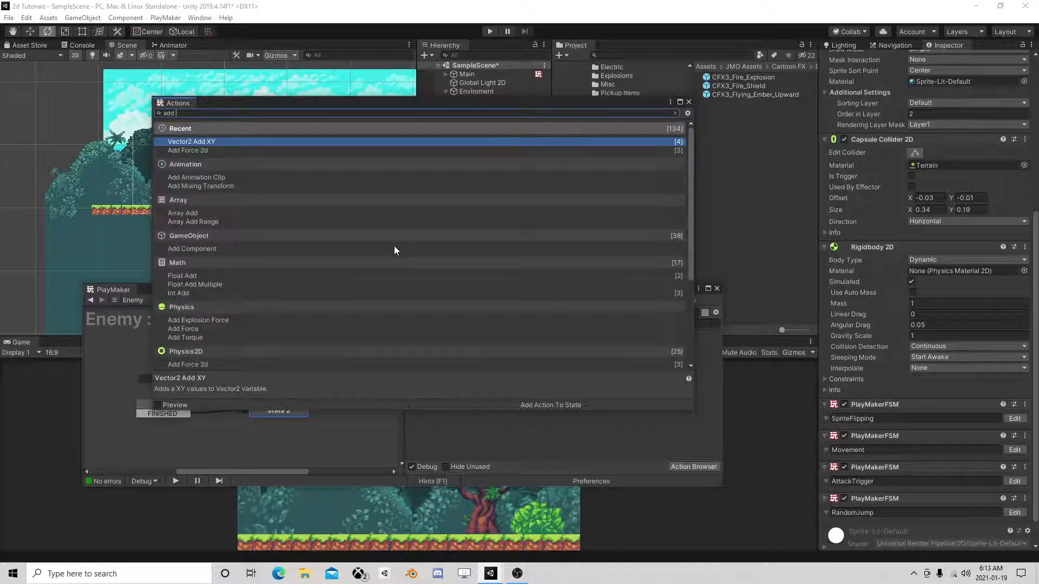
pyautogui.write('for')
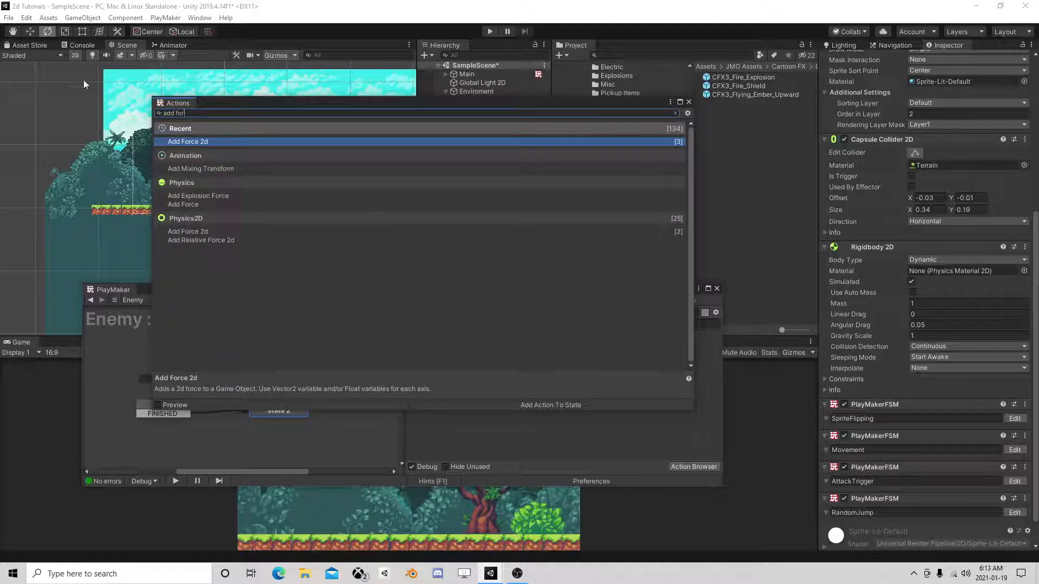
pyautogui.doubleClick(191, 142)
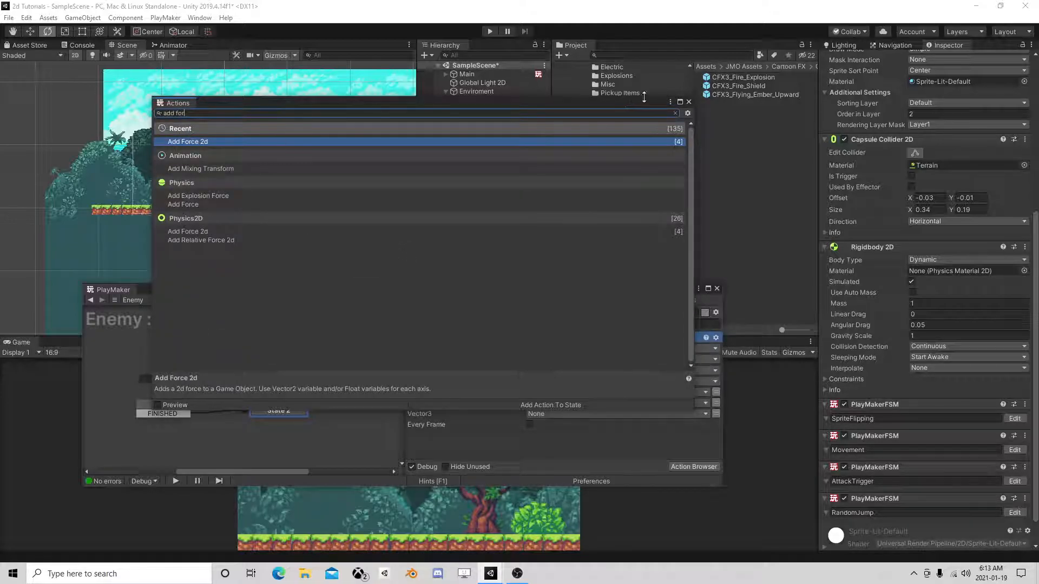
pyautogui.click(689, 103)
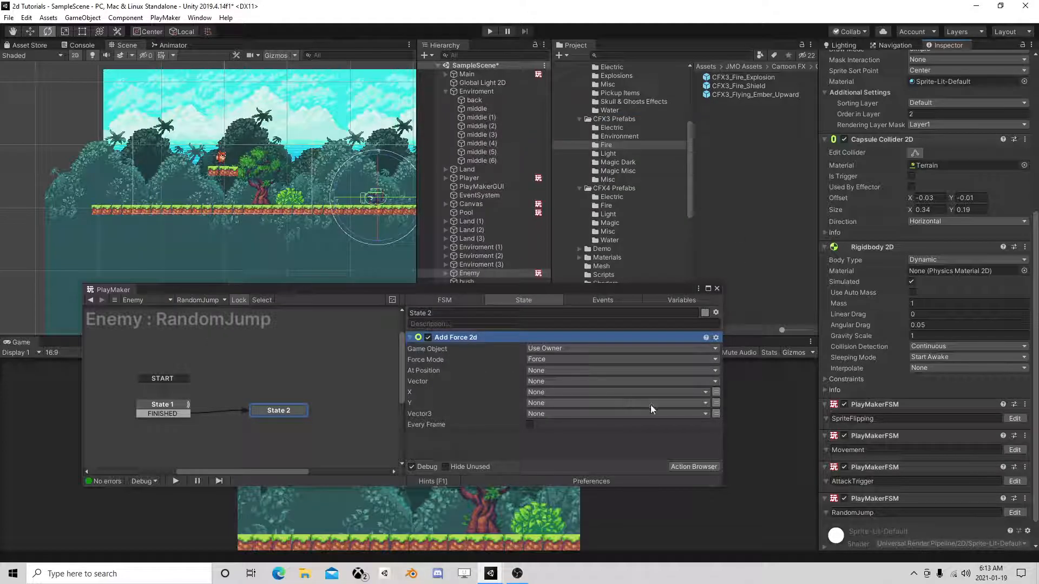
pyautogui.click(716, 403)
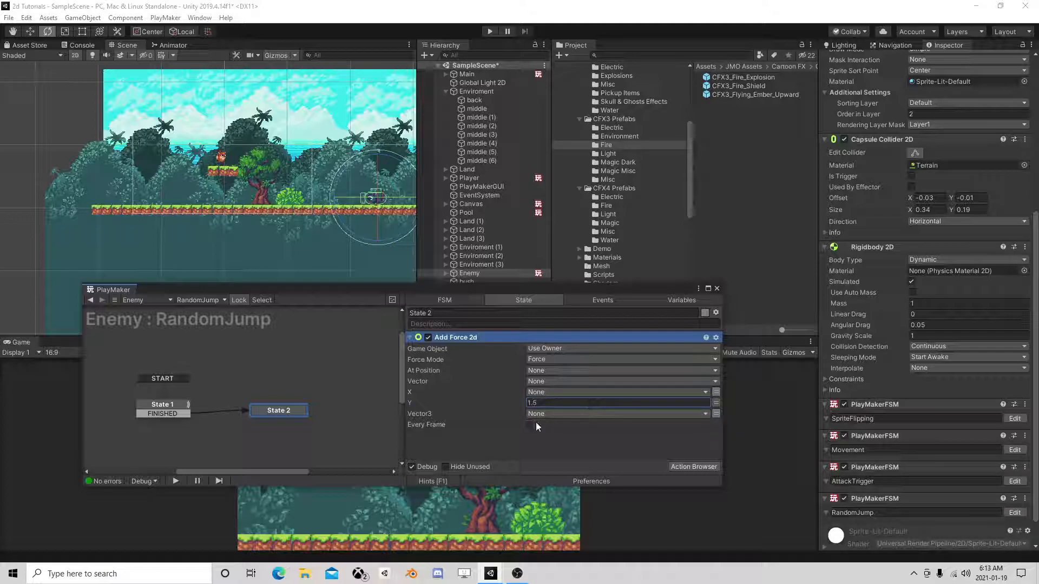
# - Give State 2 a FINISHED transition and link it back to State 1
pyautogui.rightClick(282, 411)
pyautogui.moveTo(365, 413)
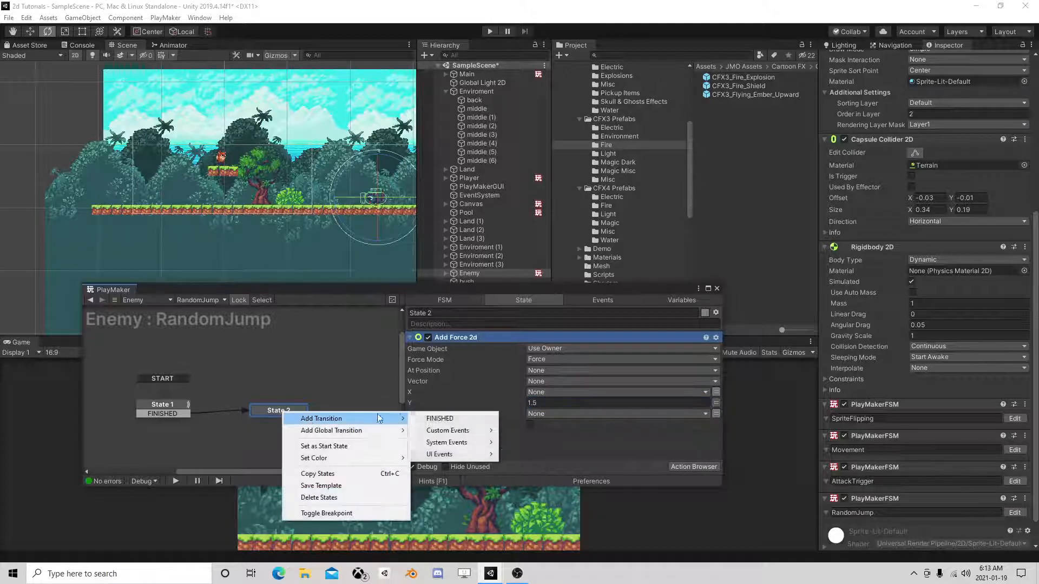
pyautogui.click(439, 419)
pyautogui.moveTo(290, 419); pyautogui.dragTo(150, 411)
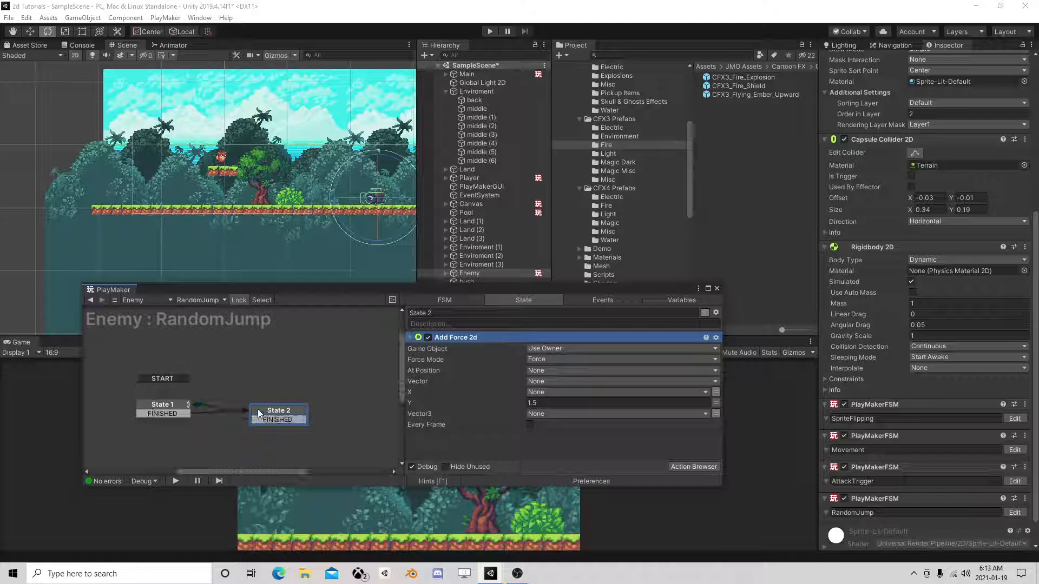
# - Add a Next Frame Event action to State 2 that sends FINISHED, place it below Add Force 2d, and close the FSM editor
pyautogui.click(714, 465)
pyautogui.write('nex')
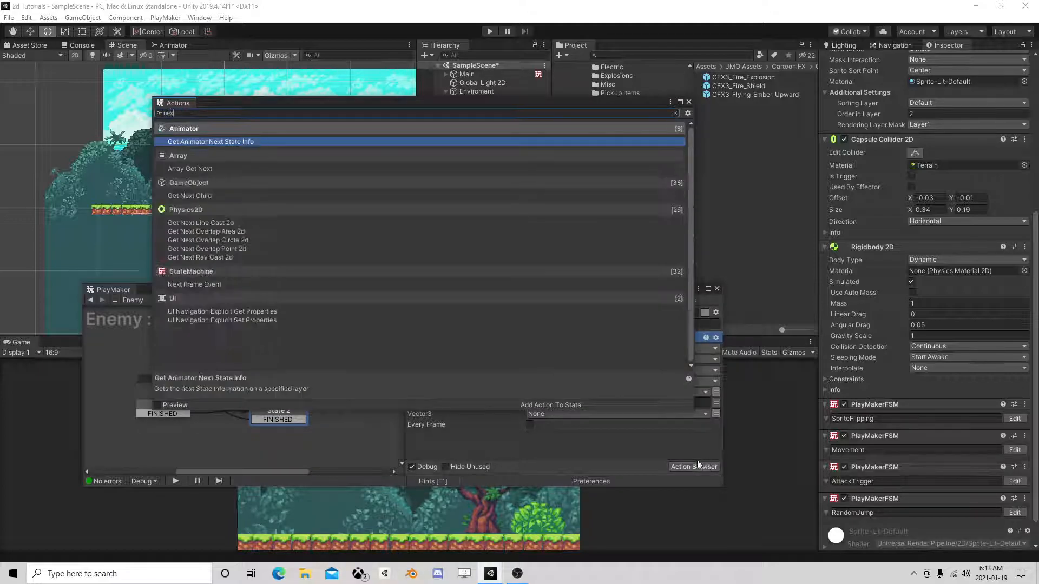
pyautogui.write('t fr')
pyautogui.doubleClick(229, 141)
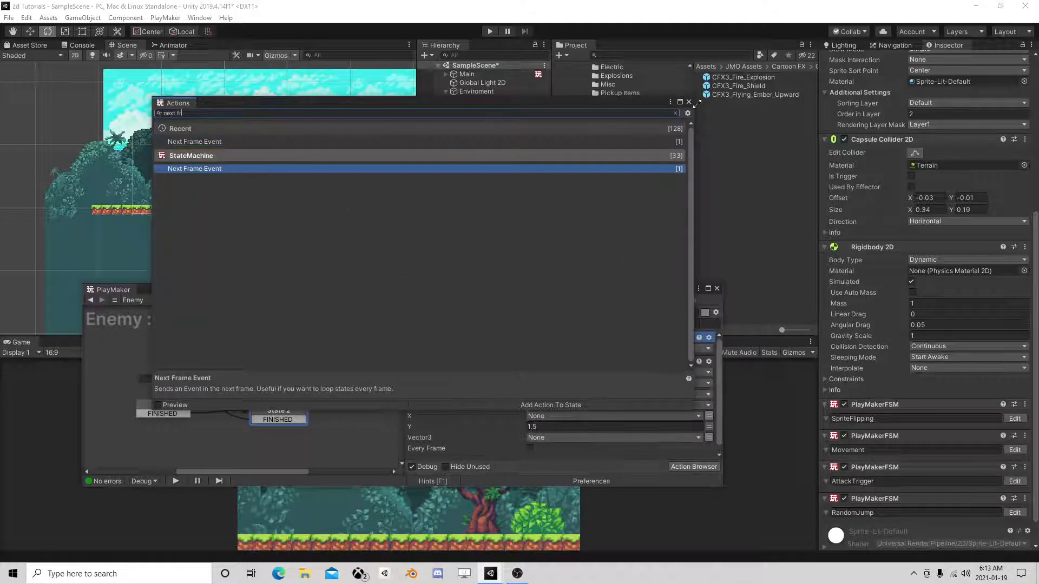
pyautogui.click(688, 103)
pyautogui.click(543, 348)
pyautogui.click(546, 374)
pyautogui.rightClick(482, 341)
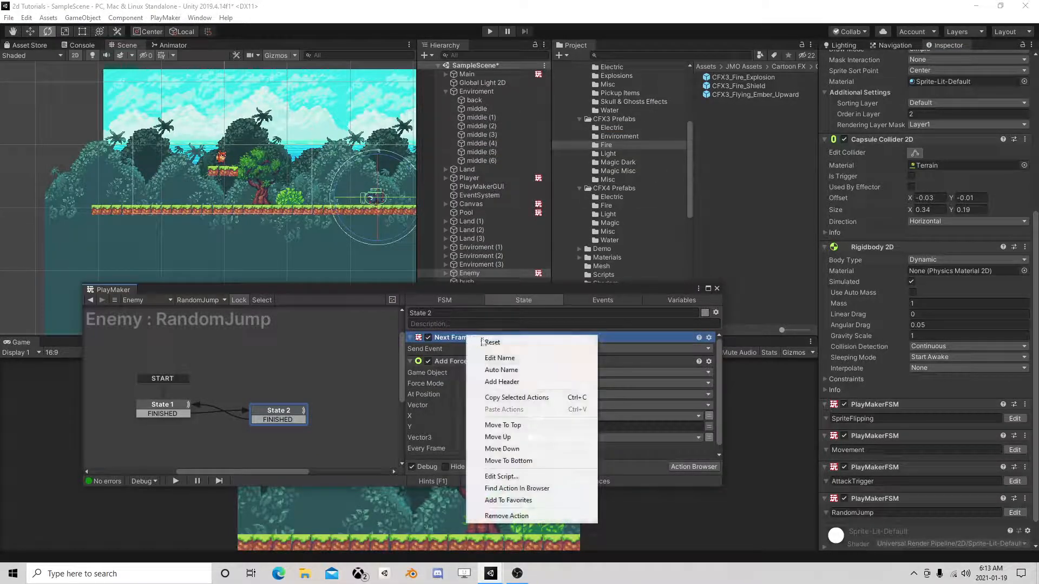
pyautogui.click(508, 460)
pyautogui.click(716, 288)
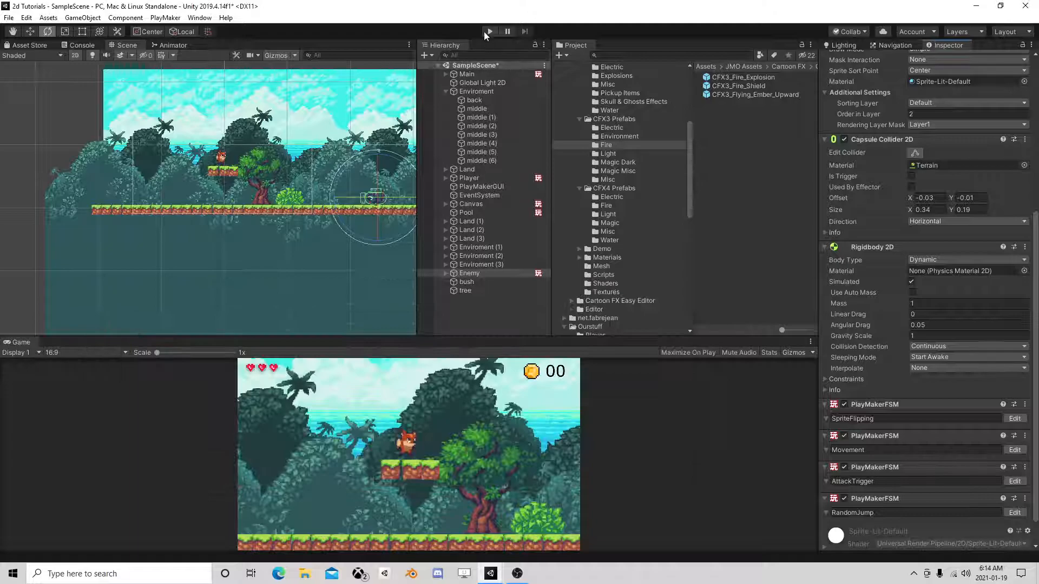
# - Play the scene and watch the patrolling enemy's jumps in the scene view with its RandomJump FSM open
pyautogui.click(490, 32)
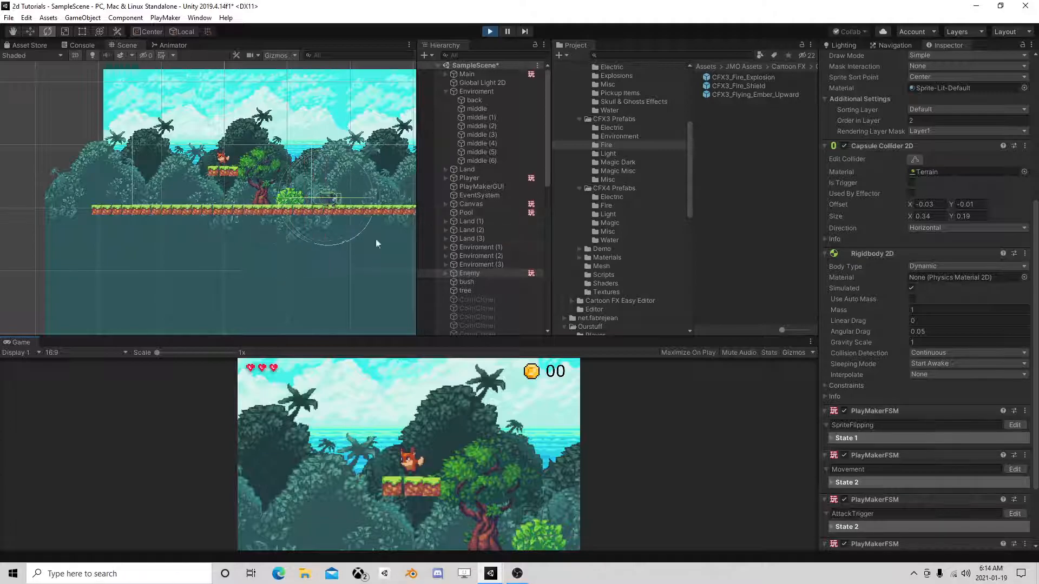
pyautogui.scroll(-2, 361, 264)
pyautogui.scroll(3, 209, 250)
pyautogui.scroll(1, 224, 251)
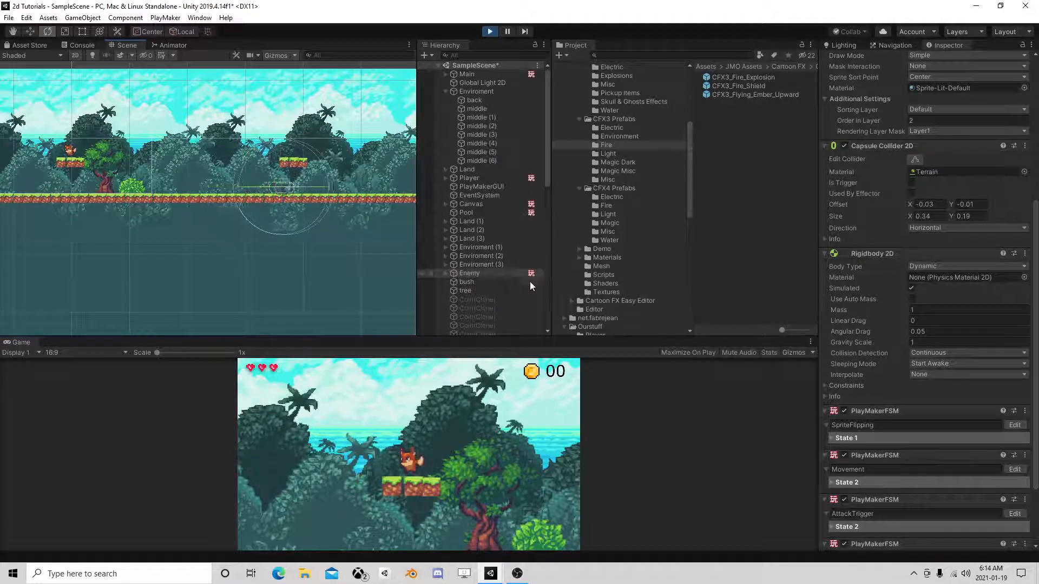
pyautogui.scroll(-3, 855, 406)
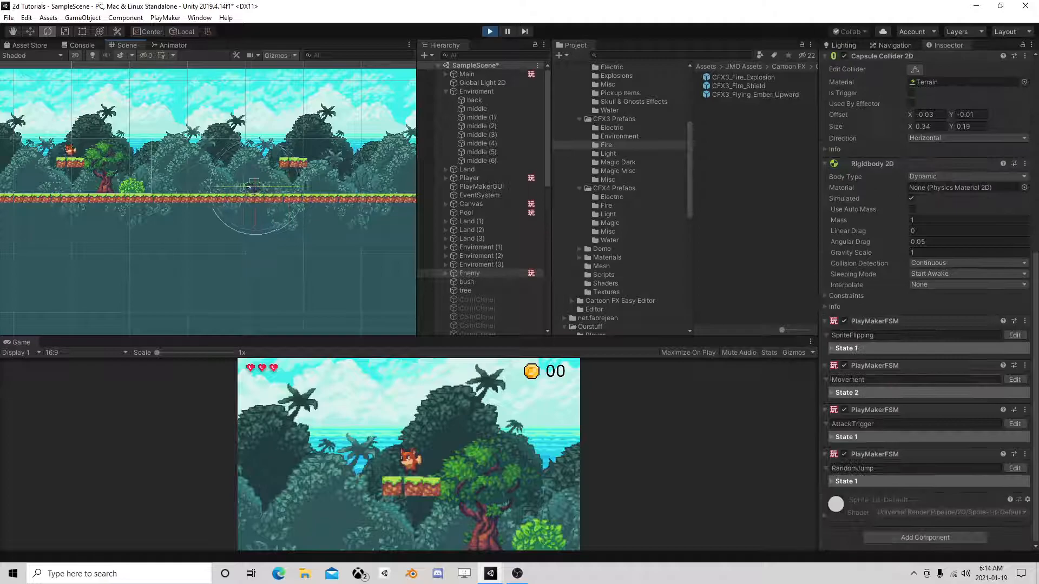
pyautogui.click(1014, 468)
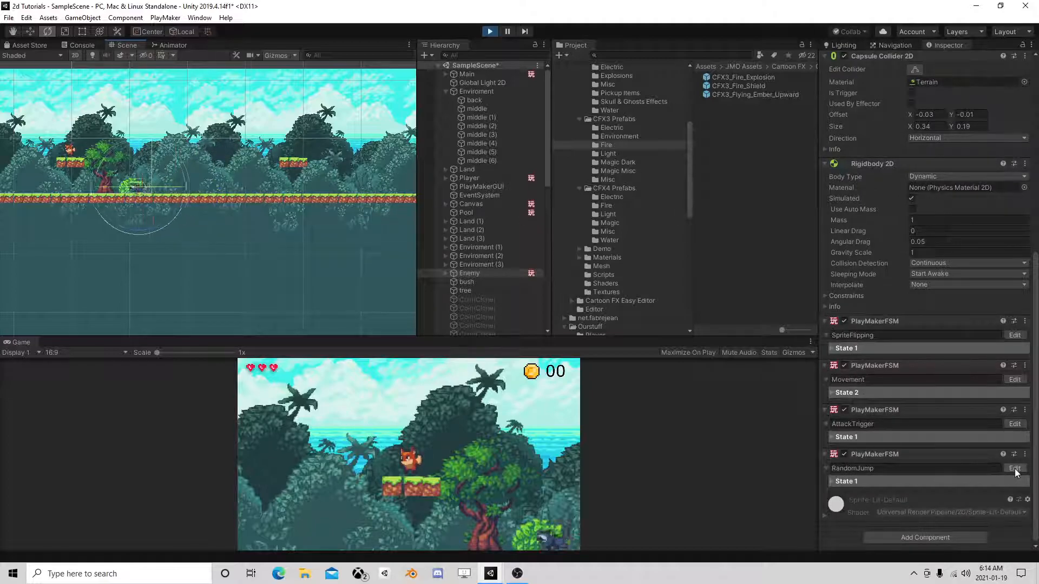
pyautogui.scroll(-3, 202, 227)
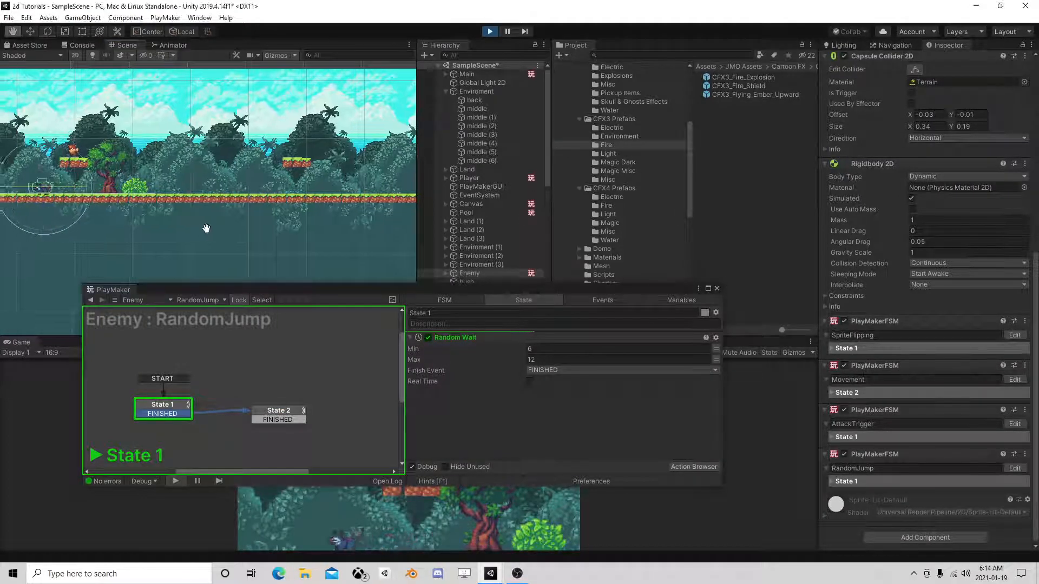
pyautogui.moveTo(342, 226); pyautogui.dragTo(228, 228, button='middle')
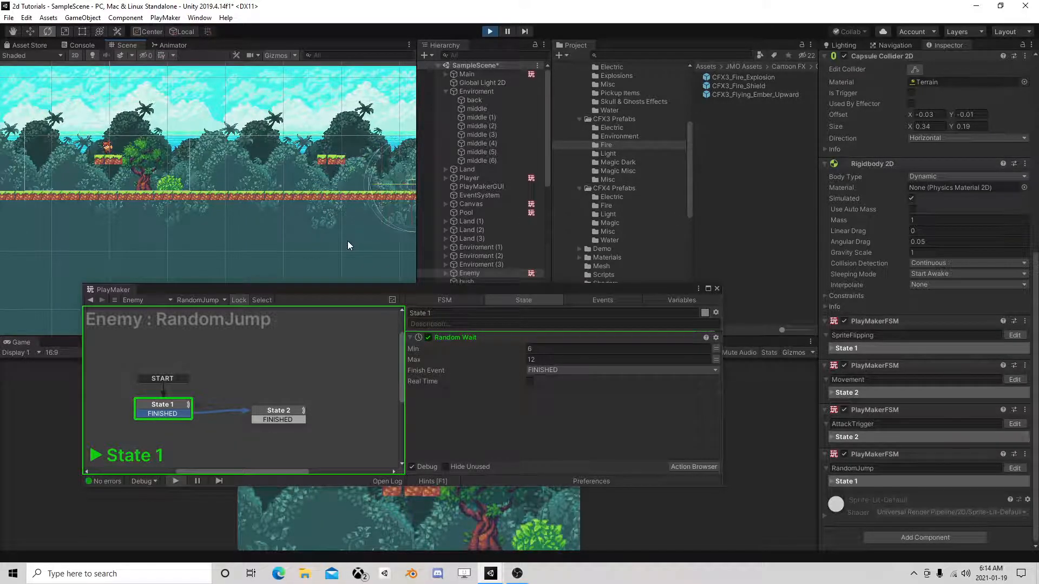
pyautogui.moveTo(347, 241); pyautogui.dragTo(417, 248, button='middle')
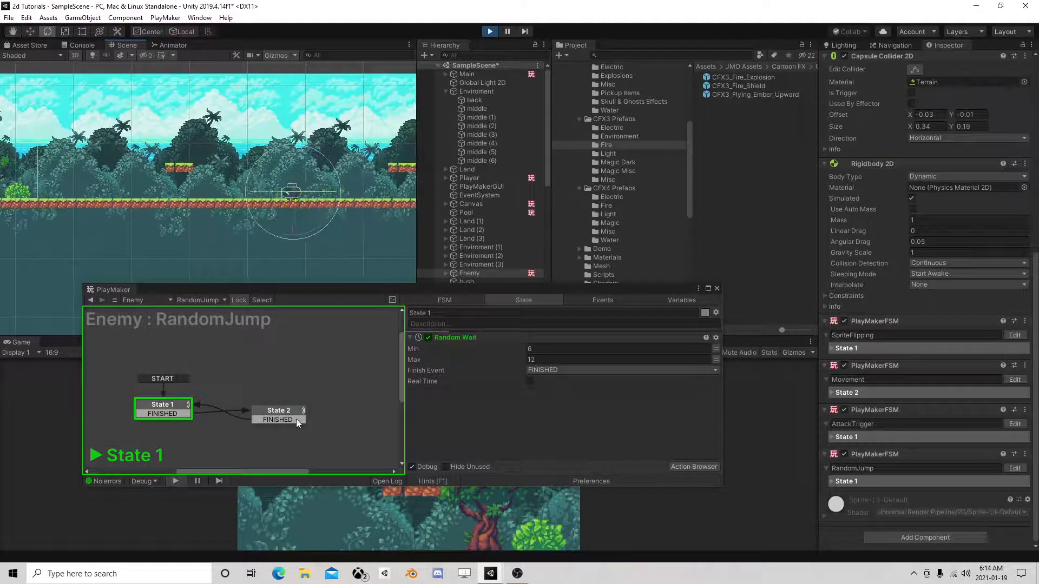
# - While the game runs, try Impulse as the Force Mode of State 2's Add Force 2d and watch the enemy
pyautogui.click(280, 416)
pyautogui.click(543, 358)
pyautogui.click(558, 385)
pyautogui.moveTo(189, 221); pyautogui.dragTo(233, 233, button='middle')
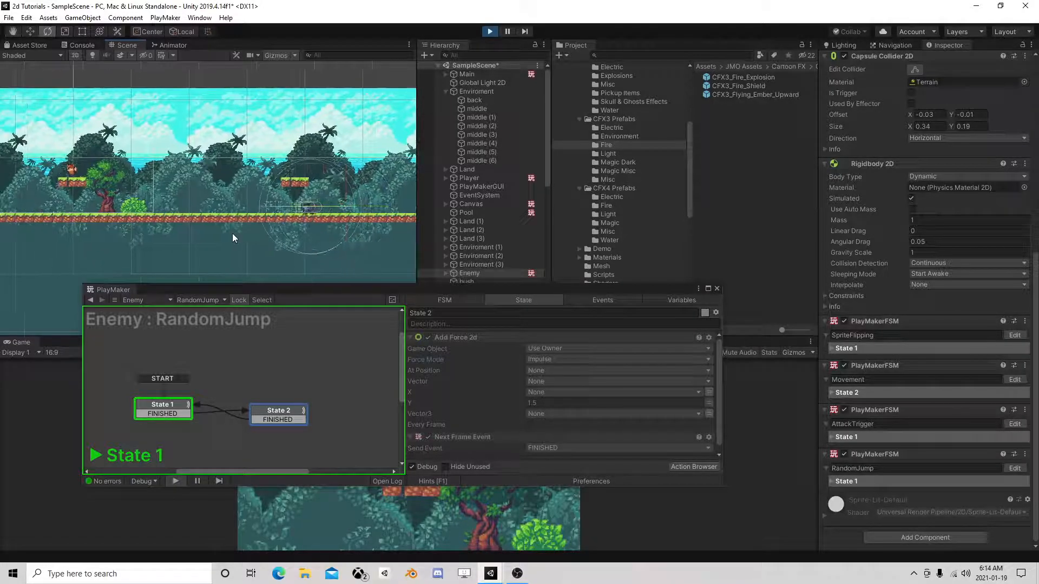
pyautogui.scroll(-2, 232, 249)
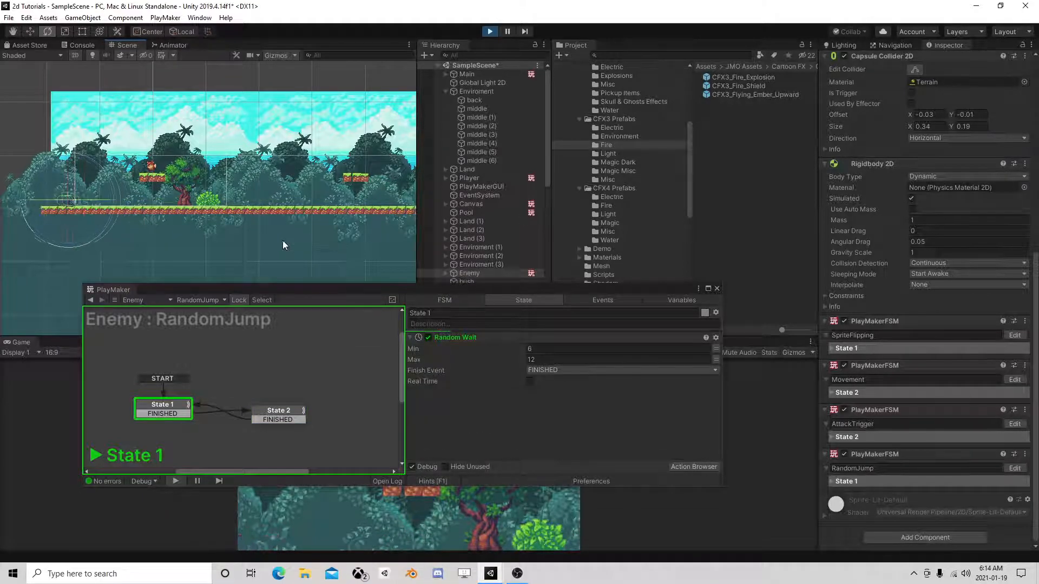
# - While the game runs, try Y forces of 3 and 4 in State 2's Add Force 2d, watch the enemy, and stop playing
pyautogui.click(277, 411)
pyautogui.click(542, 396)
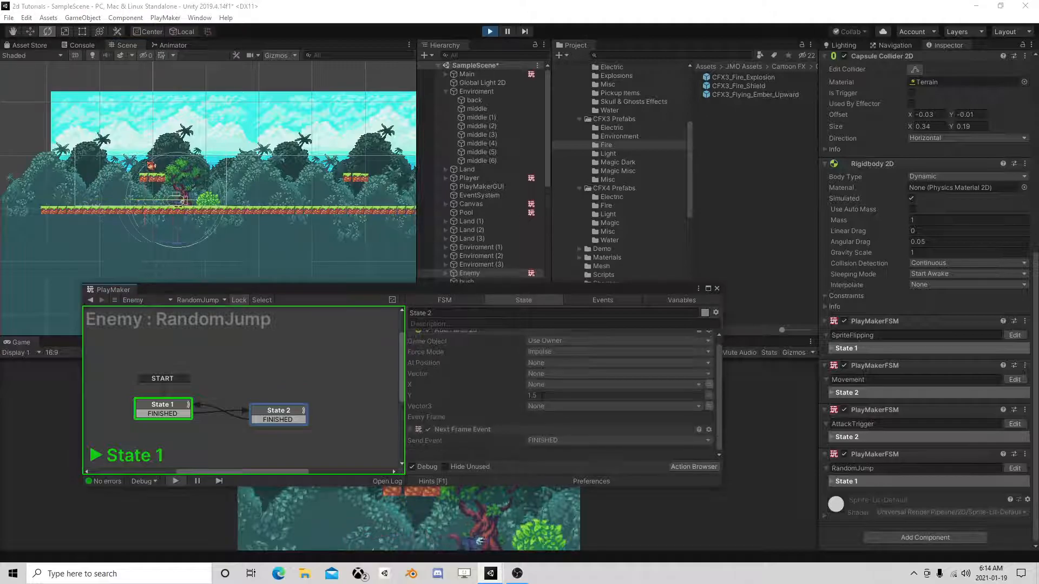
pyautogui.write('3')
pyautogui.press('Return')
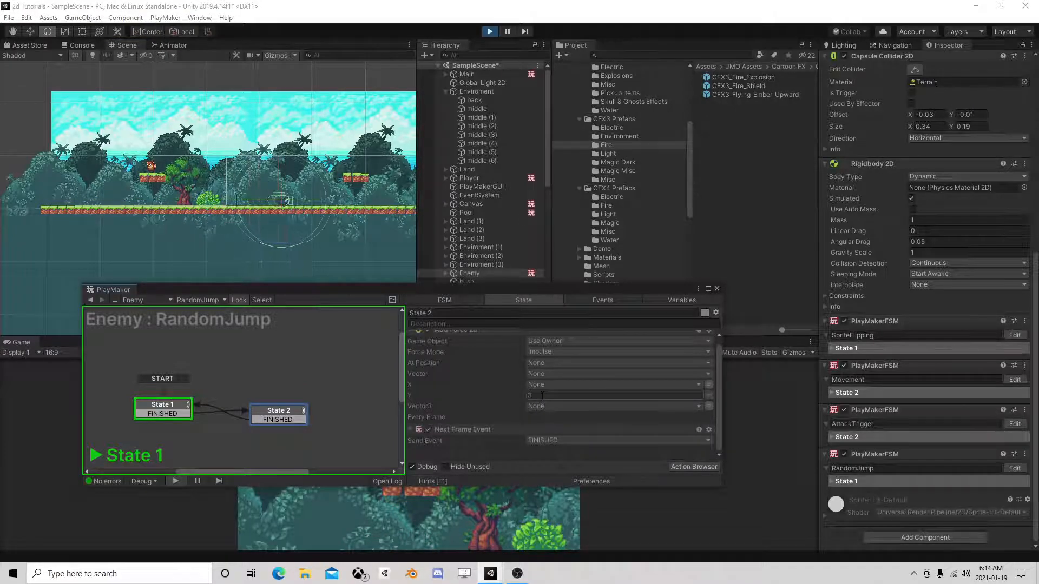
pyautogui.scroll(1, 502, 382)
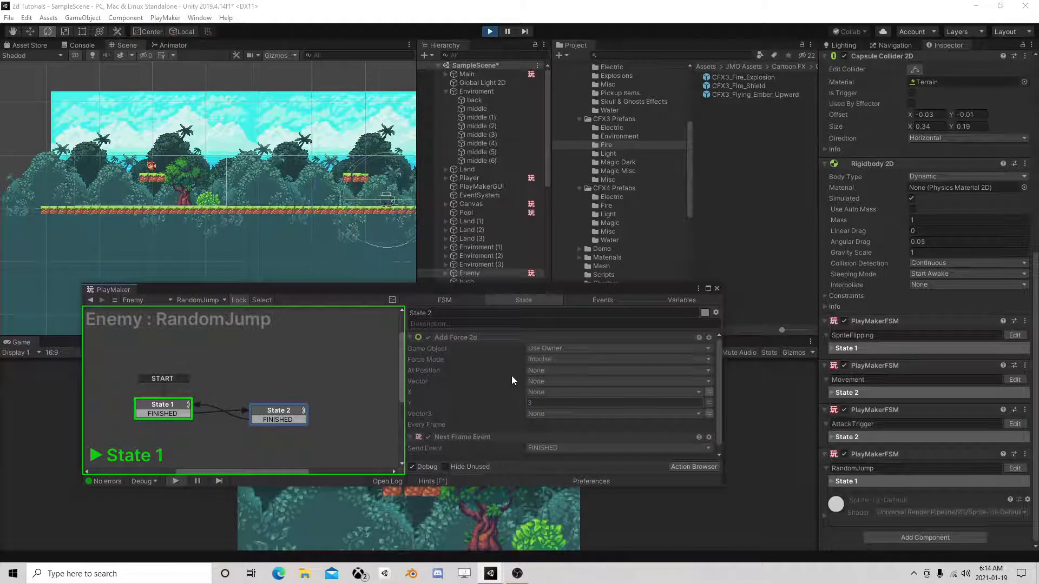
pyautogui.scroll(-1, 345, 221)
pyautogui.moveTo(343, 220); pyautogui.dragTo(198, 217, button='middle')
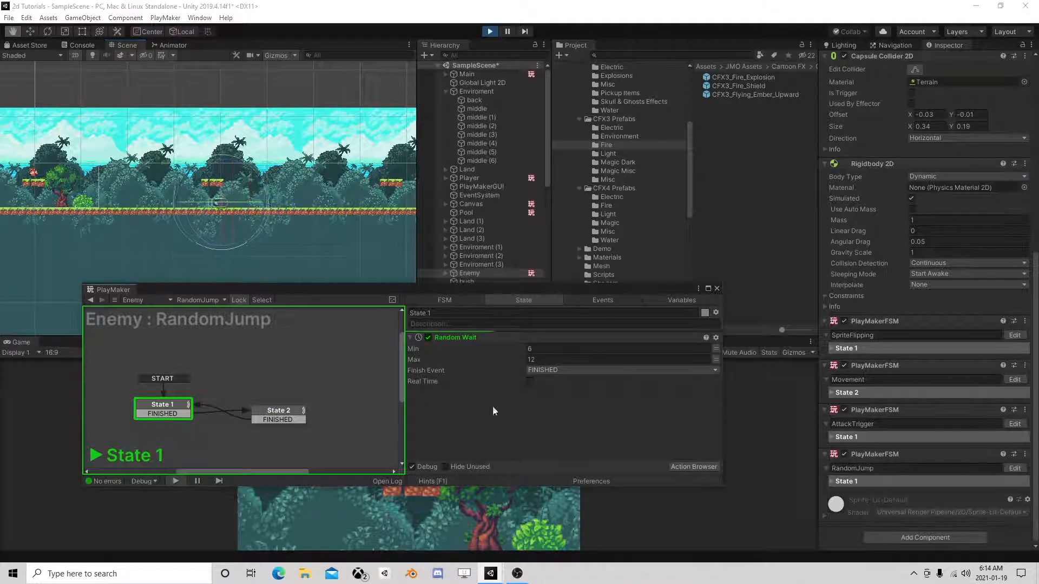
pyautogui.click(552, 396)
pyautogui.write('4')
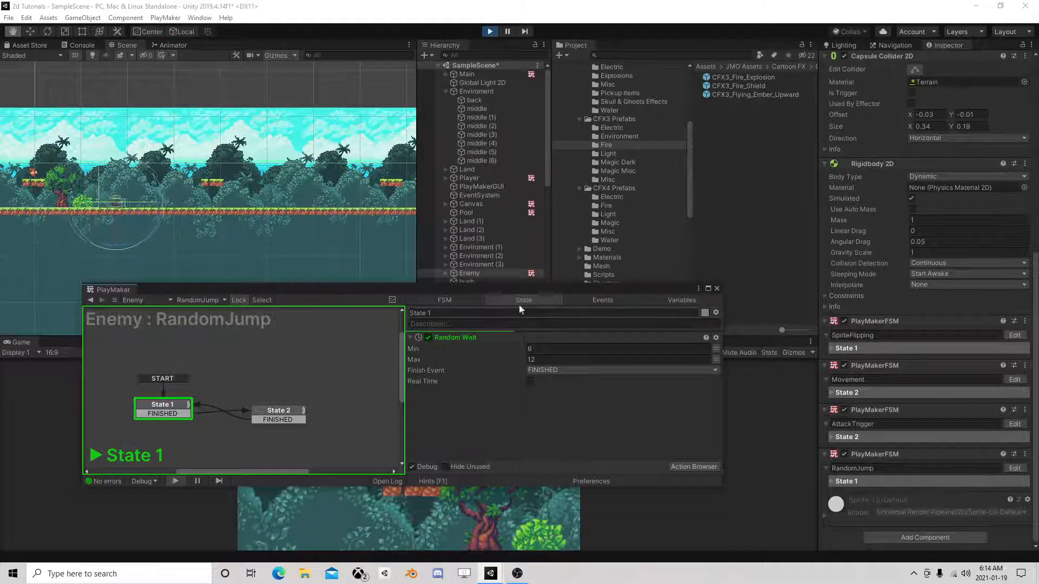
pyautogui.click(490, 31)
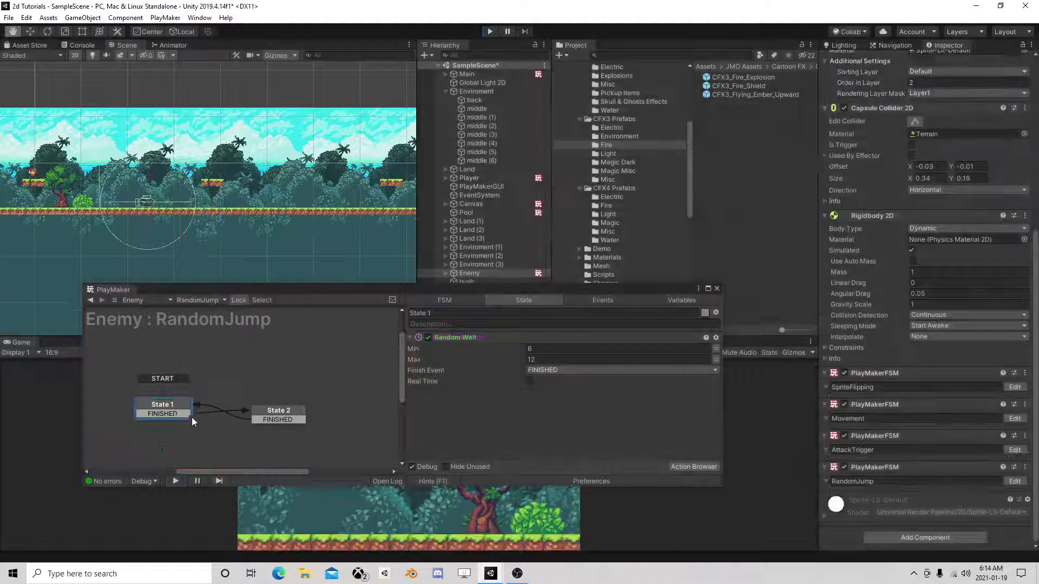
# - Set the Force Mode of State 2's Add Force 2d to Impulse and close the FSM editor
pyautogui.click(278, 411)
pyautogui.scroll(-1, 565, 405)
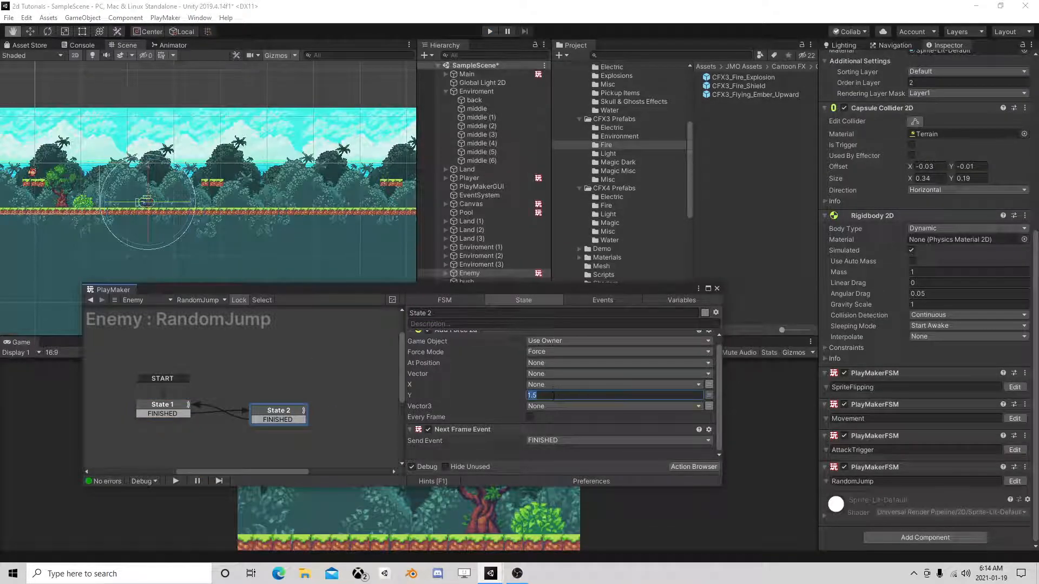
pyautogui.scroll(1, 562, 390)
pyautogui.click(587, 359)
pyautogui.click(574, 382)
pyautogui.click(717, 288)
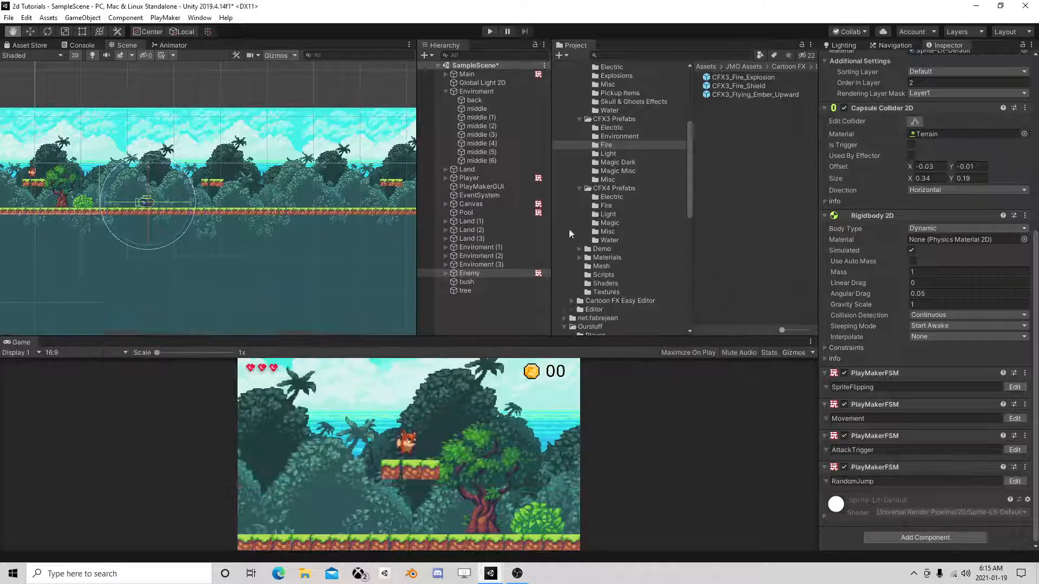
# - Collapse the expanded asset folders and save the Enemy object as a prefab in the Ourstuff folder
pyautogui.click(473, 273)
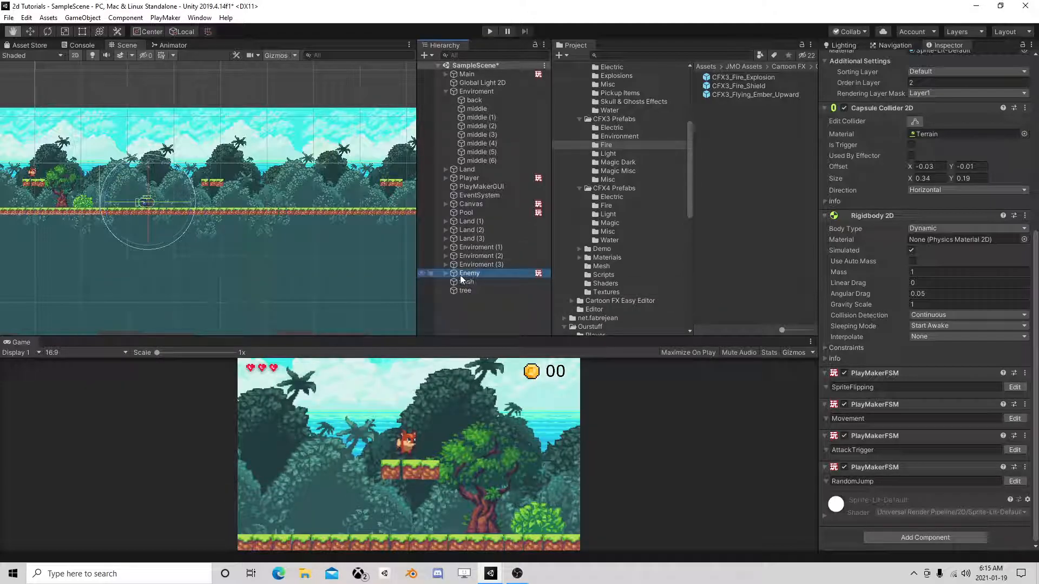
pyautogui.scroll(5, 618, 212)
pyautogui.click(563, 142)
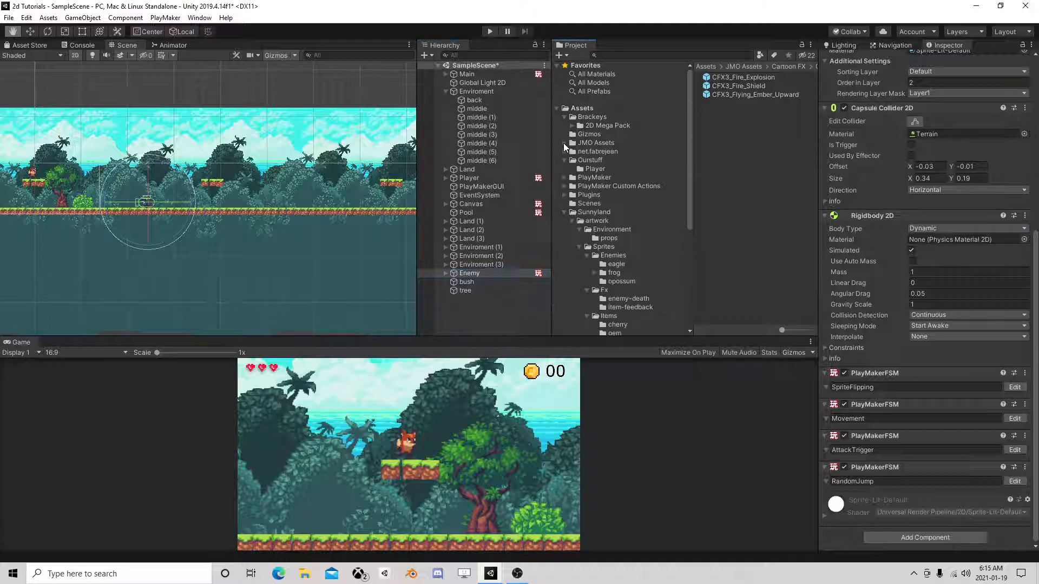
pyautogui.click(563, 211)
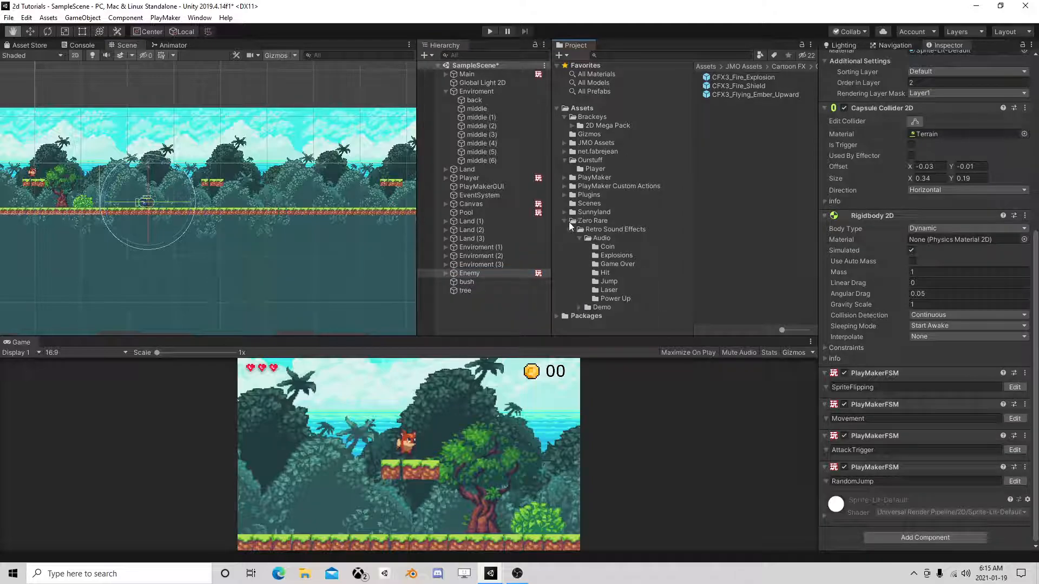
pyautogui.click(563, 221)
pyautogui.click(582, 161)
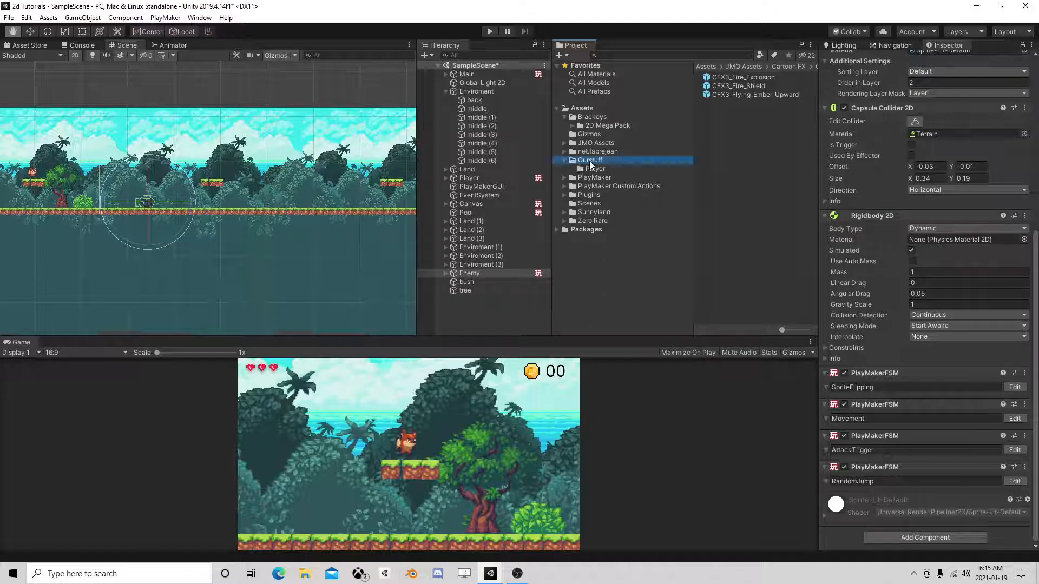
pyautogui.moveTo(472, 274); pyautogui.dragTo(741, 143)
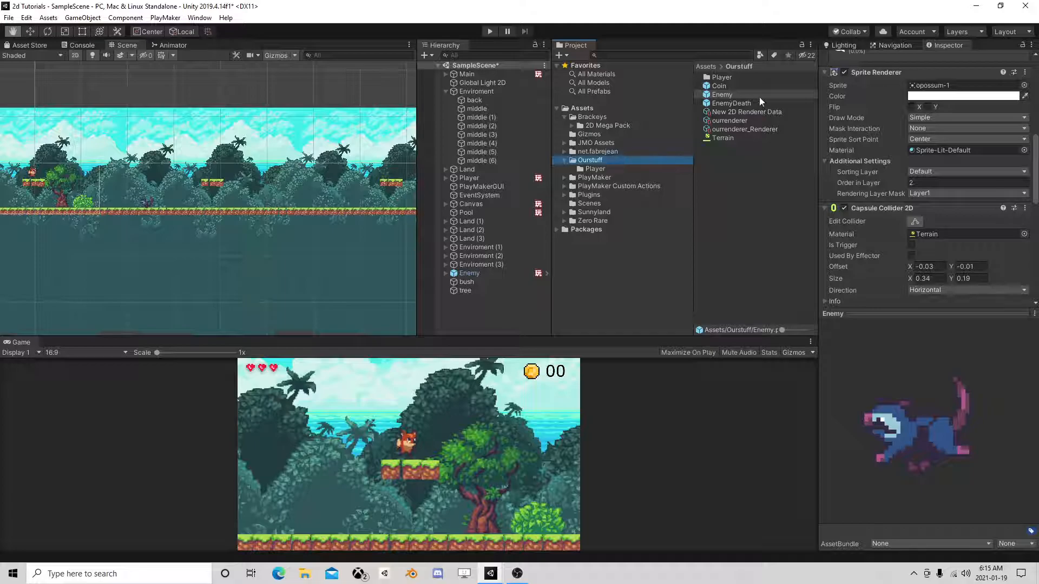
# - Set the Enemy prefab's position to 0, 0, 0 and delete the Enemy object from the scene
pyautogui.scroll(9, 941, 125)
pyautogui.click(943, 200)
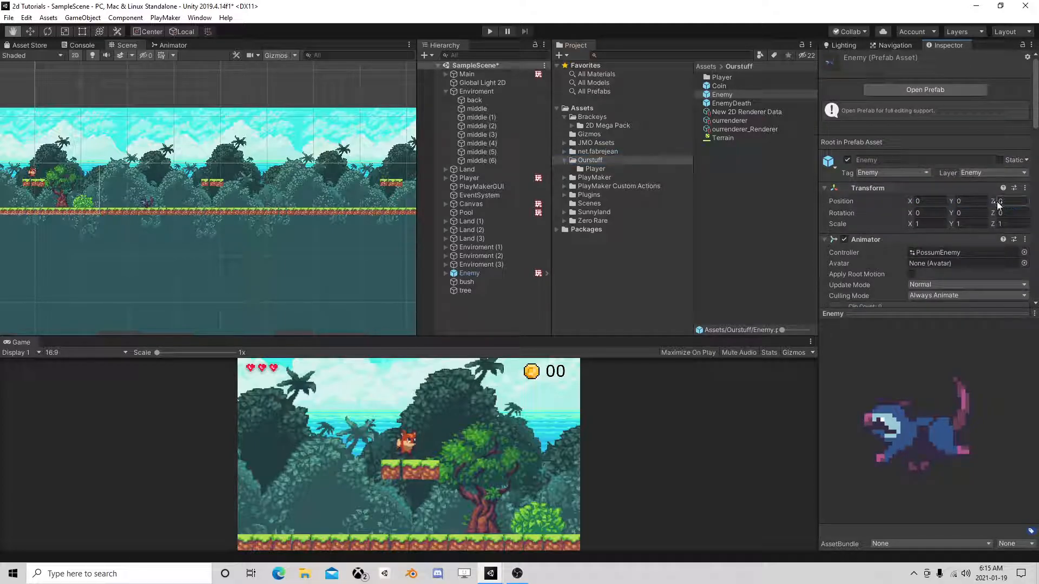
pyautogui.click(484, 271)
pyautogui.press('Delete')
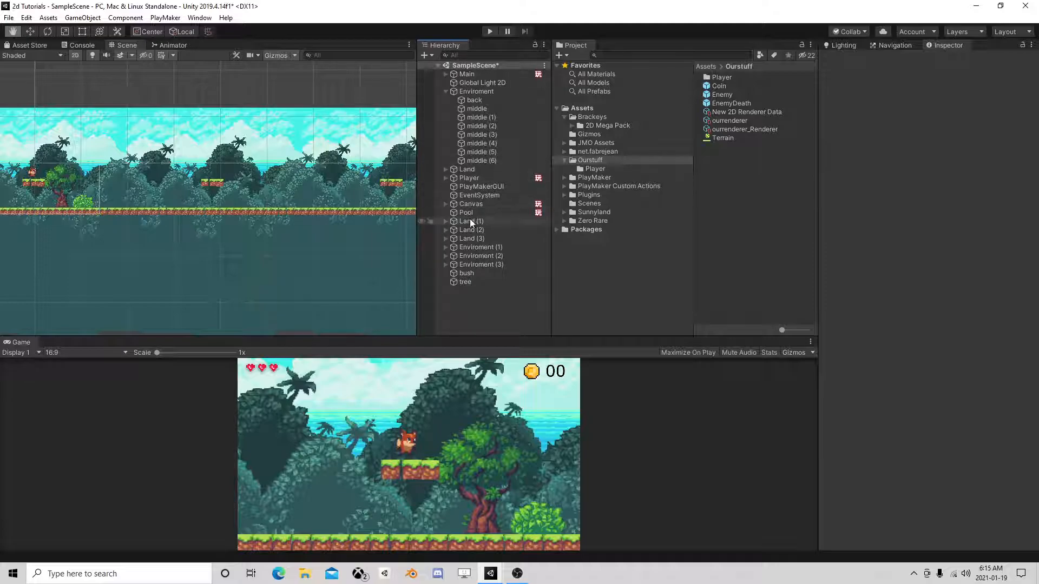
# - Collapse the Enviroment group in the scene's object list
pyautogui.click(603, 185)
pyautogui.click(588, 161)
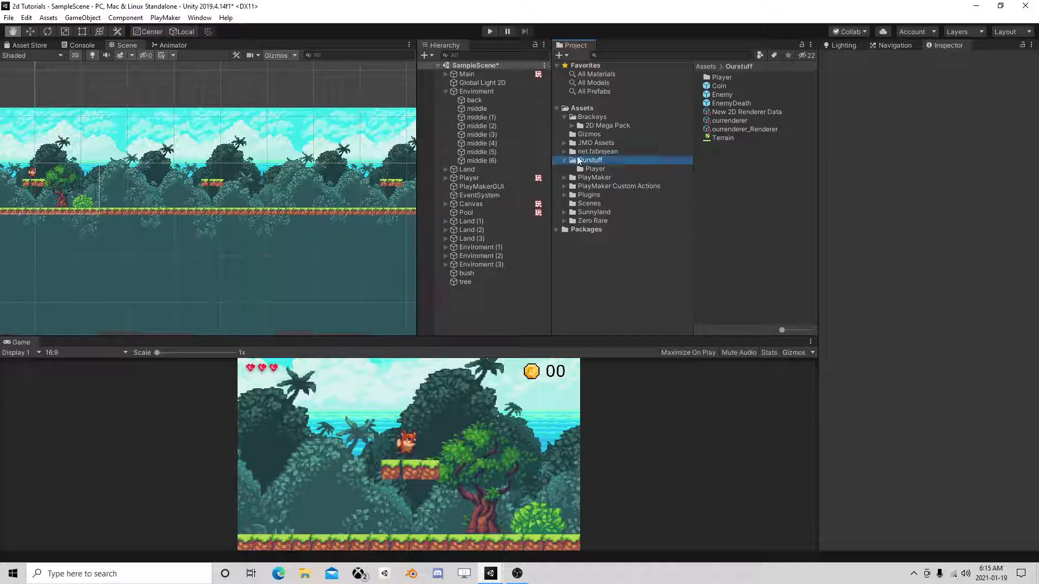
pyautogui.click(445, 91)
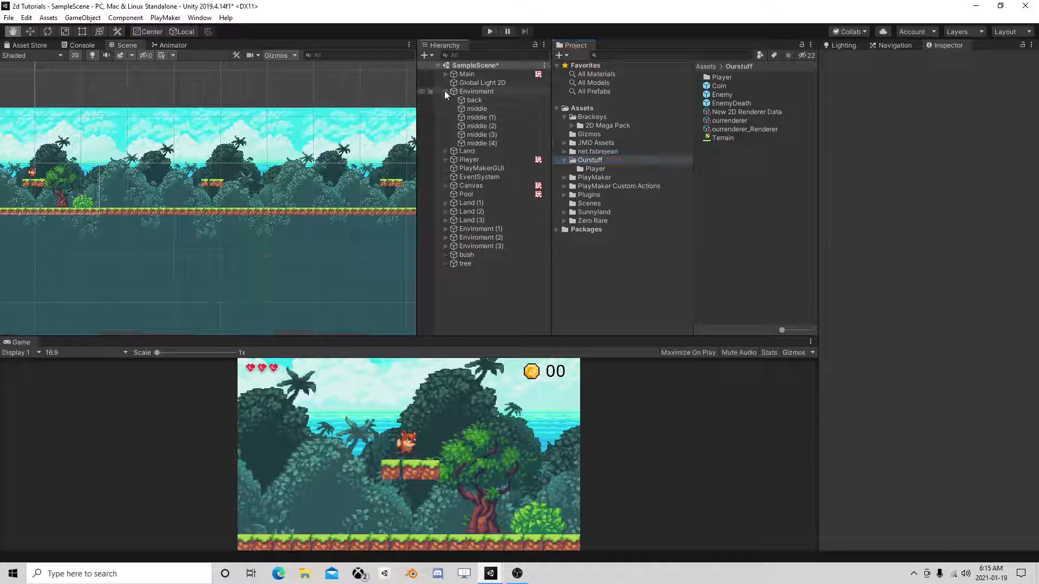
# - Examine the Enviroment (3), tree and bush objects to see how the level is laid out and where decoration is missing
pyautogui.doubleClick(485, 193)
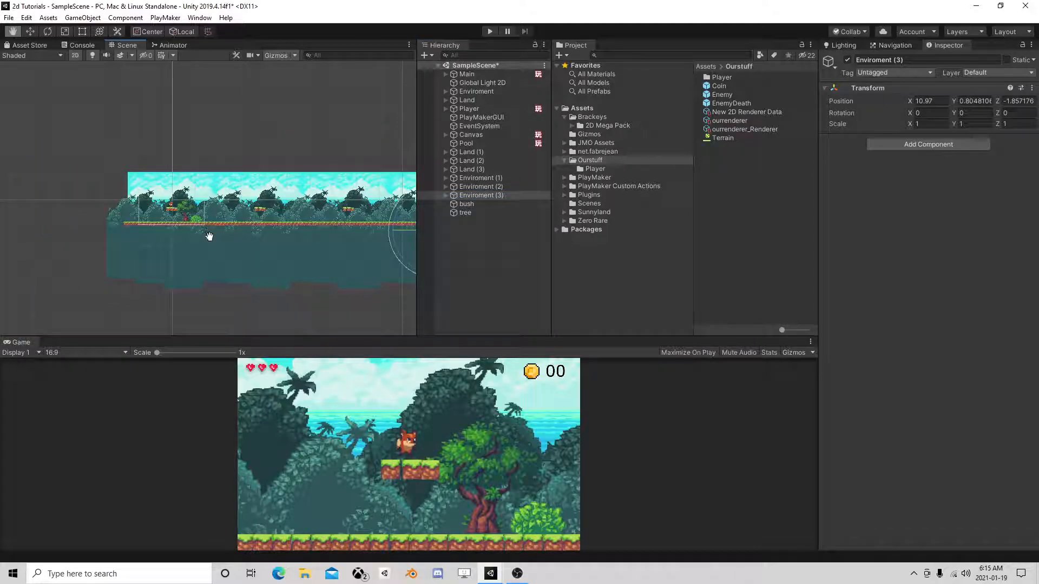
pyautogui.scroll(-6, 325, 243)
pyautogui.click(418, 263)
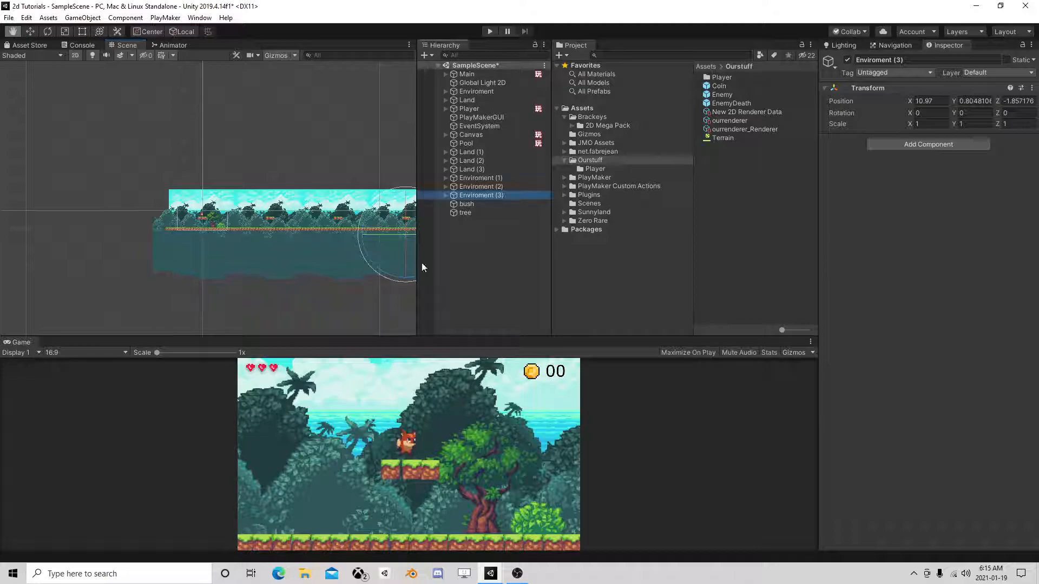
pyautogui.click(494, 212)
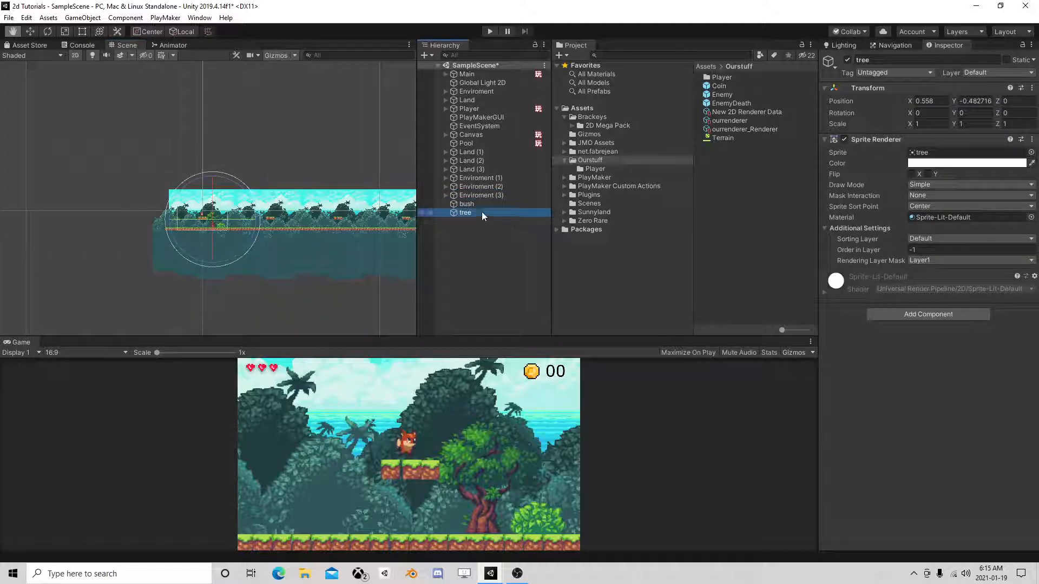
pyautogui.doubleClick(481, 212)
pyautogui.doubleClick(473, 204)
pyautogui.scroll(-5, 362, 256)
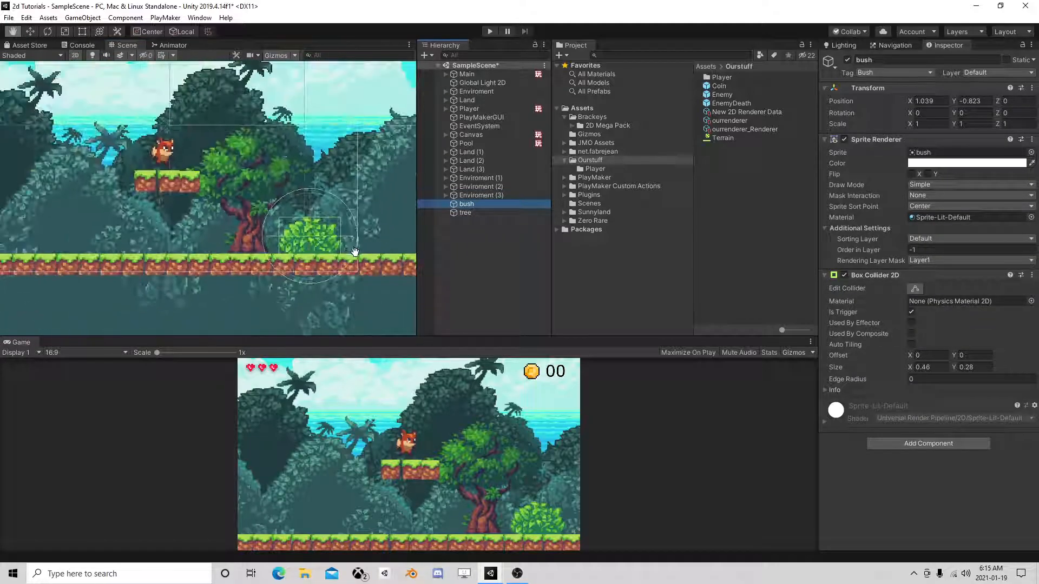
pyautogui.scroll(-3, 260, 279)
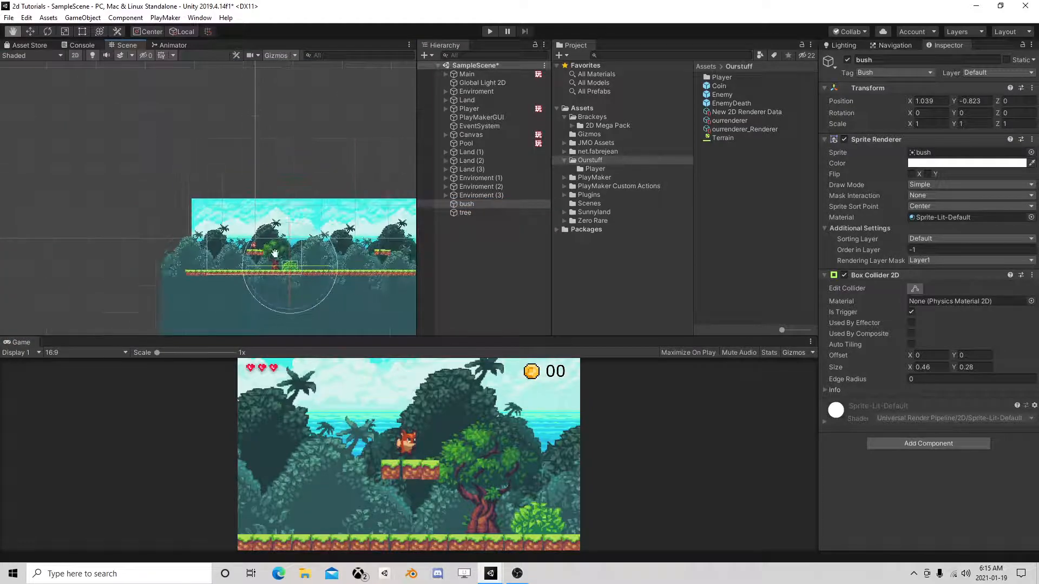
pyautogui.scroll(-5, 275, 254)
pyautogui.click(486, 170)
pyautogui.rightClick(484, 173)
pyautogui.press('Escape')
# - Select the tree and activate the Move tool
pyautogui.click(469, 212)
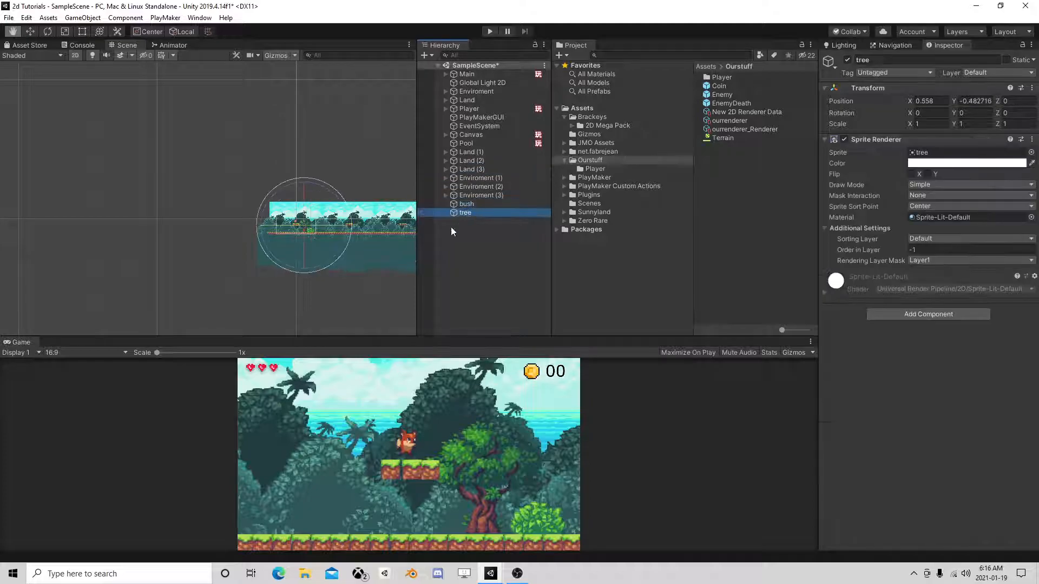
pyautogui.scroll(-2, 314, 227)
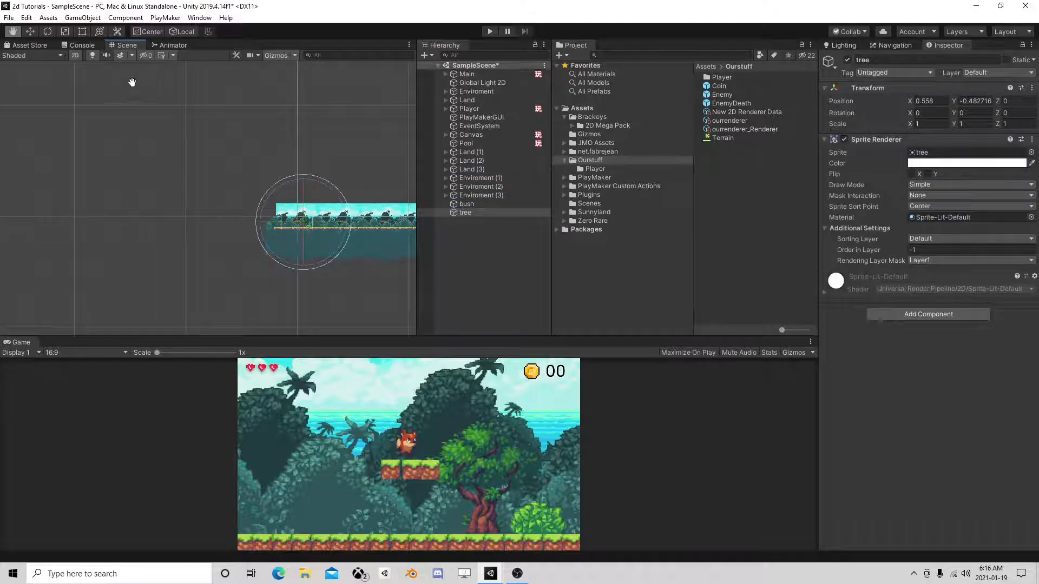
pyautogui.click(30, 31)
pyautogui.click(317, 245)
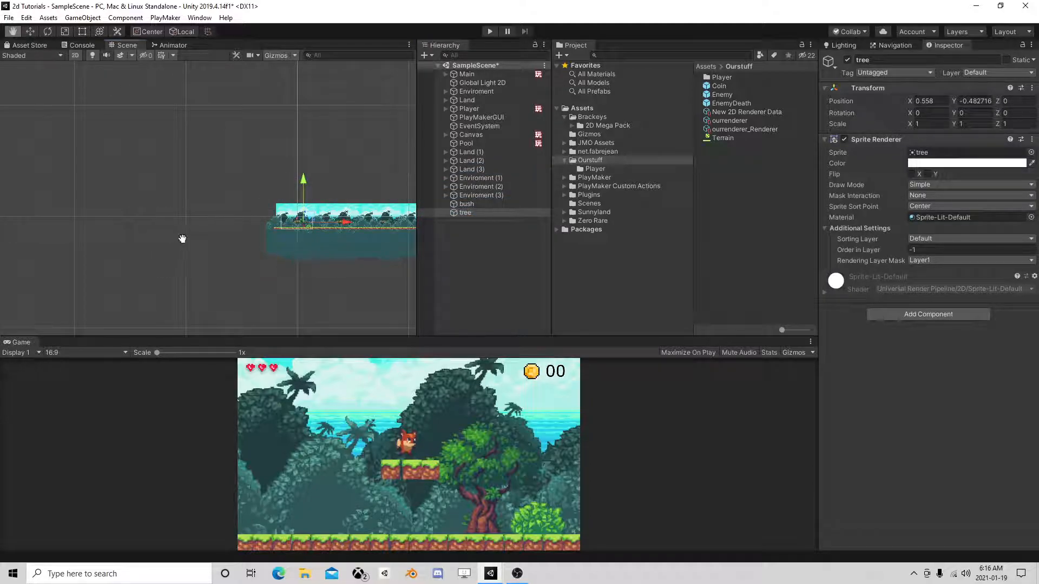
pyautogui.scroll(1, 182, 239)
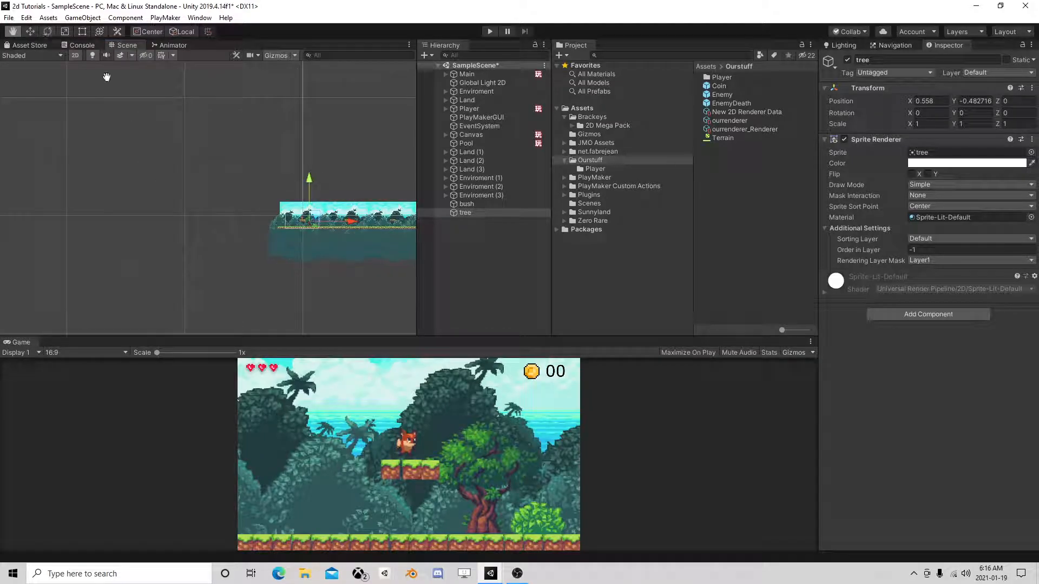
pyautogui.doubleClick(460, 177)
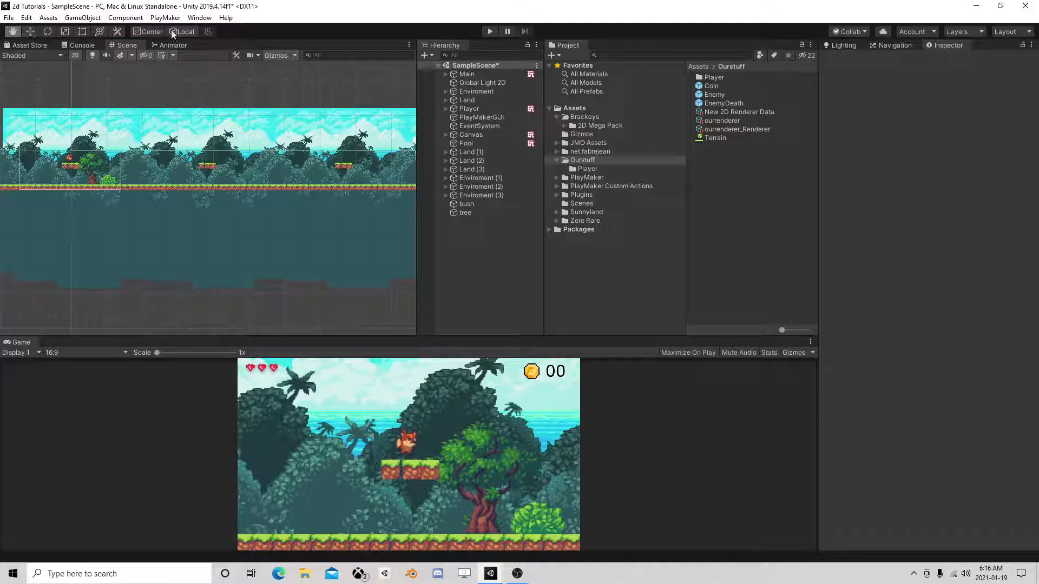
# - Duplicate the bush three times and spread the copies along the level, the third at about X -1.16, Y -0.82
pyautogui.click(466, 161)
pyautogui.click(470, 160)
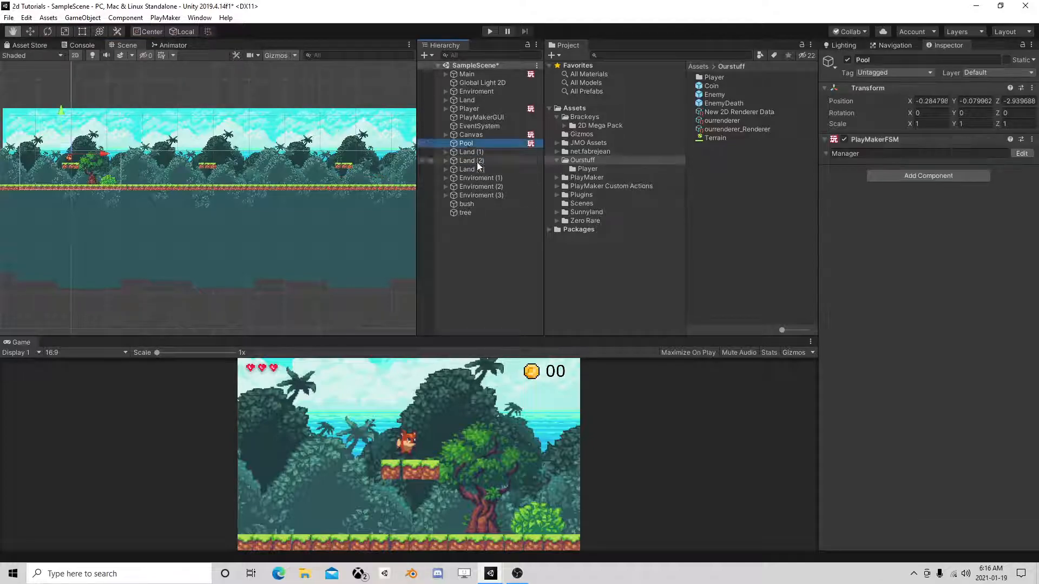
pyautogui.click(478, 186)
pyautogui.click(468, 204)
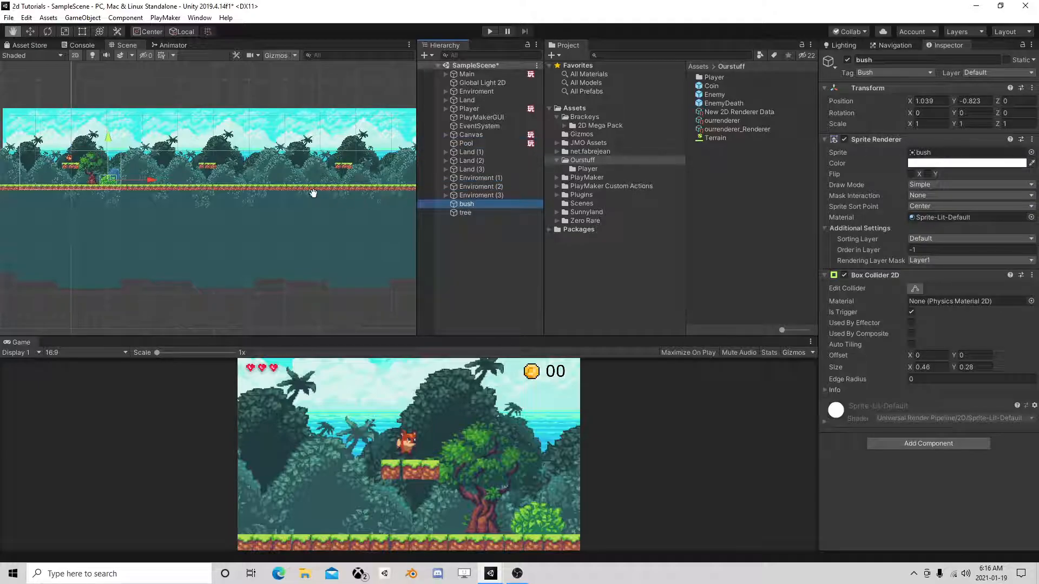
pyautogui.hotkey('ctrl', 'd')
pyautogui.moveTo(152, 179); pyautogui.dragTo(35, 175)
pyautogui.hotkey('ctrl', 'd')
pyautogui.hotkey('ctrl', 'd')
pyautogui.scroll(-1, 193, 231)
pyautogui.scroll(-3, 343, 237)
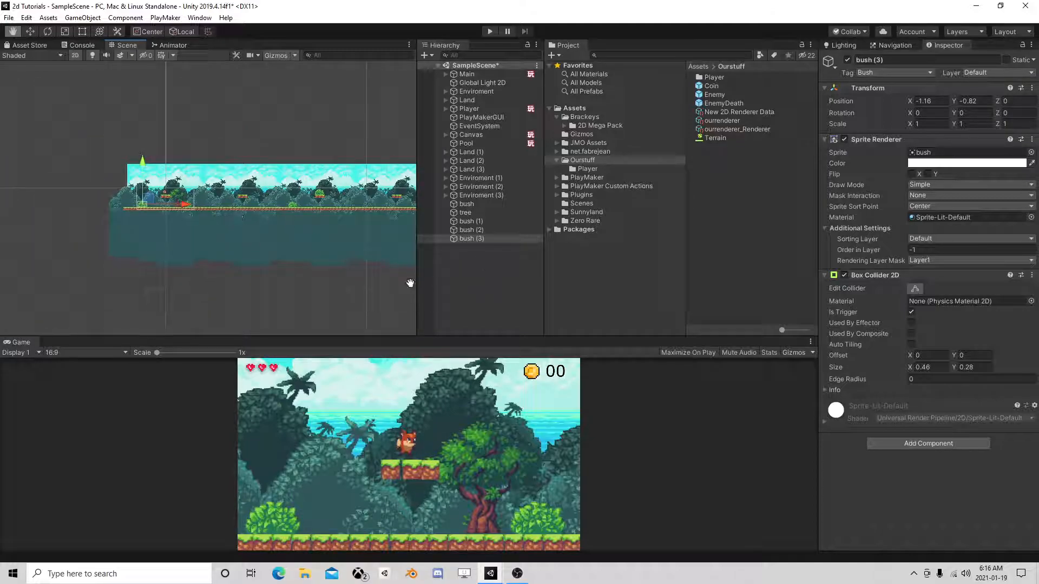
# - Widen the Scene view, duplicate bush (3) and move the copy along the ground to about X 10.48
pyautogui.moveTo(416, 282); pyautogui.dragTo(584, 273)
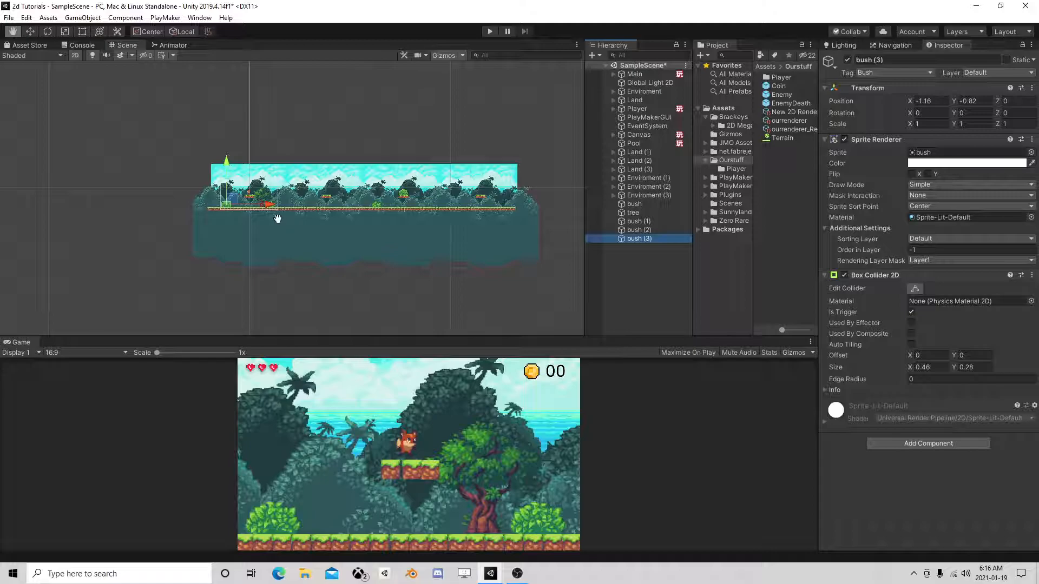
pyautogui.hotkey('ctrl', 'd')
pyautogui.moveTo(269, 204); pyautogui.dragTo(521, 217)
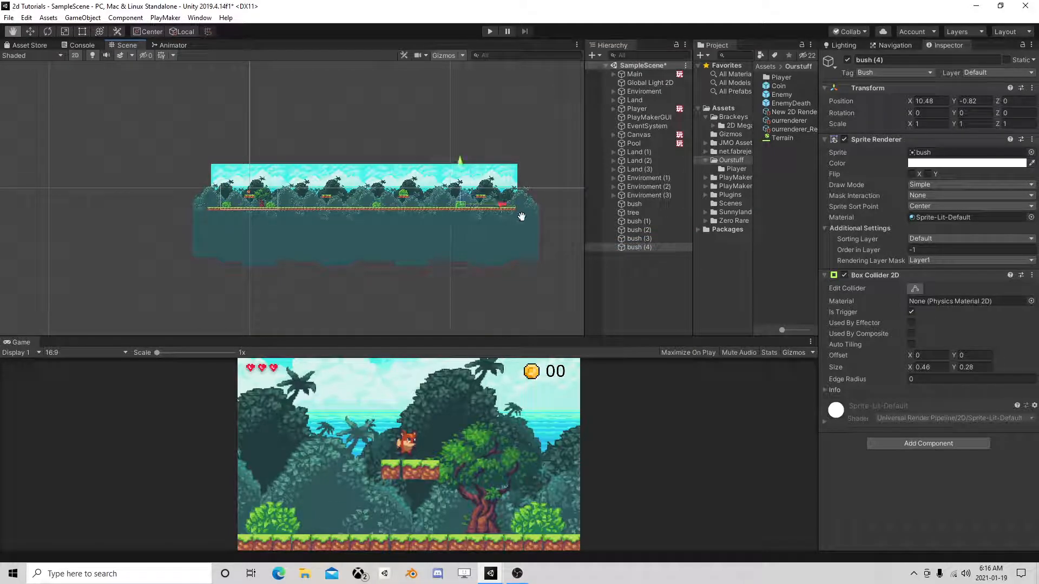
pyautogui.click(664, 244)
# - Give the asset browser more room and open the Sunnyland artwork's Environment props folder
pyautogui.moveTo(692, 198); pyautogui.dragTo(619, 222)
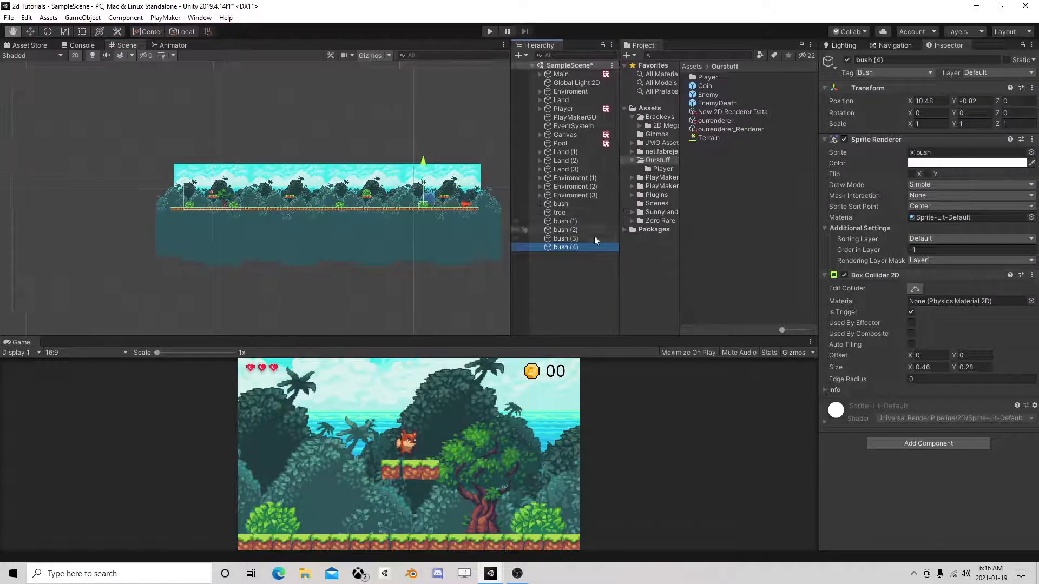
pyautogui.moveTo(679, 185); pyautogui.dragTo(724, 197)
pyautogui.click(631, 212)
pyautogui.click(671, 230)
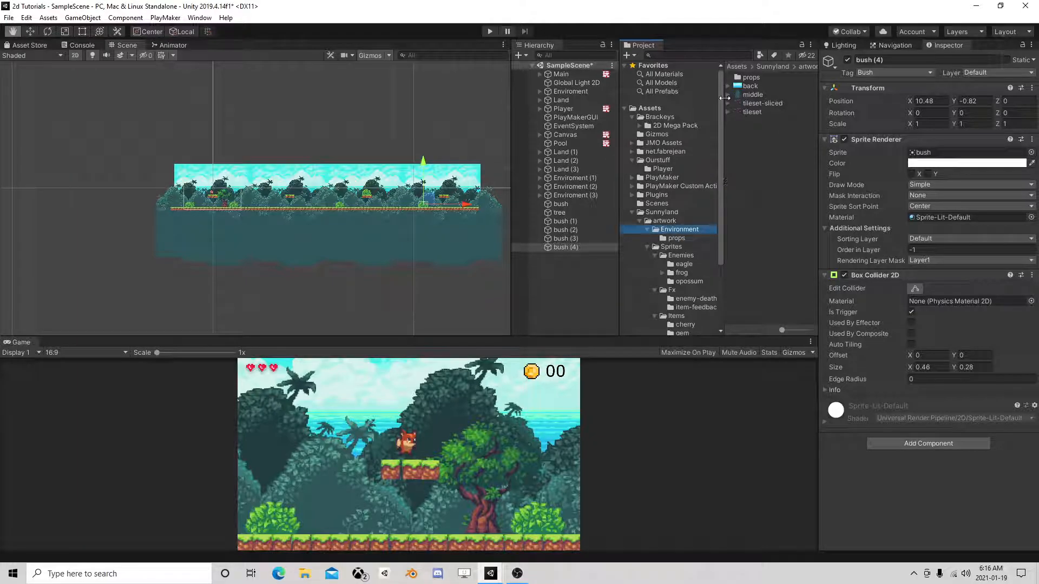
pyautogui.click(674, 239)
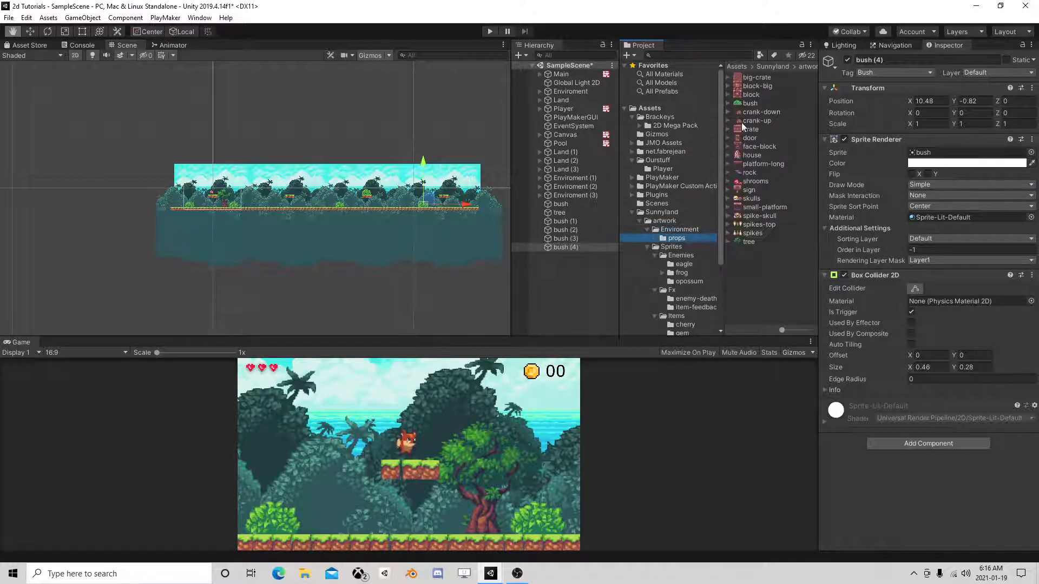
# - Place the house prop on the ground at about X 9.13, Y -0.45 and set its Order in Layer to -1
pyautogui.moveTo(752, 155); pyautogui.dragTo(395, 196)
pyautogui.moveTo(919, 250); pyautogui.dragTo(892, 248)
pyautogui.write('-3')
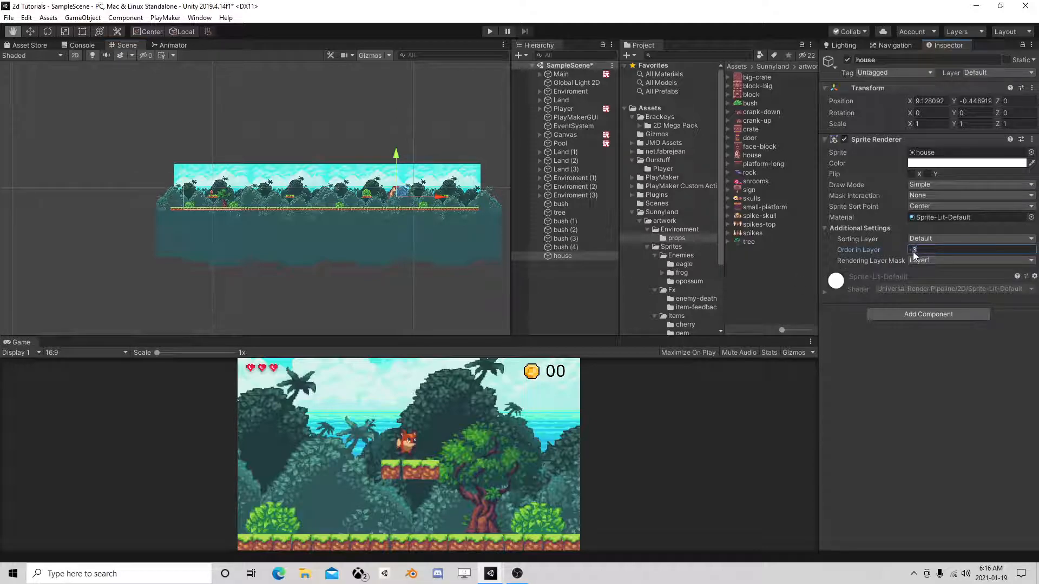
pyautogui.press('BackSpace')
pyautogui.write('1')
# - Add three tree props along the ground, at the level's far end, middle and near the start, and set their Order in Layer to -1
pyautogui.moveTo(749, 242); pyautogui.dragTo(463, 198)
pyautogui.moveTo(739, 241); pyautogui.dragTo(333, 207)
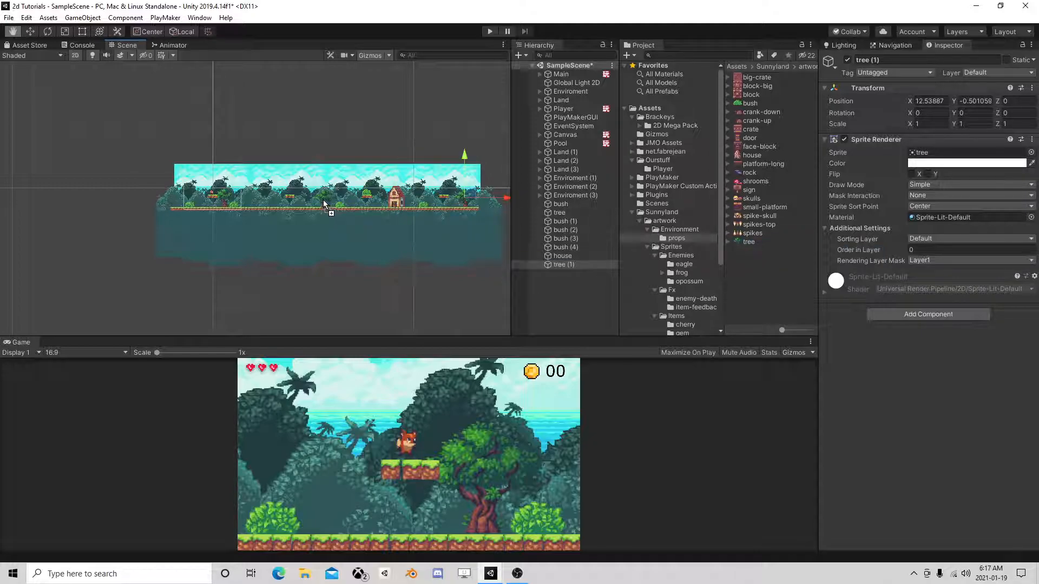
pyautogui.moveTo(321, 198); pyautogui.dragTo(321, 198)
pyautogui.moveTo(748, 241); pyautogui.dragTo(256, 198)
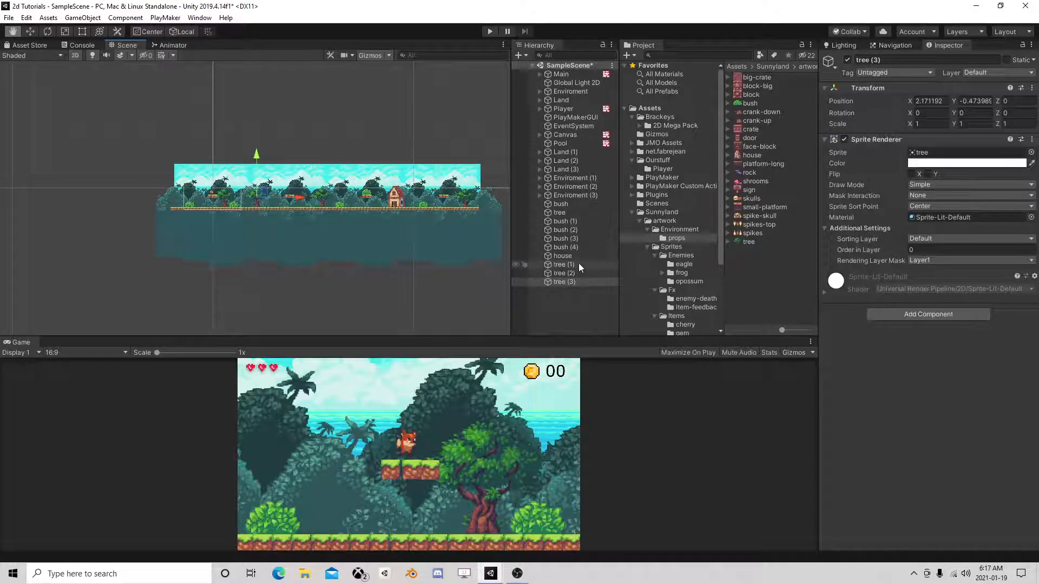
pyautogui.keyDown('shift'); pyautogui.click(563, 264); pyautogui.keyUp('shift')
pyautogui.click(942, 250)
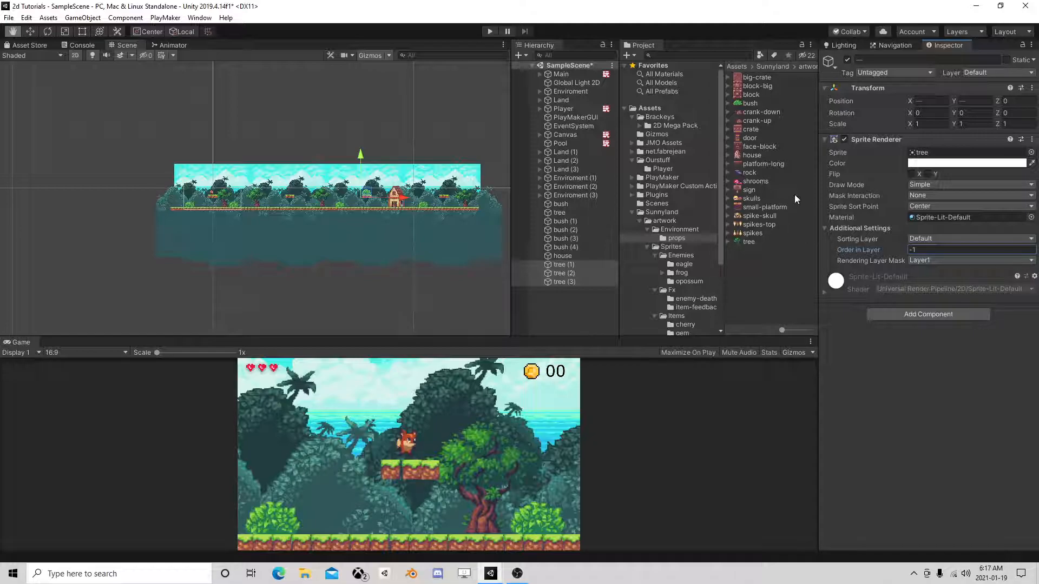
# - Preview the crank and face-block props and try placing a face-block on the ground before the house
pyautogui.click(755, 118)
pyautogui.click(756, 112)
pyautogui.click(756, 123)
pyautogui.click(771, 145)
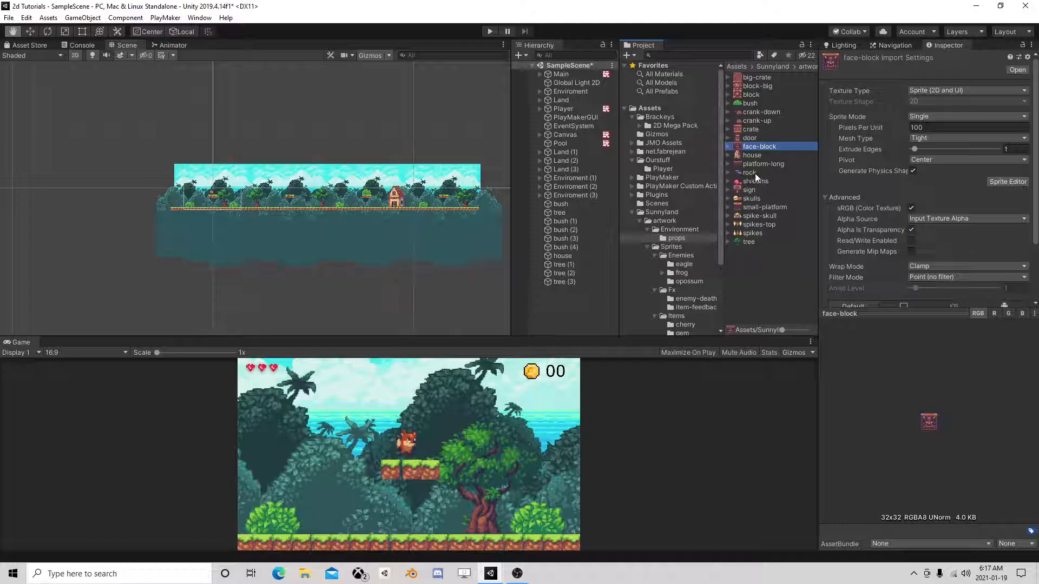
pyautogui.scroll(5, 392, 222)
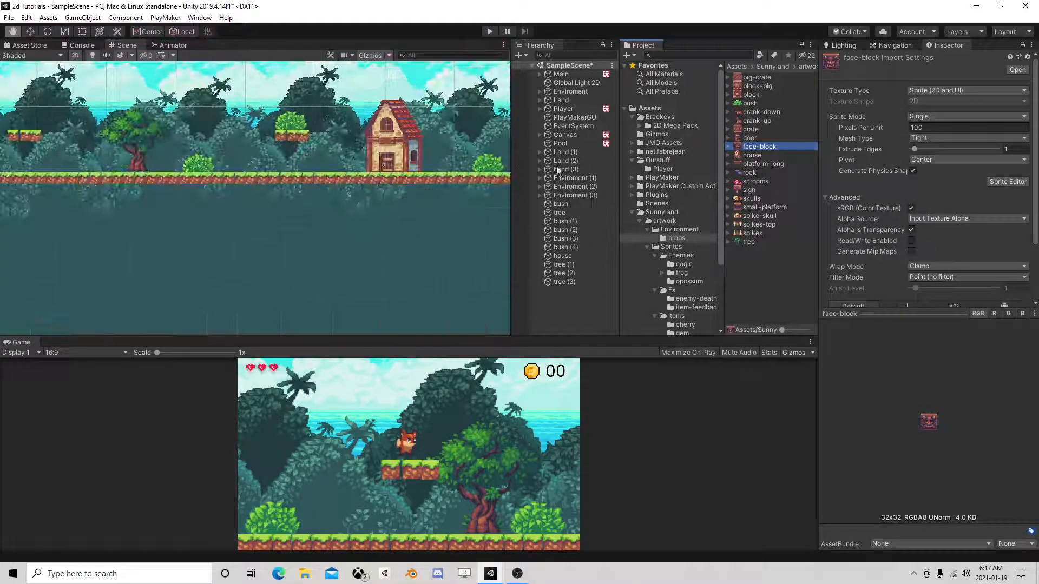
pyautogui.moveTo(755, 149); pyautogui.dragTo(256, 159)
pyautogui.press('Delete')
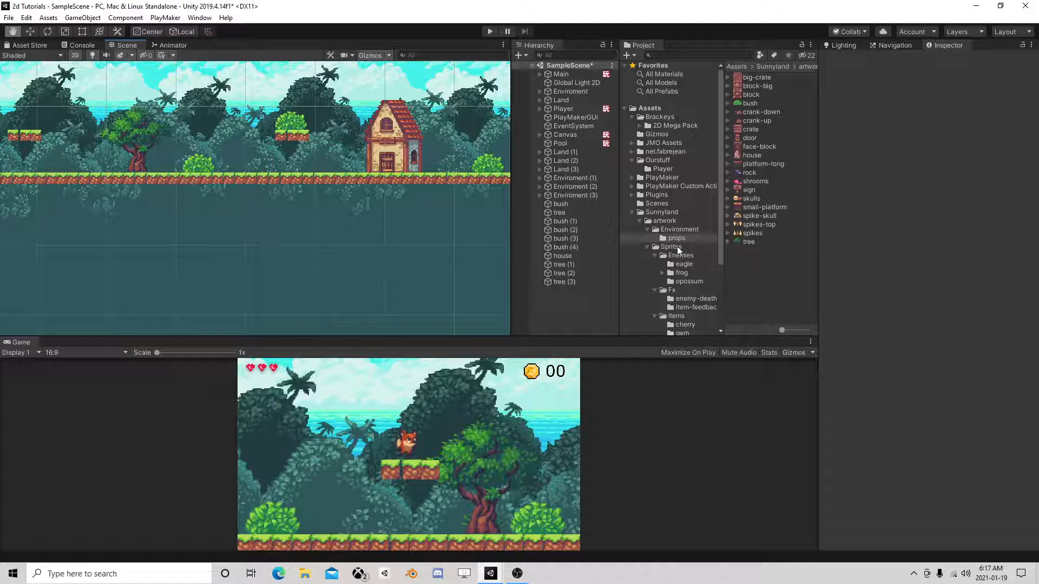
# - Expand tileset-sliced in the Environment folder and preview its tiles to find a suitable slope piece
pyautogui.click(677, 232)
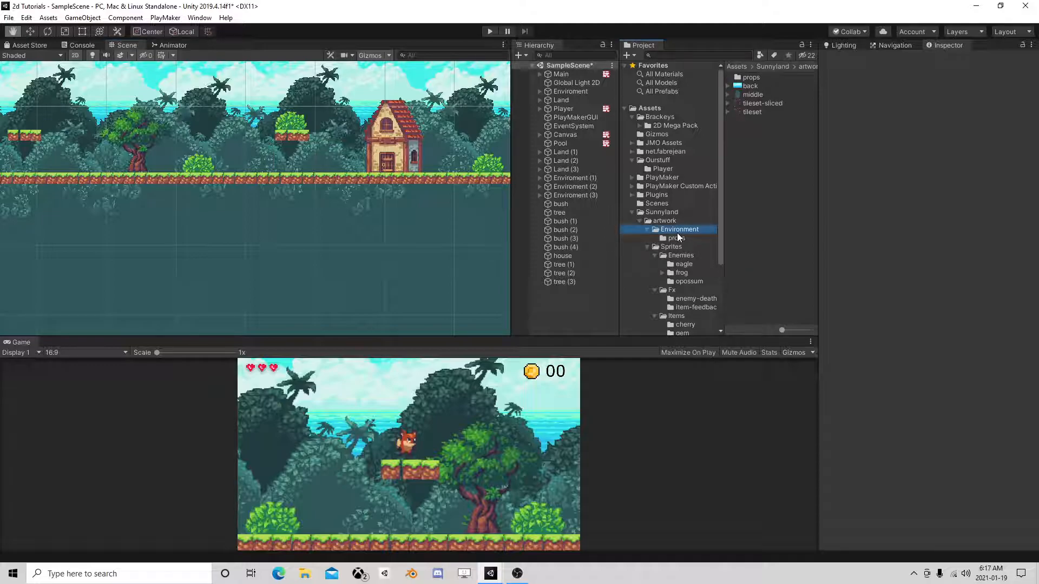
pyautogui.click(727, 102)
pyautogui.click(773, 112)
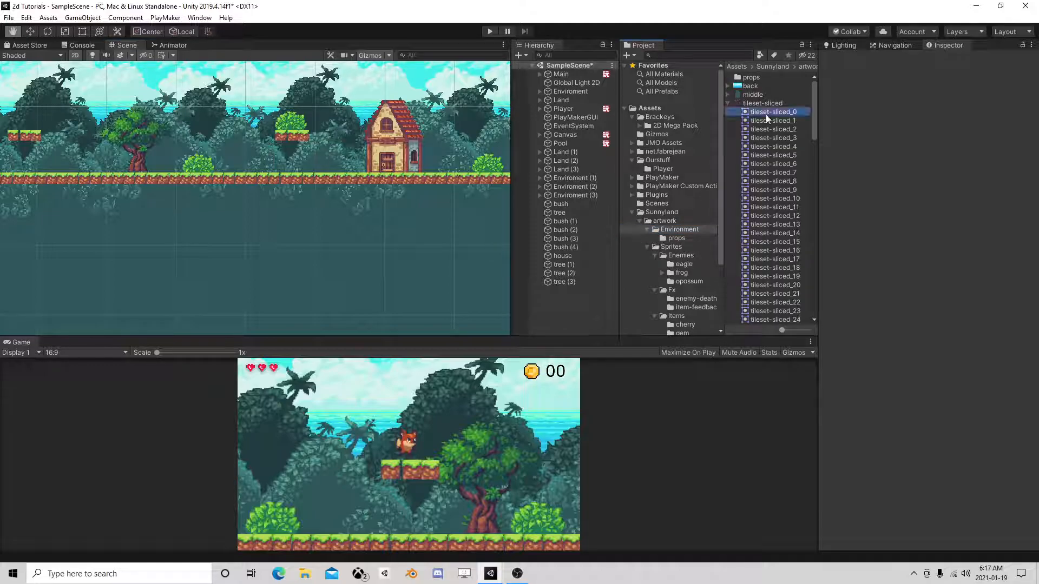
pyautogui.click(752, 103)
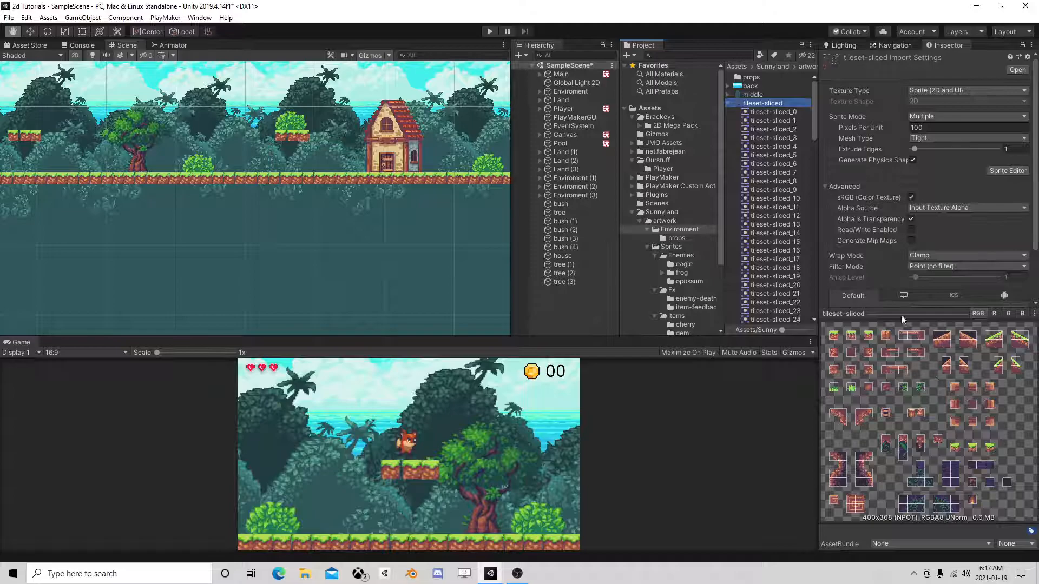
pyautogui.click(760, 155)
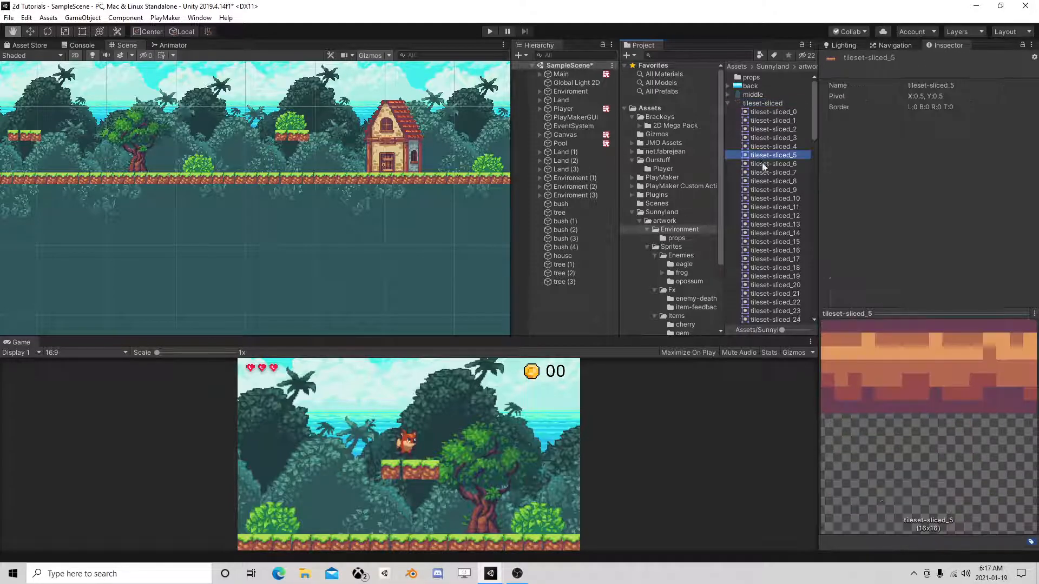
pyautogui.click(762, 163)
pyautogui.click(774, 182)
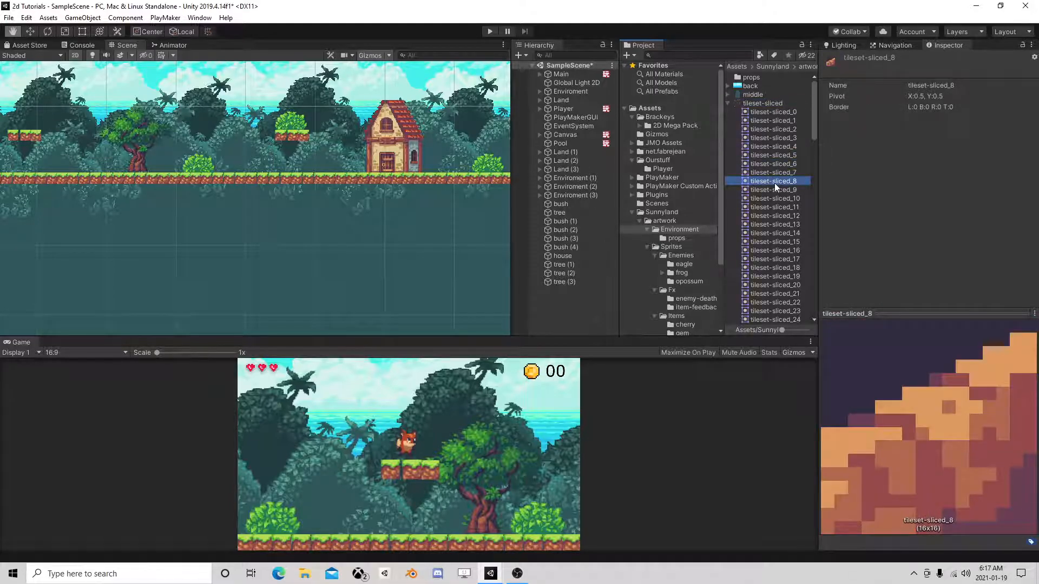
pyautogui.click(774, 189)
pyautogui.click(774, 198)
# - Place the grassy slope tile tileset-sliced_12 on the ground between the bush and the house, at about X 6.81, Y -0.93
pyautogui.click(775, 216)
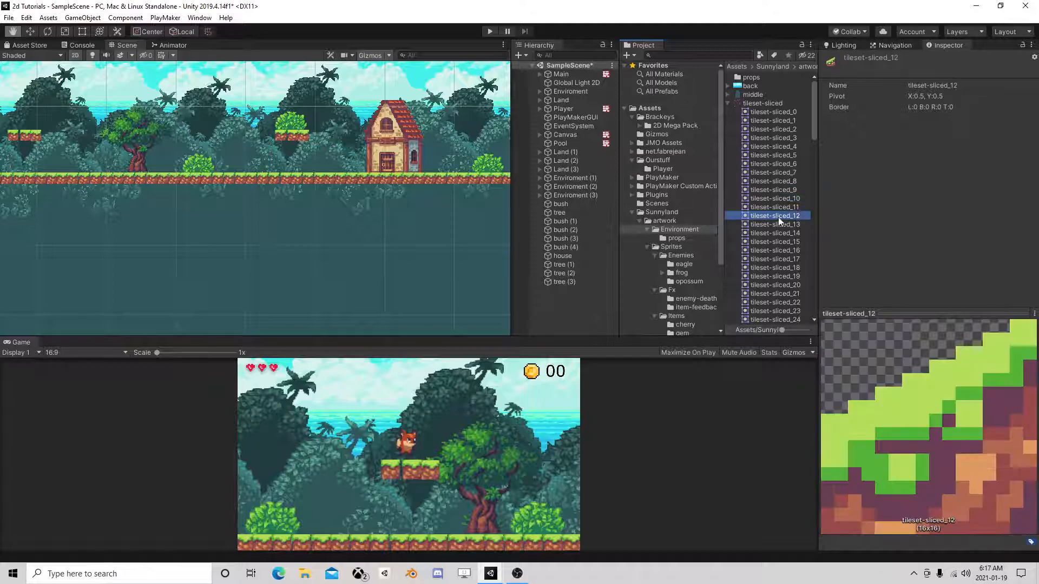
pyautogui.moveTo(785, 216); pyautogui.dragTo(160, 170)
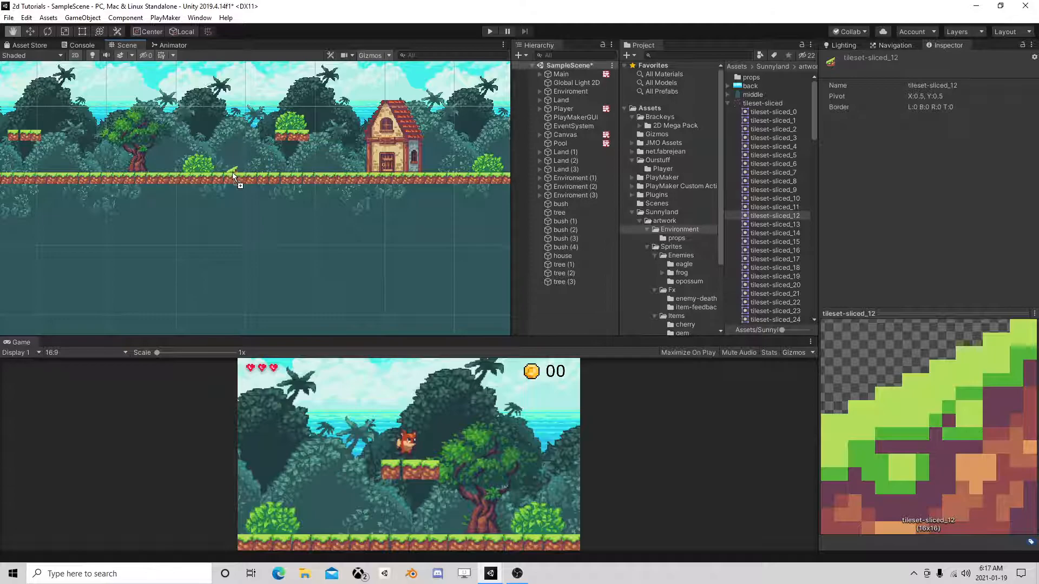
pyautogui.moveTo(232, 171); pyautogui.dragTo(232, 171)
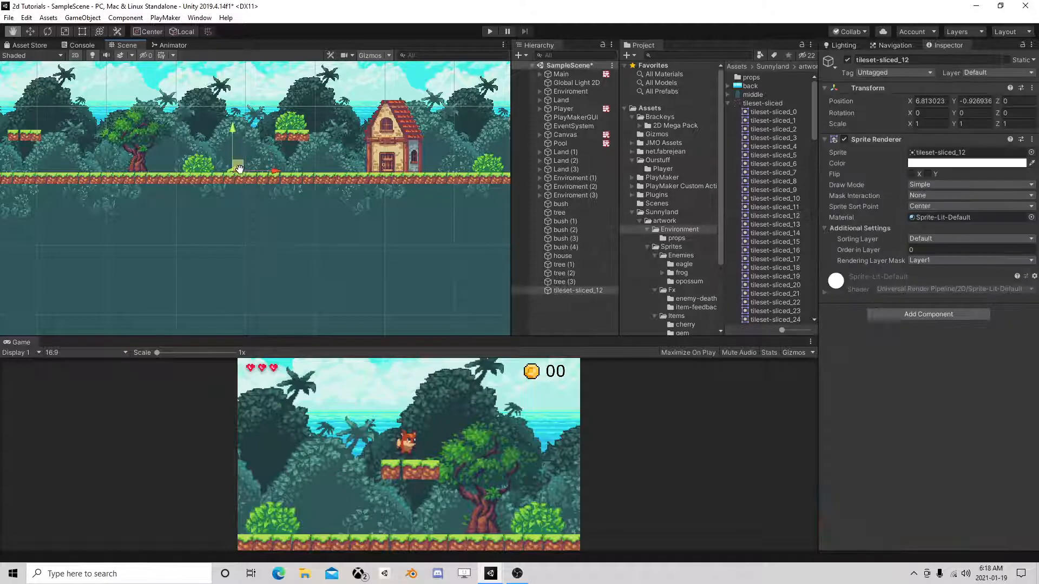
# - Undo the slope tile placement and place tileset-sliced_0 on the ground between the bush and the house, at about X 7.07, Y -0.87
pyautogui.hotkey('ctrl', 'z')
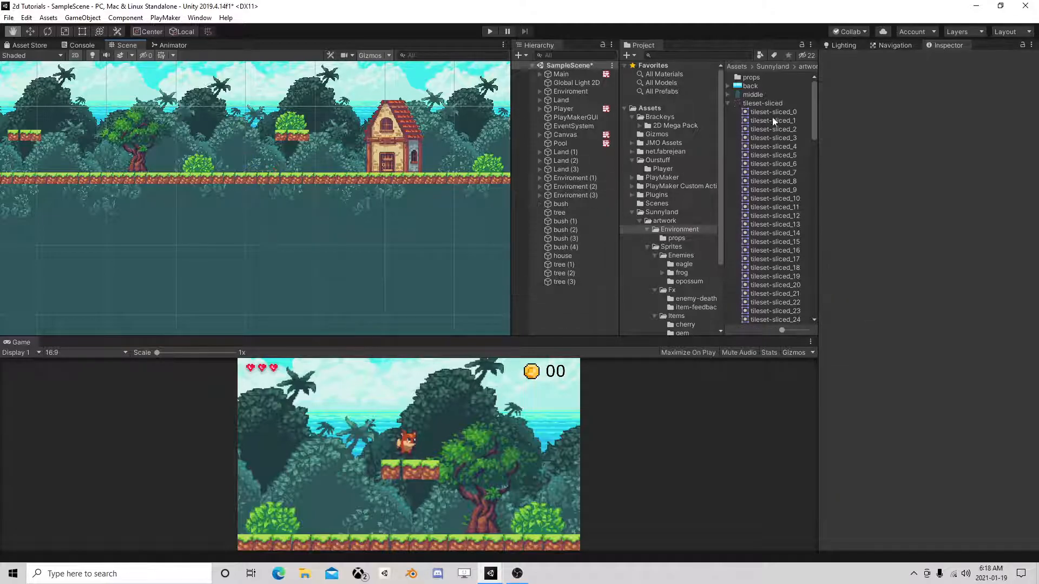
pyautogui.click(773, 113)
pyautogui.moveTo(770, 119); pyautogui.dragTo(251, 171)
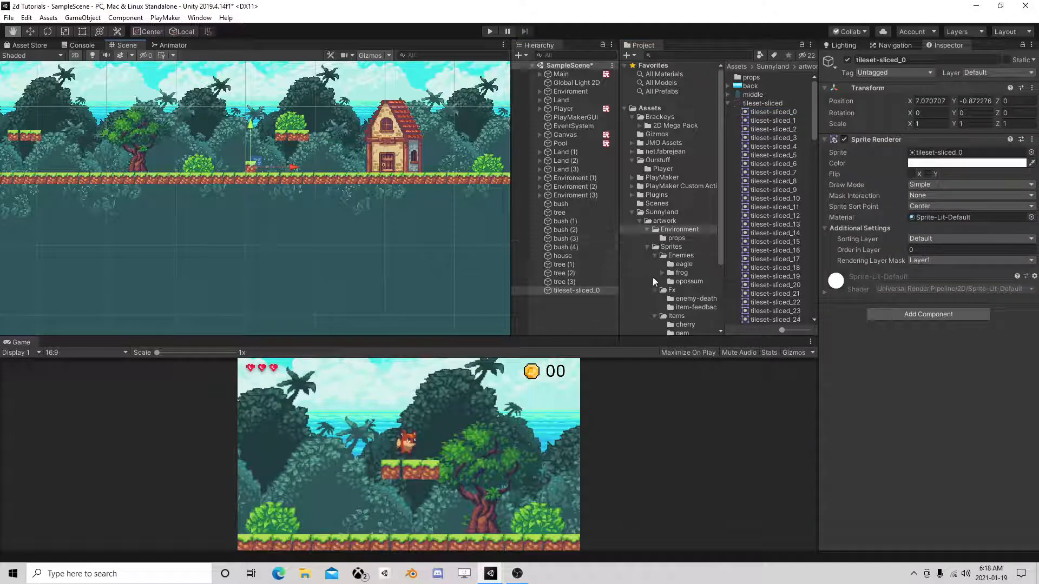
# - Add a Box Collider 2D to the tileset-sliced_0 tile
pyautogui.click(928, 314)
pyautogui.write('bo')
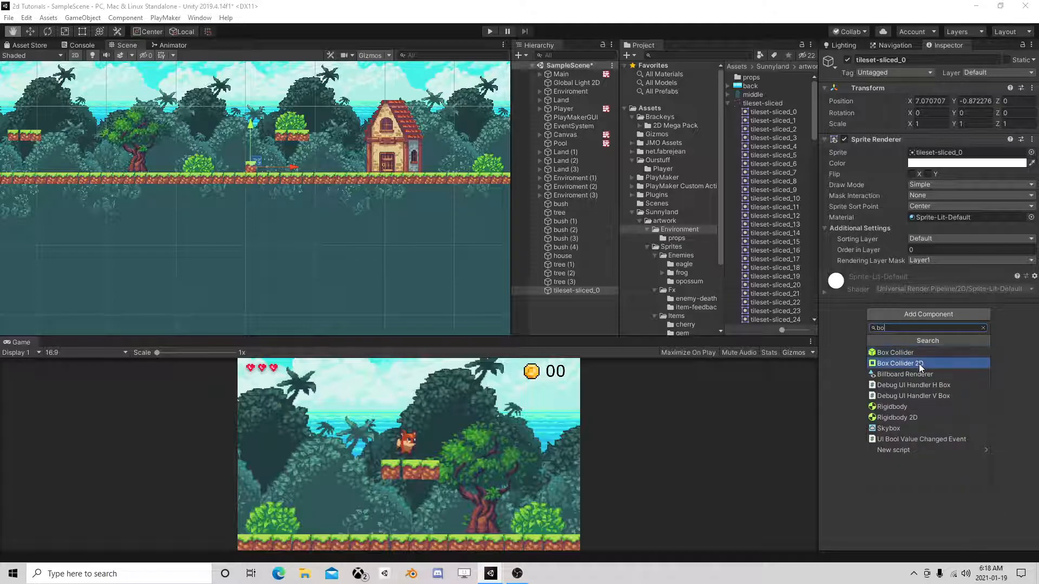
pyautogui.click(899, 363)
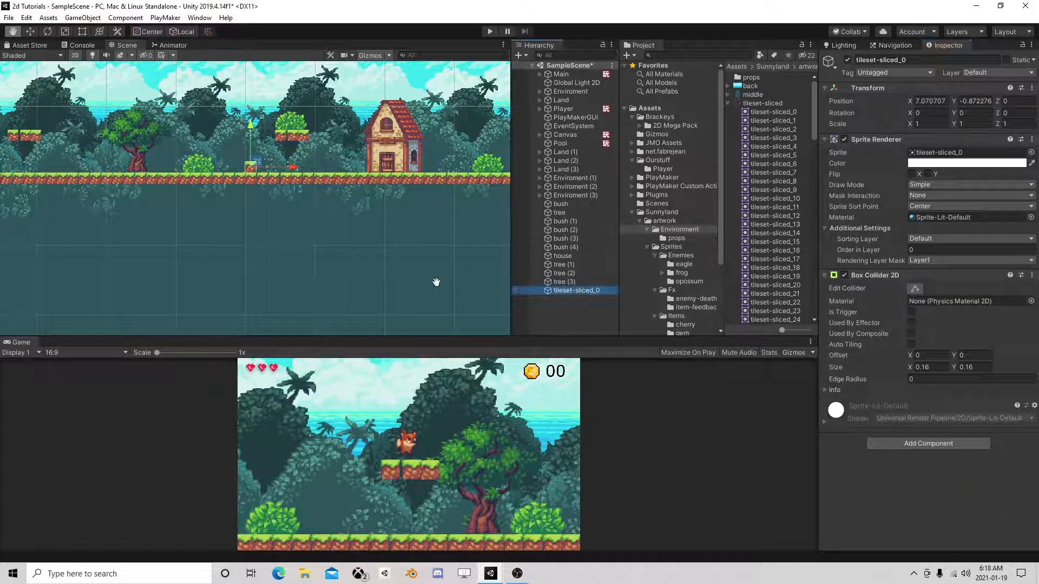
# - Duplicate the tile once beside the original and four more times as a row on the ground in front of the tree
pyautogui.hotkey('ctrl', 'd')
pyautogui.moveTo(253, 166); pyautogui.dragTo(170, 172)
pyautogui.hotkey('ctrl', 'd')
pyautogui.hotkey('ctrl', 'd')
pyautogui.hotkey('ctrl', 'd')
pyautogui.hotkey('ctrl', 'd')
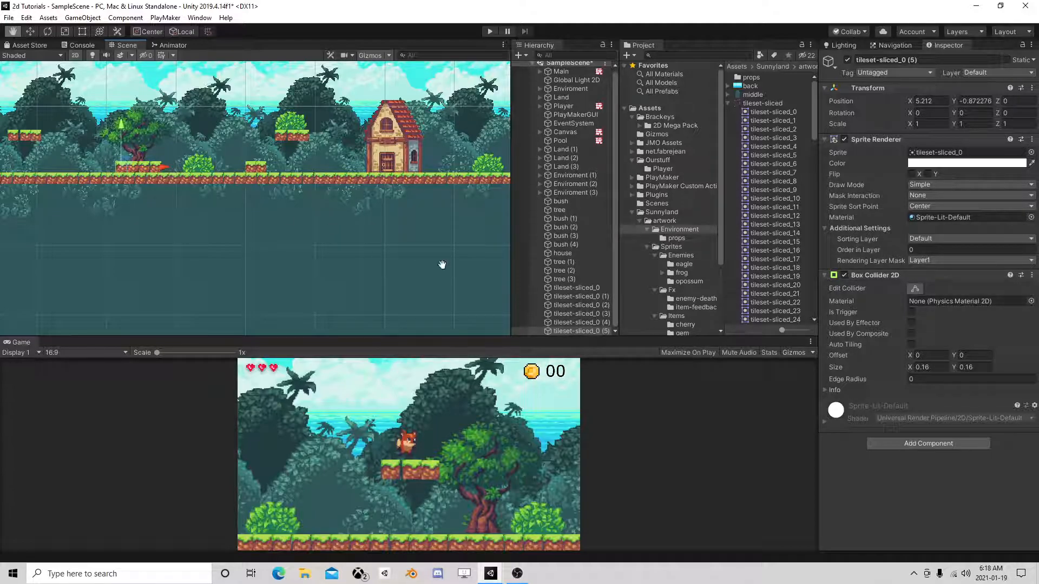
# - Duplicate the four-tile row twice to form two staggered floating platforms above the tree and bush before the house
pyautogui.keyDown('shift'); pyautogui.click(580, 313); pyautogui.keyUp('shift')
pyautogui.keyDown('shift'); pyautogui.click(587, 305); pyautogui.keyUp('shift')
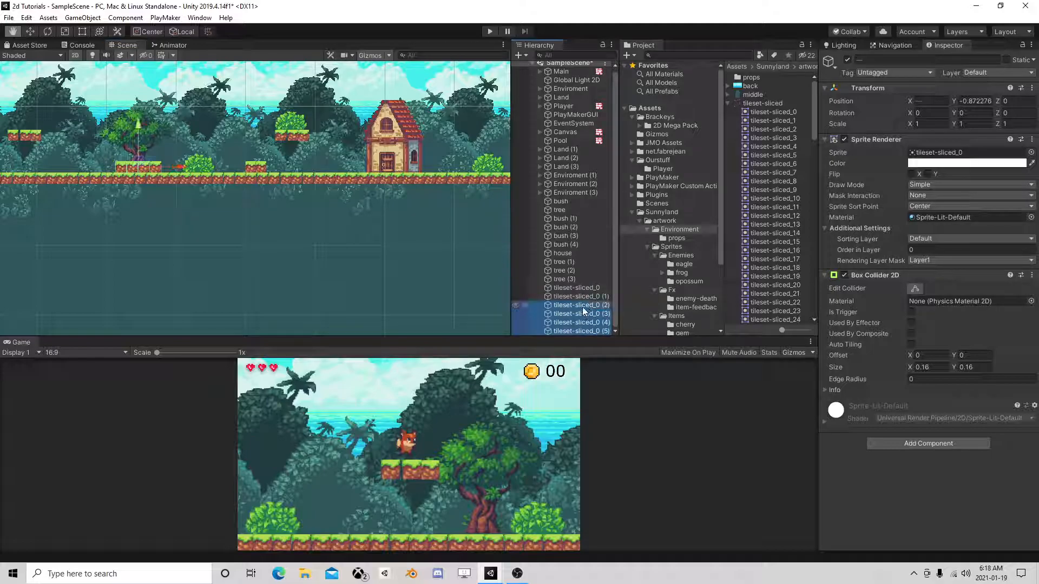
pyautogui.hotkey('ctrl', 'd')
pyautogui.moveTo(141, 160); pyautogui.dragTo(196, 101)
pyautogui.hotkey('ctrl', 'd')
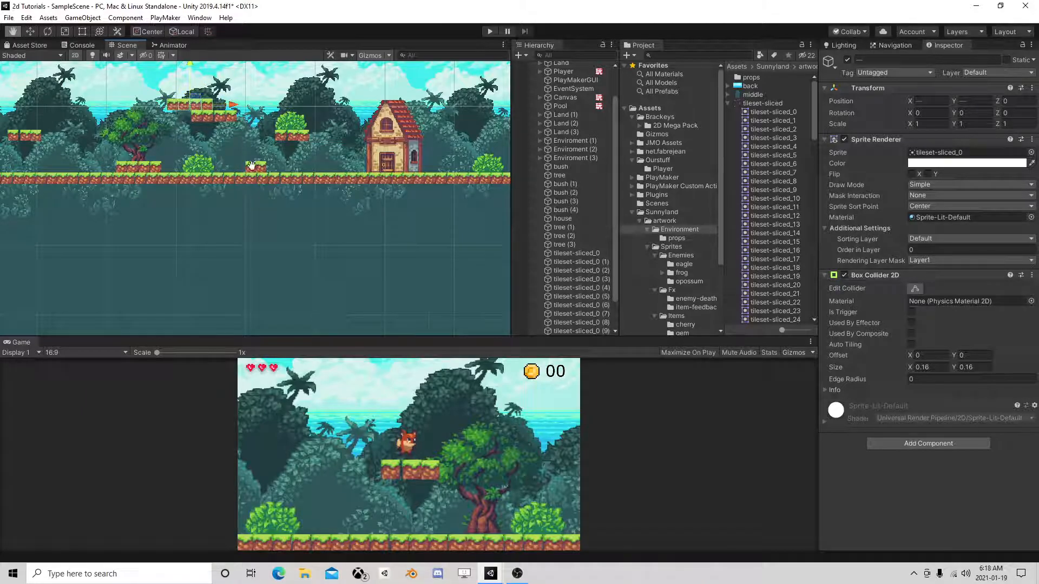
# - Duplicate the four-tile platform to a spot just past the house and to a high spot nearer the level's start
pyautogui.scroll(-6, 249, 171)
pyautogui.hotkey('ctrl', 'd')
pyautogui.moveTo(214, 118); pyautogui.dragTo(41, 111)
pyautogui.hotkey('ctrl', 'd')
# - Duplicate the four-tile platform twice near the level's start, one high in the sky and one low between the two trees
pyautogui.scroll(-10, 236, 260)
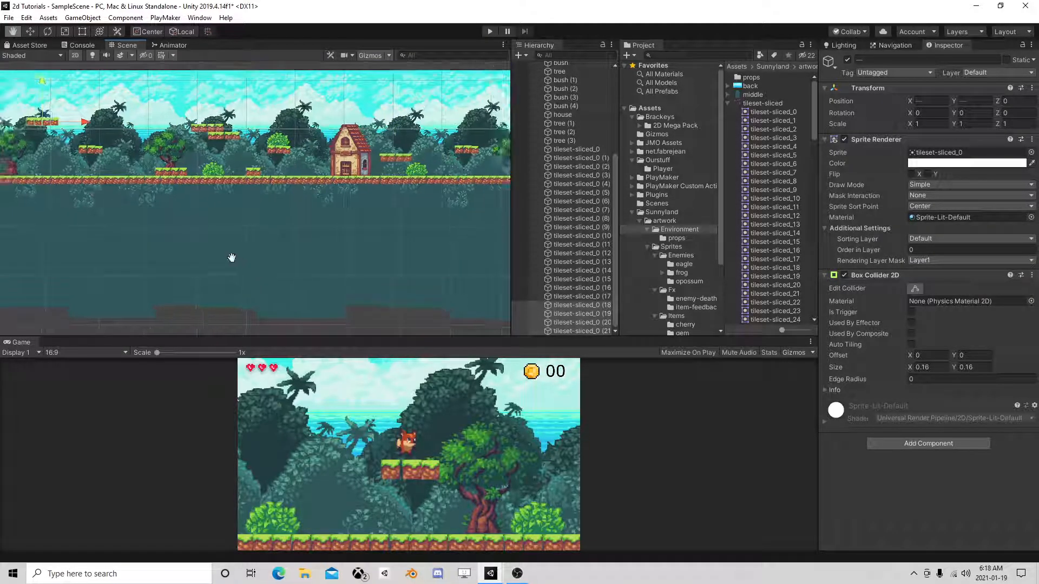
pyautogui.scroll(6, 41, 189)
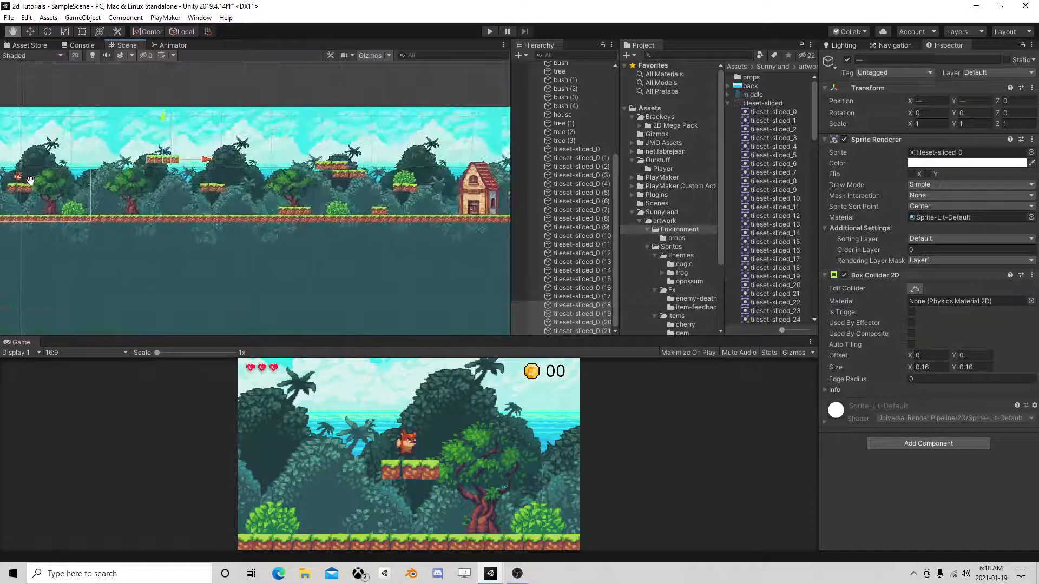
pyautogui.scroll(2, 43, 183)
pyautogui.hotkey('ctrl', 'd')
pyautogui.moveTo(268, 141); pyautogui.dragTo(137, 184)
pyautogui.hotkey('ctrl', 'd')
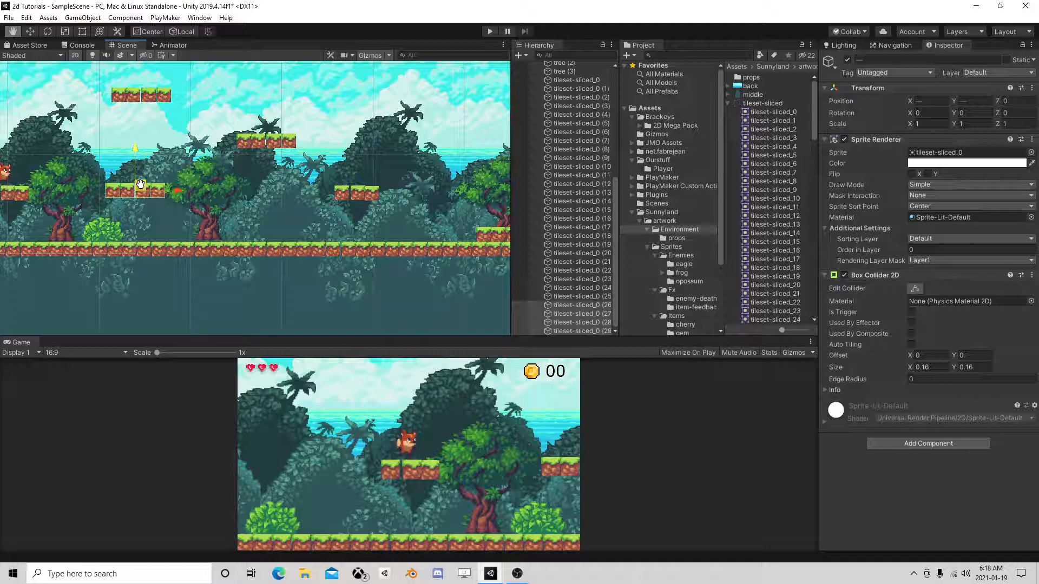
# - Duplicate ground tile rows onto both ends of the level at Y -0.88
pyautogui.scroll(-5, 172, 253)
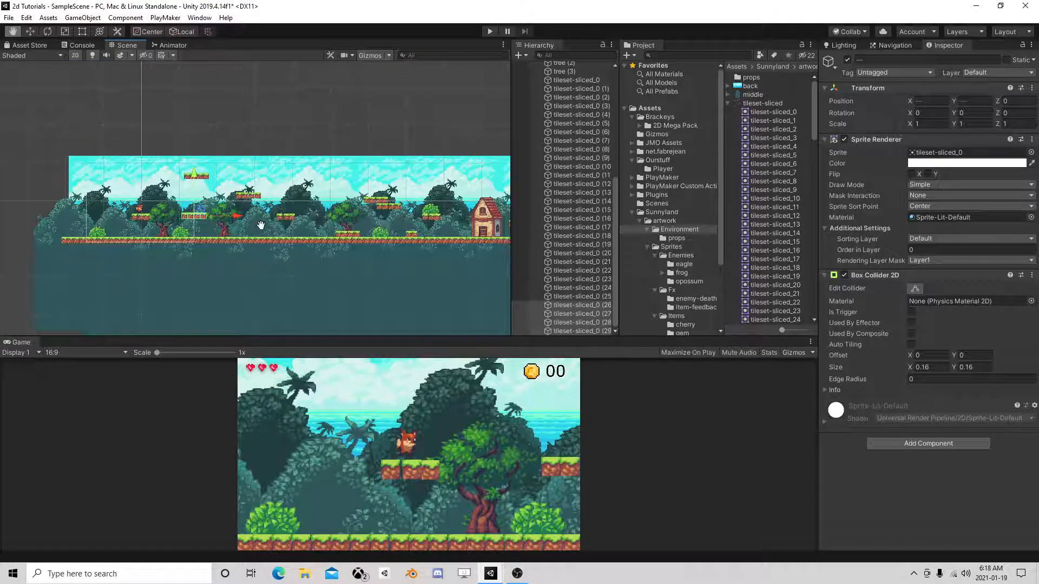
pyautogui.scroll(-2, 261, 225)
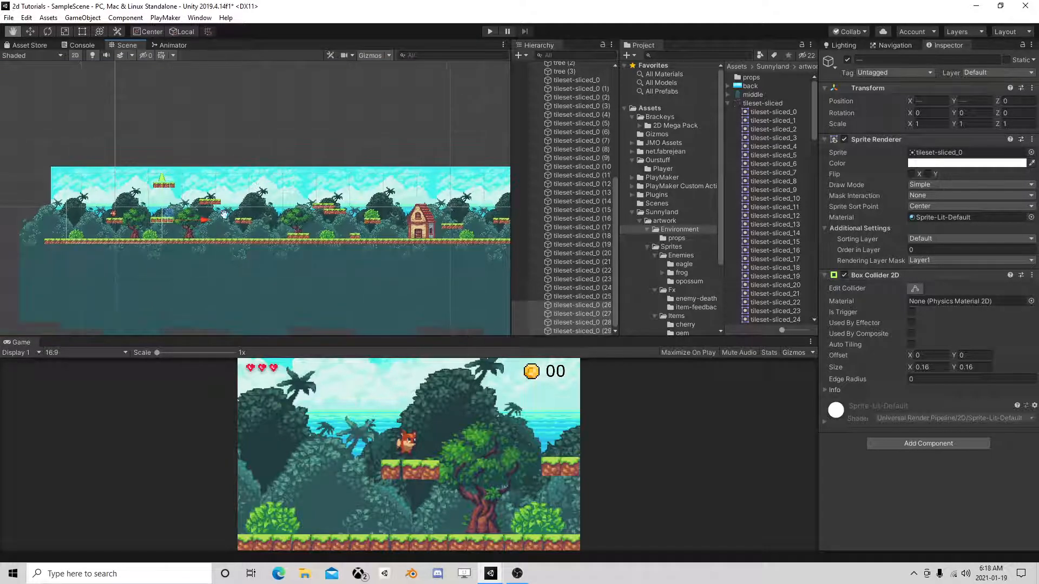
pyautogui.hotkey('ctrl', 'd')
pyautogui.moveTo(165, 217); pyautogui.dragTo(50, 232)
pyautogui.hotkey('ctrl', 'd')
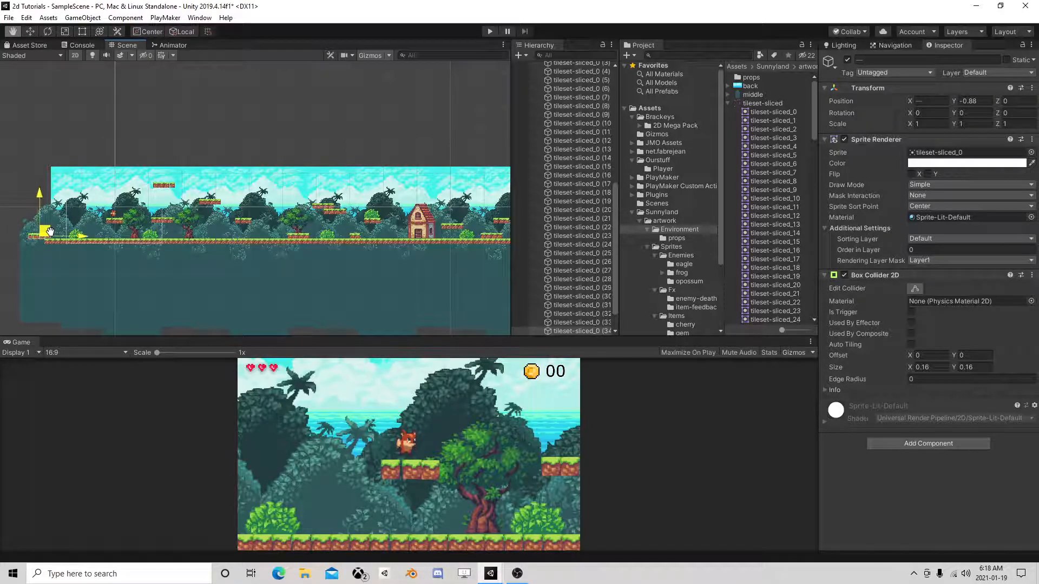
pyautogui.scroll(-3, 277, 286)
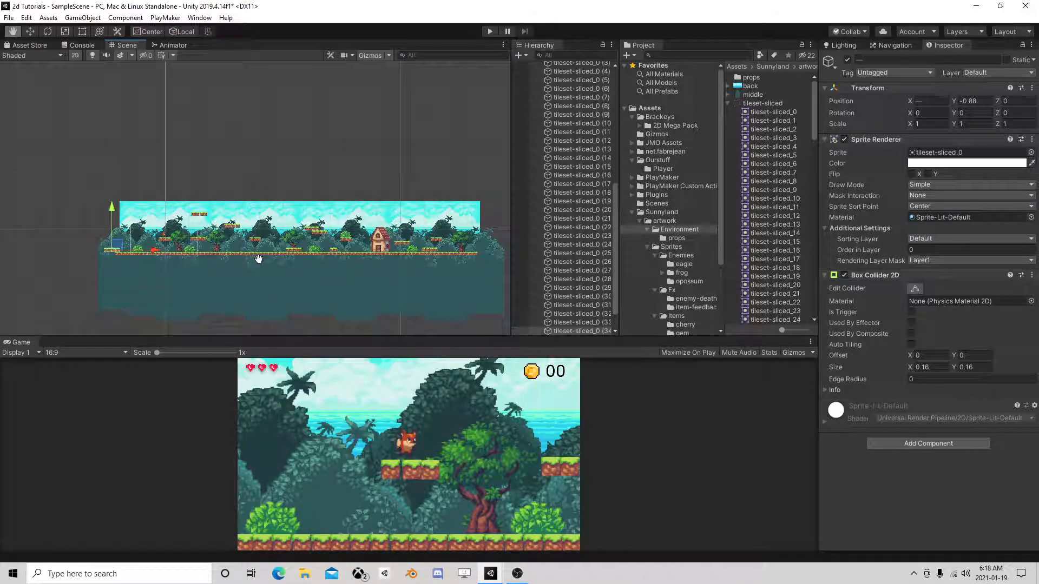
pyautogui.hotkey('ctrl', 'd')
pyautogui.moveTo(153, 251); pyautogui.dragTo(523, 259)
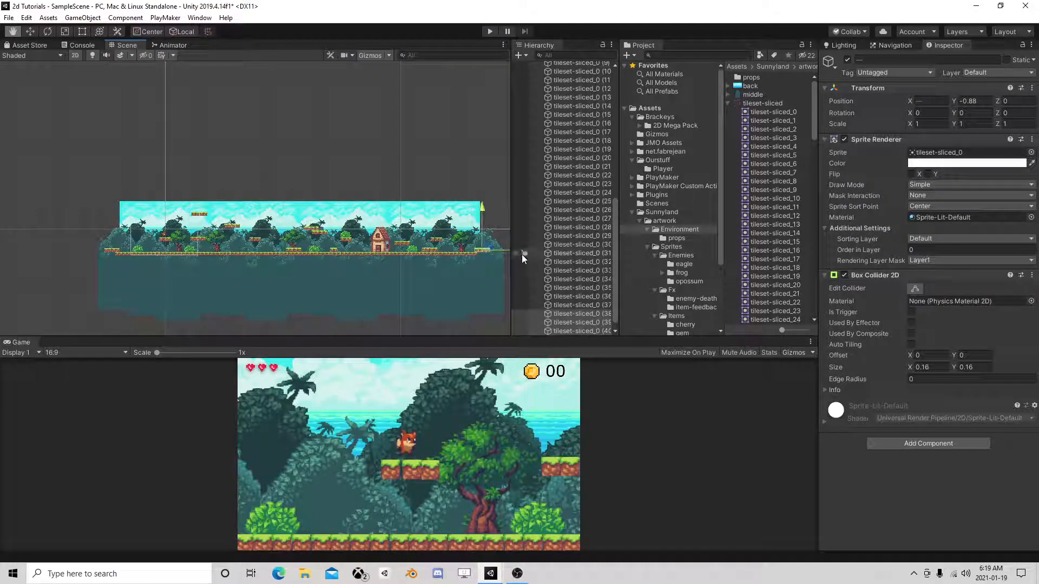
# - Stack duplicated tile rows on the tiles at both level ends, up to Y -0.72, to form end walls
pyautogui.hotkey('ctrl', 'd')
pyautogui.moveTo(482, 210); pyautogui.dragTo(484, 203)
pyautogui.hotkey('ctrl', 'd')
pyautogui.hotkey('ctrl', 'd')
pyautogui.moveTo(488, 240); pyautogui.dragTo(119, 243)
# - Nest all the tileset-sliced_0 tiles under the Land object in the hierarchy, and collapse the Land and Enviroment (3) groups
pyautogui.scroll(-2, 630, 315)
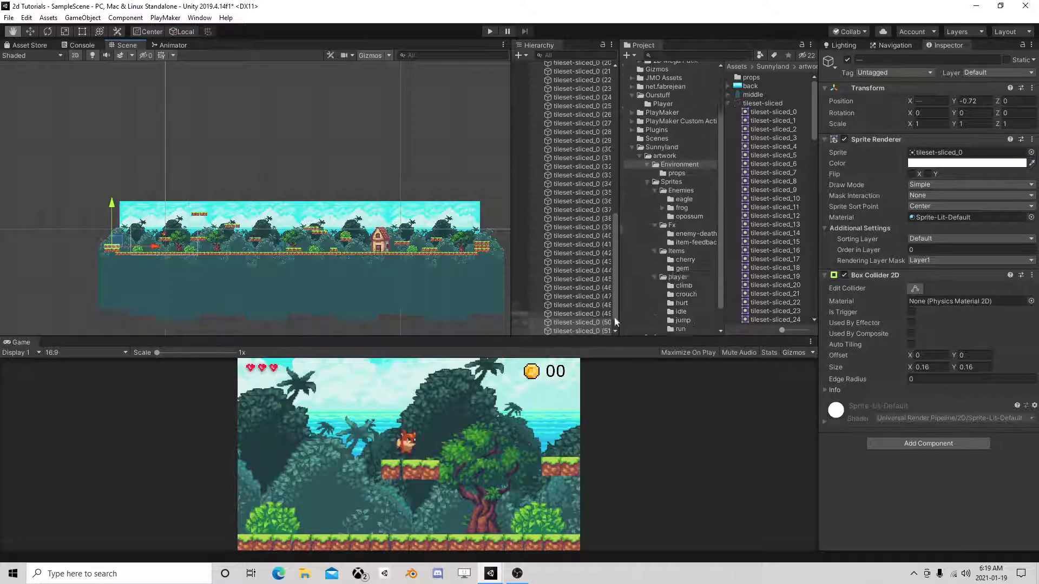
pyautogui.click(578, 332)
pyautogui.scroll(10, 584, 294)
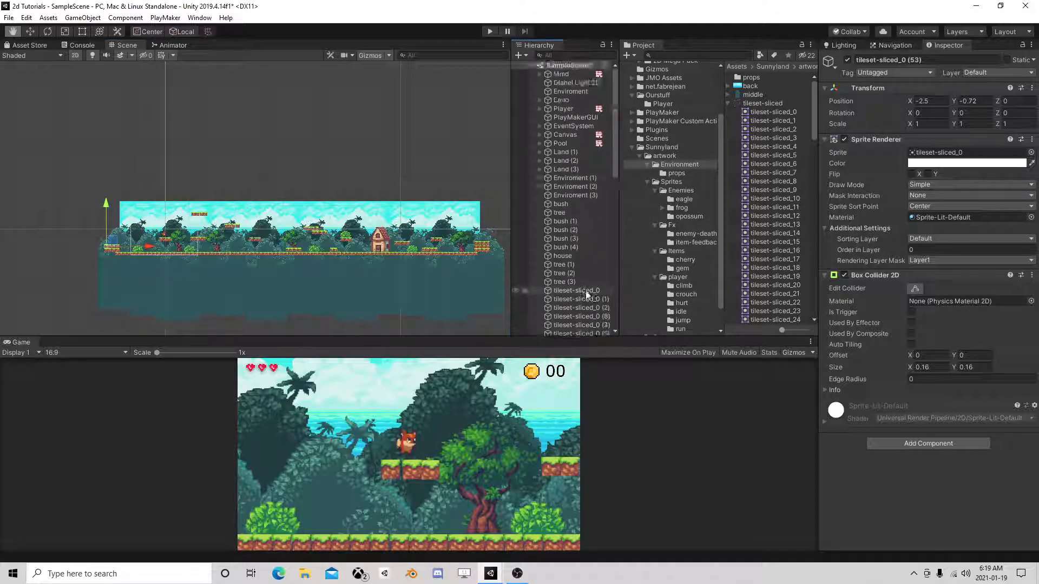
pyautogui.keyDown('shift'); pyautogui.click(587, 291); pyautogui.keyUp('shift')
pyautogui.moveTo(589, 295); pyautogui.dragTo(562, 101)
pyautogui.click(540, 89)
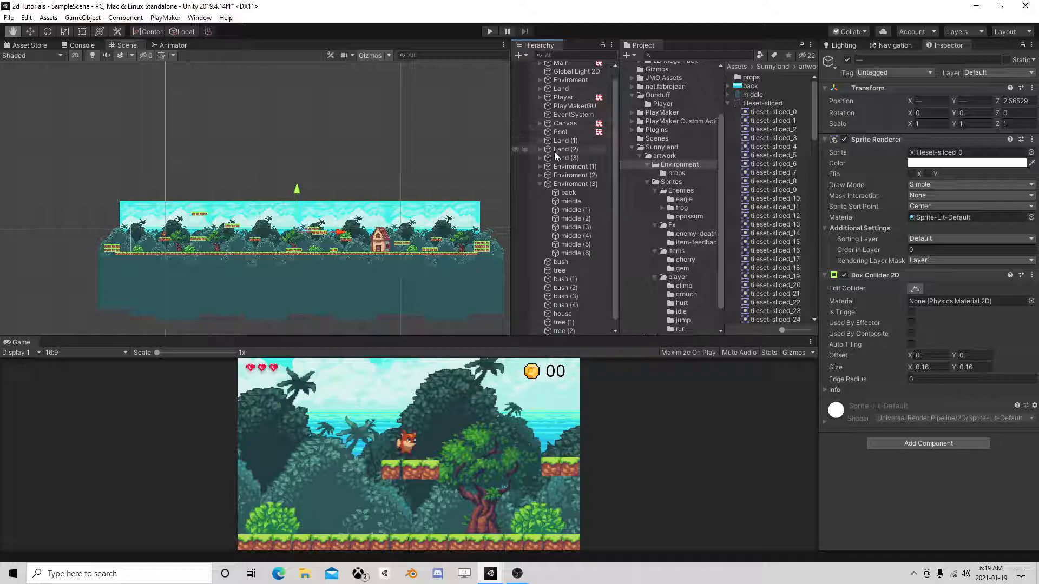
pyautogui.click(540, 184)
# - Nest Enviroment and Enviroment (1) through (3) under Land, and collapse the Land group
pyautogui.click(570, 195)
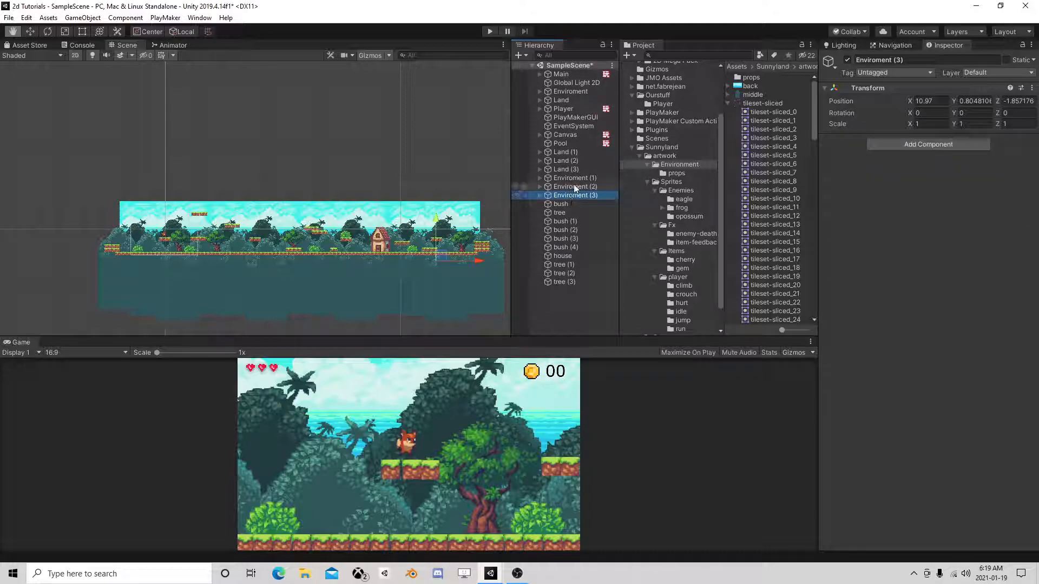
pyautogui.keyDown('shift'); pyautogui.click(573, 177); pyautogui.keyUp('shift')
pyautogui.keyDown('ctrl'); pyautogui.click(569, 93); pyautogui.keyUp('ctrl')
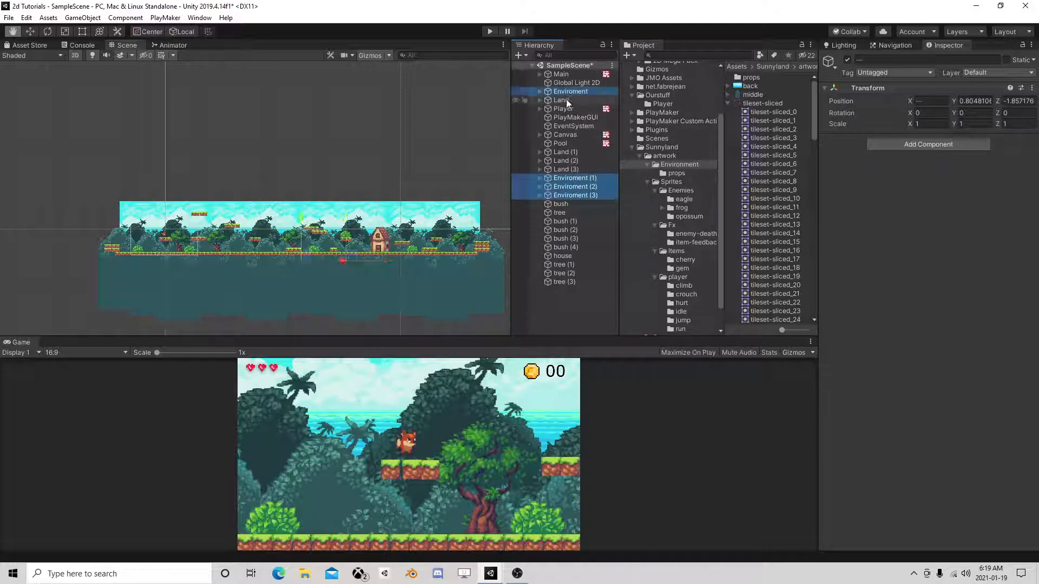
pyautogui.moveTo(565, 94); pyautogui.dragTo(564, 100)
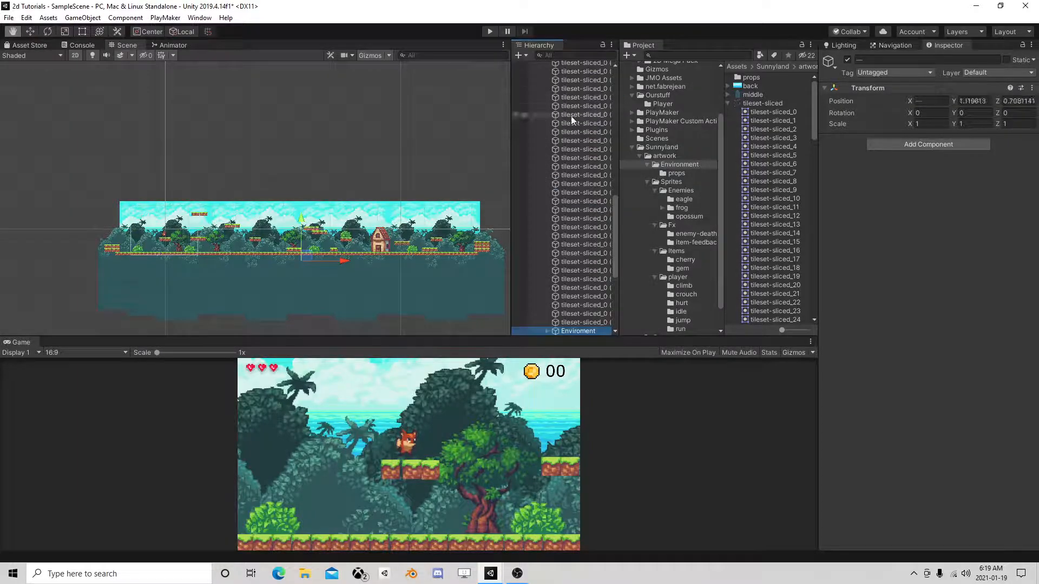
pyautogui.scroll(10, 573, 125)
pyautogui.click(540, 91)
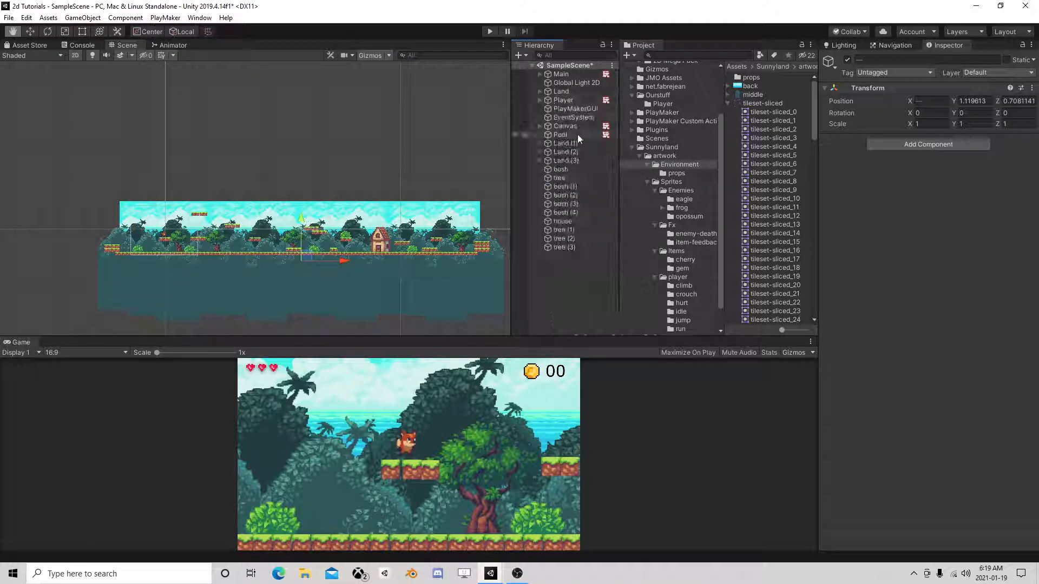
# - Nest Land (1), Land (2) and Land (3) under the main Land object, and collapse it
pyautogui.click(566, 144)
pyautogui.keyDown('shift'); pyautogui.click(563, 158); pyautogui.keyUp('shift')
pyautogui.moveTo(574, 158); pyautogui.dragTo(564, 92)
pyautogui.scroll(10, 569, 108)
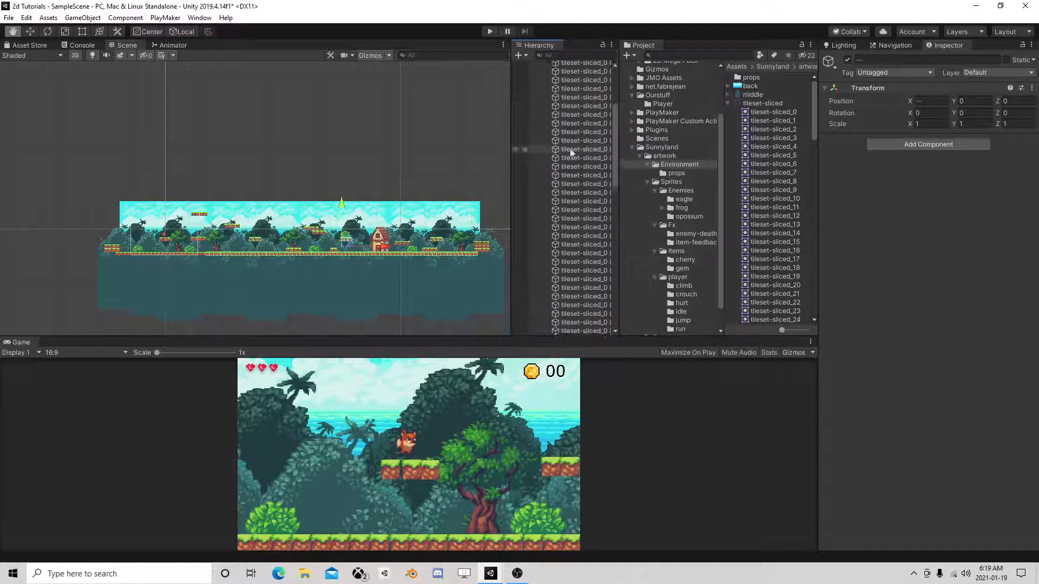
pyautogui.click(540, 93)
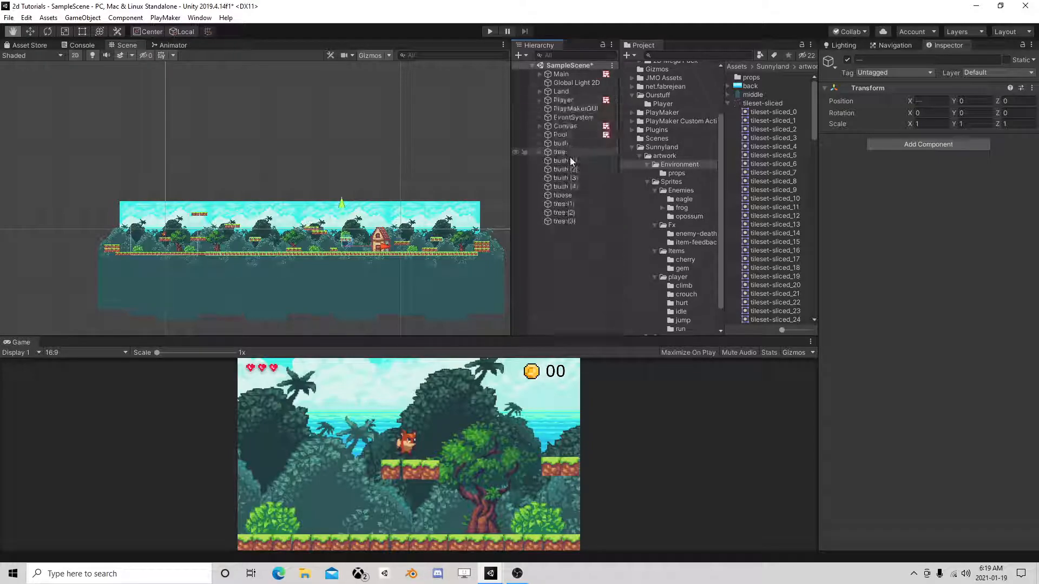
# - Clear the object selection and widen the Project window and its folder column
pyautogui.scroll(5, 367, 272)
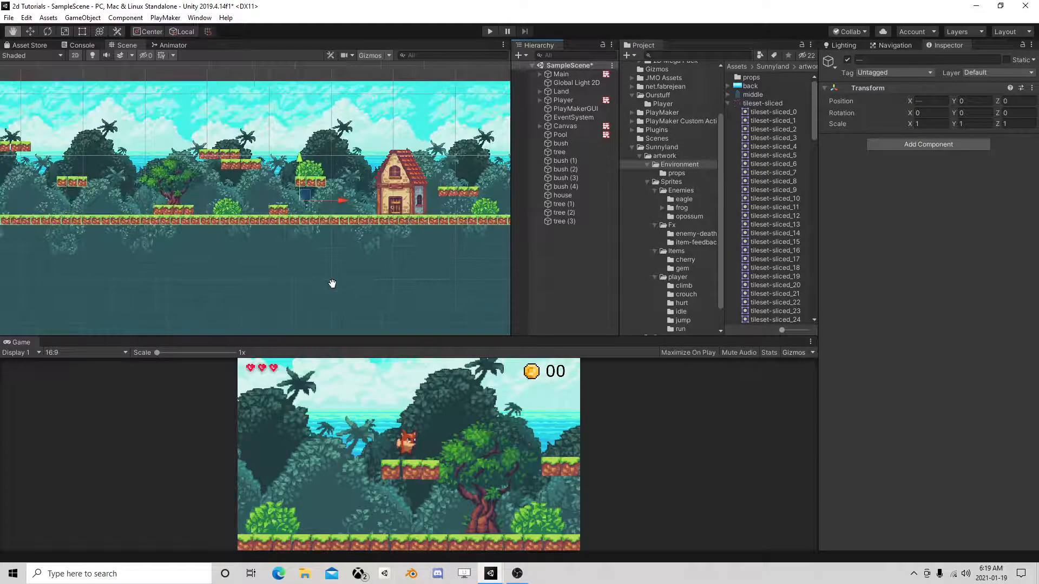
pyautogui.click(569, 278)
pyautogui.scroll(-2, 371, 225)
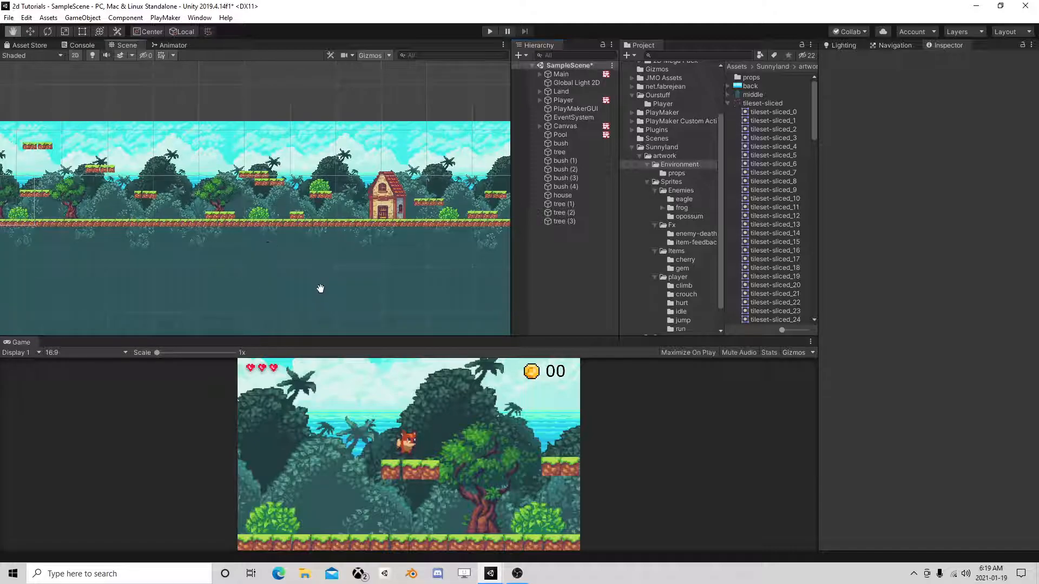
pyautogui.scroll(-2, 320, 289)
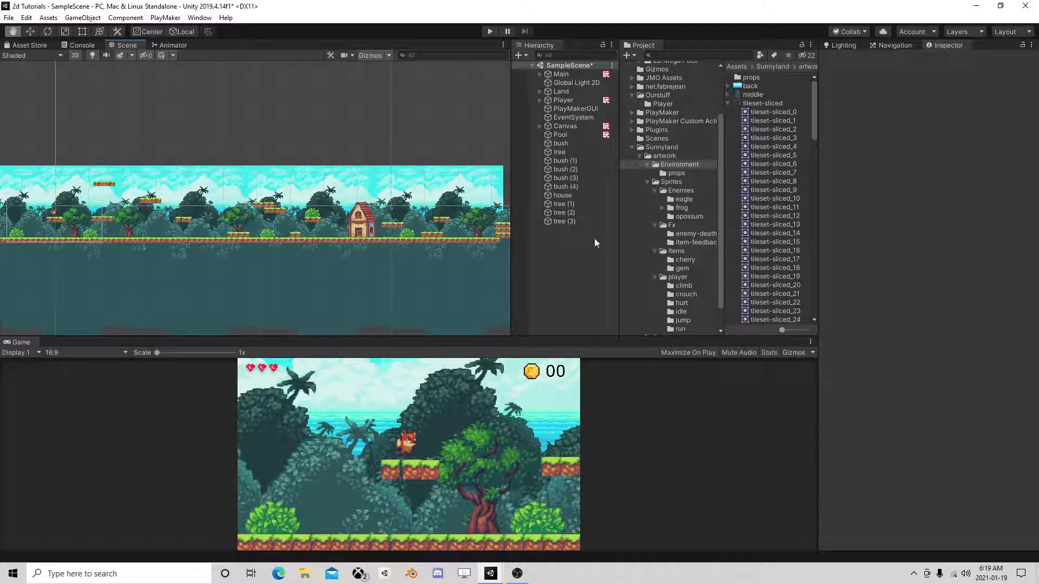
pyautogui.moveTo(621, 230); pyautogui.dragTo(534, 242)
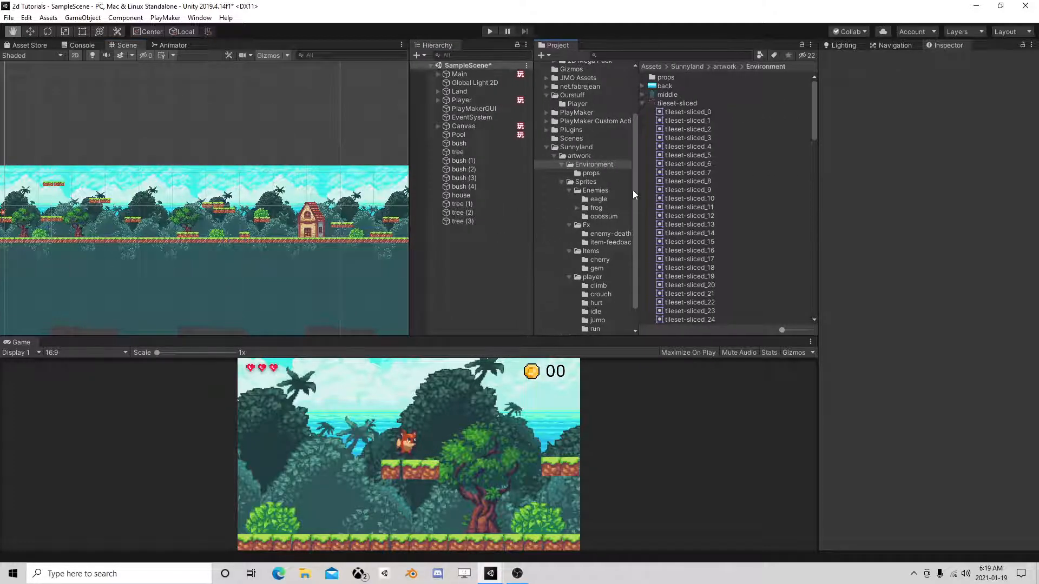
pyautogui.moveTo(640, 192); pyautogui.dragTo(670, 186)
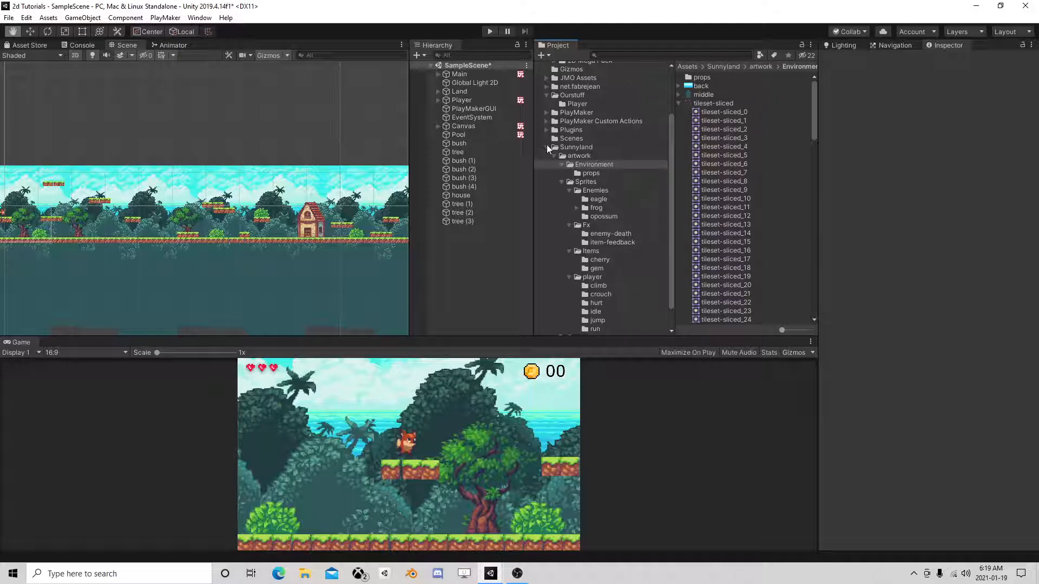
# - Place four Coin prefabs from the Ourstuff folder, two above the platform past the house and two above the high platform before it
pyautogui.click(553, 155)
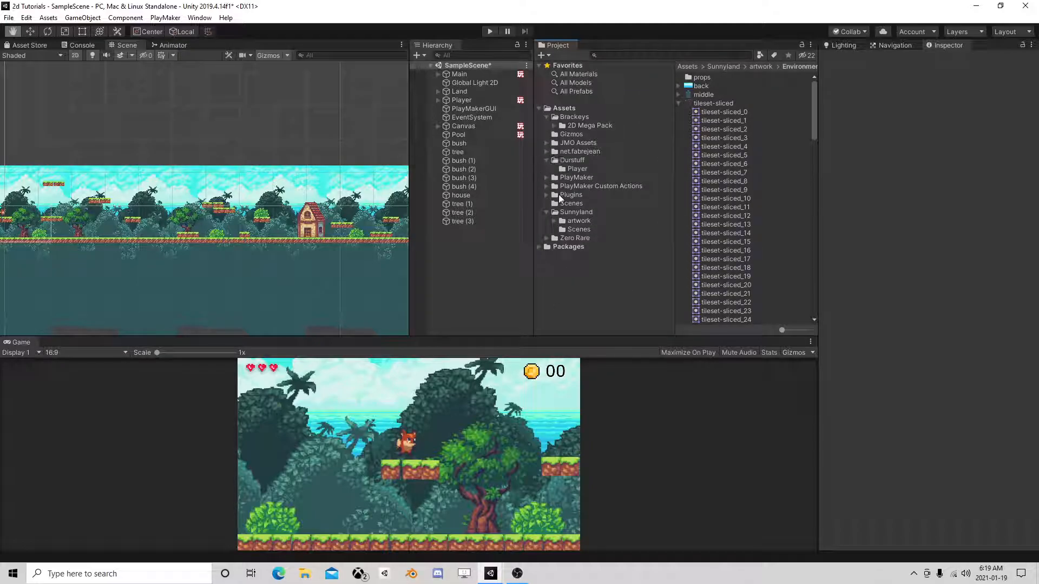
pyautogui.click(574, 163)
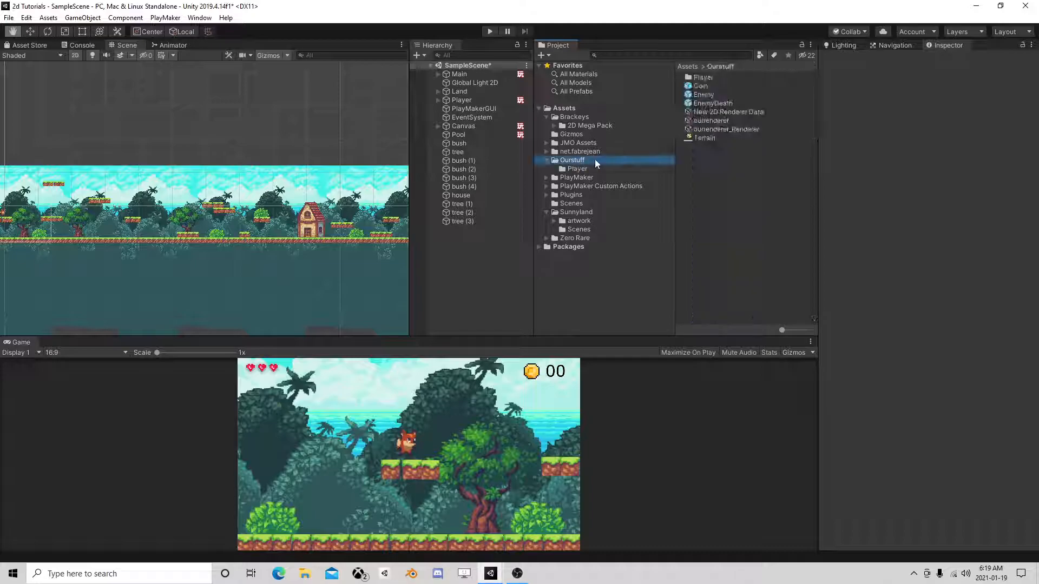
pyautogui.moveTo(702, 88); pyautogui.dragTo(358, 218)
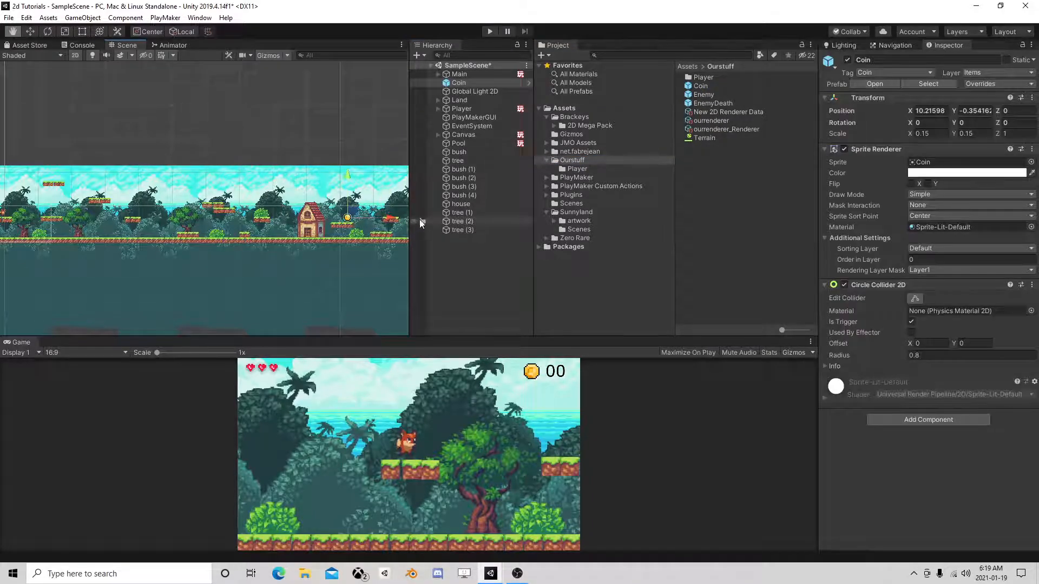
pyautogui.hotkey('ctrl', 'd')
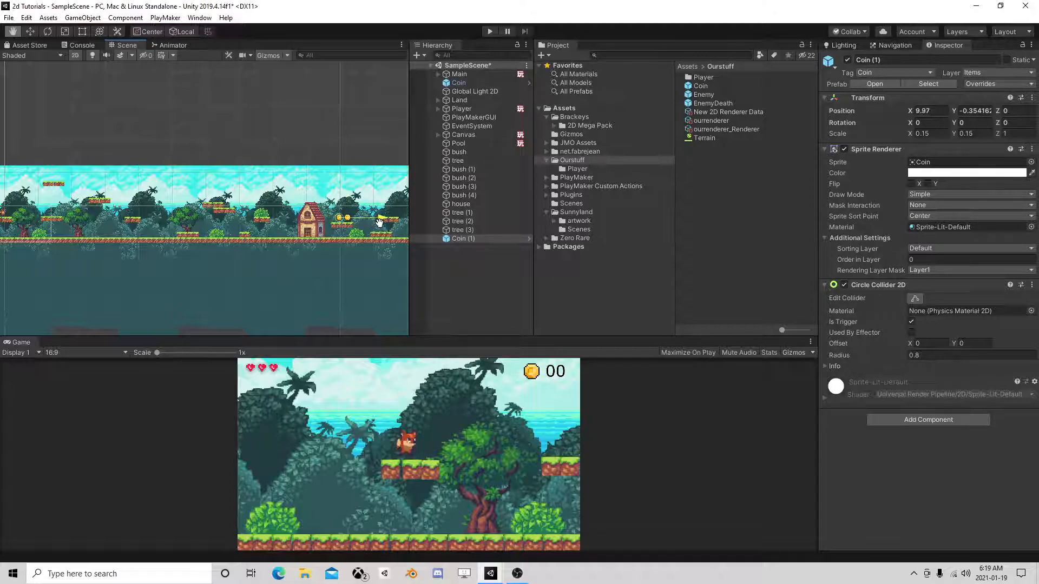
pyautogui.hotkey('ctrl', 'd')
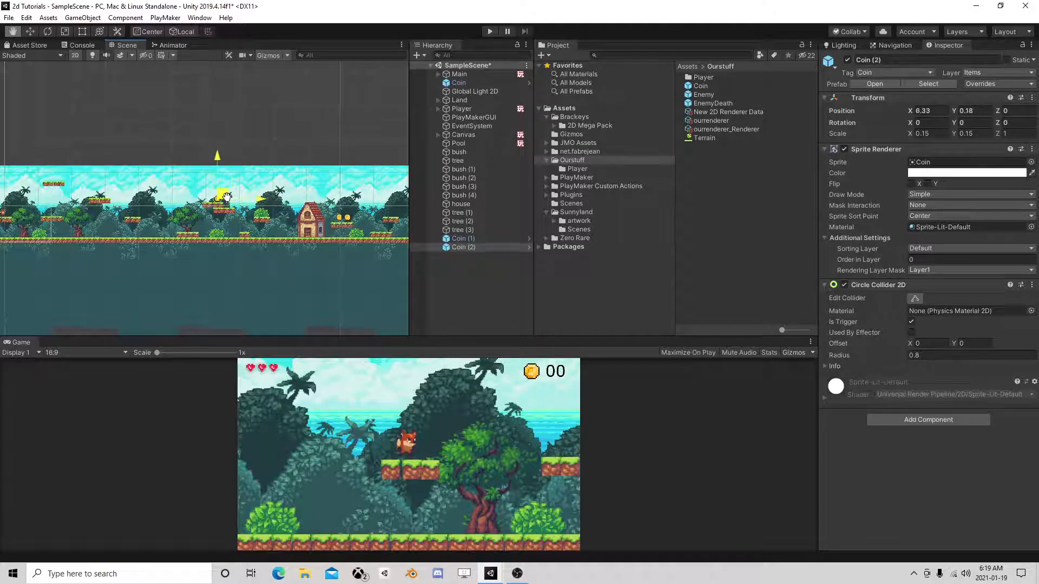
pyautogui.hotkey('ctrl', 'd')
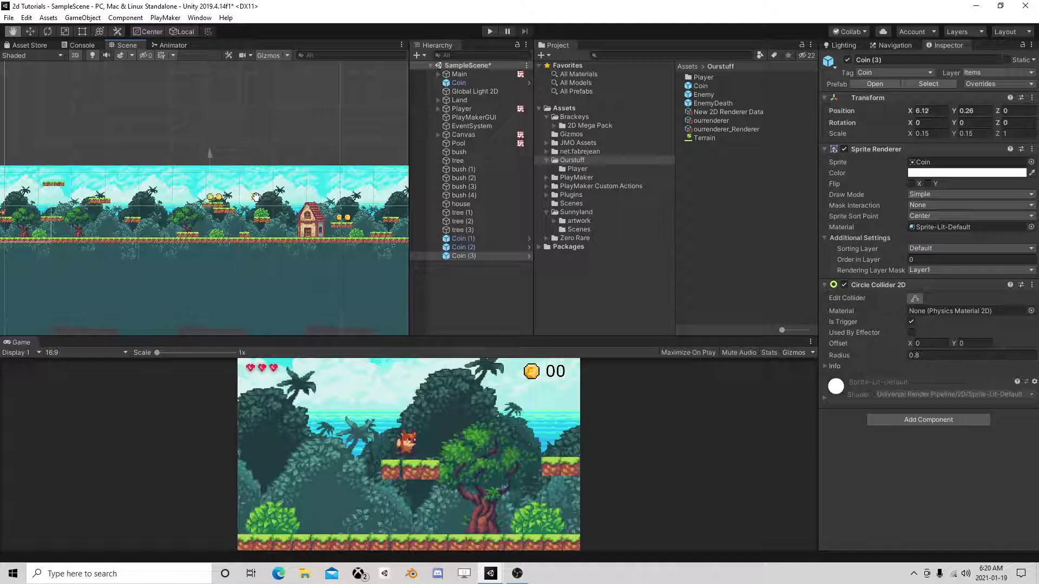
# - Duplicate the coin four times, placing two above the middle platform before the house and two above the highest platform near the start
pyautogui.hotkey('ctrl', 'd')
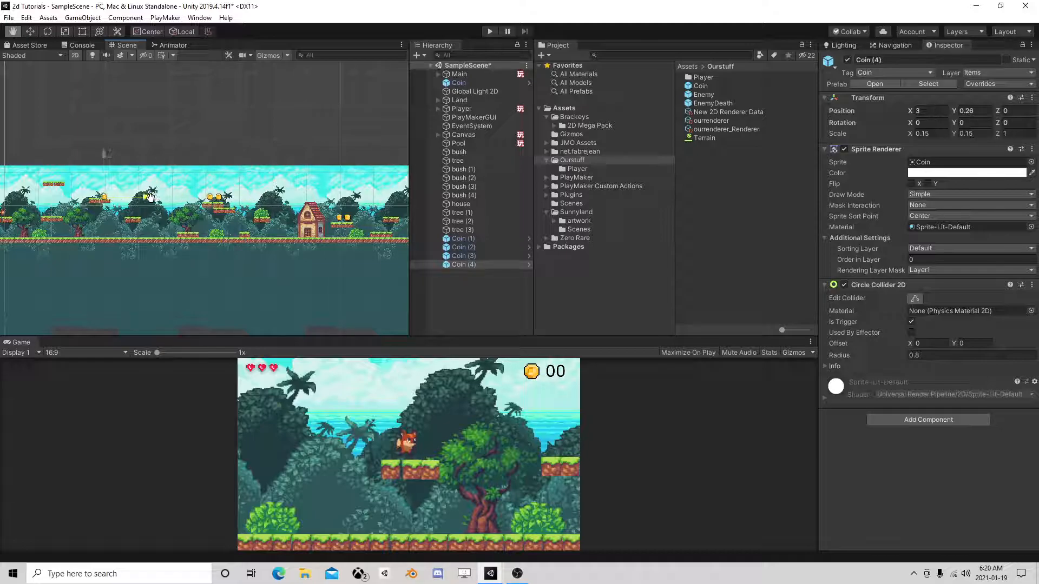
pyautogui.moveTo(112, 197); pyautogui.dragTo(112, 227)
pyautogui.hotkey('ctrl', 'd')
pyautogui.hotkey('ctrl', 'd')
pyautogui.hotkey('ctrl', 'd')
# - Duplicate the coin four more times and line the copies up in a row along the ground before the house
pyautogui.hotkey('ctrl', 'd')
pyautogui.hotkey('ctrl', 'd')
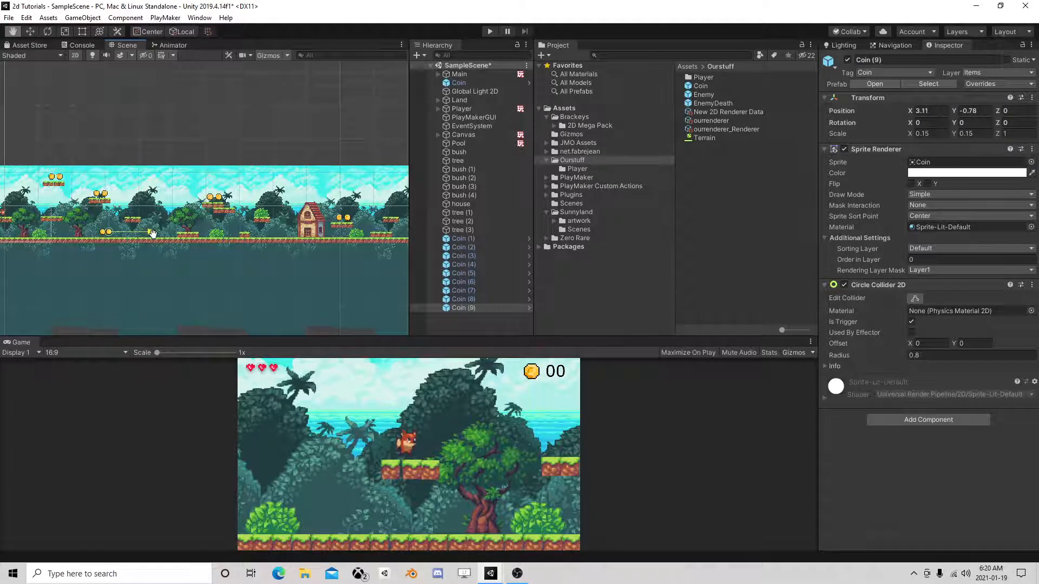
pyautogui.hotkey('ctrl', 'd')
pyautogui.hotkey('ctrl', 'd')
# - Place three single coin duplicates: on the low platform past the house, near the far end, and on the ground near the start
pyautogui.moveTo(160, 236); pyautogui.dragTo(369, 229)
pyautogui.hotkey('ctrl', 'd')
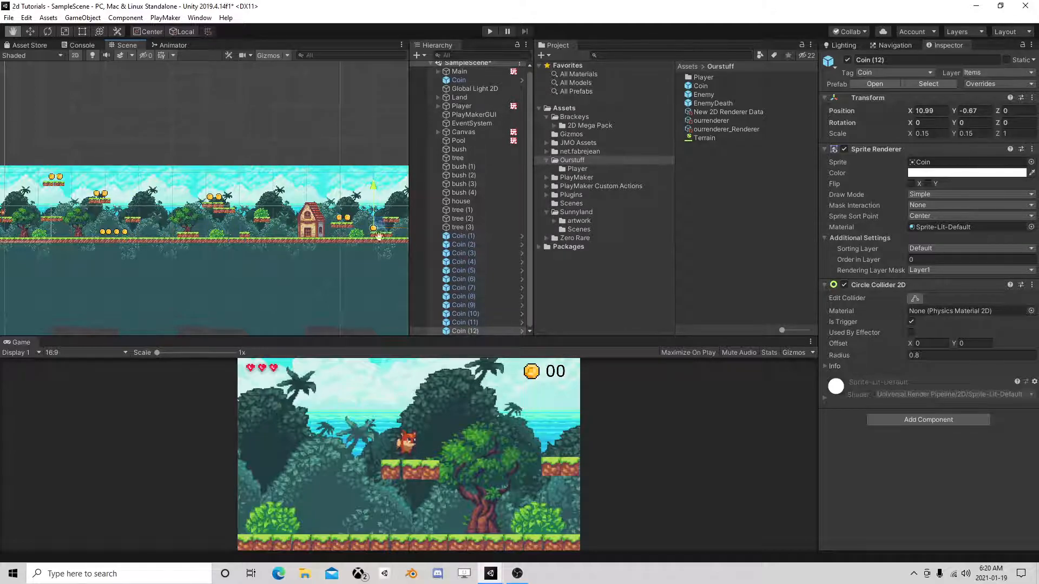
pyautogui.scroll(-4, 343, 251)
pyautogui.scroll(-3, 401, 249)
pyautogui.scroll(8, 401, 248)
pyautogui.scroll(-15, 399, 254)
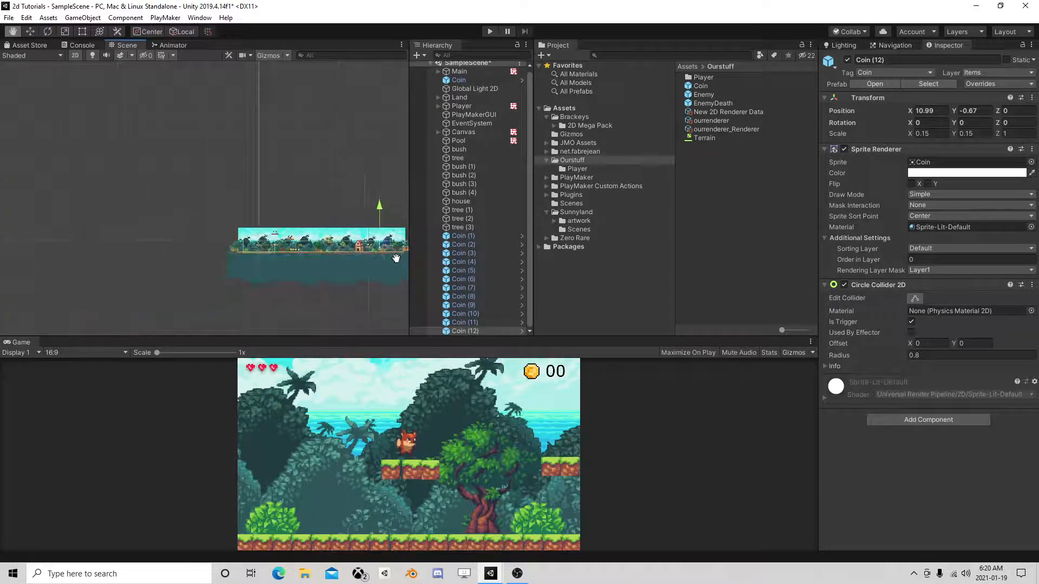
pyautogui.scroll(5, 396, 257)
pyautogui.hotkey('ctrl', 'd')
pyautogui.moveTo(373, 247); pyautogui.dragTo(133, 252)
pyautogui.hotkey('ctrl', 'd')
pyautogui.scroll(3, 245, 272)
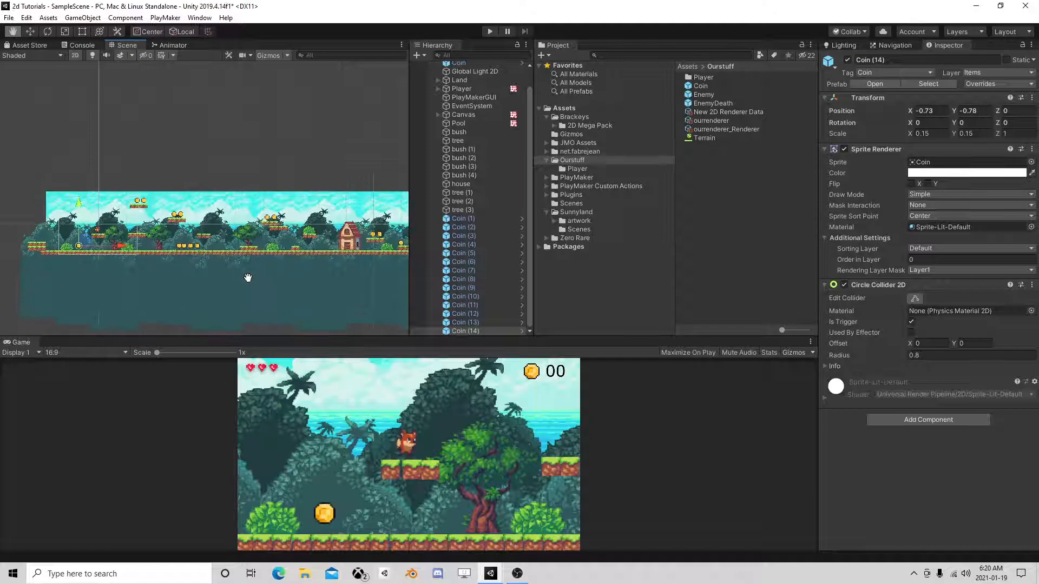
# - Place three Enemy prefabs from the Ourstuff folder, one just before the ground coin row and two shortly before the house
pyautogui.moveTo(704, 96); pyautogui.dragTo(340, 243)
pyautogui.scroll(-3, 346, 244)
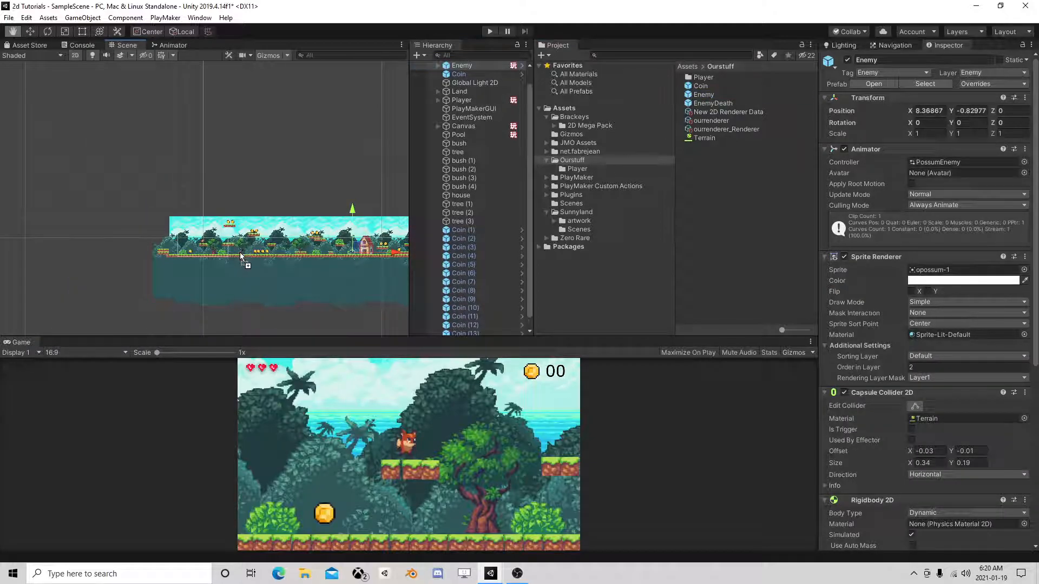
pyautogui.moveTo(241, 257); pyautogui.dragTo(238, 256)
pyautogui.moveTo(703, 96); pyautogui.dragTo(330, 238)
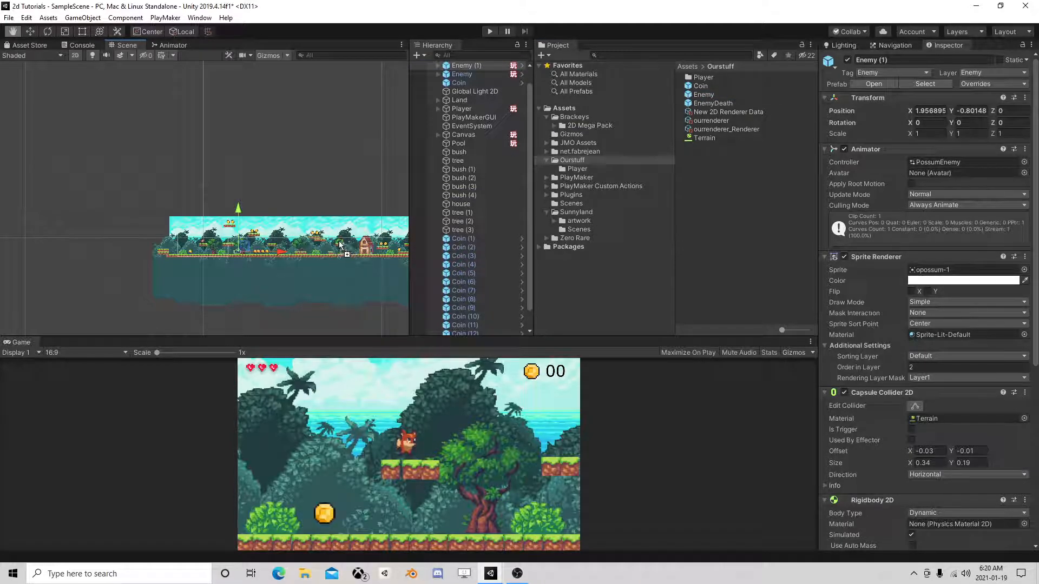
pyautogui.moveTo(341, 245); pyautogui.dragTo(341, 244)
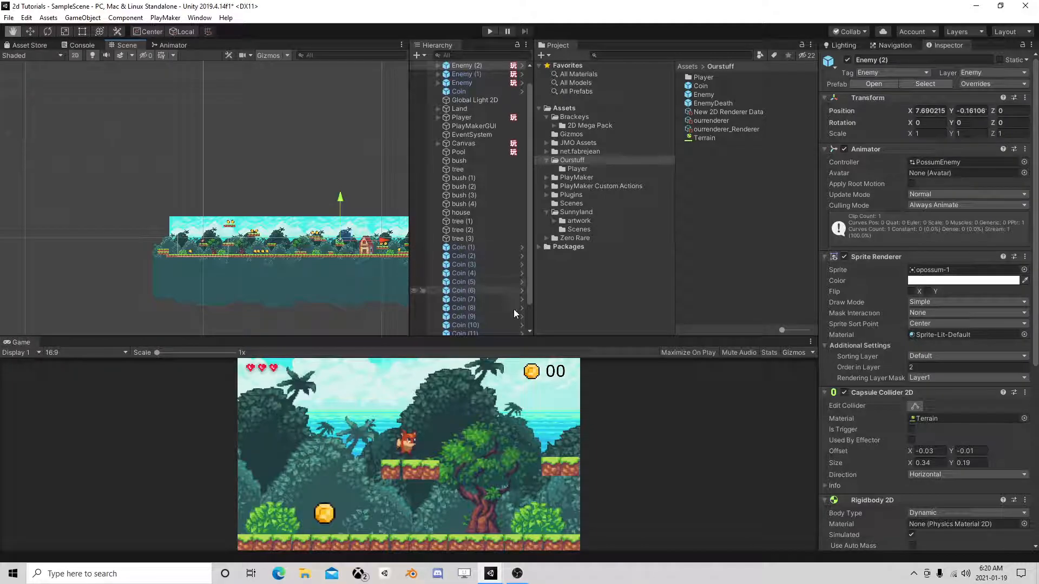
# - Play-test the first part of the level, moving and jumping the fox past the coins and enemies, and stop play mode
pyautogui.click(490, 31)
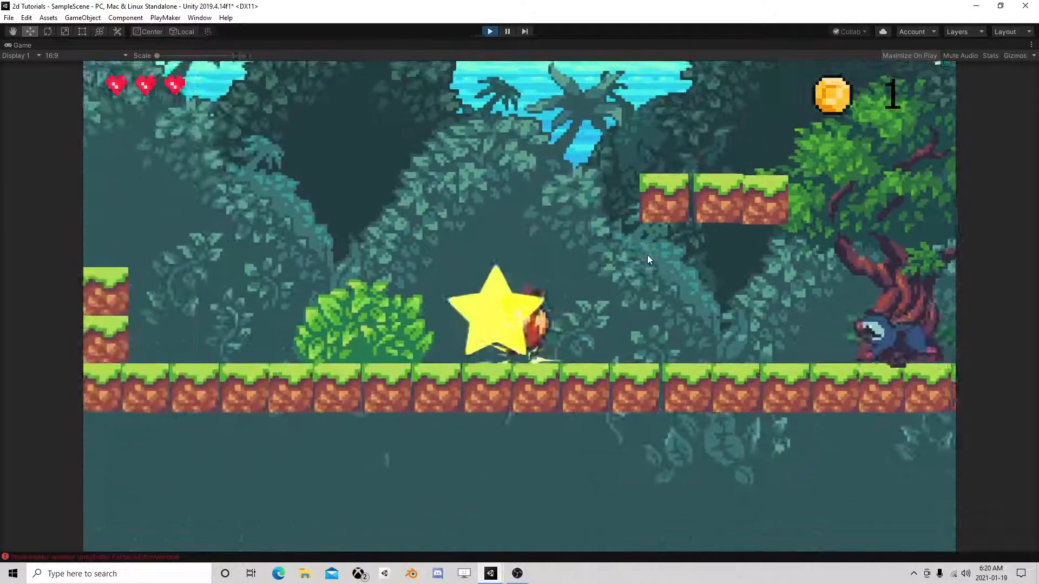
pyautogui.press('Left')
pyautogui.press('Right')
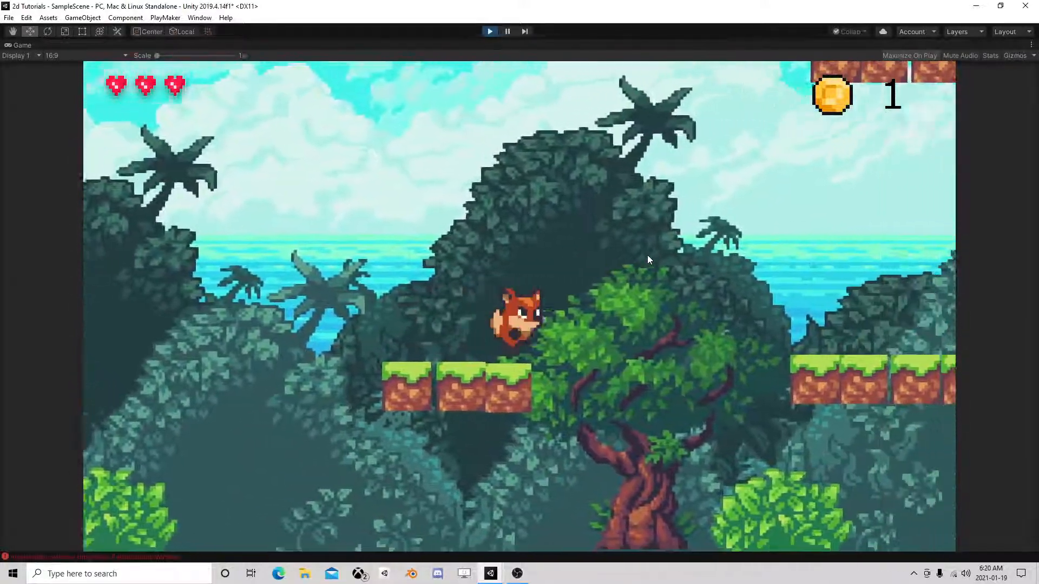
pyautogui.press('Right')
pyautogui.press('space')
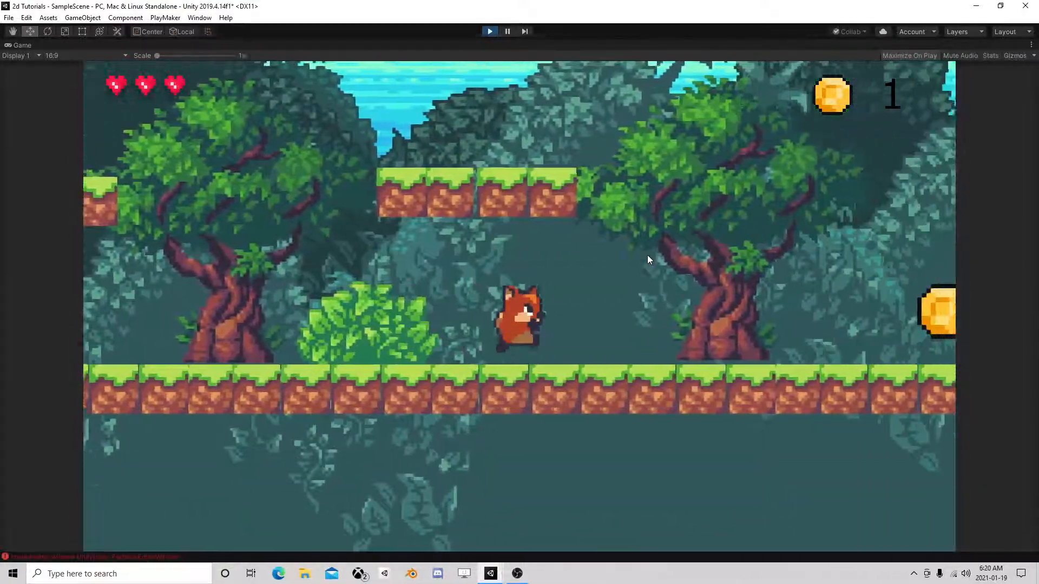
pyautogui.press('Right')
pyautogui.press('Left')
pyautogui.press('Left')
pyautogui.press('space')
pyautogui.press('Right')
pyautogui.press('Left')
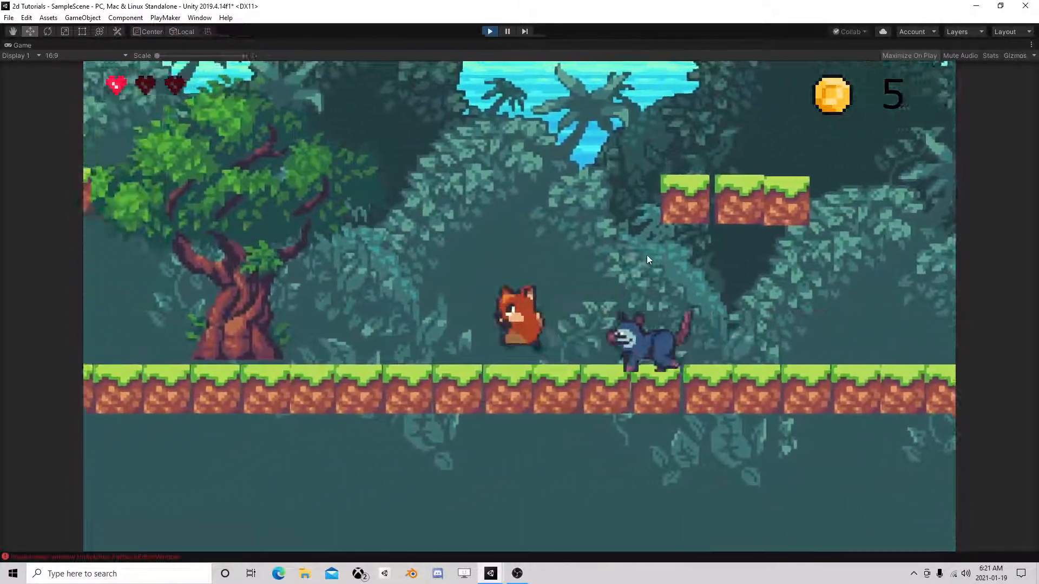
pyautogui.press('space')
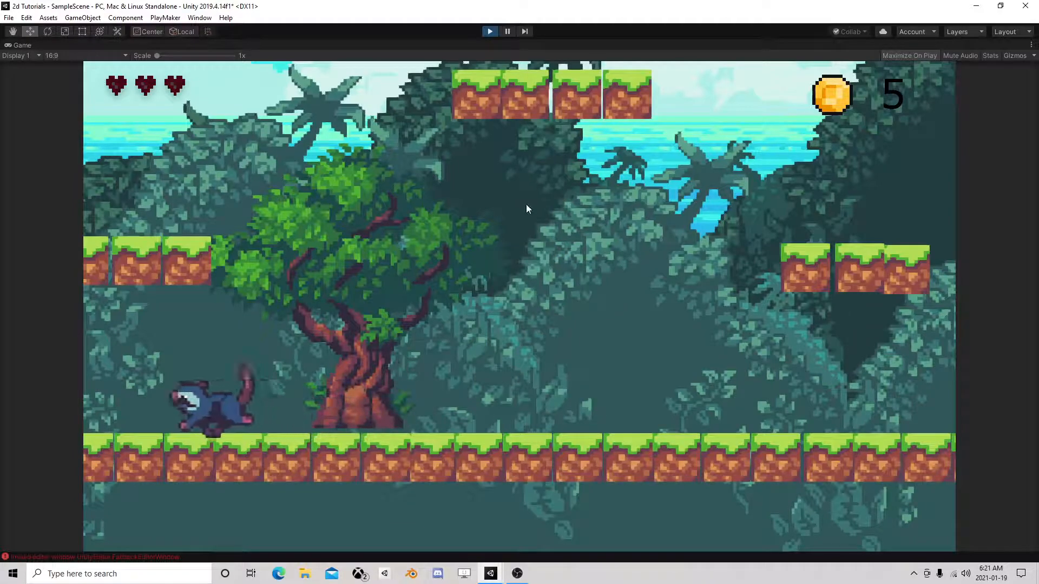
pyautogui.click(489, 32)
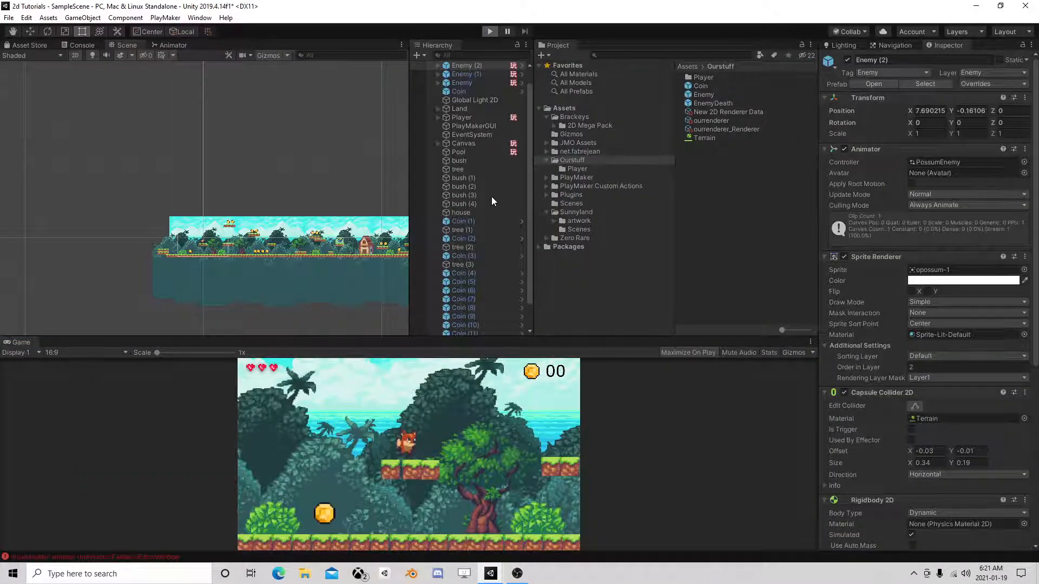
# - Play-test the level again, taking the fox across the platforms and over the house to the far end wall
pyautogui.hotkey('ctrl', 'p')
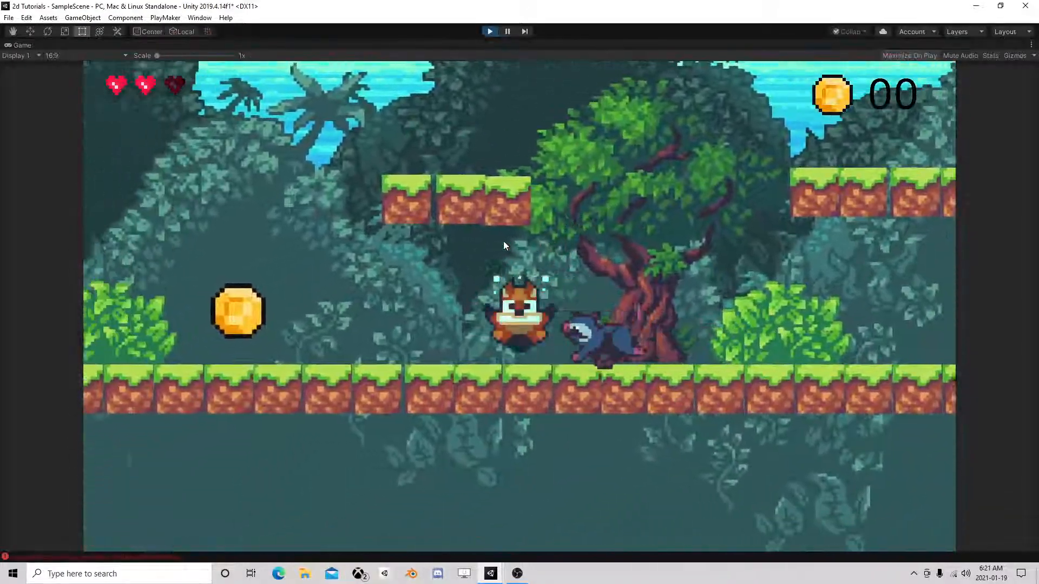
pyautogui.press('space')
pyautogui.press('Right')
pyautogui.press('space')
pyautogui.press('space')
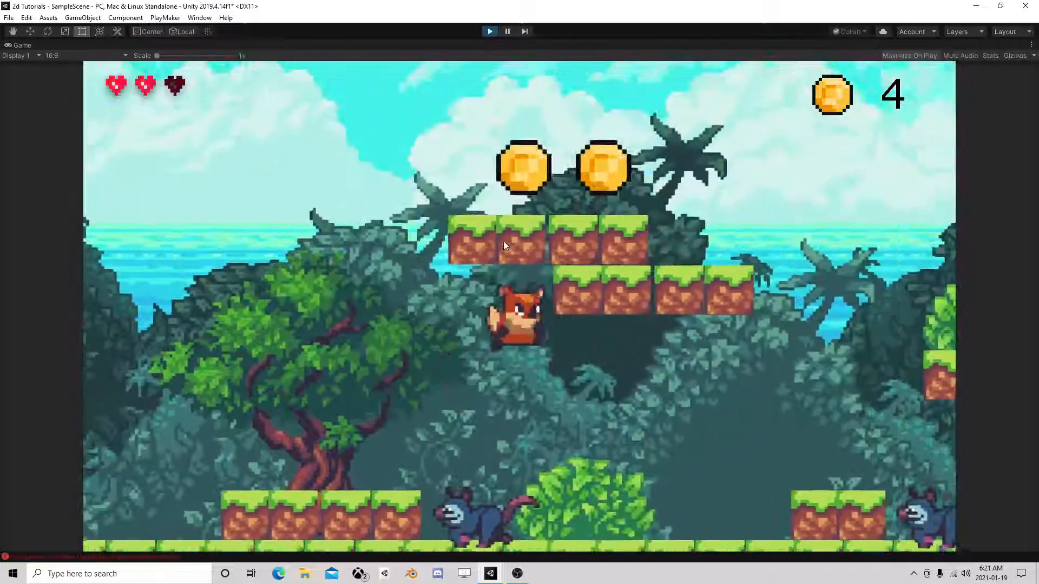
pyautogui.press('space')
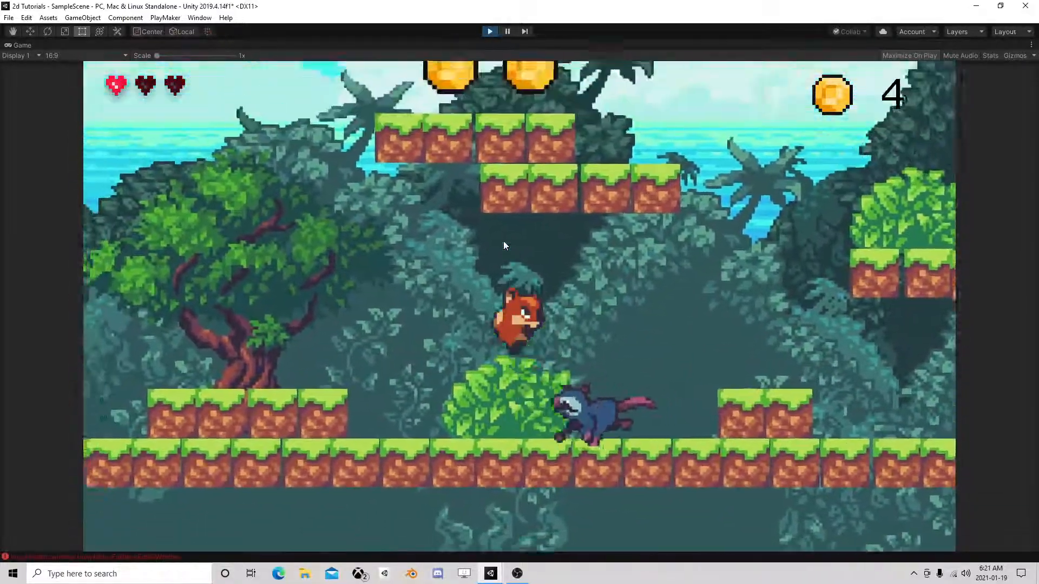
pyautogui.press('Right')
pyautogui.press('space')
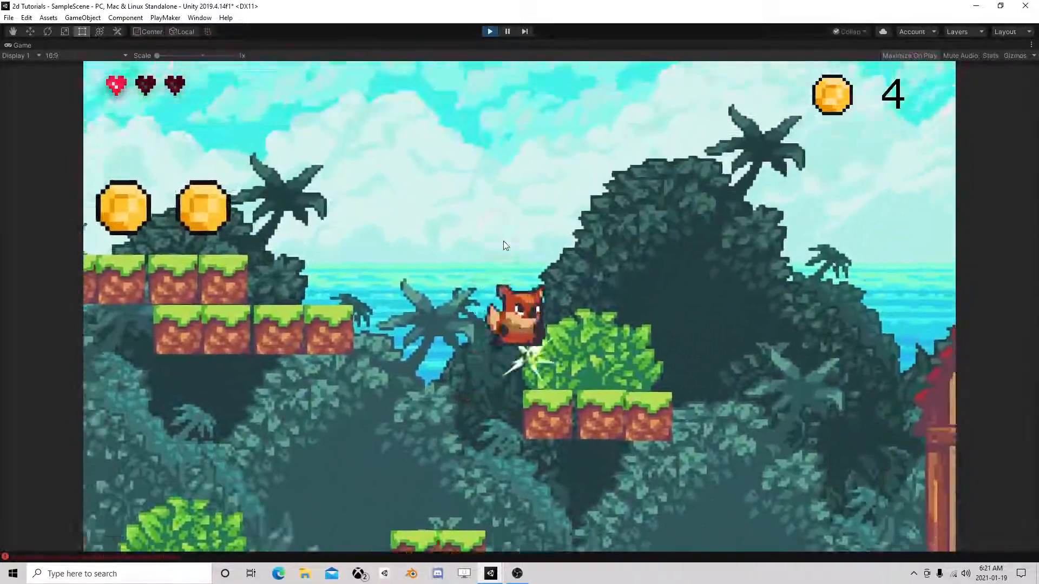
pyautogui.press('space')
pyautogui.press('space')
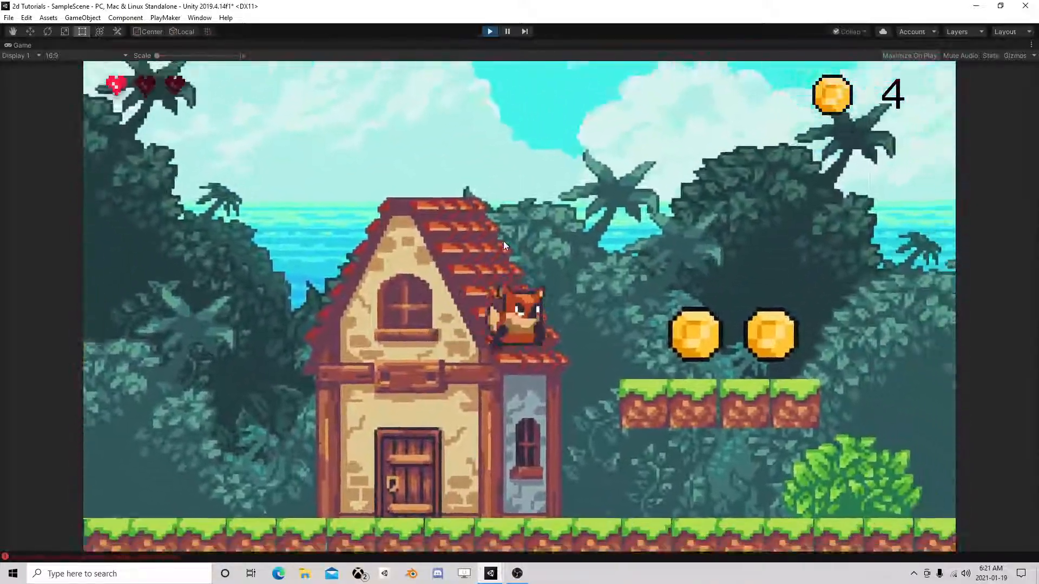
pyautogui.press('Left')
pyautogui.press('Right')
pyautogui.press('space')
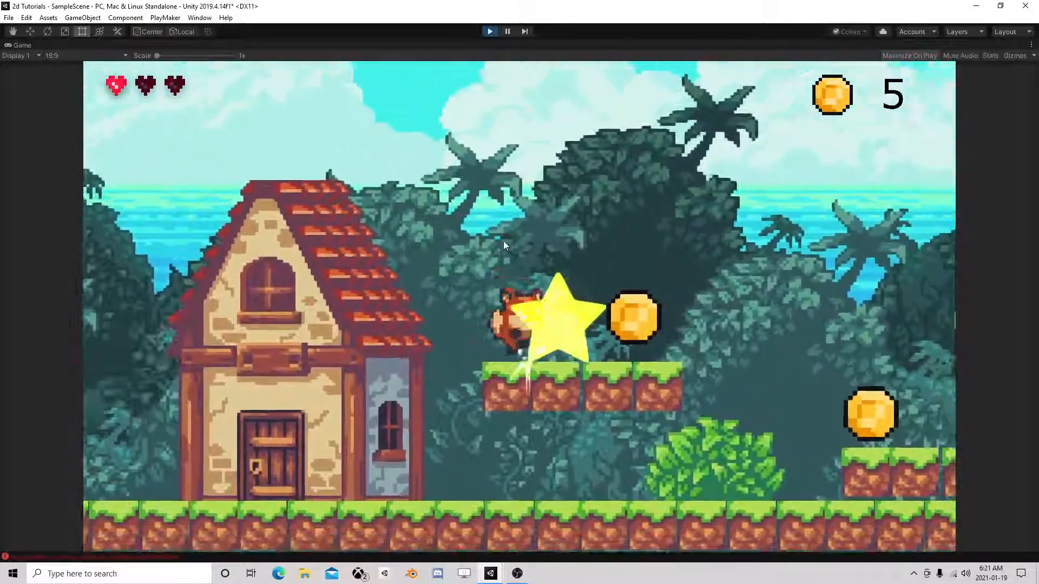
pyautogui.press('space')
pyautogui.press('Right')
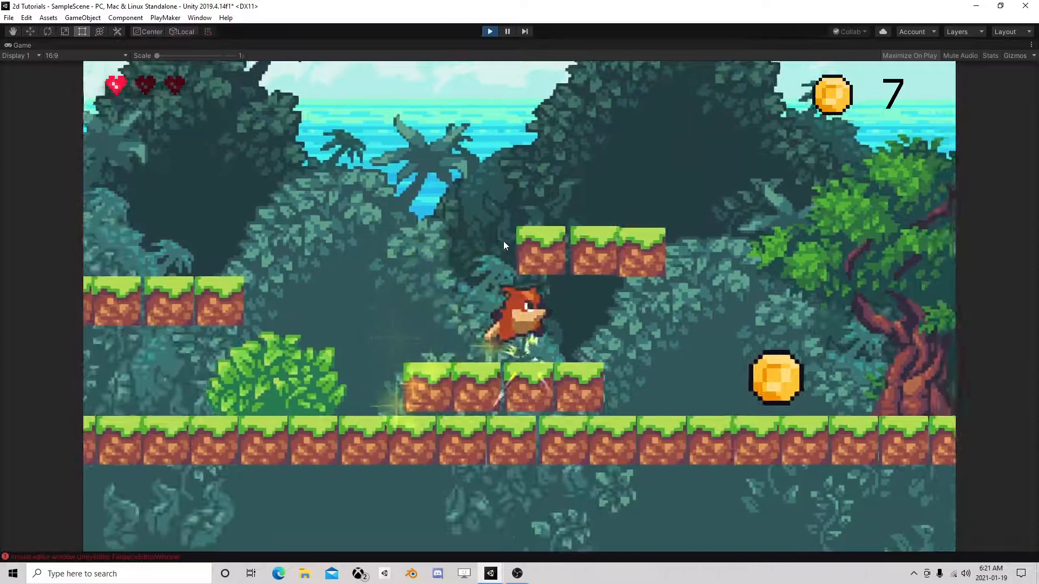
pyautogui.press('space')
pyautogui.press('Right')
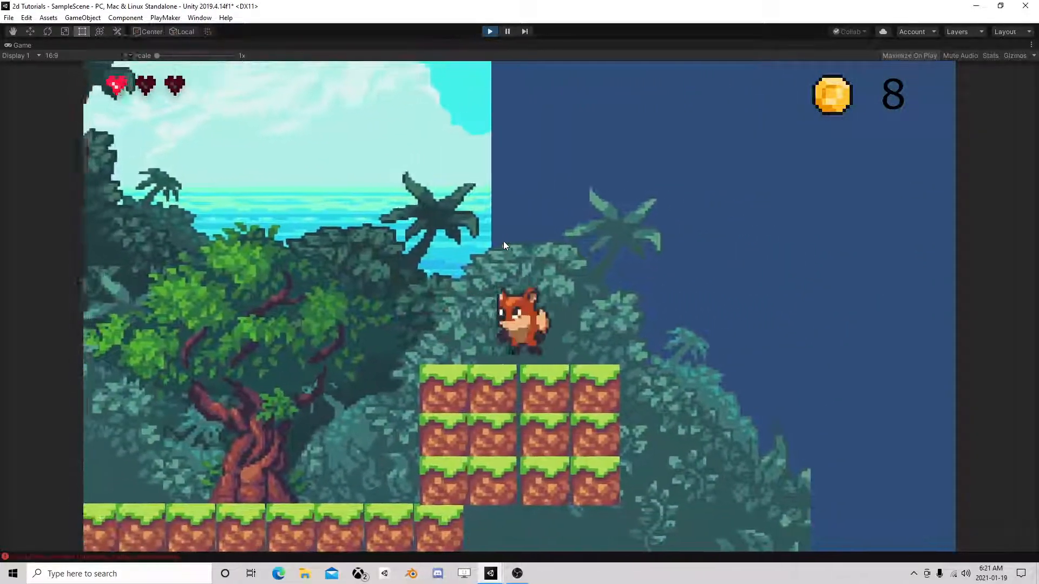
# - Run the fox back through the level, collect the remaining ground coins, jump off beyond the start wall, and stop play mode
pyautogui.press('Left')
pyautogui.press('space')
pyautogui.press('space')
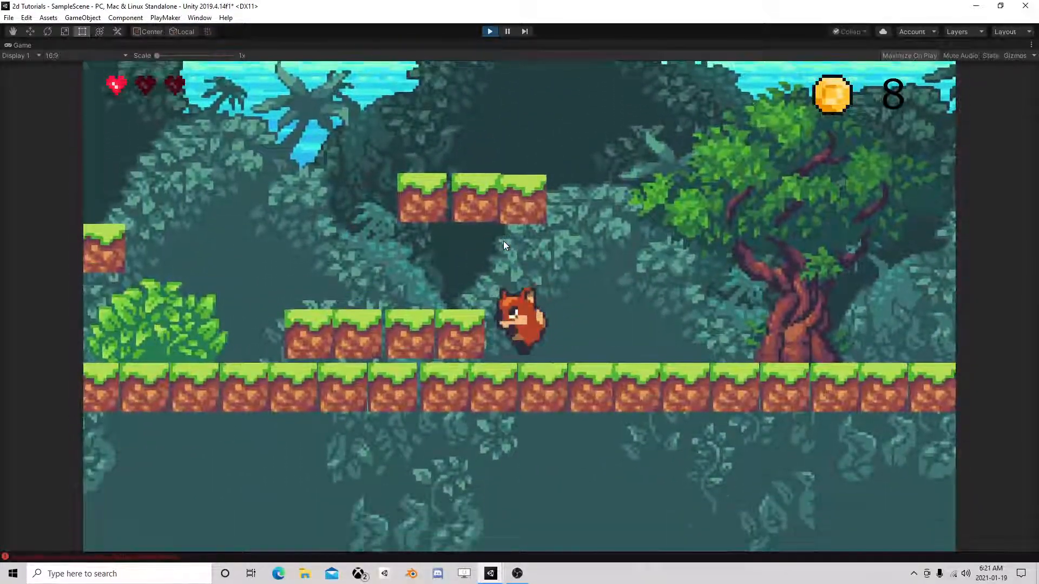
pyautogui.press('Left')
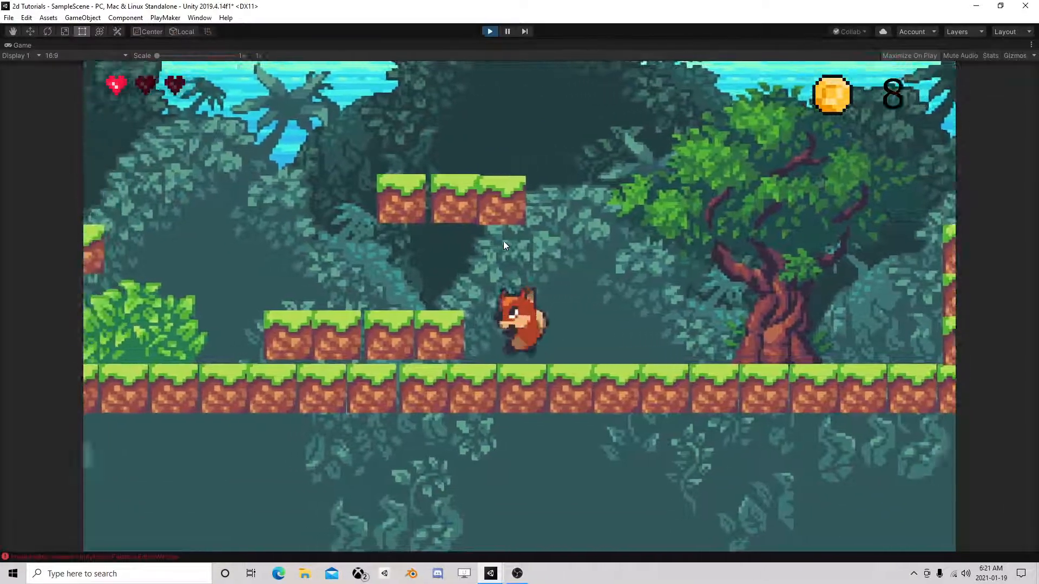
pyautogui.press('space')
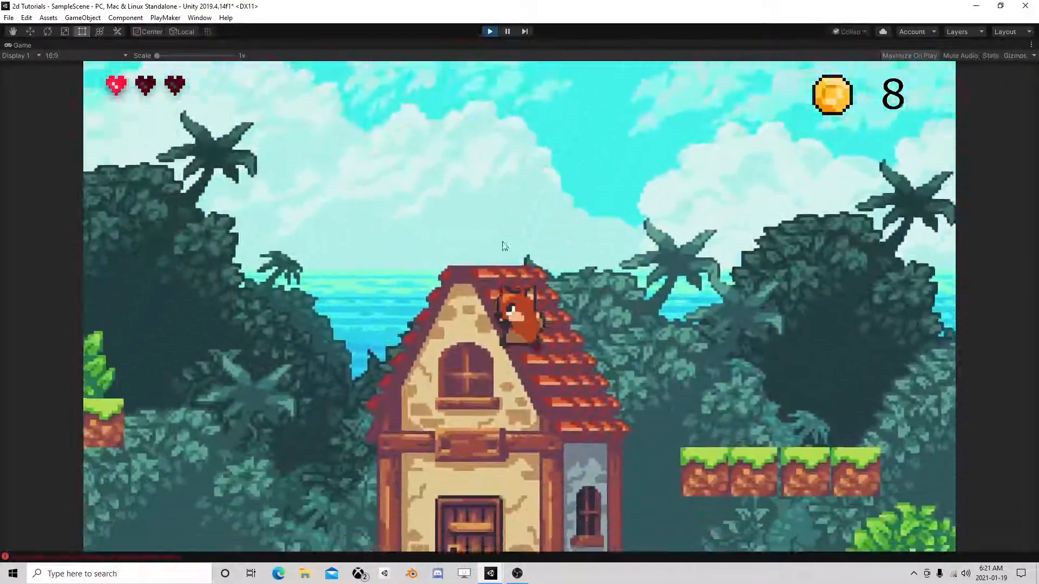
pyautogui.press('space')
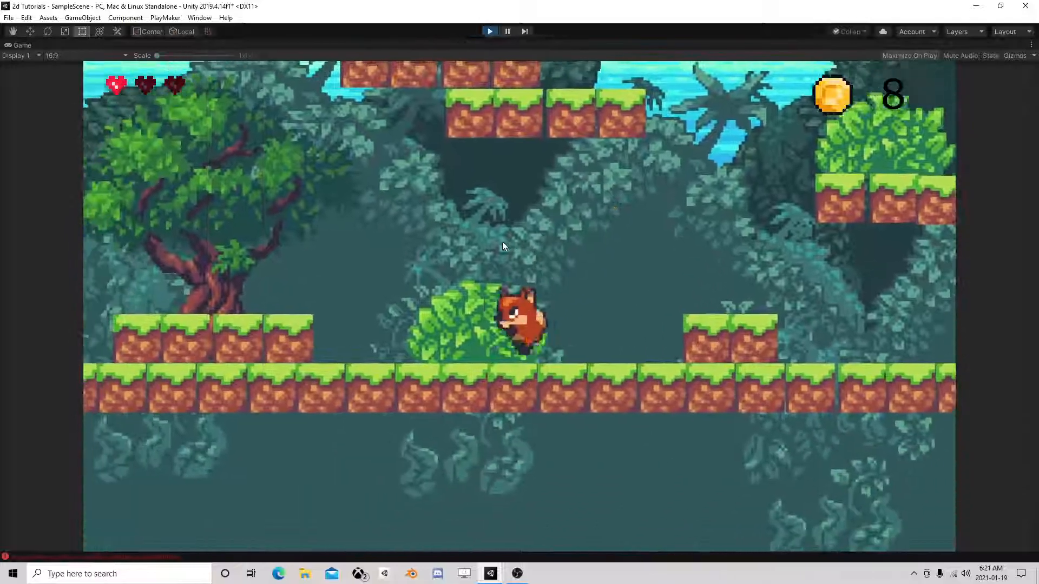
pyautogui.press('space')
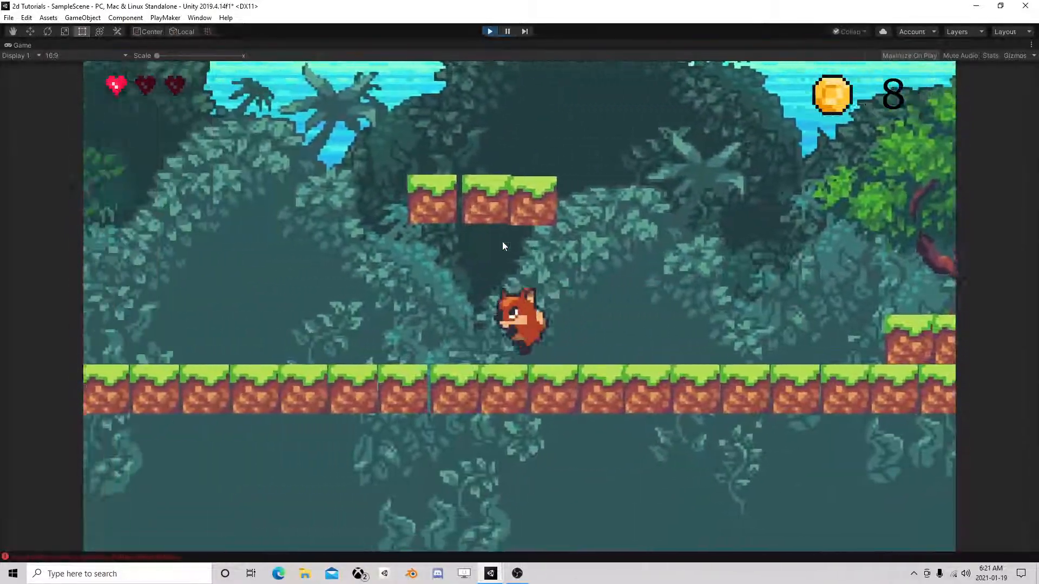
pyautogui.press('space')
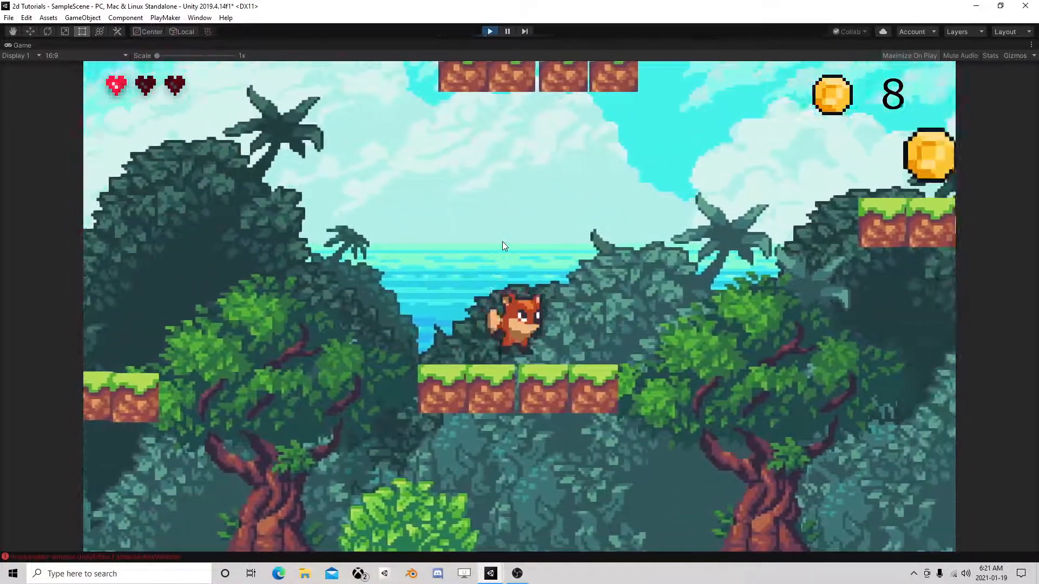
pyautogui.press('space')
pyautogui.press('space')
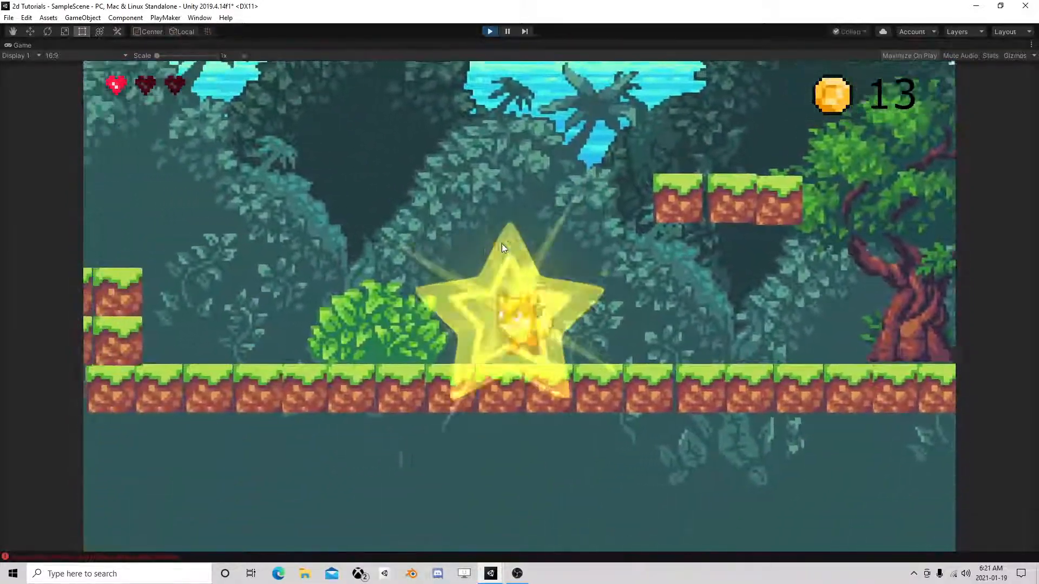
pyautogui.press('space')
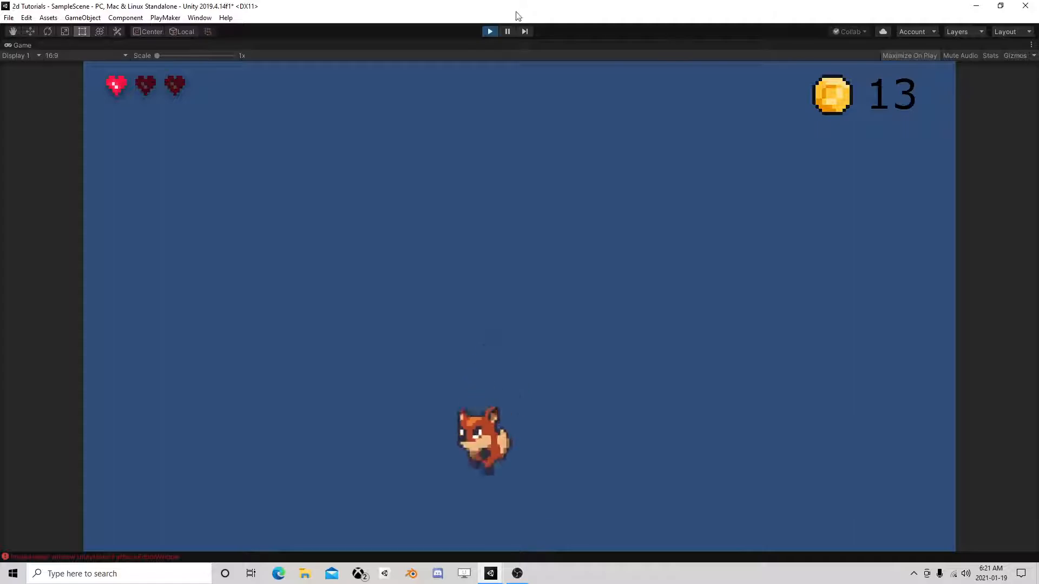
pyautogui.click(485, 35)
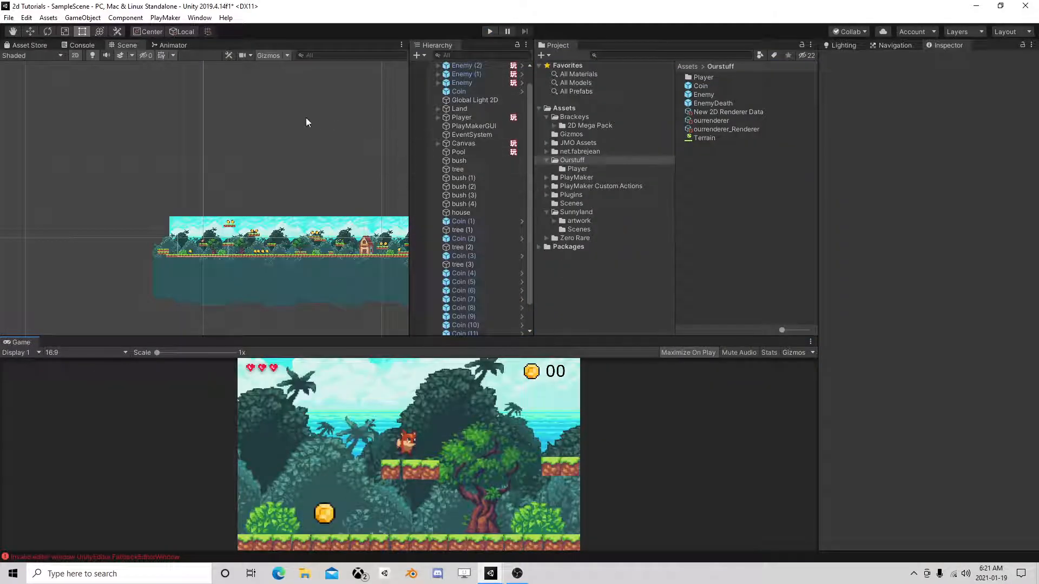
# - Examine the level layout in the scene from the start wall along the platforms and coins
pyautogui.moveTo(340, 184); pyautogui.dragTo(324, 148, button='middle')
pyautogui.scroll(6, 250, 167)
pyautogui.moveTo(223, 241); pyautogui.dragTo(190, 209, button='middle')
pyautogui.scroll(1, 191, 209)
pyautogui.scroll(-3, 269, 234)
pyautogui.moveTo(306, 227); pyautogui.dragTo(312, 276, button='middle')
pyautogui.moveTo(151, 270); pyautogui.dragTo(227, 227, button='middle')
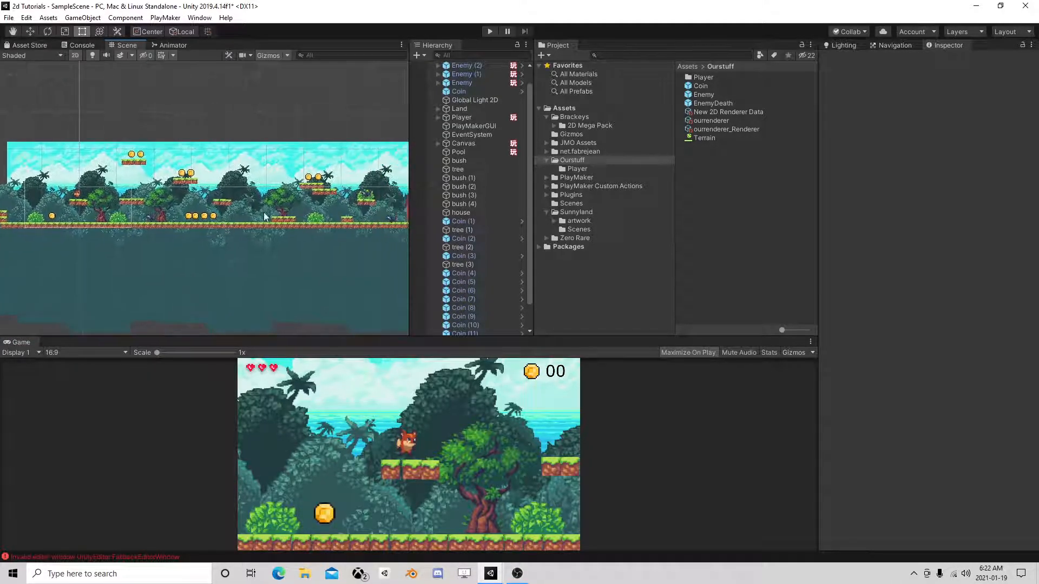
pyautogui.scroll(1, 417, 221)
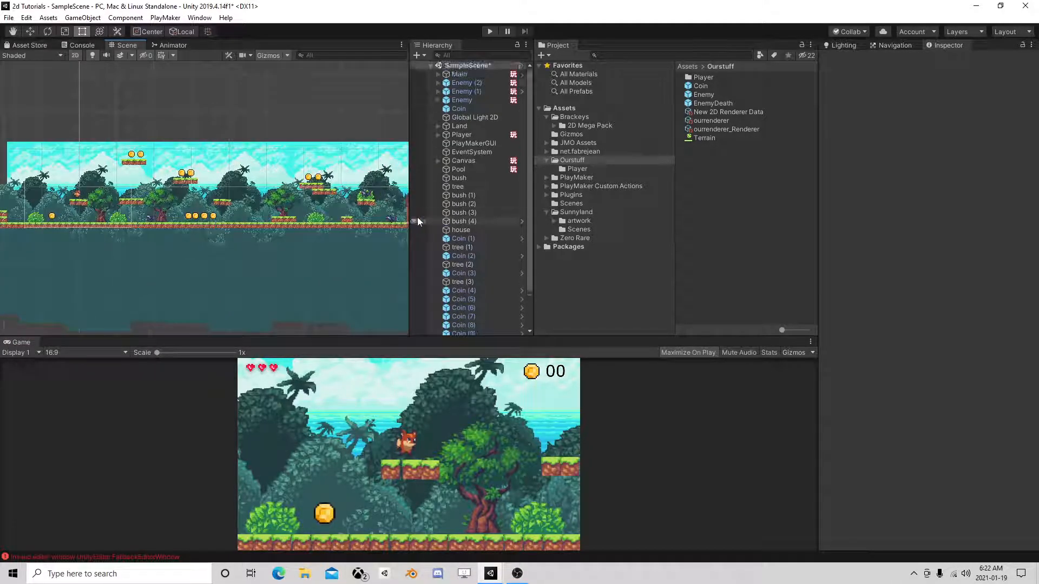
# - Open the PlayMaker FSM of the Main object and review the actions of State 2 and State 1
pyautogui.click(457, 74)
pyautogui.click(1021, 153)
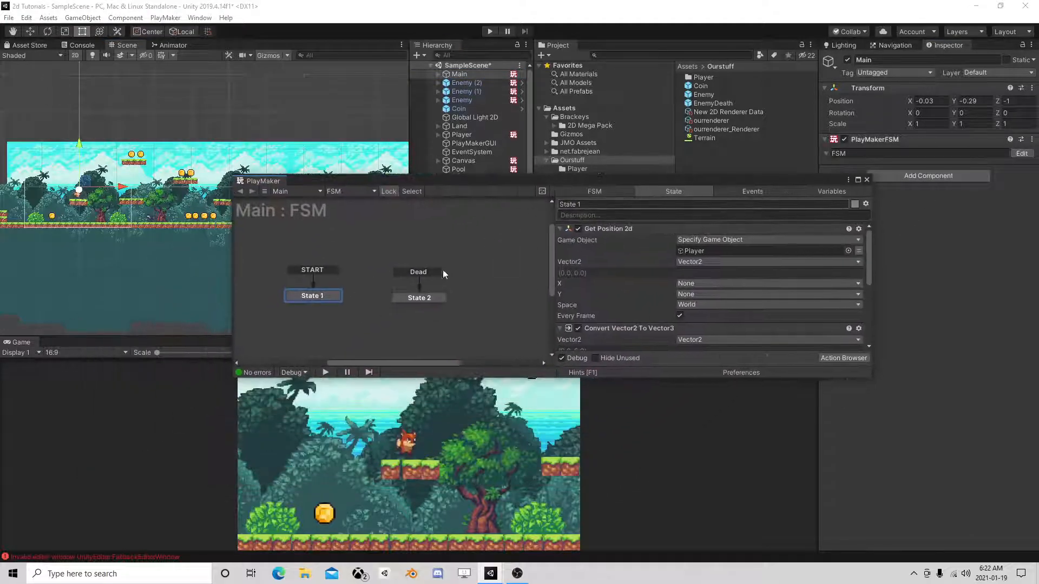
pyautogui.click(423, 297)
pyautogui.click(323, 296)
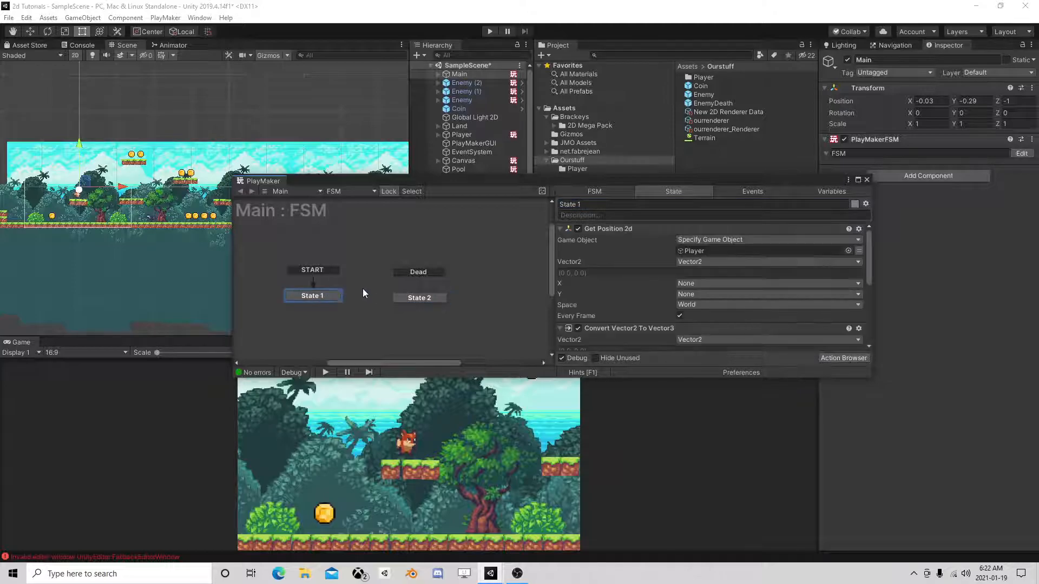
# - Review State 1's Move Towards action and add a new state beside State 1 in the FSM graph
pyautogui.scroll(-5, 659, 295)
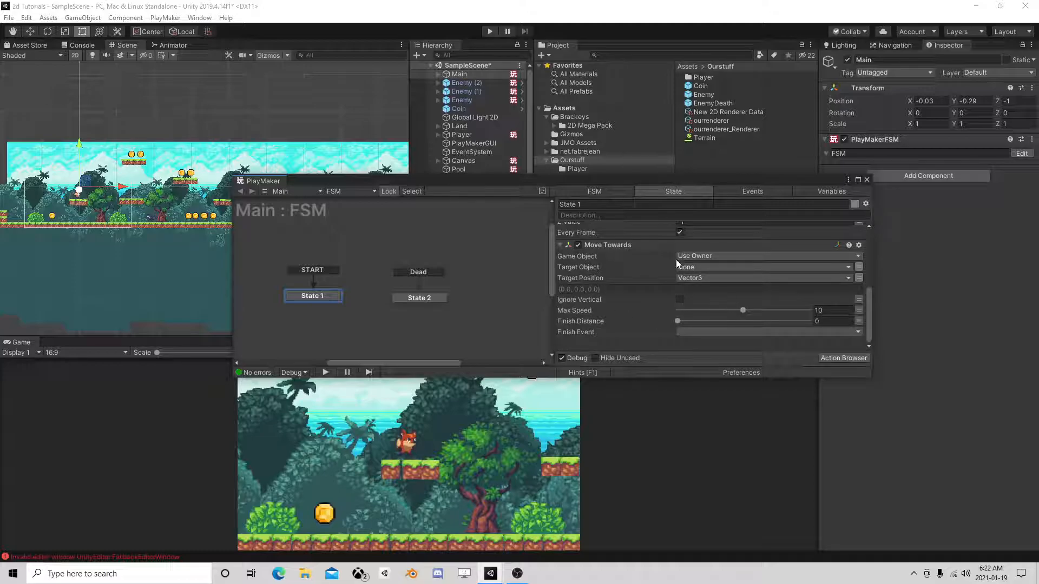
pyautogui.moveTo(373, 309); pyautogui.dragTo(538, 284, button='middle')
pyautogui.moveTo(398, 274); pyautogui.dragTo(381, 299, button='middle')
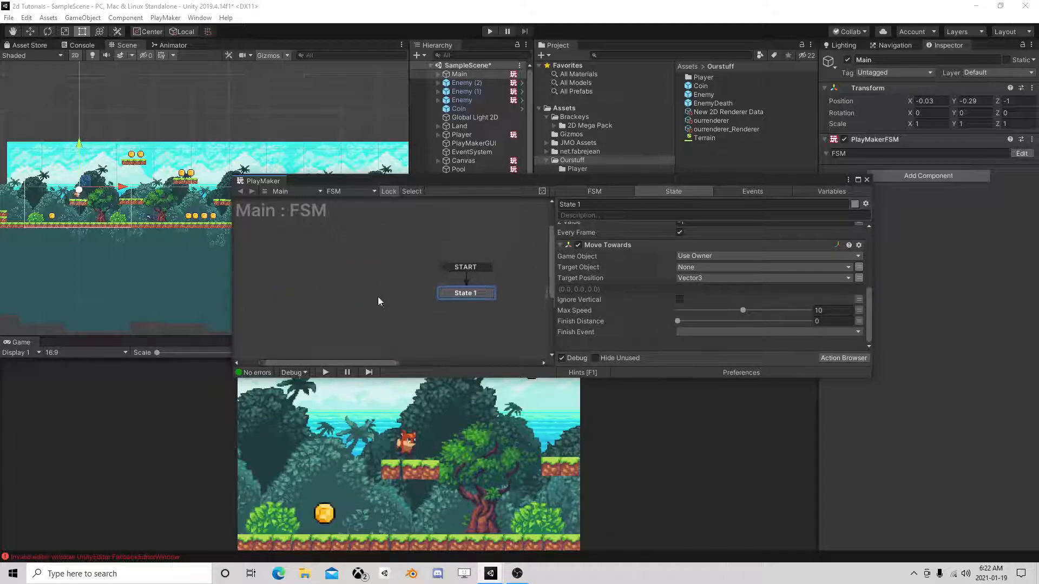
pyautogui.rightClick(325, 290)
pyautogui.click(352, 297)
pyautogui.click(465, 293)
pyautogui.rightClick(474, 294)
pyautogui.moveTo(538, 302)
pyautogui.click(629, 312)
pyautogui.moveTo(479, 301); pyautogui.dragTo(351, 292)
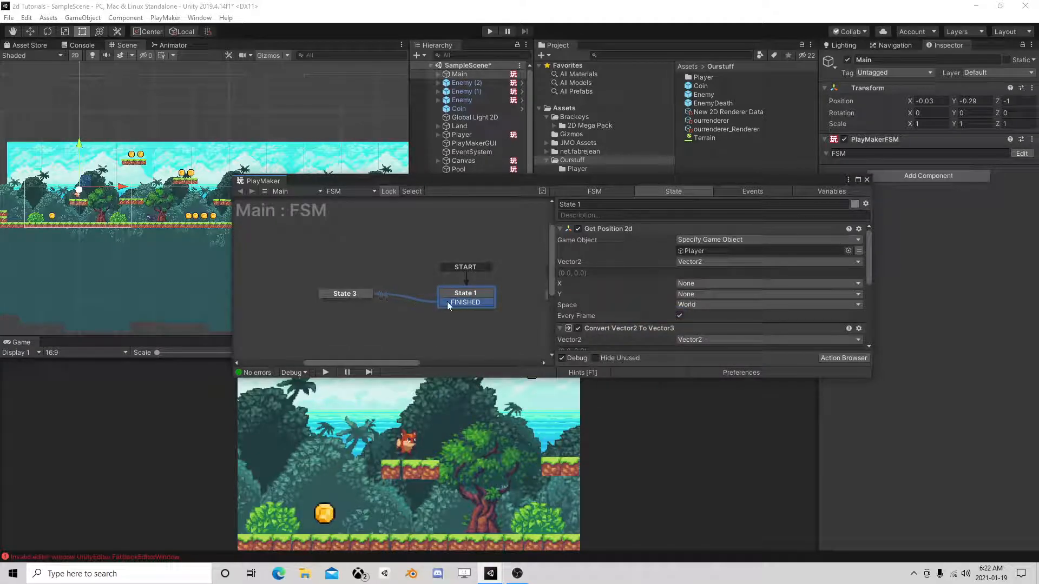
pyautogui.rightClick(448, 301)
pyautogui.click(489, 455)
# - Copy the Get Position 2d action of State 1
pyautogui.click(354, 291)
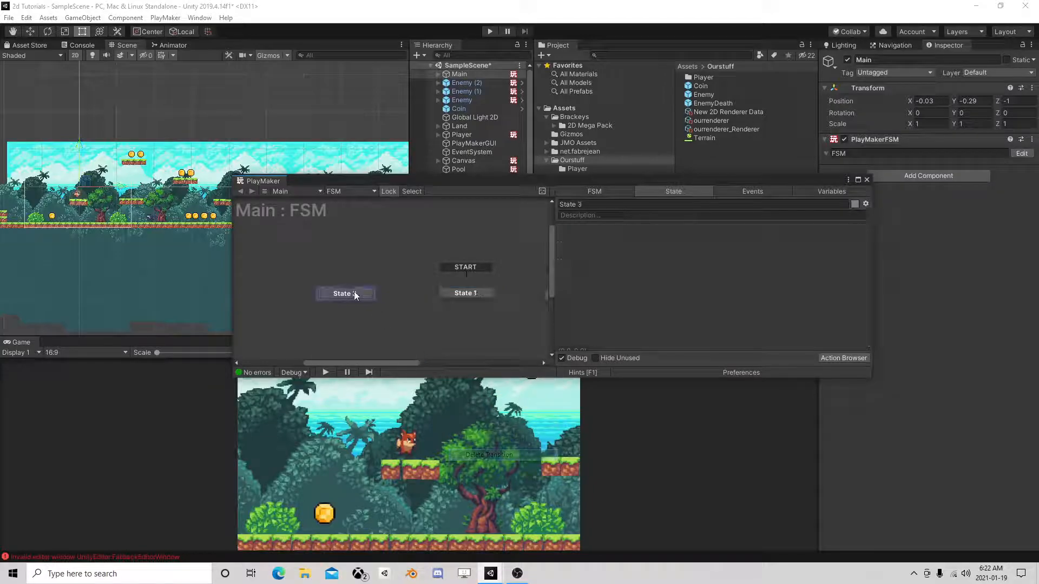
pyautogui.click(457, 293)
pyautogui.click(621, 230)
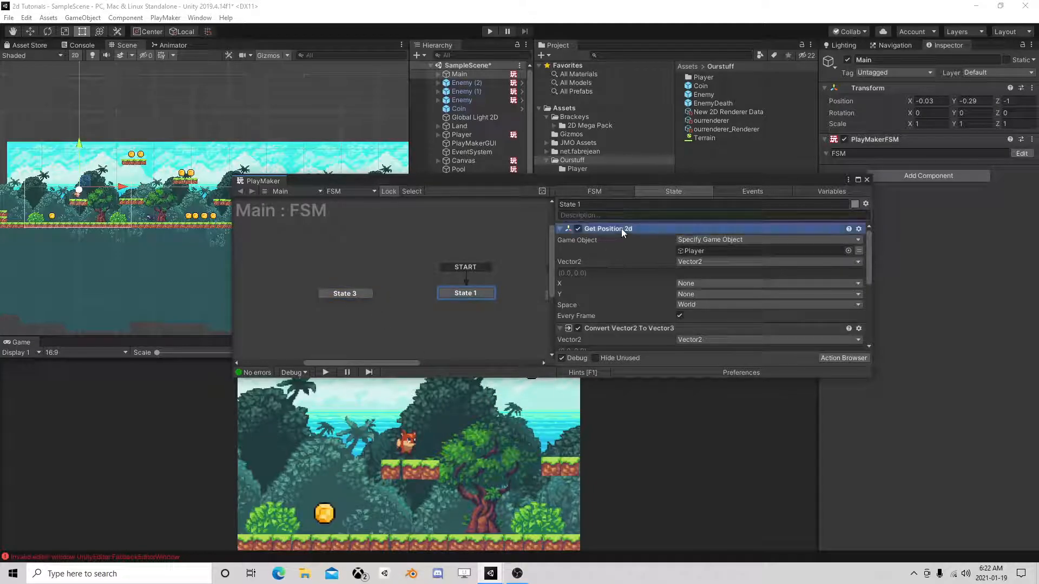
pyautogui.rightClick(621, 228)
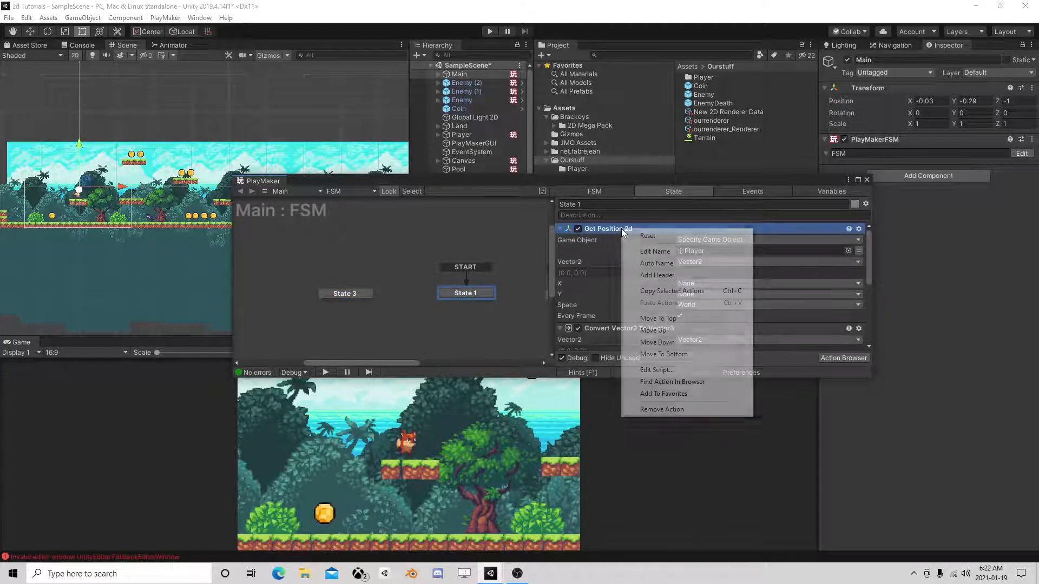
pyautogui.click(669, 292)
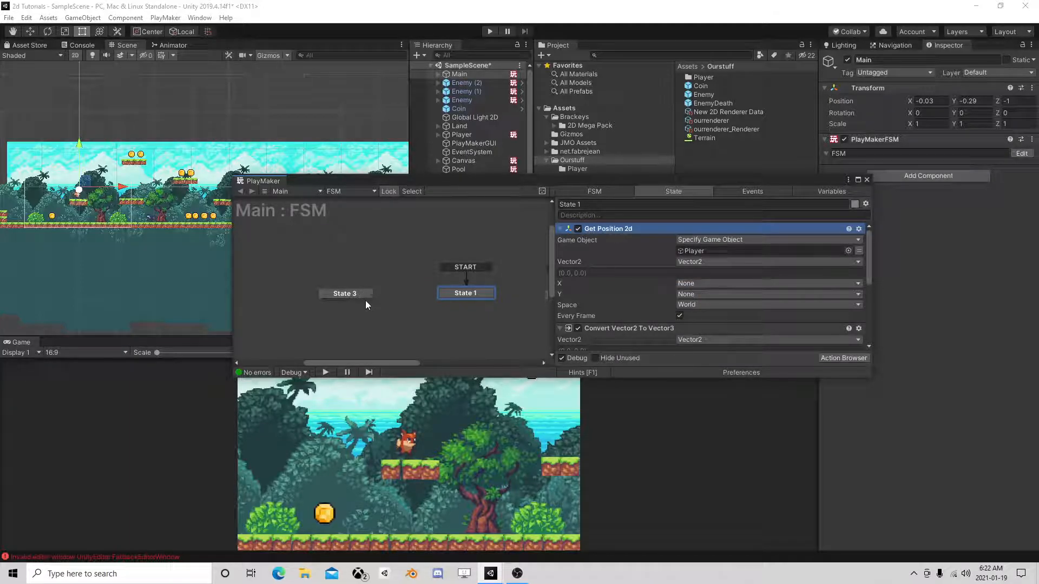
# - Search the available actions for "mag" and look at the Vector3 Clamp Magnitude XZ description
pyautogui.click(827, 358)
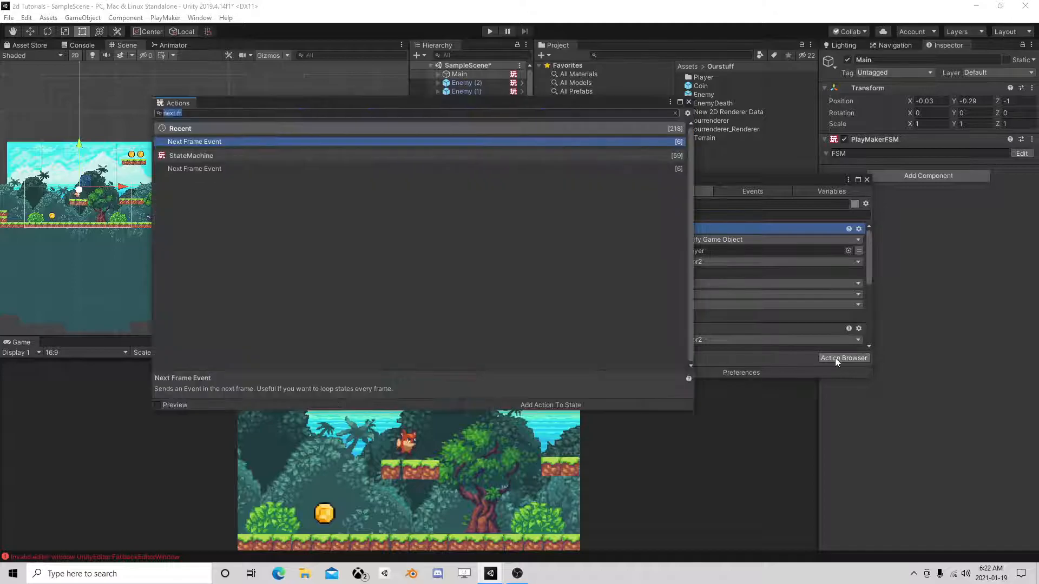
pyautogui.write('mag')
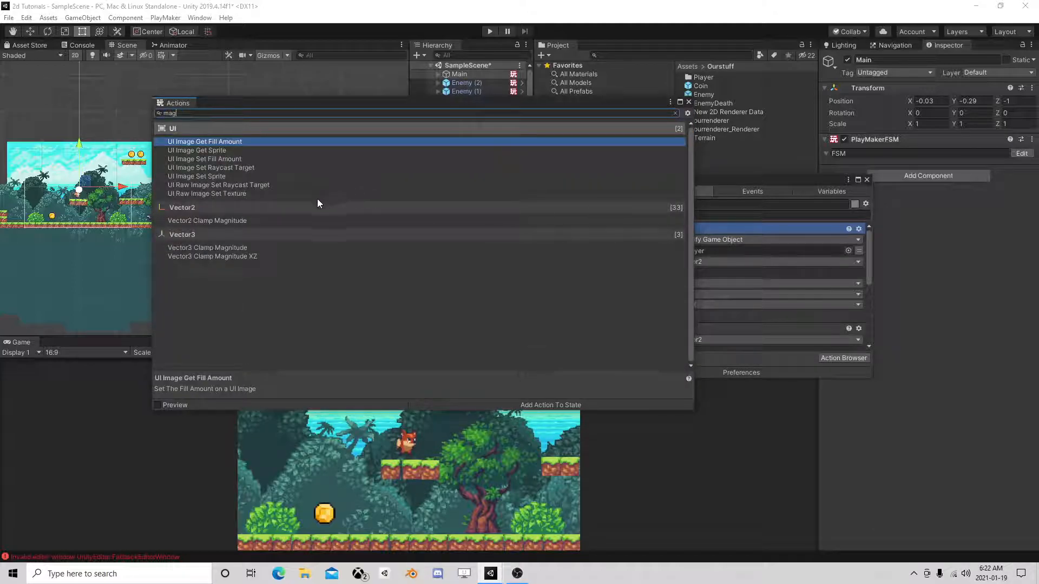
pyautogui.click(230, 256)
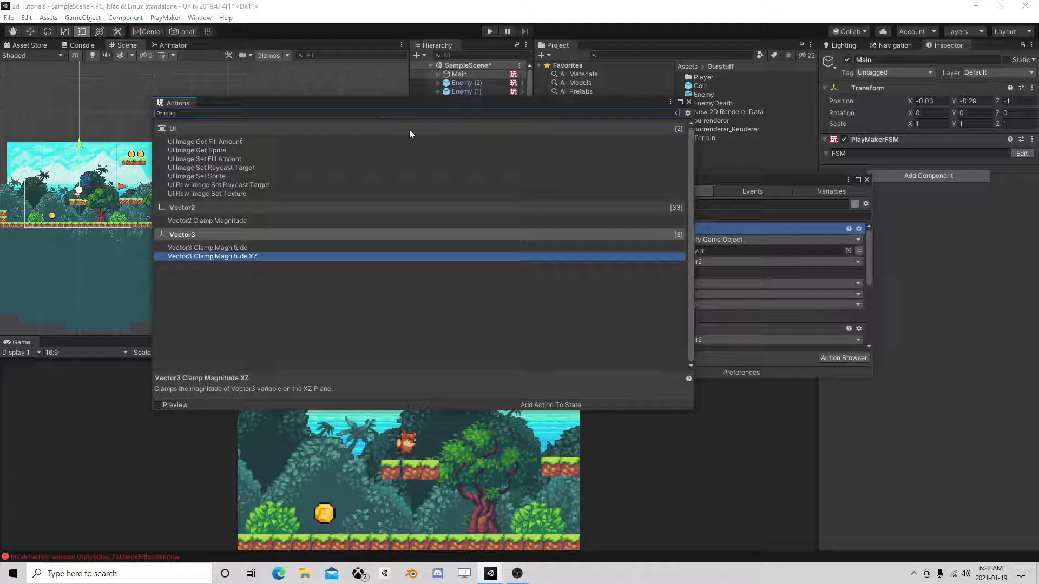
pyautogui.click(689, 102)
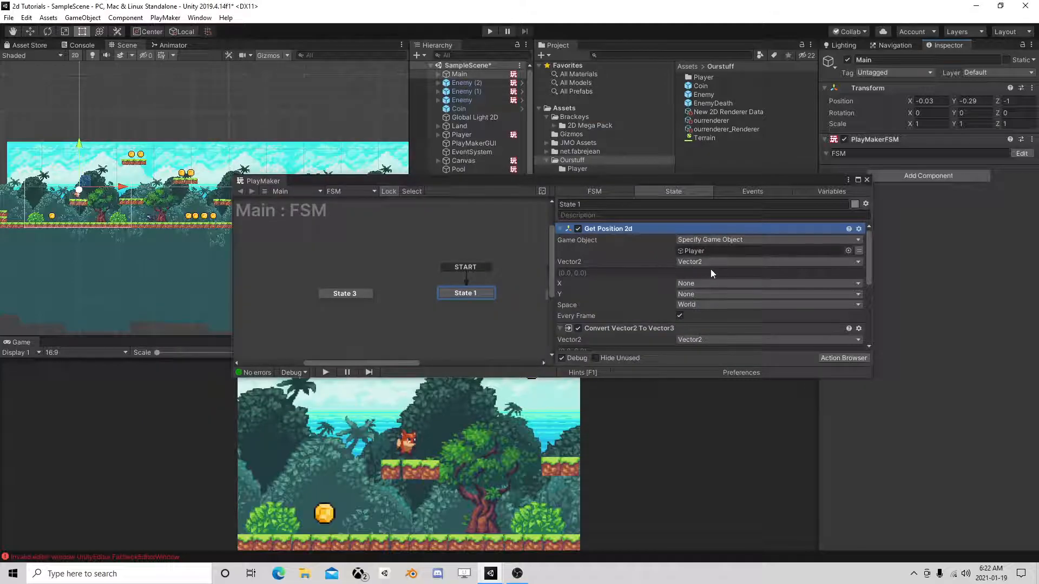
# - Add two Get Position 2d actions to State 3
pyautogui.click(350, 295)
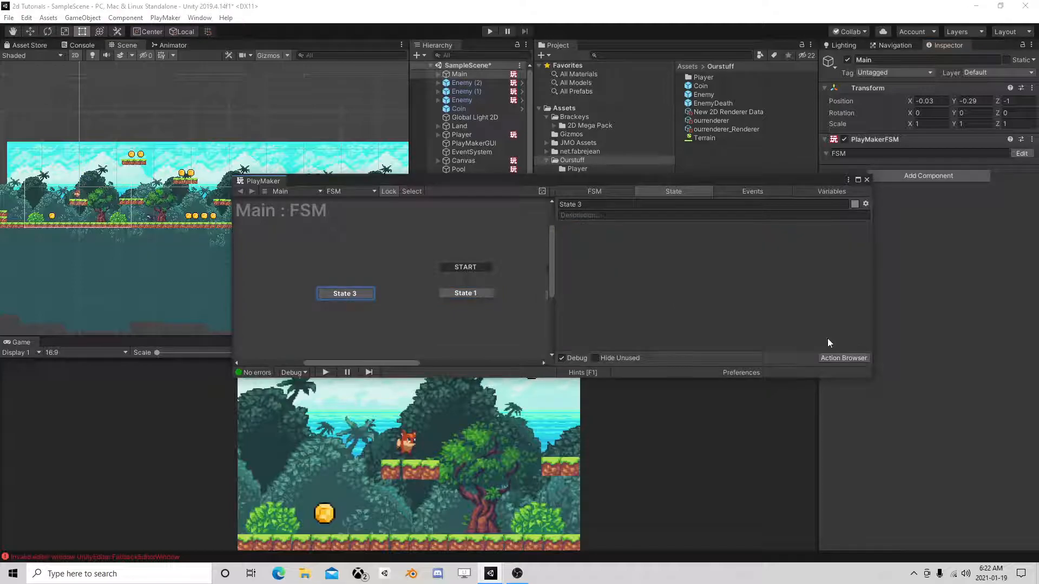
pyautogui.click(851, 359)
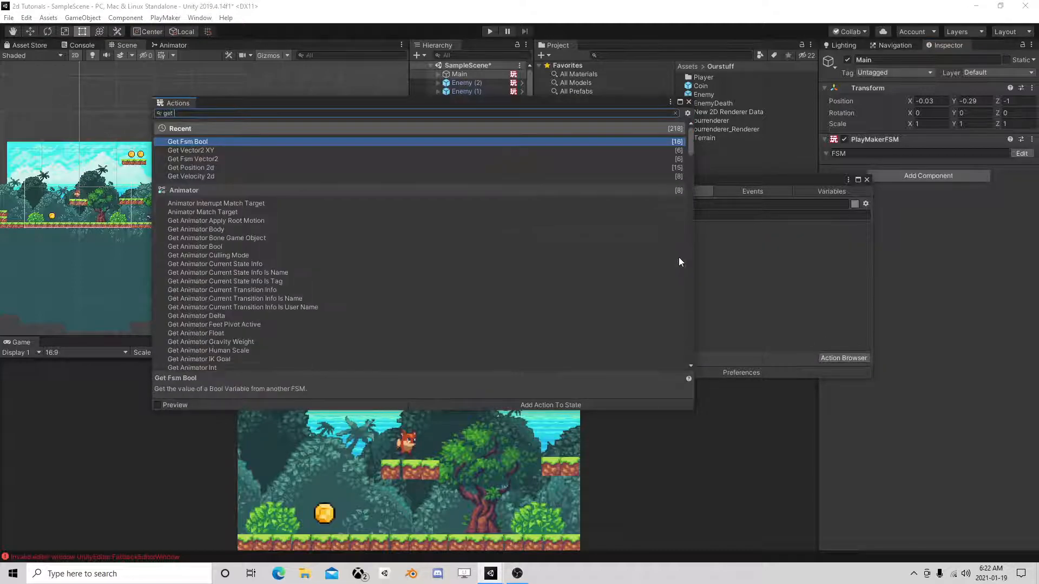
pyautogui.write('vec')
pyautogui.press('BackSpace')
pyautogui.press('BackSpace')
pyautogui.press('BackSpace')
pyautogui.write('p')
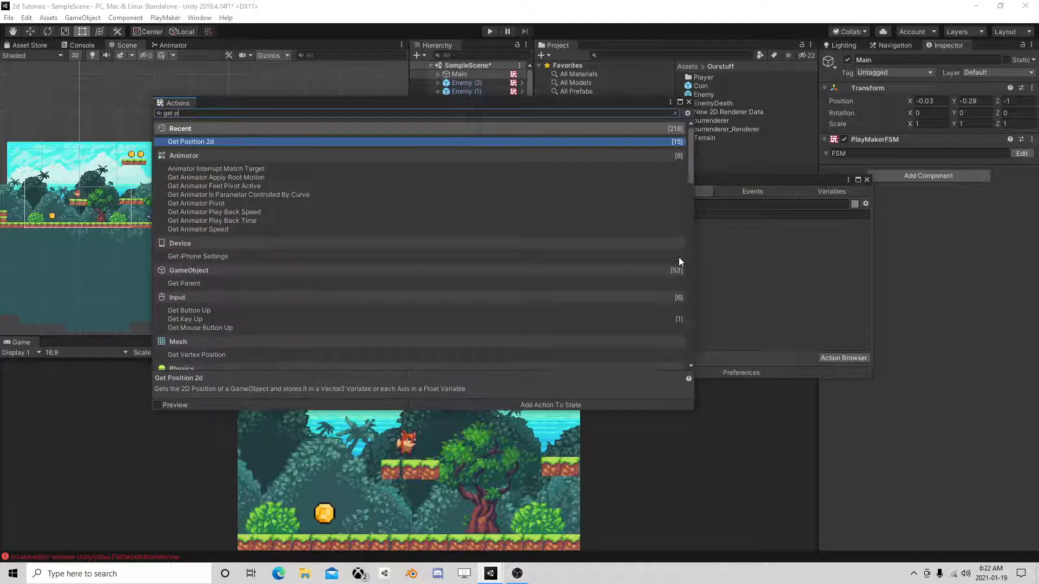
pyautogui.write('o')
pyautogui.doubleClick(245, 141)
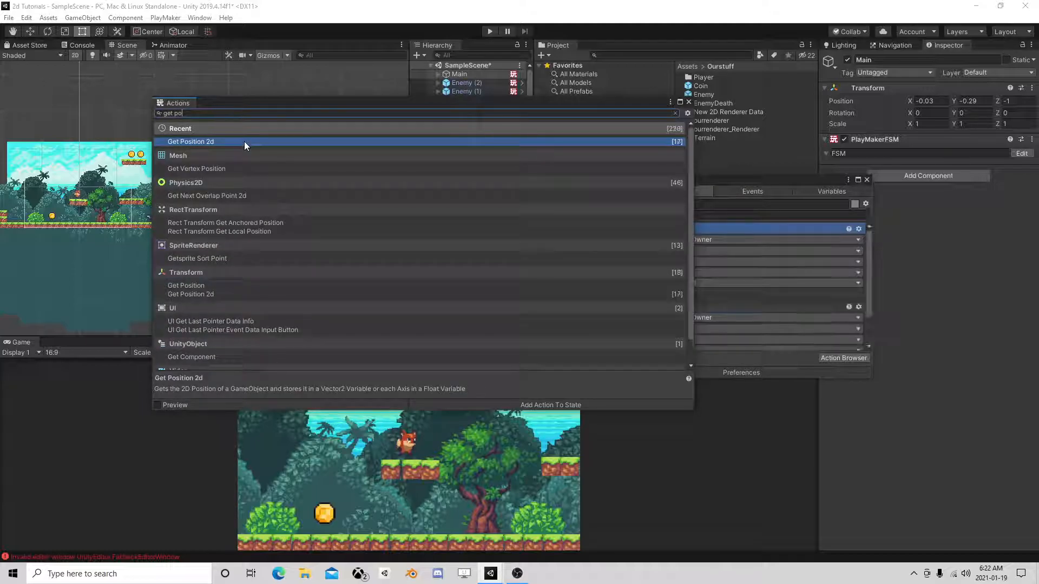
pyautogui.click(688, 102)
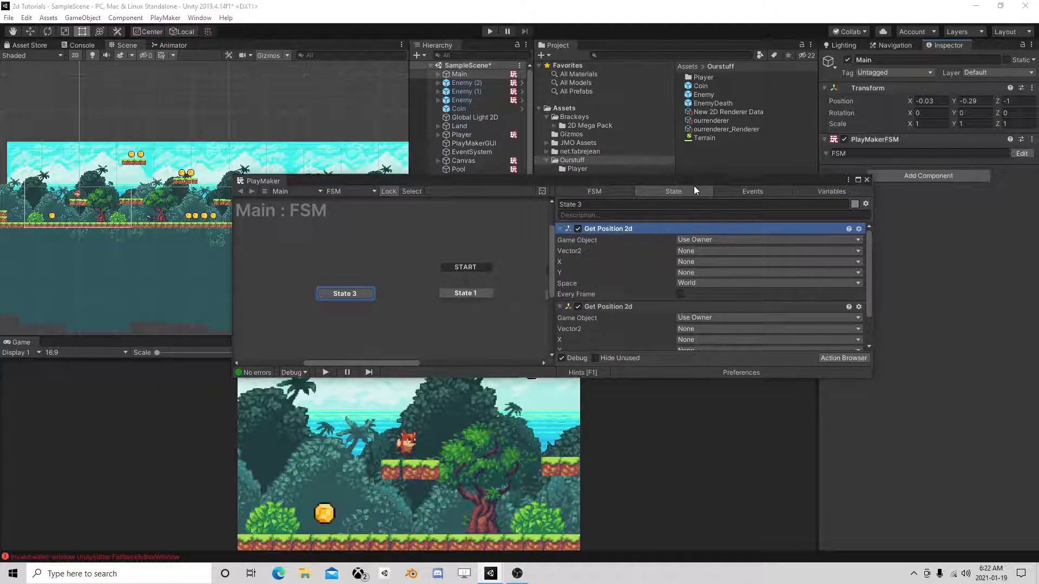
# - Point State 3's first Get Position 2d at the Player object and enable Every Frame on both Get Position 2d actions
pyautogui.moveTo(694, 187); pyautogui.dragTo(410, 214)
pyautogui.click(427, 270)
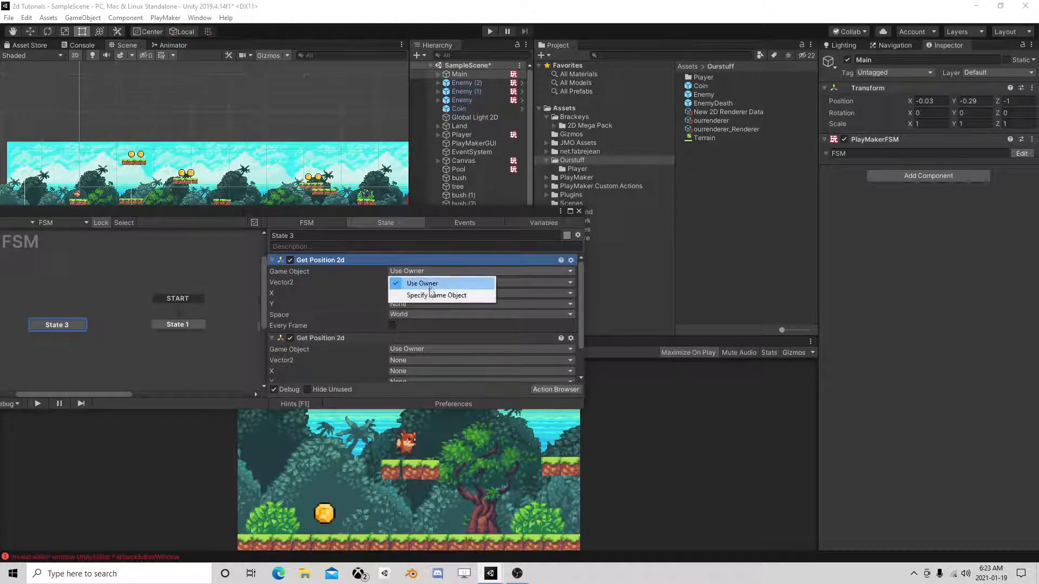
pyautogui.click(427, 294)
pyautogui.moveTo(472, 134); pyautogui.dragTo(422, 280)
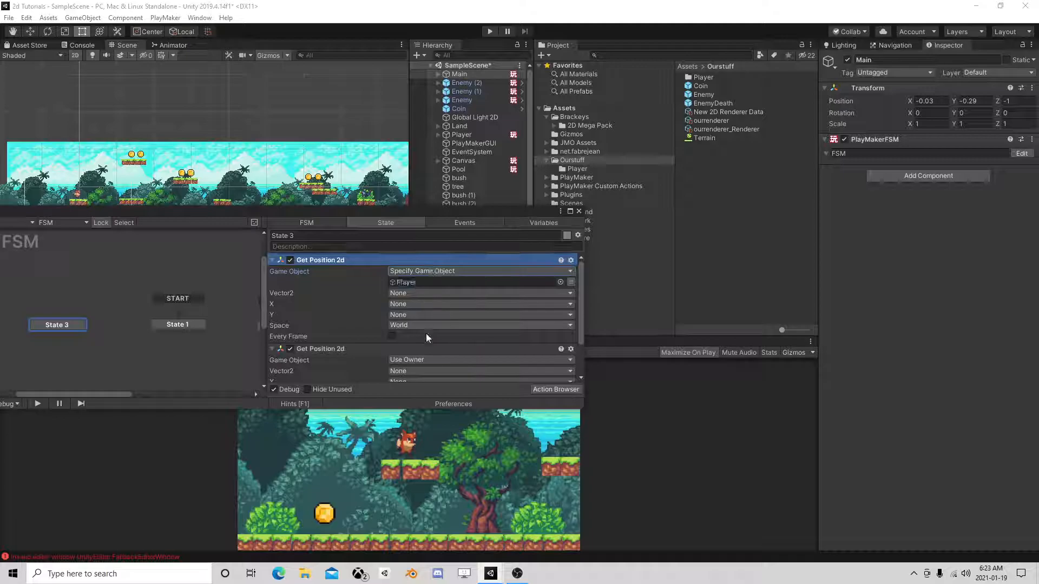
pyautogui.click(392, 336)
pyautogui.scroll(-2, 396, 338)
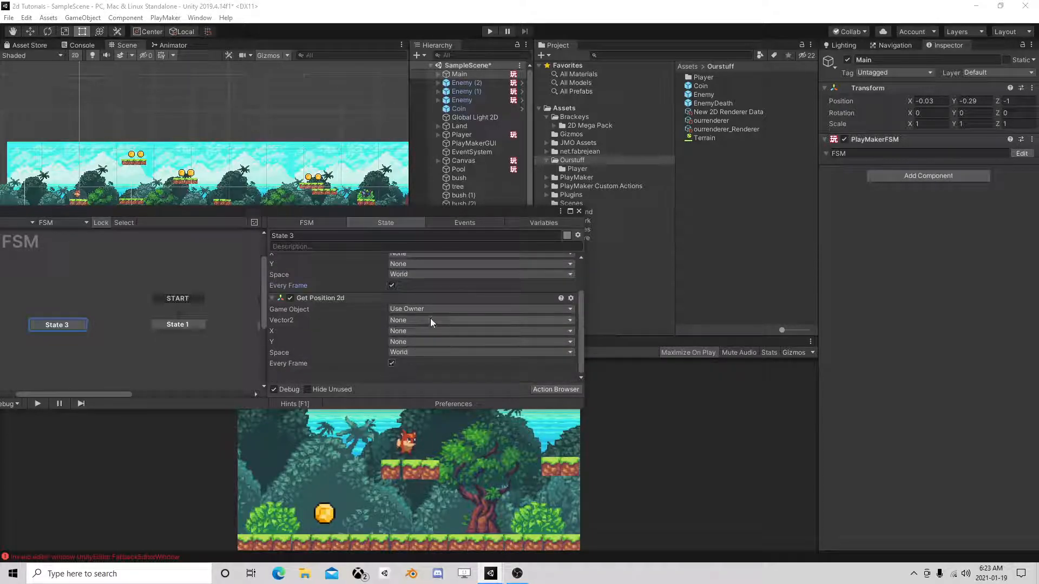
pyautogui.scroll(2, 430, 318)
# - Store the first Get Position 2d's Vector2 in a new variable named PlayerPosition
pyautogui.click(408, 293)
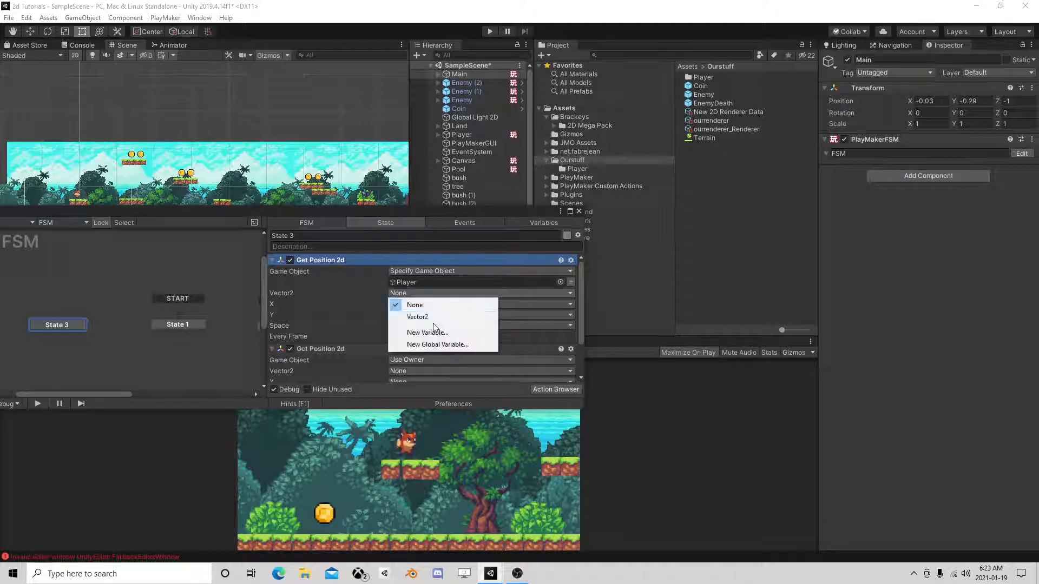
pyautogui.click(432, 332)
pyautogui.write('Play')
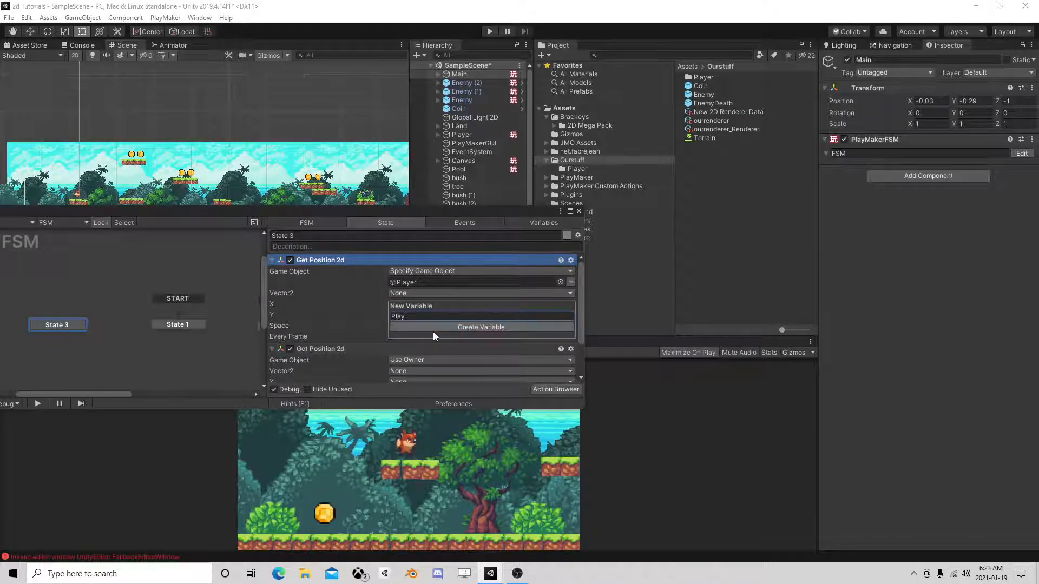
pyautogui.write('erPosition')
pyautogui.press('Return')
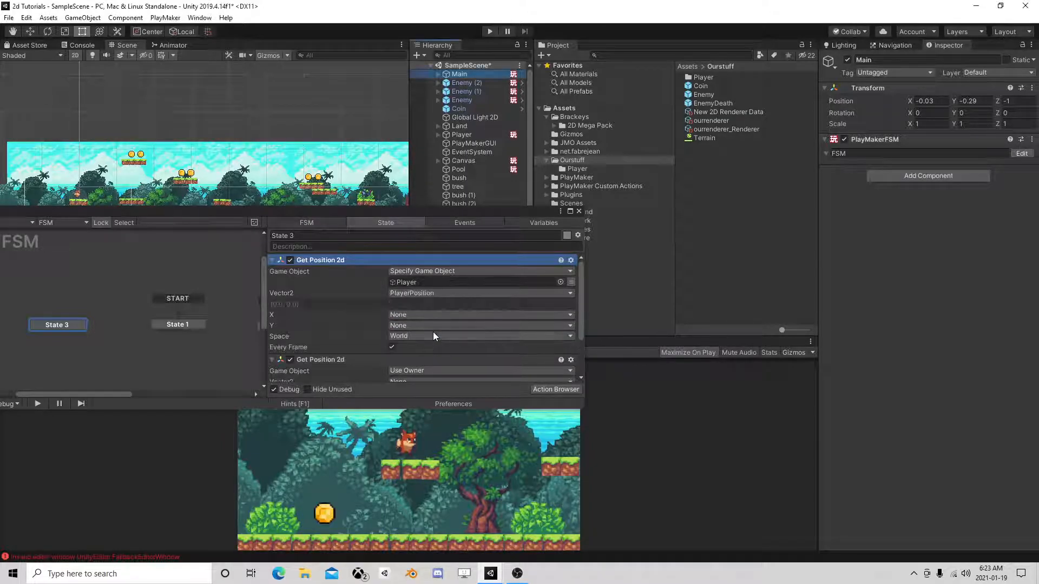
# - Store the second Get Position 2d's result in the existing Vector2 variable, keeping Use Owner as its game object
pyautogui.scroll(-3, 421, 336)
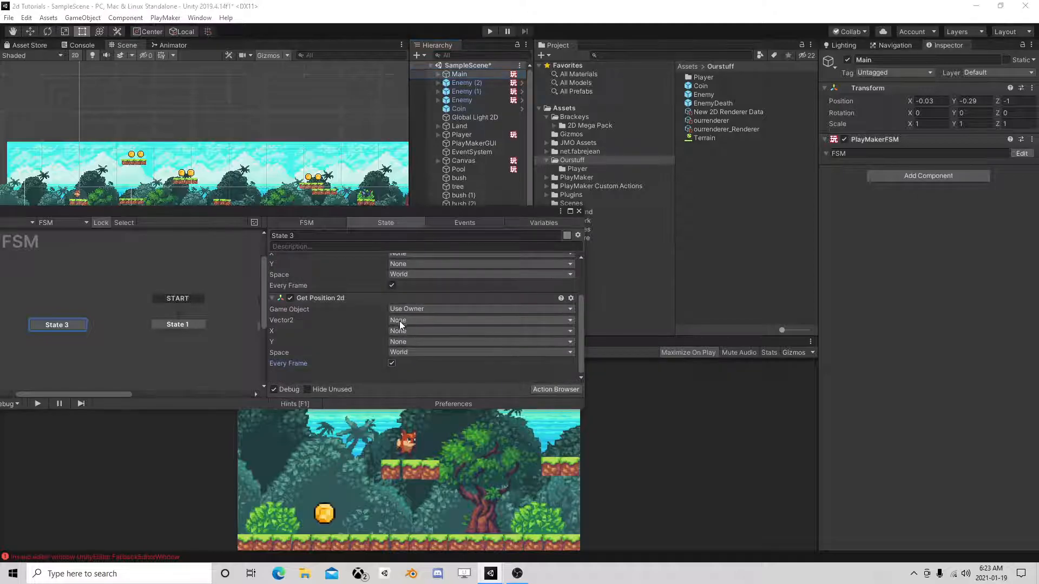
pyautogui.click(400, 320)
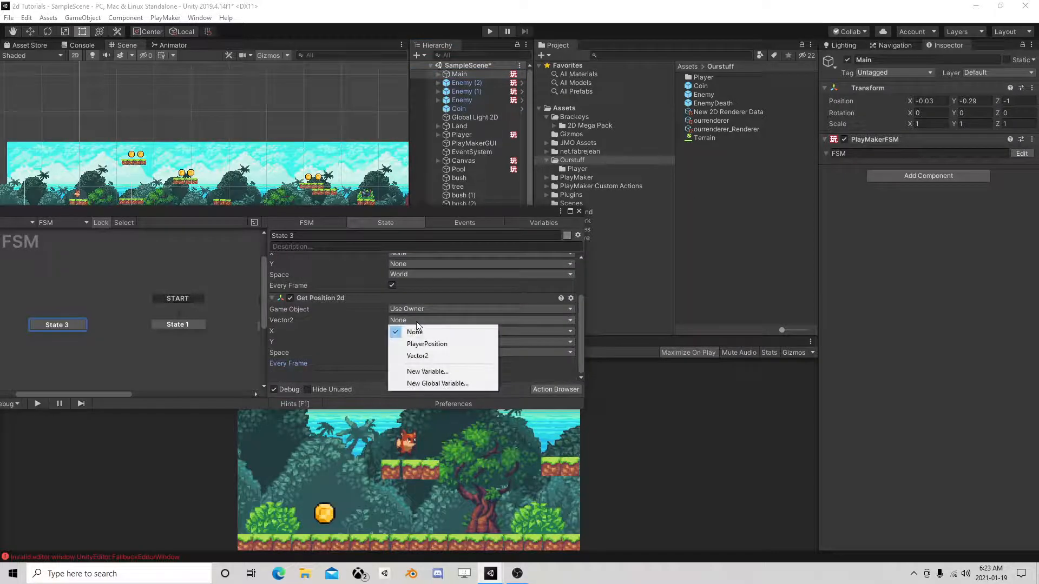
pyautogui.click(426, 355)
pyautogui.scroll(-1, 427, 339)
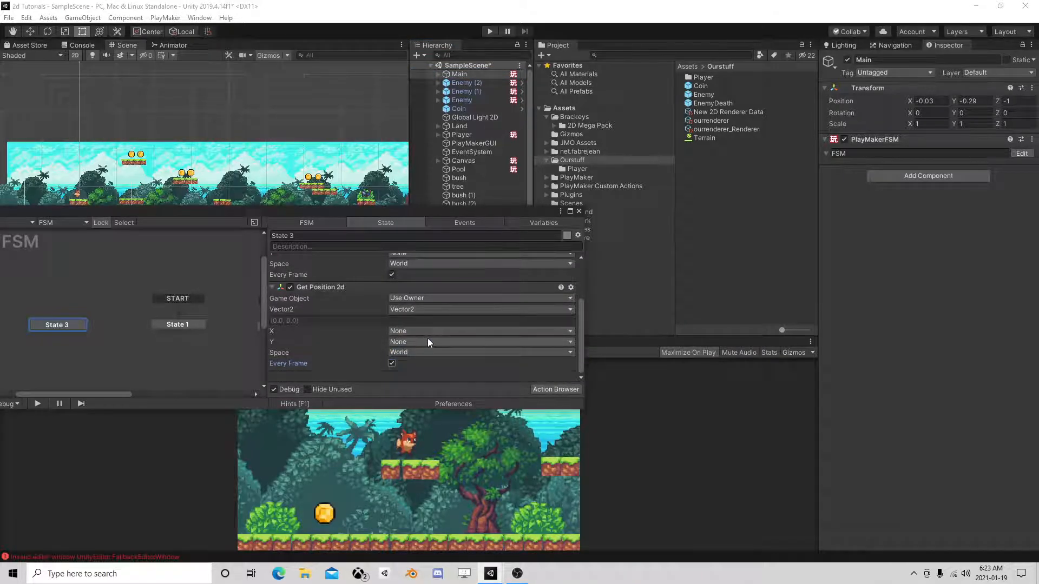
# - Add a Vector2 Operator action to State 3 and place it after both Get Position 2d actions
pyautogui.click(549, 387)
pyautogui.write('vect')
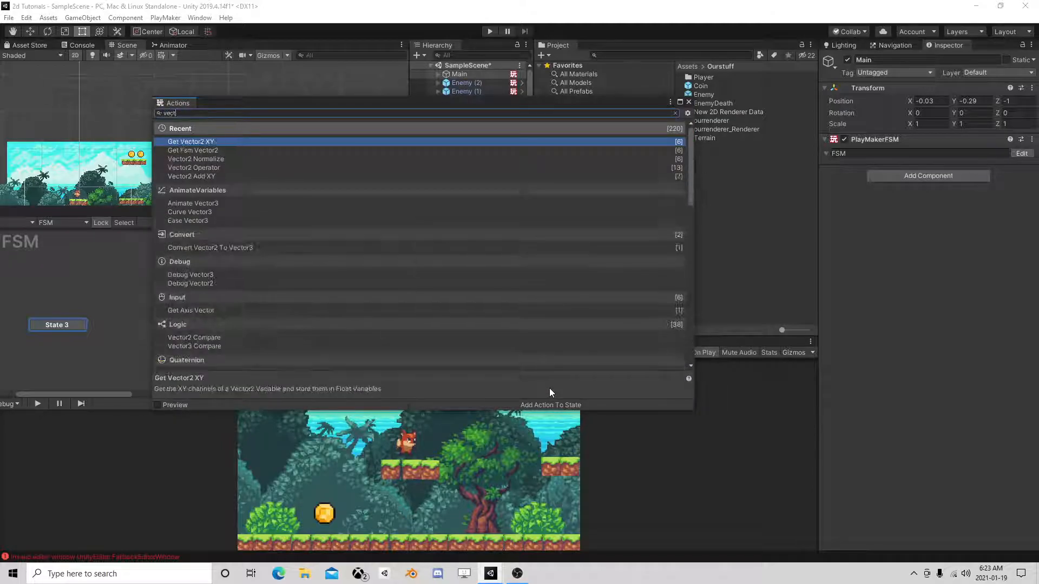
pyautogui.write('or2 op')
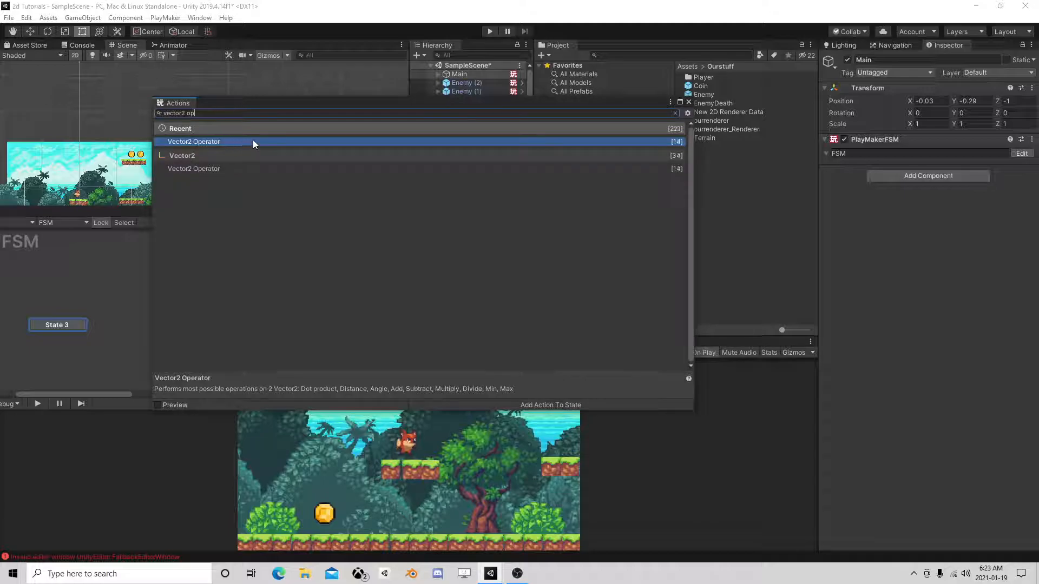
pyautogui.press('Return')
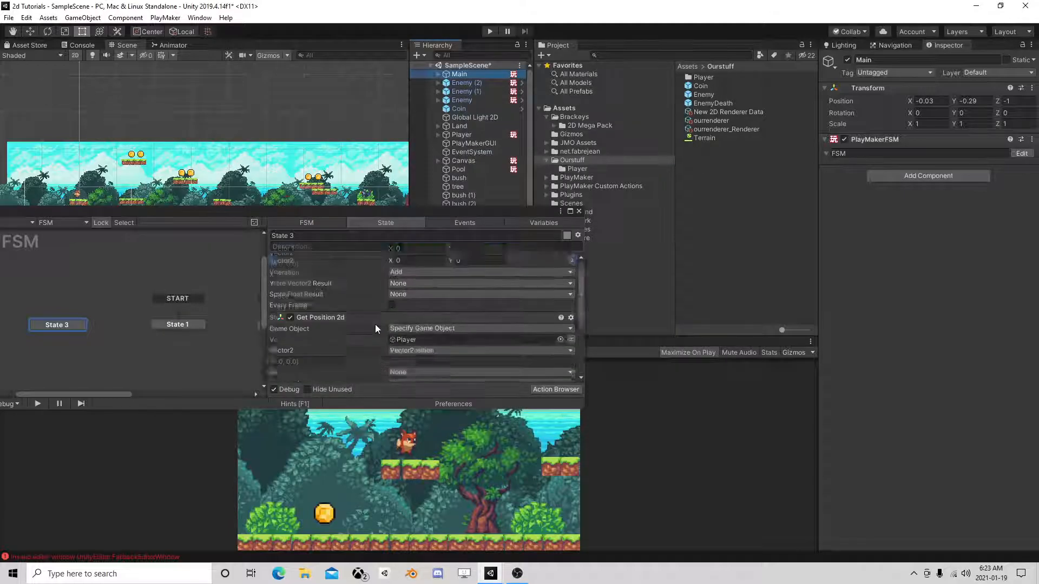
pyautogui.moveTo(319, 263); pyautogui.dragTo(337, 379)
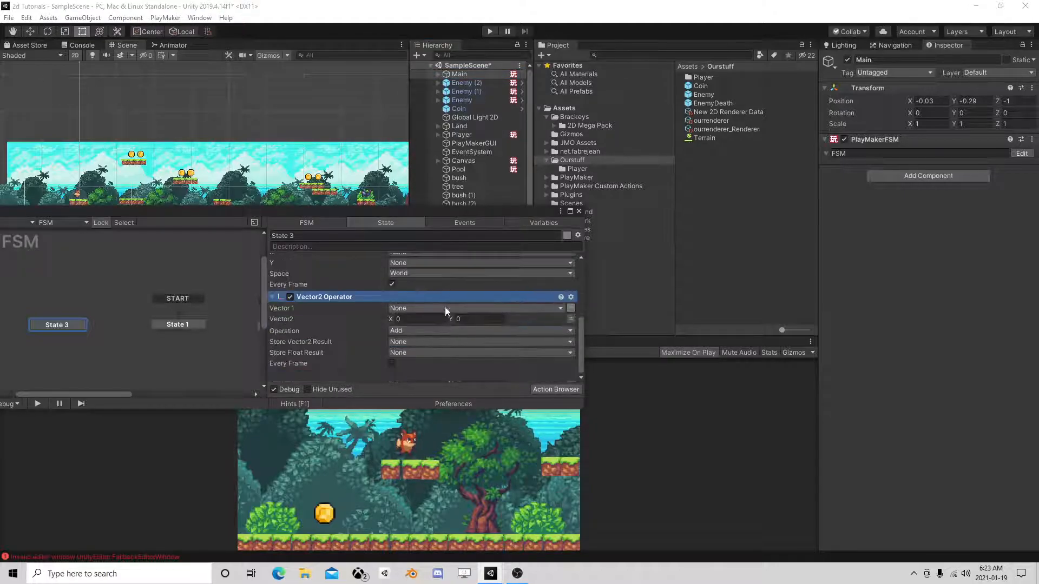
# - Set the Vector2 Operator to compute the Distance between the PlayerPosition and Vector2 variables
pyautogui.click(434, 309)
pyautogui.click(430, 331)
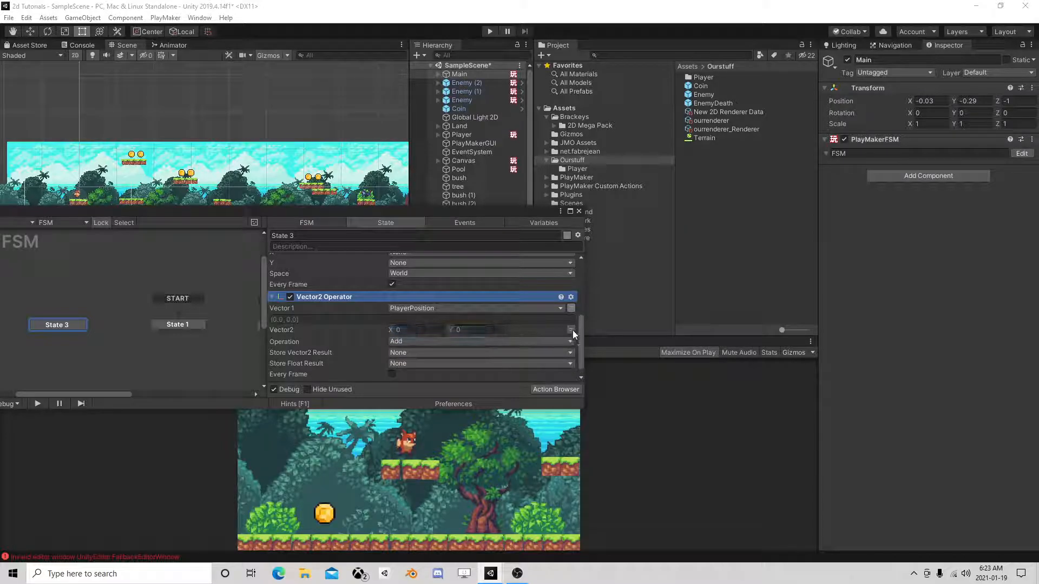
pyautogui.click(571, 330)
pyautogui.click(476, 330)
pyautogui.click(420, 366)
pyautogui.click(410, 351)
pyautogui.click(419, 375)
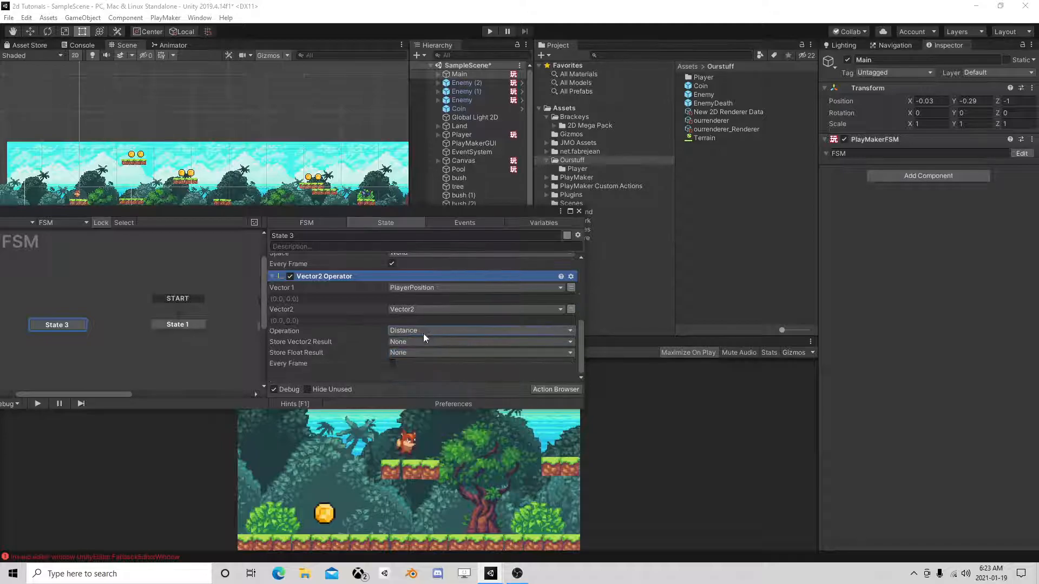
# - Store the Vector2 Operator's float result in a new variable named Dist and enable Every Frame
pyautogui.click(417, 352)
pyautogui.click(427, 380)
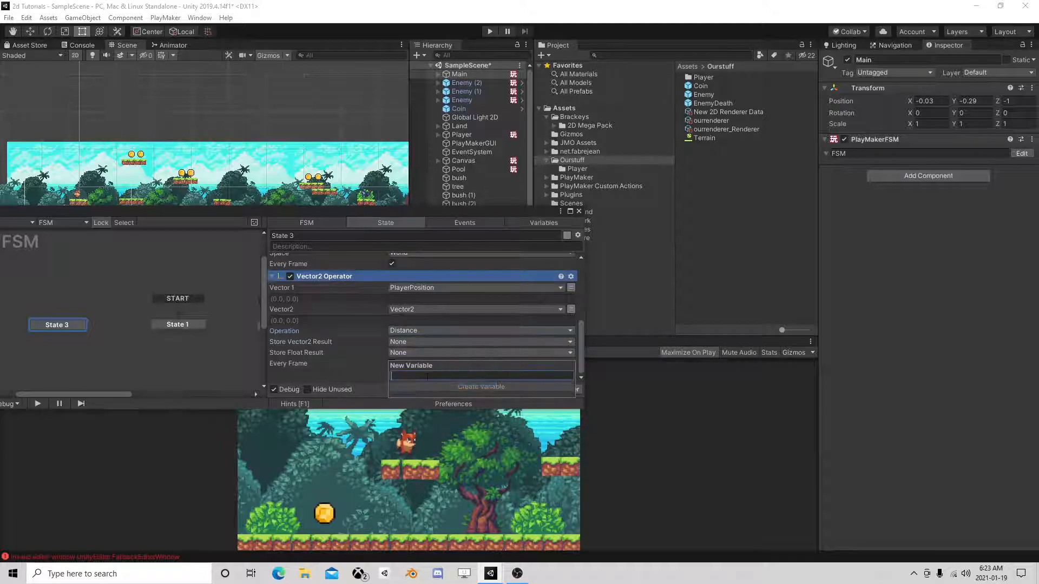
pyautogui.write('Dist')
pyautogui.press('Return')
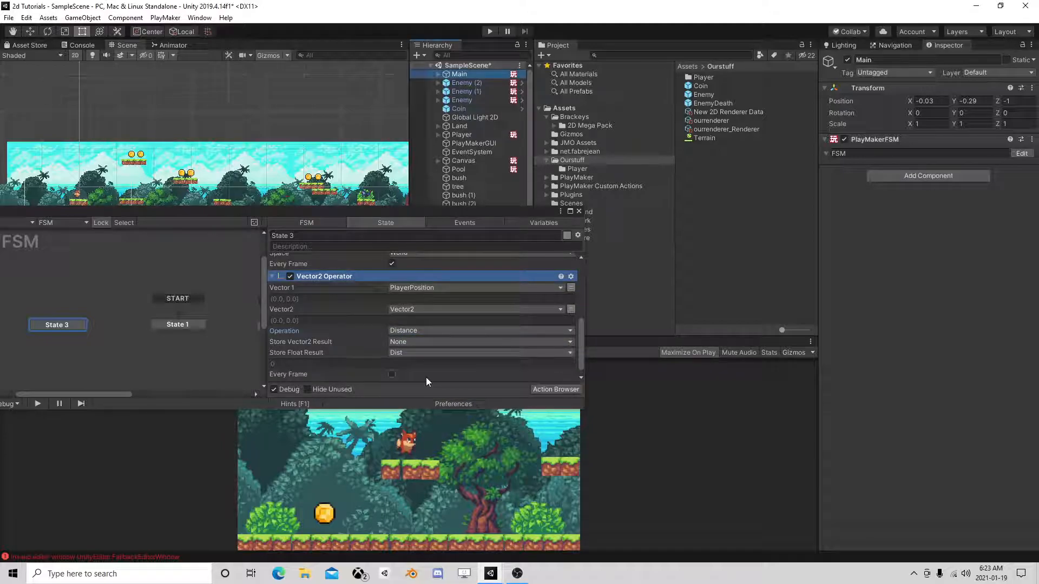
pyautogui.click(392, 374)
# - Add a Float Compare action to State 3 and move it to the end of the action list
pyautogui.moveTo(157, 349); pyautogui.dragTo(221, 321, button='middle')
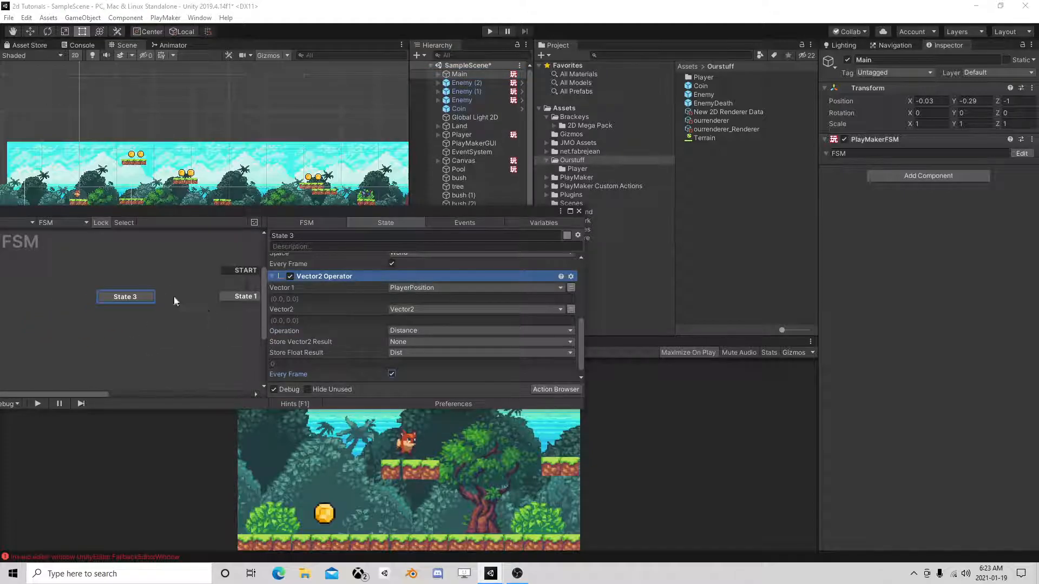
pyautogui.click(555, 390)
pyautogui.write('float')
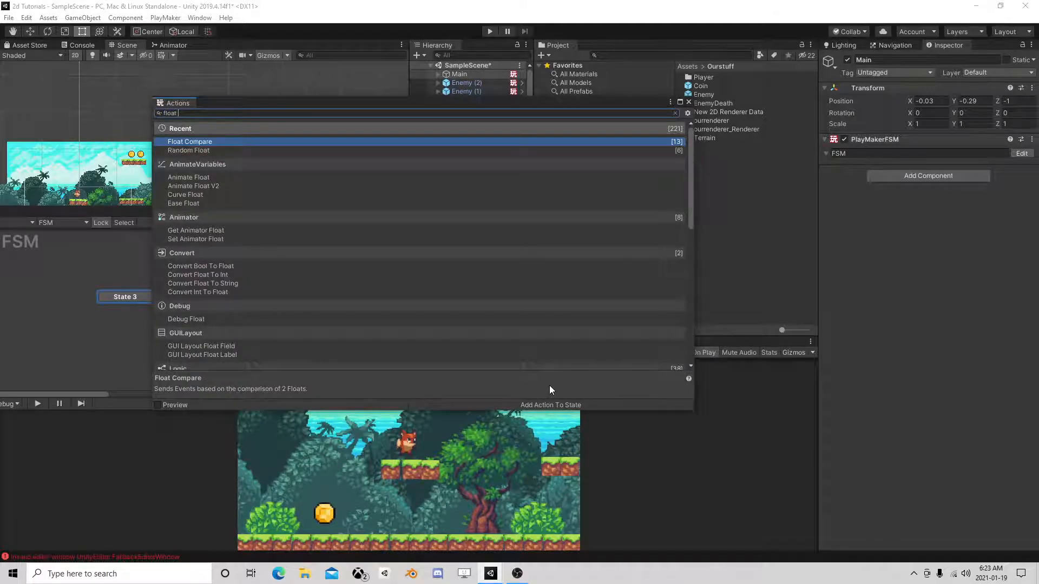
pyautogui.click(688, 103)
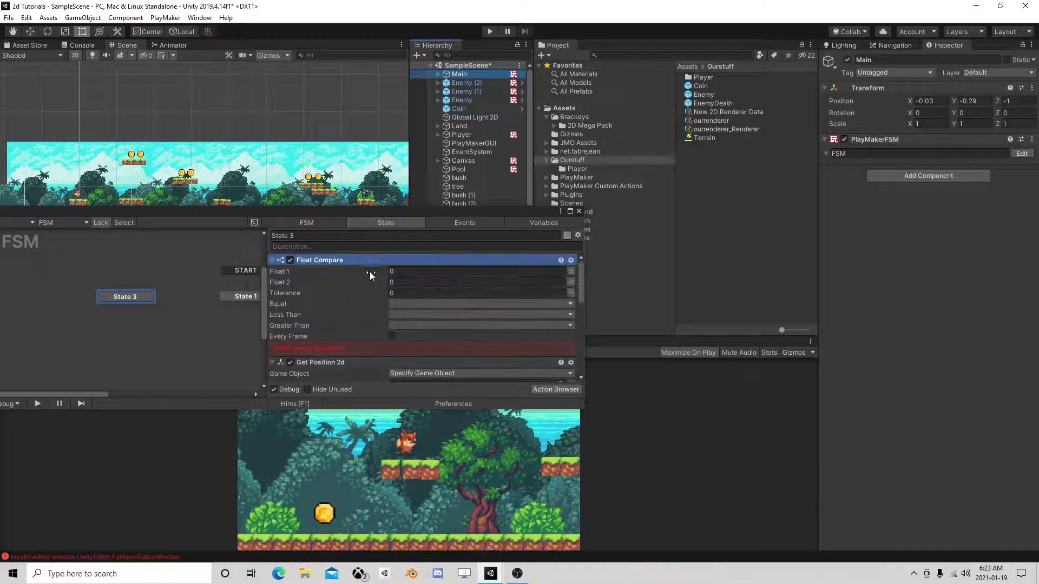
pyautogui.rightClick(353, 260)
pyautogui.click(393, 408)
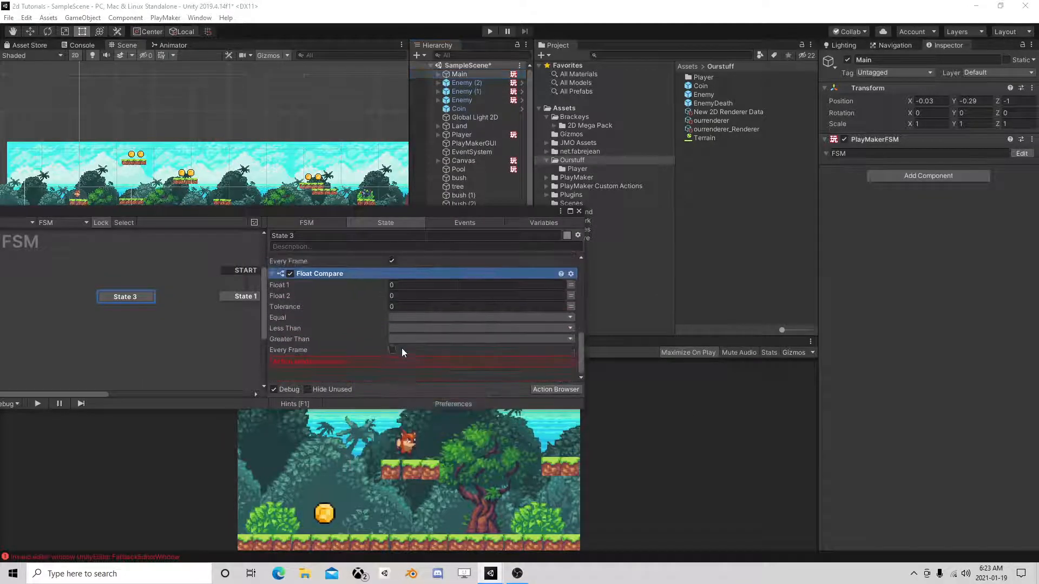
# - Set the Float Compare to compare the Dist variable against 2
pyautogui.click(570, 284)
pyautogui.click(543, 285)
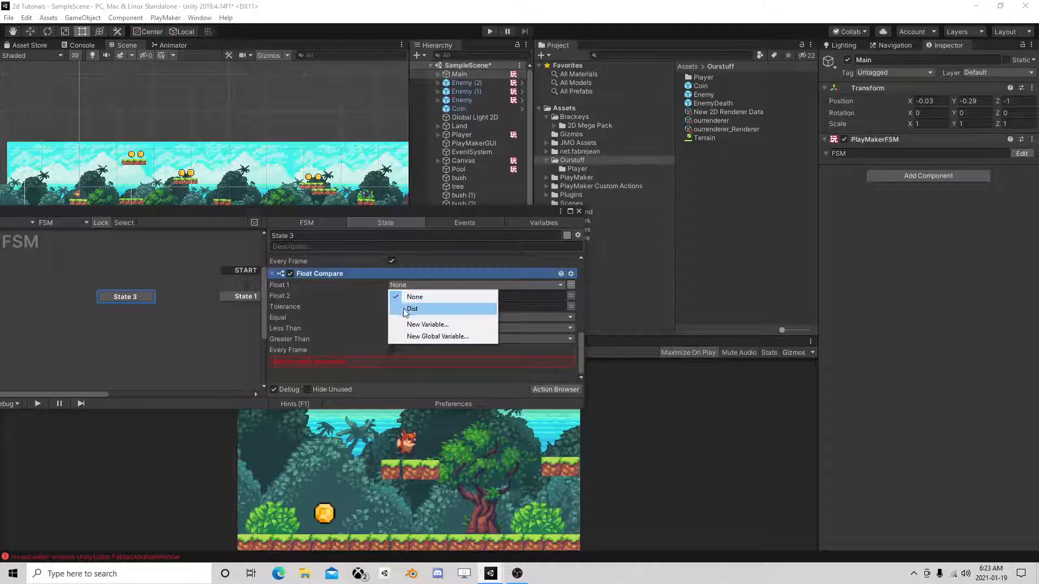
pyautogui.click(465, 309)
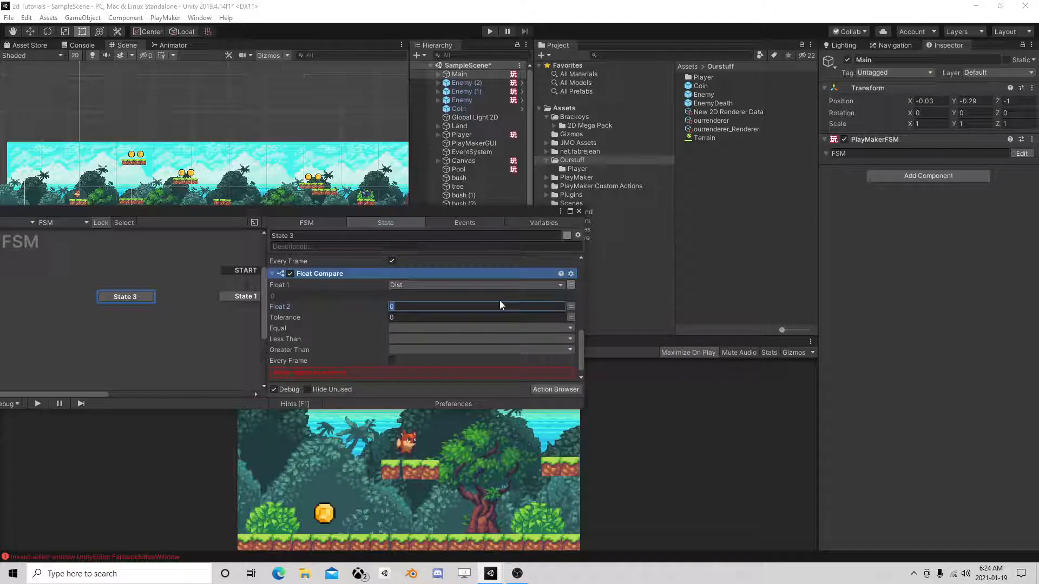
pyautogui.write('2')
# - Create a new event named follow for the Float Compare's Greater Than result and enable Every Frame
pyautogui.click(399, 349)
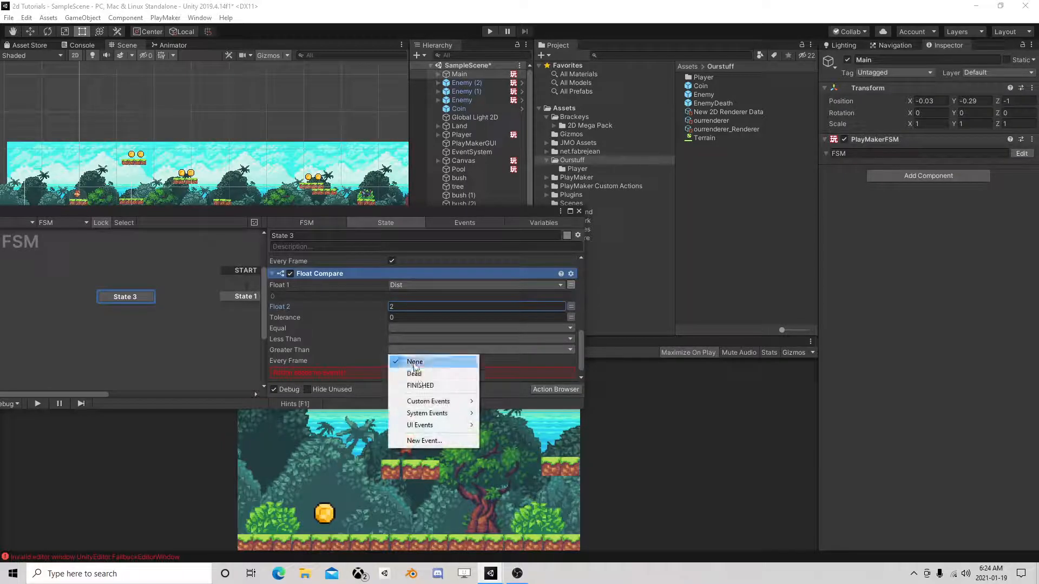
pyautogui.click(427, 440)
pyautogui.write('follow')
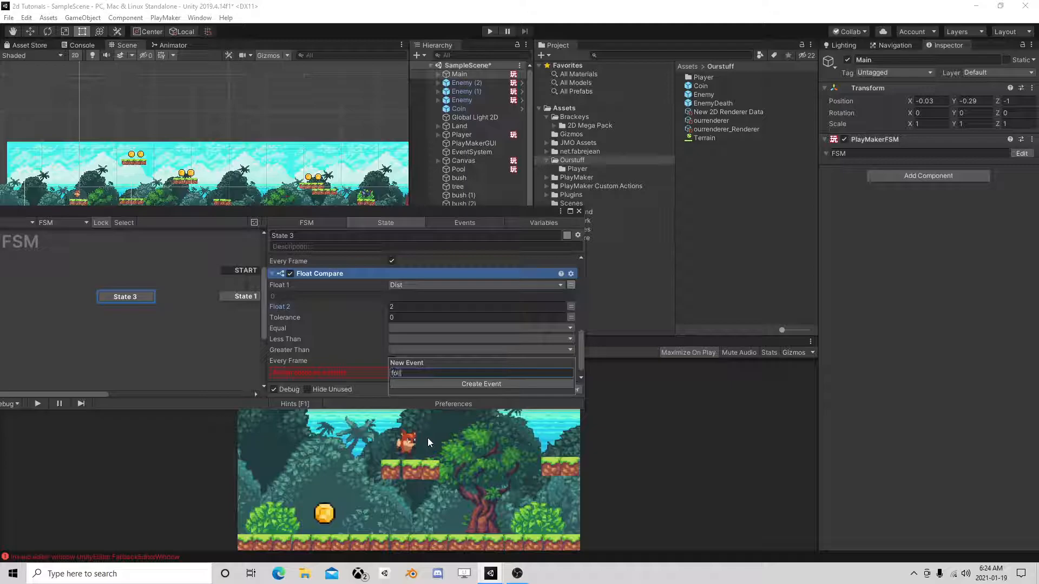
pyautogui.press('Return')
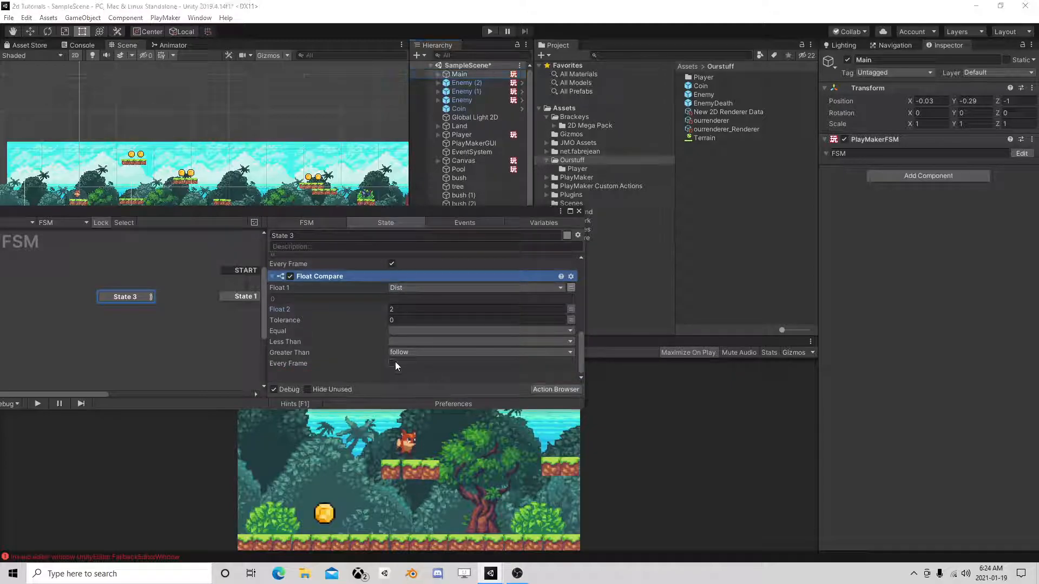
# - Add a follow transition to State 3 and link it to State 1
pyautogui.rightClick(130, 300)
pyautogui.moveTo(153, 307)
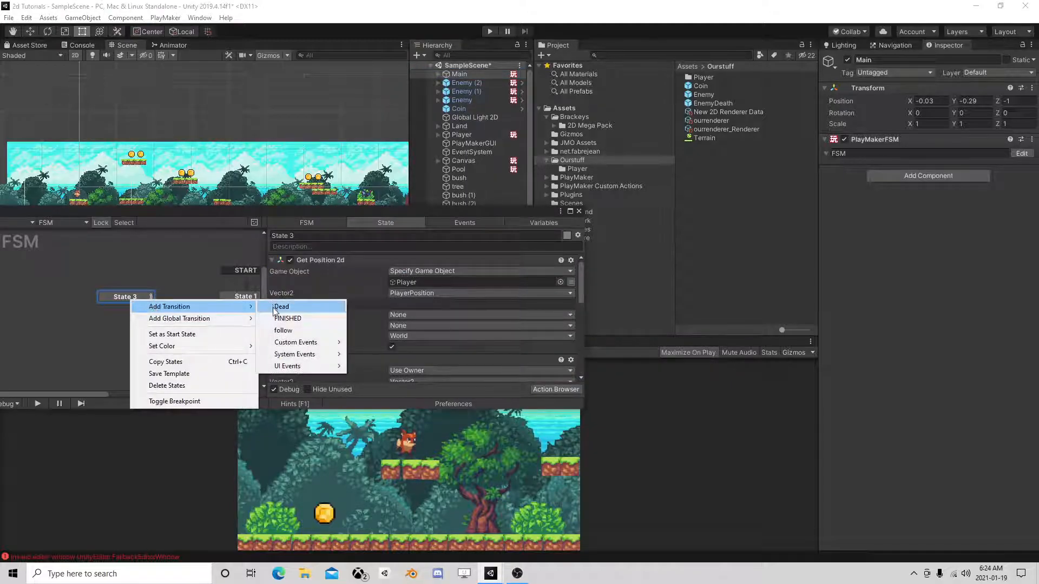
pyautogui.click(287, 330)
pyautogui.moveTo(144, 306); pyautogui.dragTo(229, 294)
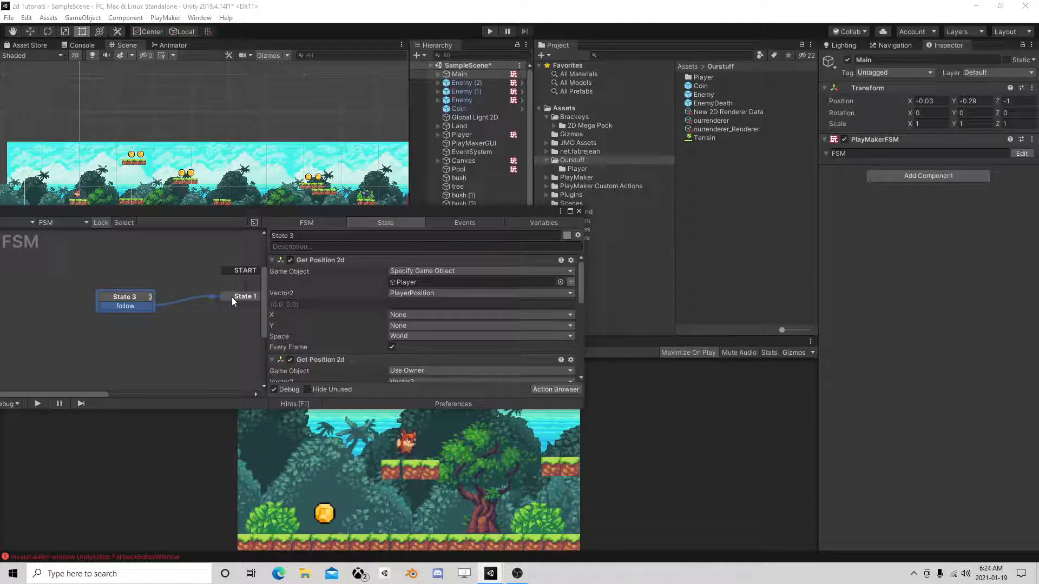
# - Set the Finish Distance of State 1's Move Towards action to 0.5
pyautogui.click(231, 297)
pyautogui.scroll(-3, 387, 296)
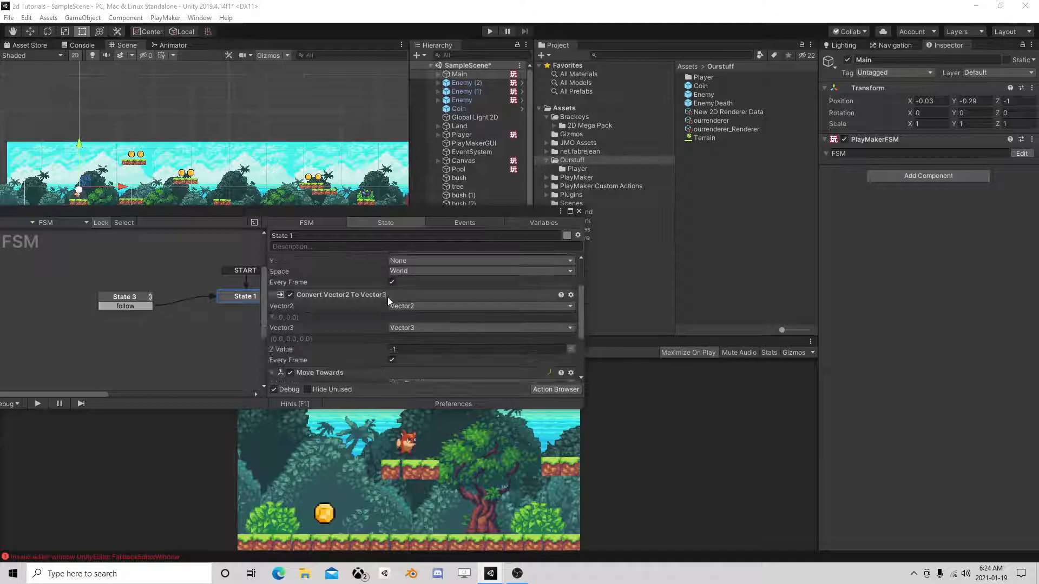
pyautogui.scroll(-3, 387, 297)
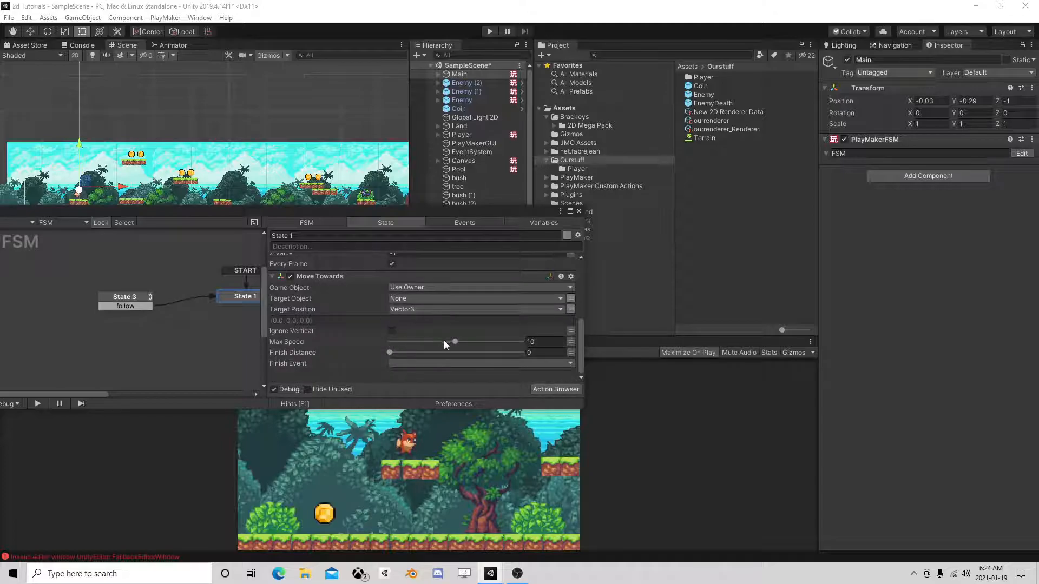
pyautogui.click(544, 353)
pyautogui.write('0.5')
# - Set the Move Towards finish event to FINISHED and link a FINISHED transition from State 1 back to State 3
pyautogui.click(436, 363)
pyautogui.click(428, 399)
pyautogui.keyDown('ctrl'); pyautogui.click(235, 299); pyautogui.keyUp('ctrl')
pyautogui.moveTo(235, 309); pyautogui.dragTo(135, 302)
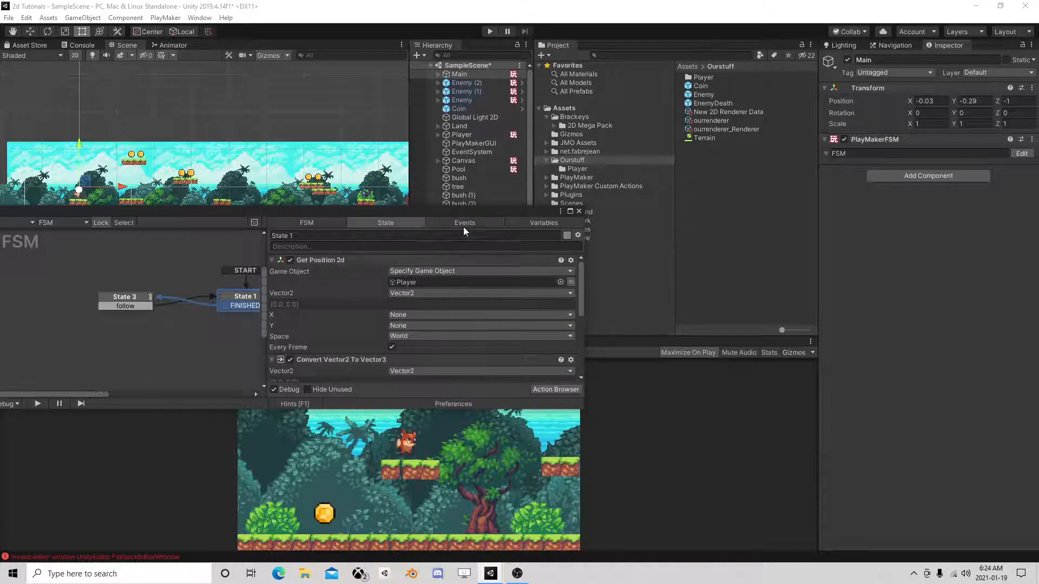
# - Close the FSM editor and play-test the level, running and jumping the fox both ways to check the camera following, and stop the game
pyautogui.click(579, 212)
pyautogui.click(490, 31)
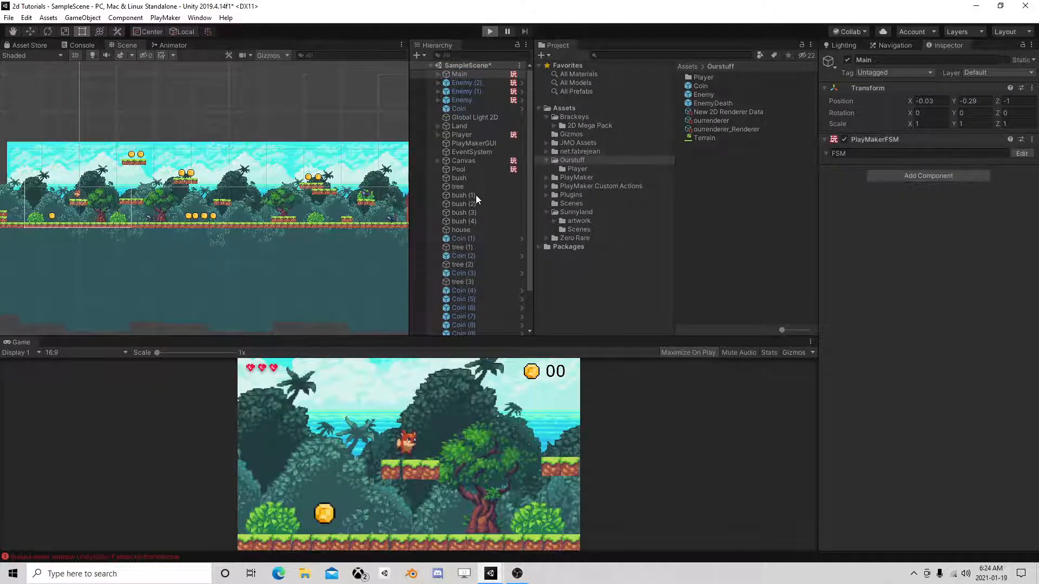
pyautogui.press('Left')
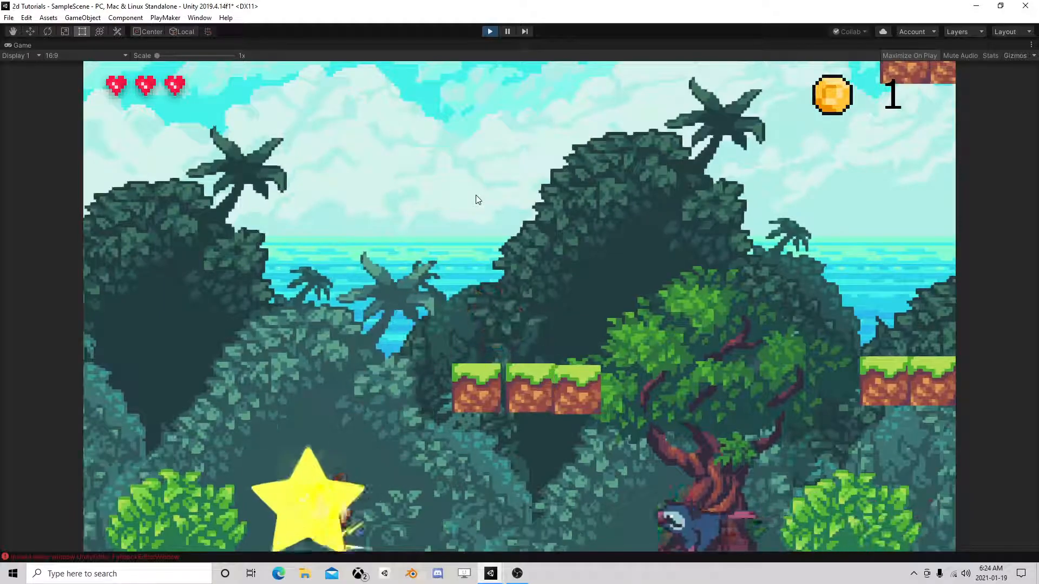
pyautogui.press('Right')
pyautogui.press('space')
pyautogui.press('Right')
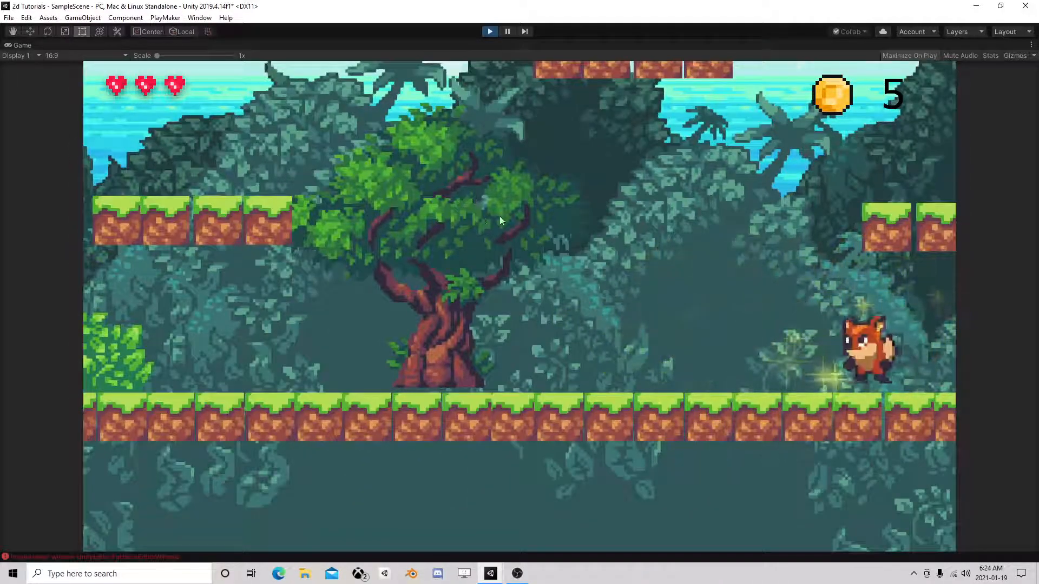
pyautogui.press('Left')
pyautogui.press('space')
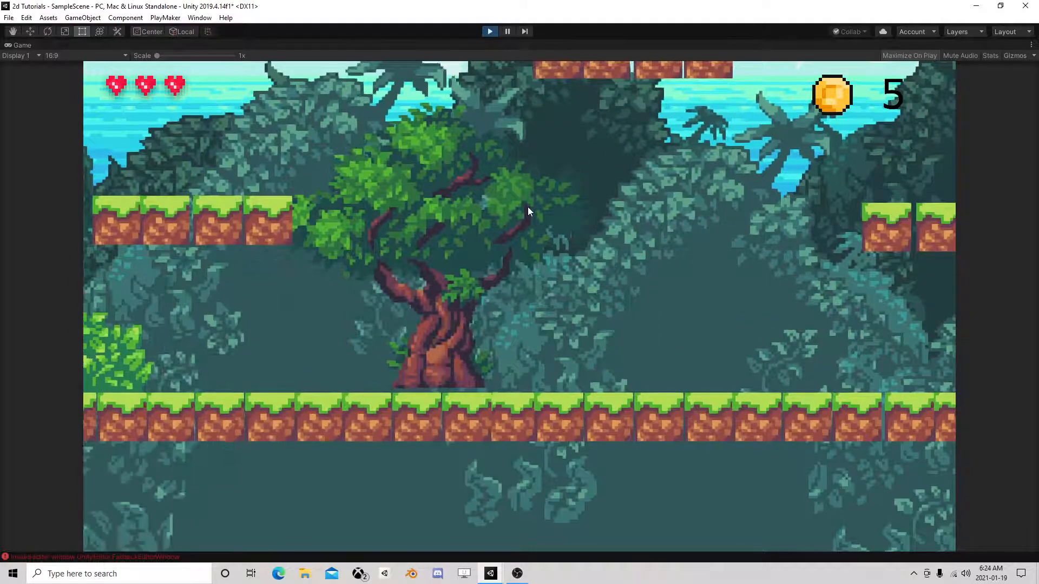
pyautogui.press('Right')
pyautogui.press('space')
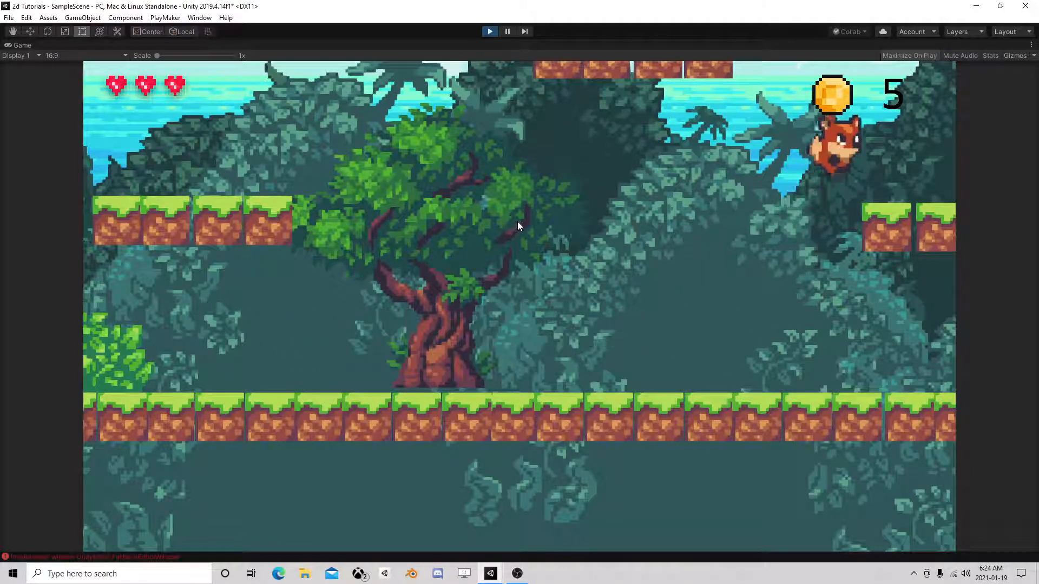
pyautogui.press('Right')
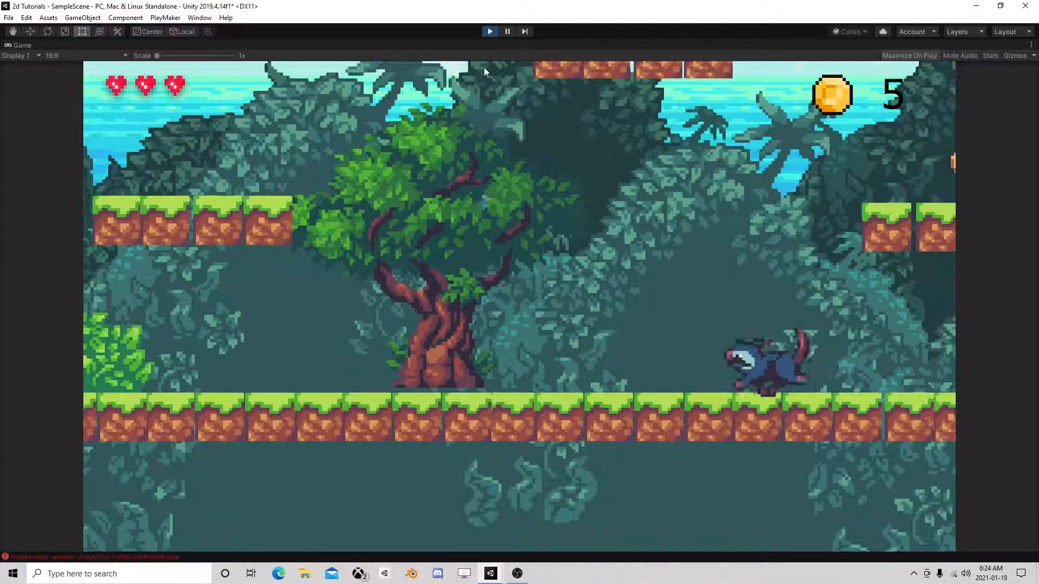
pyautogui.click(490, 31)
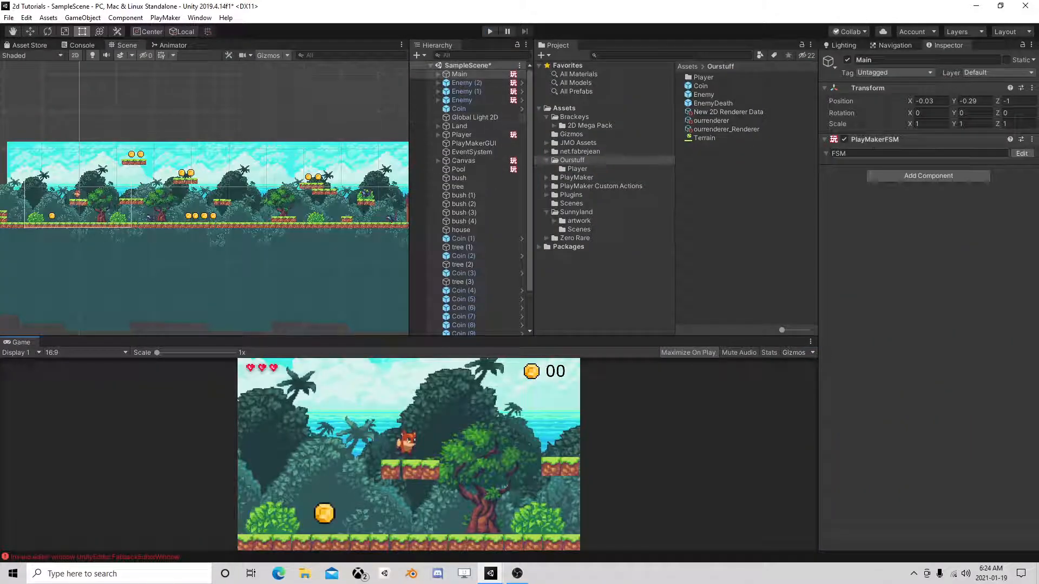
# - Reopen Main's FSM and set the Finish Distance of State 1's Move Towards action to 0.1
pyautogui.click(1020, 154)
pyautogui.click(102, 329)
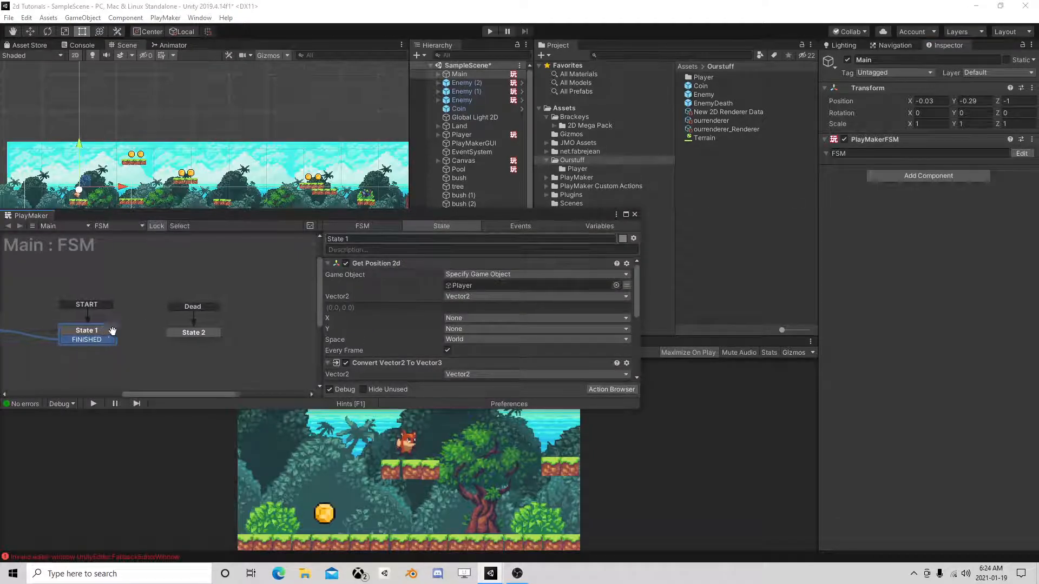
pyautogui.scroll(-5, 491, 350)
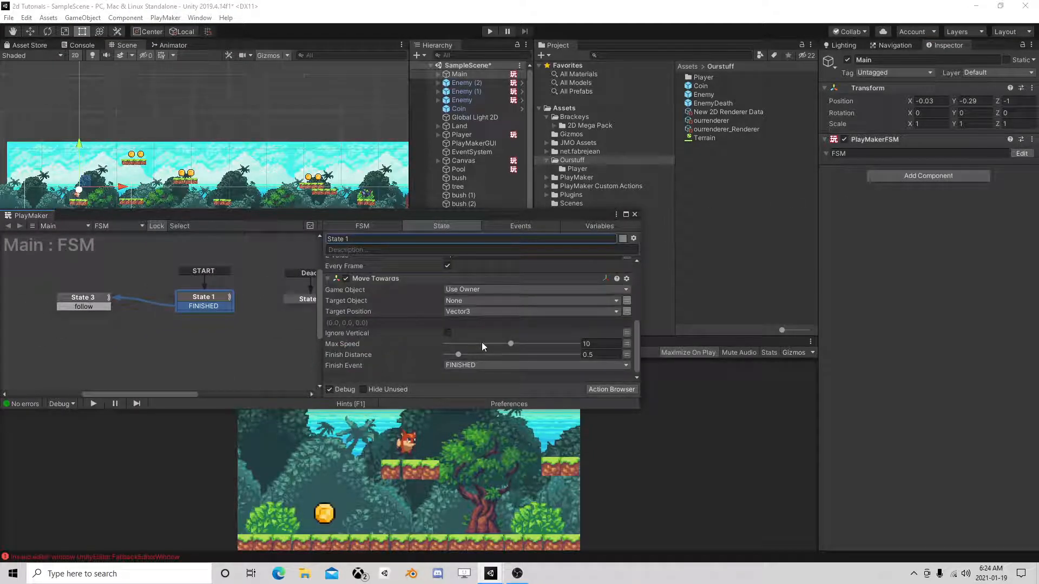
pyautogui.scroll(-1, 481, 342)
pyautogui.click(584, 352)
pyautogui.write('0.1')
# - Set Float 2 of State 3's Float Compare action to 0.5
pyautogui.click(105, 301)
pyautogui.scroll(-4, 492, 325)
pyautogui.click(495, 309)
pyautogui.write('.5')
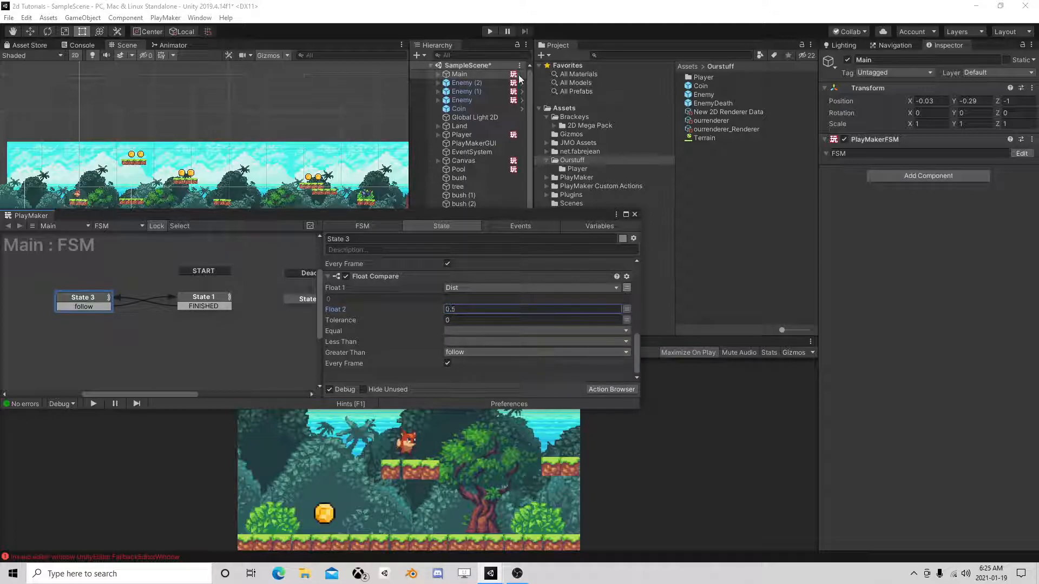
# - Play-test the level with the new distance thresholds, running and jumping past the enemies, and stop the game
pyautogui.click(489, 31)
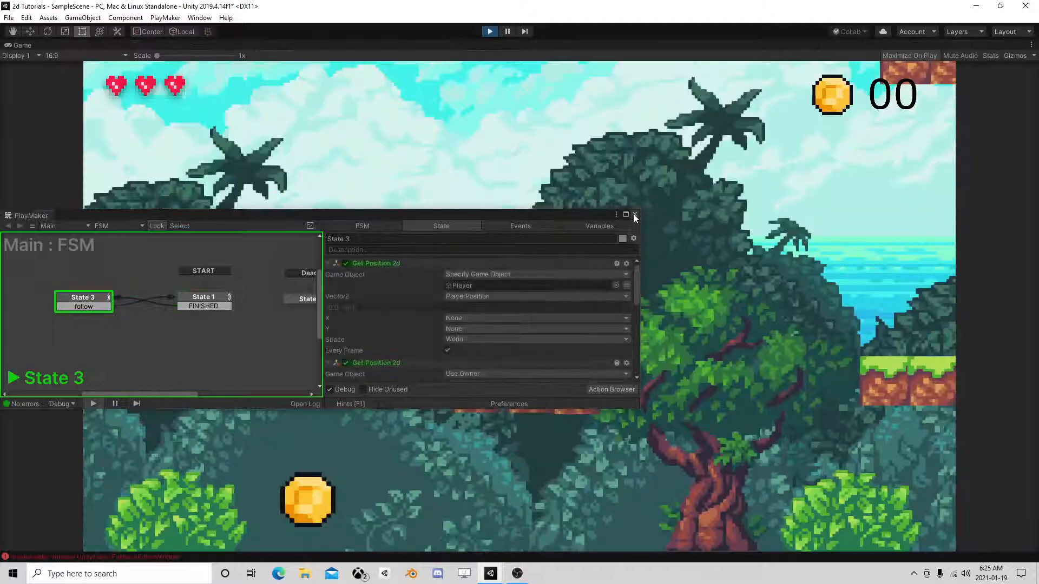
pyautogui.press('d')
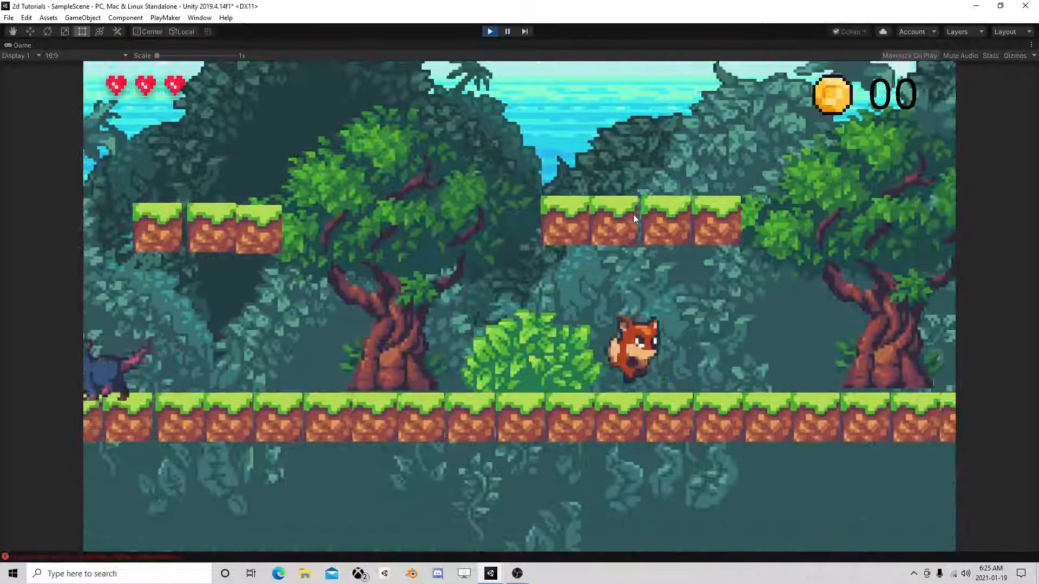
pyautogui.press('d')
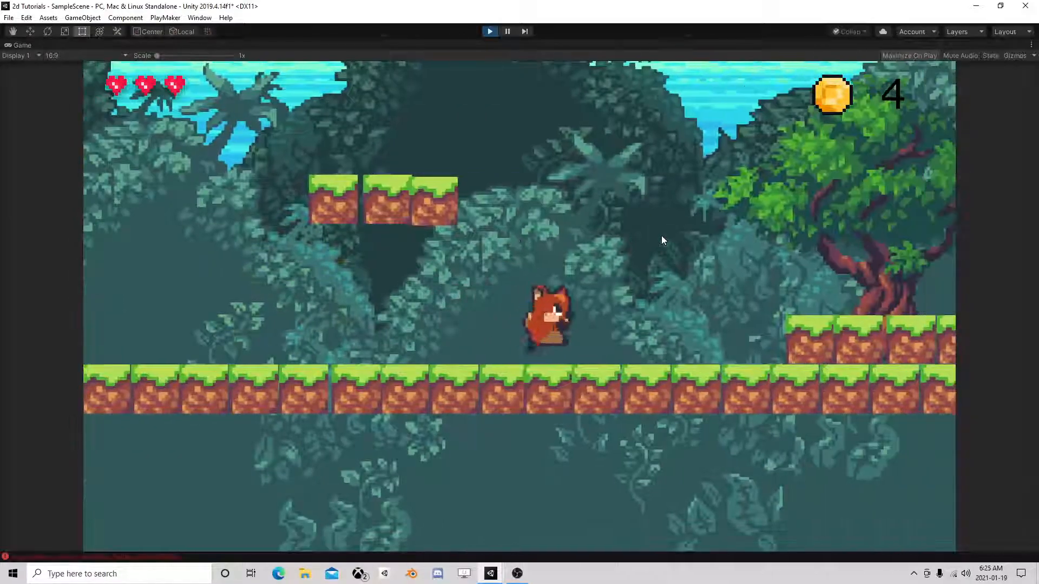
pyautogui.press('d')
pyautogui.press('space')
pyautogui.press('a')
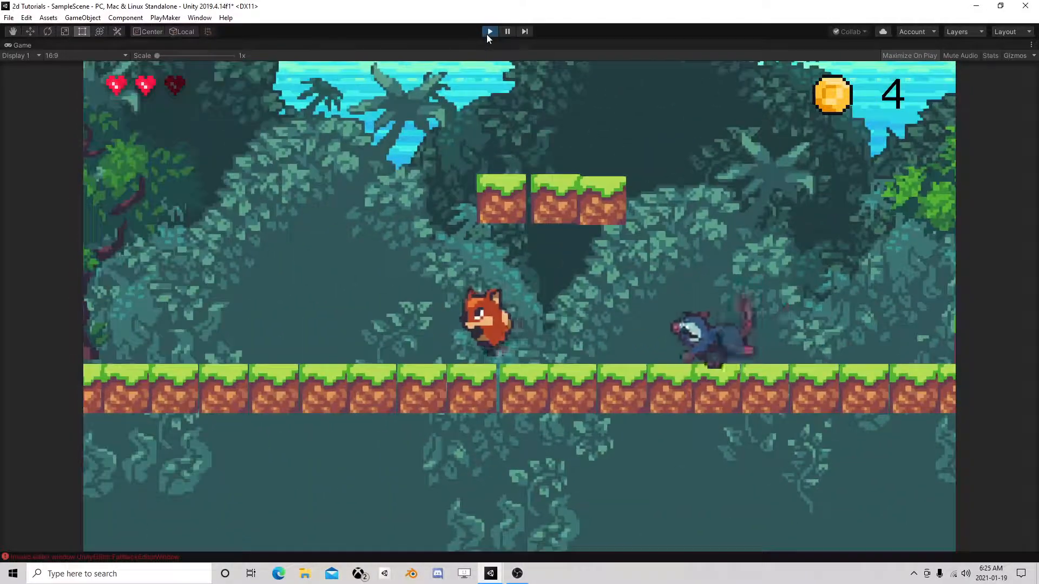
pyautogui.click(489, 30)
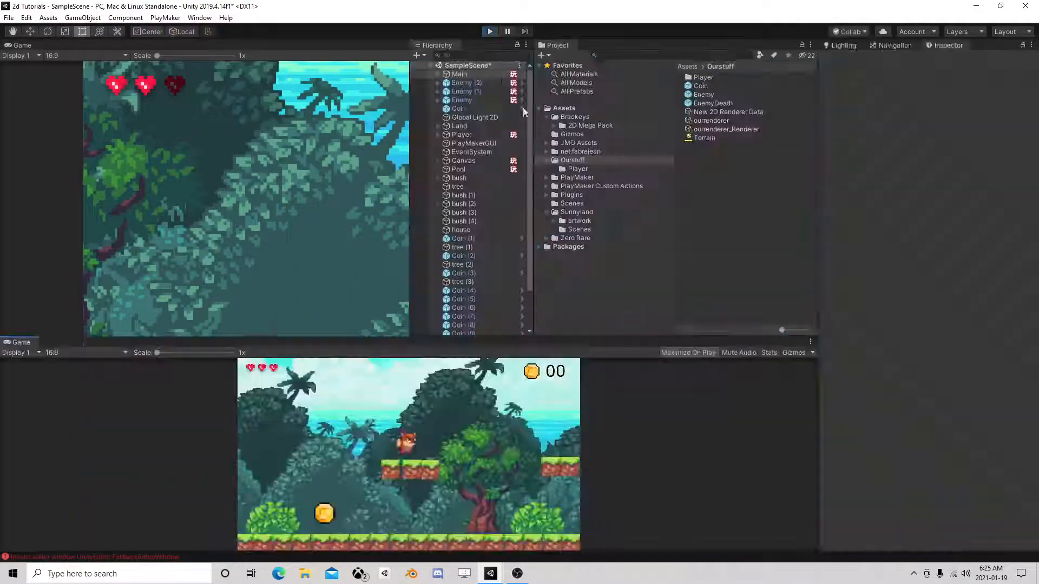
# - Reopen Main's FSM and set the Max Speed of State 1's Move Towards action to 1
pyautogui.click(1021, 153)
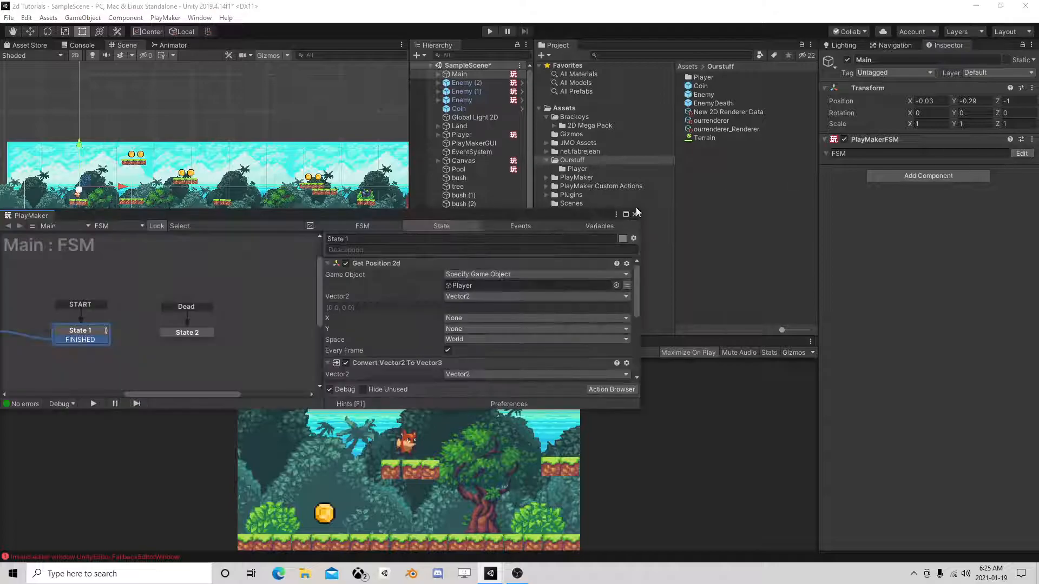
pyautogui.click(91, 330)
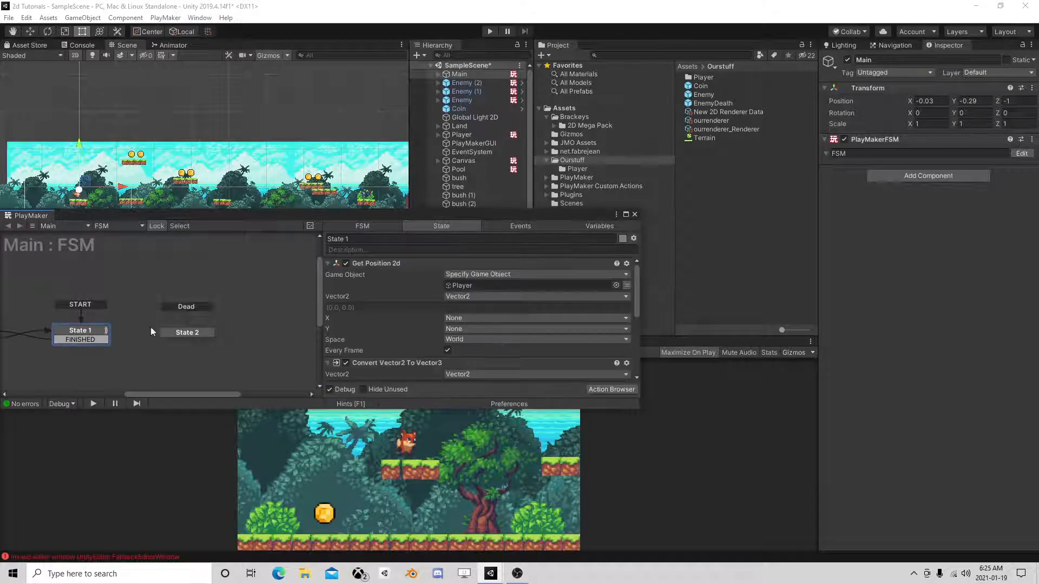
pyautogui.scroll(-5, 391, 303)
pyautogui.click(592, 343)
pyautogui.write('1')
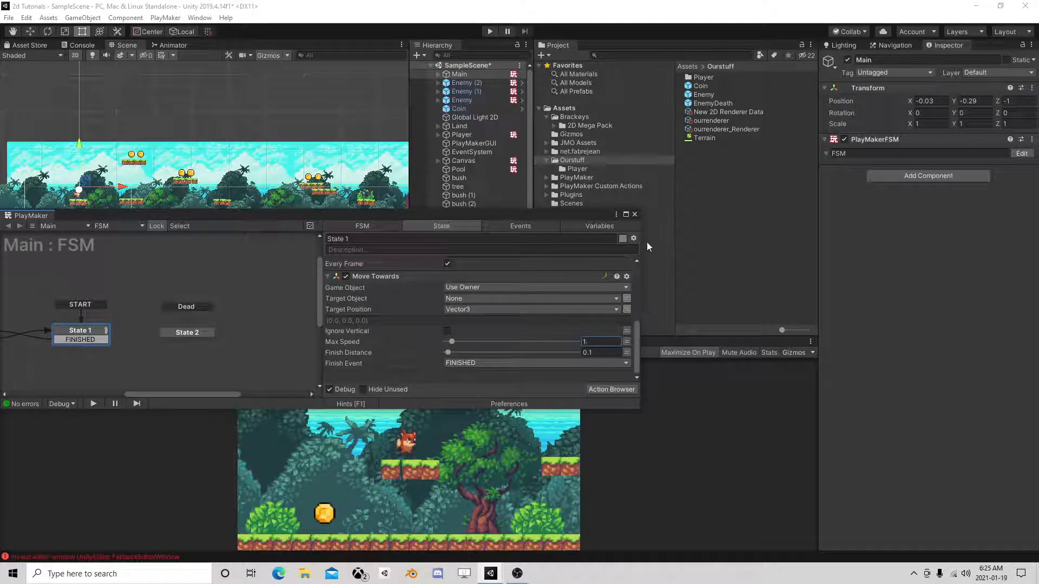
# - Play-test the level with the new Max Speed, running both ways, jumping across platforms and collecting coins, and stop the game
pyautogui.click(489, 30)
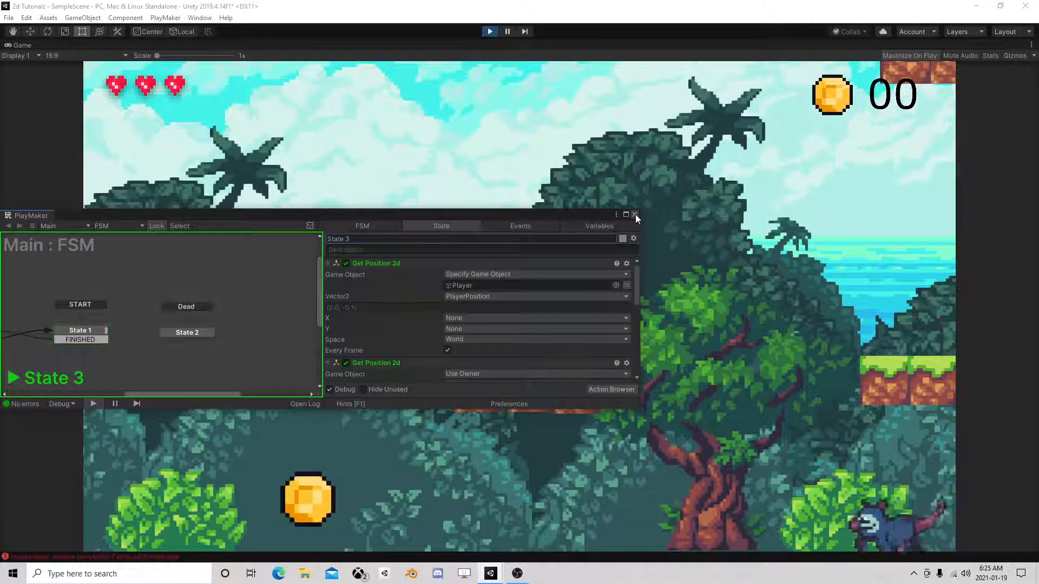
pyautogui.click(634, 215)
pyautogui.press('d')
pyautogui.press('space')
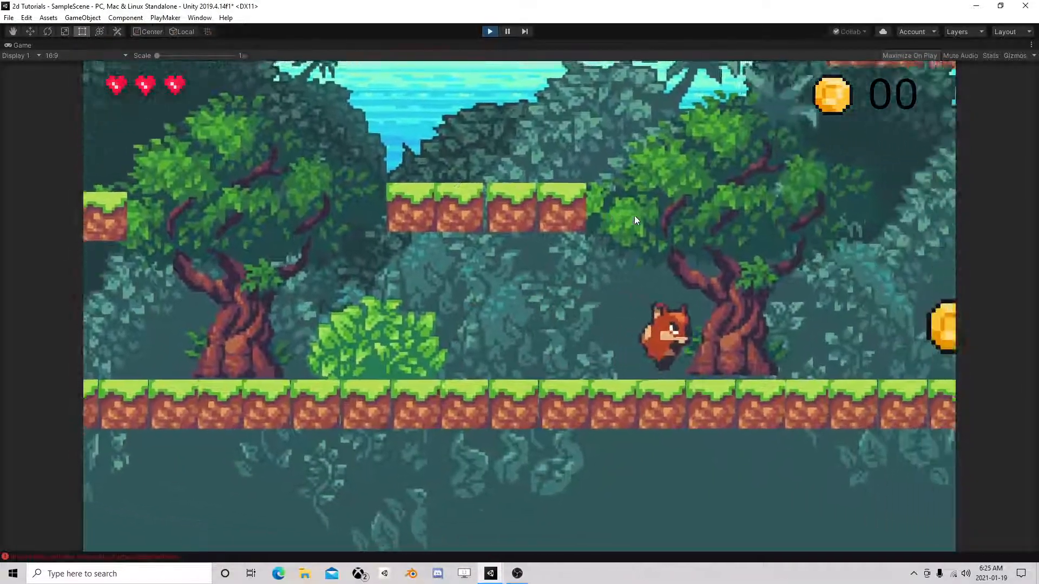
pyautogui.press('a')
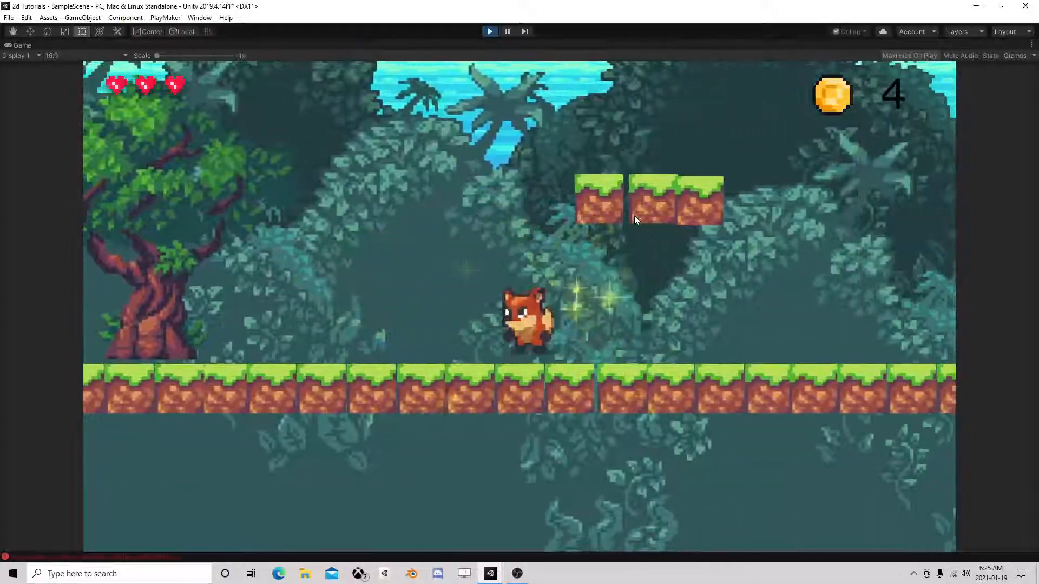
pyautogui.press('d')
pyautogui.press('space')
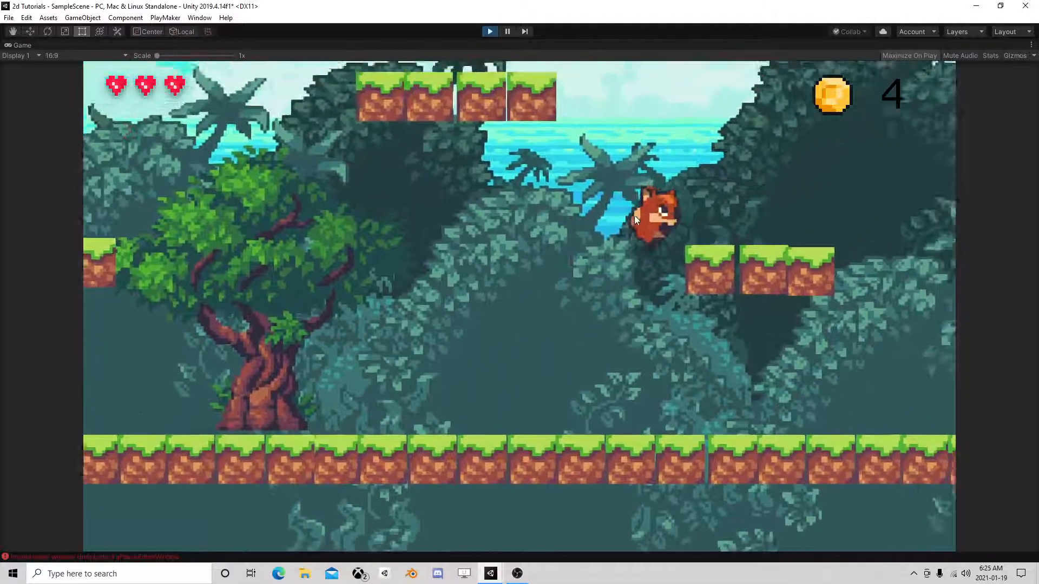
pyautogui.press('a')
pyautogui.press('space')
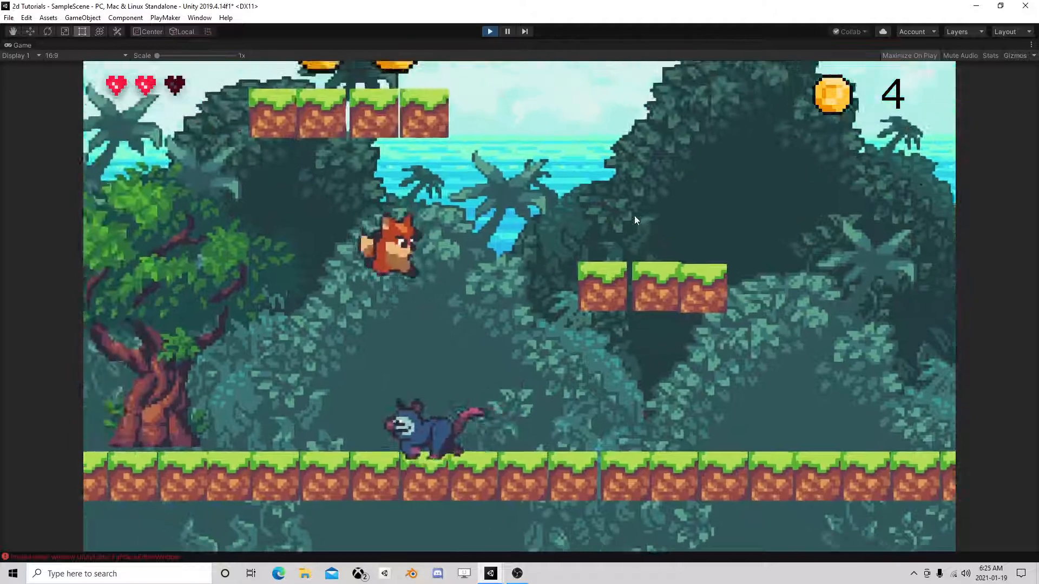
pyautogui.press('d')
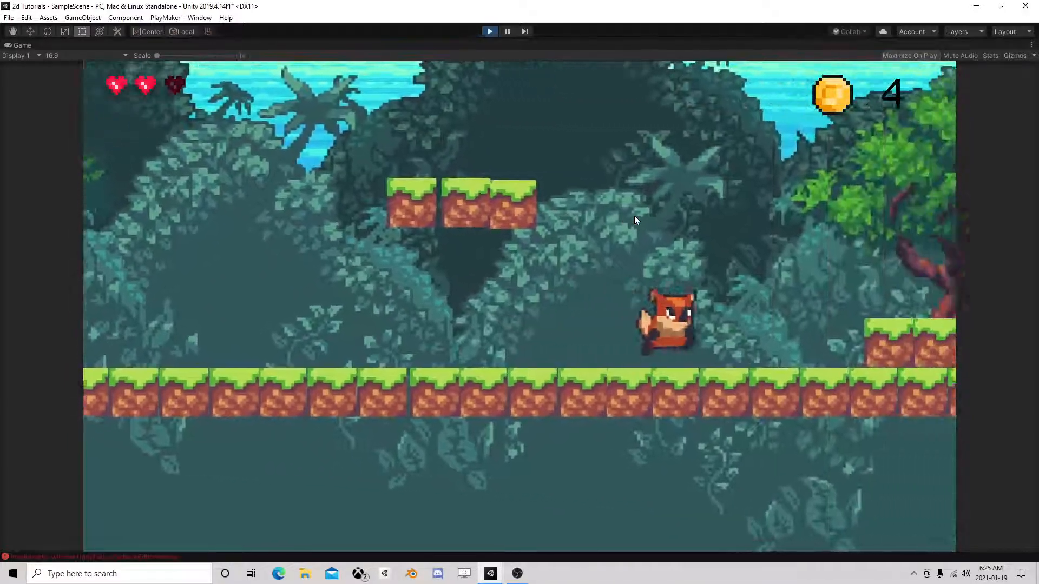
pyautogui.press('space')
pyautogui.press('a')
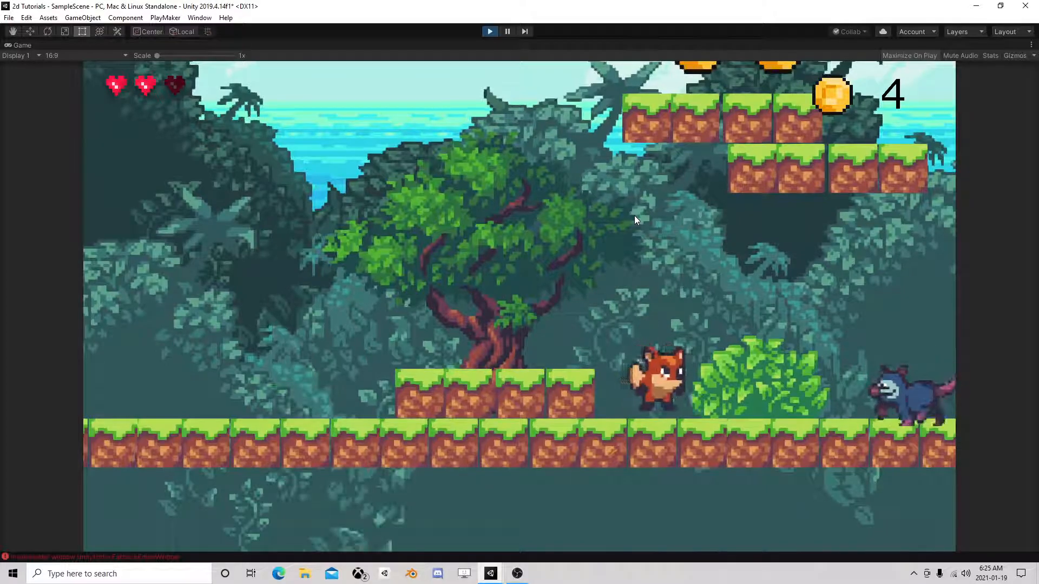
pyautogui.press('d')
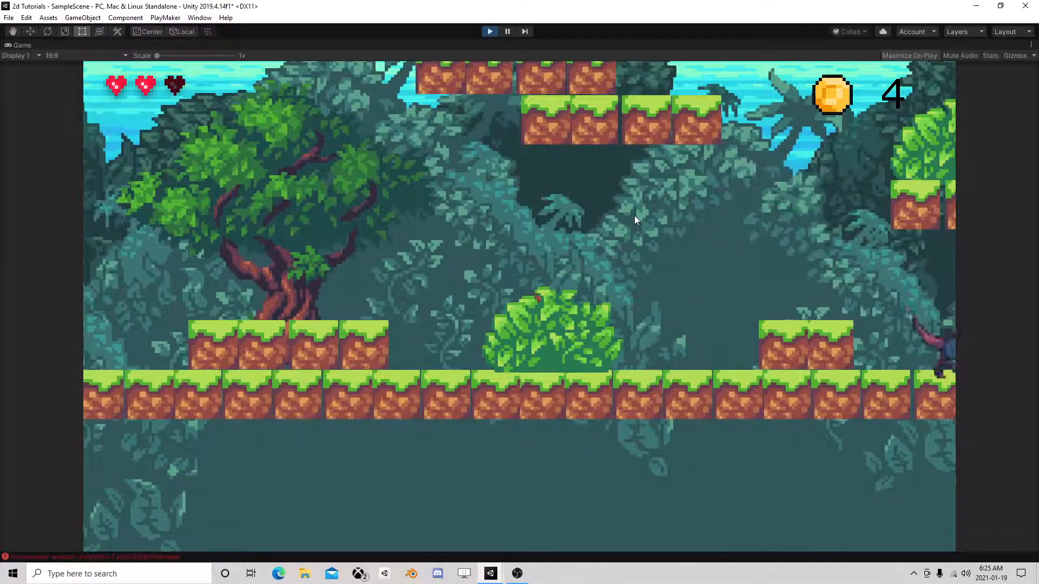
pyautogui.press('space')
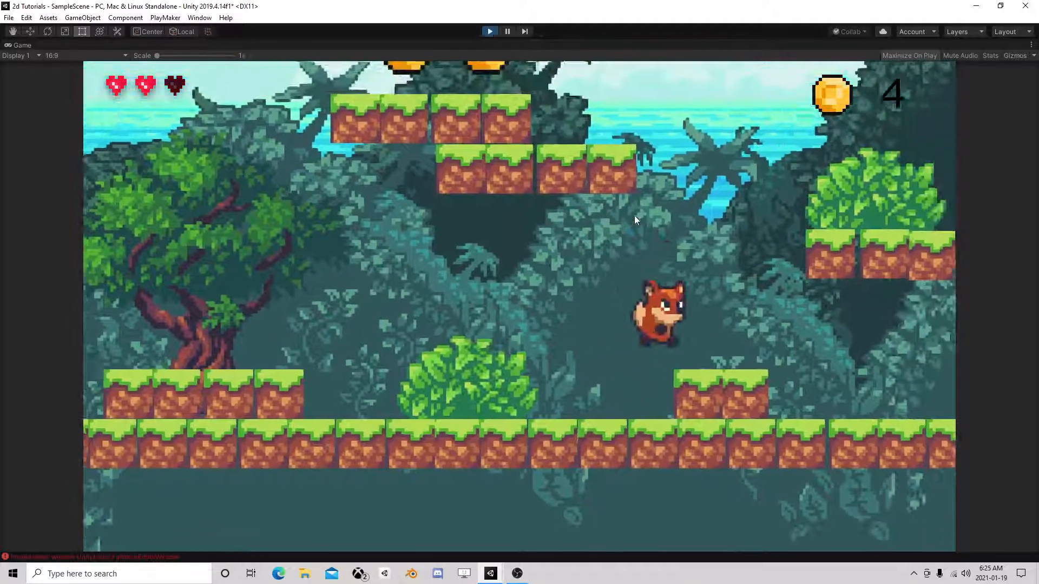
pyautogui.press('d')
pyautogui.press('a')
pyautogui.press('space')
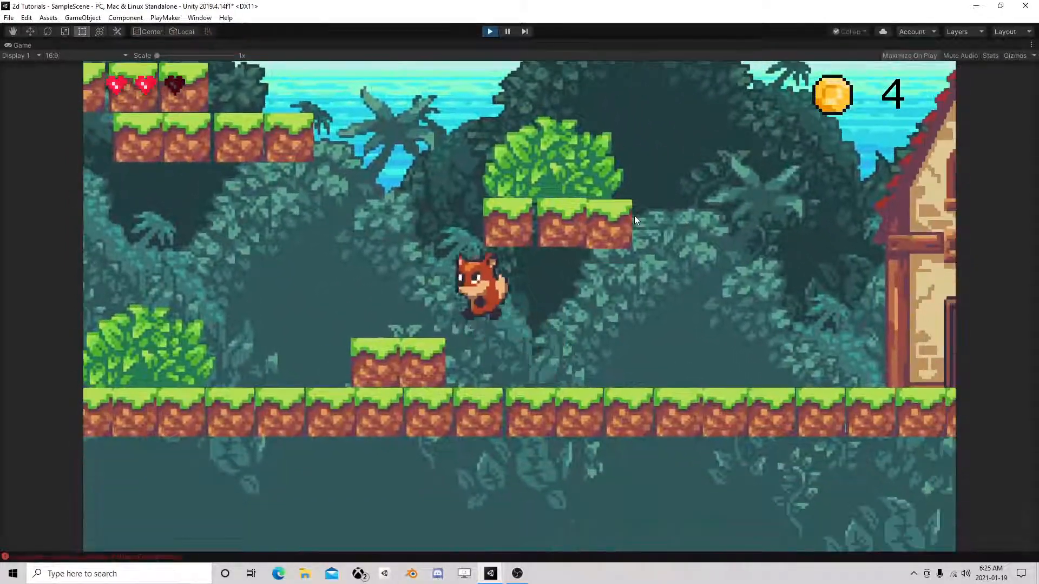
pyautogui.press('space')
pyautogui.press('d')
pyautogui.press('a')
pyautogui.press('space')
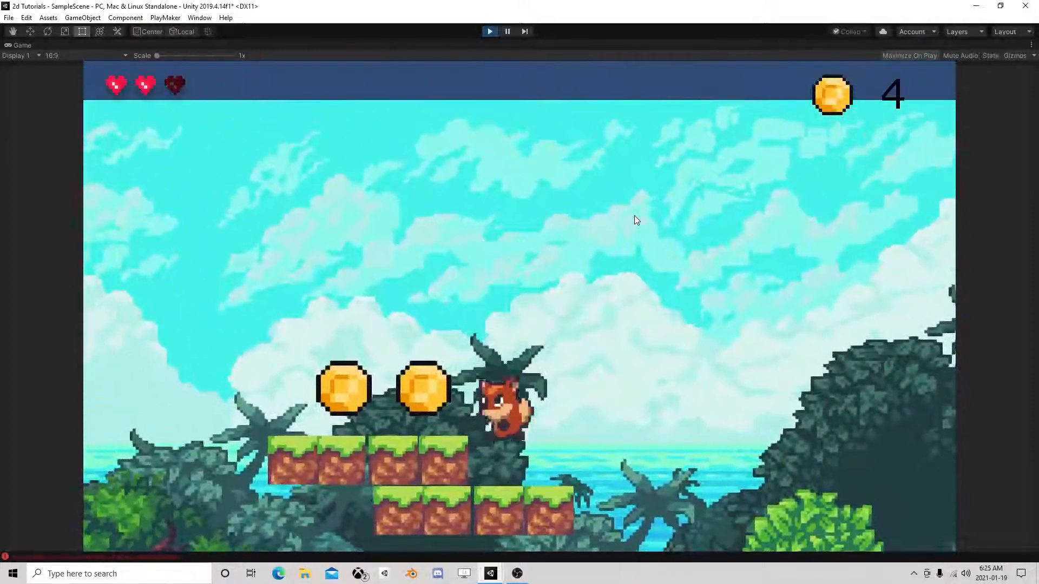
pyautogui.press('space')
pyautogui.press('a')
pyautogui.press('space')
pyautogui.press('space')
pyautogui.press('a')
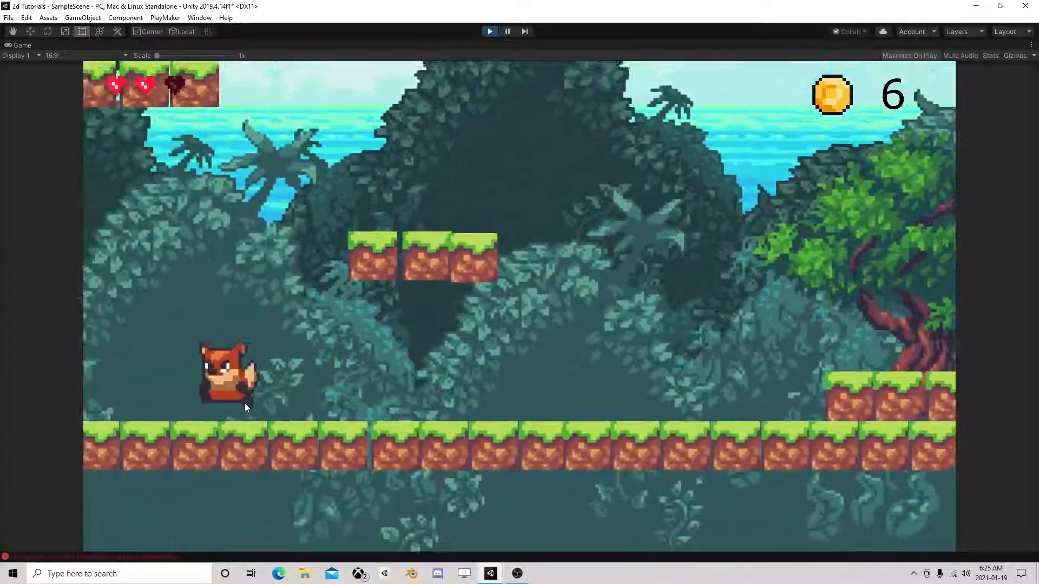
pyautogui.press('d')
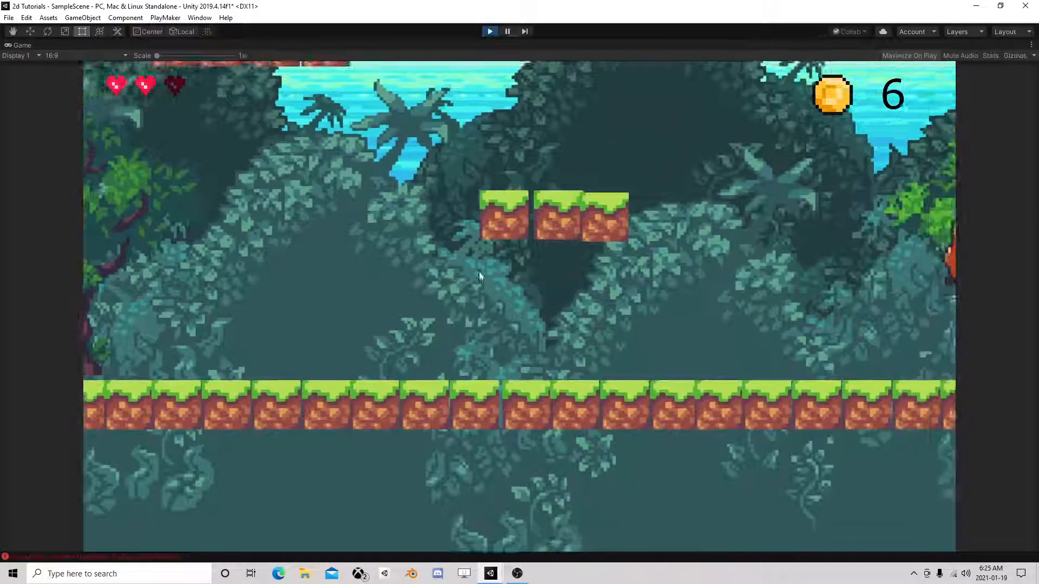
pyautogui.press('space')
pyautogui.press('a')
pyautogui.click(489, 31)
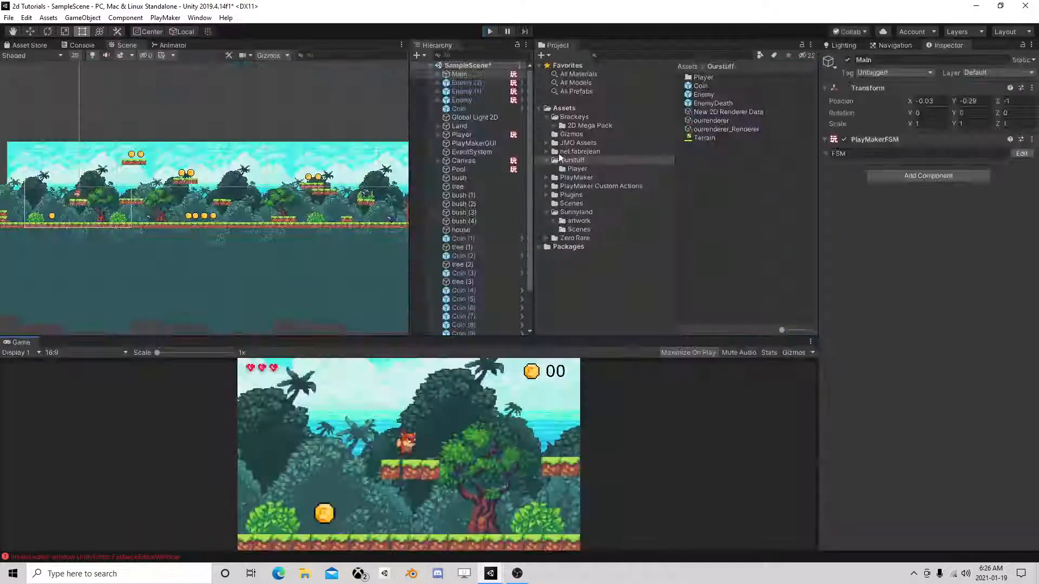
# - Reopen Main's FSM and set Float 2 of State 3's Float Compare action to 0.6
pyautogui.click(1021, 154)
pyautogui.moveTo(332, 216); pyautogui.dragTo(490, 142)
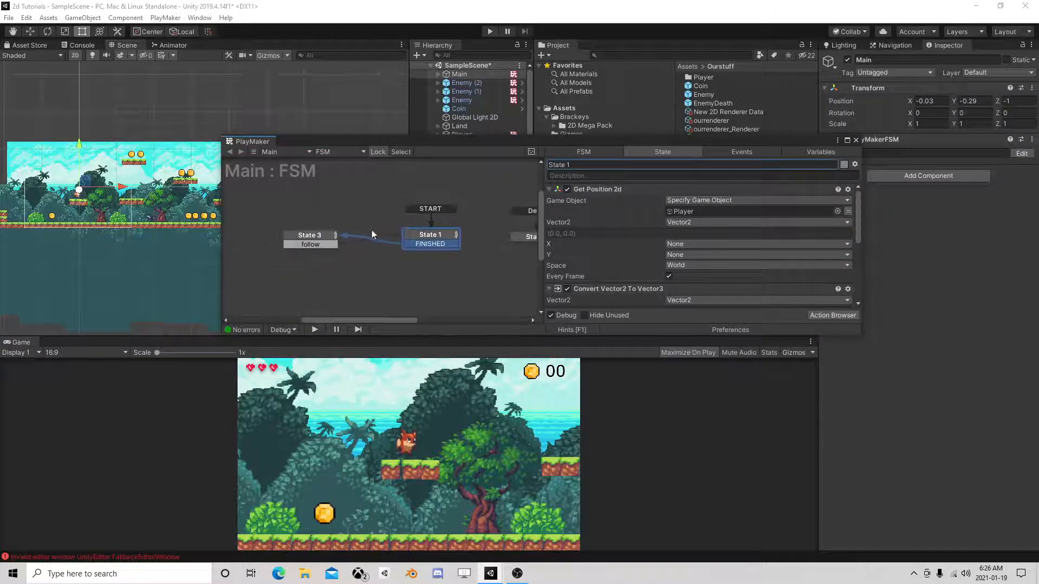
pyautogui.moveTo(333, 232); pyautogui.dragTo(330, 235)
pyautogui.click(311, 236)
pyautogui.scroll(-8, 639, 268)
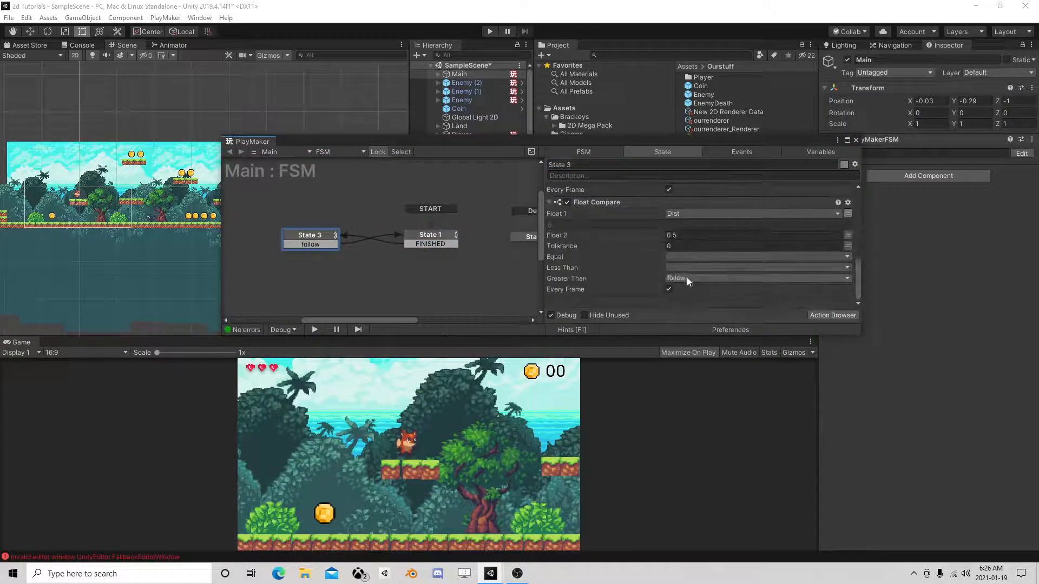
pyautogui.click(678, 237)
pyautogui.doubleClick(674, 235)
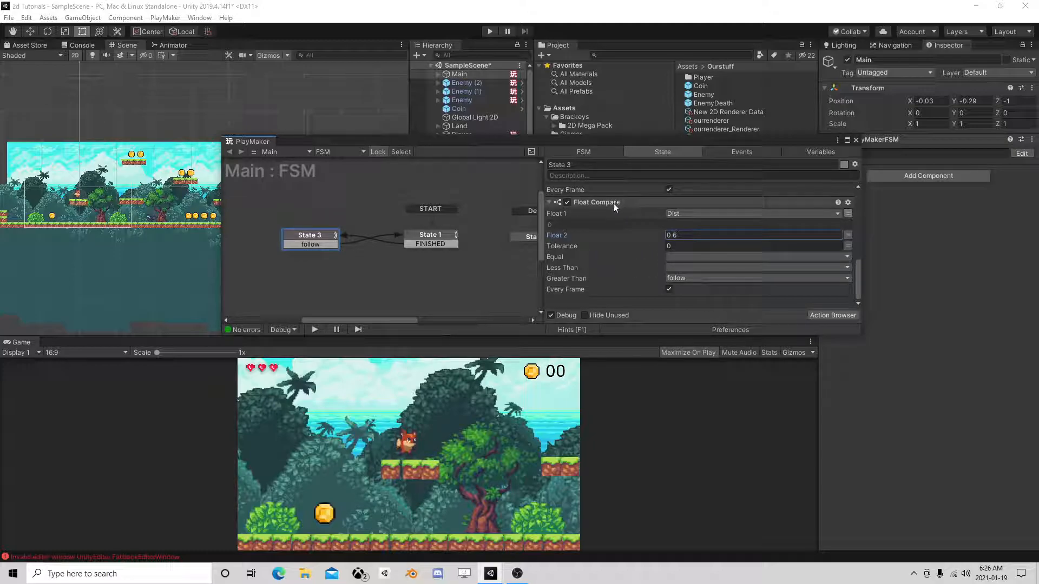
pyautogui.click(439, 232)
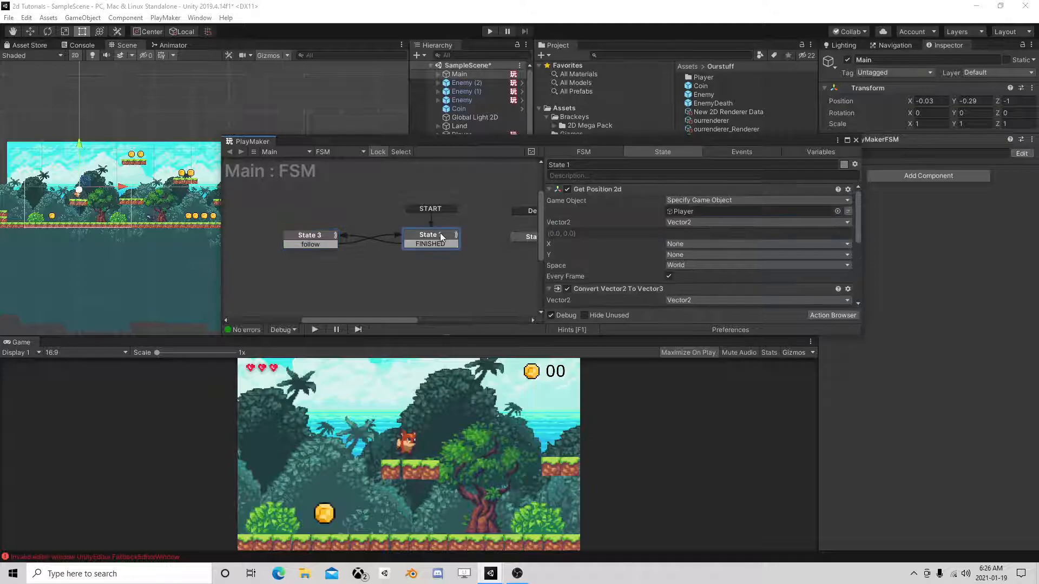
pyautogui.scroll(-3, 576, 245)
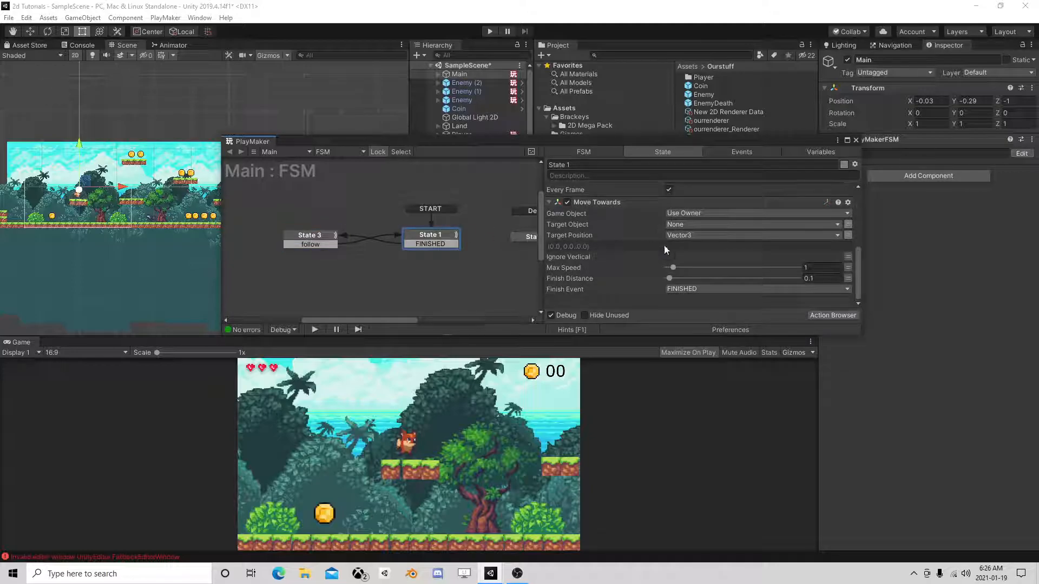
pyautogui.click(320, 237)
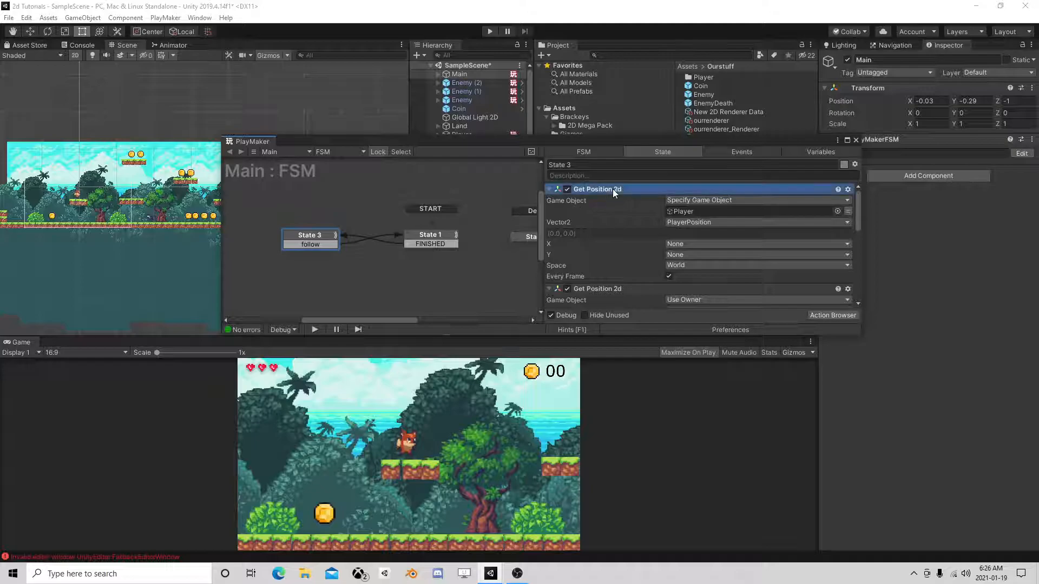
pyautogui.scroll(-6, 614, 227)
pyautogui.scroll(-2, 615, 230)
pyautogui.click(610, 205)
pyautogui.rightClick(610, 204)
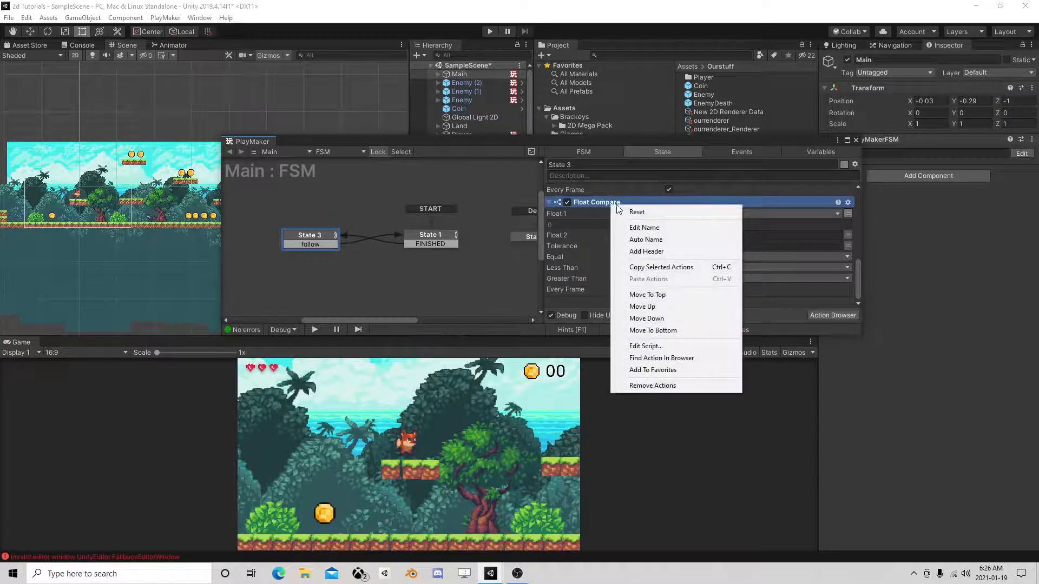
pyautogui.click(648, 268)
pyautogui.click(446, 235)
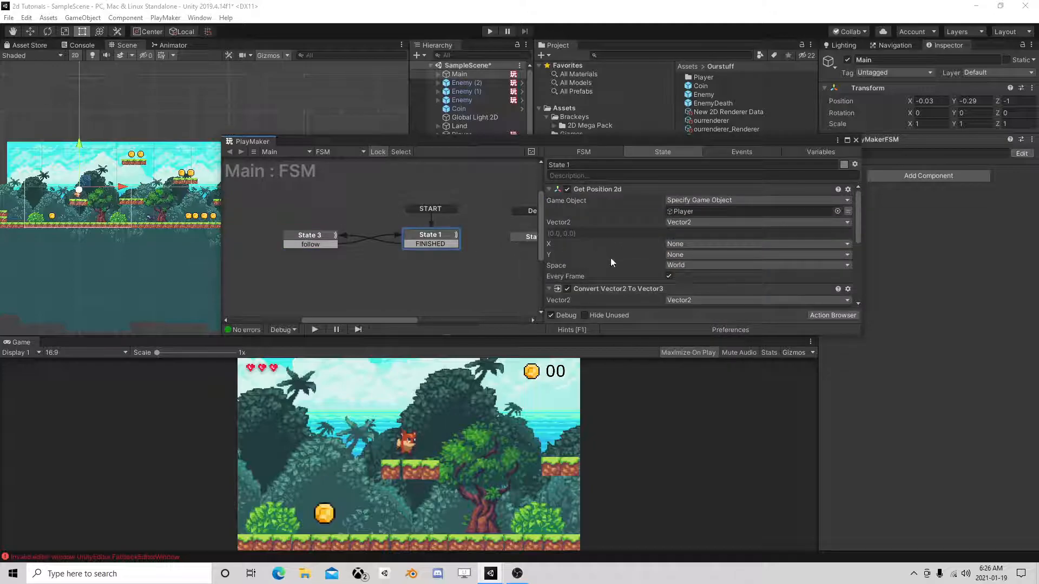
pyautogui.click(310, 238)
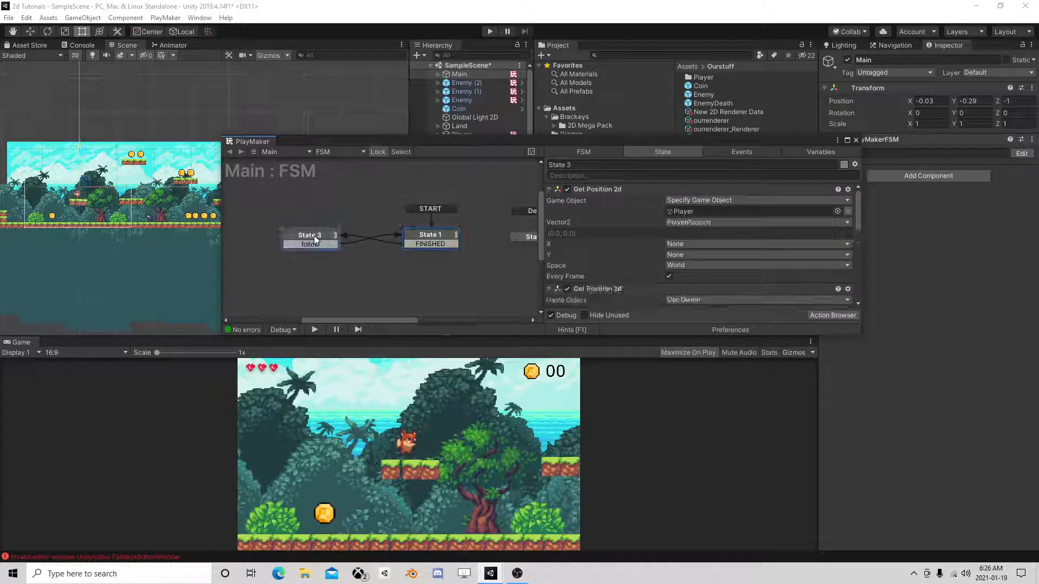
pyautogui.click(429, 238)
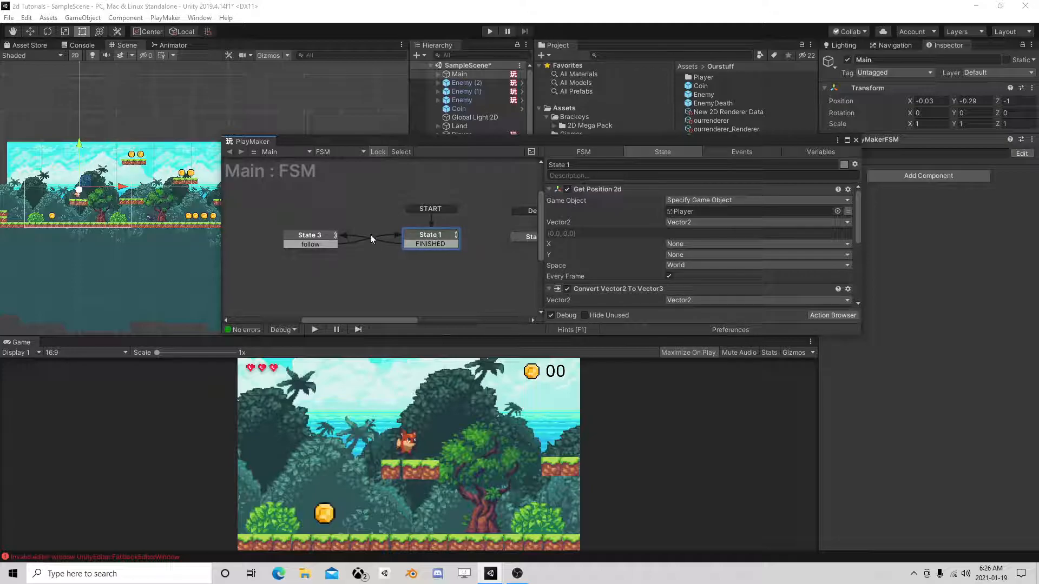
# - Copy State 3's actions from the first Get Position 2d through Float Compare and paste them before State 1's Get Position 2d
pyautogui.click(321, 235)
pyautogui.click(595, 190)
pyautogui.scroll(-6, 615, 229)
pyautogui.click(602, 202)
pyautogui.rightClick(602, 202)
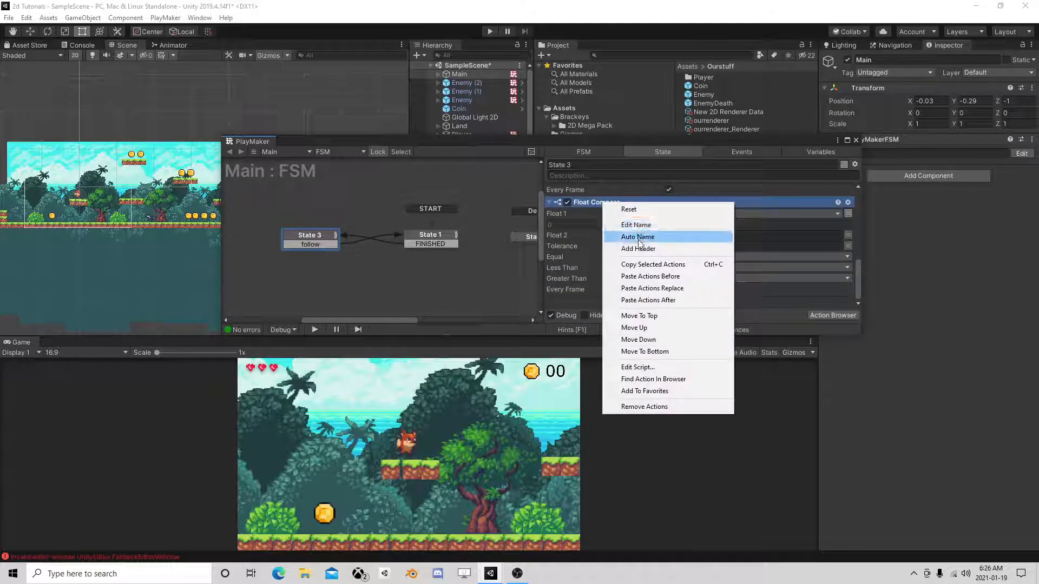
pyautogui.click(652, 264)
pyautogui.click(432, 235)
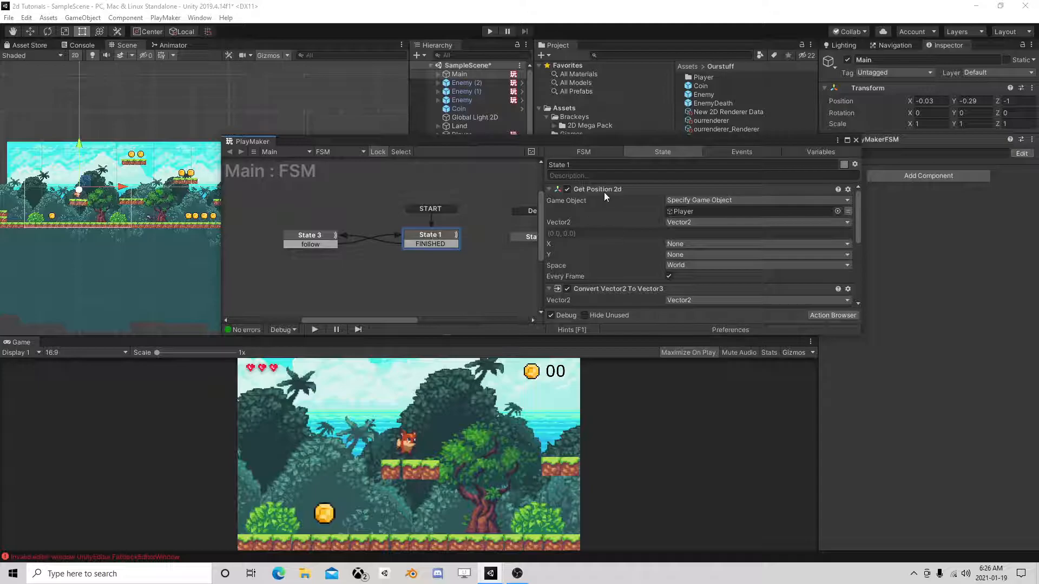
pyautogui.rightClick(605, 190)
pyautogui.click(654, 263)
# - Set Float 2 of the pasted Float Compare action in State 1 to 1
pyautogui.scroll(-3, 669, 245)
pyautogui.scroll(3, 660, 229)
pyautogui.scroll(-3, 662, 227)
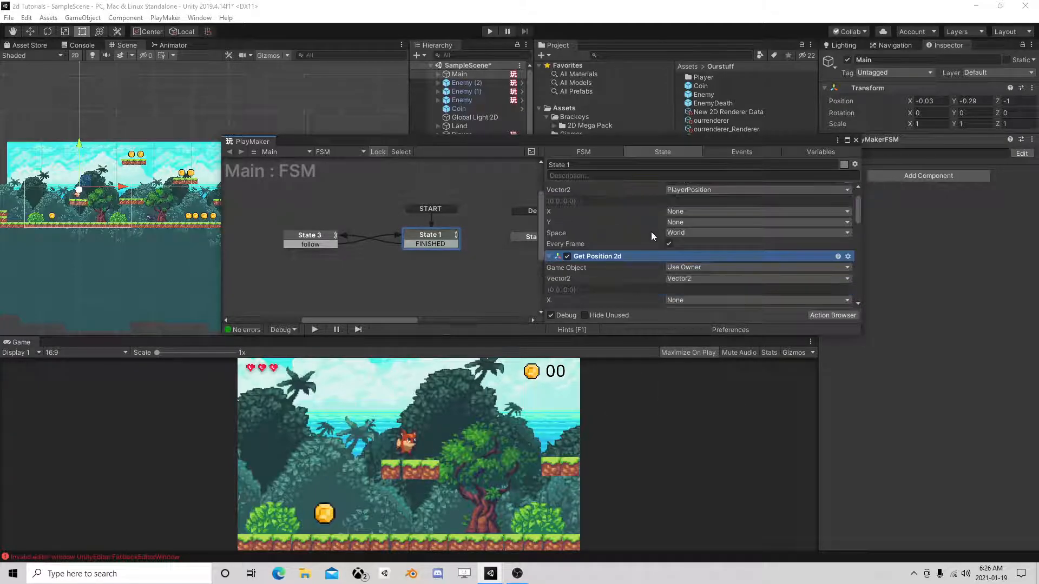
pyautogui.scroll(-3, 651, 231)
pyautogui.scroll(-3, 641, 235)
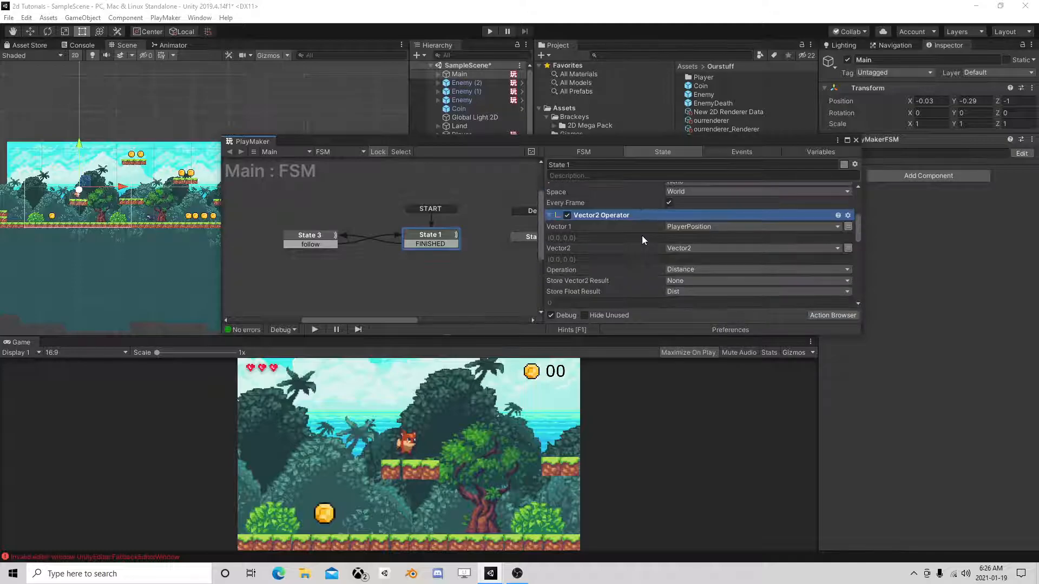
pyautogui.scroll(-3, 634, 238)
pyautogui.click(675, 230)
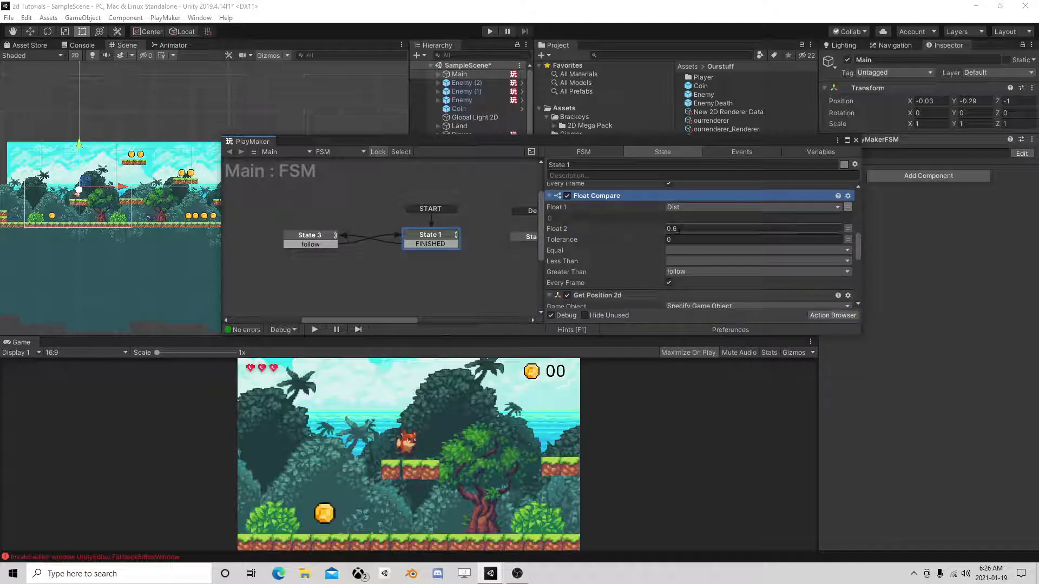
pyautogui.write('1')
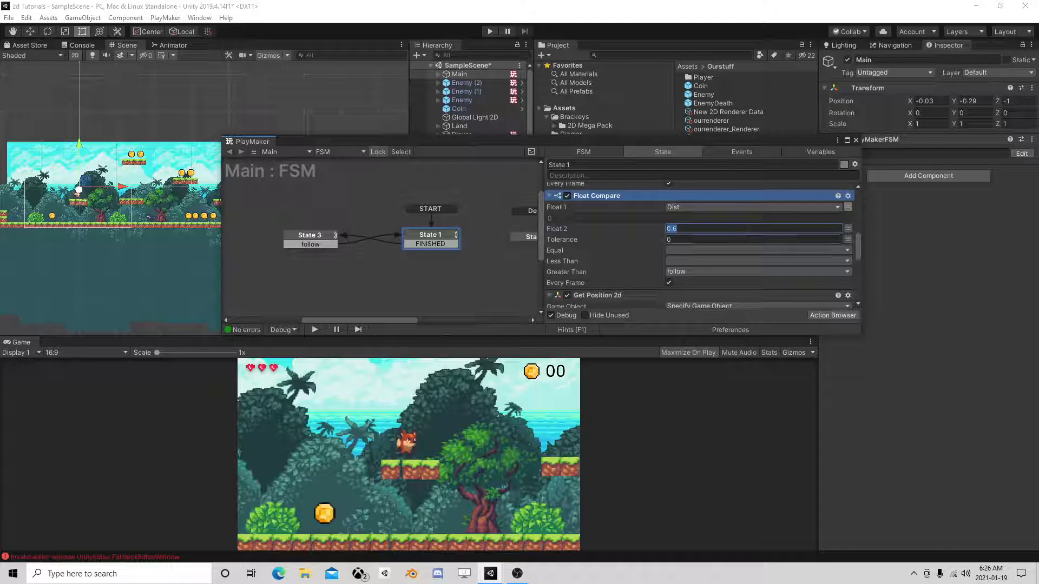
# - Create a new event named followfaster for the Greater Than result of State 1's Float Compare action
pyautogui.click(680, 272)
pyautogui.click(703, 374)
pyautogui.write('followfaste')
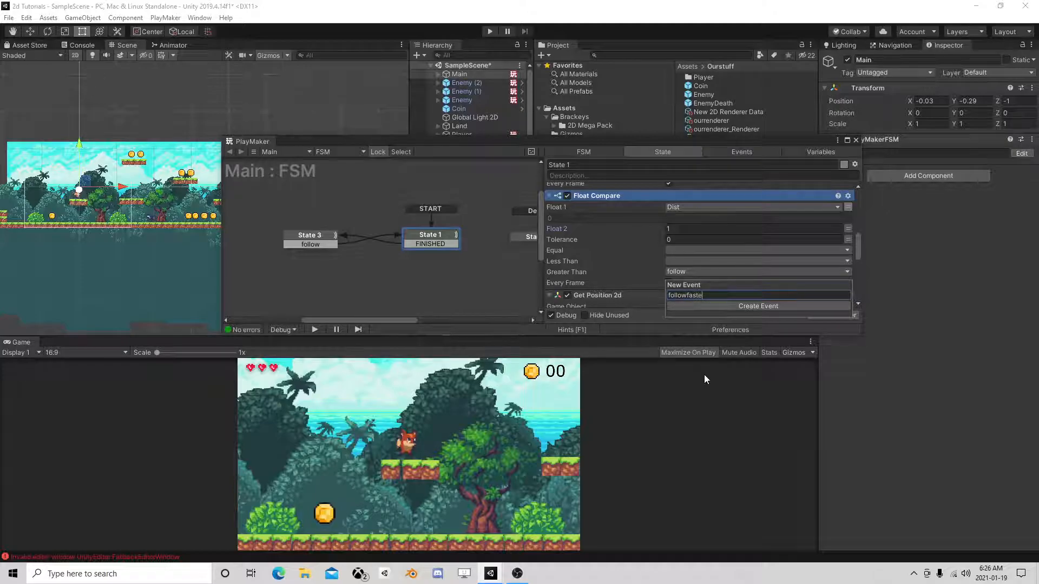
pyautogui.write('r')
pyautogui.press('Return')
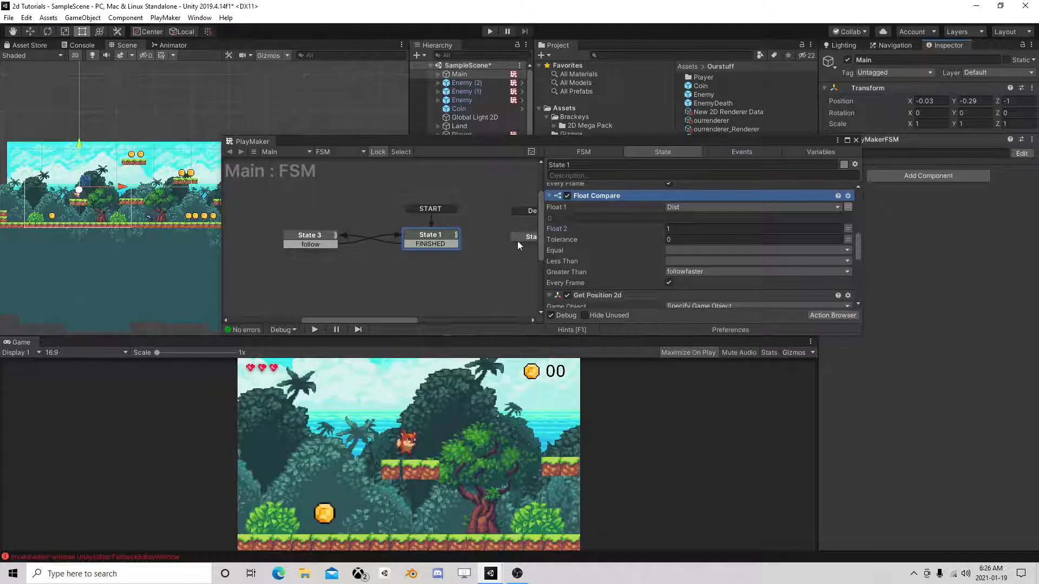
# - Remove State 1's original Get Position 2d below Float Compare and reassign the source Vector2 variable of Convert Vector2 To Vector3
pyautogui.scroll(-3, 644, 246)
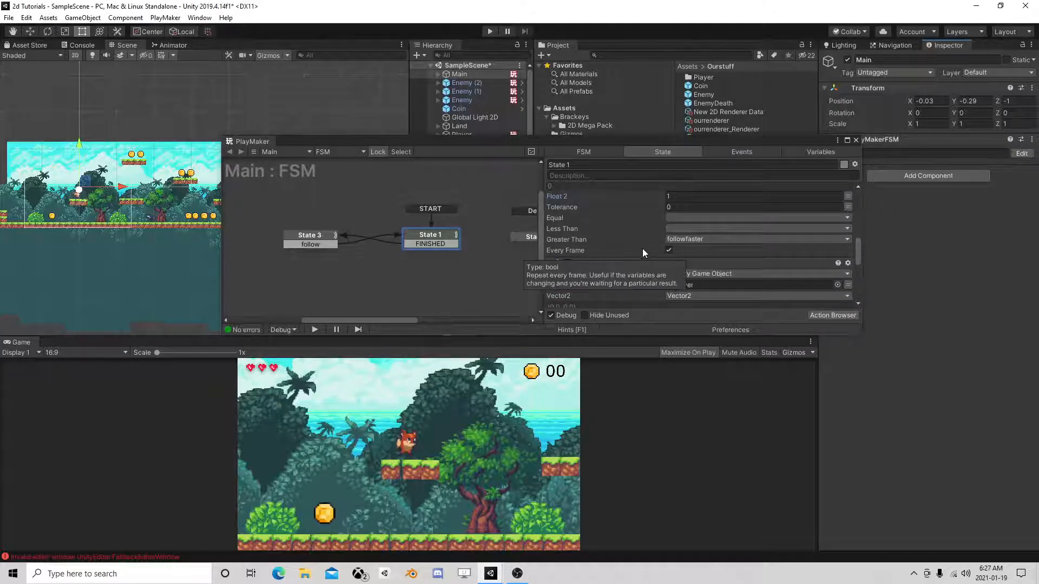
pyautogui.scroll(-3, 643, 248)
pyautogui.scroll(-4, 622, 232)
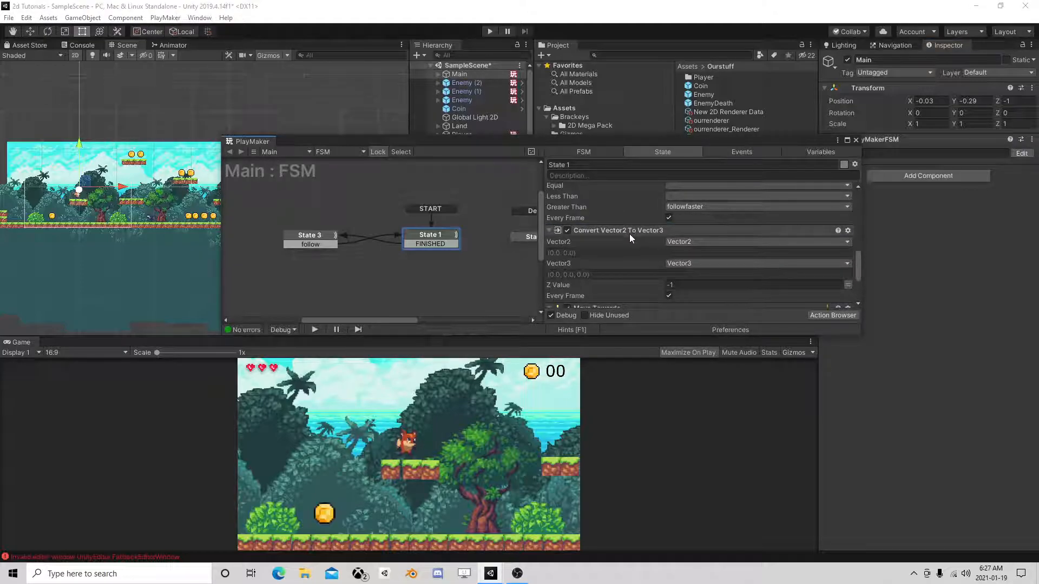
pyautogui.click(679, 241)
pyautogui.click(712, 265)
pyautogui.scroll(-3, 727, 259)
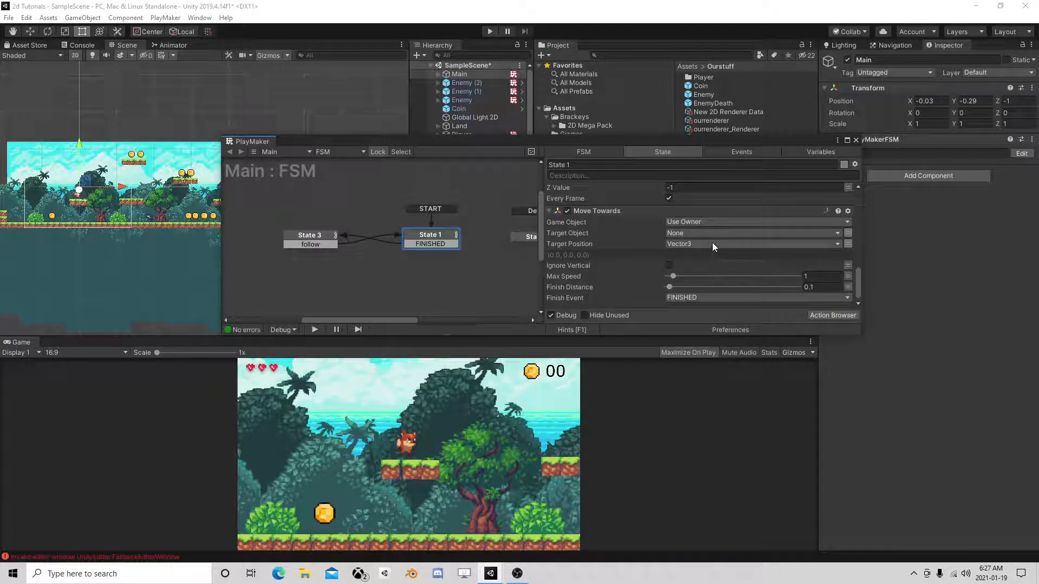
pyautogui.click(712, 243)
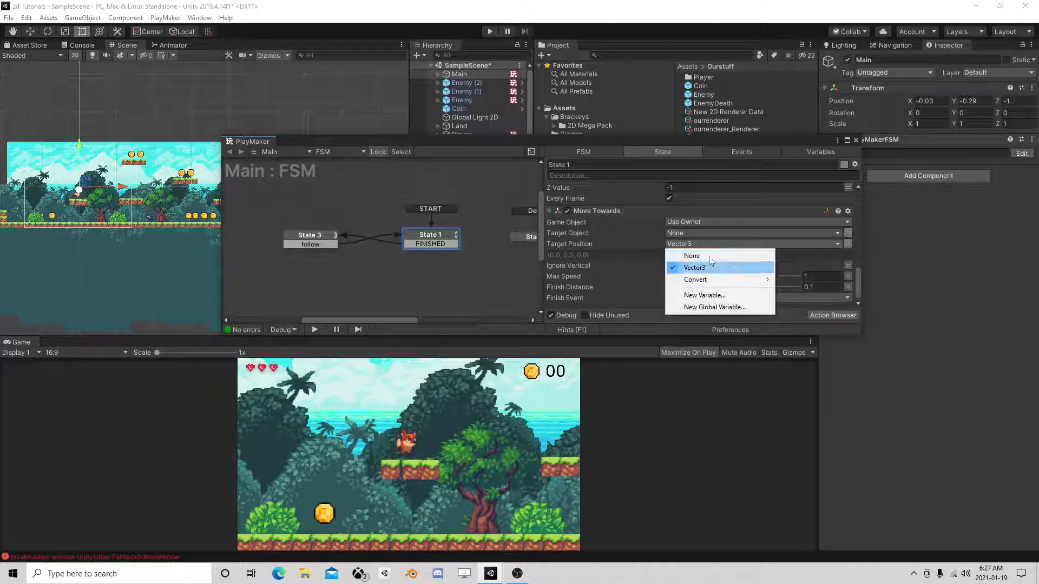
pyautogui.click(605, 215)
pyautogui.scroll(-1, 613, 236)
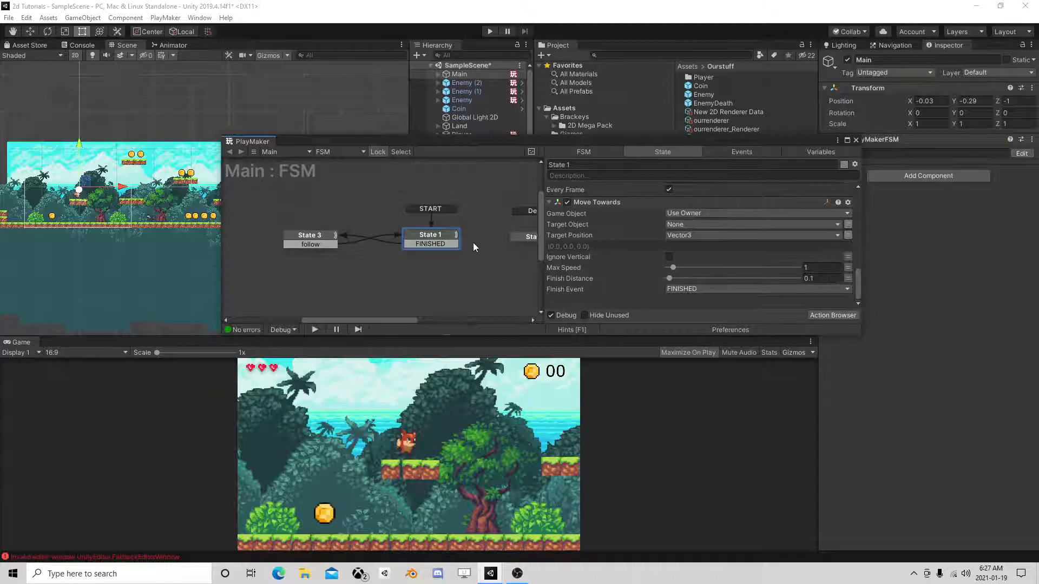
# - Add a followfaster transition to State 1 and connect it to a new state placed below State 1
pyautogui.rightClick(430, 235)
pyautogui.moveTo(476, 241)
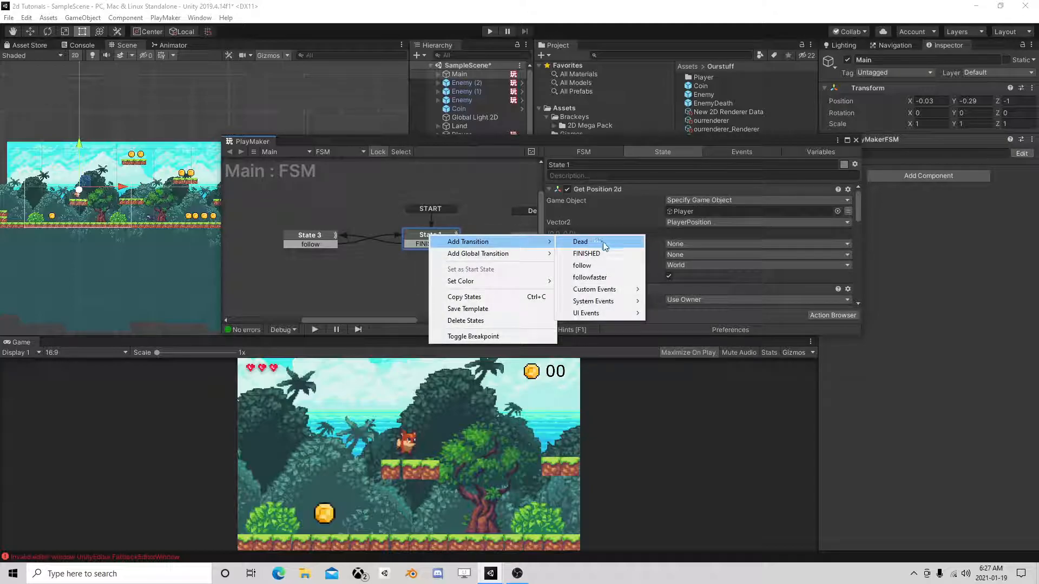
pyautogui.click(612, 276)
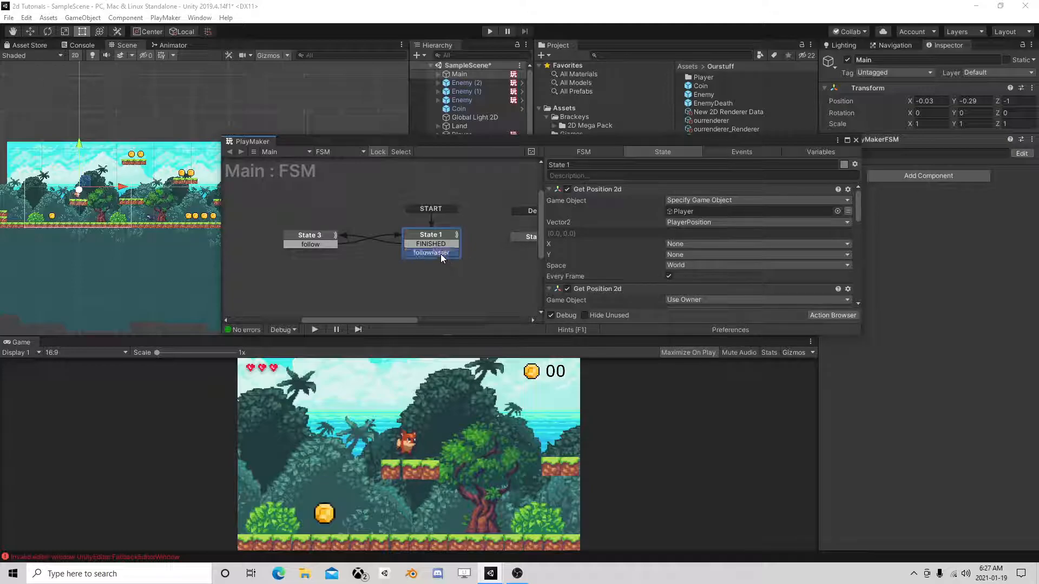
pyautogui.rightClick(443, 232)
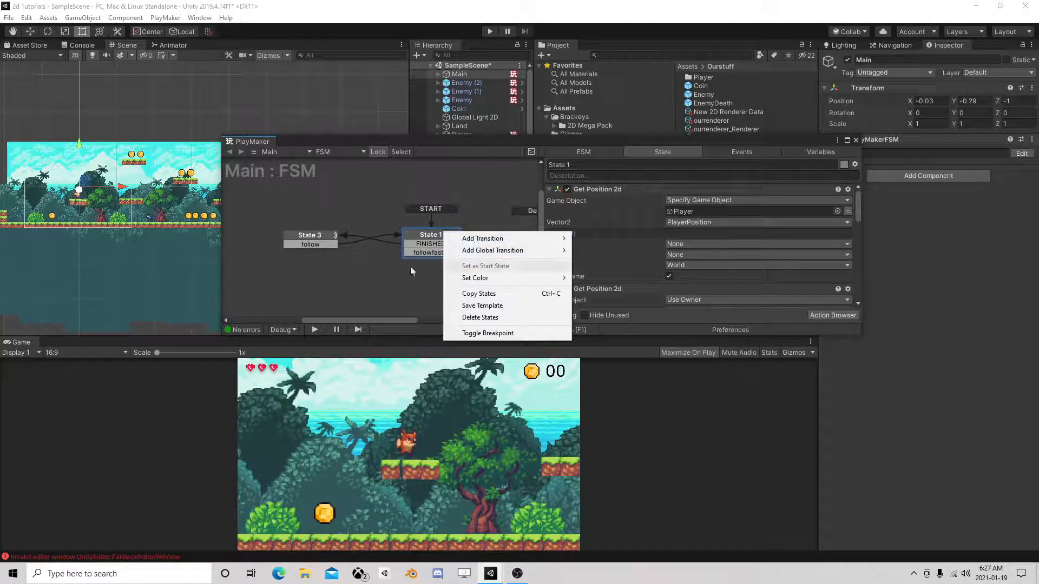
pyautogui.click(343, 278)
pyautogui.rightClick(342, 278)
pyautogui.click(368, 284)
pyautogui.moveTo(427, 252); pyautogui.dragTo(378, 280)
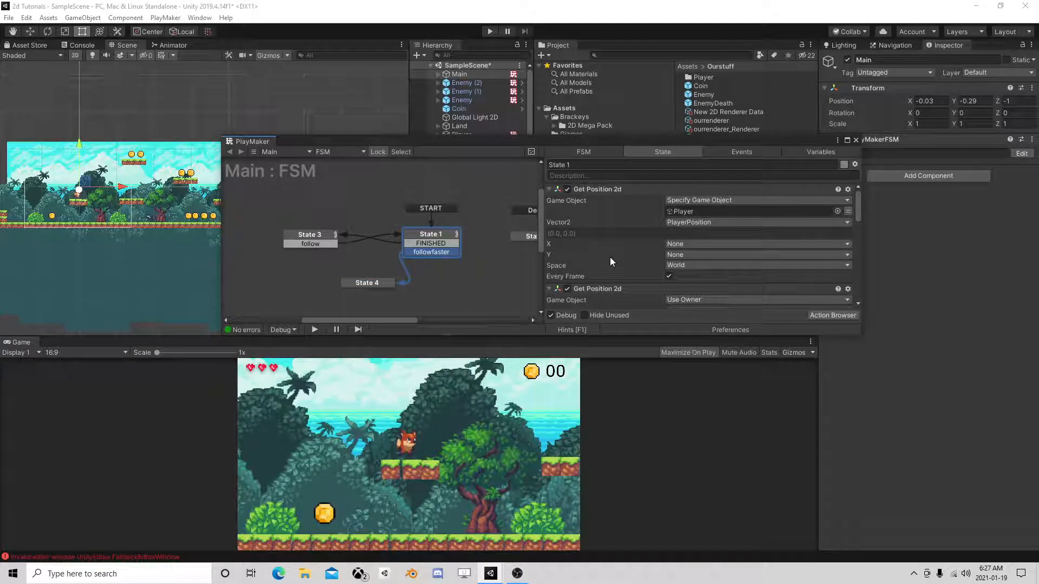
# - Copy State 1's Convert Vector2 To Vector3 and Move Towards actions and paste them into State 4
pyautogui.scroll(-3, 603, 206)
pyautogui.scroll(-5, 604, 211)
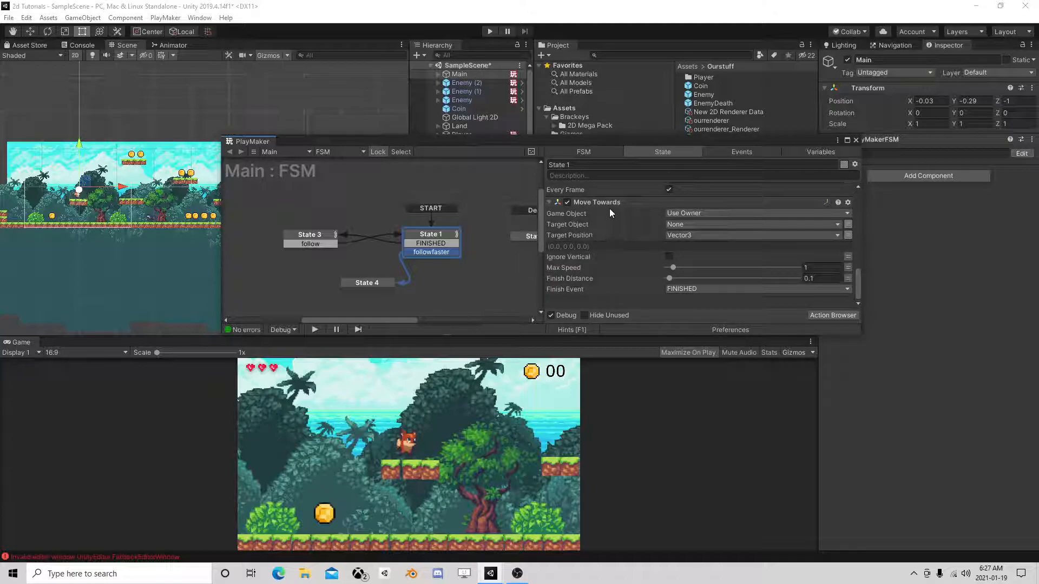
pyautogui.click(610, 204)
pyautogui.scroll(1, 609, 230)
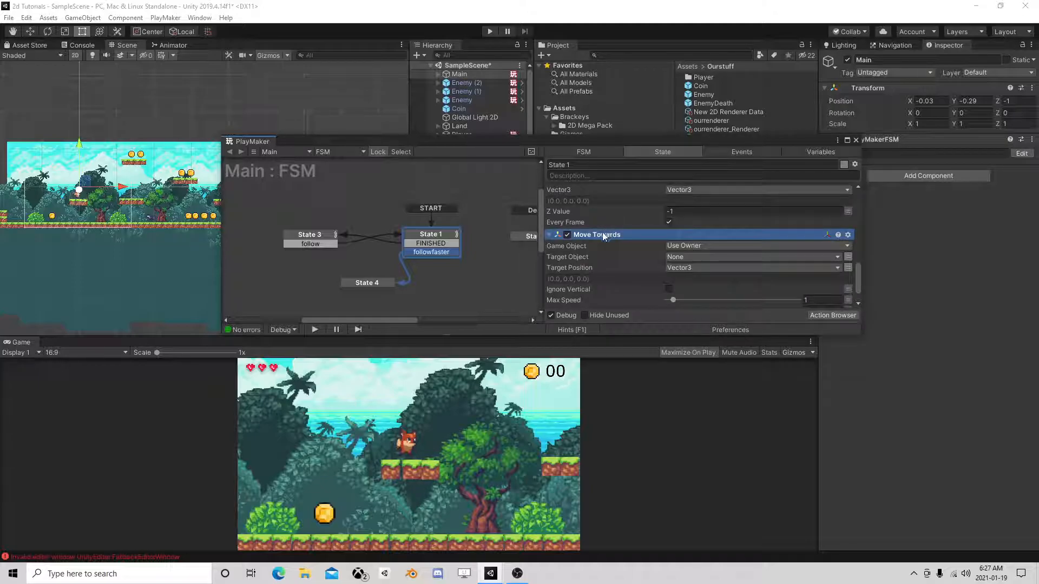
pyautogui.scroll(2, 603, 234)
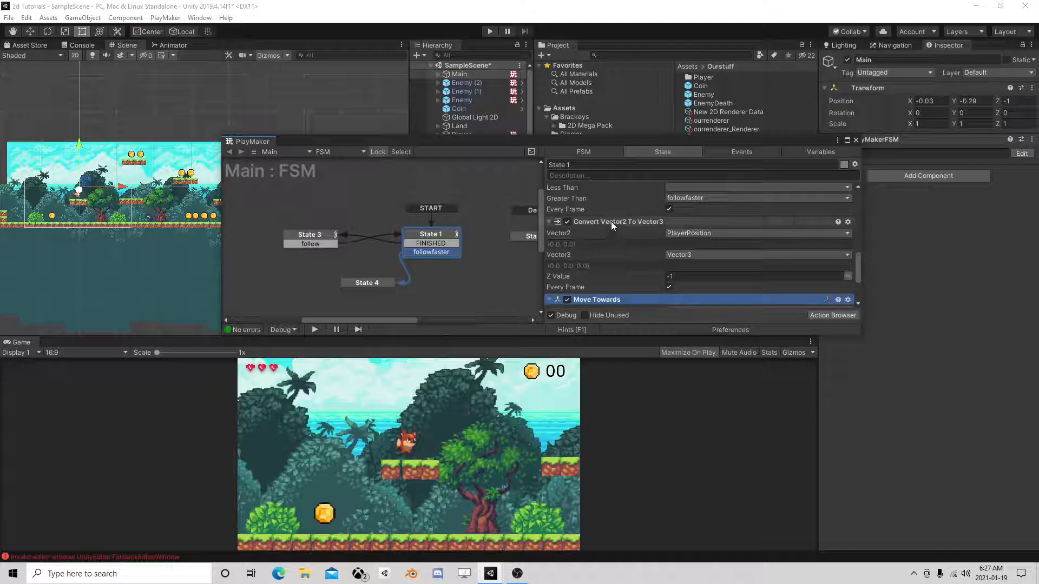
pyautogui.scroll(2, 611, 222)
pyautogui.scroll(2, 610, 222)
pyautogui.scroll(-3, 608, 225)
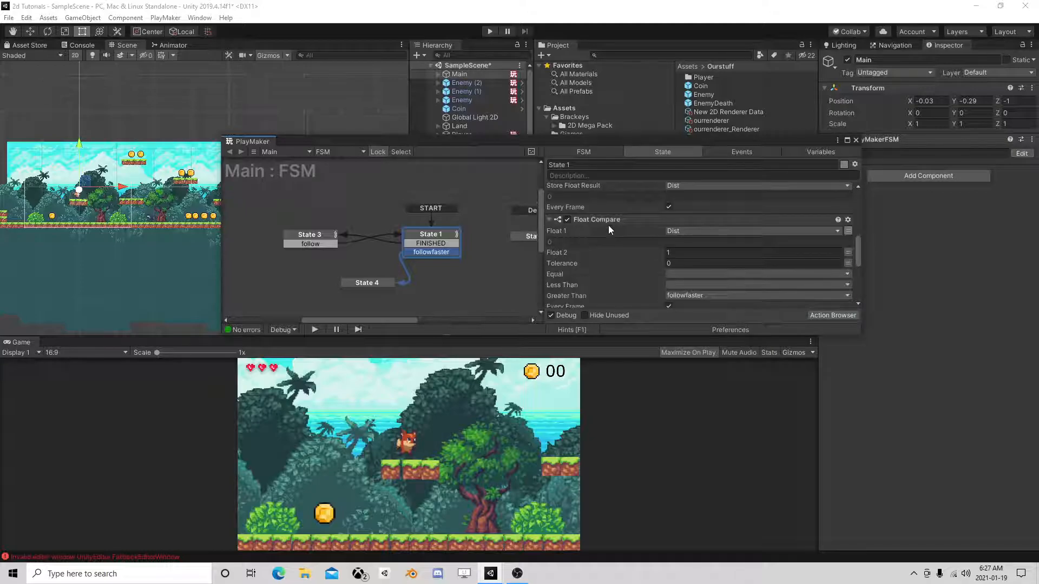
pyautogui.scroll(-2, 608, 225)
pyautogui.scroll(2, 608, 225)
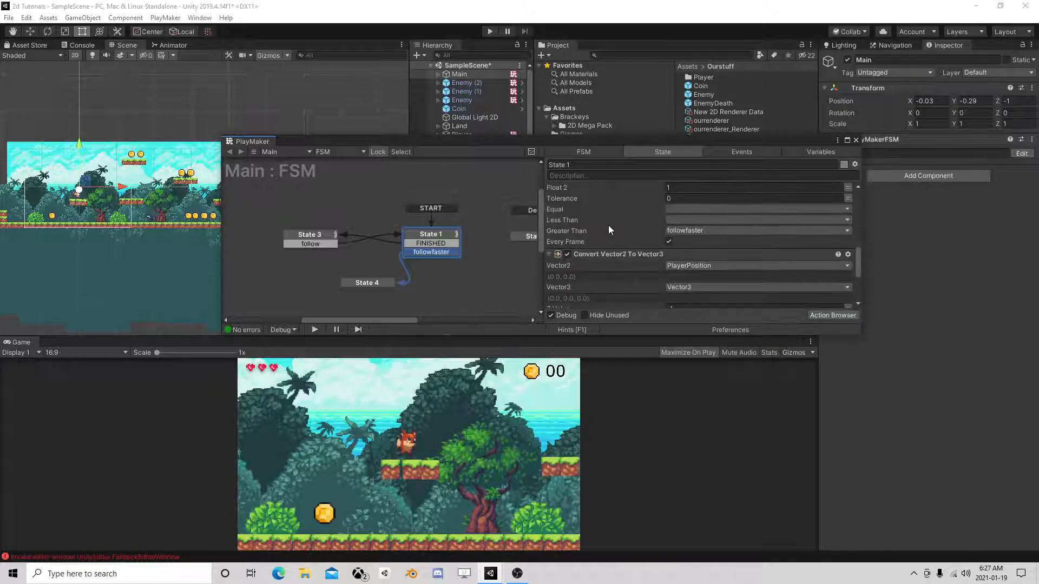
pyautogui.scroll(-2, 606, 247)
pyautogui.scroll(1, 605, 221)
pyautogui.click(606, 219)
pyautogui.rightClick(606, 219)
pyautogui.click(643, 279)
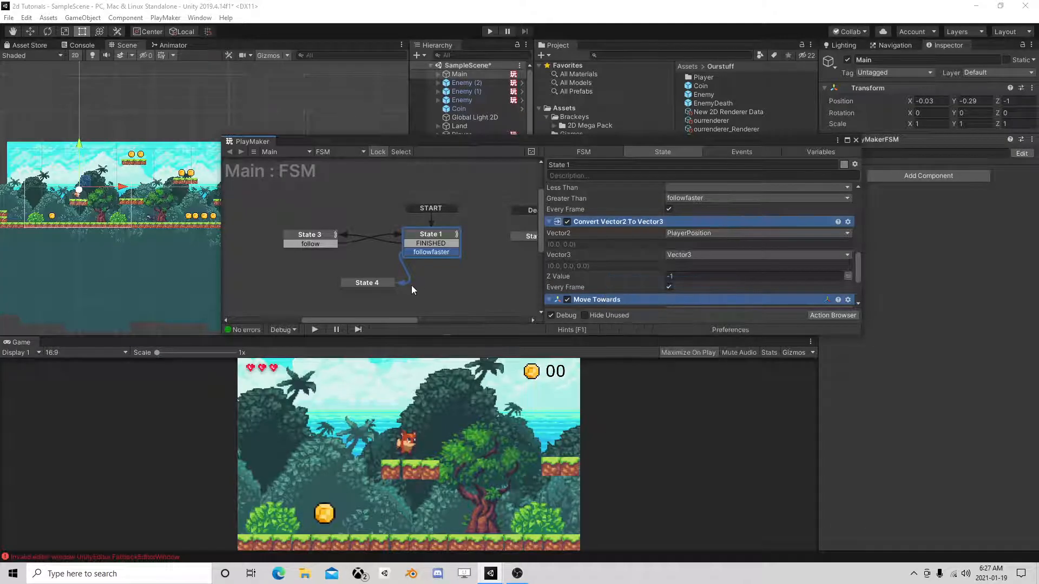
pyautogui.click(381, 283)
pyautogui.rightClick(570, 219)
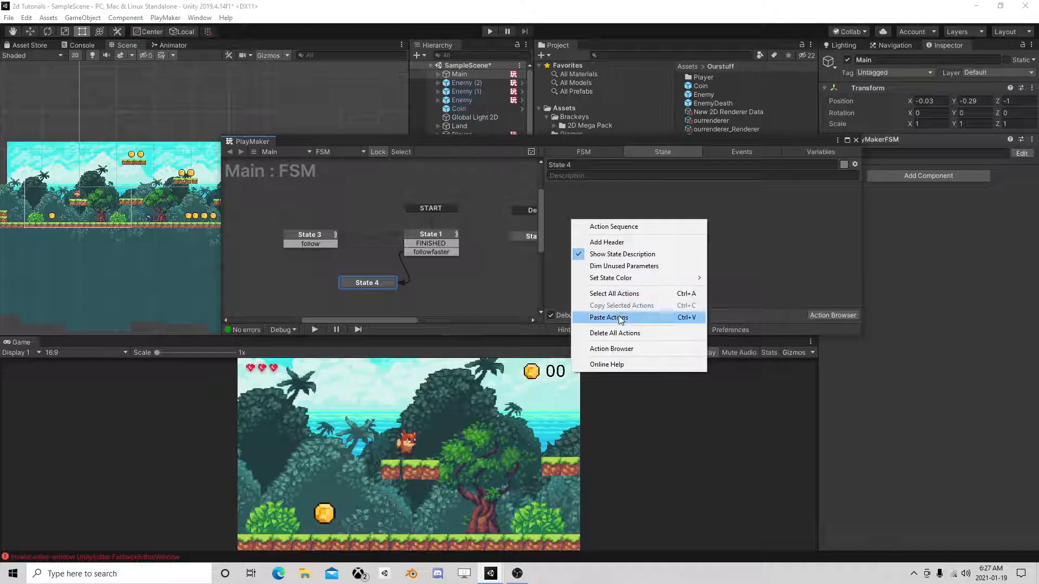
pyautogui.click(595, 315)
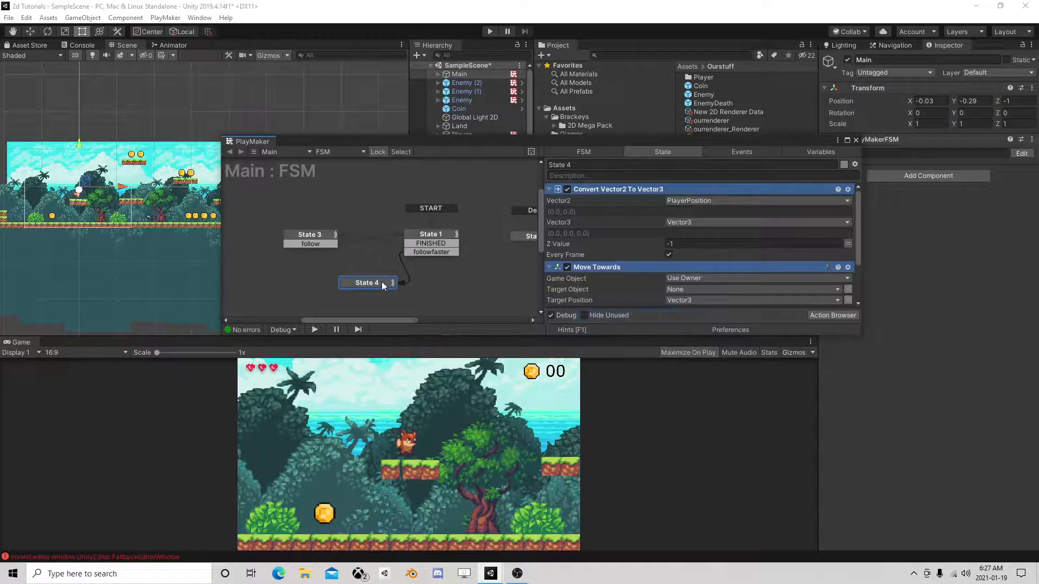
# - Copy State 1's first Get Position 2d action and paste it before Convert Vector2 To Vector3 in State 4
pyautogui.click(443, 236)
pyautogui.click(597, 190)
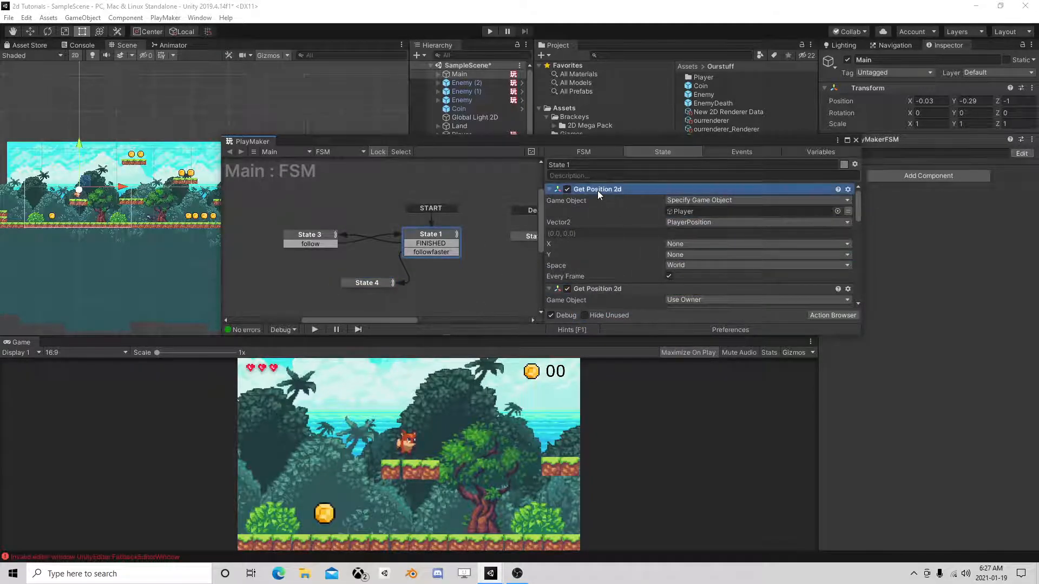
pyautogui.rightClick(597, 190)
pyautogui.click(639, 254)
pyautogui.click(370, 282)
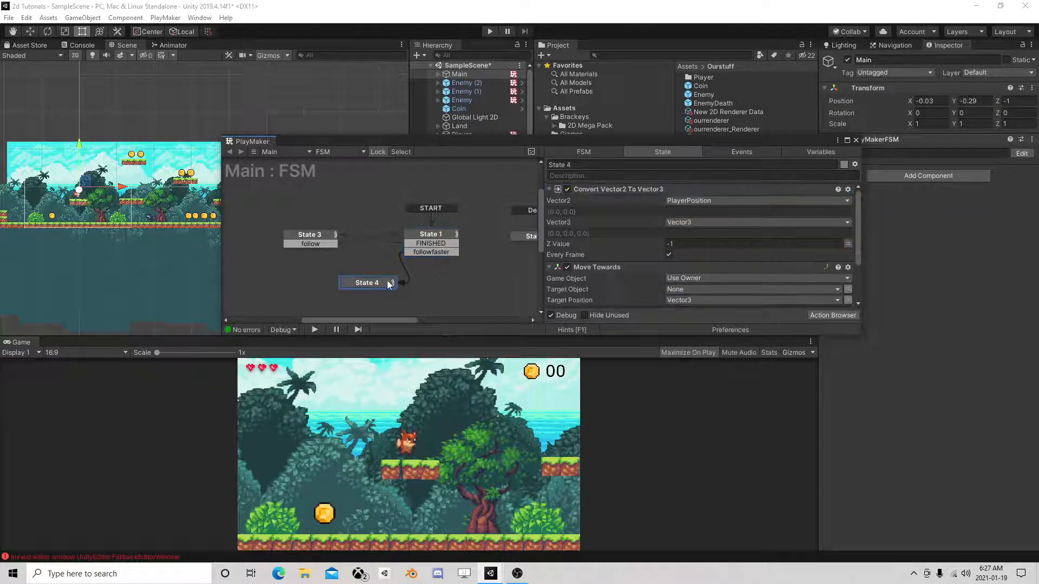
pyautogui.rightClick(605, 195)
pyautogui.click(652, 266)
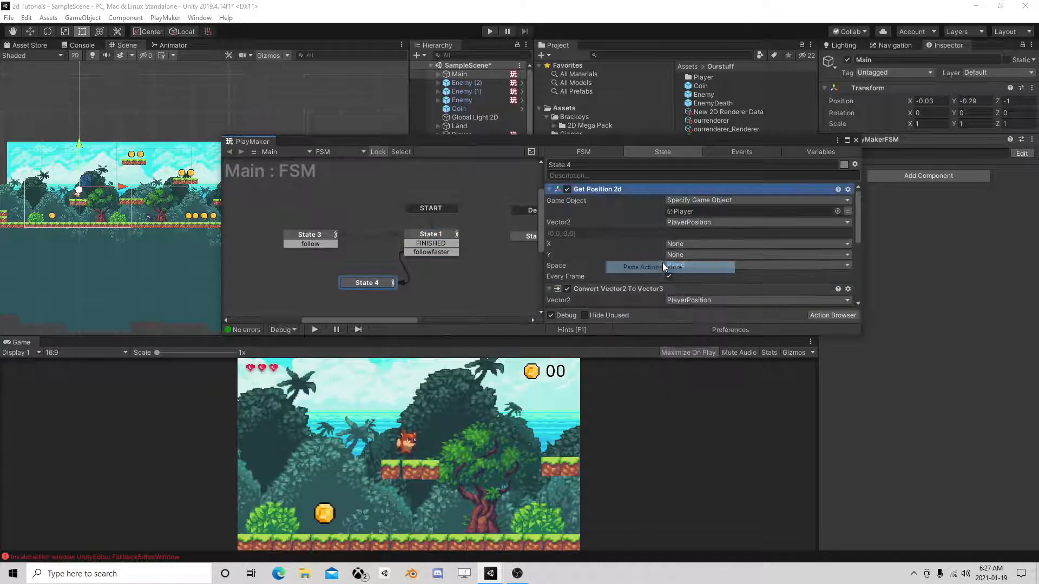
# - Set Max Speed to 2 and Finish Distance to 0.3 in State 4's Move Towards action
pyautogui.scroll(-1, 676, 246)
pyautogui.scroll(-1, 670, 246)
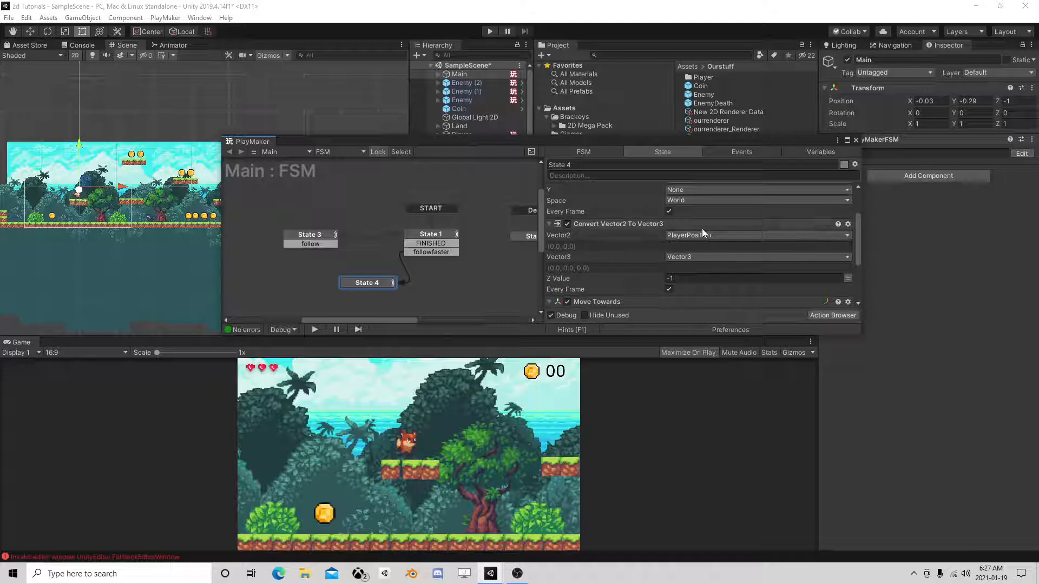
pyautogui.scroll(-1, 706, 239)
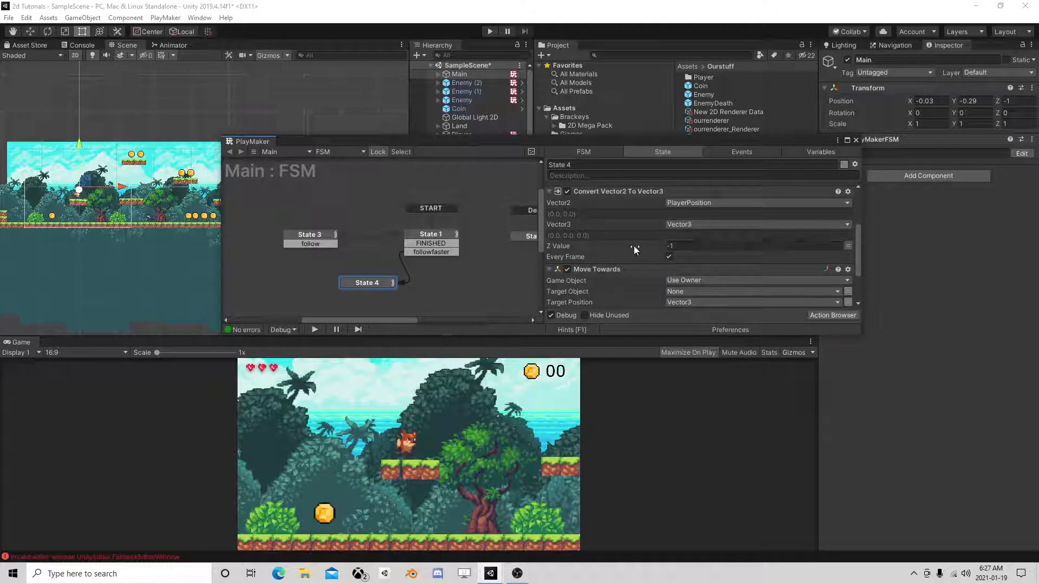
pyautogui.scroll(-1, 665, 249)
pyautogui.scroll(-1, 703, 276)
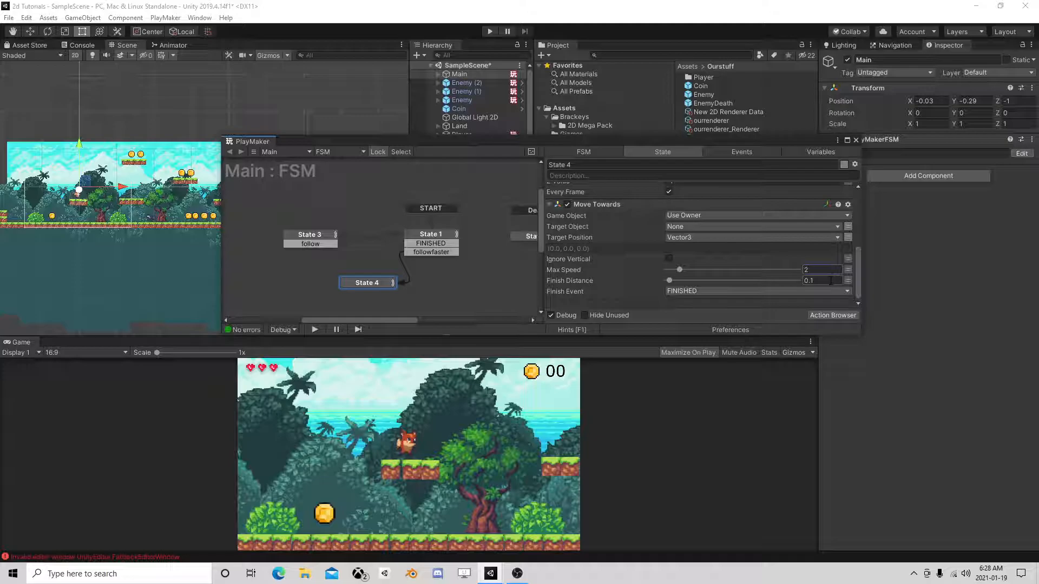
pyautogui.click(826, 280)
pyautogui.write('.3')
pyautogui.press('Return')
# - Add a FINISHED transition to State 4 and link it back to State 1
pyautogui.rightClick(378, 282)
pyautogui.moveTo(460, 287)
pyautogui.click(532, 301)
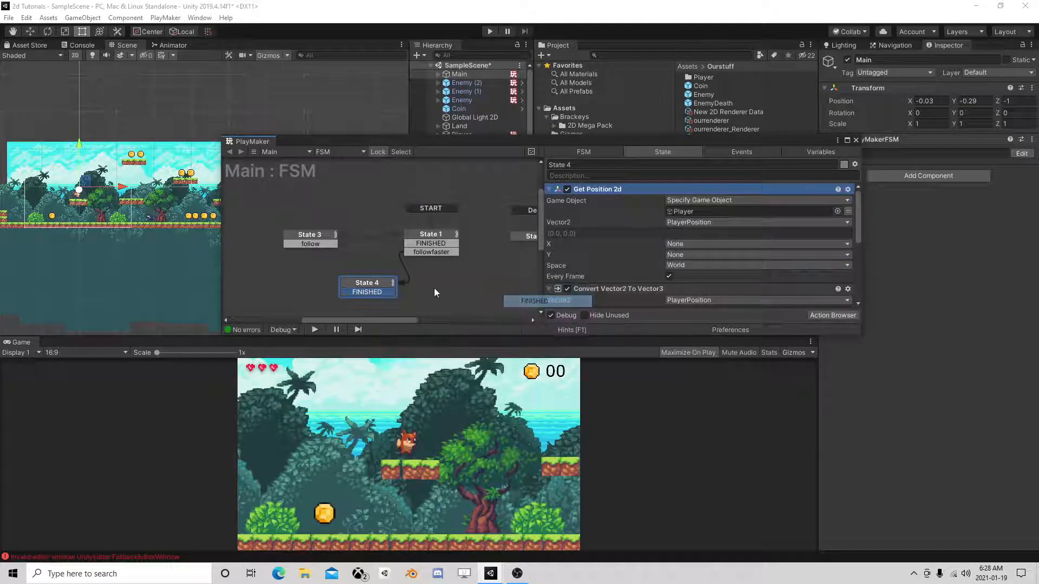
pyautogui.moveTo(386, 294); pyautogui.dragTo(417, 242)
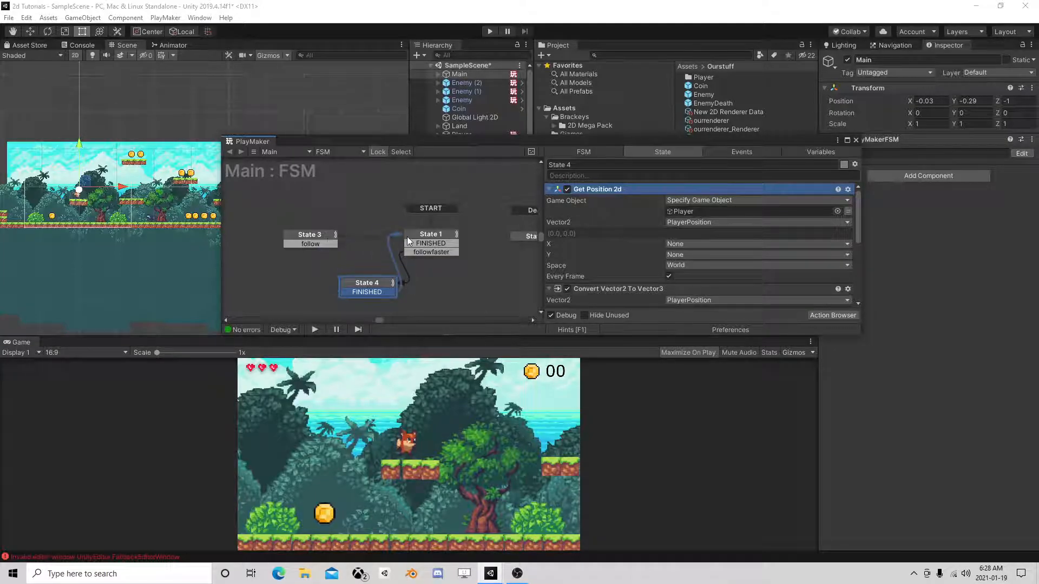
# - Close the FSM editor, play-test the level by running and jumping in both directions to check the follow behaviour, and stop the game
pyautogui.click(855, 140)
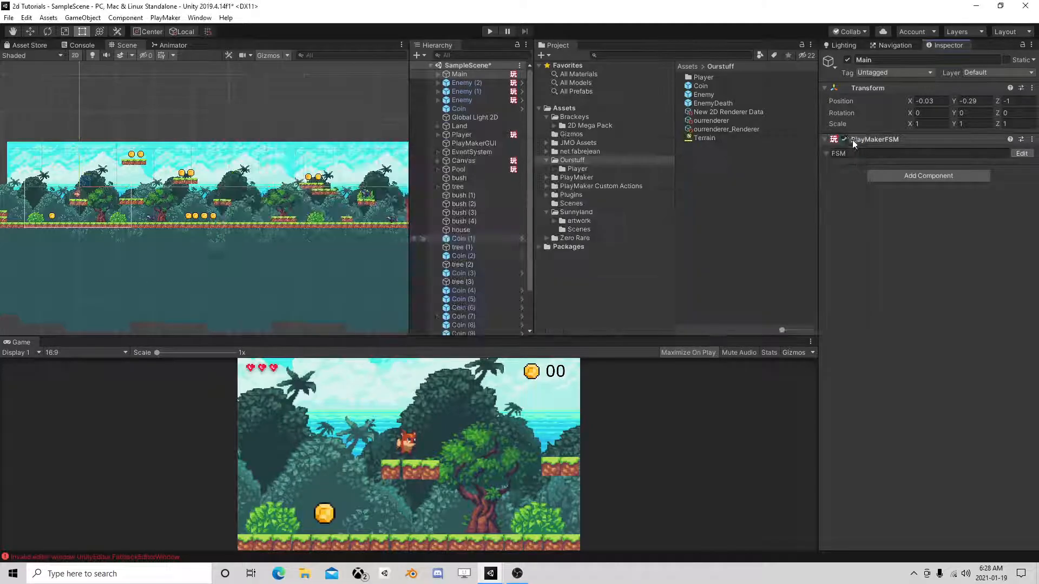
pyautogui.click(488, 31)
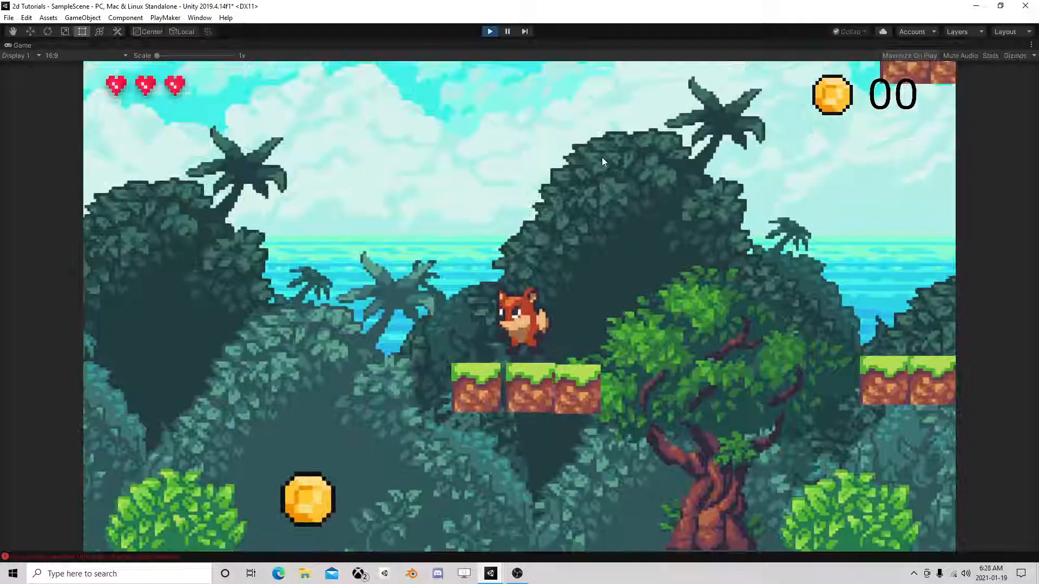
pyautogui.press('d')
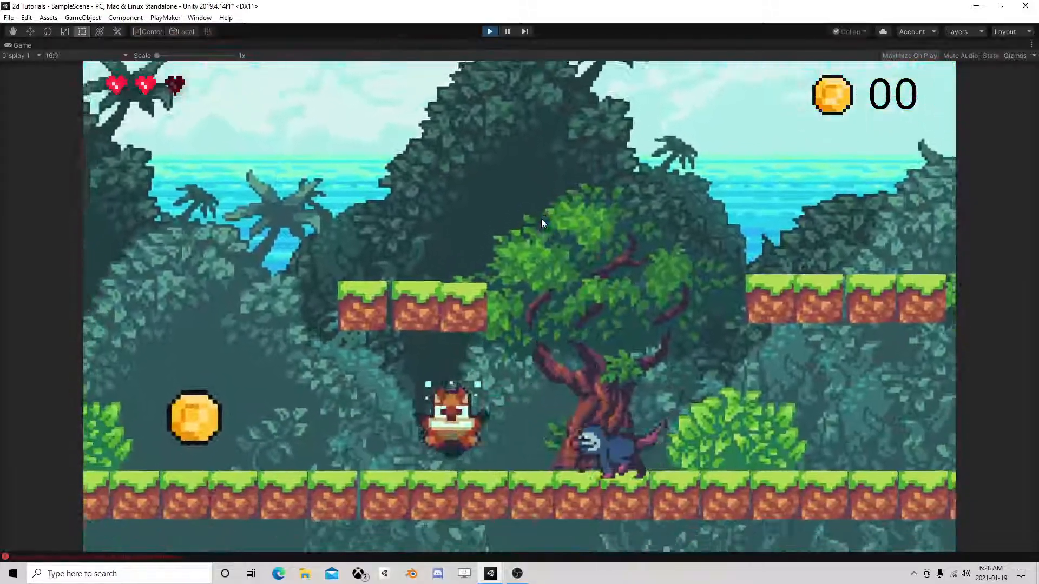
pyautogui.press('a')
pyautogui.press('space')
pyautogui.press('d')
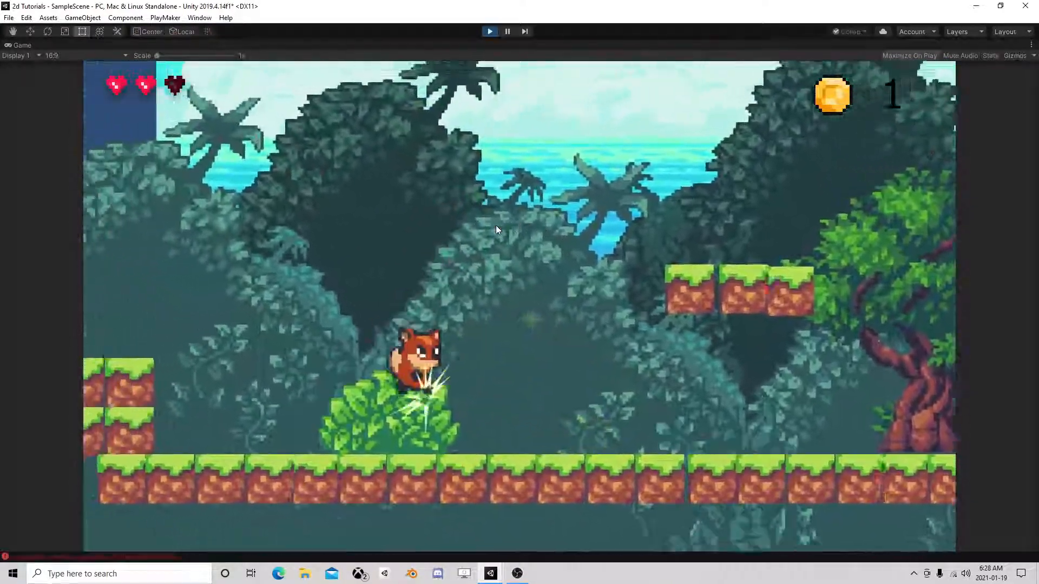
pyautogui.press('space')
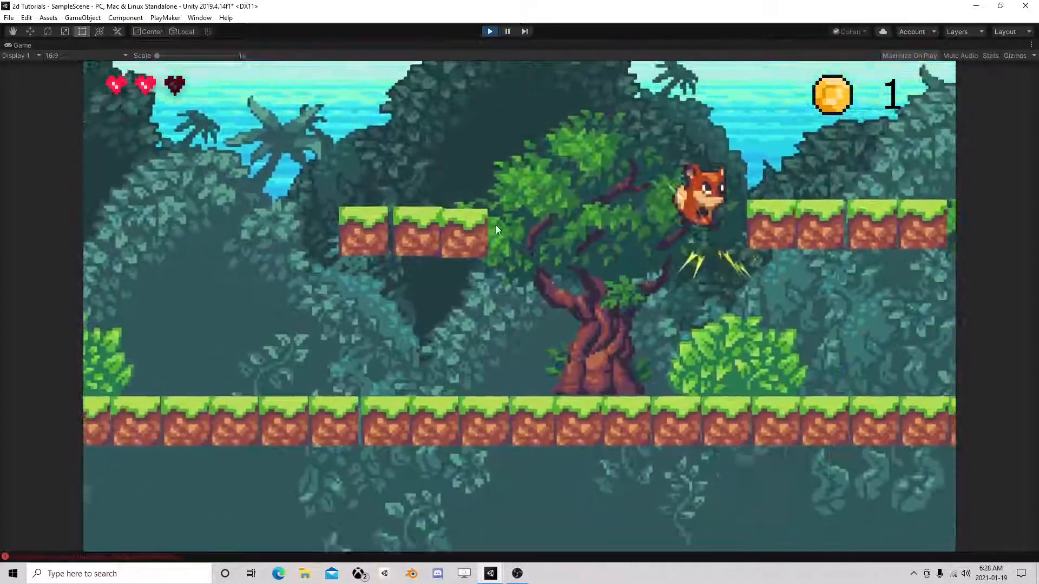
pyautogui.press('space')
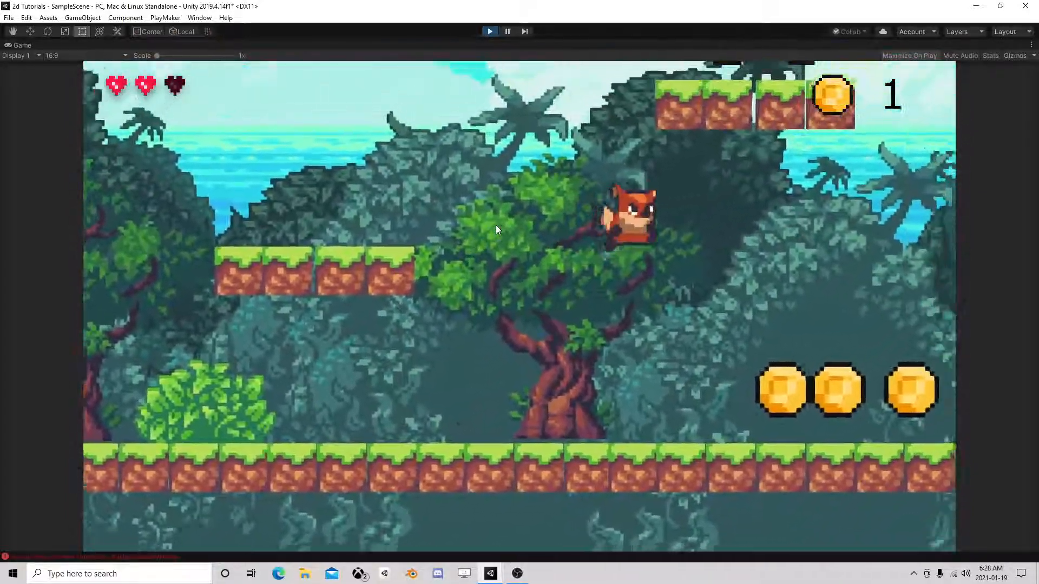
pyautogui.press('space')
pyautogui.press('d')
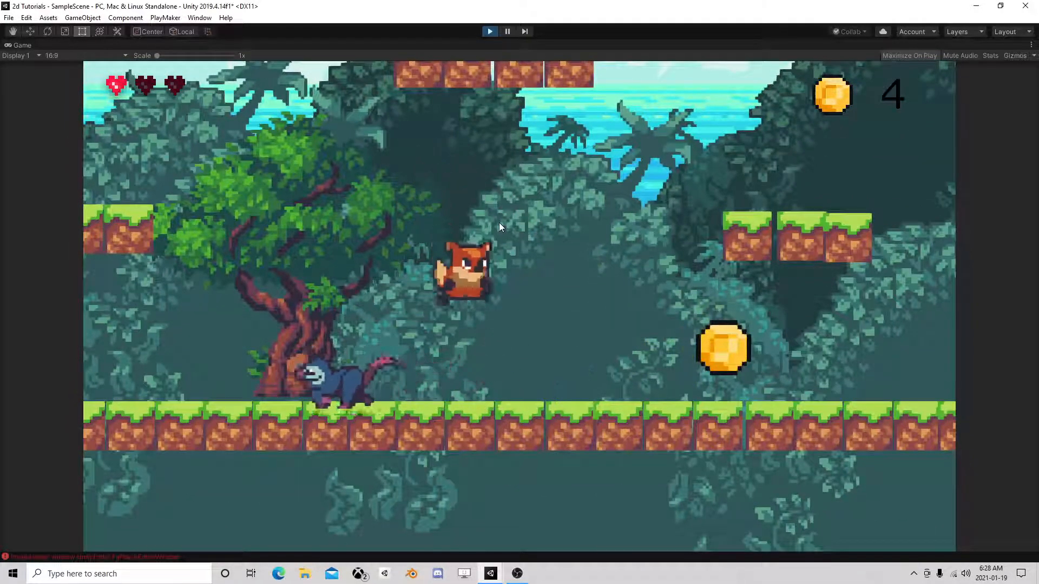
pyautogui.press('a')
pyautogui.press('space')
pyautogui.press('d')
pyautogui.press('space')
pyautogui.press('space')
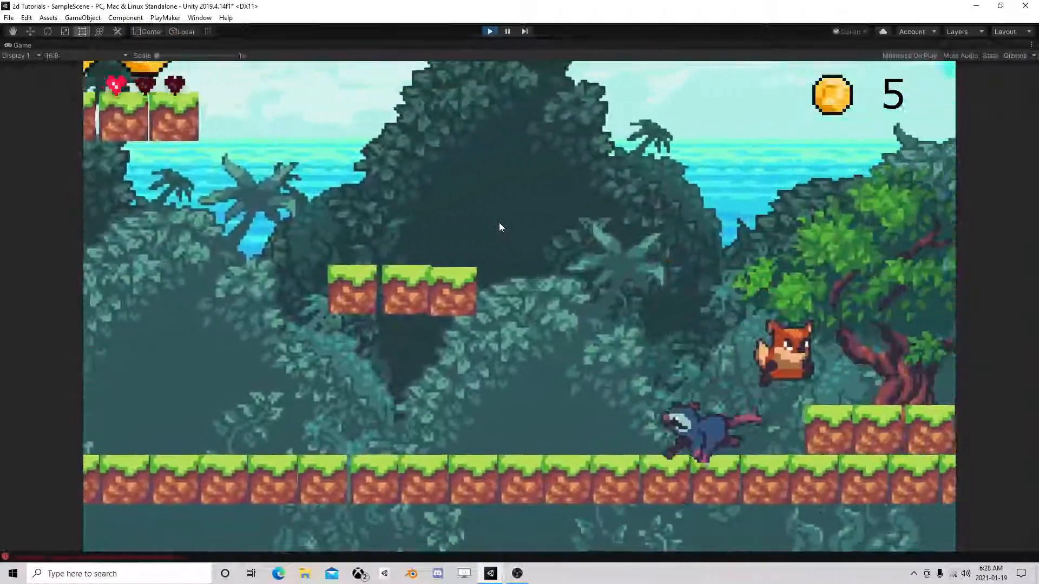
pyautogui.press('space')
pyautogui.press('space')
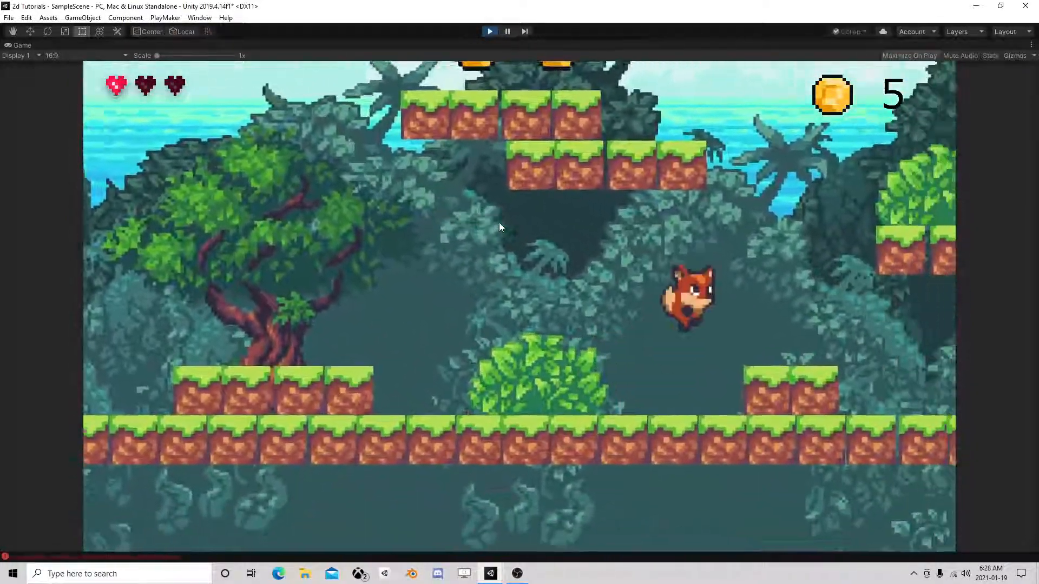
pyautogui.press('space')
pyautogui.press('Left')
pyautogui.press('space')
pyautogui.press('space')
pyautogui.press('space')
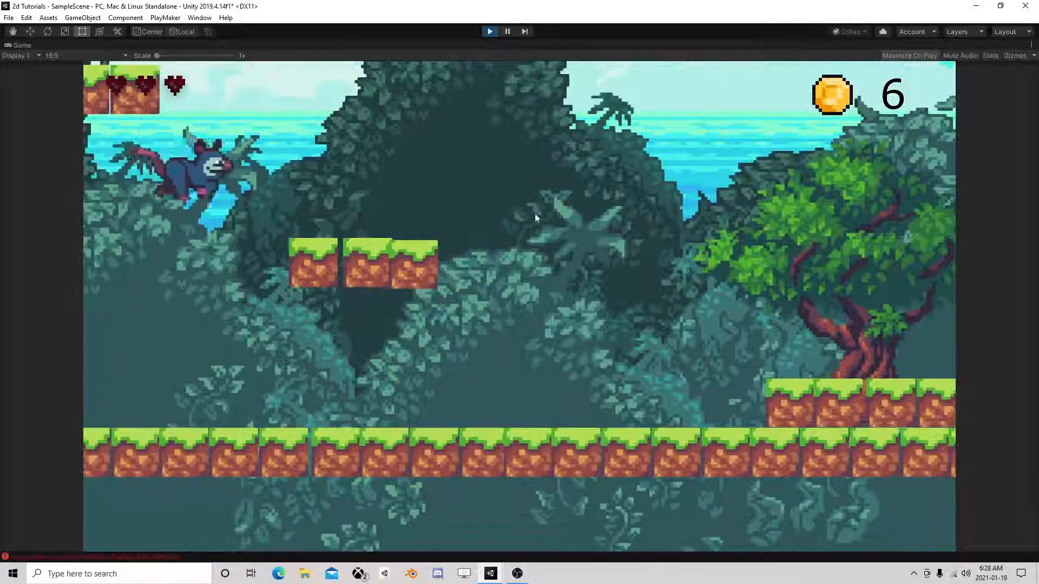
pyautogui.click(485, 32)
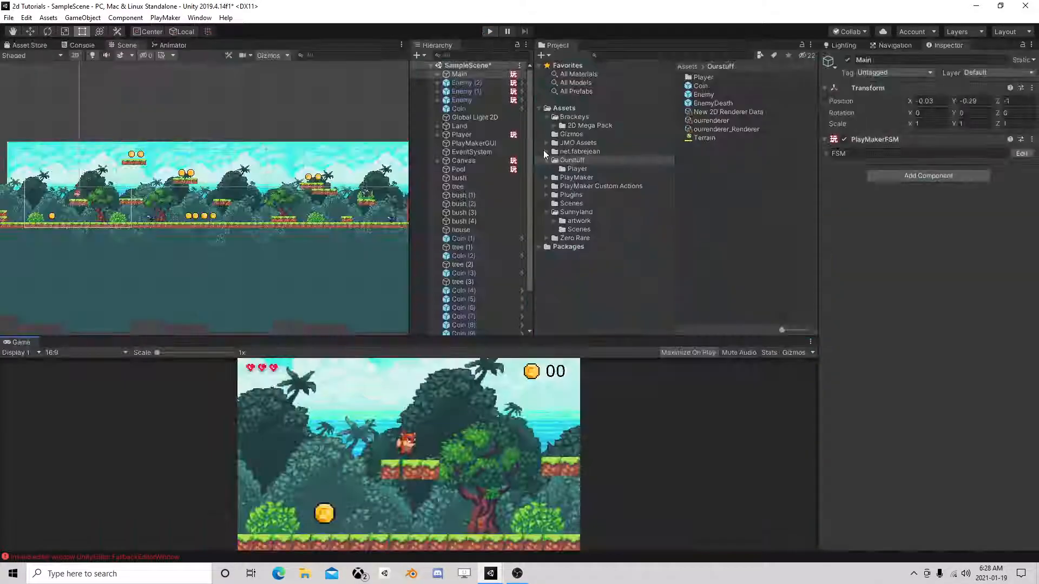
# - Open Main's FSM, review State 1's Vector2 Operator and Float Compare actions and State 4's actions, and close the editor
pyautogui.click(1021, 154)
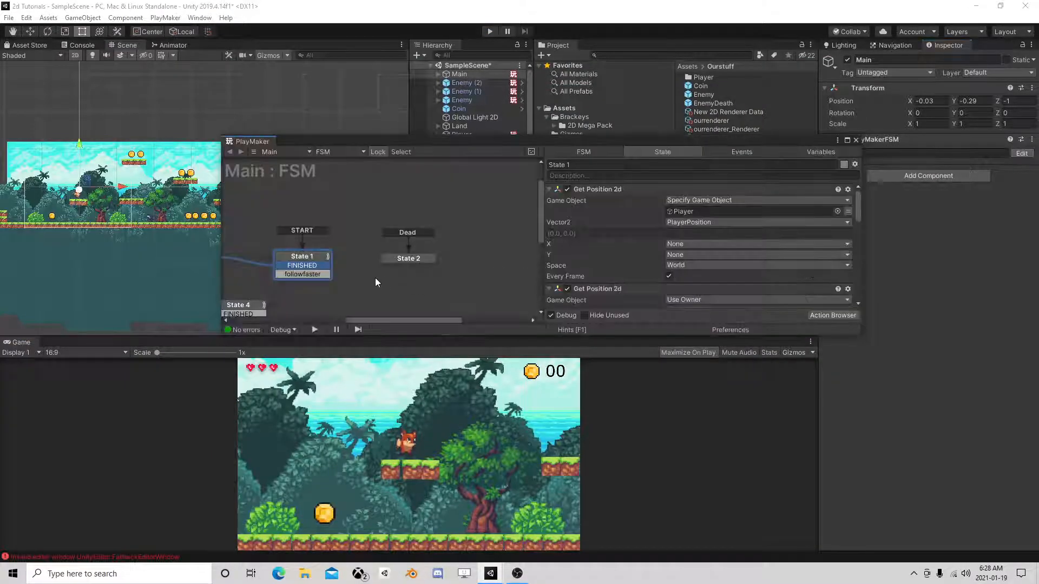
pyautogui.click(424, 180)
pyautogui.scroll(-10, 698, 261)
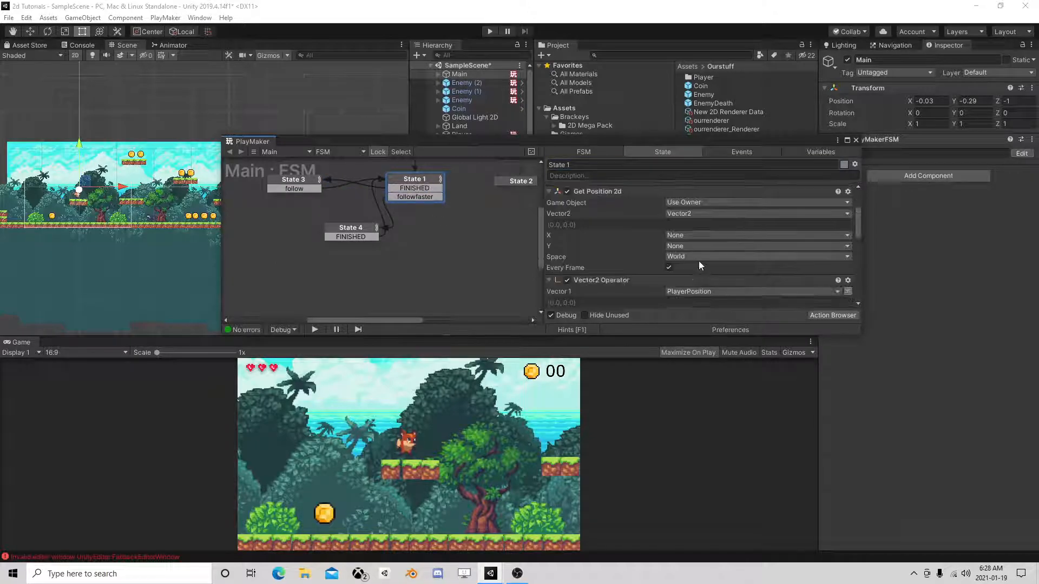
pyautogui.scroll(-6, 705, 269)
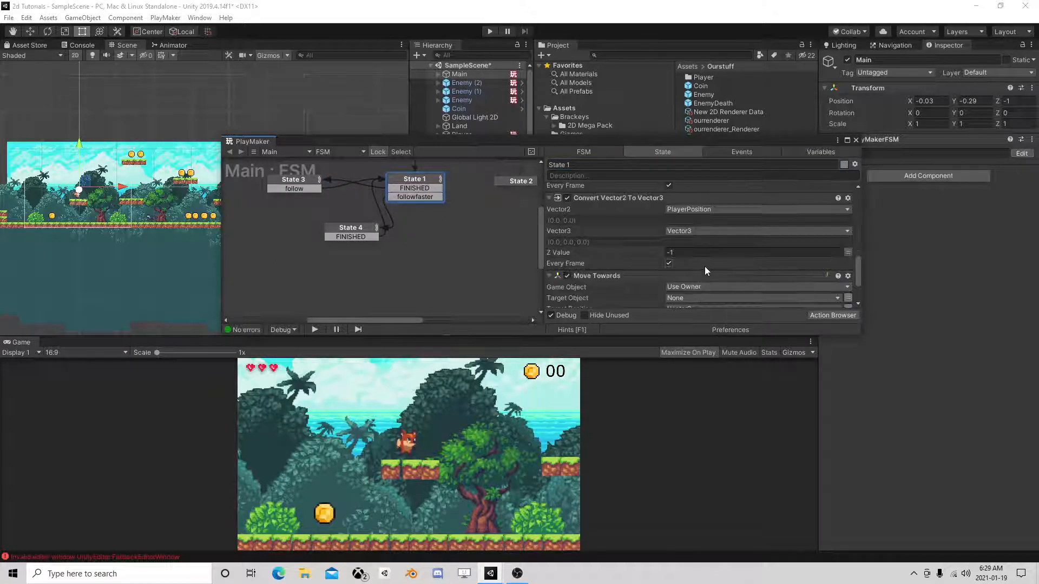
pyautogui.scroll(3, 705, 268)
pyautogui.scroll(3, 704, 269)
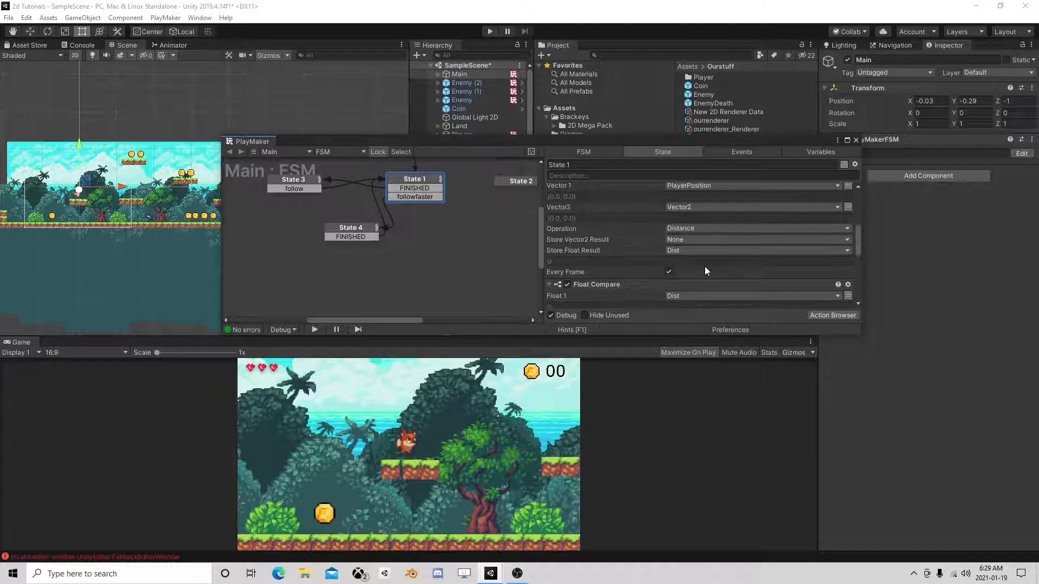
pyautogui.click(822, 220)
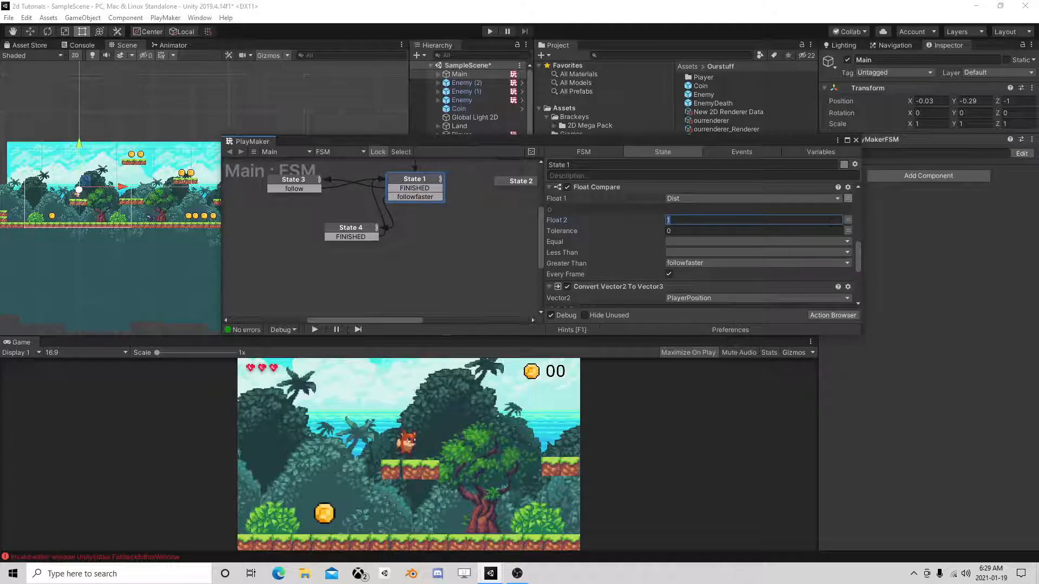
pyautogui.click(352, 228)
pyautogui.scroll(-5, 649, 241)
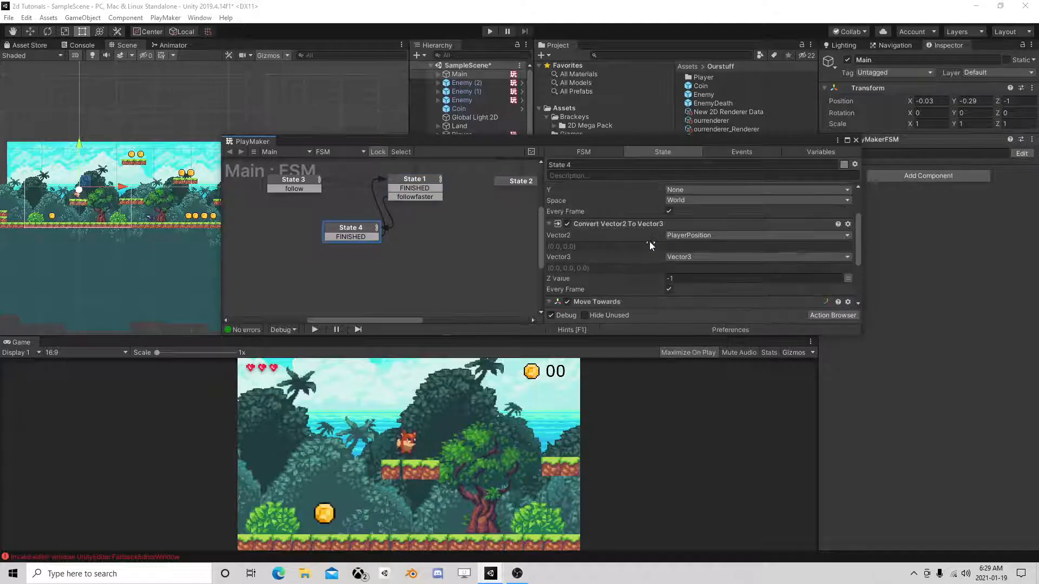
pyautogui.click(855, 140)
# - Play-test the level from the start to the far-end block stack, running and jumping to check the camera follow, and stop the game
pyautogui.click(488, 33)
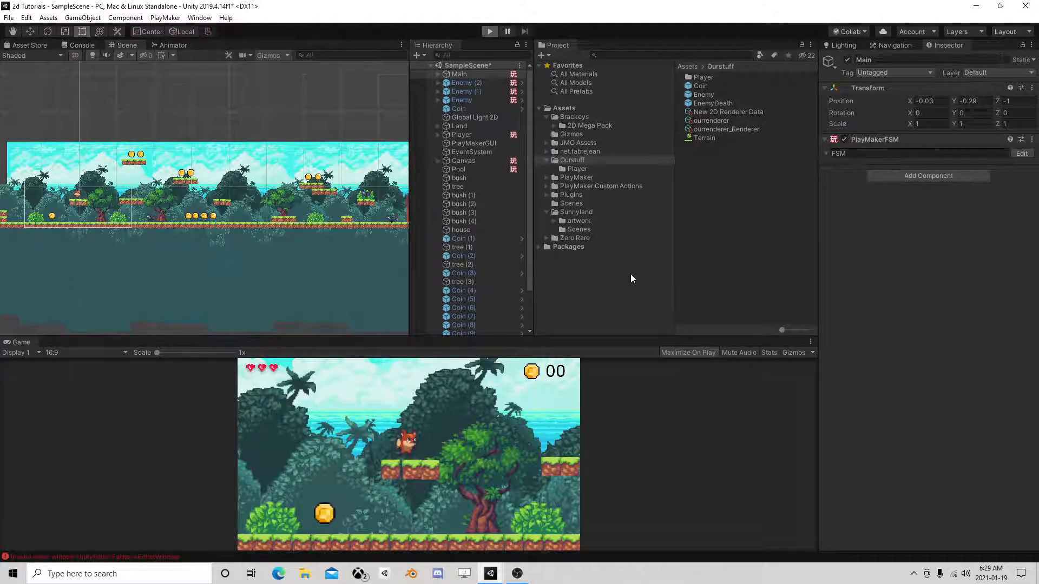
pyautogui.press('space')
pyautogui.press('d')
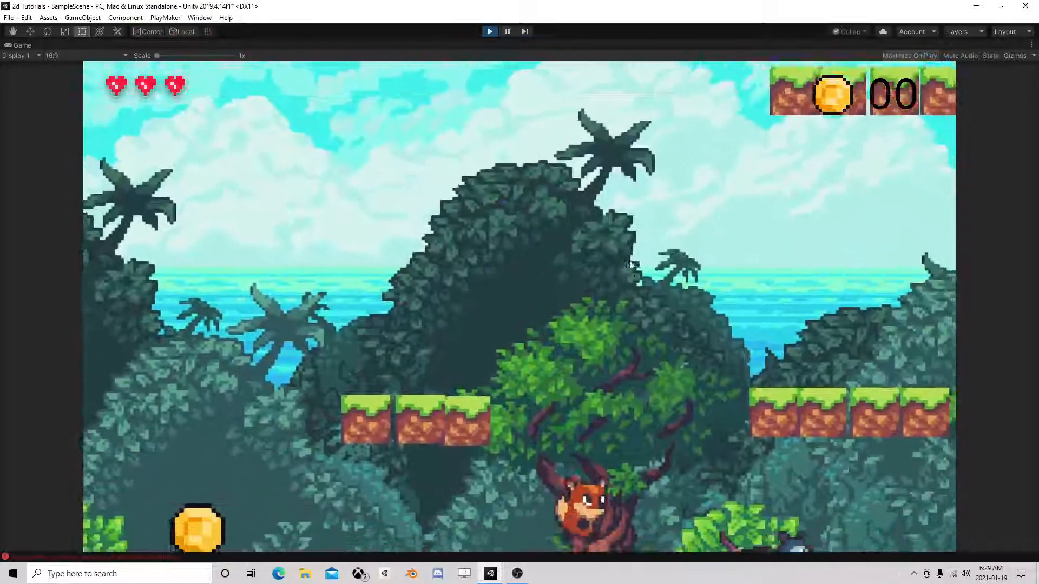
pyautogui.press('space')
pyautogui.press('a')
pyautogui.press('d')
pyautogui.press('space')
pyautogui.press('d')
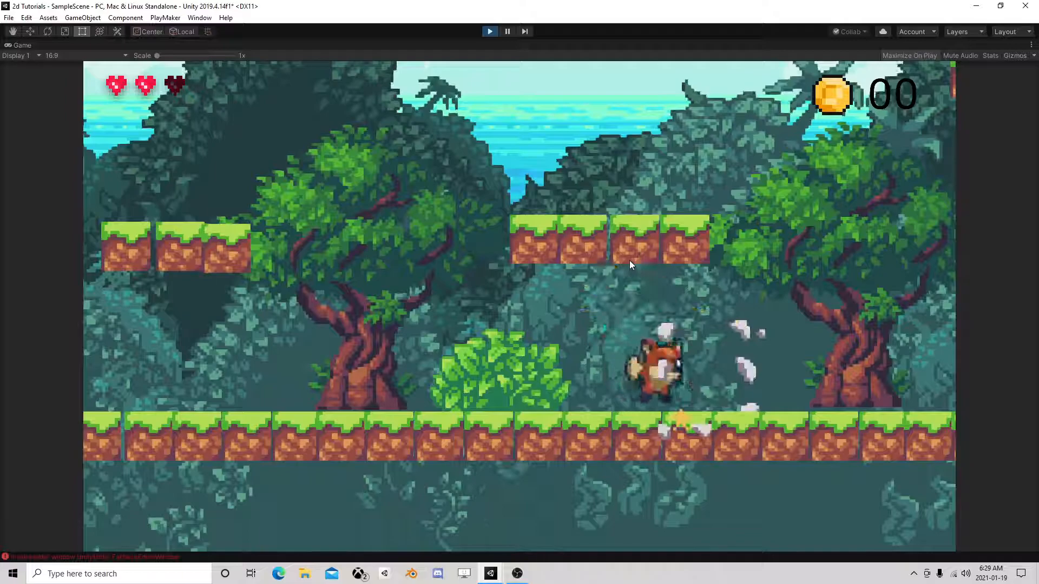
pyautogui.press('d')
pyautogui.press('space')
pyautogui.press('d')
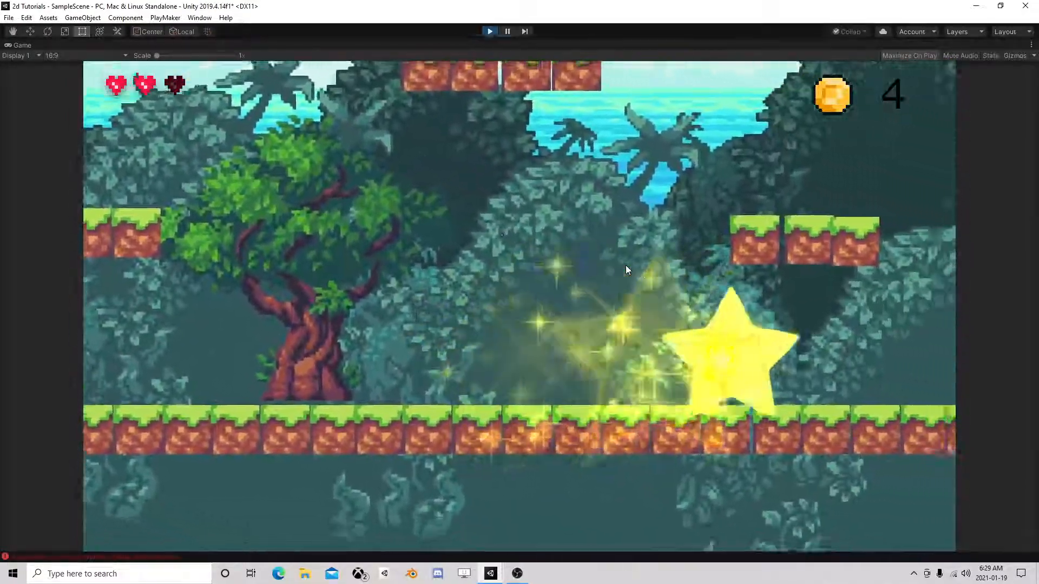
pyautogui.press('a')
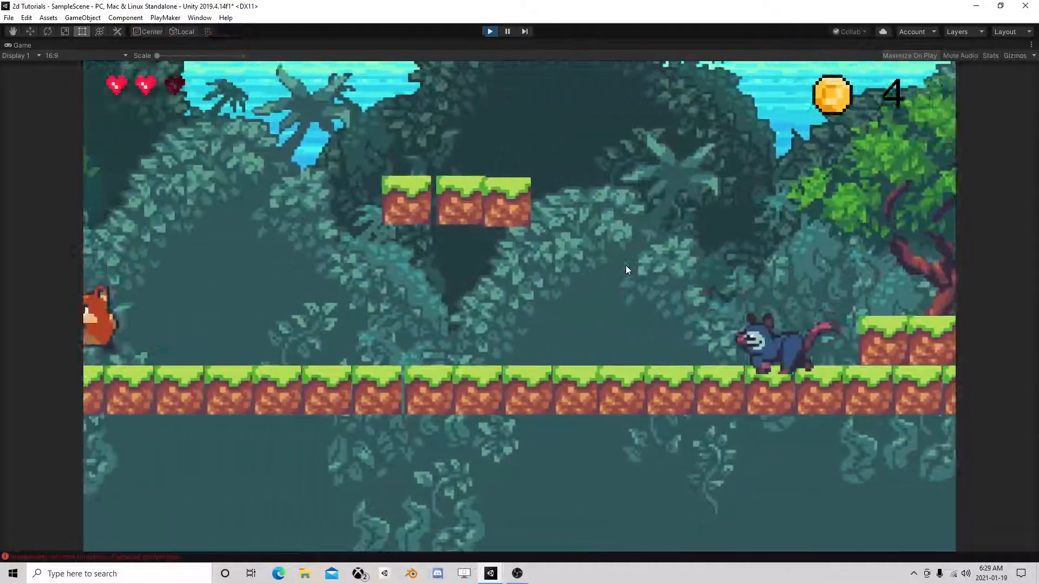
pyautogui.press('d')
pyautogui.press('space')
pyautogui.press('space')
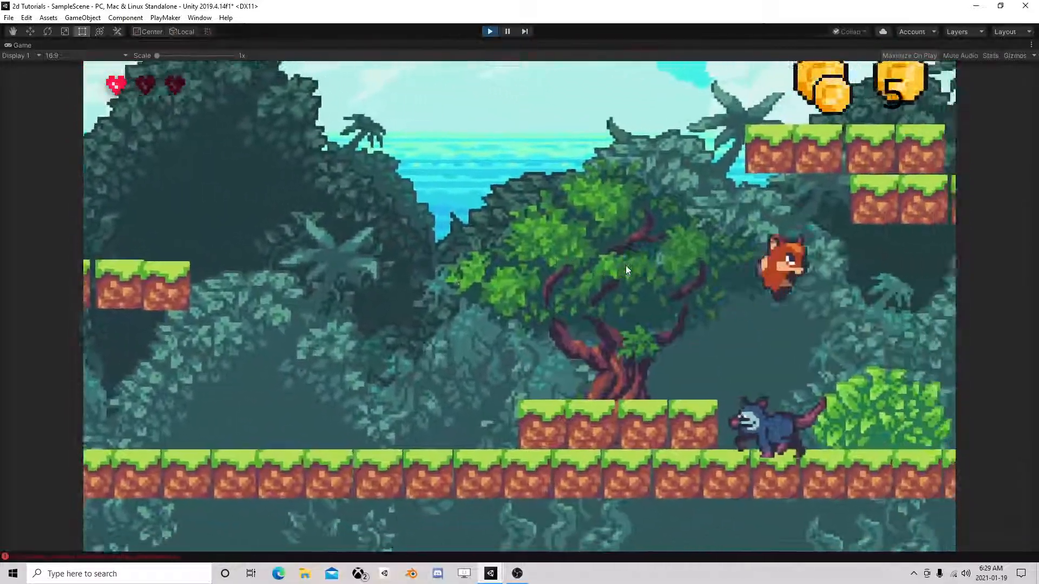
pyautogui.press('space')
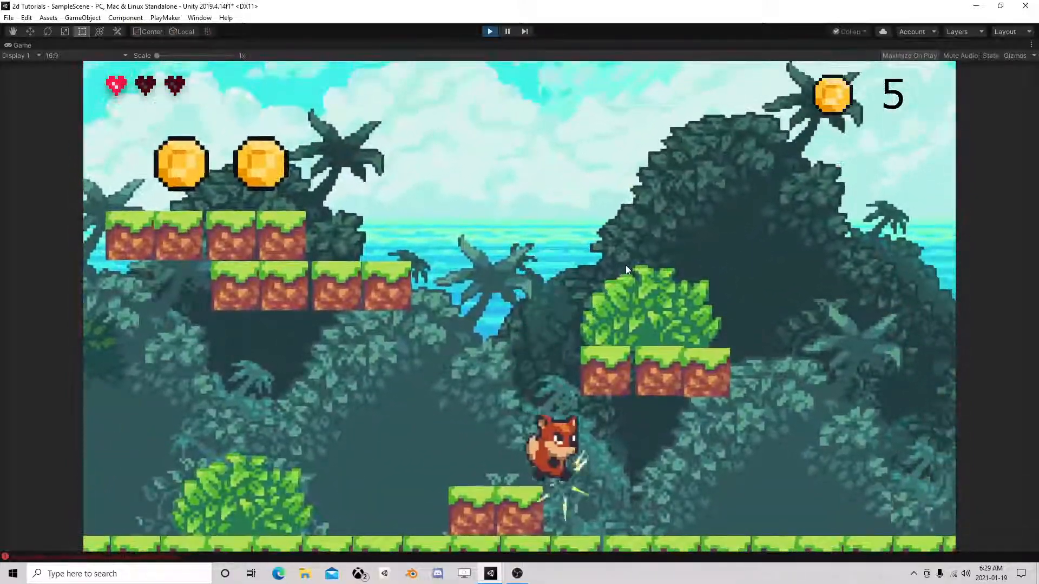
pyautogui.press('space')
pyautogui.press('Right')
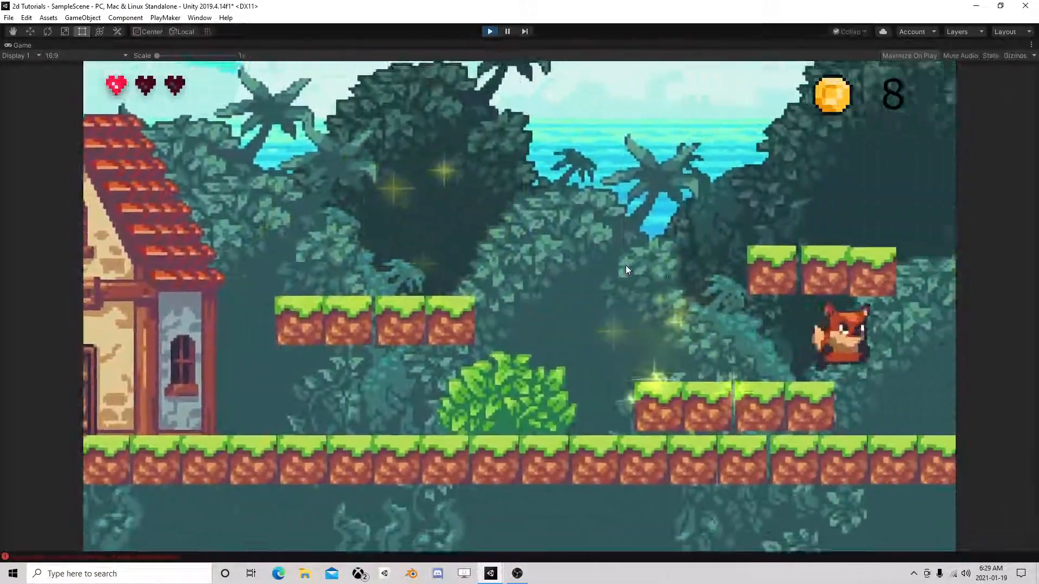
pyautogui.press('space')
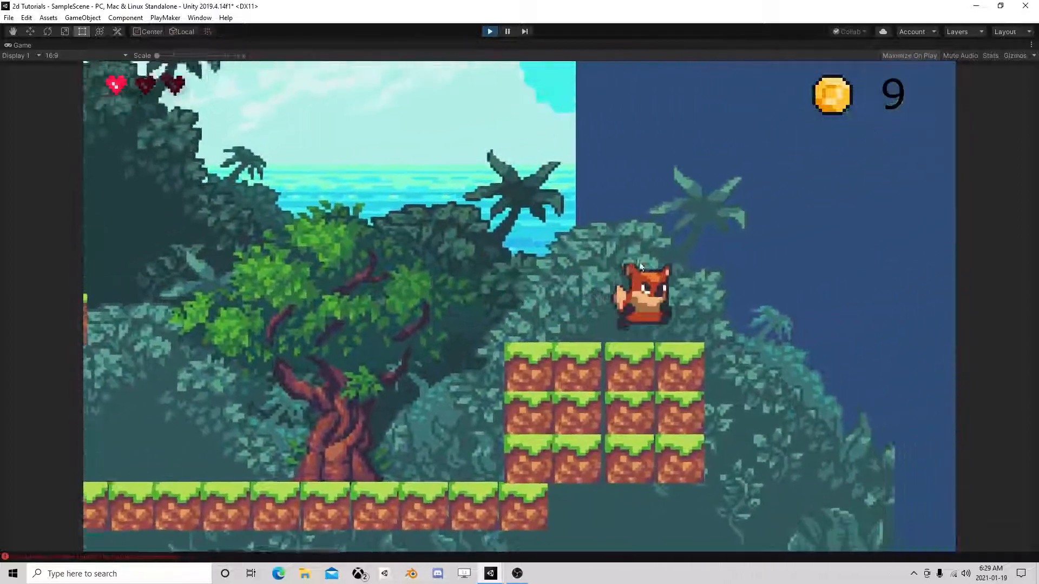
pyautogui.press('Left')
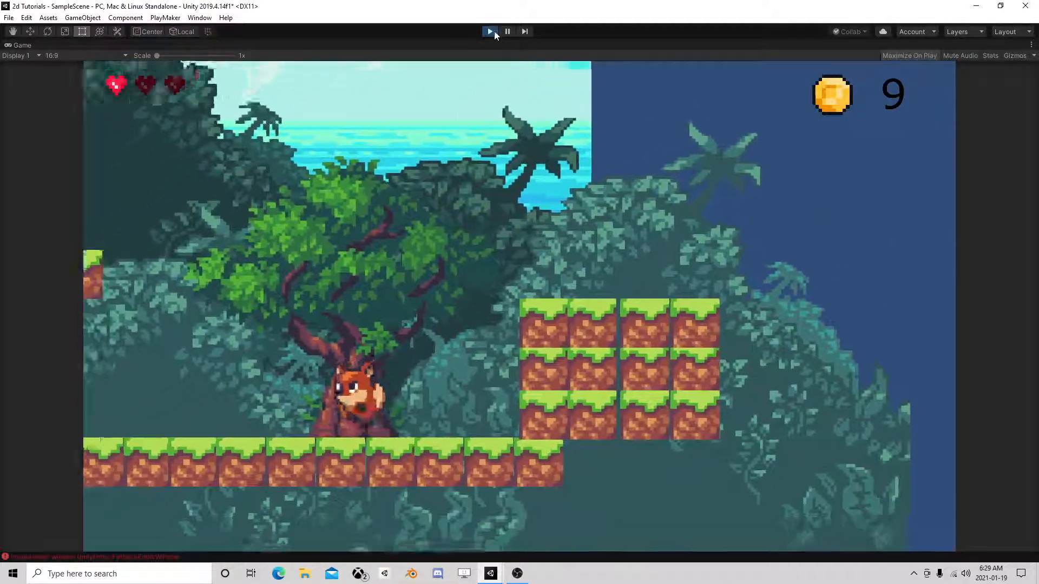
pyautogui.click(493, 32)
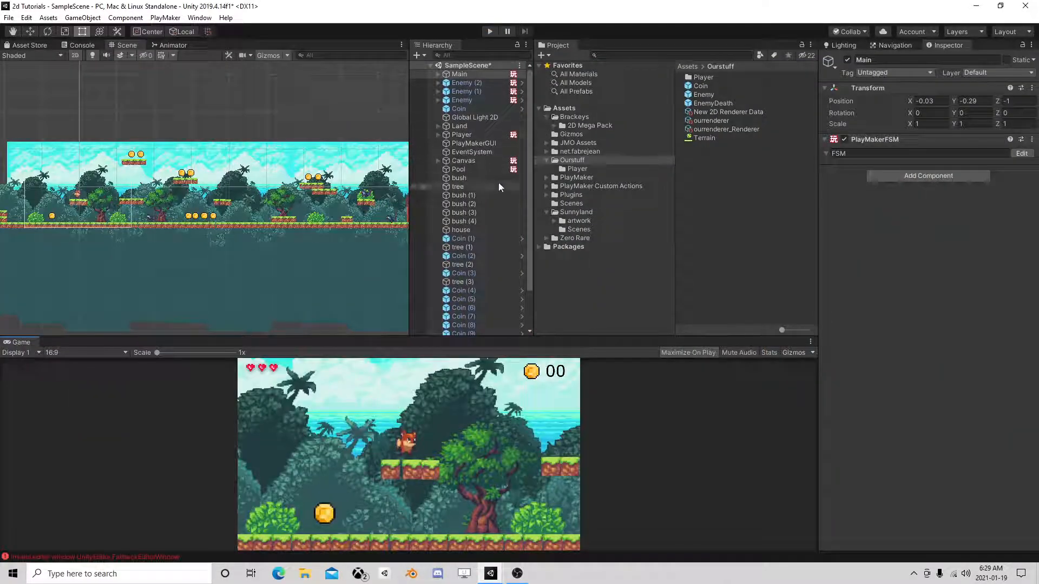
# - Save the scene
pyautogui.click(9, 18)
pyautogui.click(32, 58)
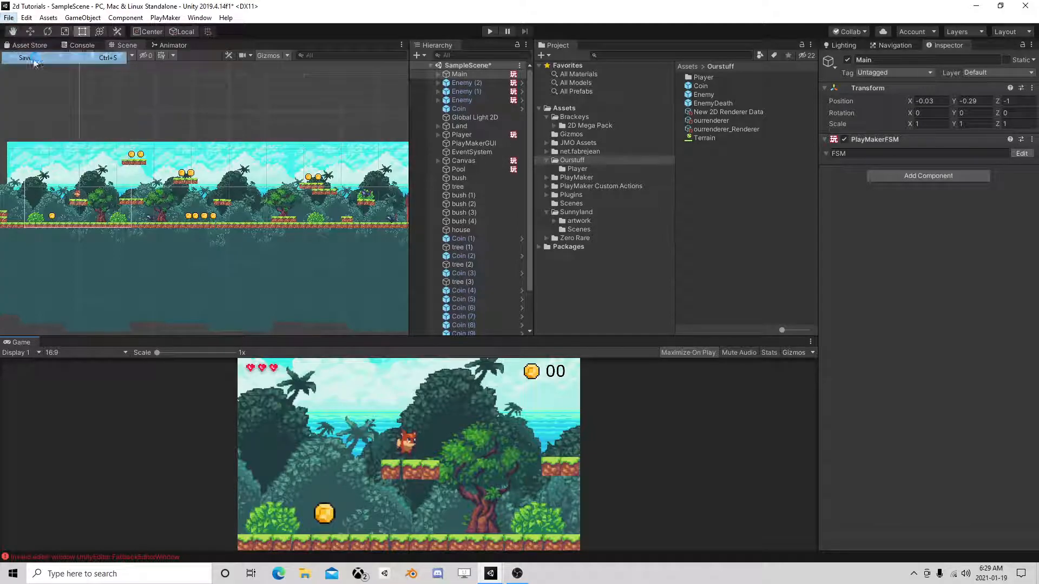
pyautogui.click(518, 574)
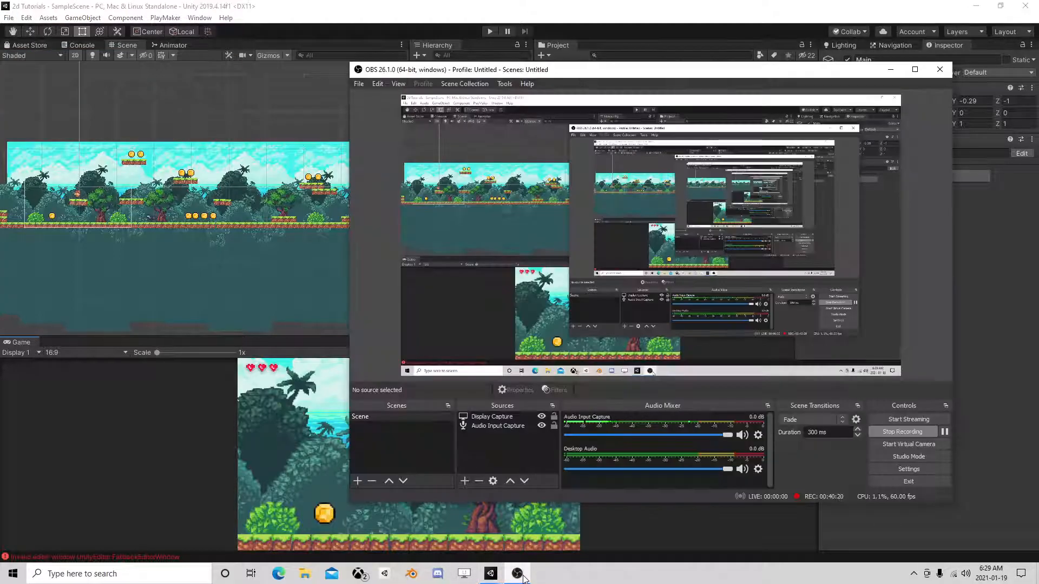
pyautogui.click(522, 576)
# - Look over the level layout in the Scene view, from the player's starting platform to the far end past the house and back
pyautogui.moveTo(166, 214)
pyautogui.mouseDown(button='middle')
pyautogui.moveTo(194, 224)
pyautogui.moveTo(139, 210)
pyautogui.moveTo(152, 229)
pyautogui.mouseUp(button='middle')
pyautogui.scroll(6, 155, 235)
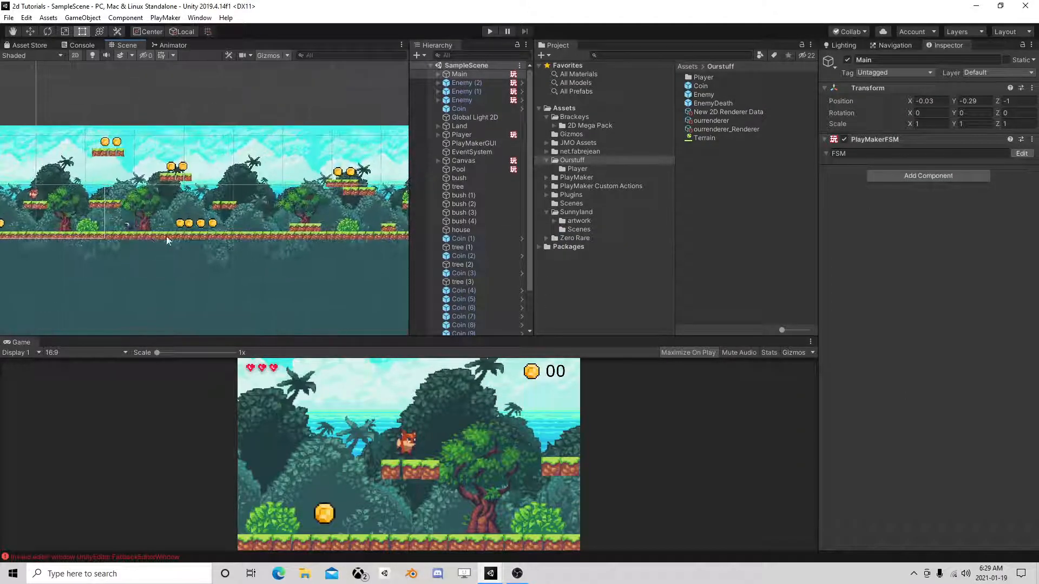
pyautogui.scroll(6, 179, 241)
pyautogui.scroll(3, 125, 214)
pyautogui.moveTo(114, 182); pyautogui.dragTo(287, 205, button='middle')
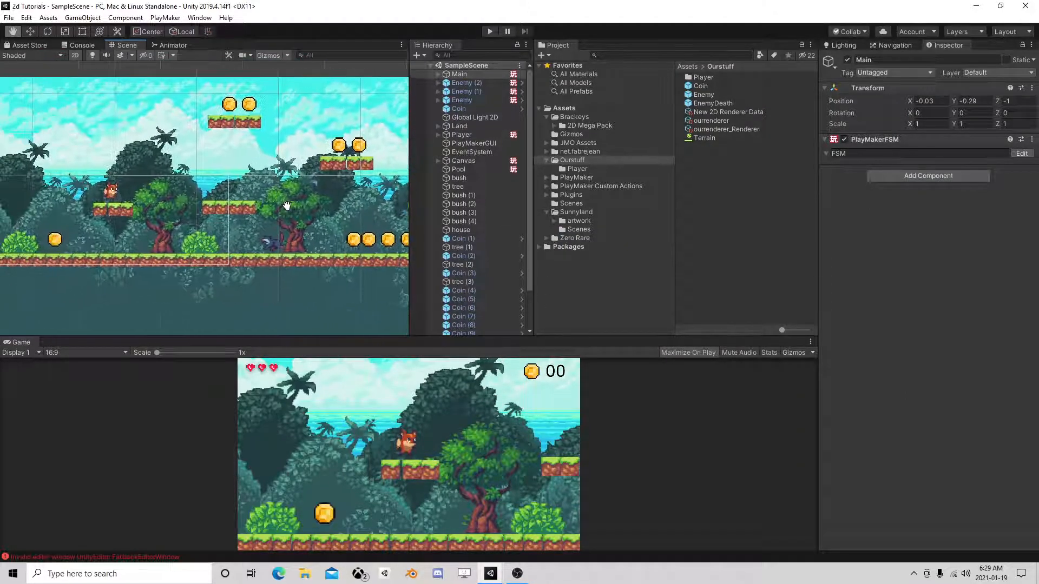
pyautogui.scroll(-3, 324, 211)
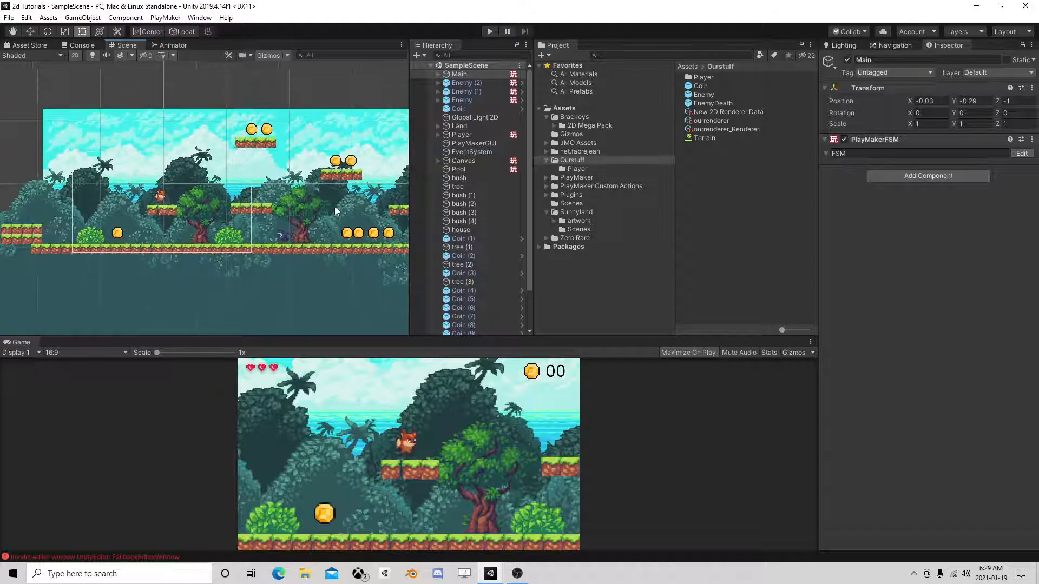
pyautogui.scroll(-3, 361, 209)
pyautogui.moveTo(357, 209); pyautogui.dragTo(281, 214, button='middle')
pyautogui.moveTo(281, 215); pyautogui.dragTo(131, 215)
pyautogui.moveTo(353, 215); pyautogui.dragTo(134, 216, button='middle')
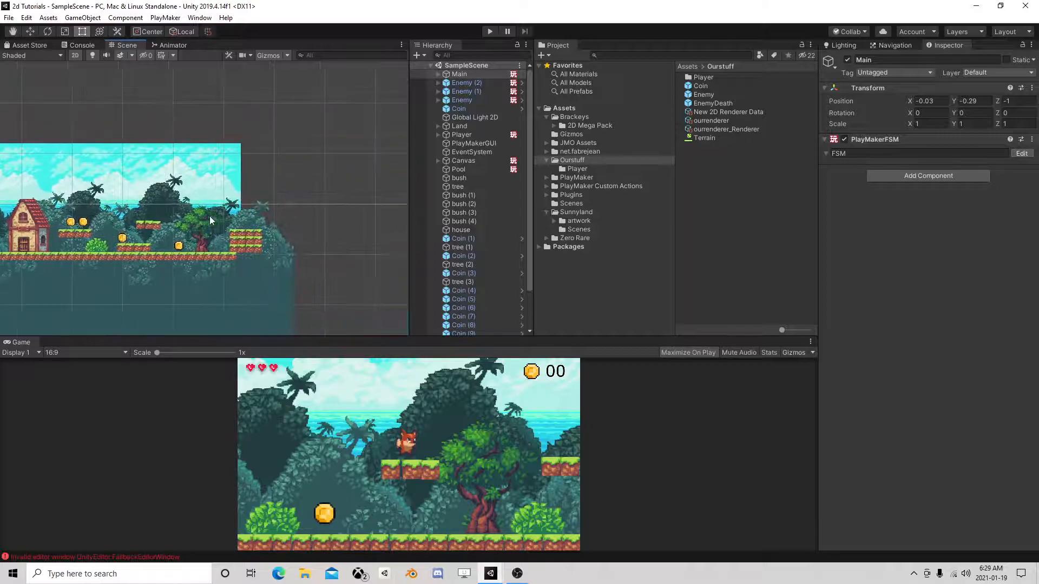
pyautogui.scroll(3, 209, 219)
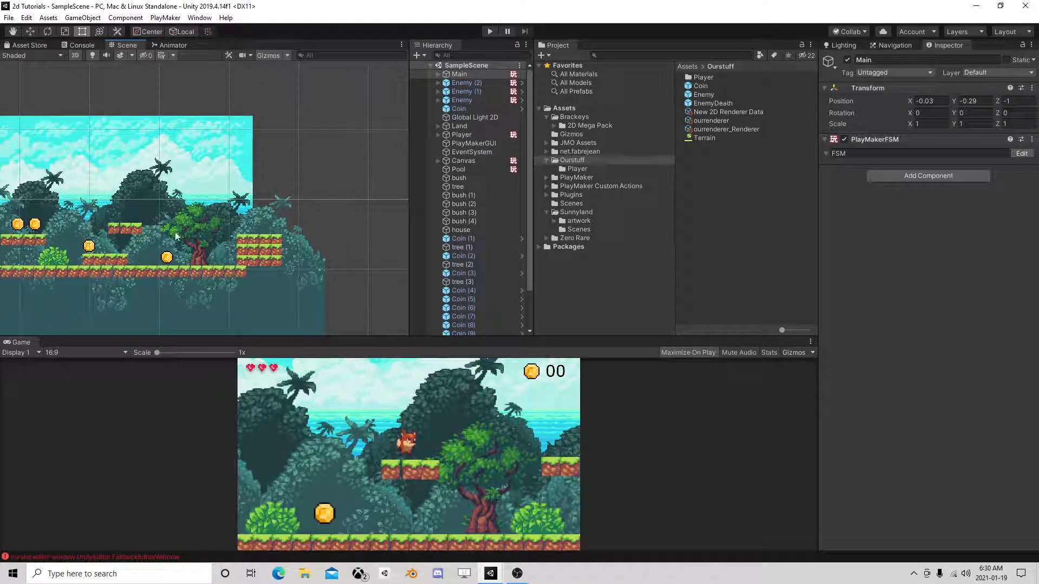
pyautogui.scroll(12, 207, 222)
pyautogui.scroll(-8, 195, 241)
pyautogui.moveTo(51, 260); pyautogui.dragTo(346, 259, button='middle')
pyautogui.moveTo(111, 268); pyautogui.dragTo(298, 248, button='middle')
pyautogui.moveTo(123, 241); pyautogui.dragTo(252, 229, button='middle')
pyautogui.scroll(6, 235, 229)
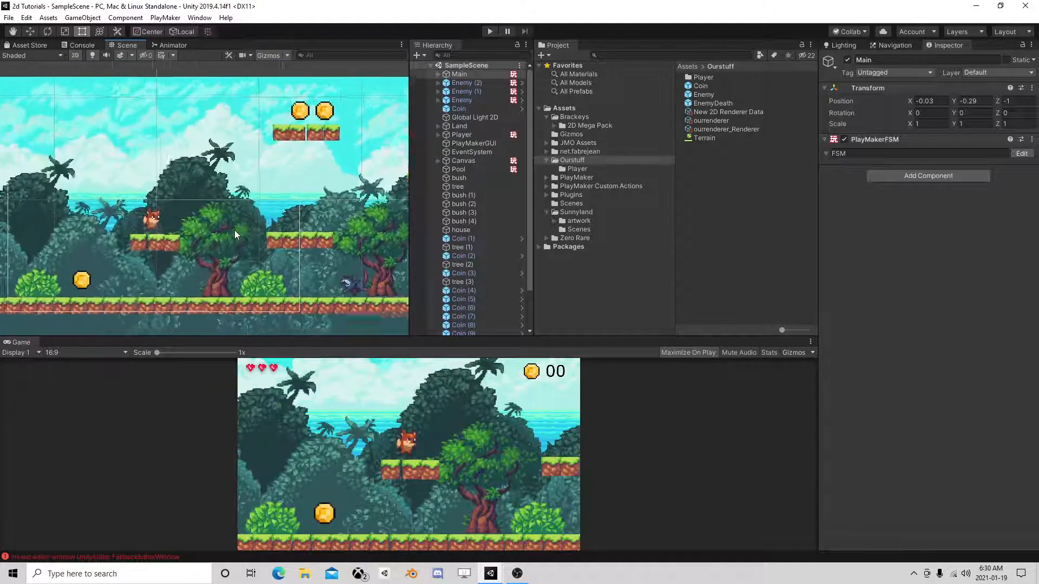
pyautogui.moveTo(183, 241); pyautogui.dragTo(316, 235, button='middle')
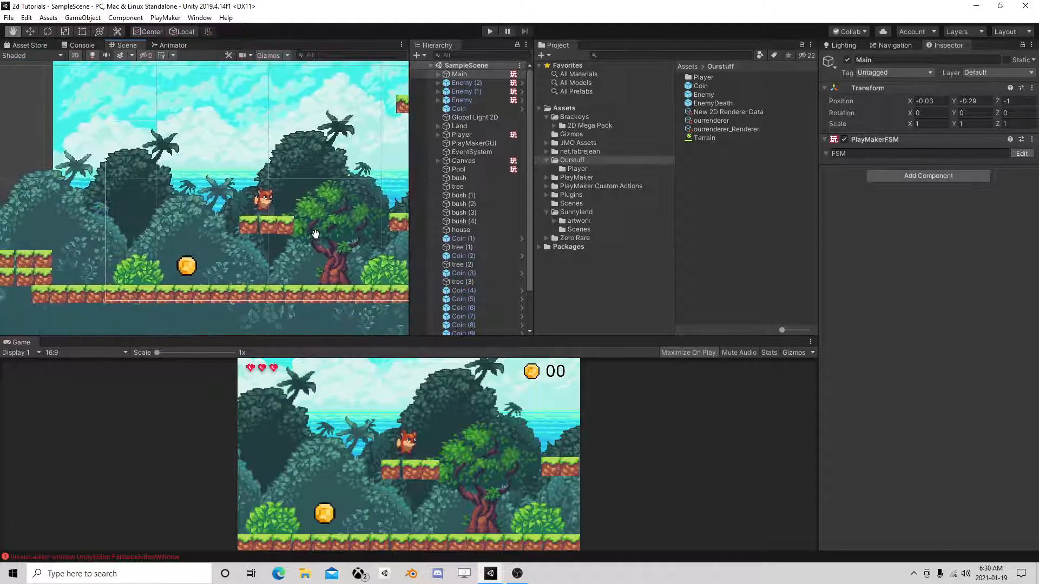
pyautogui.scroll(3, 316, 235)
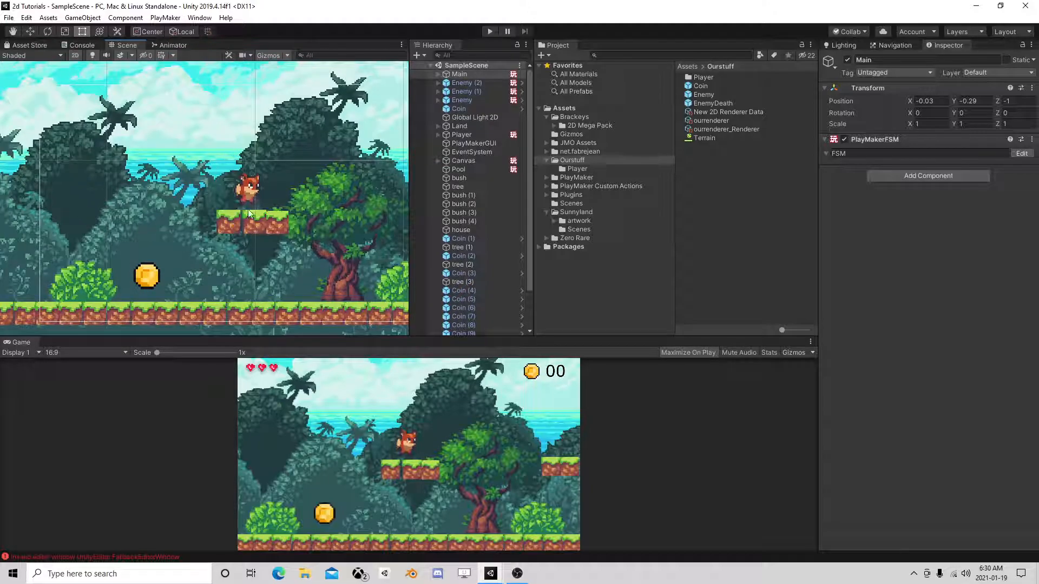
pyautogui.scroll(-4, 306, 225)
pyautogui.moveTo(316, 233); pyautogui.dragTo(170, 222, button='middle')
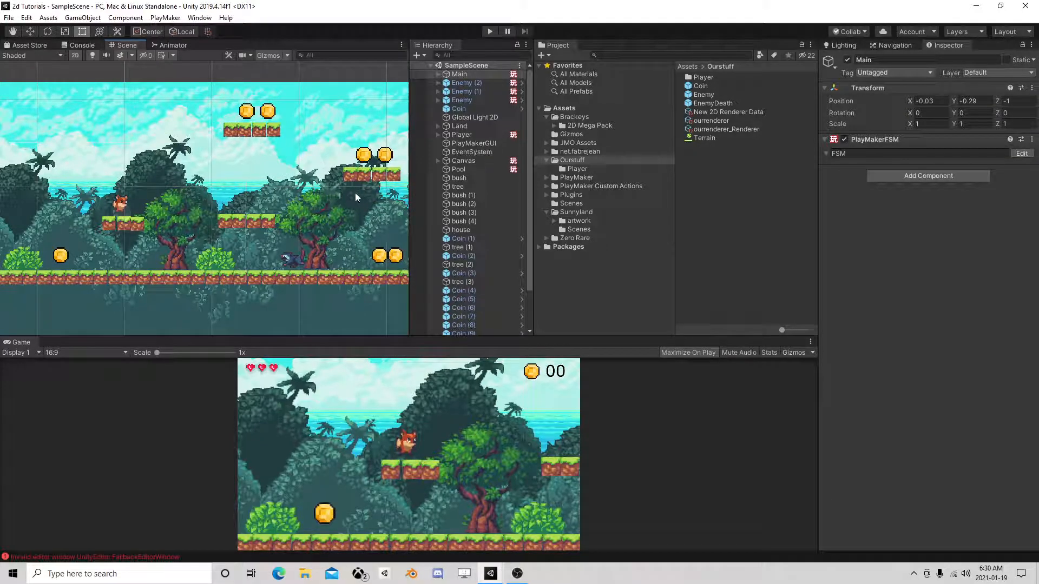
pyautogui.scroll(-4, 349, 210)
pyautogui.moveTo(349, 210); pyautogui.dragTo(265, 215, button='middle')
pyautogui.scroll(5, 265, 215)
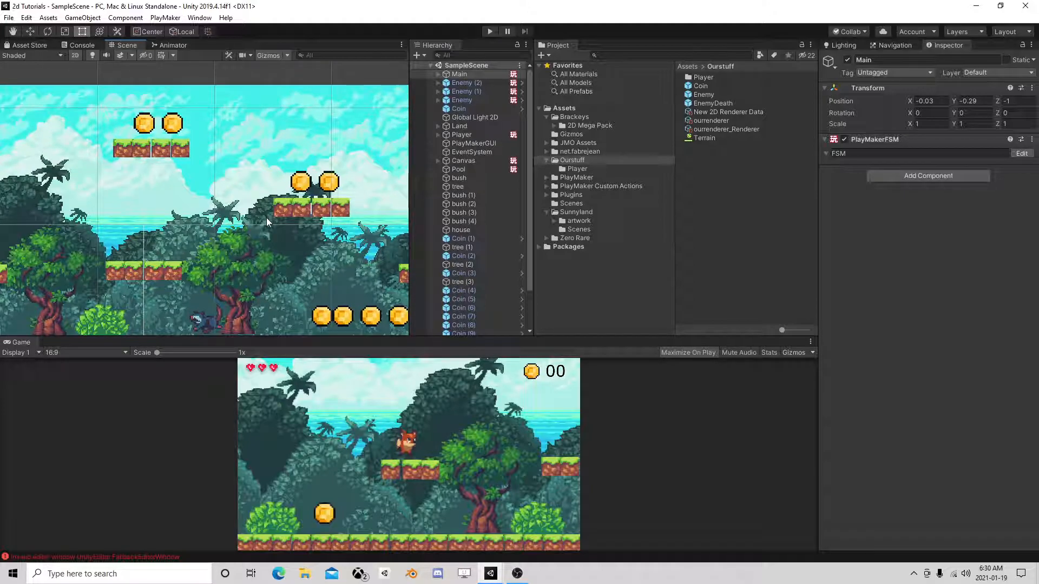
pyautogui.scroll(3, 265, 219)
pyautogui.moveTo(264, 220); pyautogui.dragTo(99, 216, button='middle')
pyautogui.scroll(-6, 211, 228)
pyautogui.moveTo(295, 245); pyautogui.dragTo(335, 164, button='middle')
pyautogui.scroll(2, 125, 236)
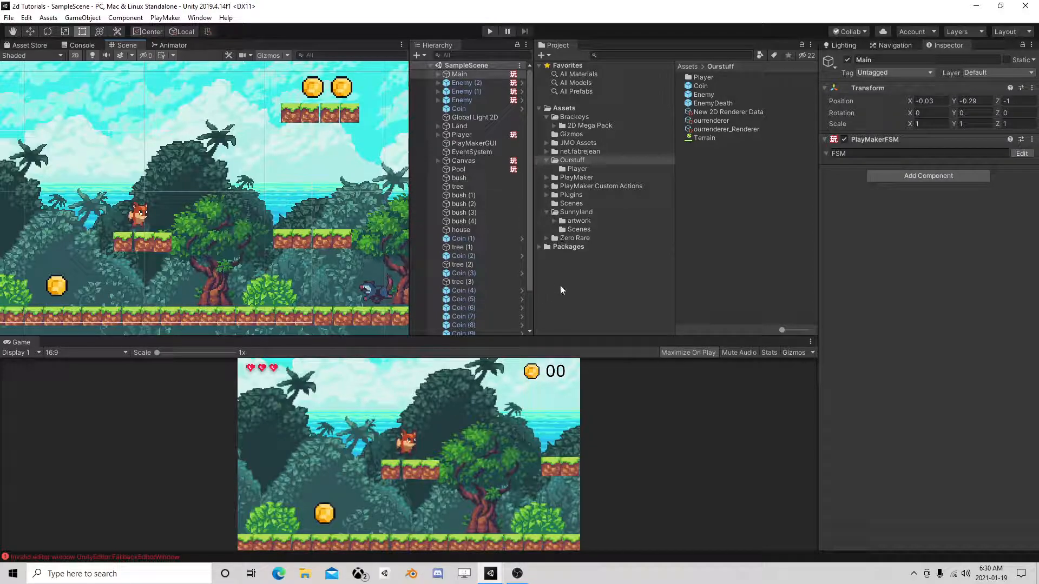
# - View Global Light 2D's settings and examine the enemies, coins and platforms along the level up to the house
pyautogui.click(470, 118)
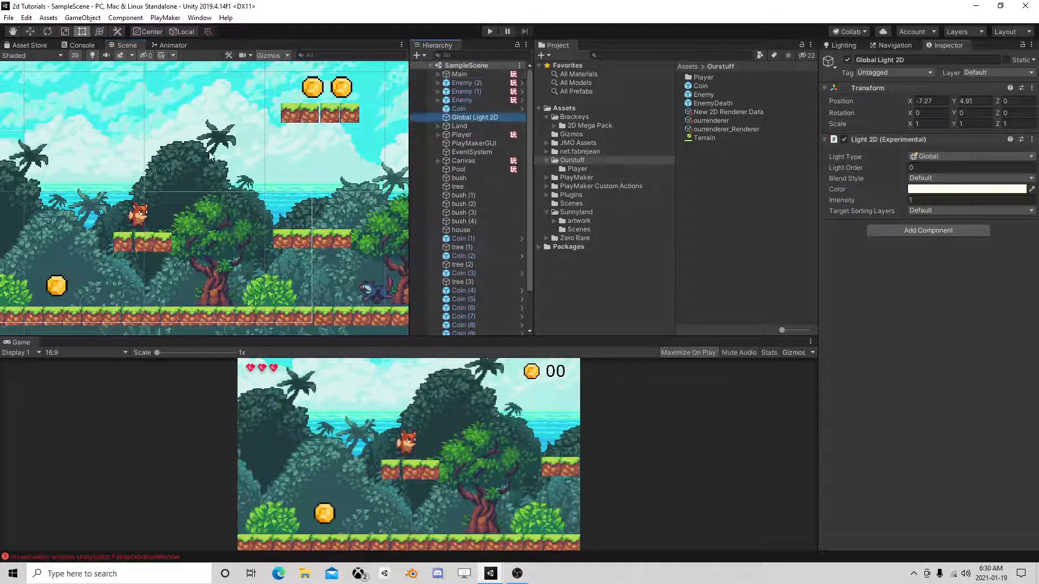
pyautogui.scroll(-1, 185, 202)
pyautogui.scroll(-12, 186, 202)
pyautogui.moveTo(316, 194); pyautogui.dragTo(381, 183, button='middle')
pyautogui.moveTo(142, 182); pyautogui.dragTo(155, 180, button='middle')
pyautogui.scroll(8, 147, 209)
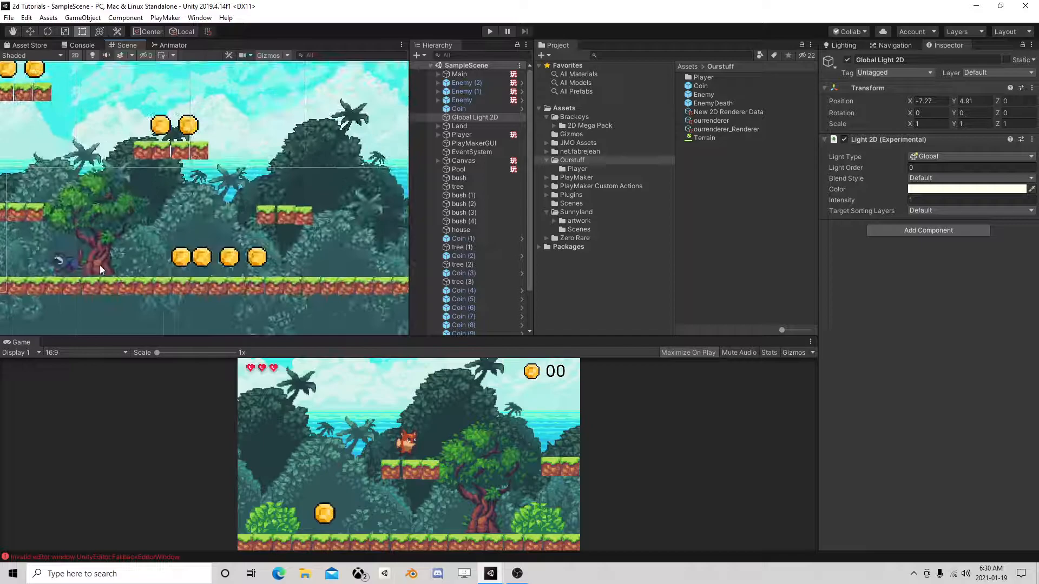
pyautogui.scroll(2, 234, 279)
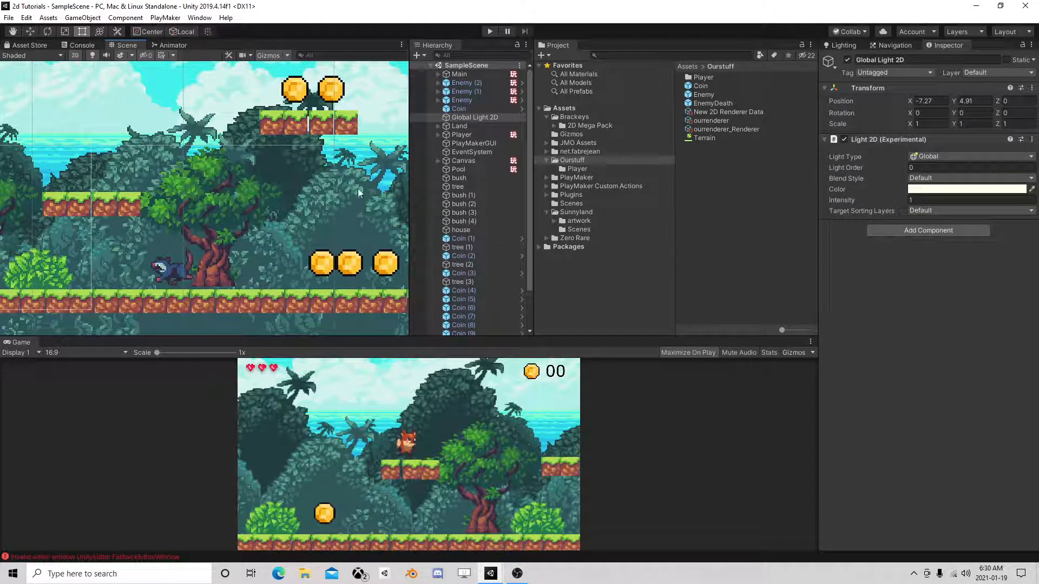
pyautogui.scroll(-2, 367, 215)
pyautogui.moveTo(368, 216); pyautogui.dragTo(291, 232, button='middle')
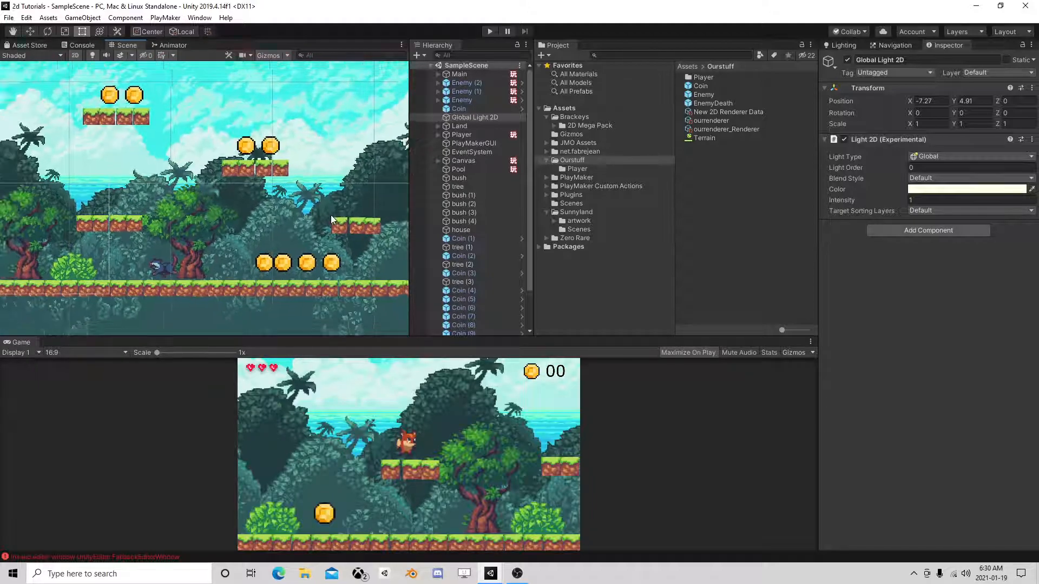
pyautogui.scroll(-1, 330, 215)
pyautogui.moveTo(330, 215); pyautogui.dragTo(316, 195, button='middle')
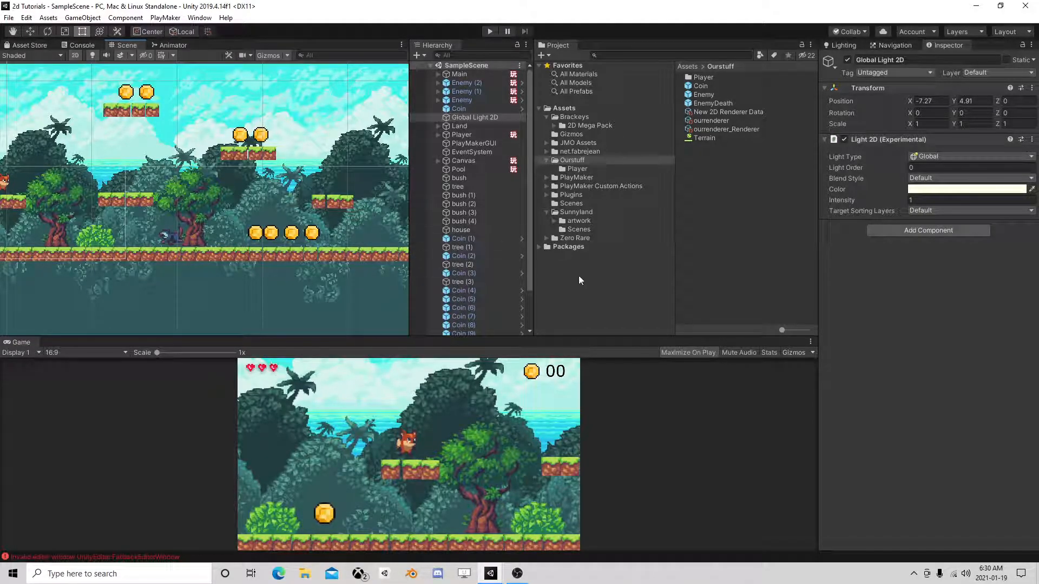
pyautogui.scroll(-1, 347, 244)
pyautogui.moveTo(346, 243); pyautogui.dragTo(352, 281, button='middle')
pyautogui.scroll(2, 352, 277)
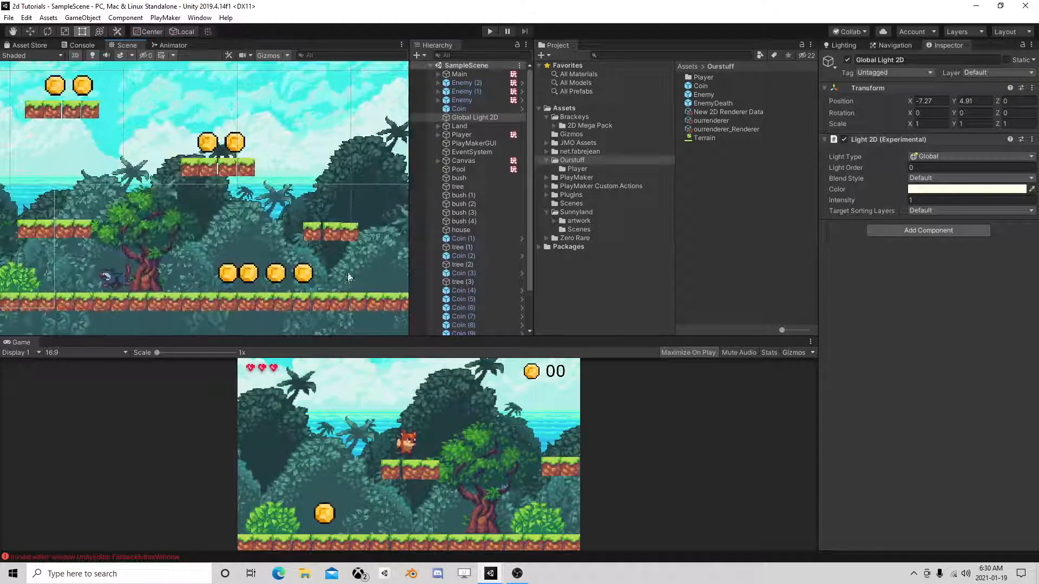
pyautogui.moveTo(263, 198); pyautogui.dragTo(77, 214, button='middle')
pyautogui.moveTo(323, 216)
pyautogui.mouseDown(button='middle')
pyautogui.moveTo(110, 219)
pyautogui.moveTo(266, 219)
pyautogui.moveTo(217, 223)
pyautogui.mouseUp(button='middle')
pyautogui.scroll(1, 216, 223)
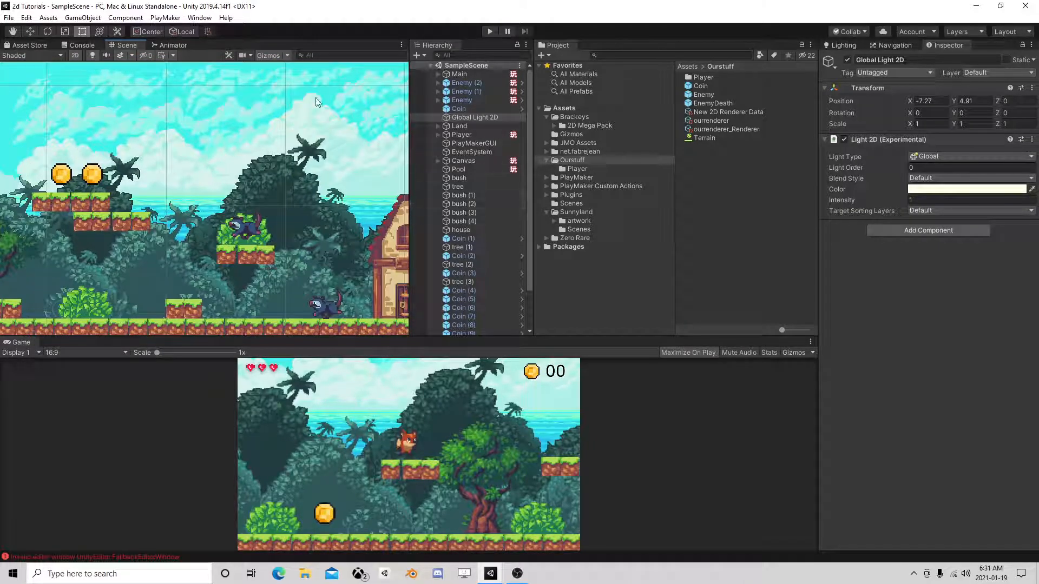
# - Save the scene again after reviewing the level
pyautogui.click(9, 18)
pyautogui.click(19, 58)
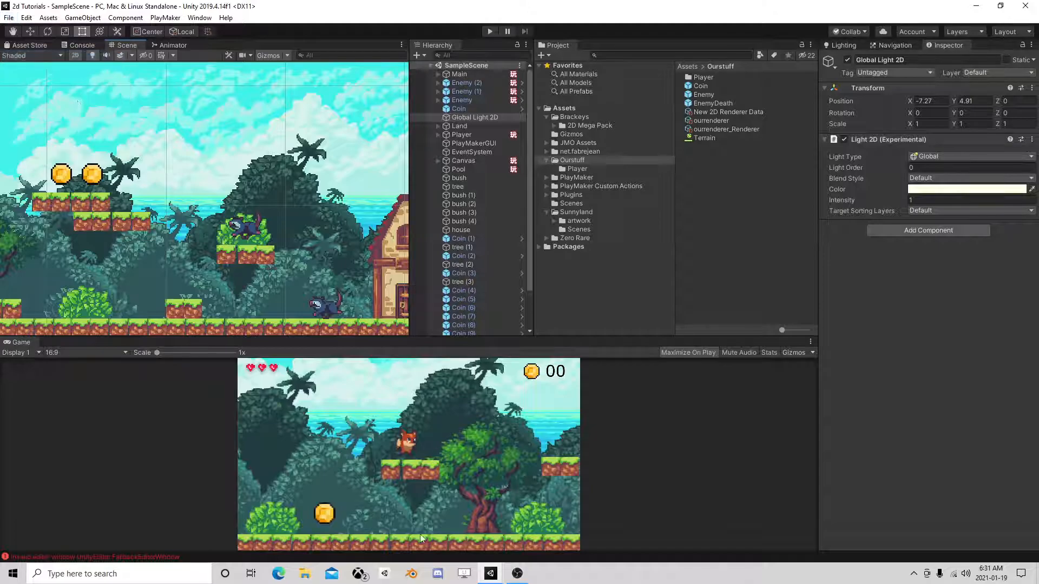